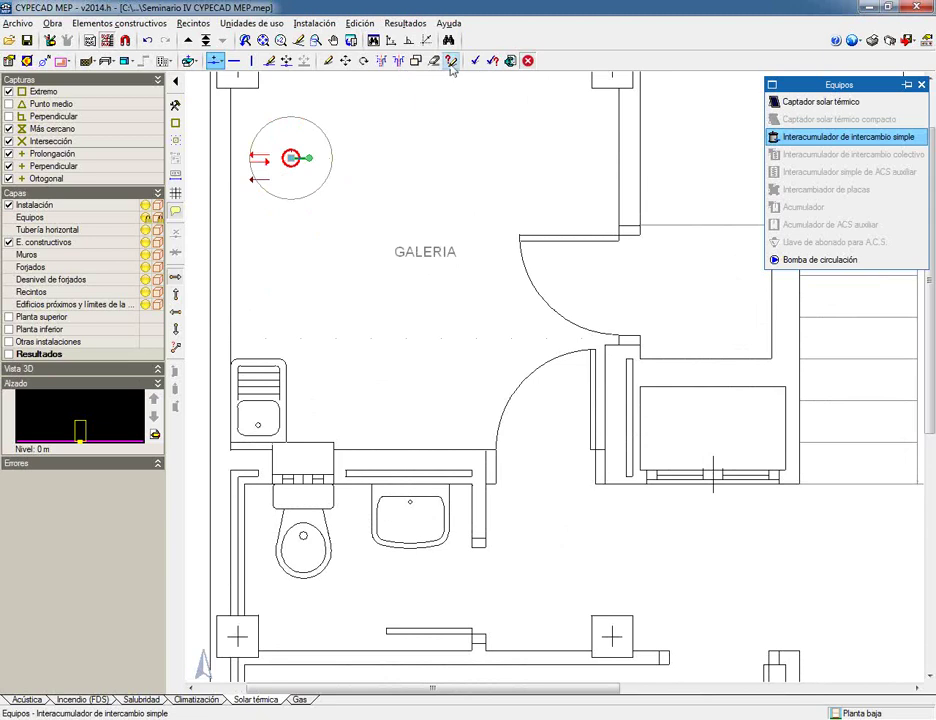
Draw two short horizontal pipes from the storage tank's upper two connections towards the wall, leaving the pipe type unselected.
mouse_move(253, 160)
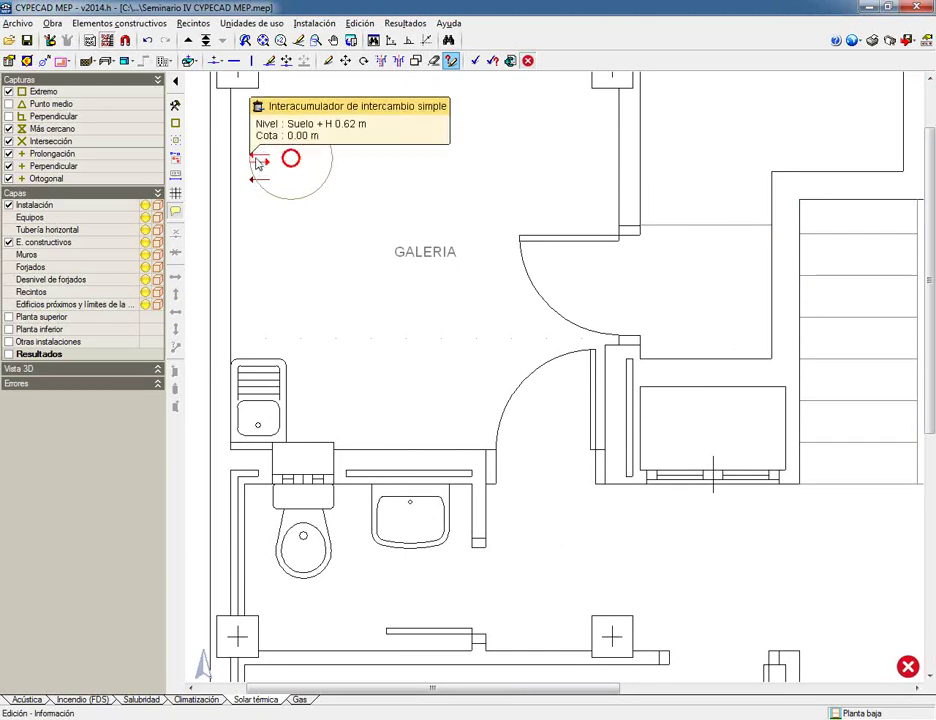
left_click(236, 63)
left_click(343, 417)
scroll(255, 142, "up", 2)
middle_click_drag(244, 165, 345, 167)
left_click(344, 169)
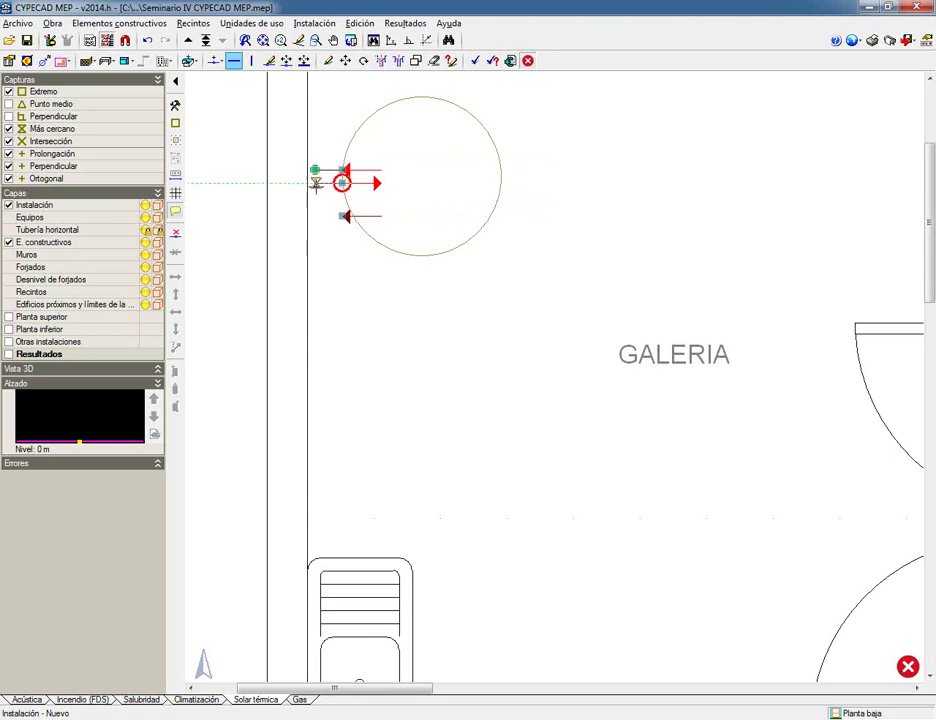
left_click(316, 183)
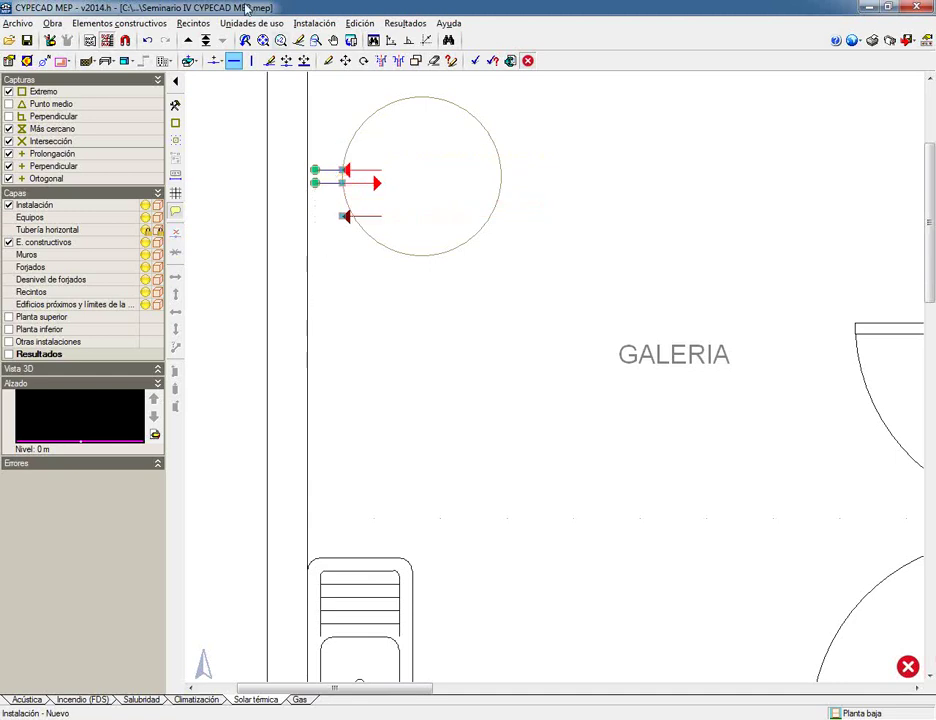
Place vertical pipes with automatic type selection at the wall-side ends of the two horizontal pipes.
left_click(251, 62)
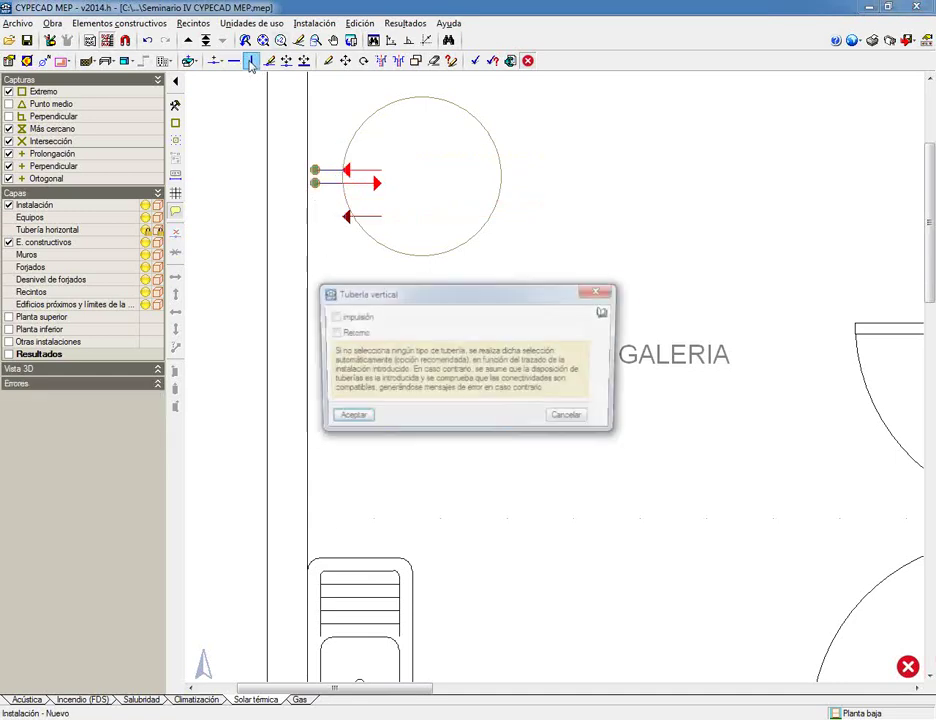
left_click(347, 419)
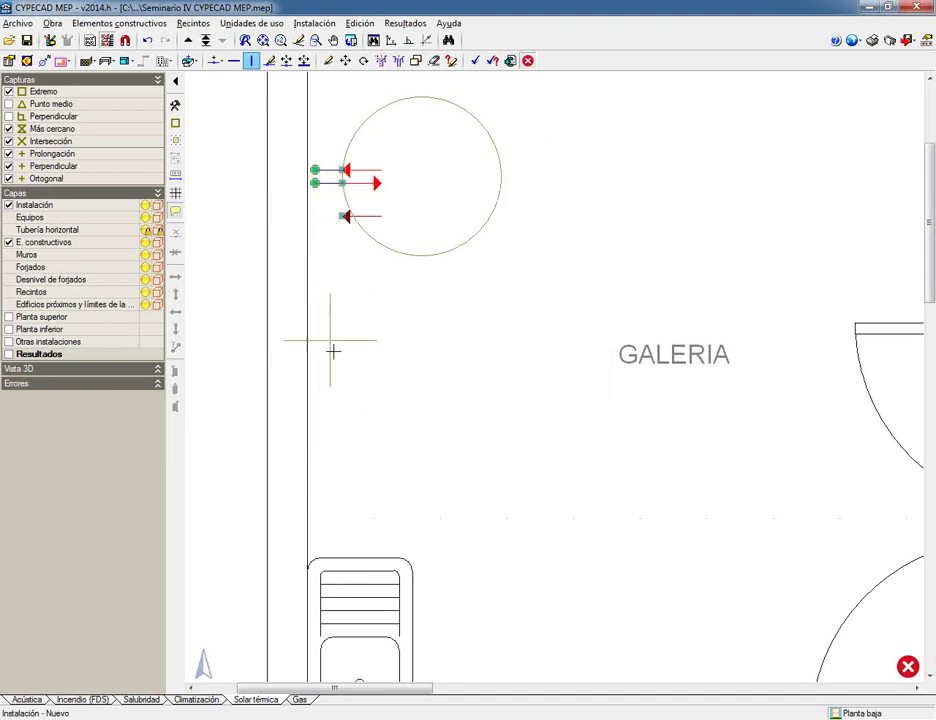
left_click(315, 170)
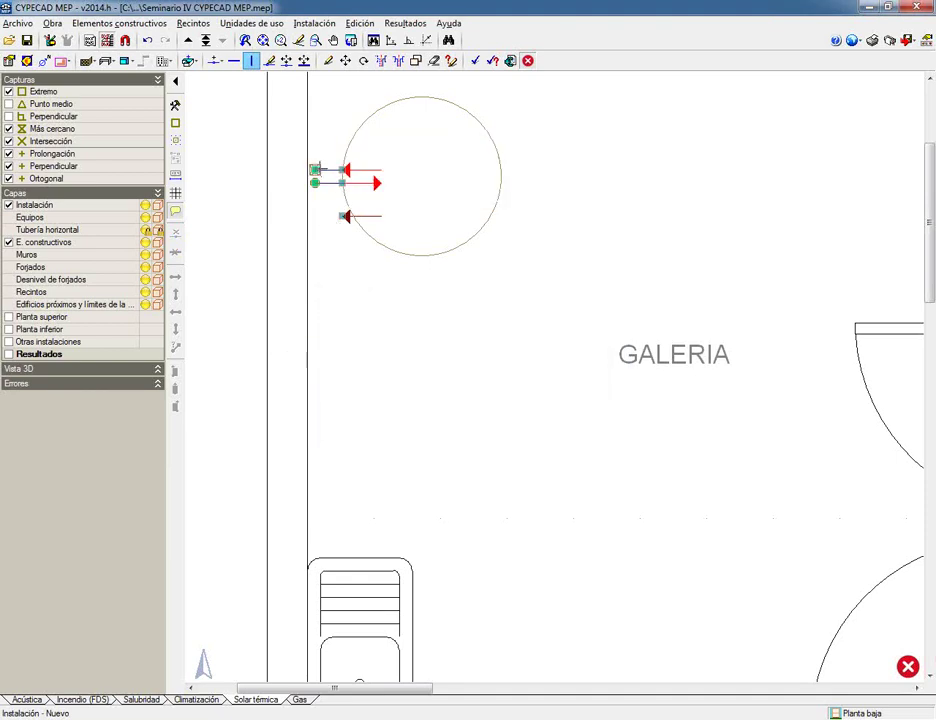
left_click(315, 170)
left_click(315, 183)
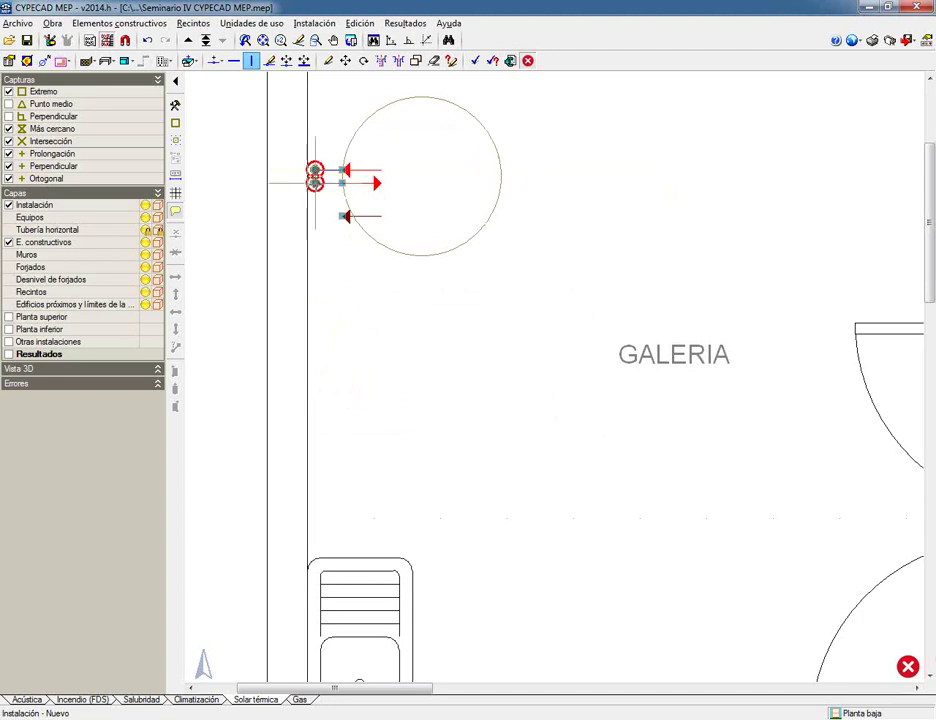
scroll(334, 162, "up", 2)
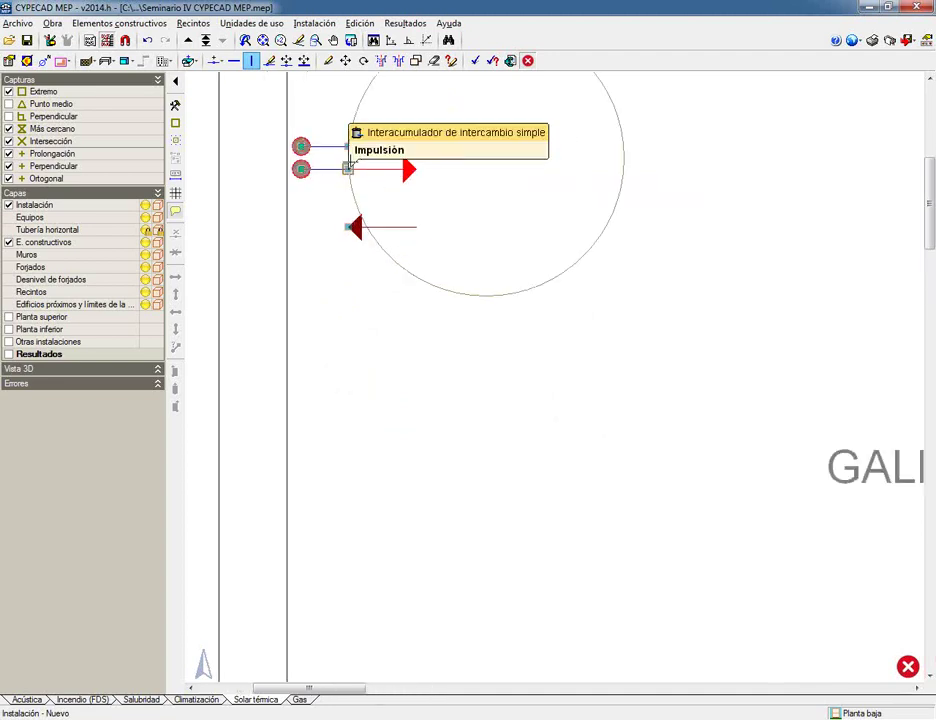
mouse_move(303, 168)
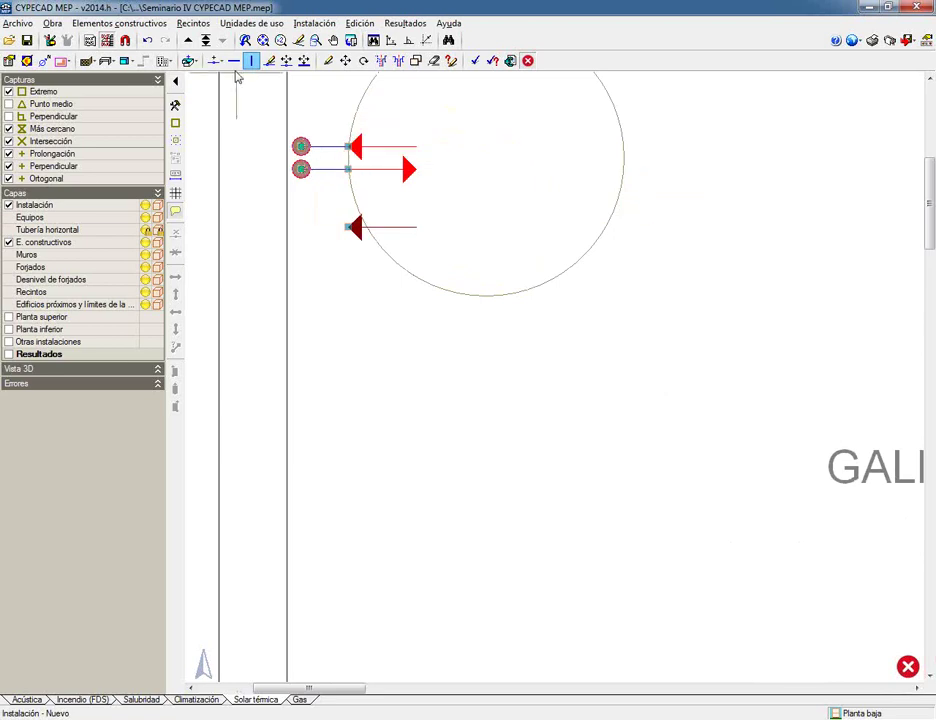
On the Cubierta floor, draw an automatic-type horizontal pipe with one bend from the upper riser to the solar collector's lower-left connection.
left_click(188, 40)
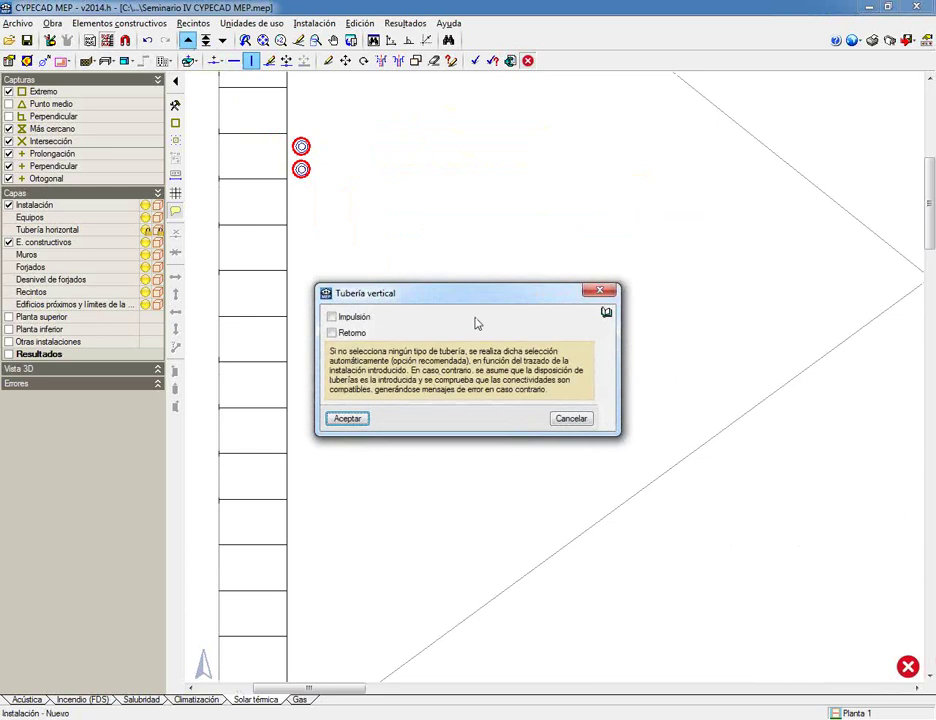
left_click(582, 421)
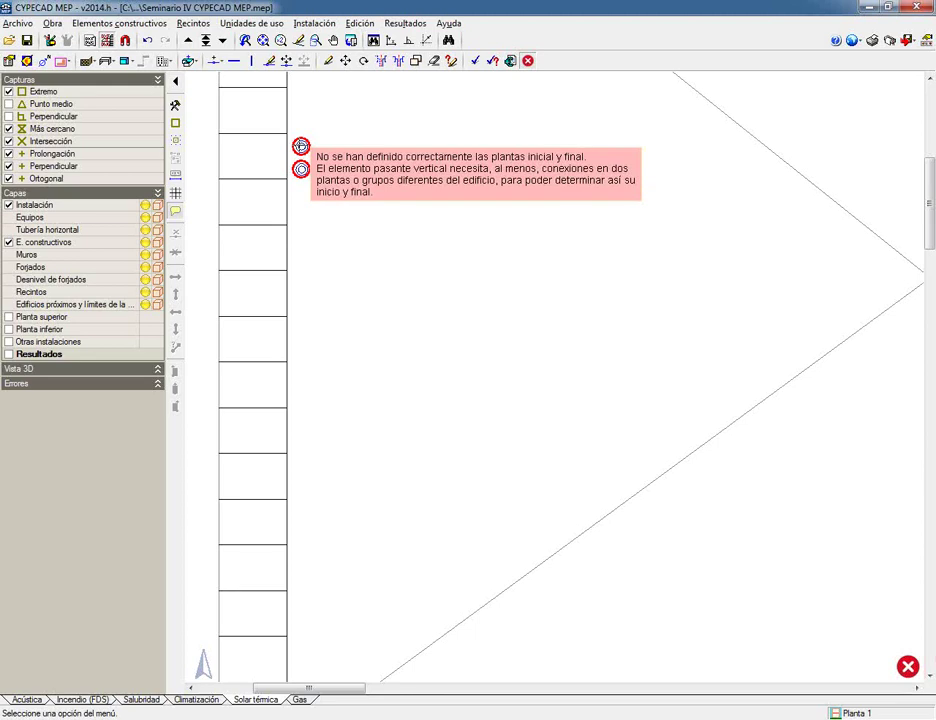
left_click(188, 40)
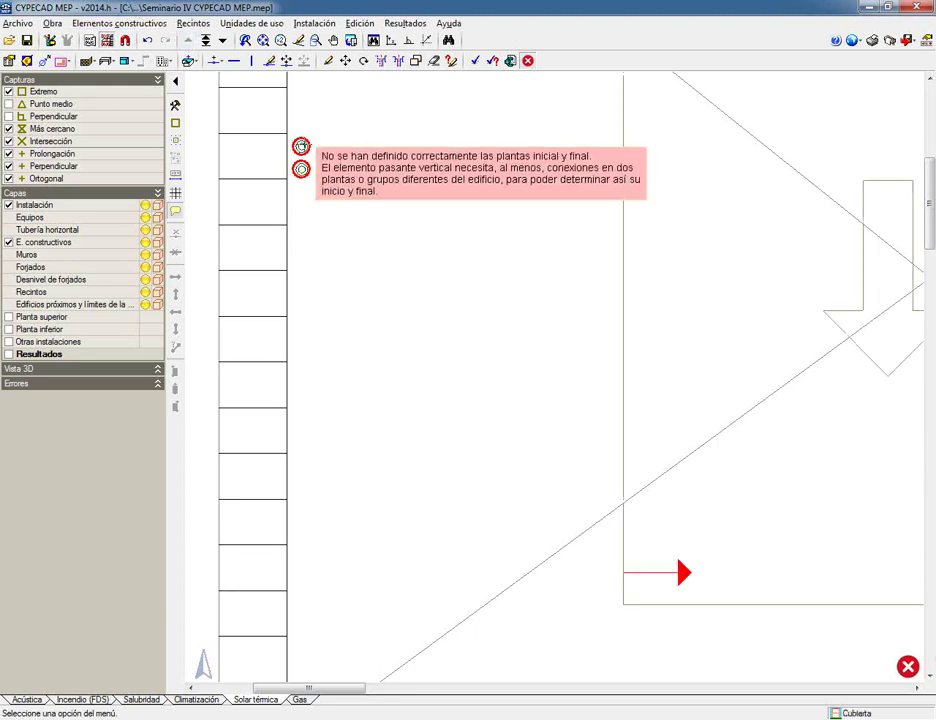
scroll(533, 236, "down", 2)
left_click(233, 61)
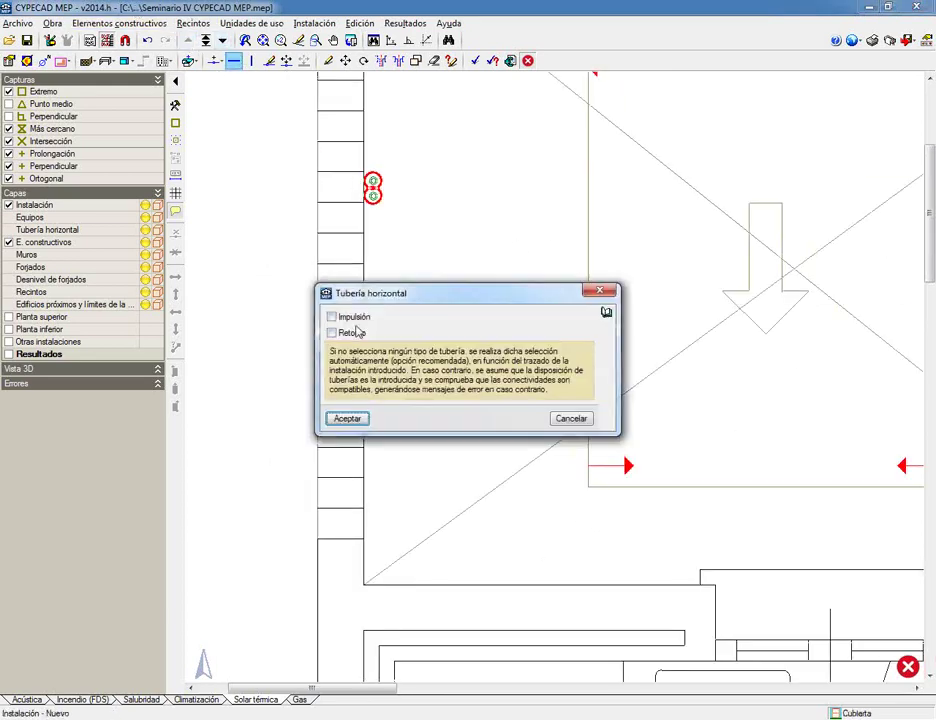
left_click(351, 416)
middle_click_drag(443, 261, 431, 374)
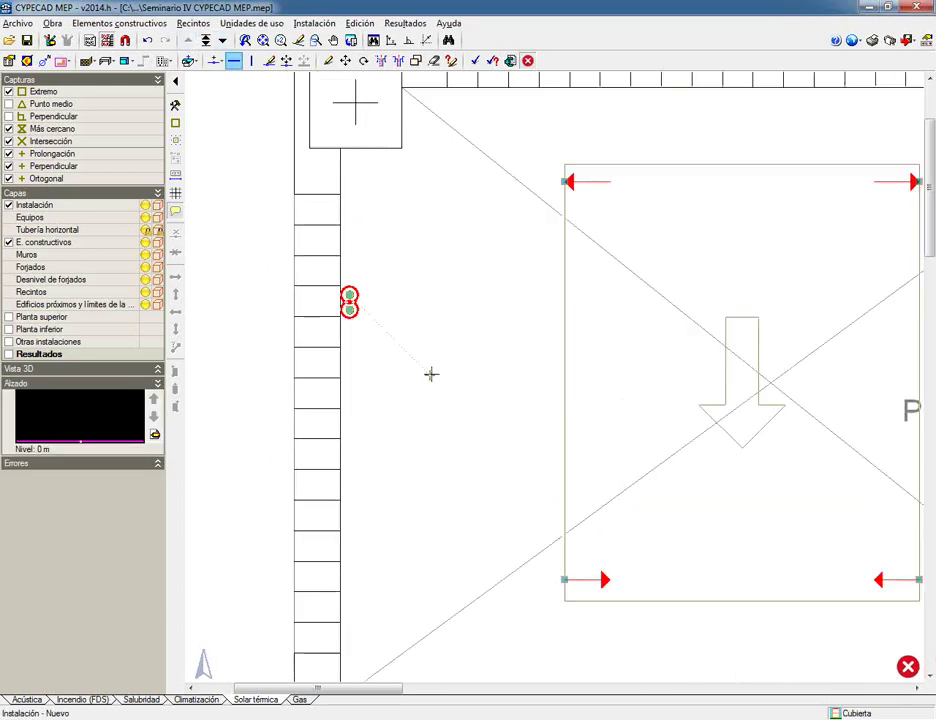
mouse_move(349, 296)
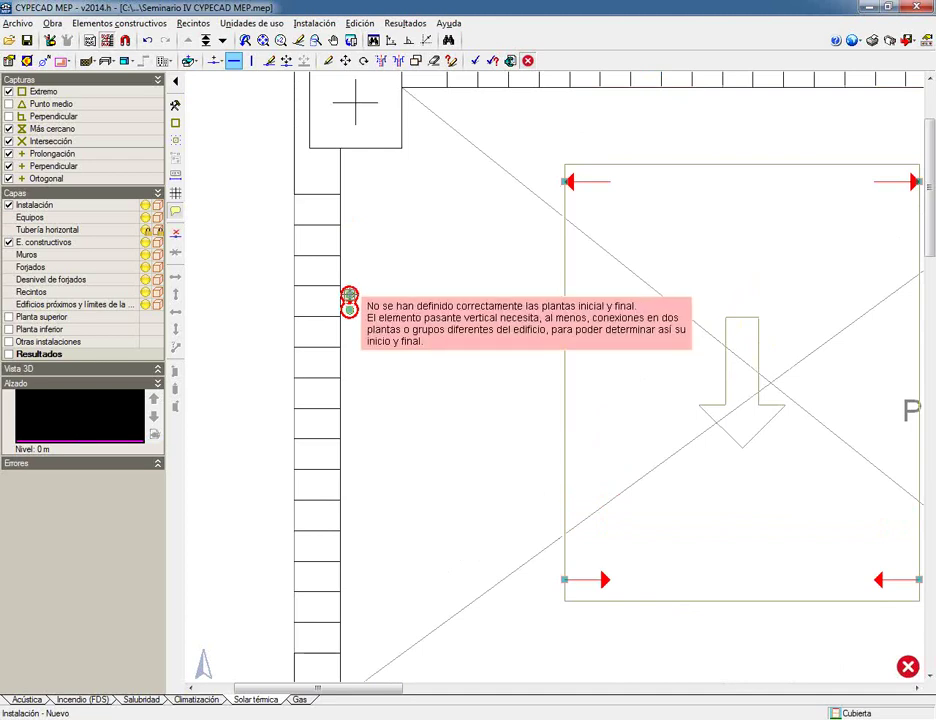
left_click(497, 311)
left_click(564, 578)
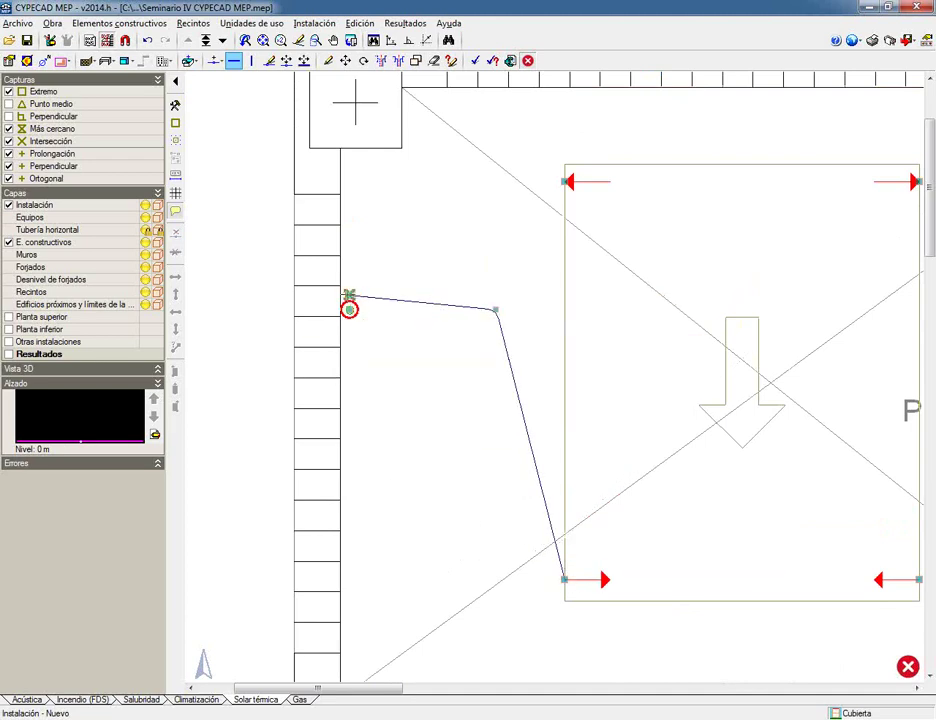
Draw a horizontal pipe from the lower riser, bending around the upper one, to the collector's upper-left Impulsión connection.
scroll(349, 300, "up", 2)
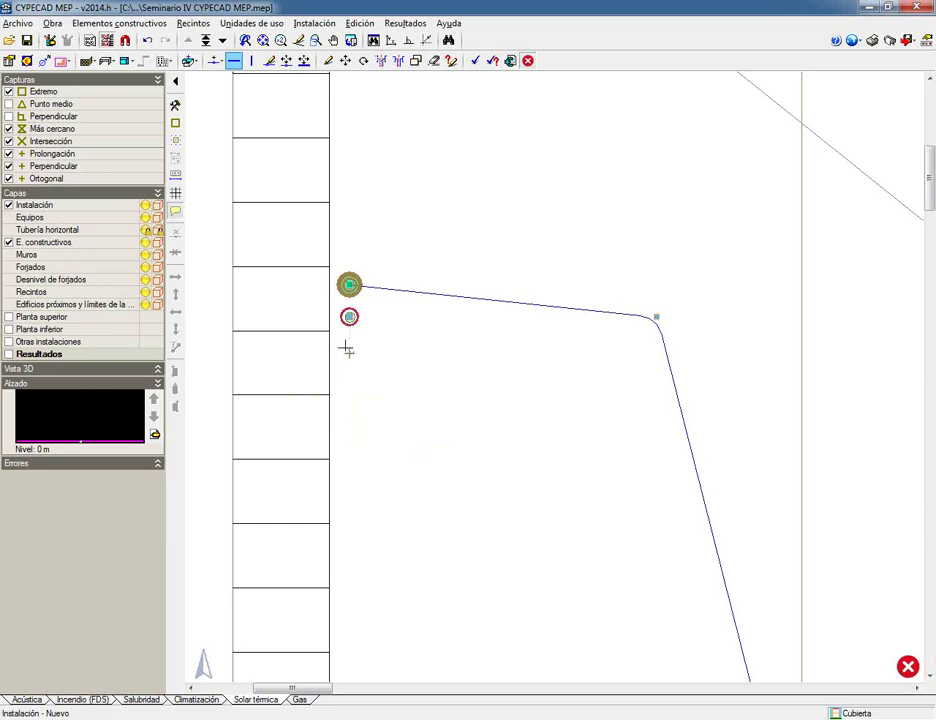
left_click(349, 317)
left_click(424, 203)
scroll(424, 203, "down", 1)
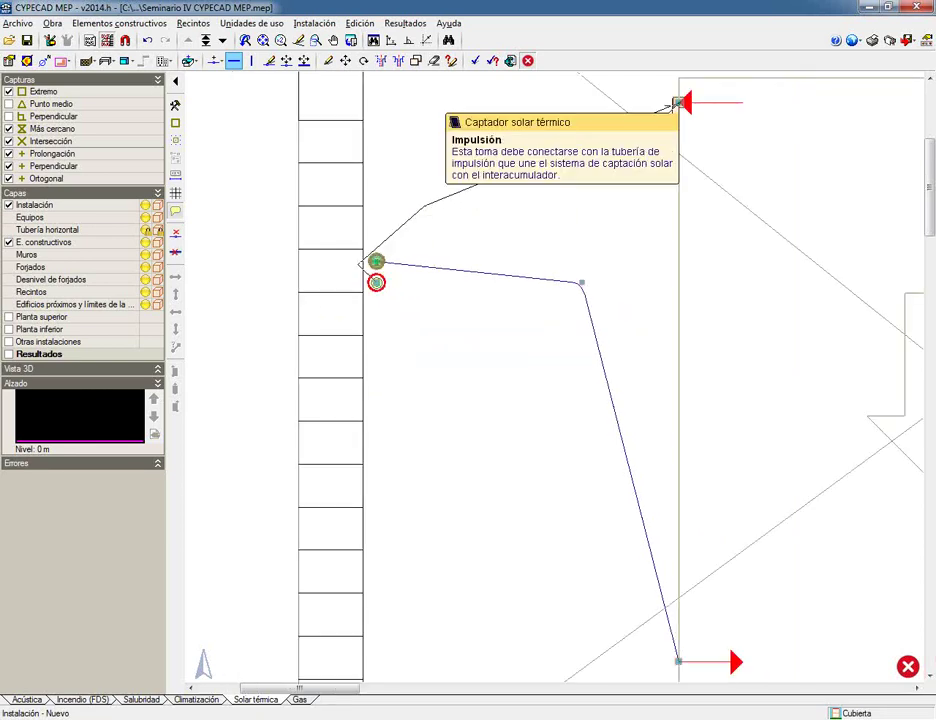
left_click(676, 103)
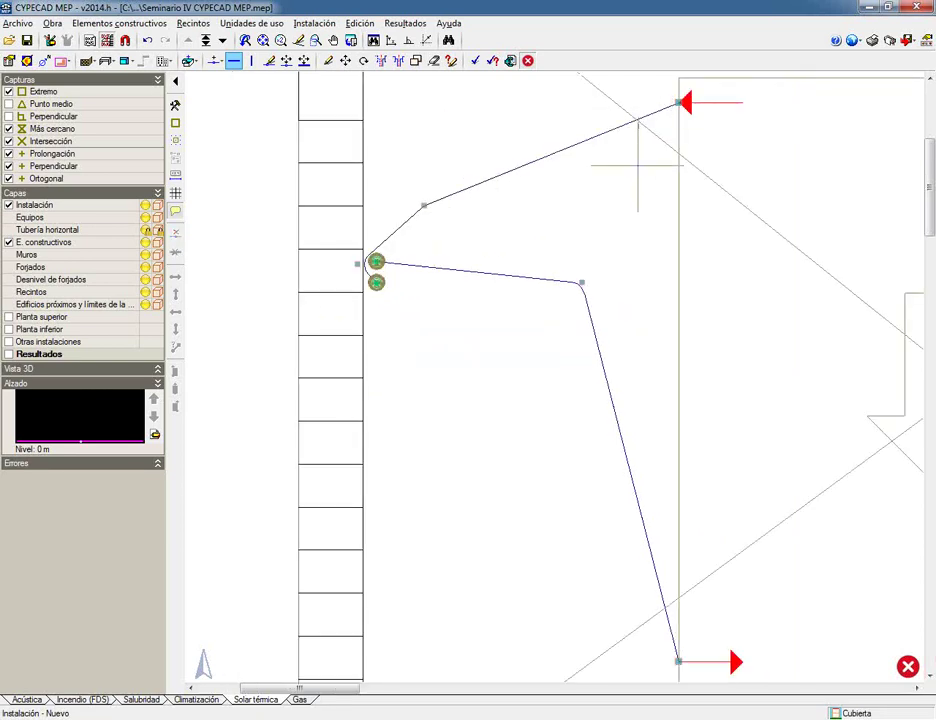
Check the two risers on Planta 1 and return to Cubierta without starting another pipe.
left_click(222, 40)
left_click(347, 419)
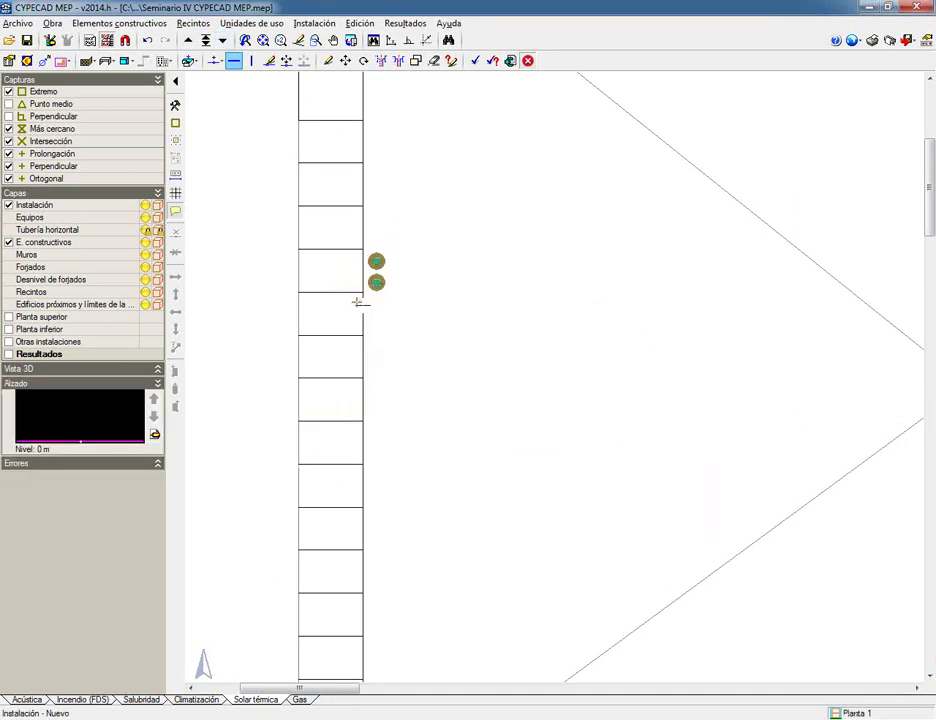
scroll(359, 302, "up", 1)
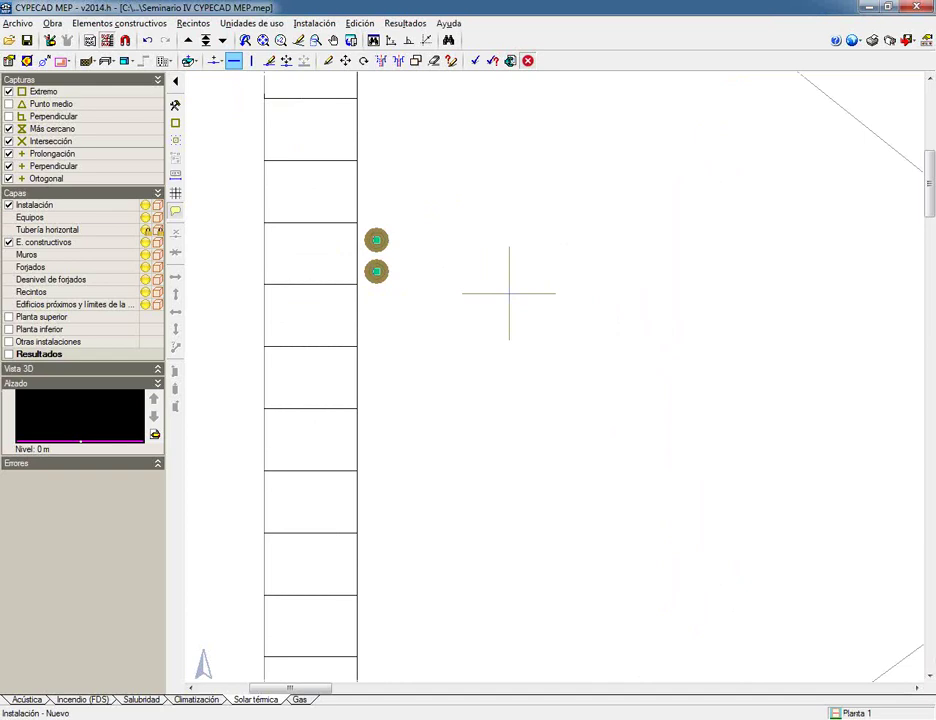
scroll(568, 378, "down", 5)
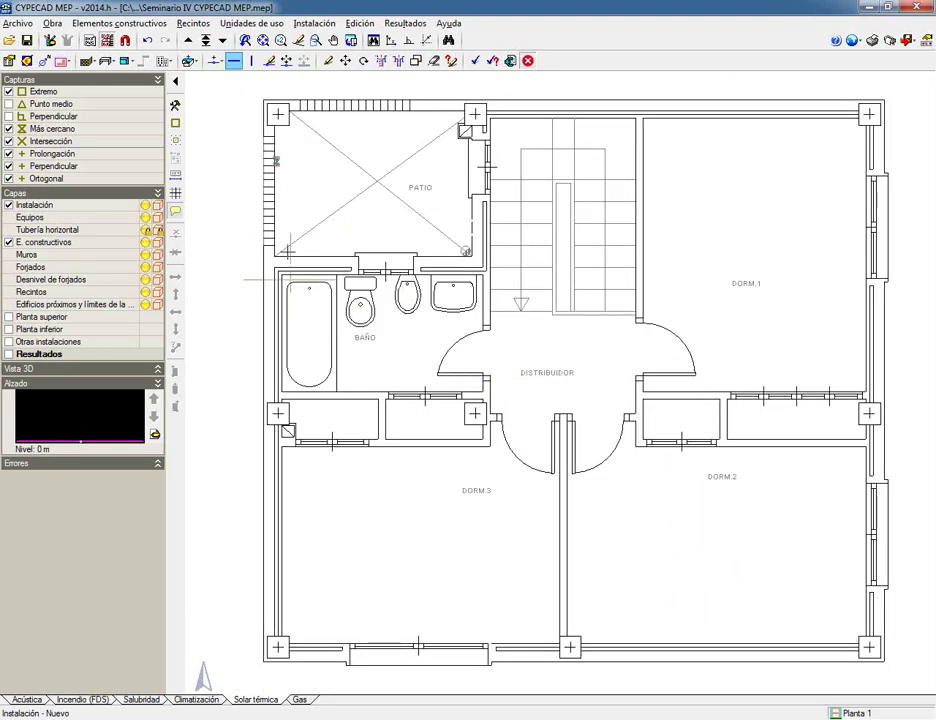
left_click(186, 40)
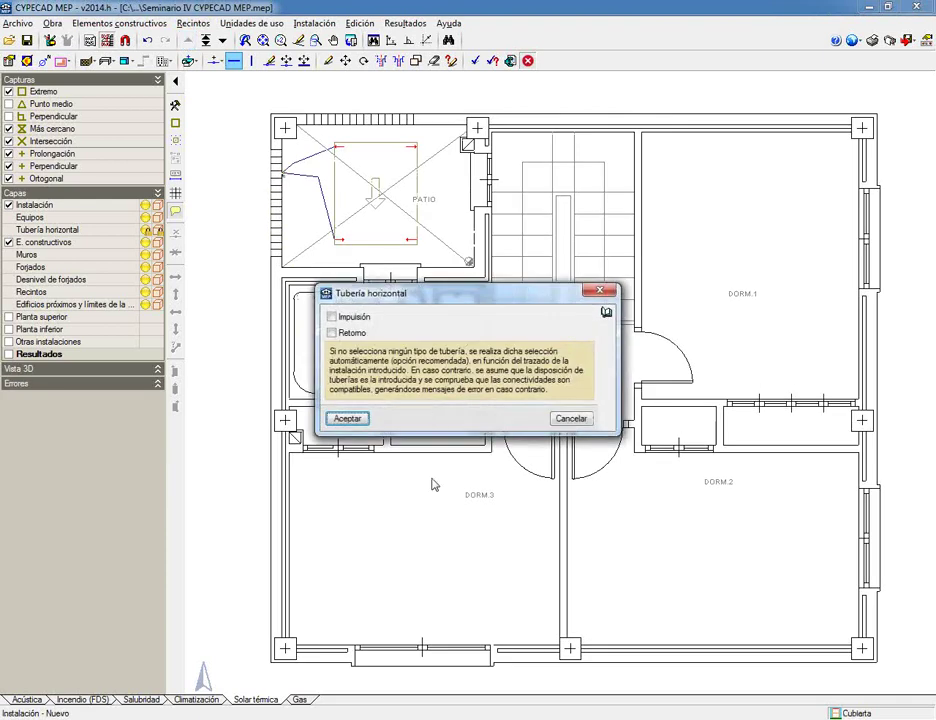
left_click(571, 418)
Insert a circulation pump (Bomba de circulación) on the pipe leading to the collector's lower-left connection.
scroll(345, 369, "up", 4)
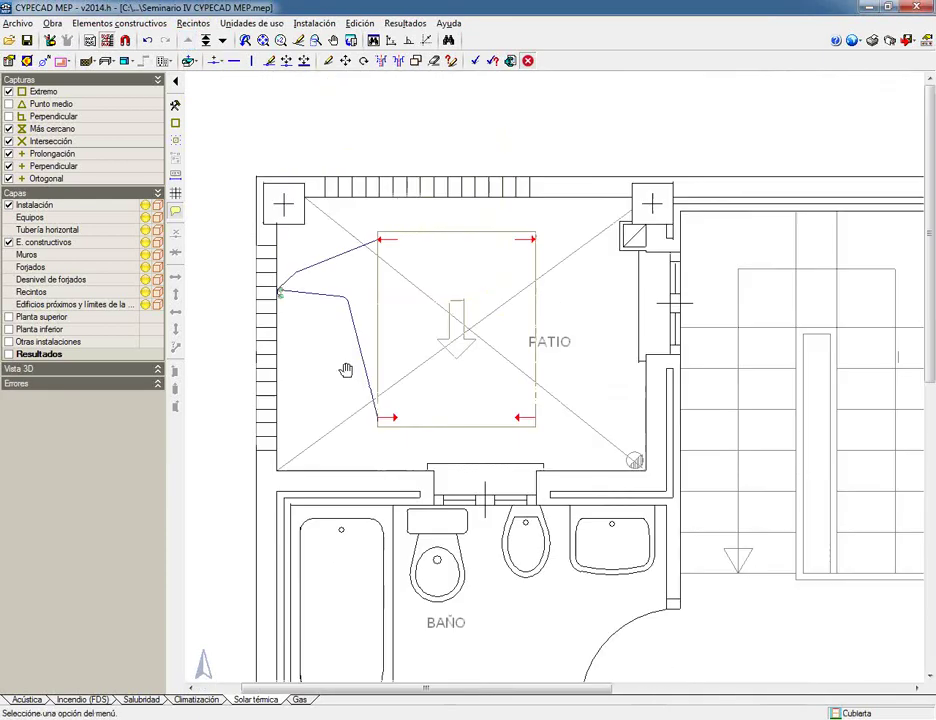
left_click(215, 61)
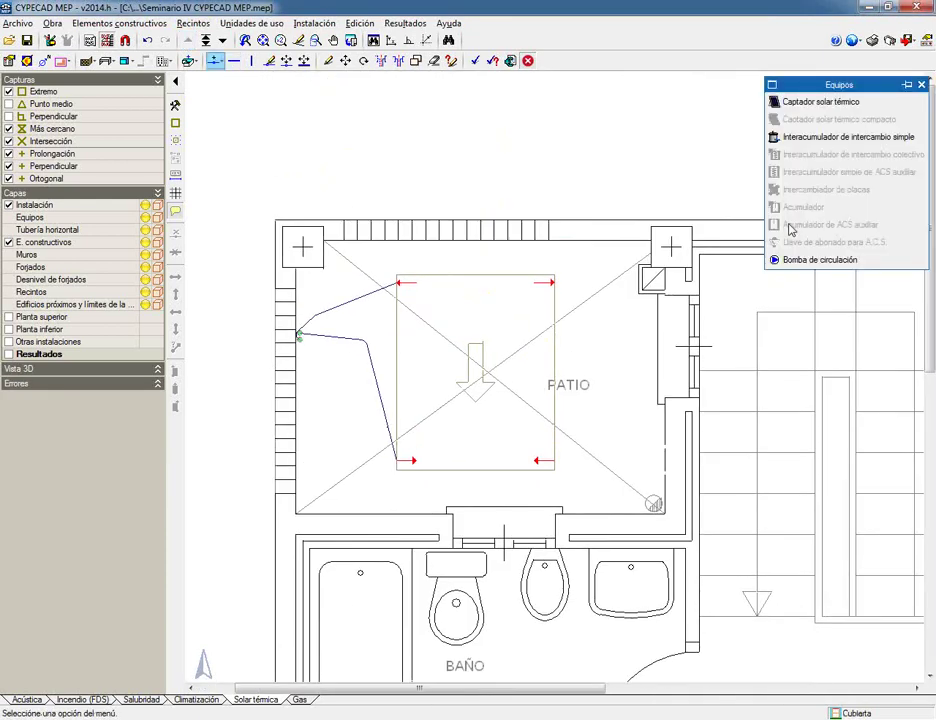
left_click(805, 259)
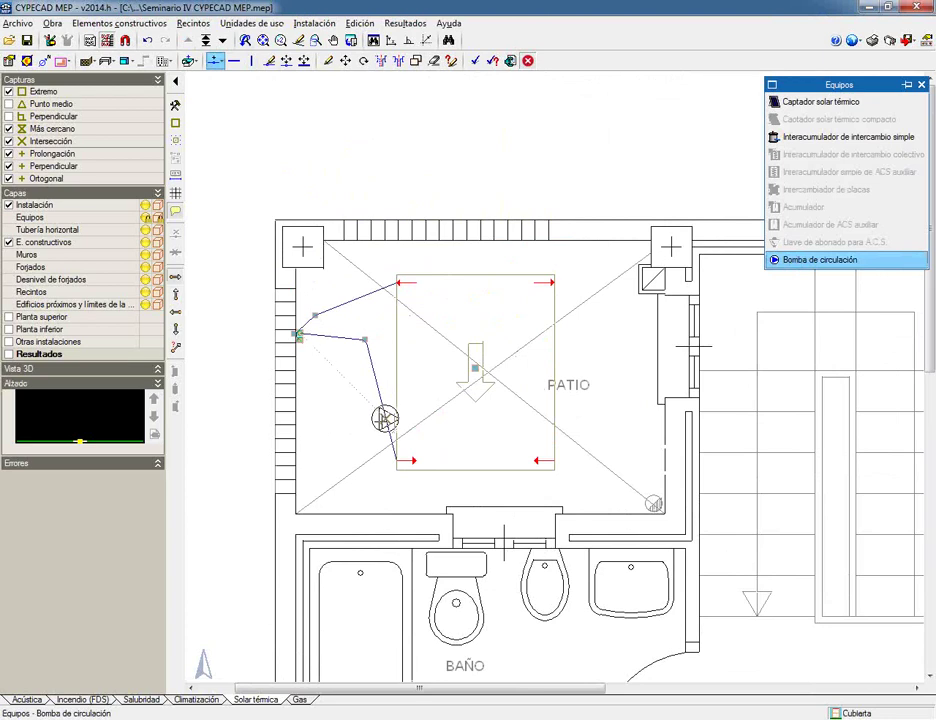
left_click(385, 418)
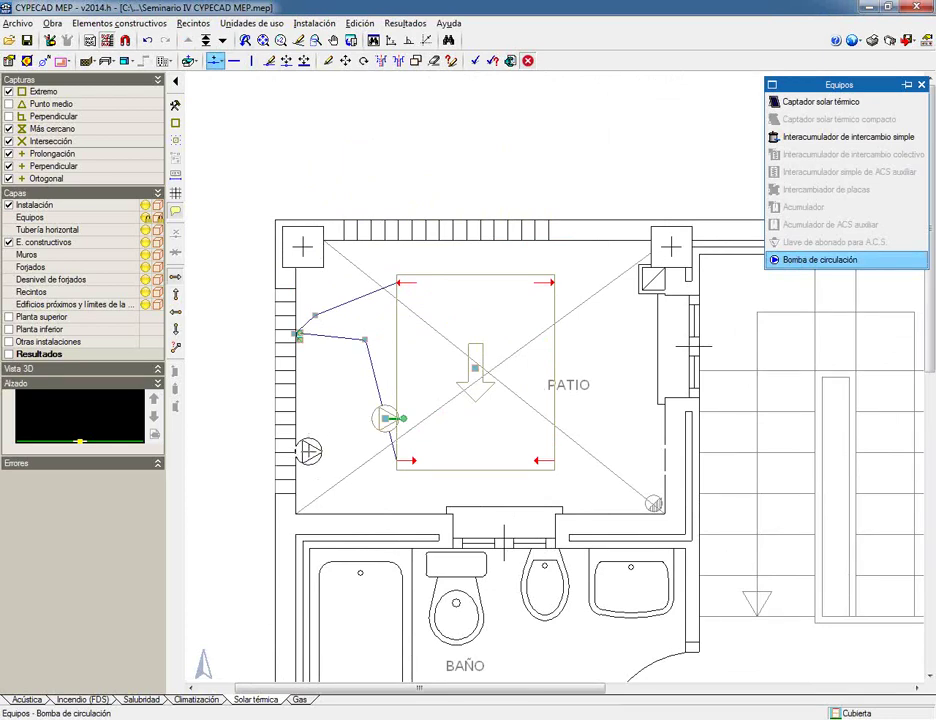
Generate the 3D view of the installation and orbit it to examine the collector, pump, risers and tank.
left_click(48, 23)
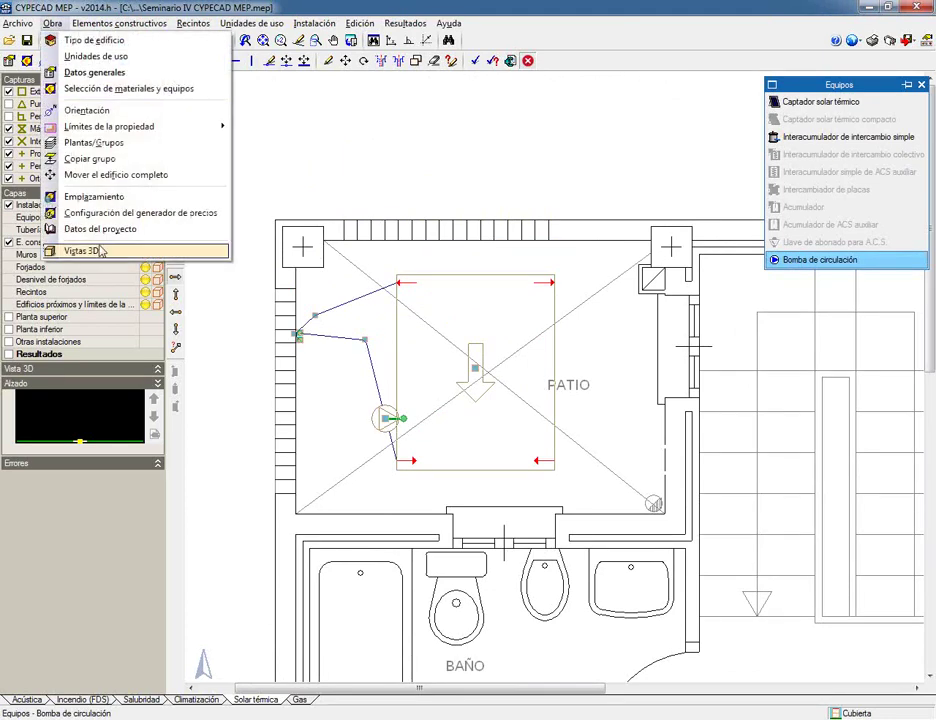
left_click(104, 251)
left_click(358, 411)
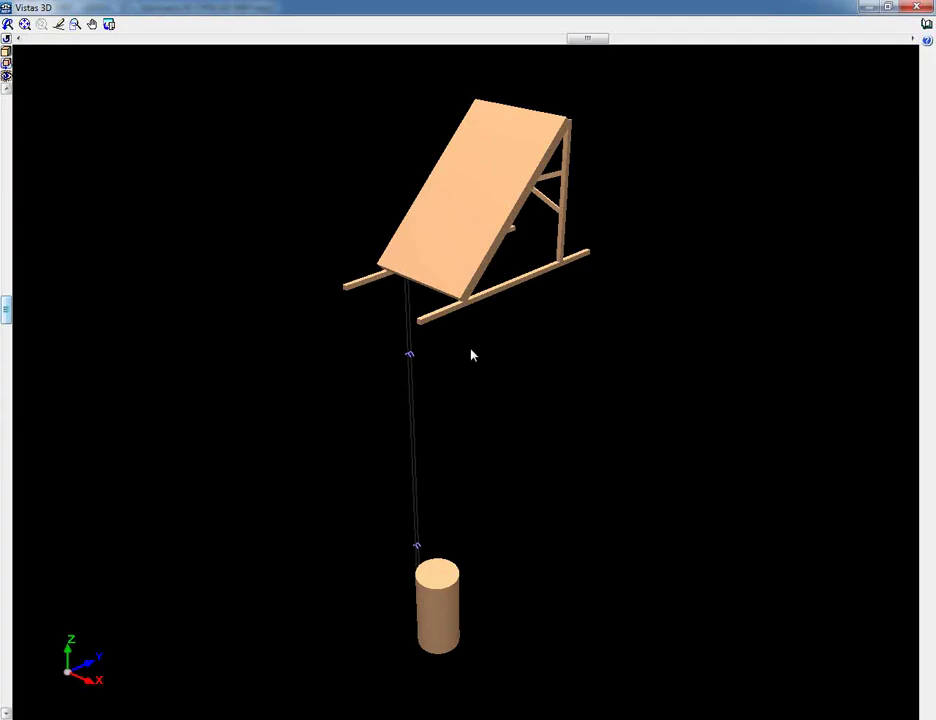
middle_click_drag(472, 355, 456, 418)
scroll(160, 240, "down", 1)
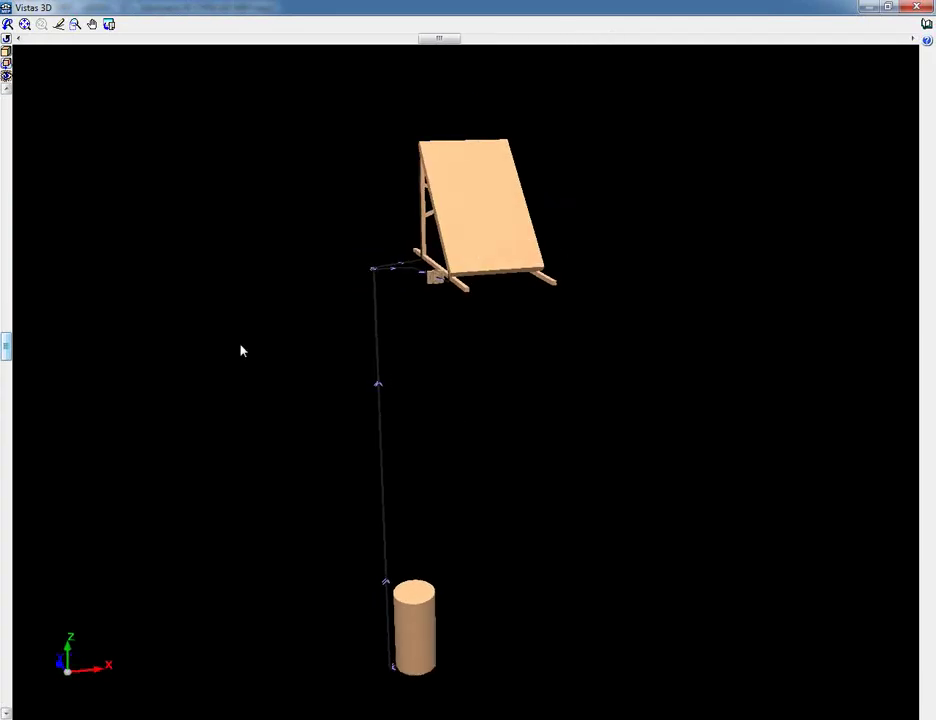
Change the 3D view's background from black to grey, examine the pipe runs from collector to tank, and close the view.
left_click(6, 38)
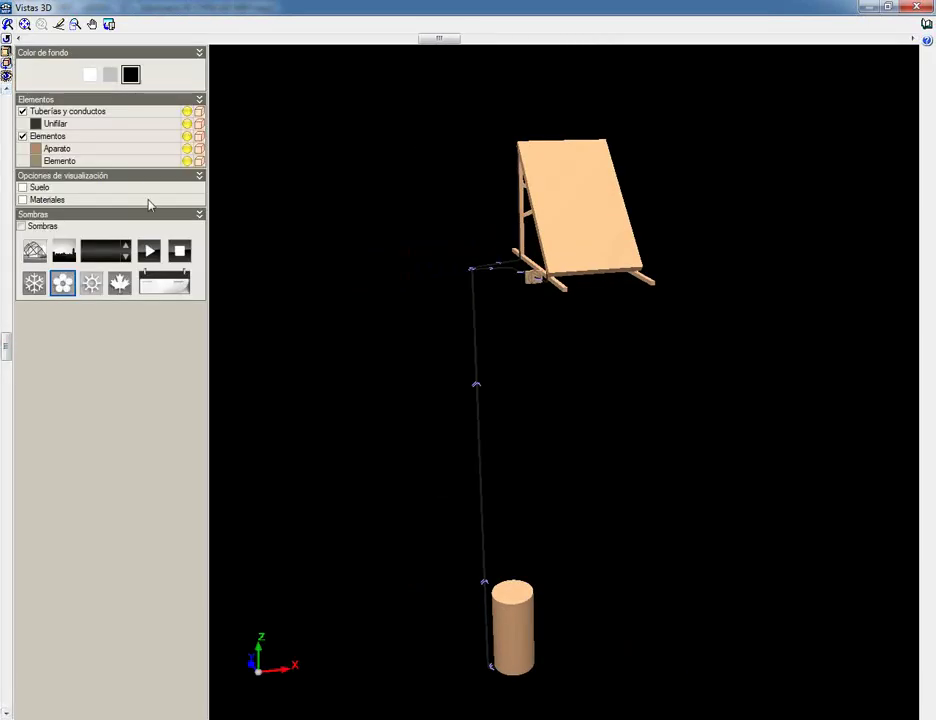
left_click(110, 74)
middle_click_drag(543, 567, 585, 292)
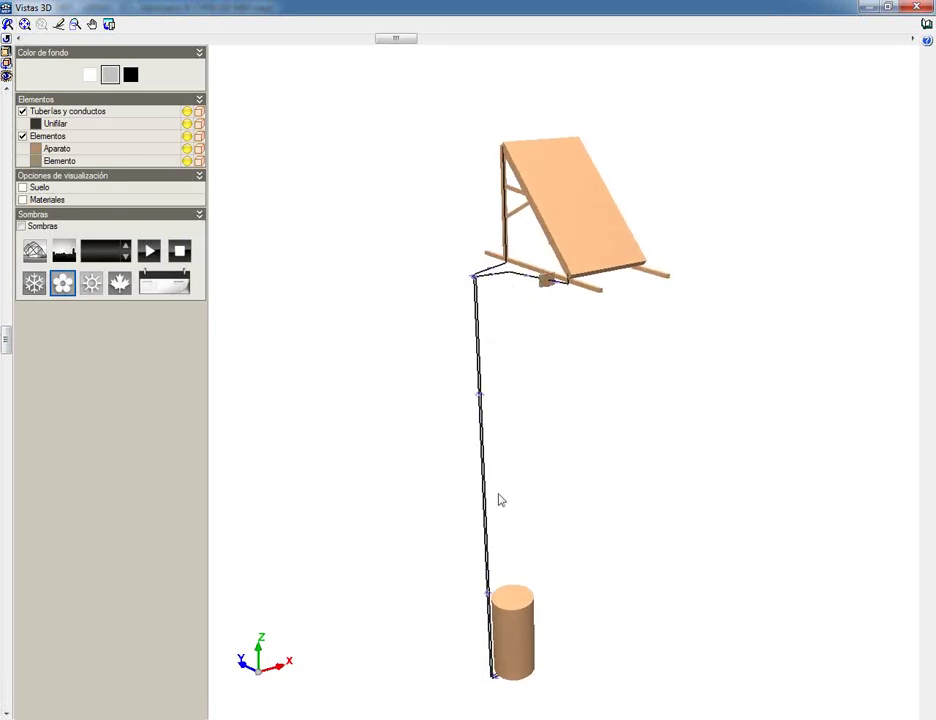
middle_click_drag(508, 685, 673, 397)
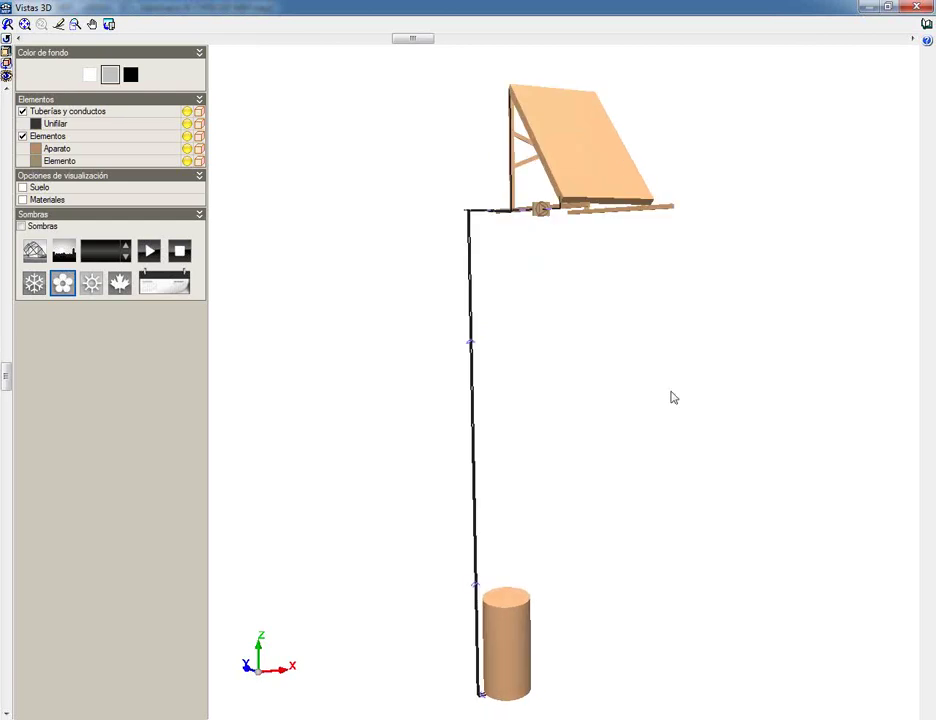
left_click(906, 9)
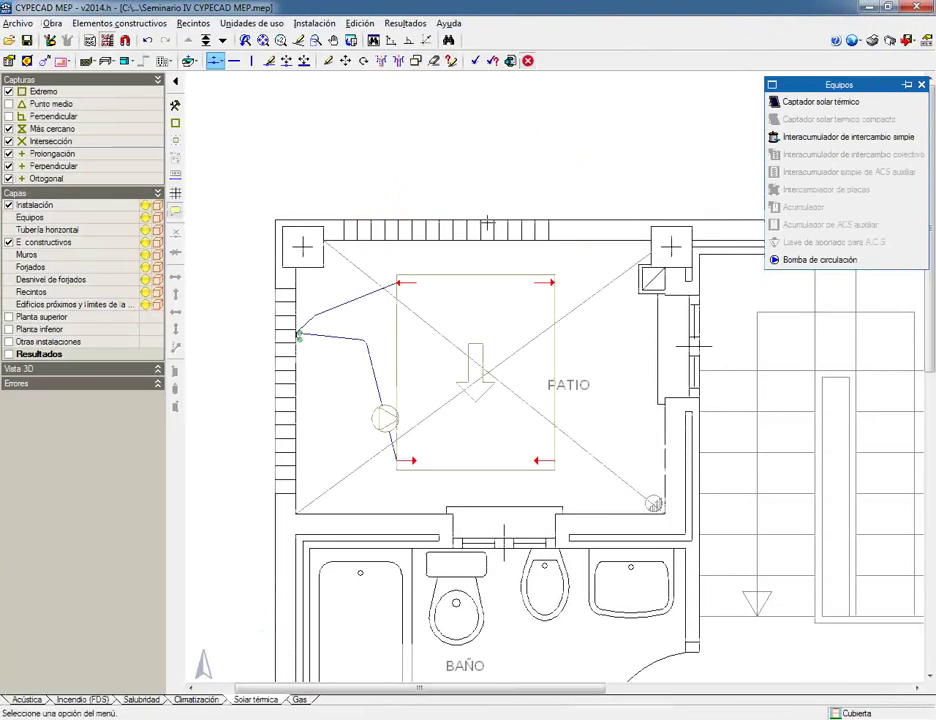
Close the equipment list and calculate the solar thermal installation.
left_click(921, 84)
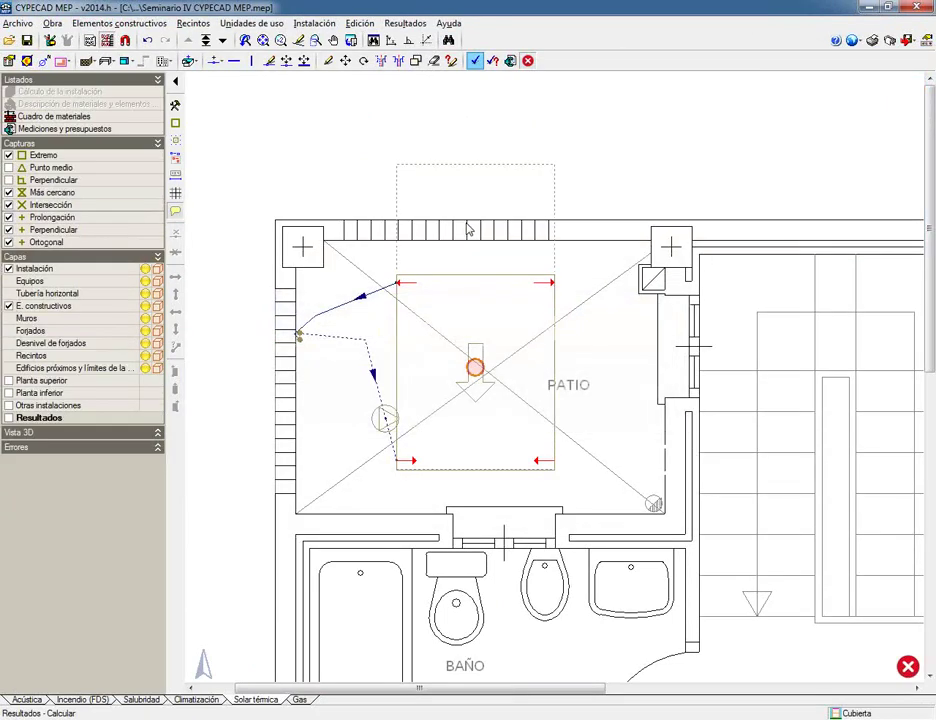
Set the individual solar thermal collector to three panels in the equipment selection for solar collection (Captación solar).
mouse_move(478, 369)
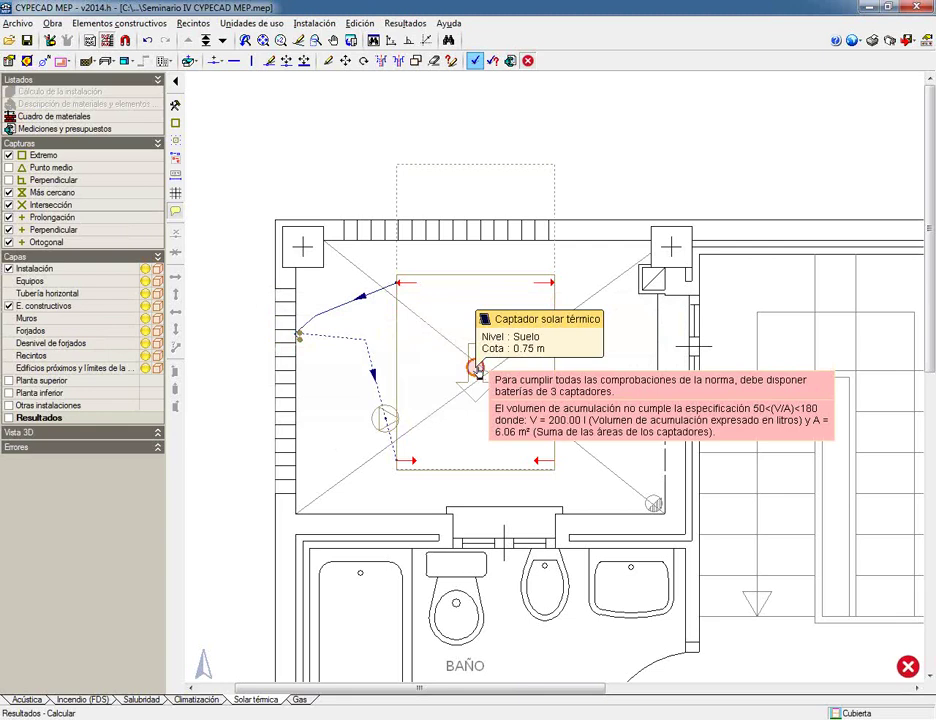
left_click(48, 24)
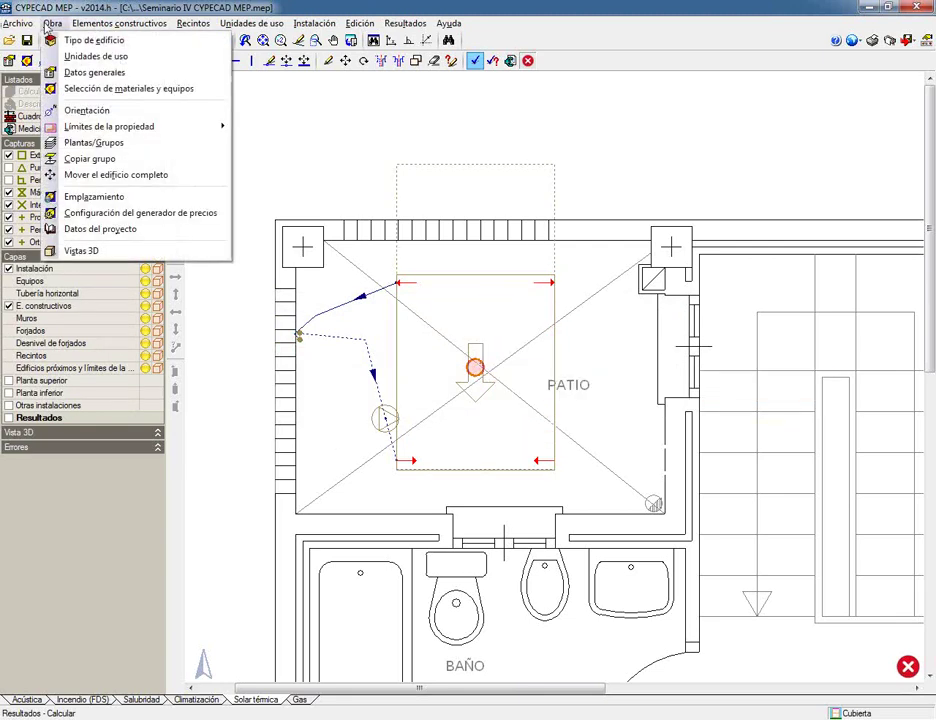
left_click(95, 89)
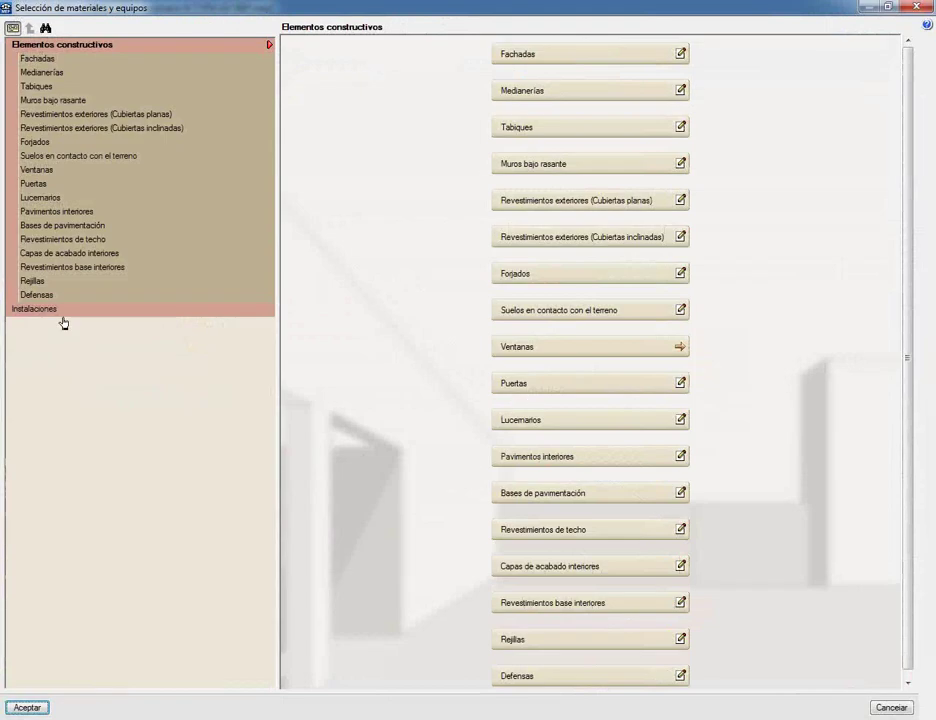
left_click(48, 310)
left_click(58, 72)
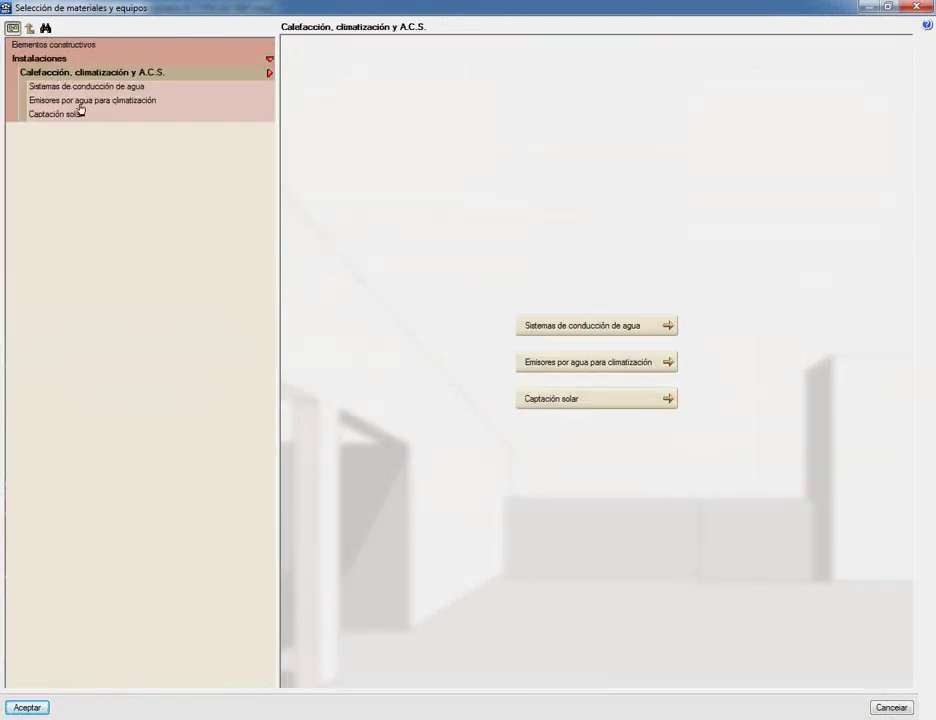
left_click(56, 114)
left_click(541, 364)
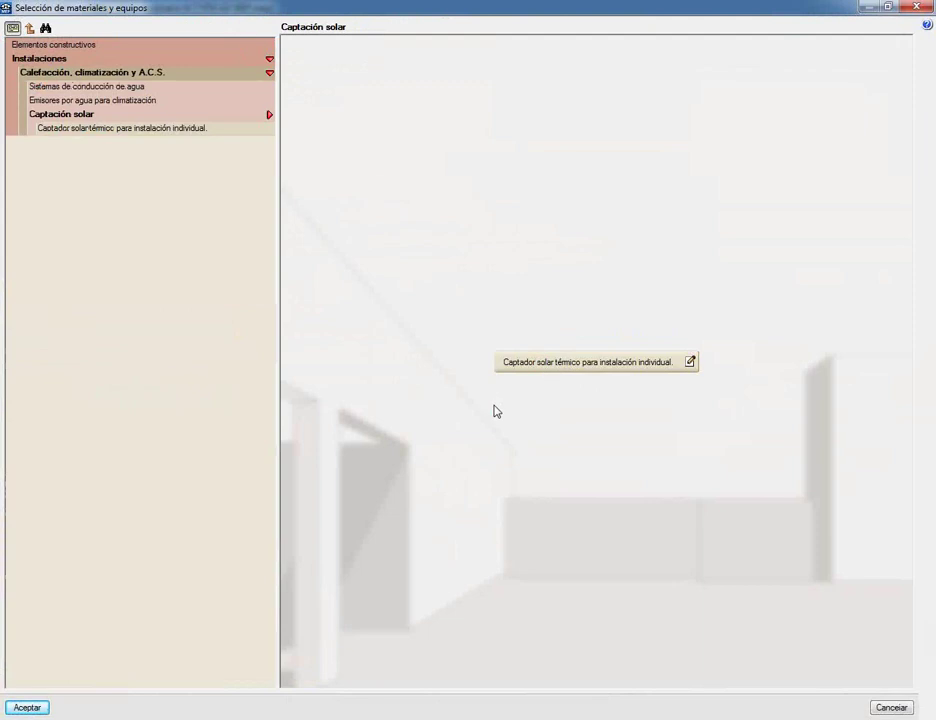
left_click(589, 428)
left_click(28, 707)
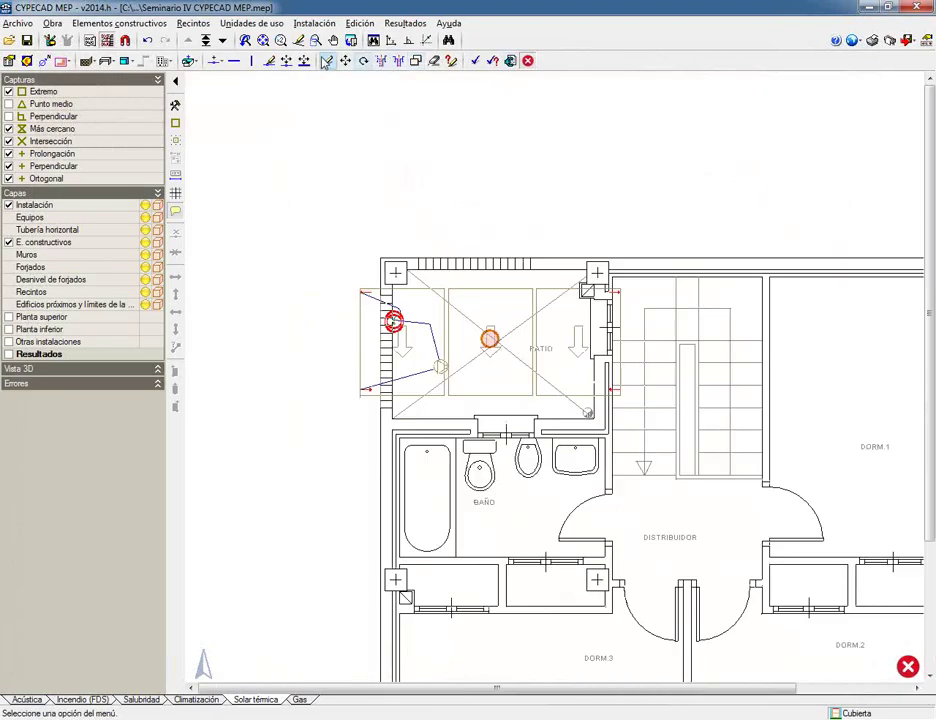
Move the three-panel collector on the roof to the right, clear of the risers, and recalculate the installation.
left_click(286, 62)
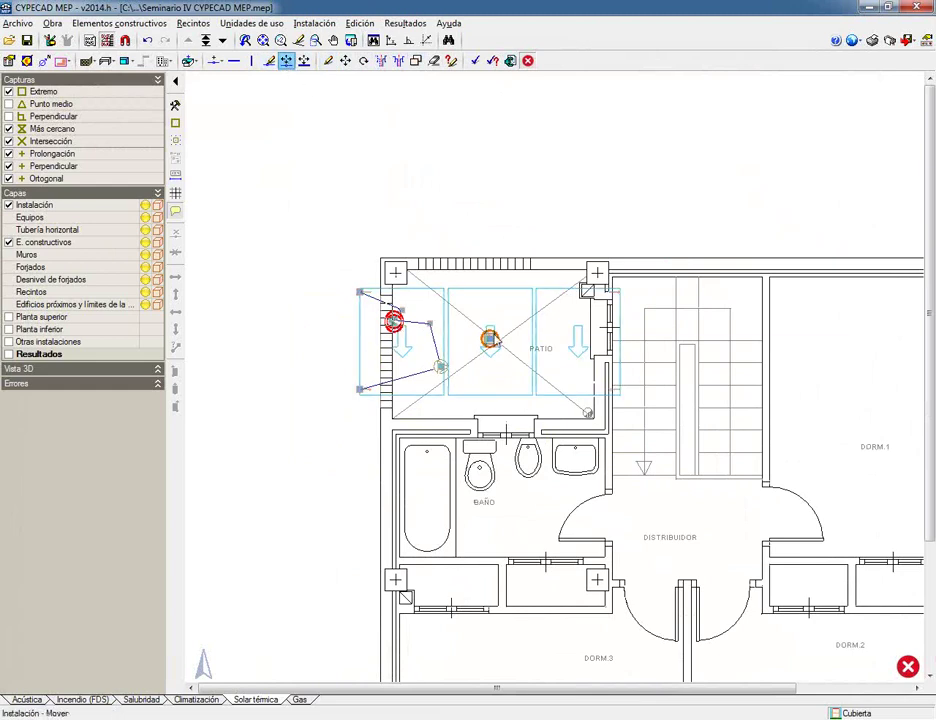
left_click(489, 340)
scroll(612, 345, "down", 2)
scroll(612, 347, "up", 2)
key("Escape")
left_click(475, 61)
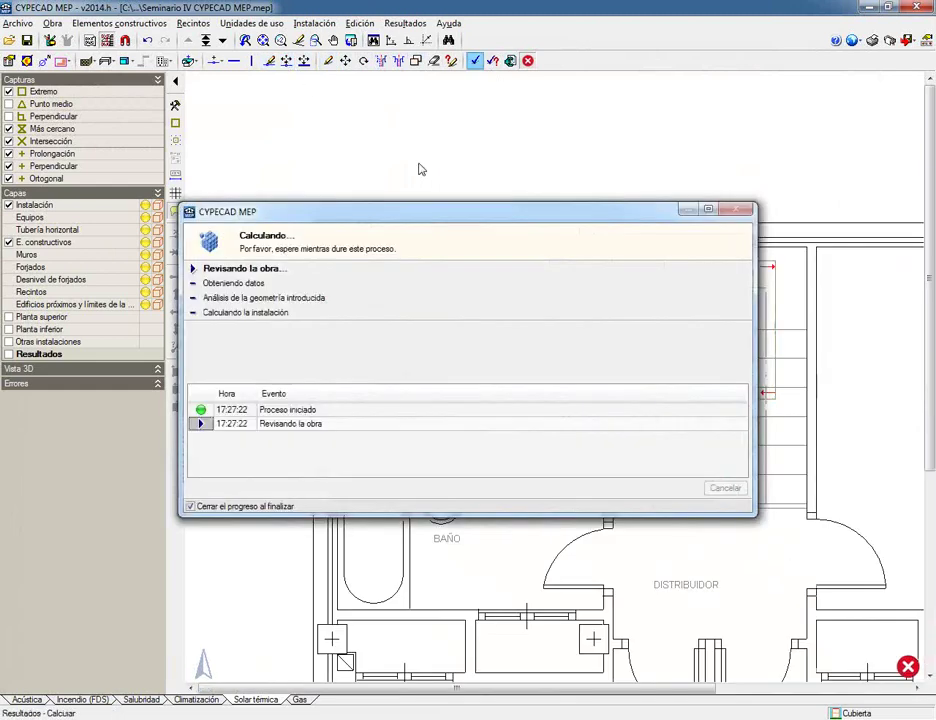
left_click(468, 401)
Hide the floor plan background and examine the flagged risers next to the circulation pump on the roof level.
scroll(336, 300, "up", 5)
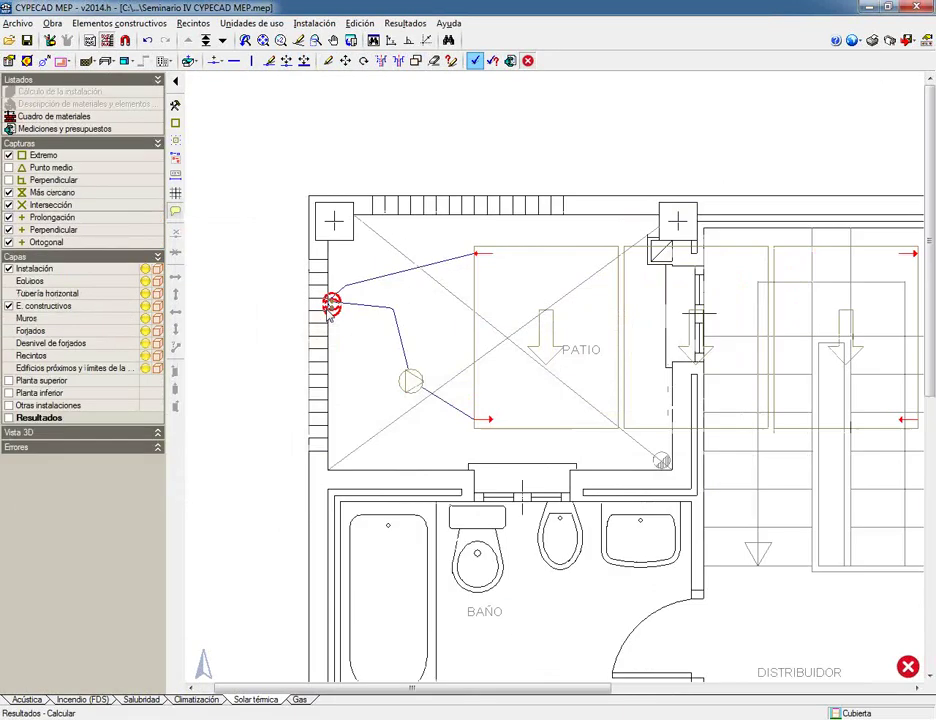
scroll(380, 320, "down", 2)
scroll(423, 347, "down", 3)
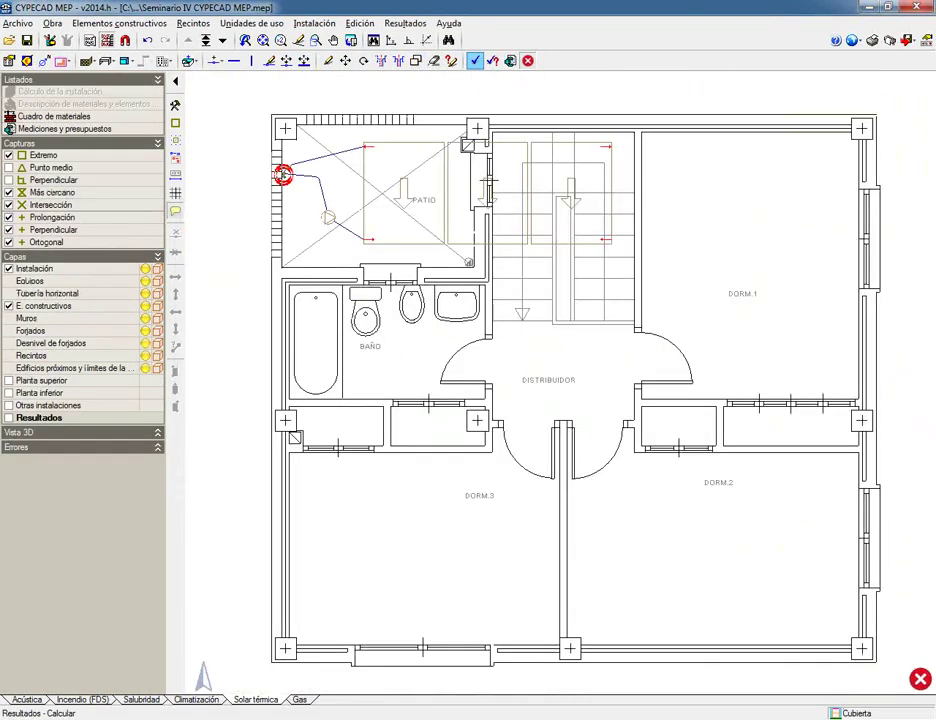
left_click(921, 682)
mouse_move(284, 176)
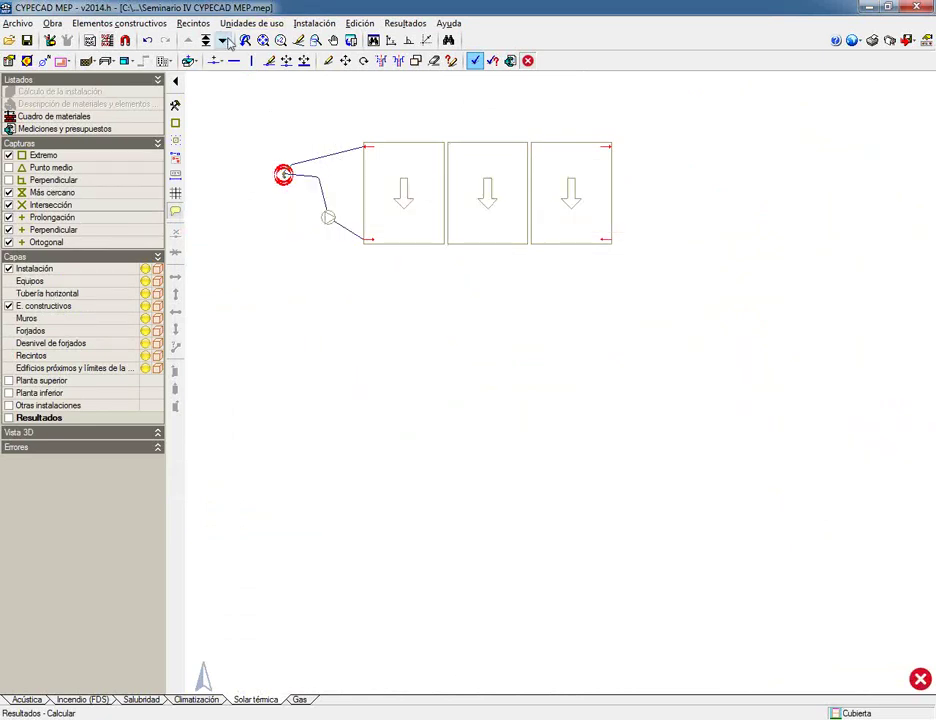
scroll(290, 168, "up", 4)
scroll(314, 159, "up", 3)
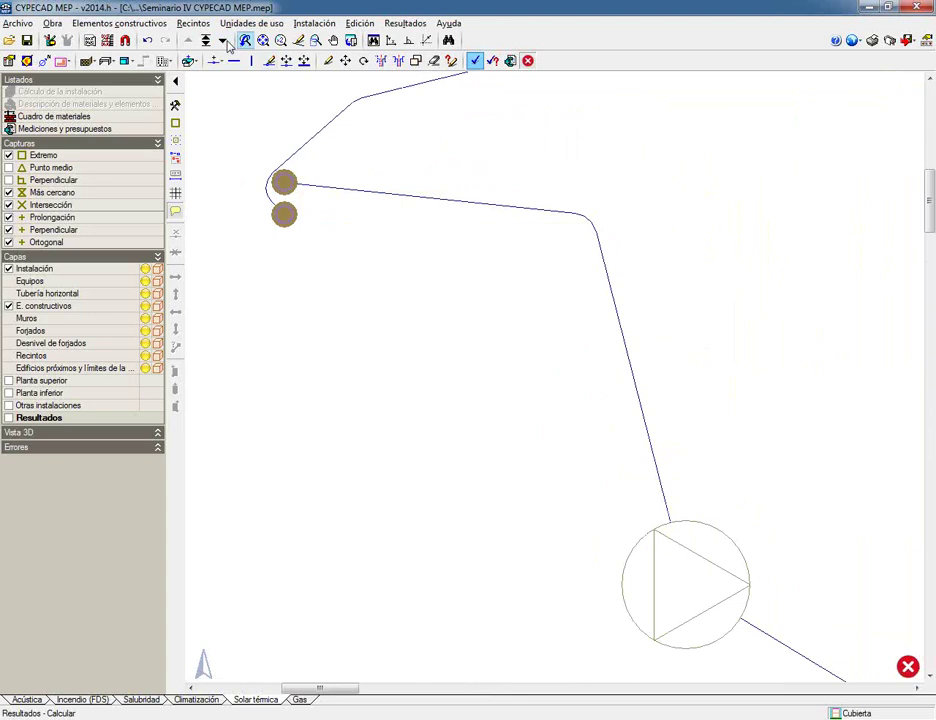
scroll(614, 471, "down", 2)
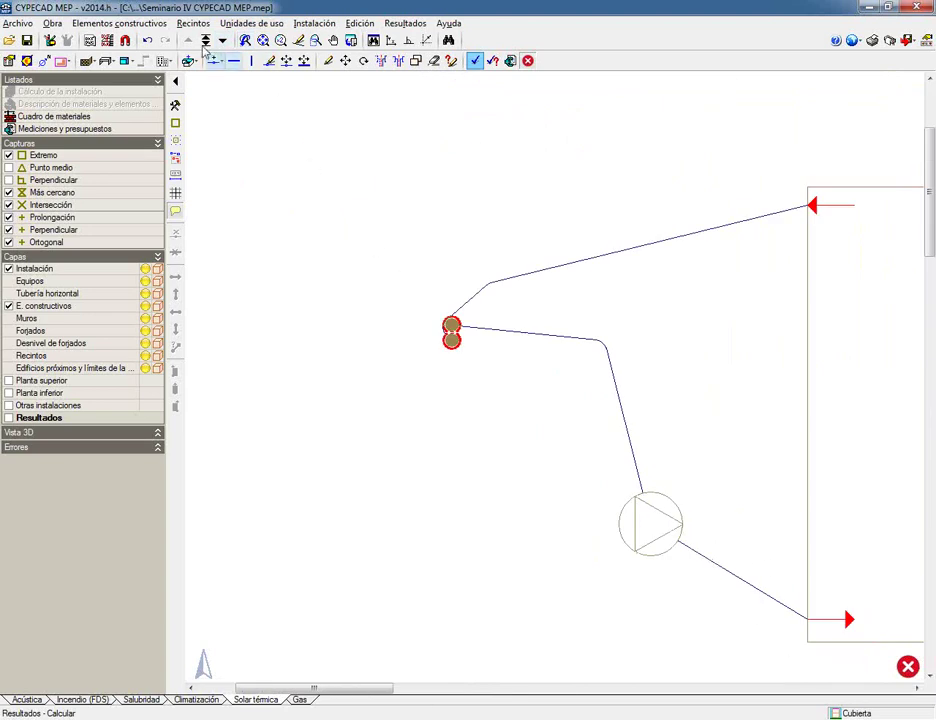
Go to the ground floor (Planta baja) and move the storage tank to the right, away from the two risers.
left_click(222, 41)
left_click(222, 41)
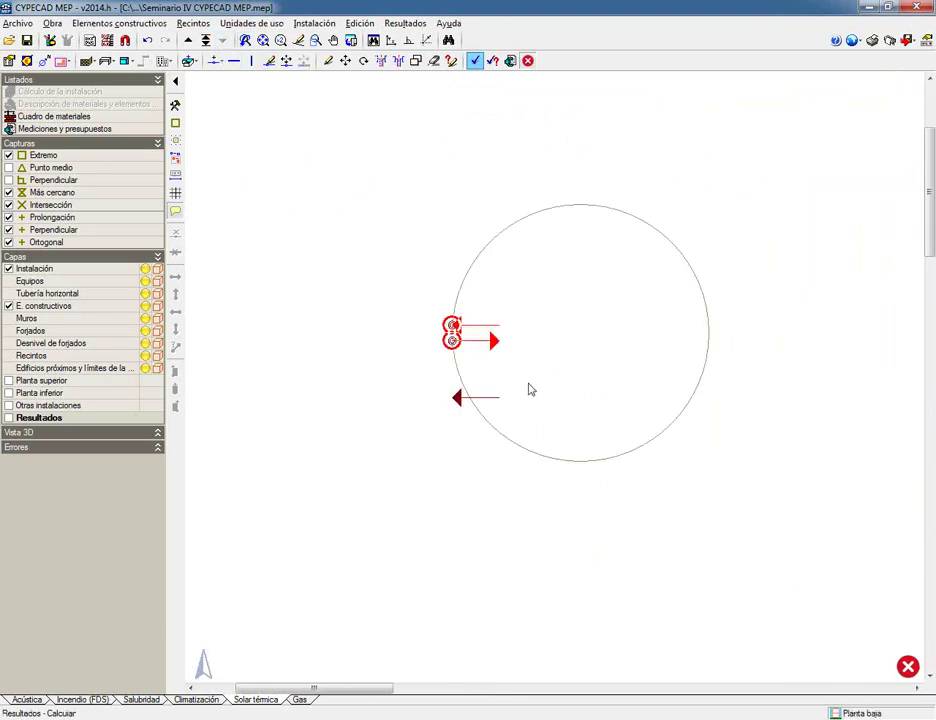
scroll(519, 342, "up", 2)
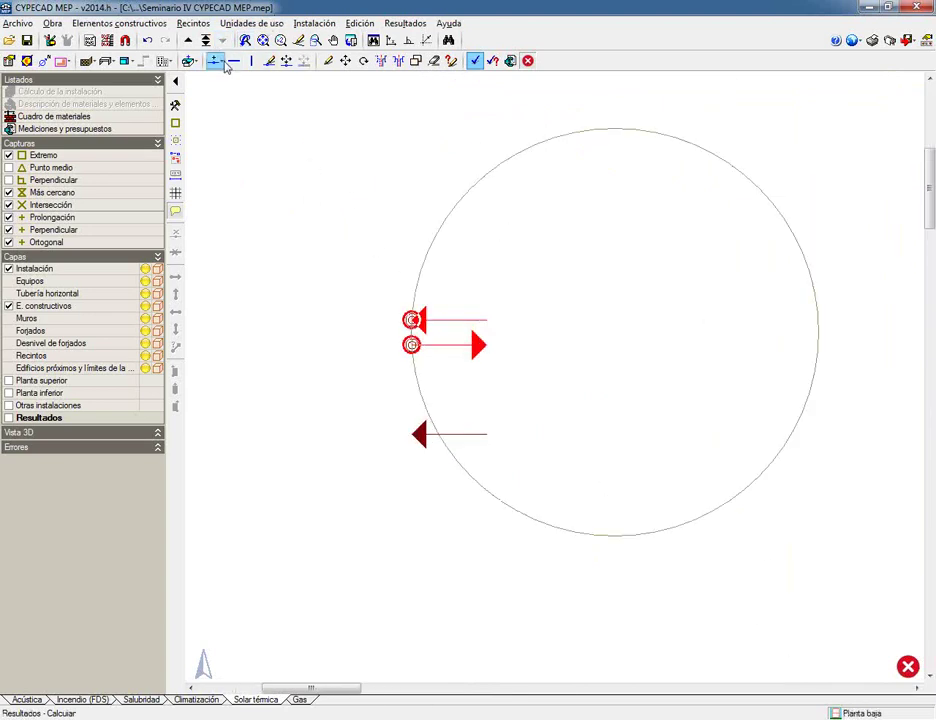
left_click(286, 61)
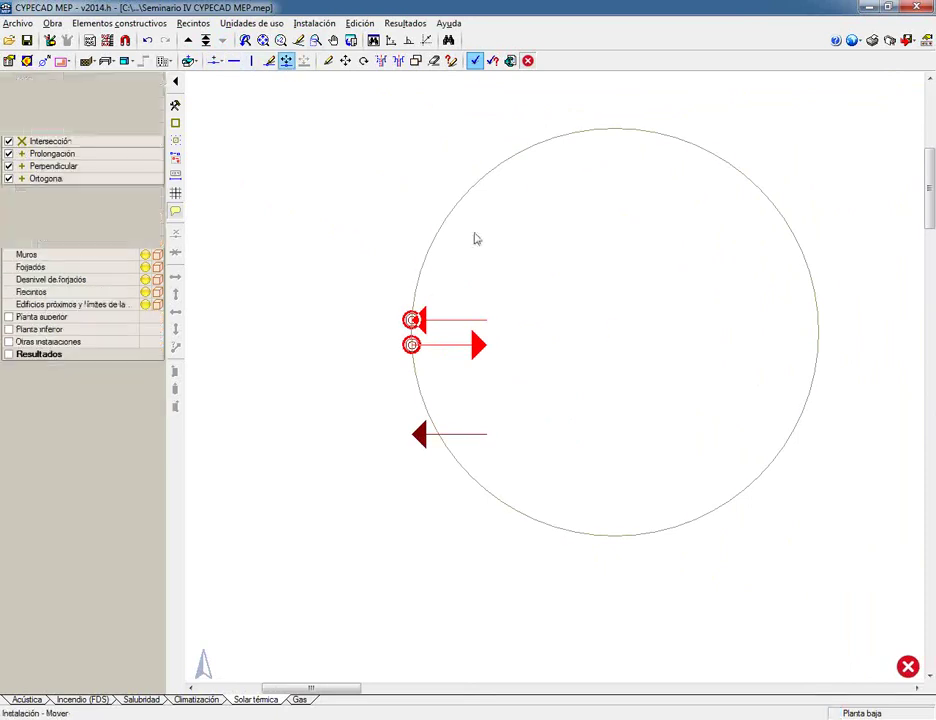
left_click(614, 334)
left_click(614, 334)
left_click(776, 351)
scroll(543, 297, "up", 3)
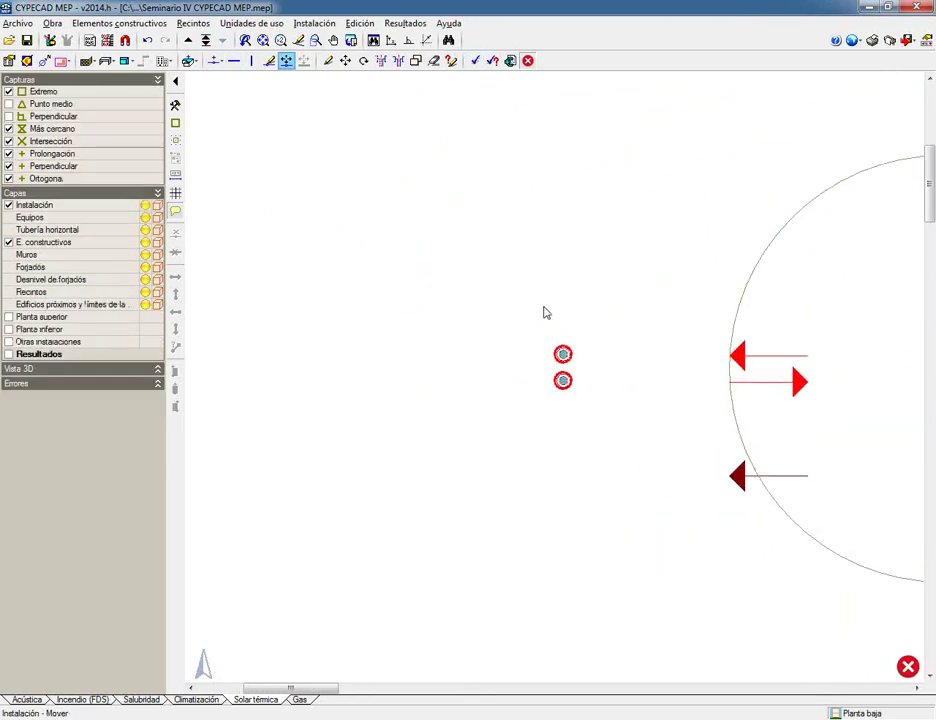
Draw two horizontal pipes with automatic type selection from the risers to the tank's two upper connections.
left_click(233, 61)
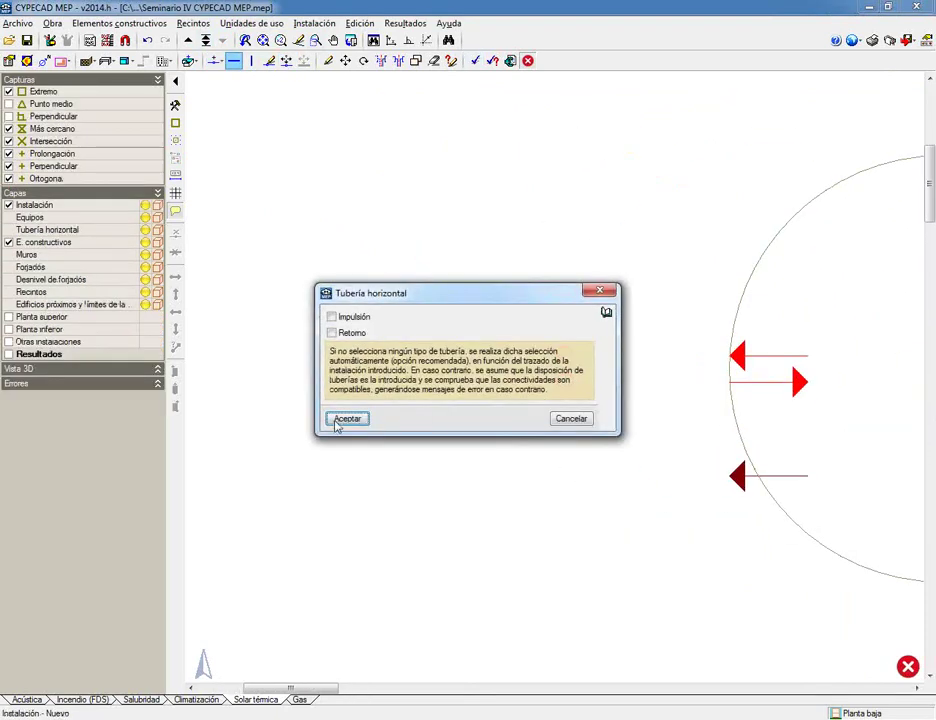
left_click(353, 414)
left_click(563, 354)
left_click(728, 354)
left_click(563, 380)
left_click(728, 382)
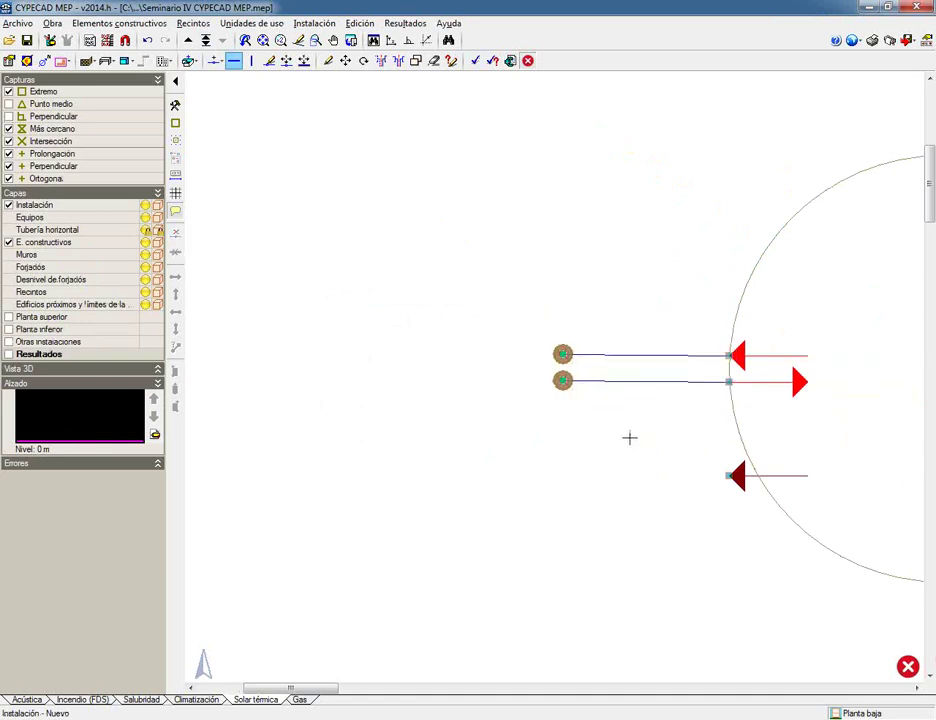
scroll(629, 437, "down", 3)
Recalculate the installation and check the collector's error message on the Cubierta level.
left_click(476, 62)
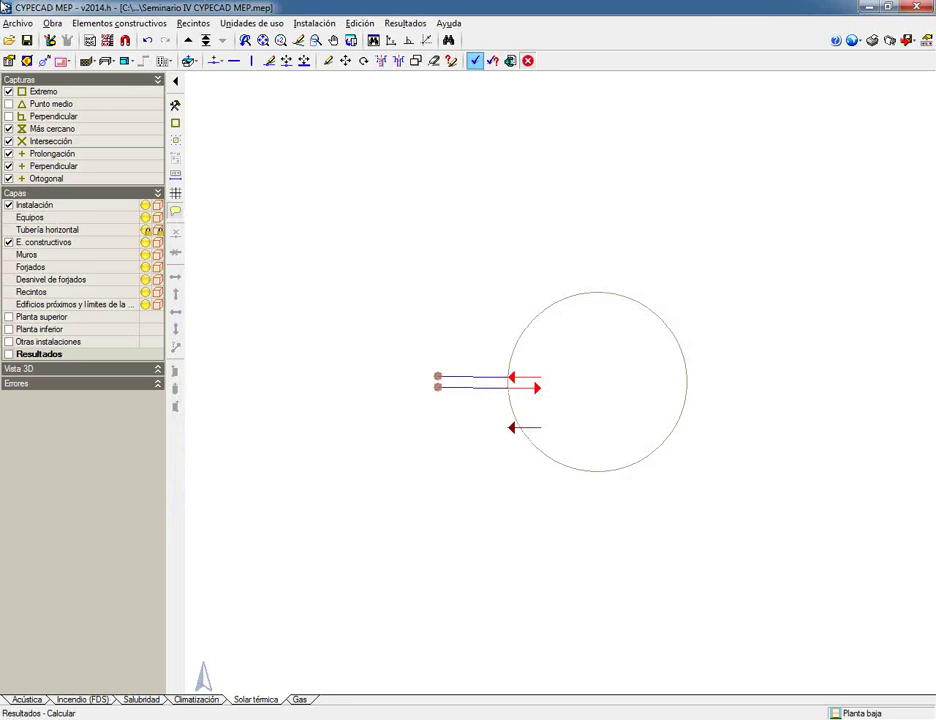
left_click(205, 40)
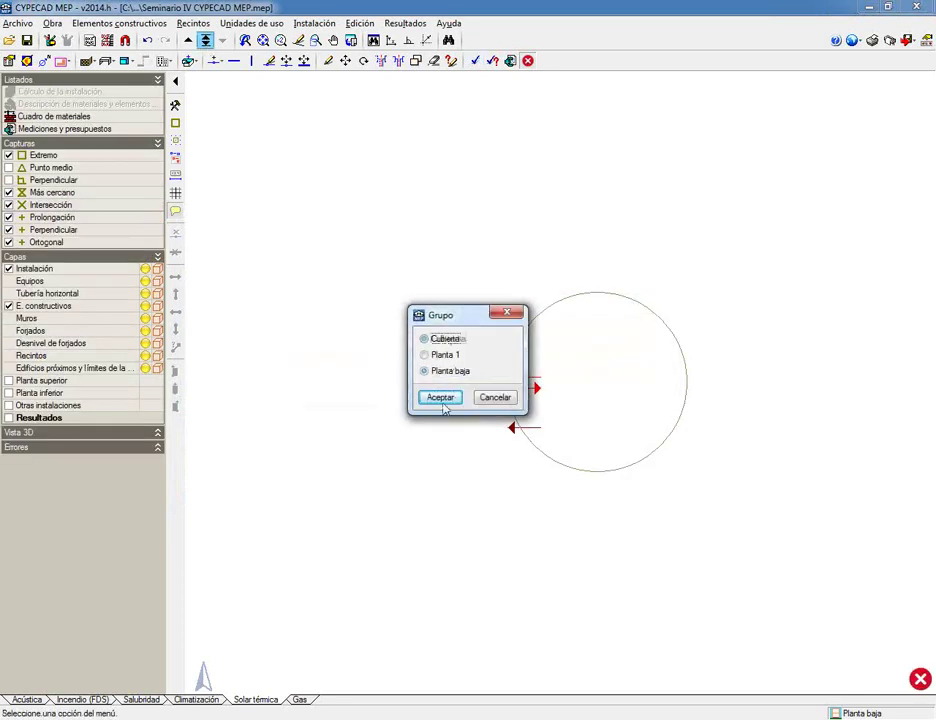
left_click(424, 339)
left_click(440, 397)
mouse_move(626, 383)
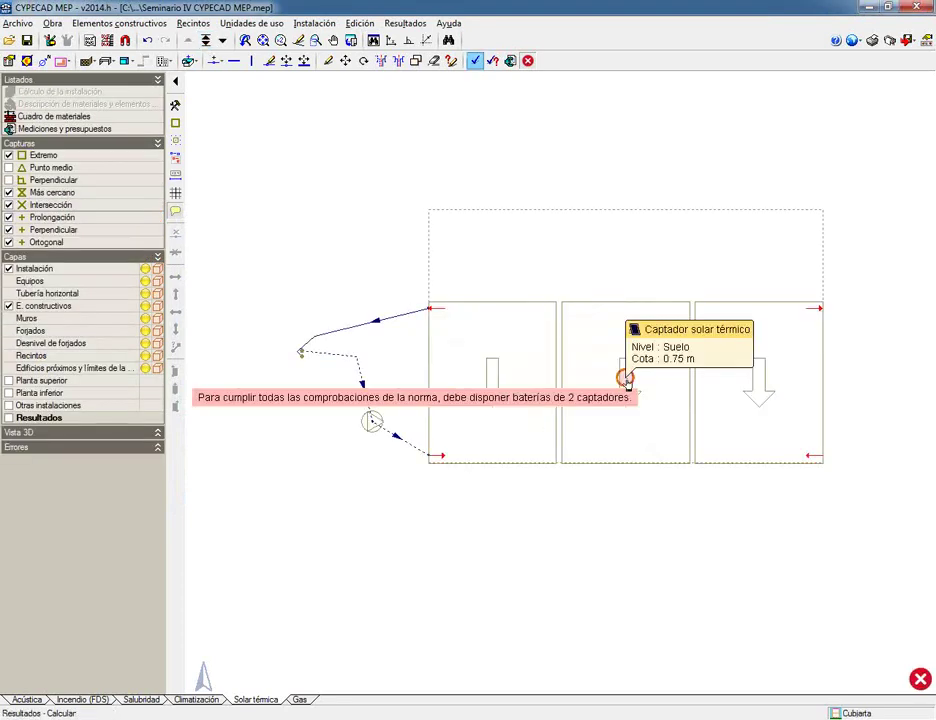
Set the individual solar thermal collector to two panels in the equipment selection for solar collection (Captación solar).
left_click(52, 23)
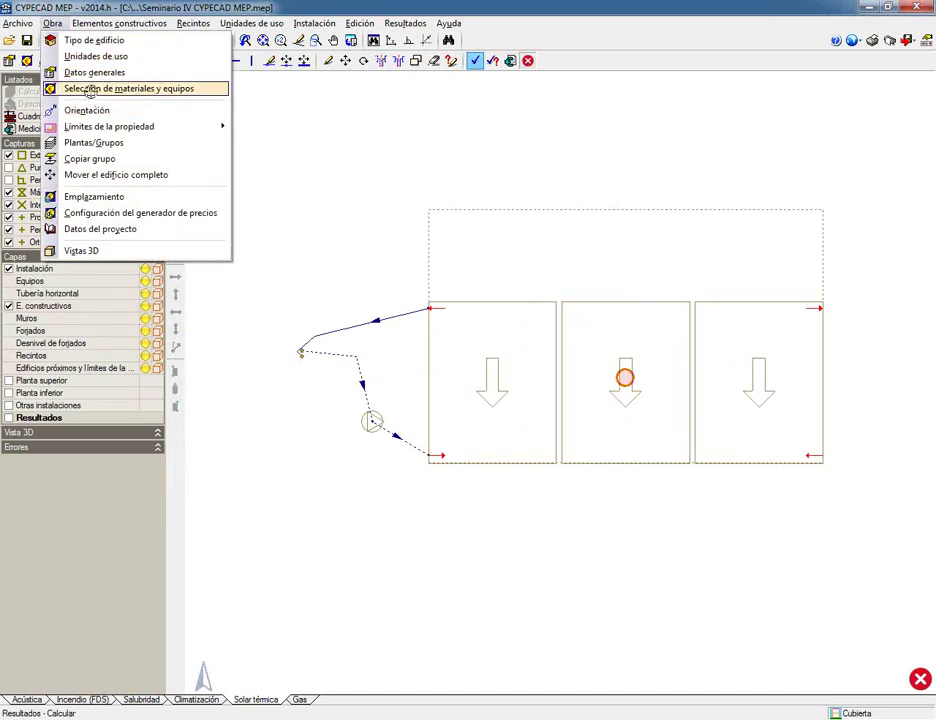
left_click(92, 90)
left_click(36, 310)
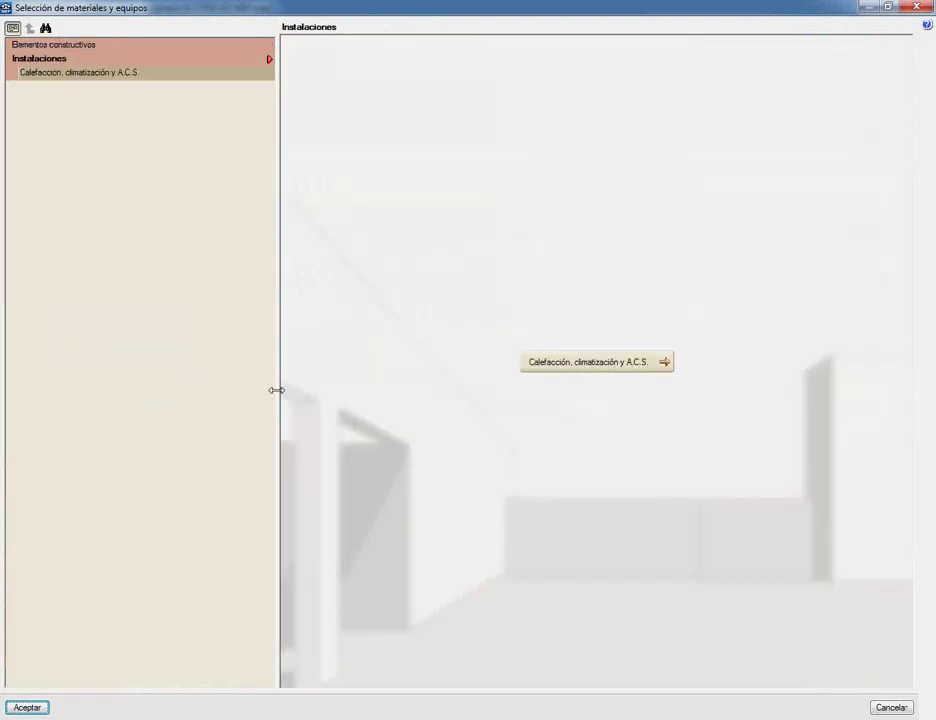
left_click(575, 364)
left_click(560, 400)
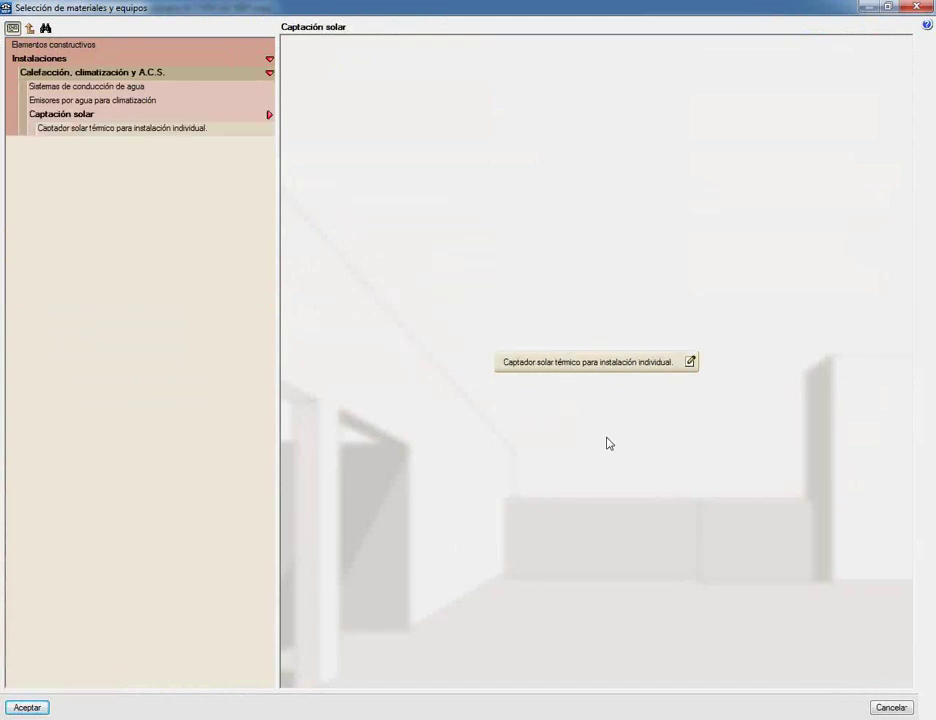
left_click(582, 366)
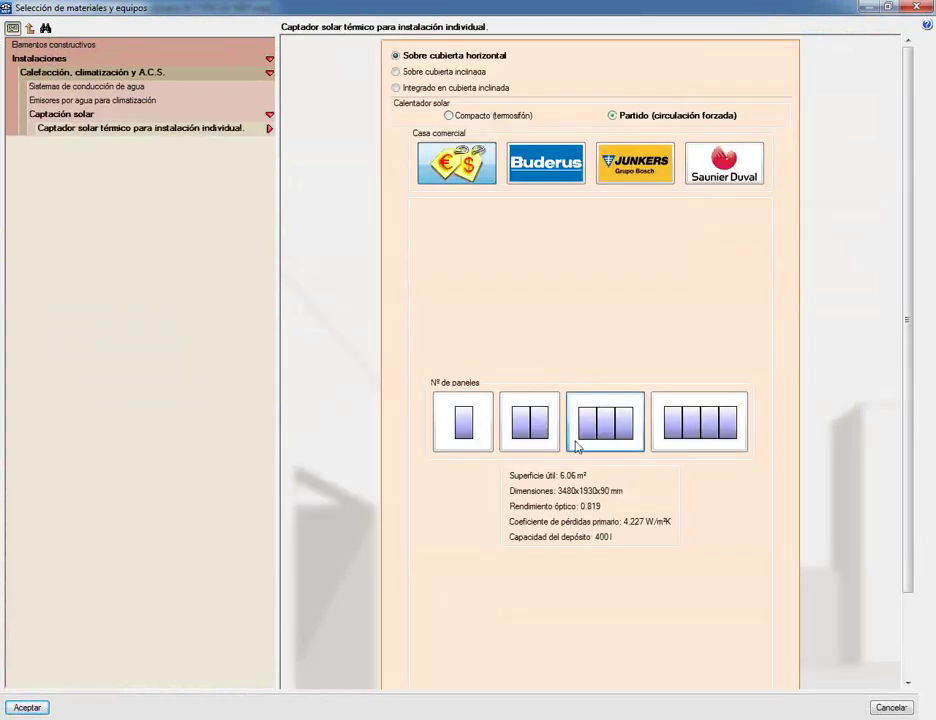
left_click(523, 440)
left_click(27, 708)
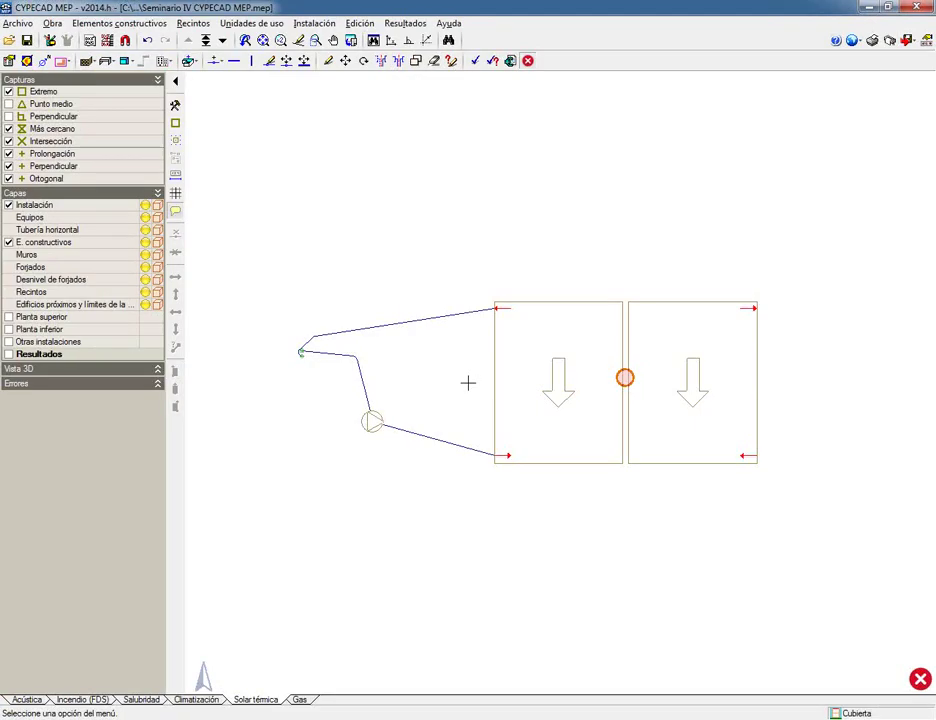
Recalculate the installation with the two-panel collector and check the collector's warning marker.
left_click(475, 61)
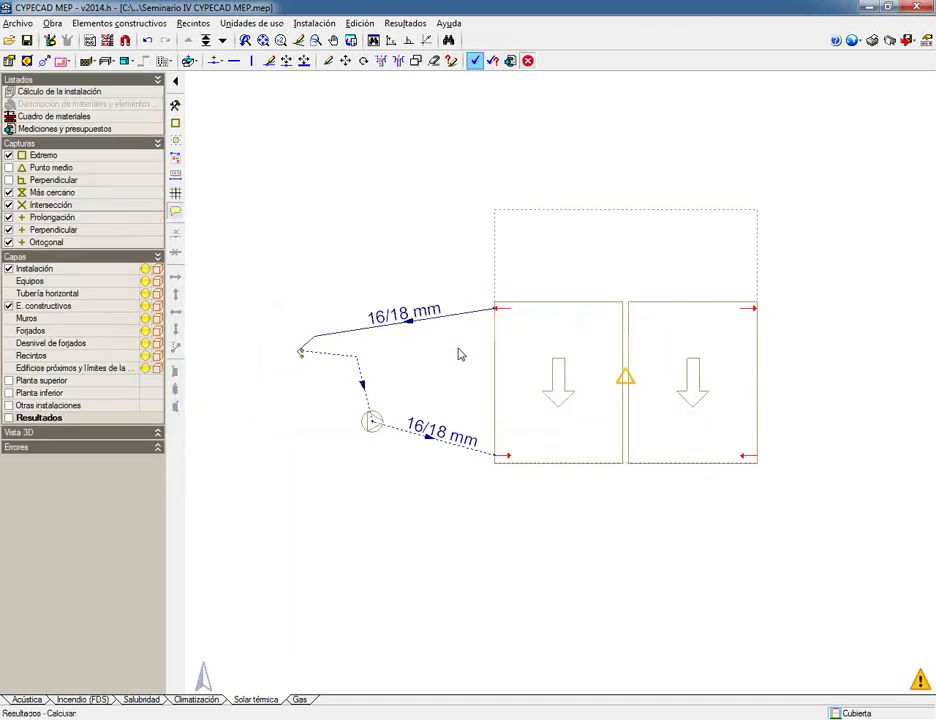
scroll(460, 350, "up", 1)
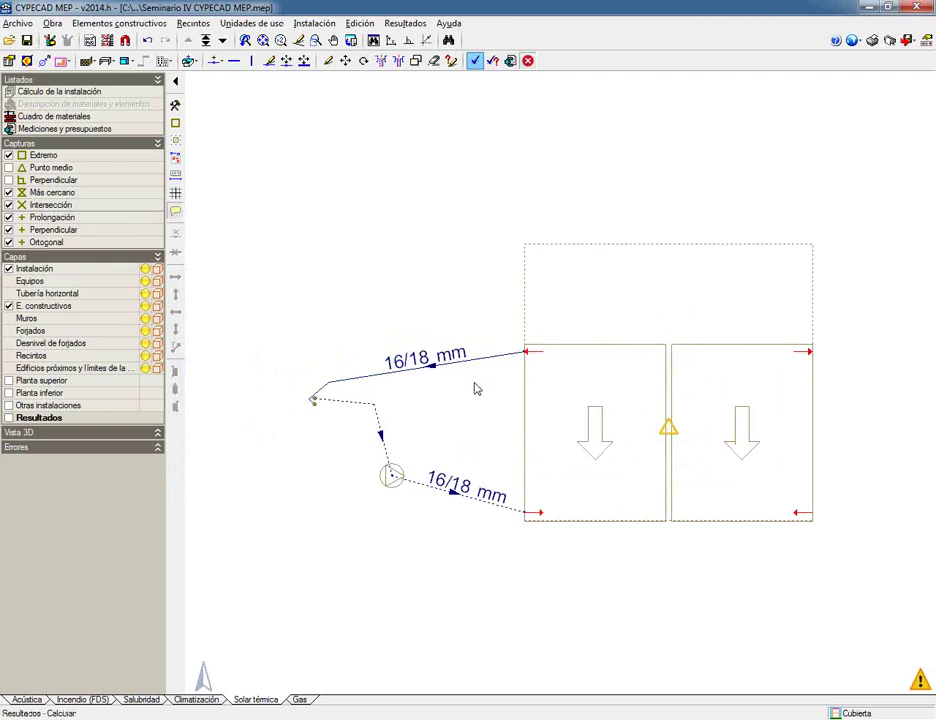
mouse_move(669, 432)
Generate the 3D view of the installation and turn on shadows (Sombras) and the ground (Suelo).
left_click(52, 23)
left_click(90, 250)
left_click(412, 412)
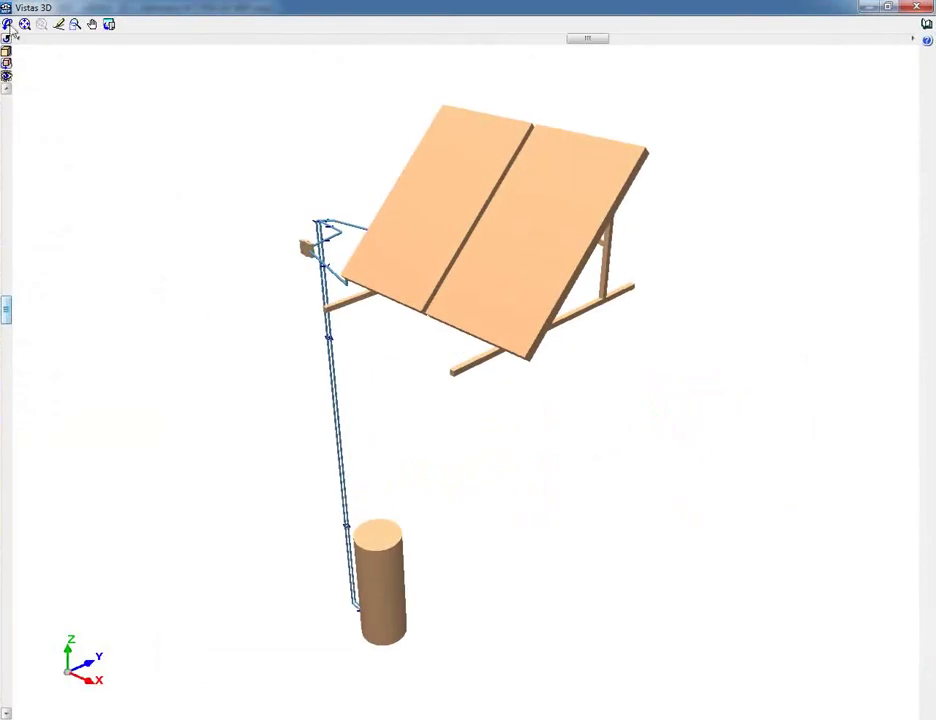
left_click(7, 40)
left_click(22, 226)
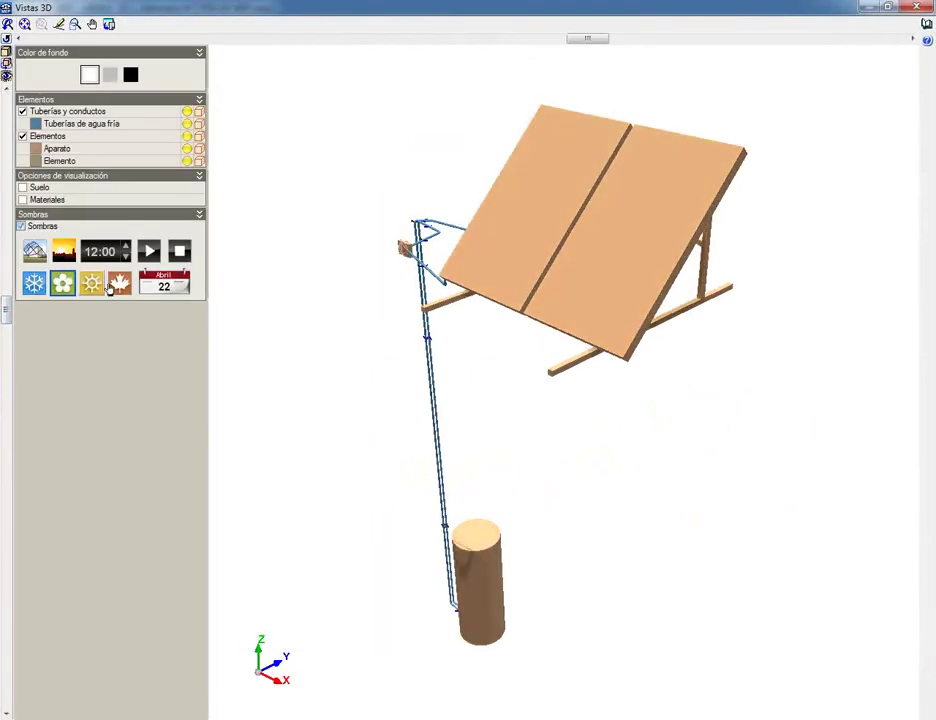
left_click(22, 188)
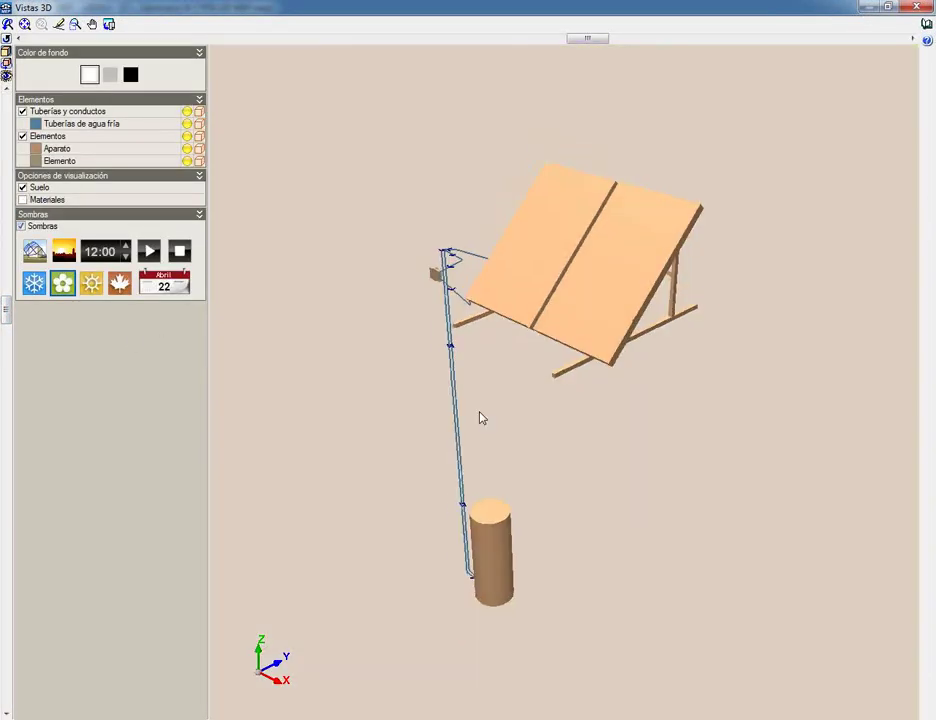
Display the solar path around the installation, orbit the model to examine the collector's orientation, and close the 3D view.
left_click(62, 254)
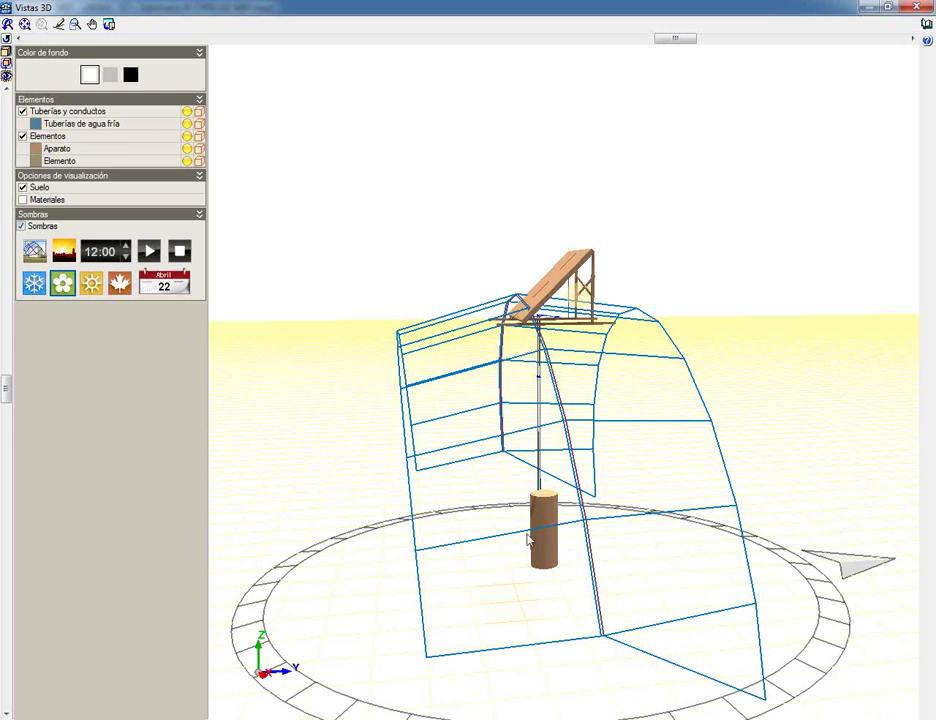
left_click_drag(518, 464, 546, 437)
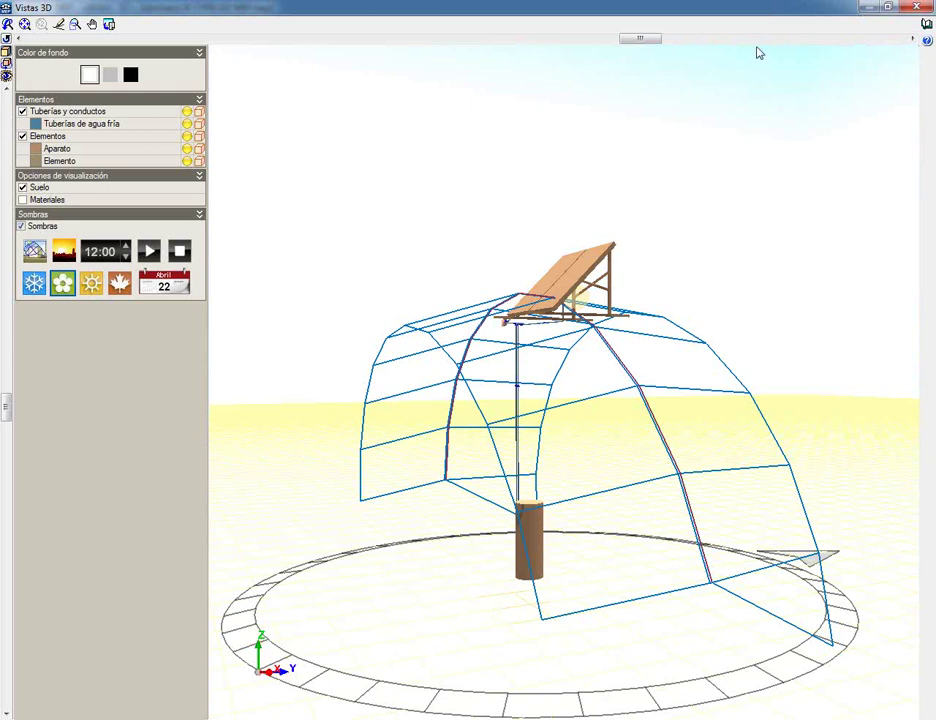
left_click(914, 8)
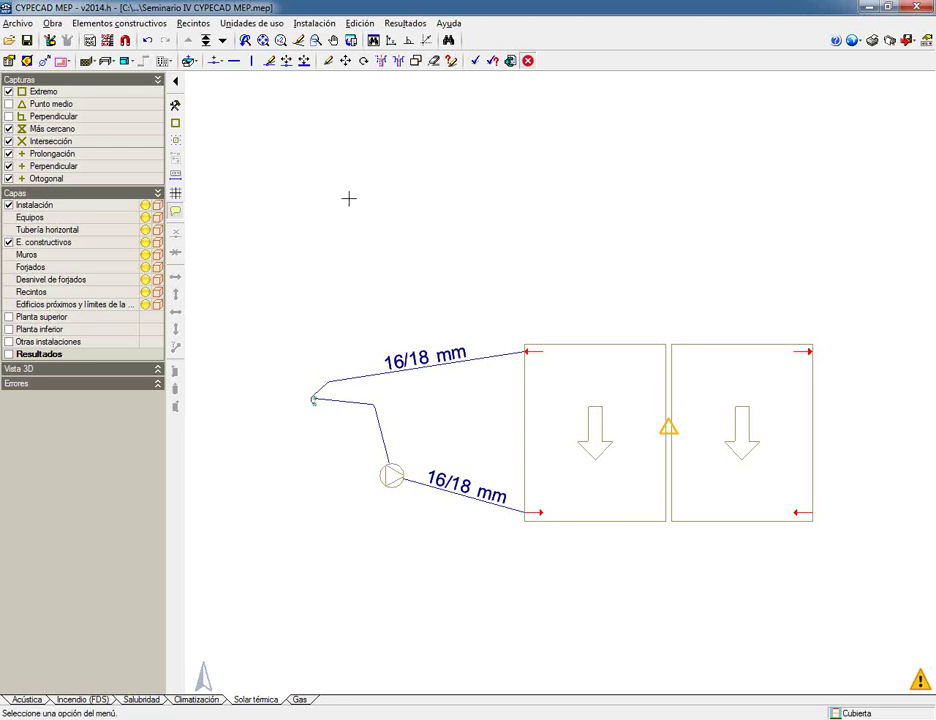
Show the calculated results (Mostrar los resultados calculados) and read the warning on the roof solar collector.
left_click(492, 61)
mouse_move(670, 432)
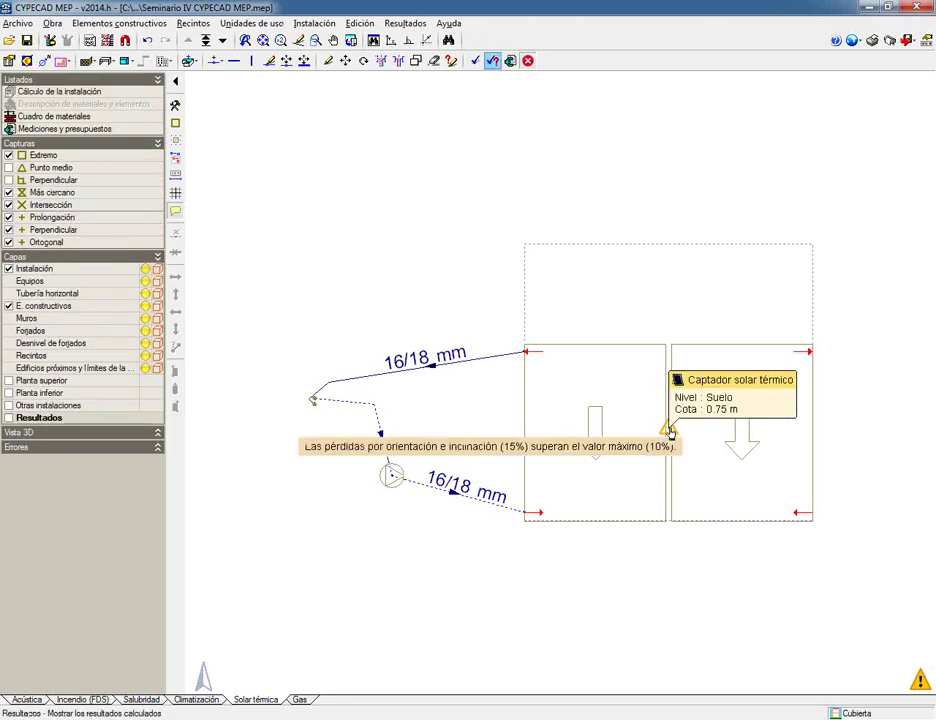
scroll(386, 452, "down", 3)
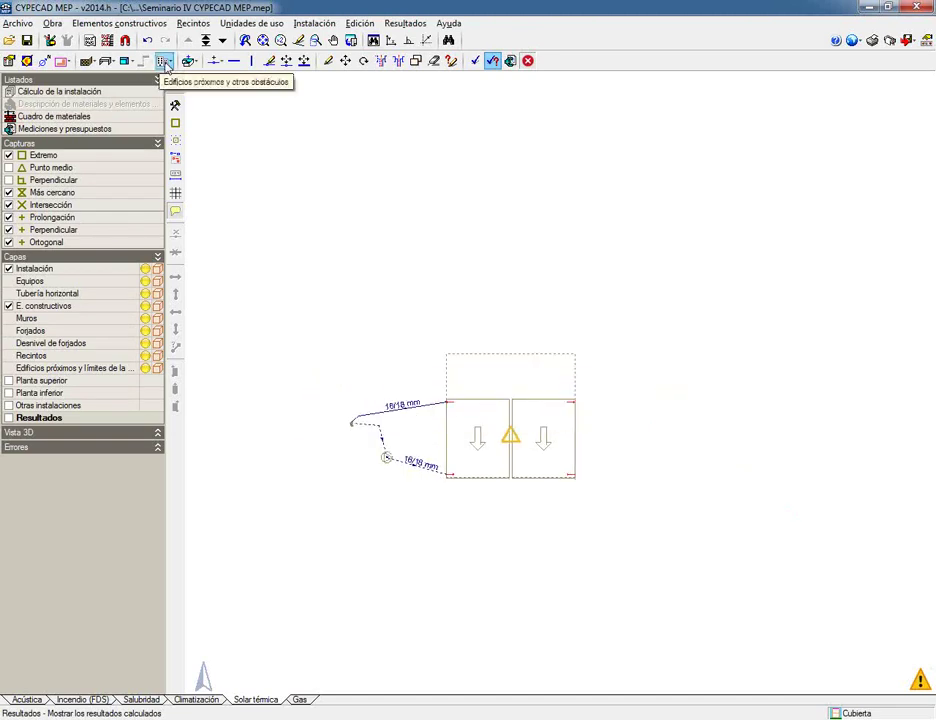
Draw a triangular obstacle with Edificios próximos y otros obstáculos just below the solar collector on the roof plan.
left_click(164, 61)
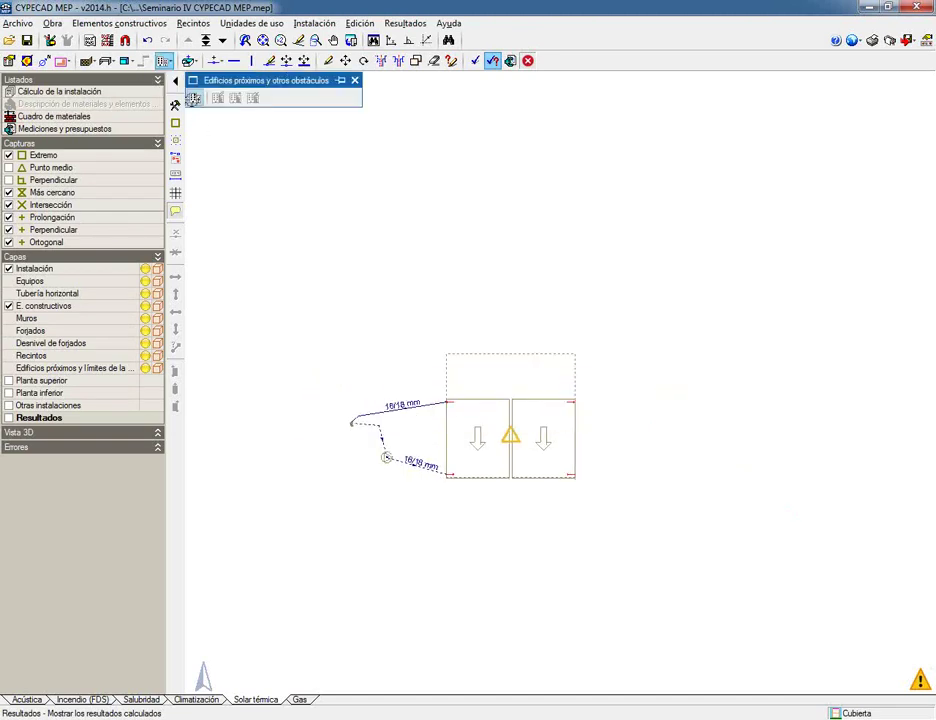
left_click(195, 97)
left_click(395, 383)
left_click(291, 514)
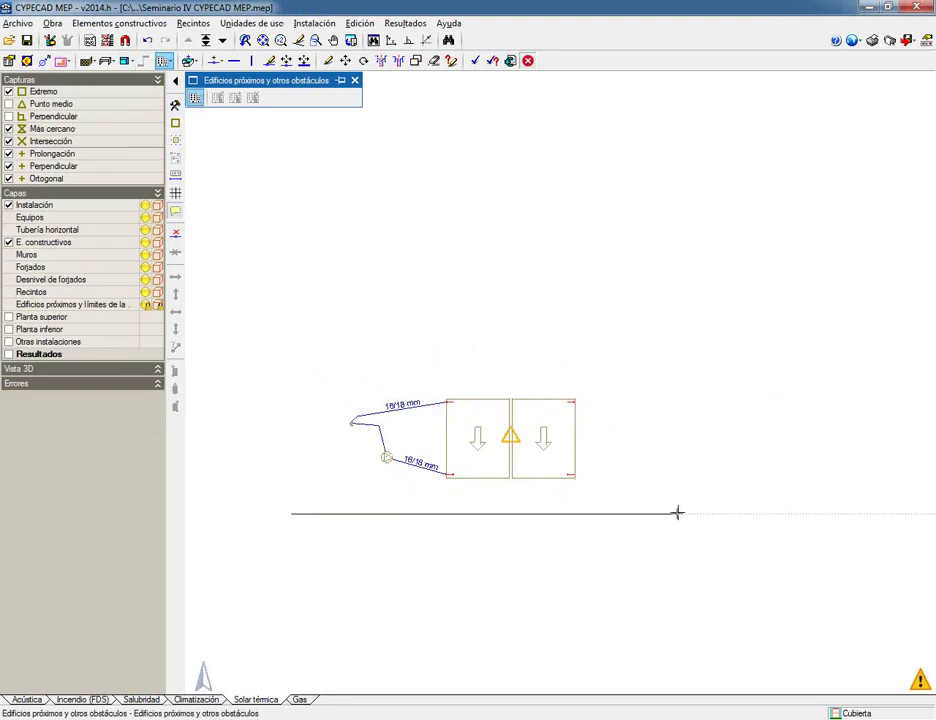
left_click(727, 509)
left_click(576, 646)
right_click(351, 645)
Recalculate the installation with the obstacle, and examine and close the collector's report on solar radiation losses from shading.
left_click(476, 61)
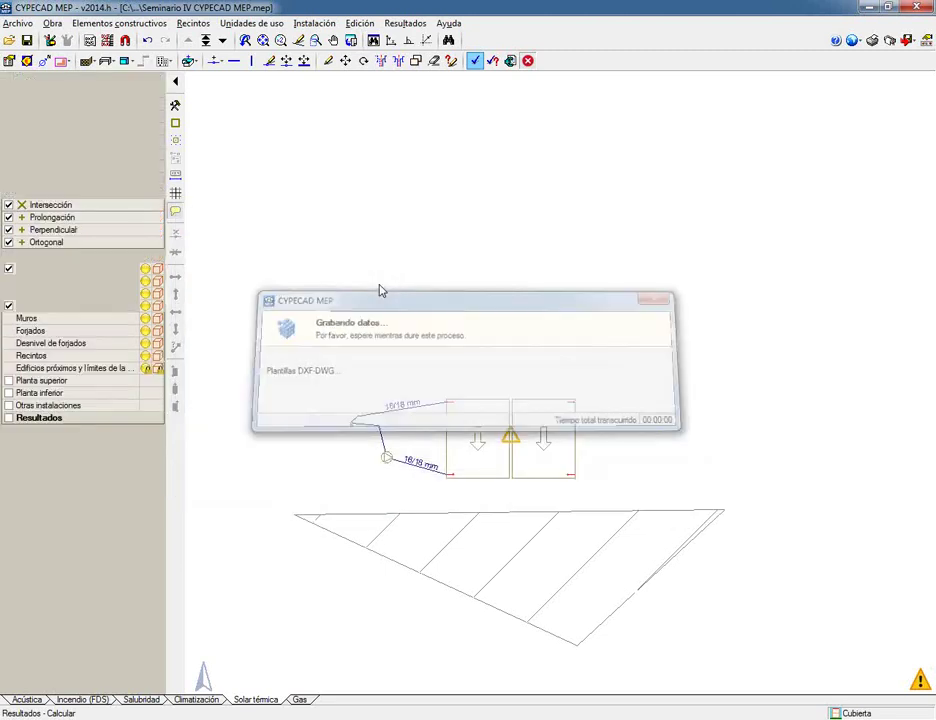
mouse_move(508, 437)
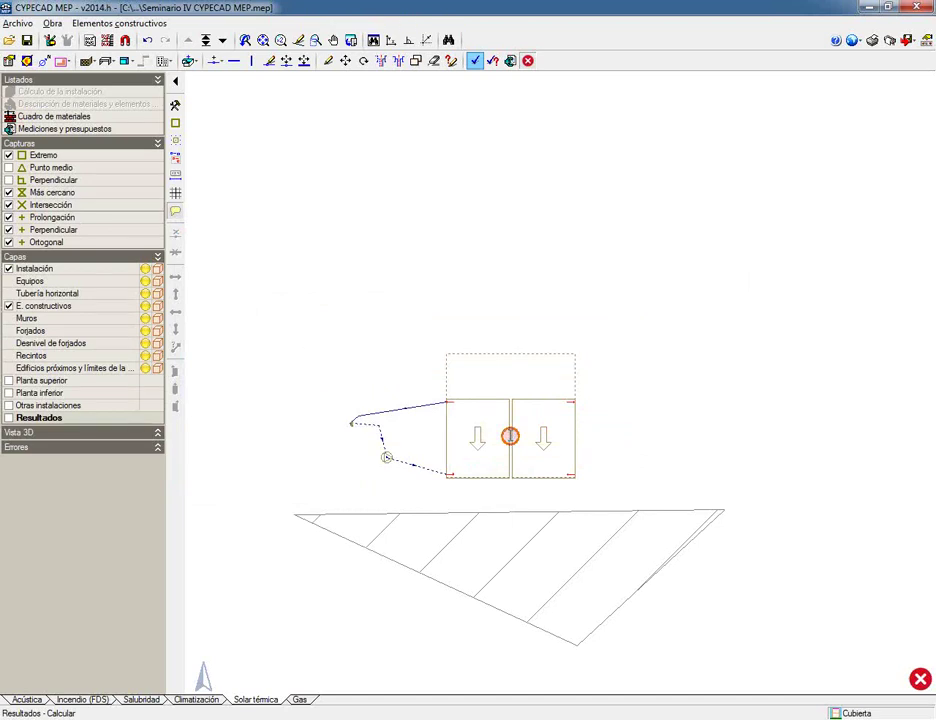
left_click(510, 436)
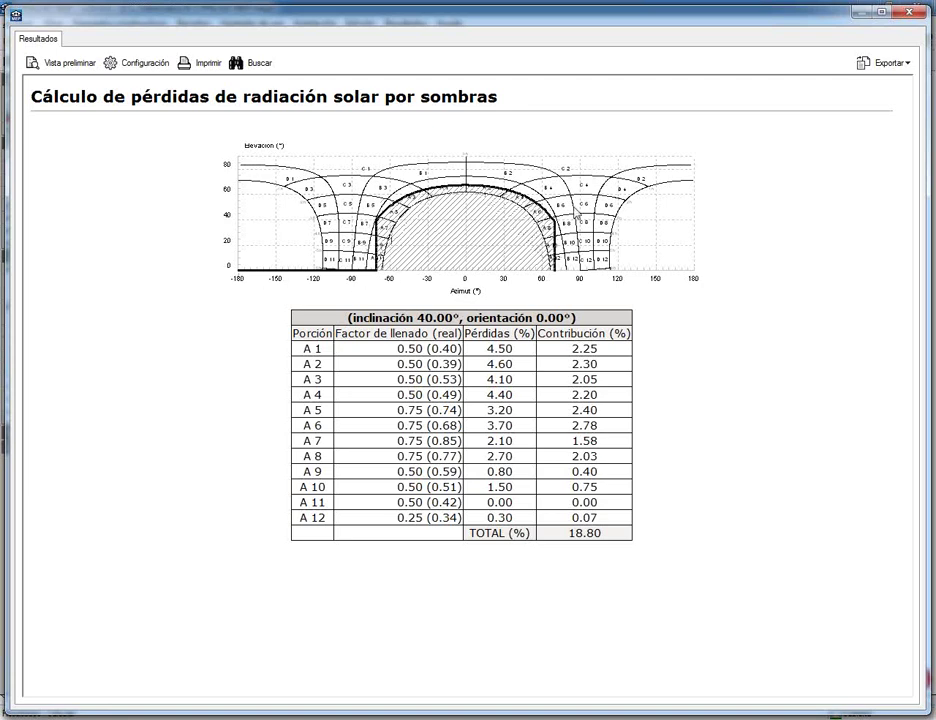
left_click_drag(566, 535, 604, 536)
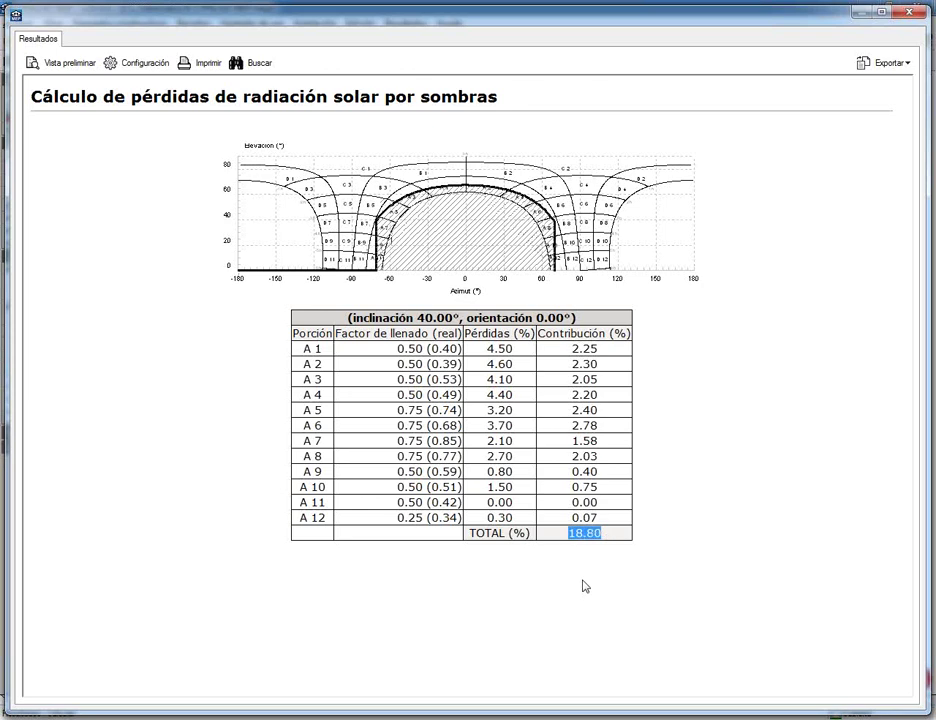
left_click(909, 12)
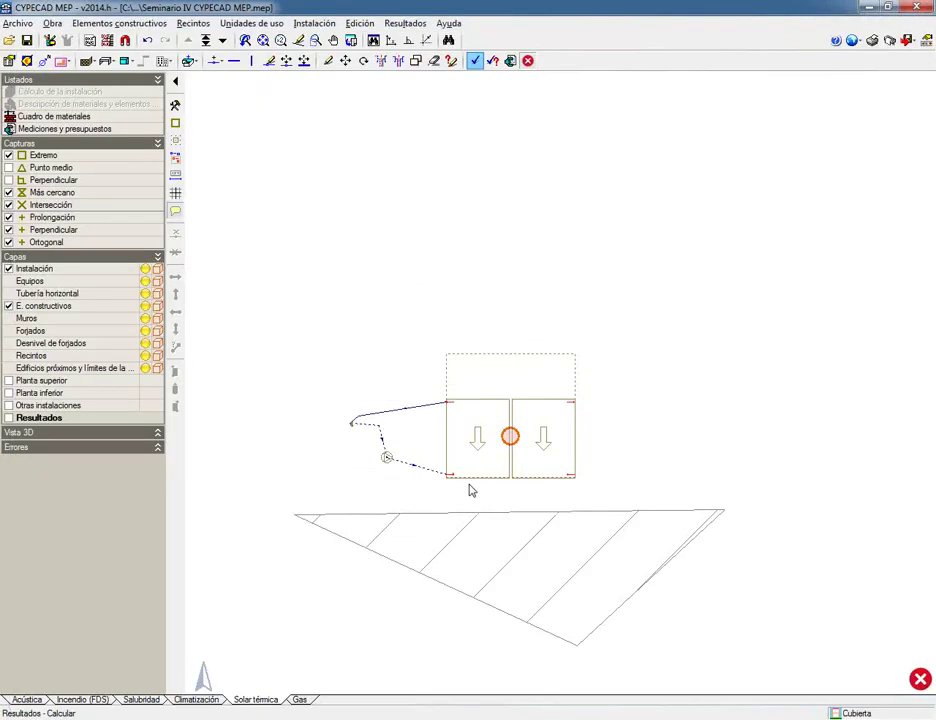
mouse_move(509, 440)
Delete the triangular obstacle below the solar collector and recalculate the installation.
left_click(433, 61)
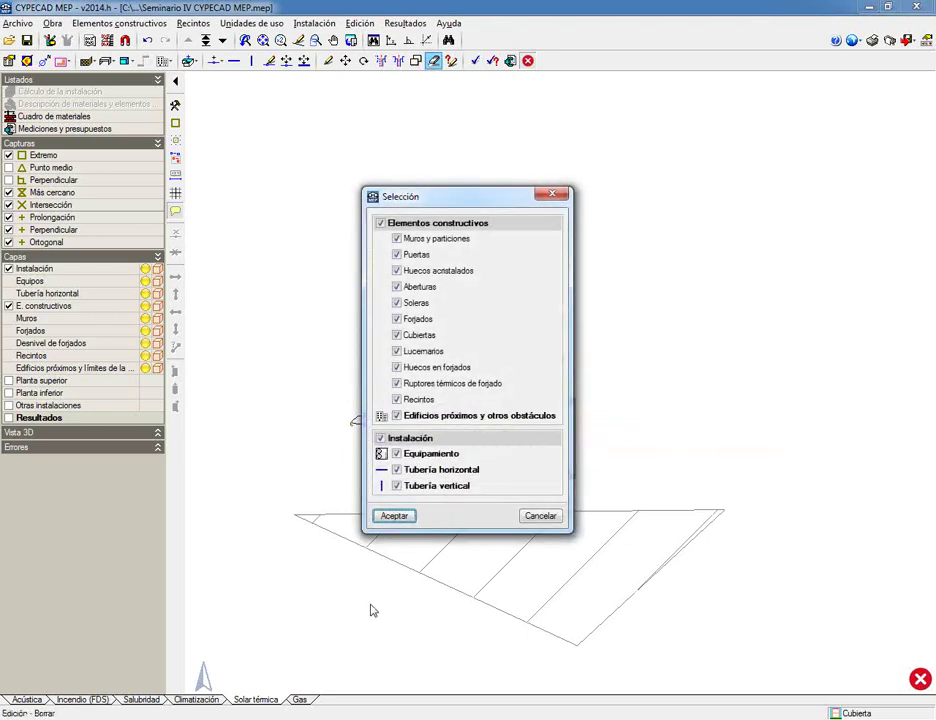
left_click(395, 516)
left_click(475, 61)
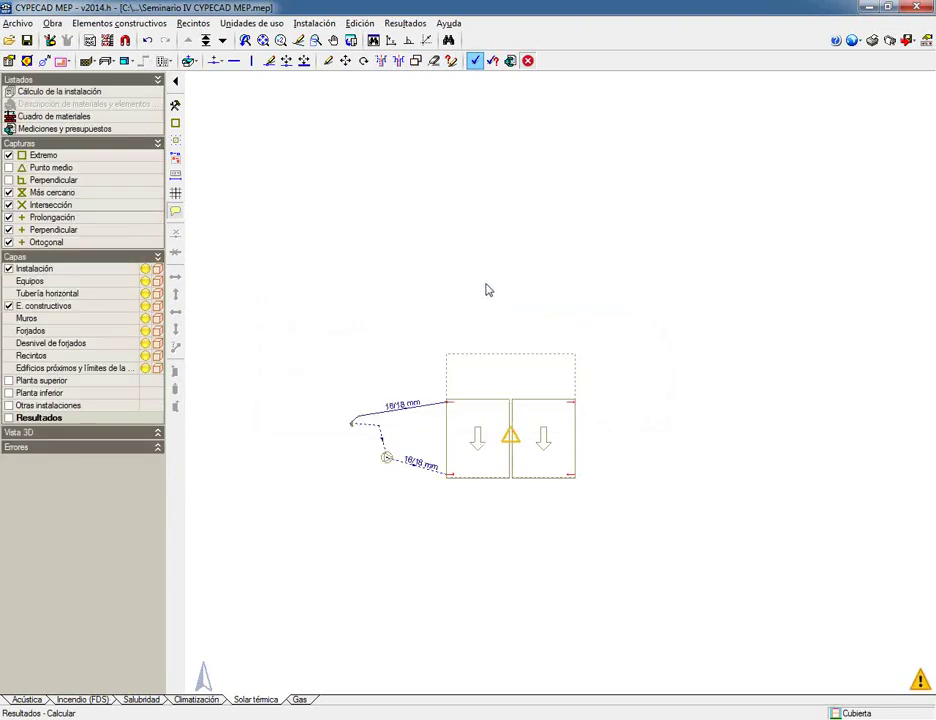
Inspect the calculated results of the roof's horizontal pipes and of the node where they meet the vertical pipes.
scroll(419, 447, "up", 2)
mouse_move(361, 476)
mouse_move(398, 494)
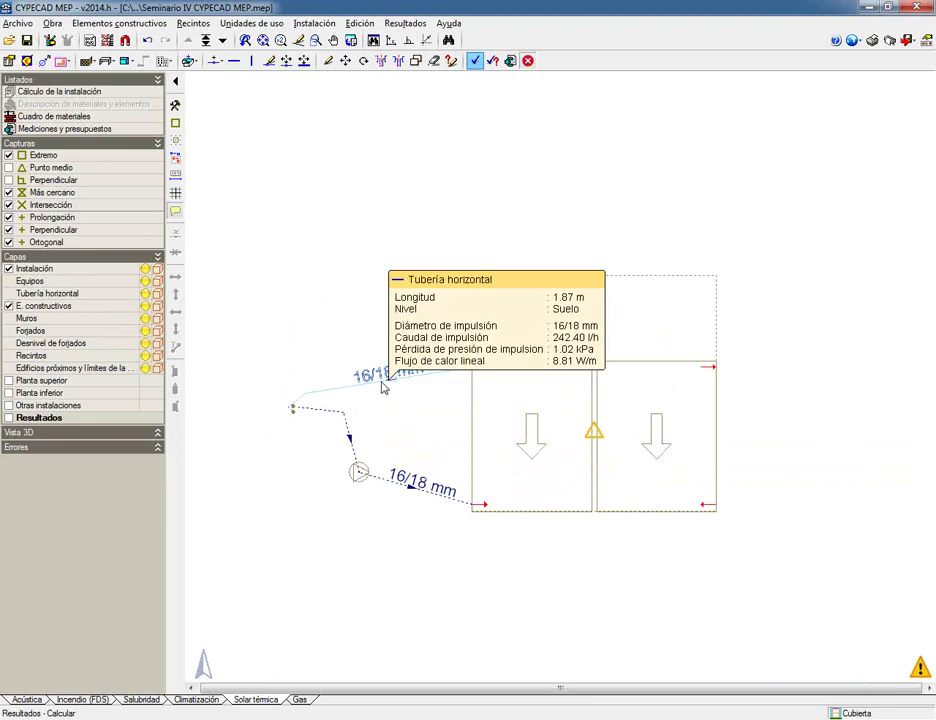
mouse_move(430, 374)
mouse_move(292, 412)
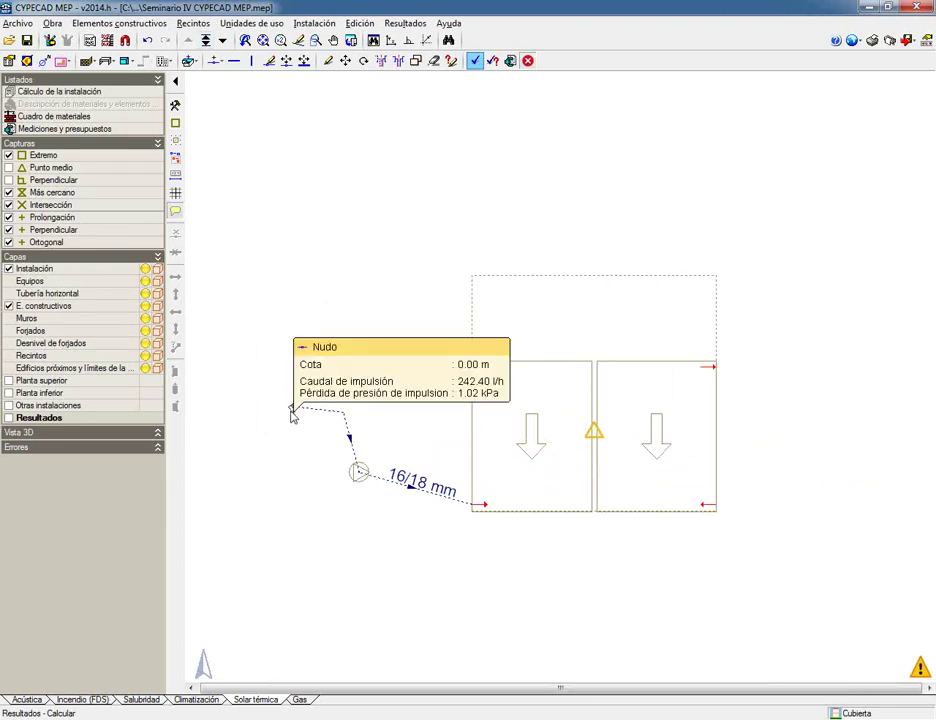
scroll(296, 418, "up", 3)
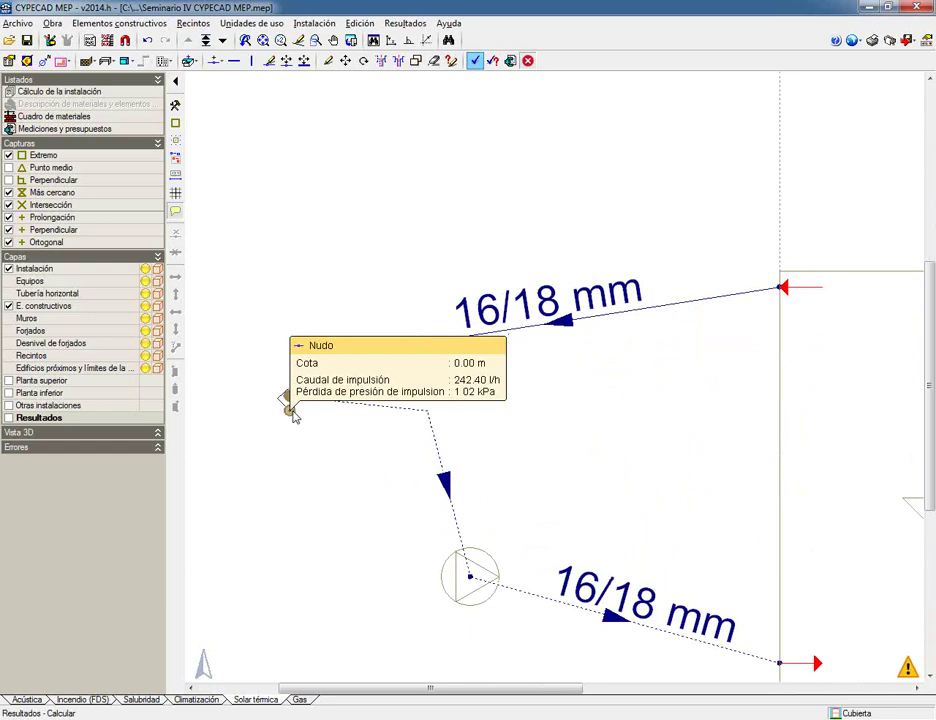
Switch to Planta baja and examine the tank's pipe connections against the floor plan template.
left_click(205, 40)
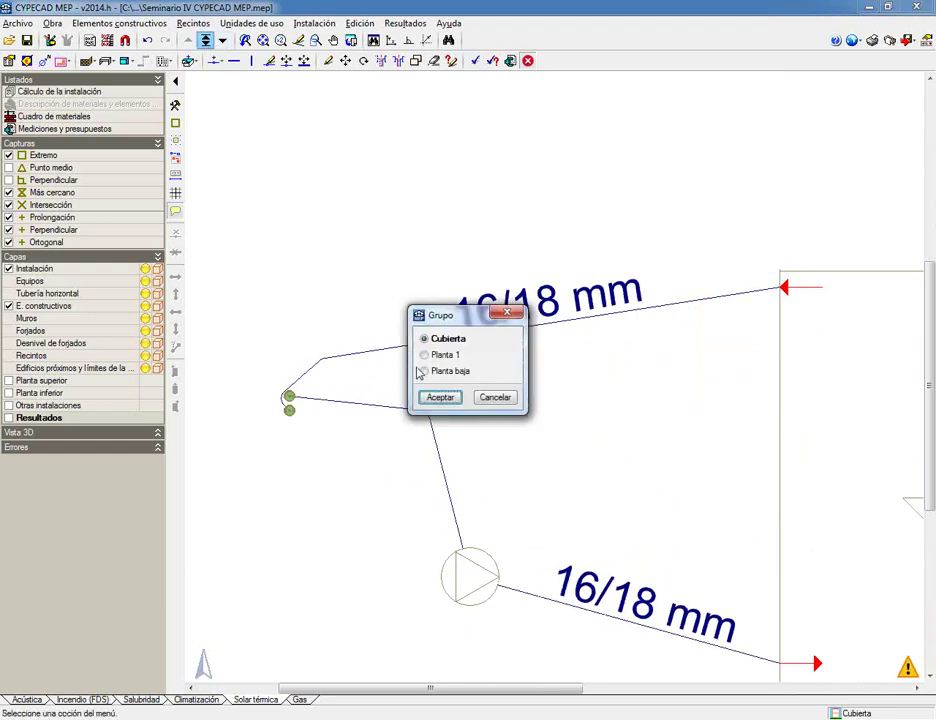
left_click(424, 371)
left_click(440, 397)
mouse_move(347, 422)
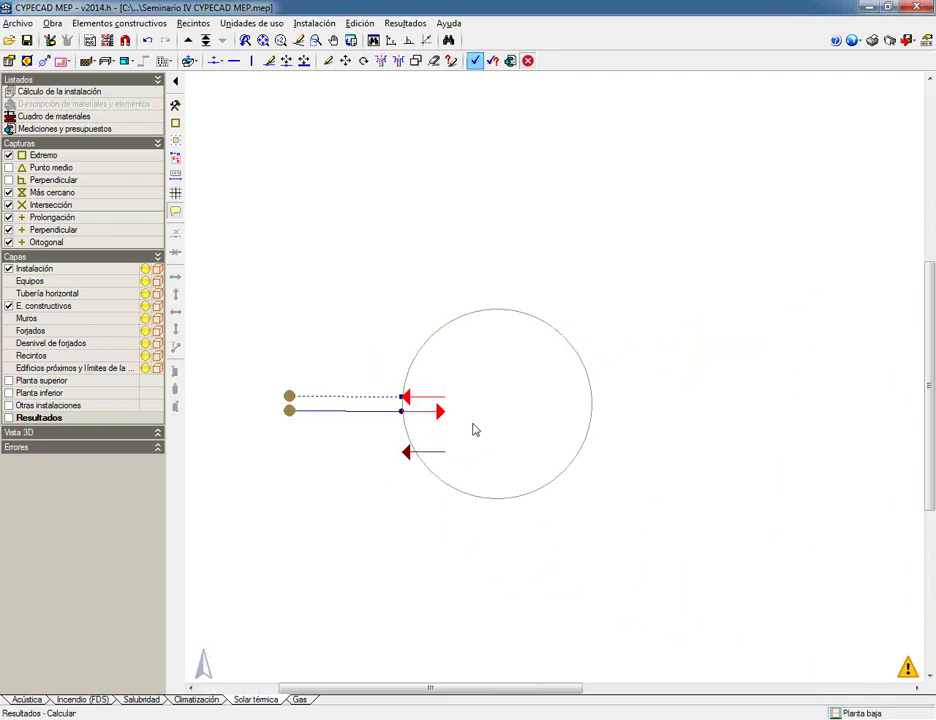
scroll(482, 425, "down", 2)
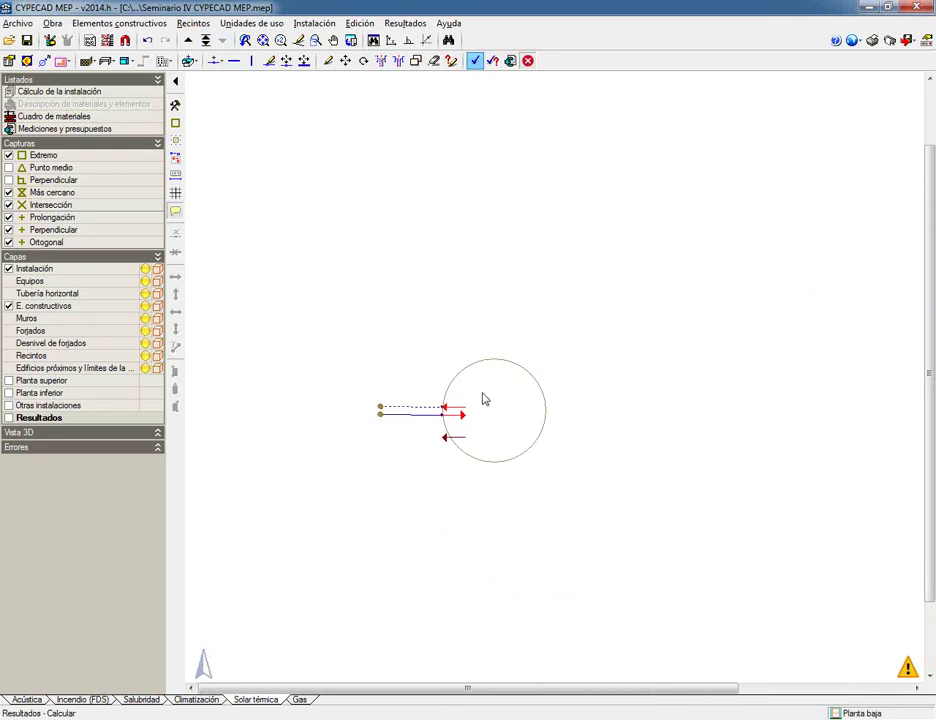
scroll(490, 399, "down", 1)
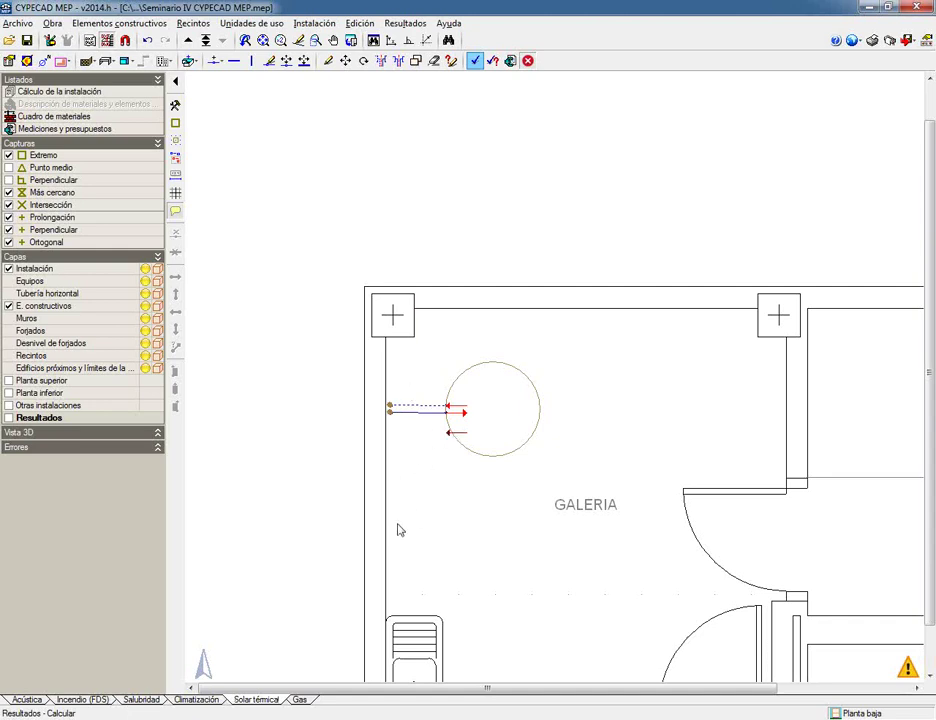
Generate the Cálculo de la instalación report for the solar thermal installation and maximise its window.
left_click(14, 24)
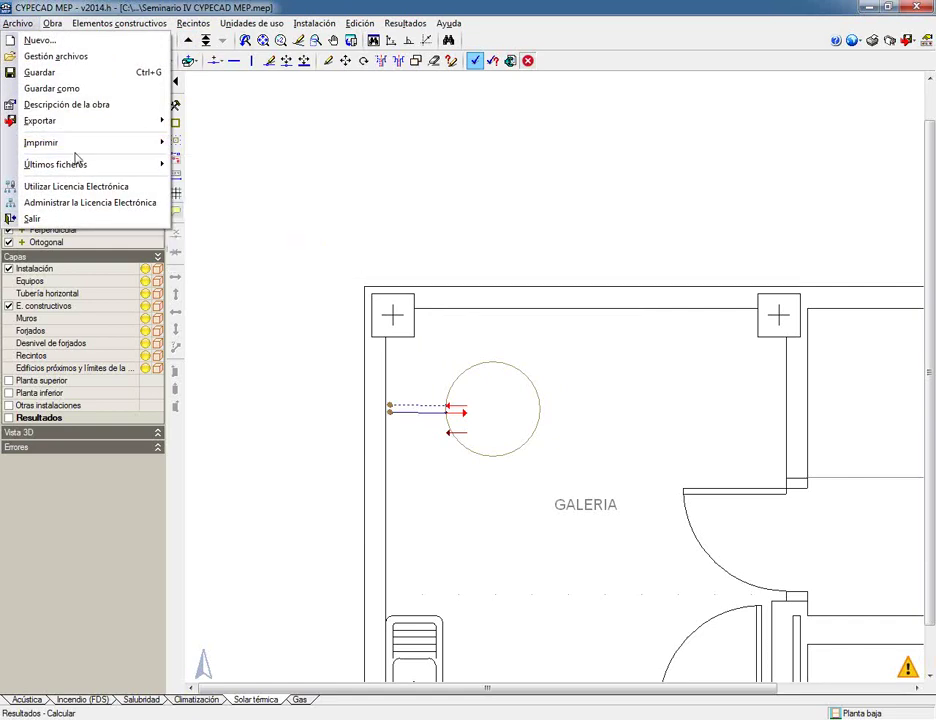
mouse_move(90, 144)
left_click(318, 142)
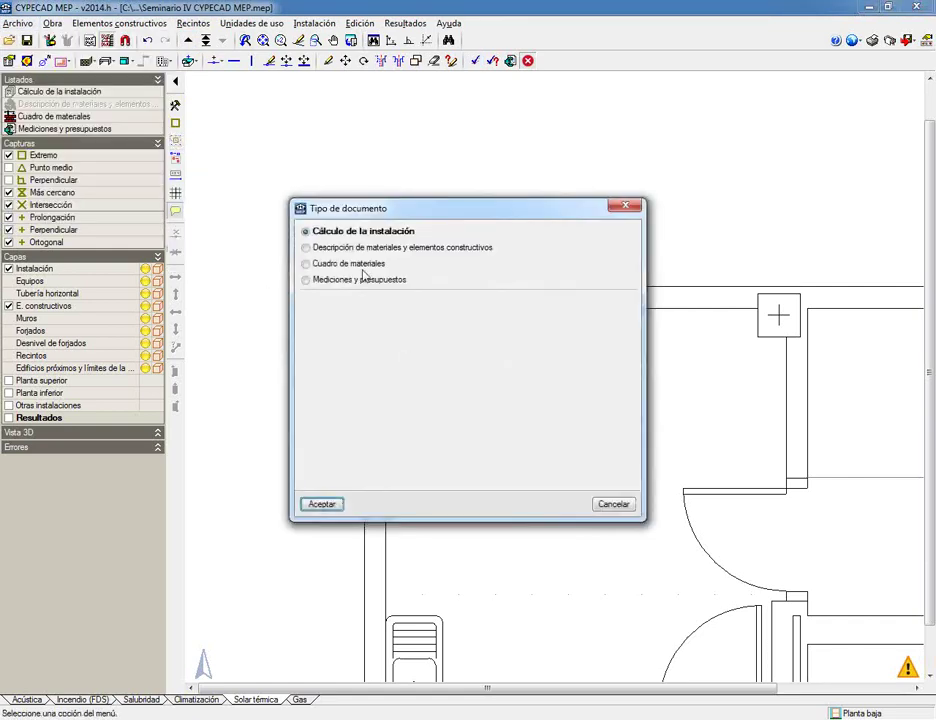
left_click(326, 503)
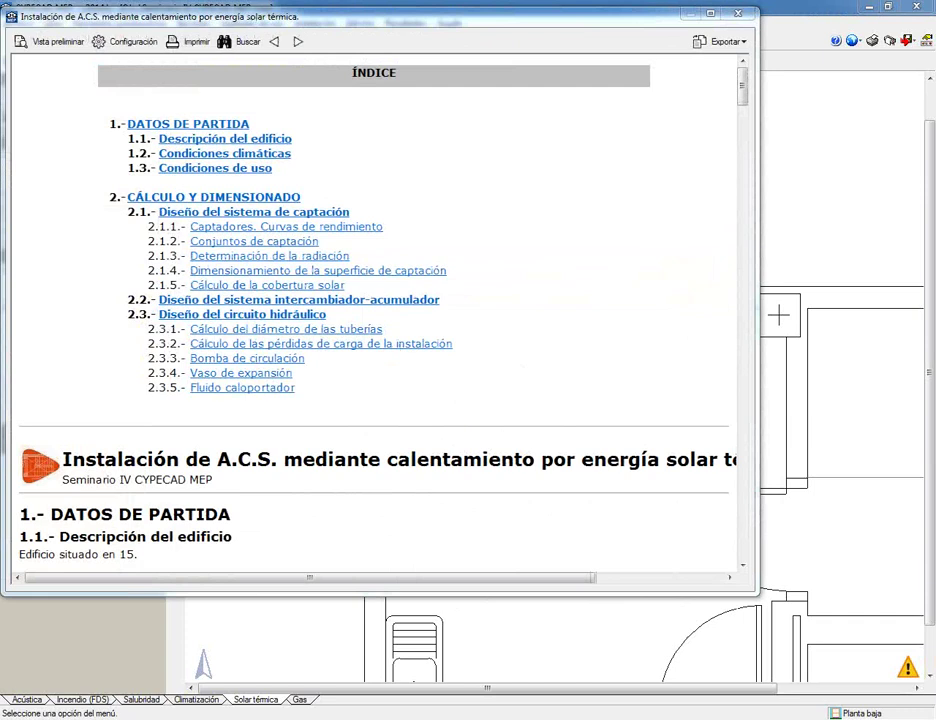
double_click(388, 8)
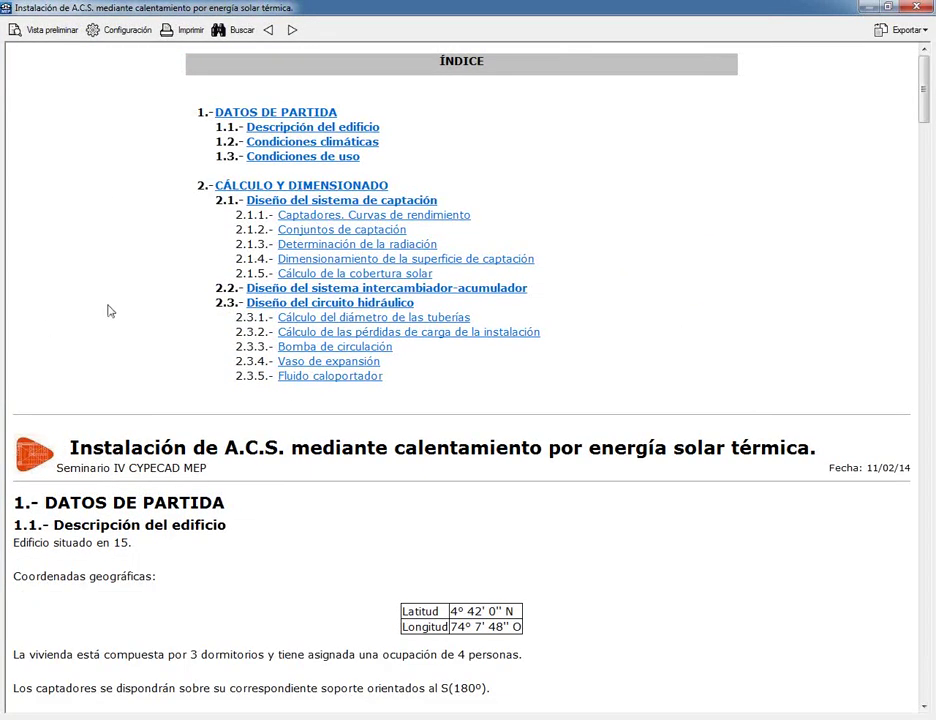
Review the solar thermal report from the starting data through the collection system to the expansion vessel, and close it.
scroll(110, 311, "down", 3)
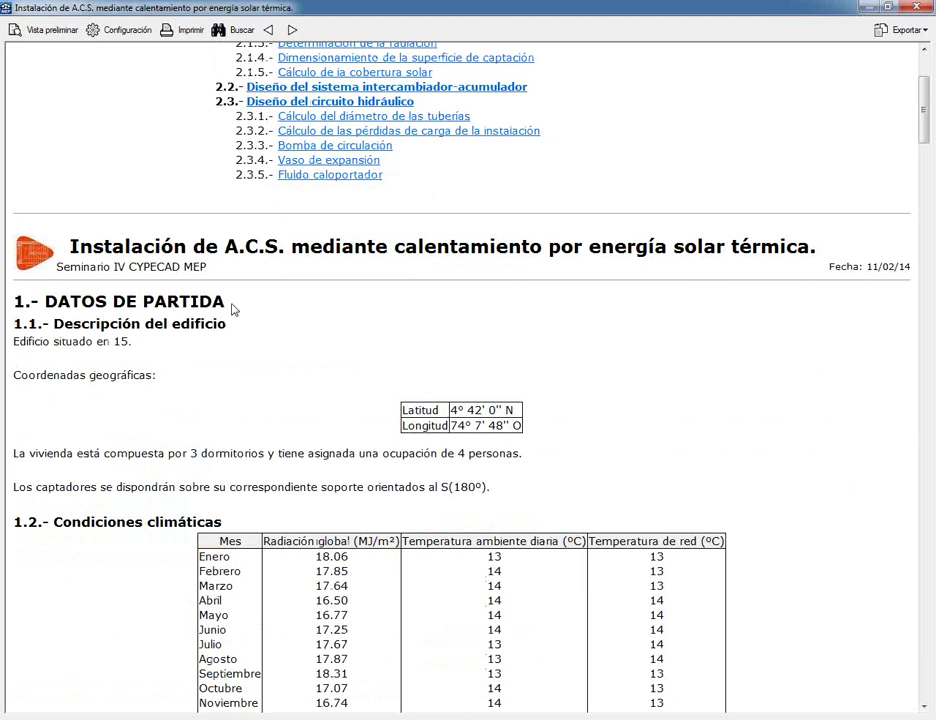
scroll(437, 411, "down", 5)
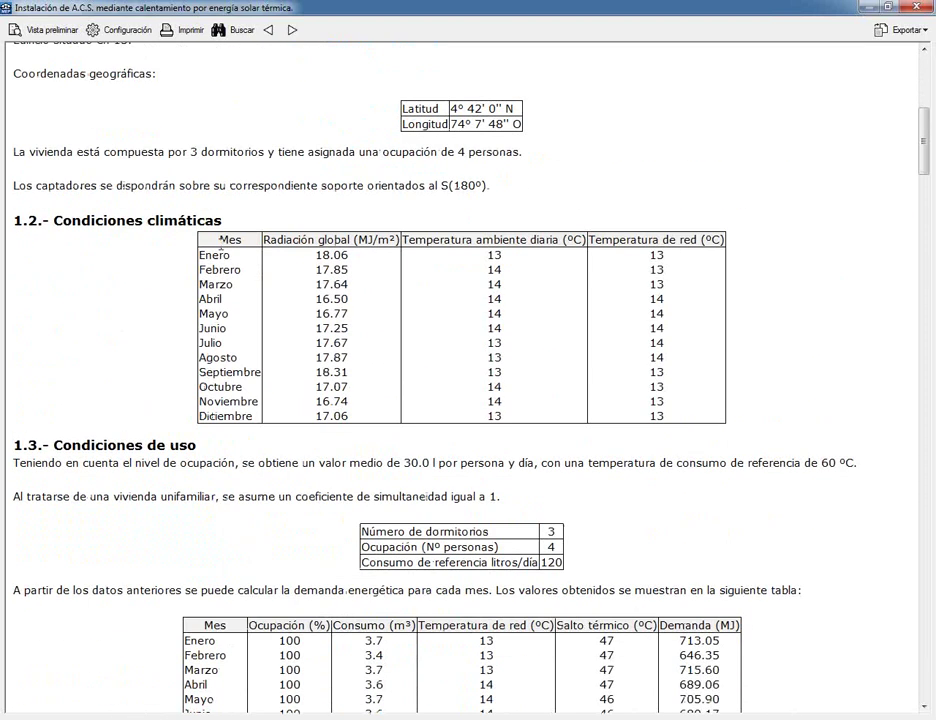
scroll(158, 314, "down", 7)
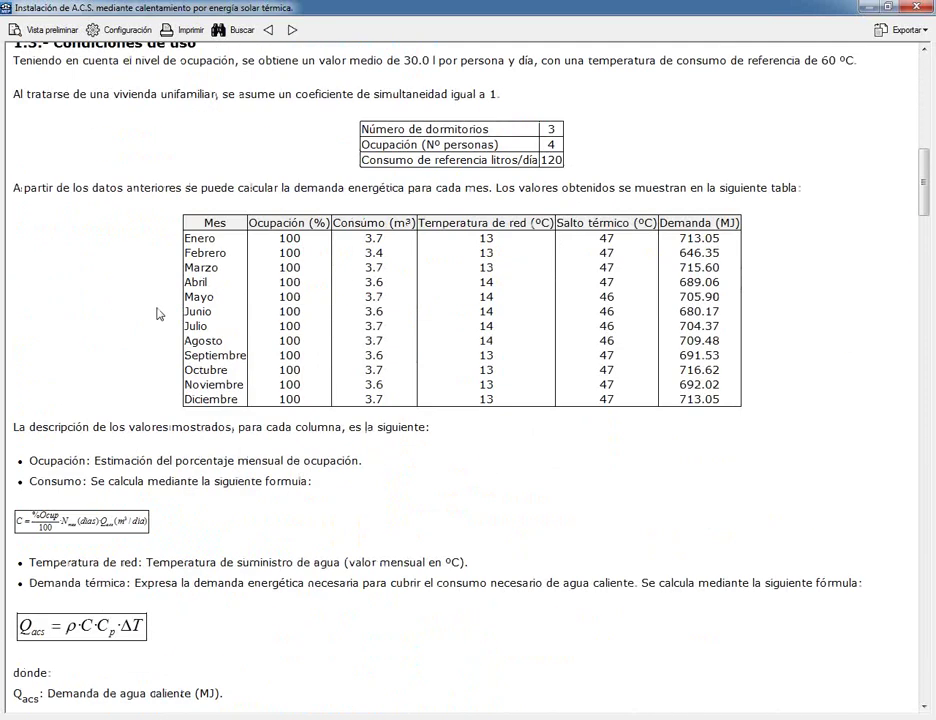
scroll(158, 314, "down", 9)
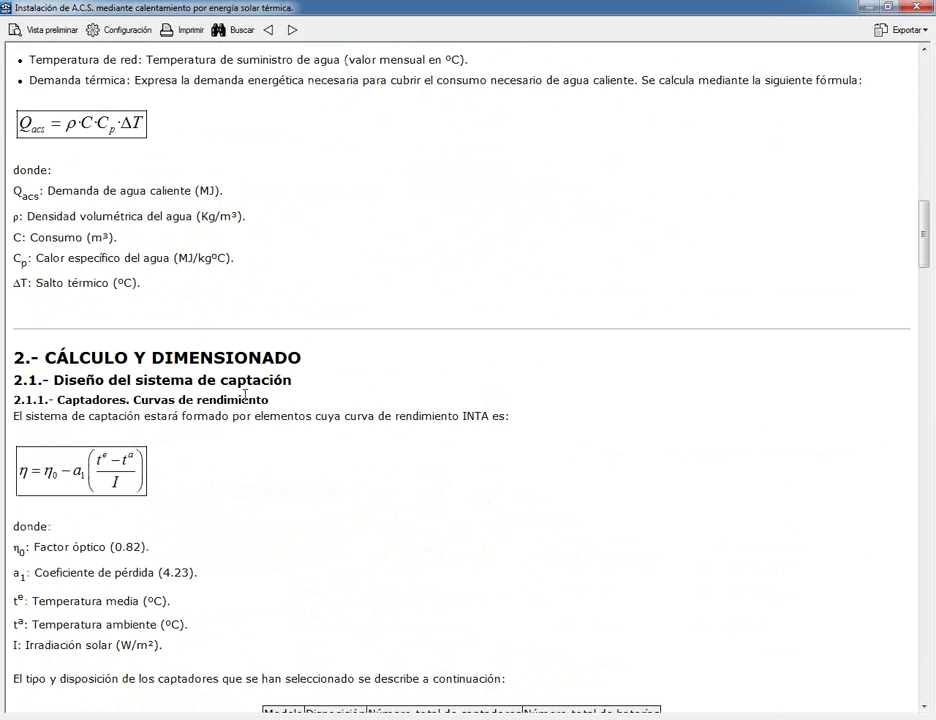
scroll(250, 363, "down", 15)
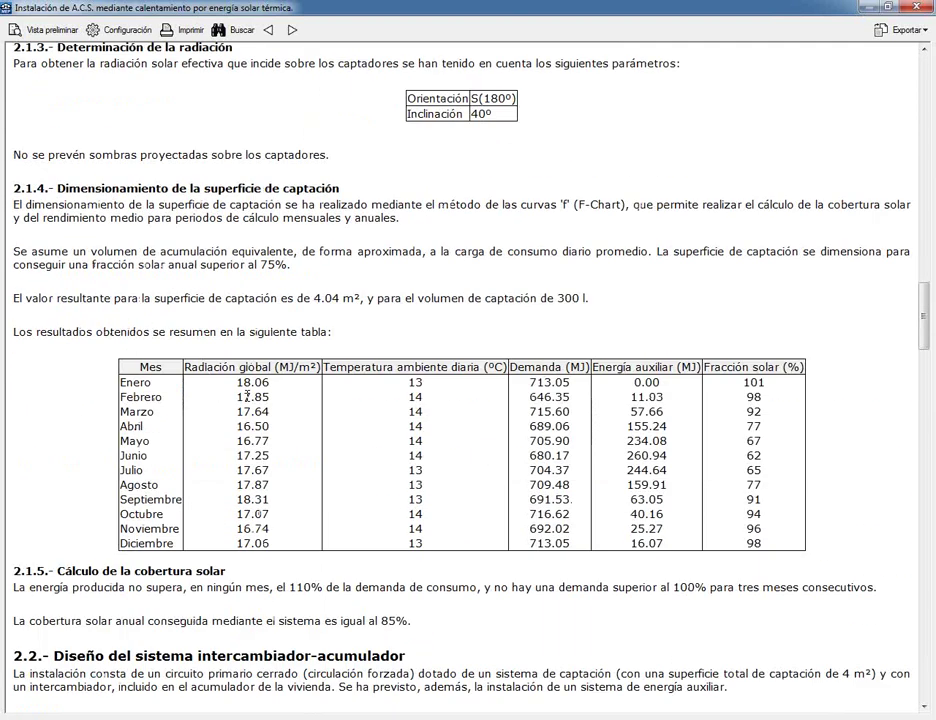
scroll(247, 397, "down", 4)
scroll(247, 397, "down", 12)
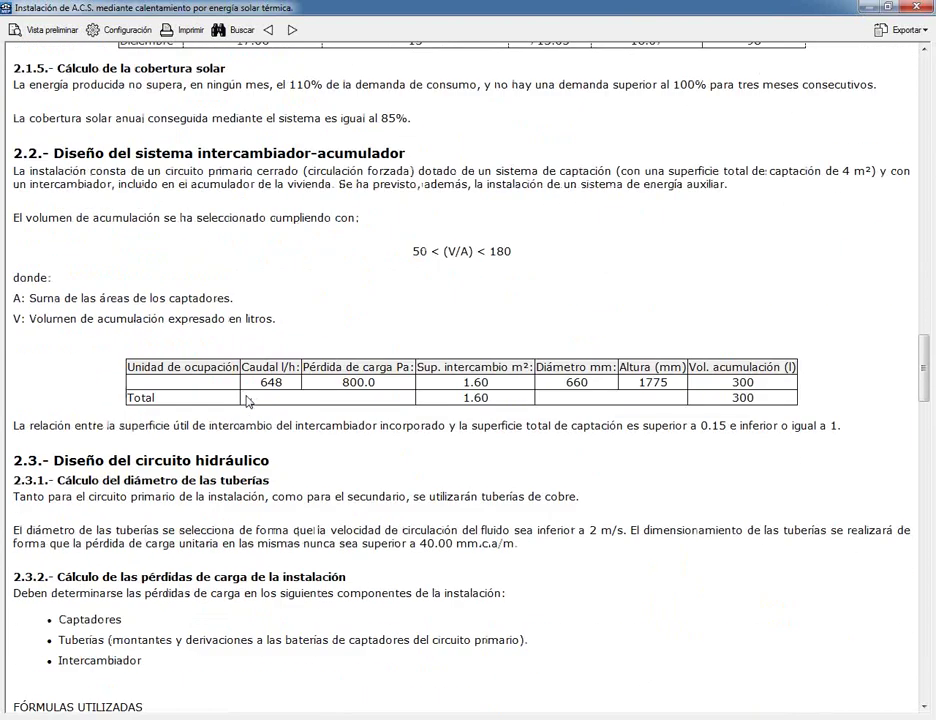
scroll(247, 397, "down", 19)
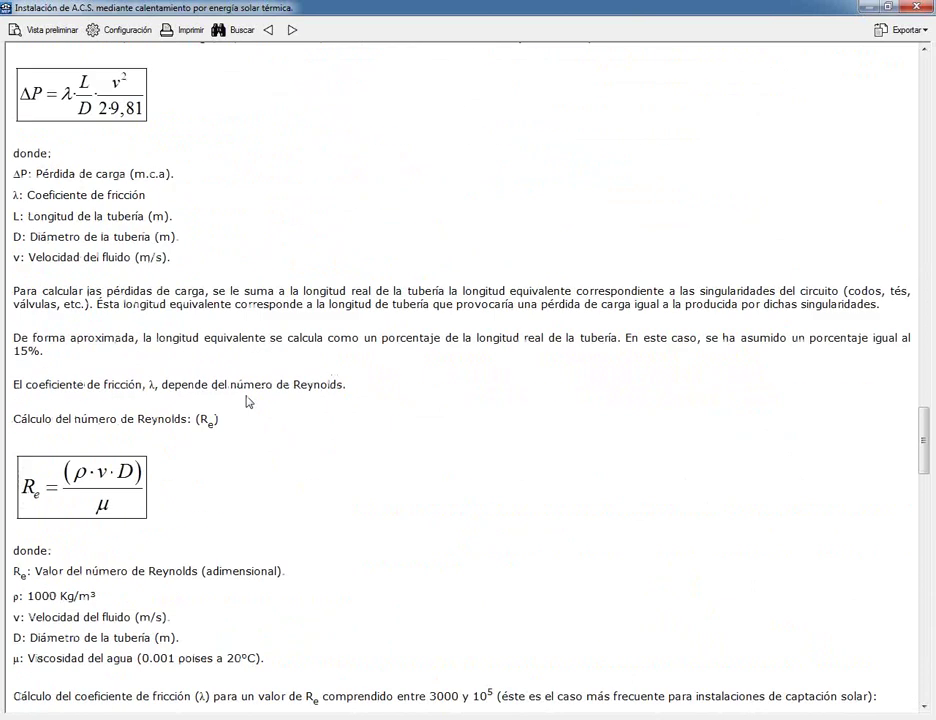
scroll(247, 400, "down", 4)
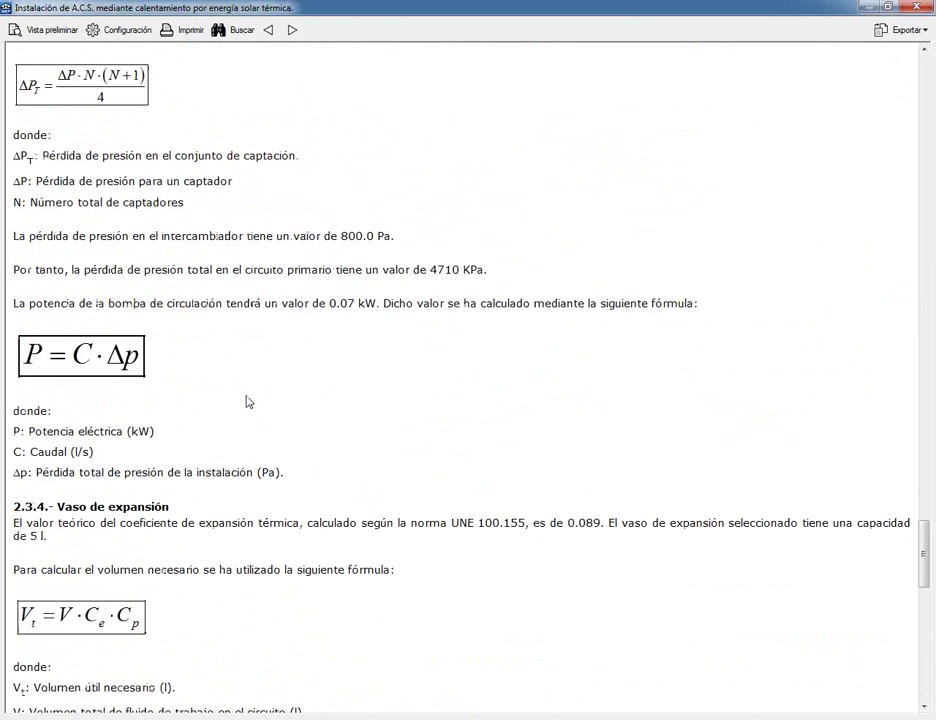
key("alt+F4")
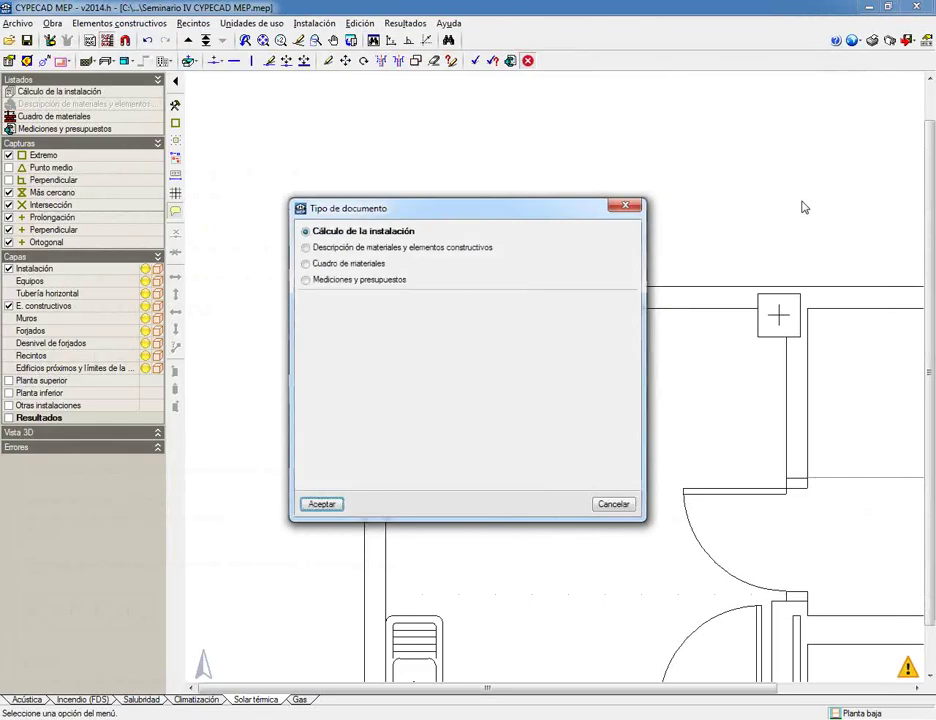
left_click(607, 505)
Create the Solar térmica drawings for all floors at 1/100, including Vista 3D del edificio and Esquema de instalación de energía solar térmica.
left_click(889, 40)
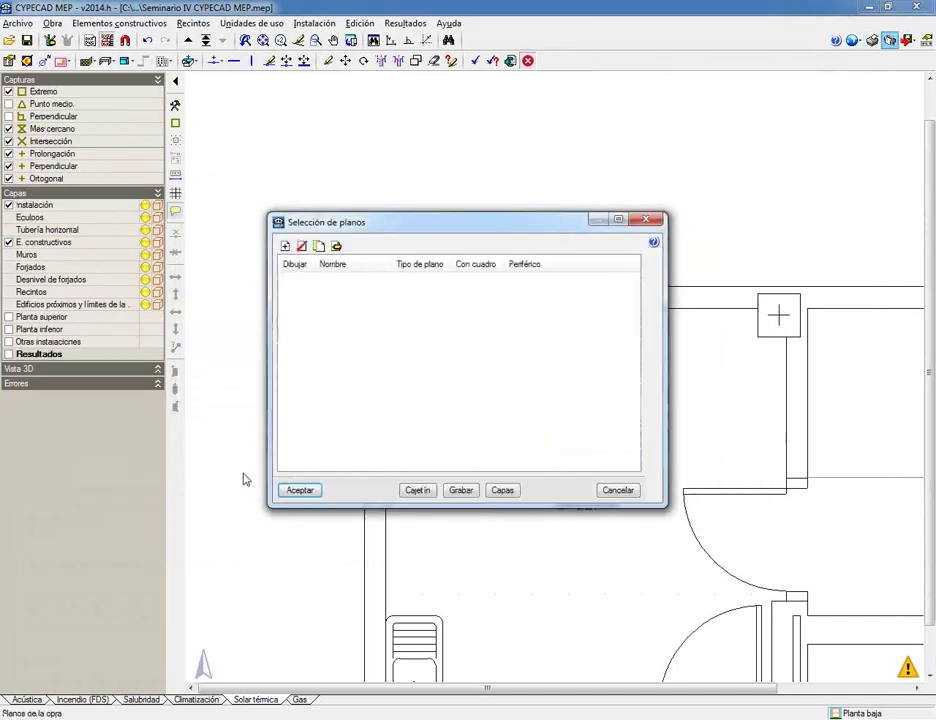
left_click(285, 246)
left_click(322, 318)
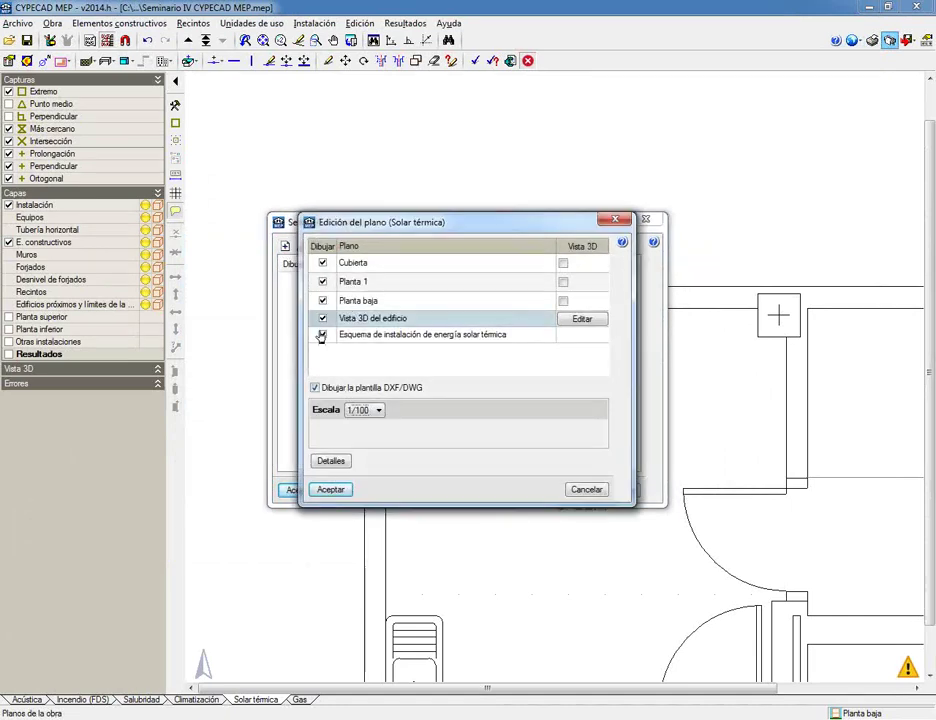
left_click(324, 490)
left_click(303, 492)
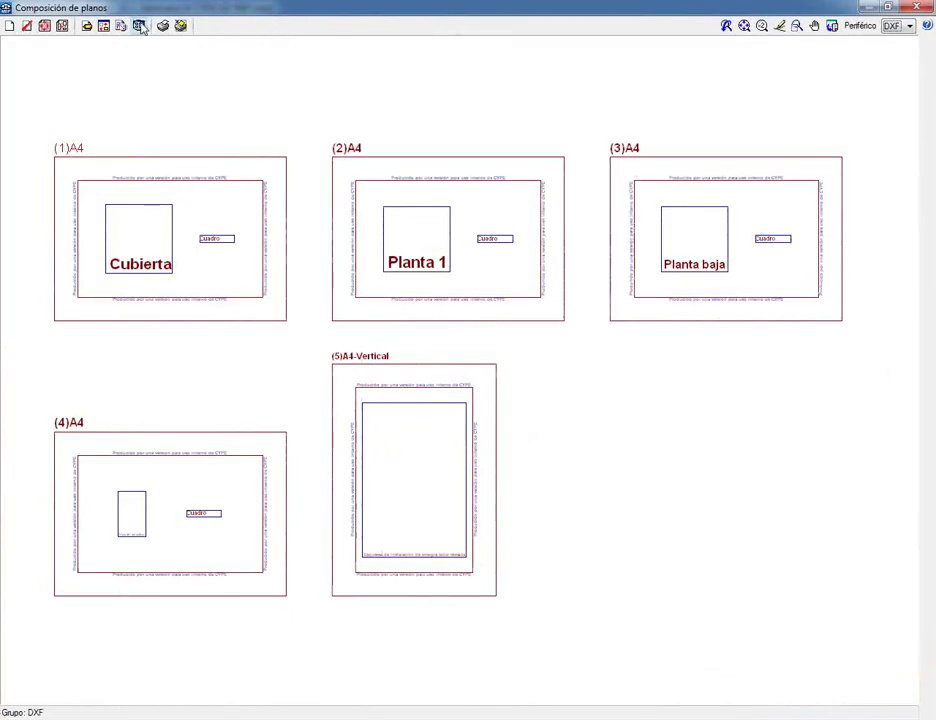
Examine the solar pipework, riser points and tank connections on the Cubierta, Planta 1 and Planta baja sheets.
scroll(100, 233, "up", 2)
scroll(100, 233, "up", 5)
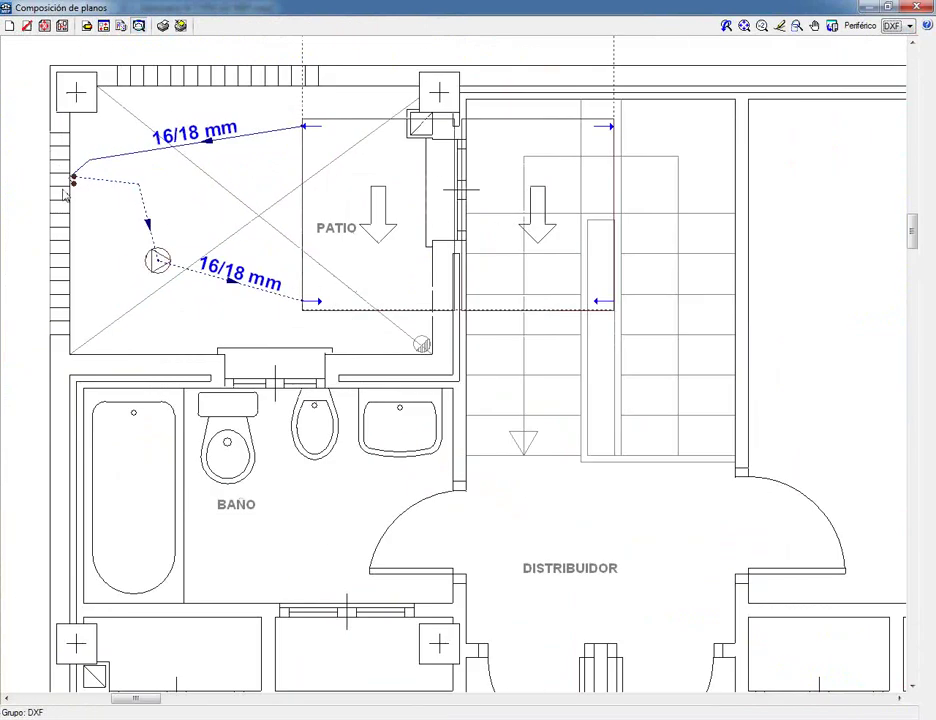
scroll(353, 277, "down", 2)
scroll(505, 332, "down", 2)
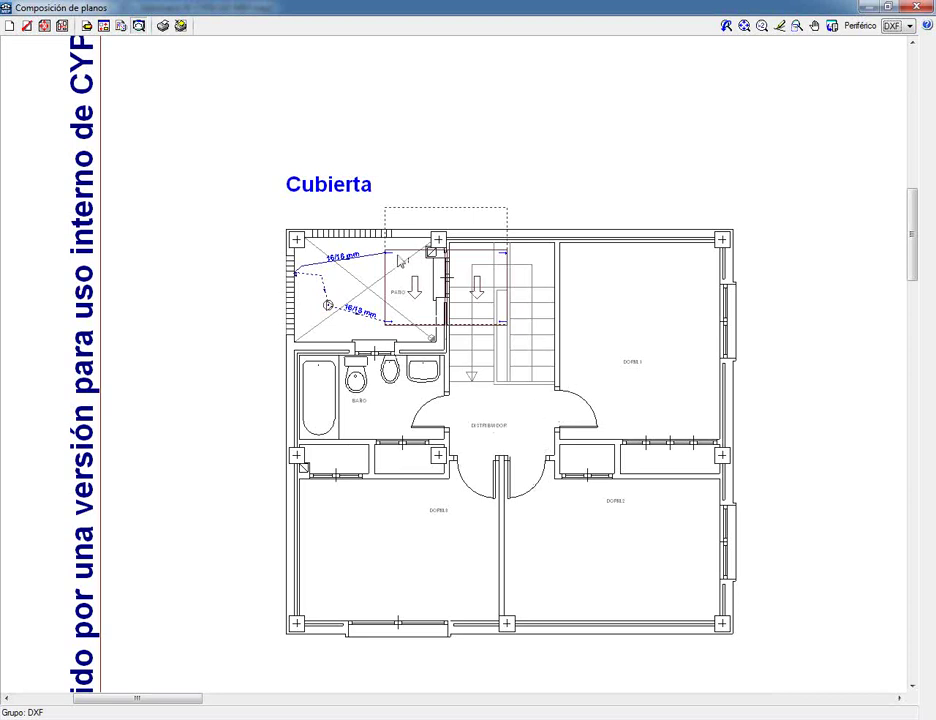
scroll(310, 288, "down", 2)
scroll(310, 288, "down", 3)
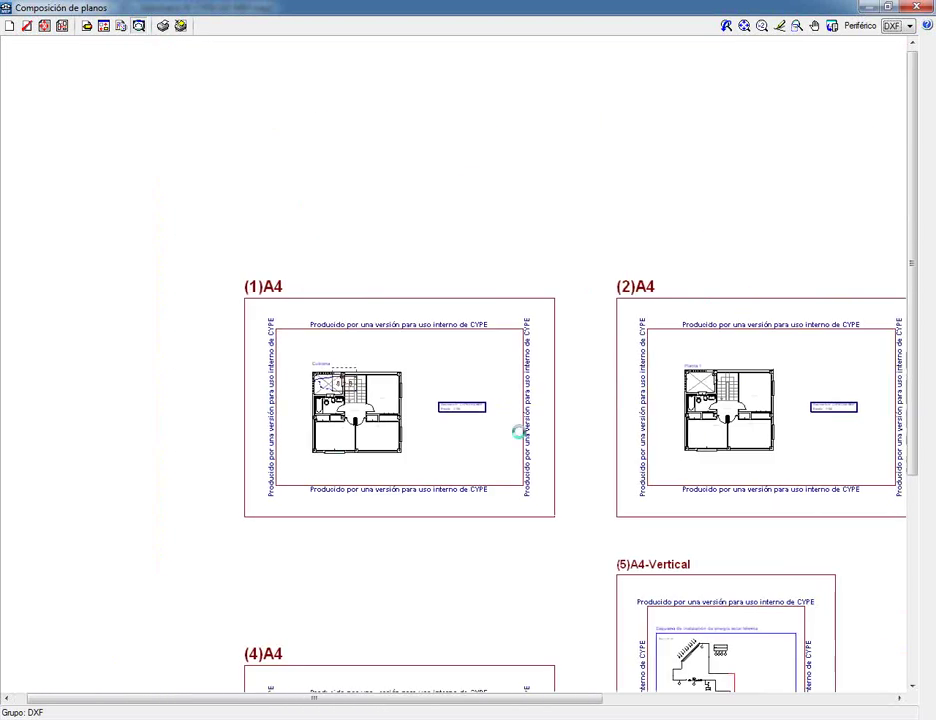
scroll(403, 276, "up", 4)
scroll(216, 378, "up", 3)
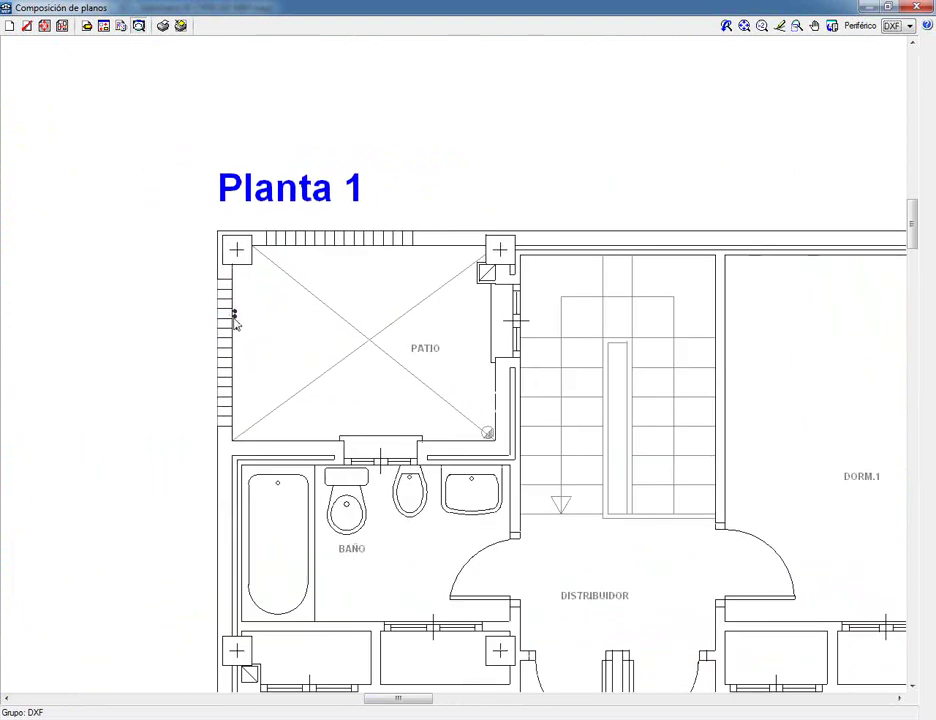
scroll(446, 339, "down", 2)
scroll(675, 403, "down", 2)
scroll(675, 400, "right", 3)
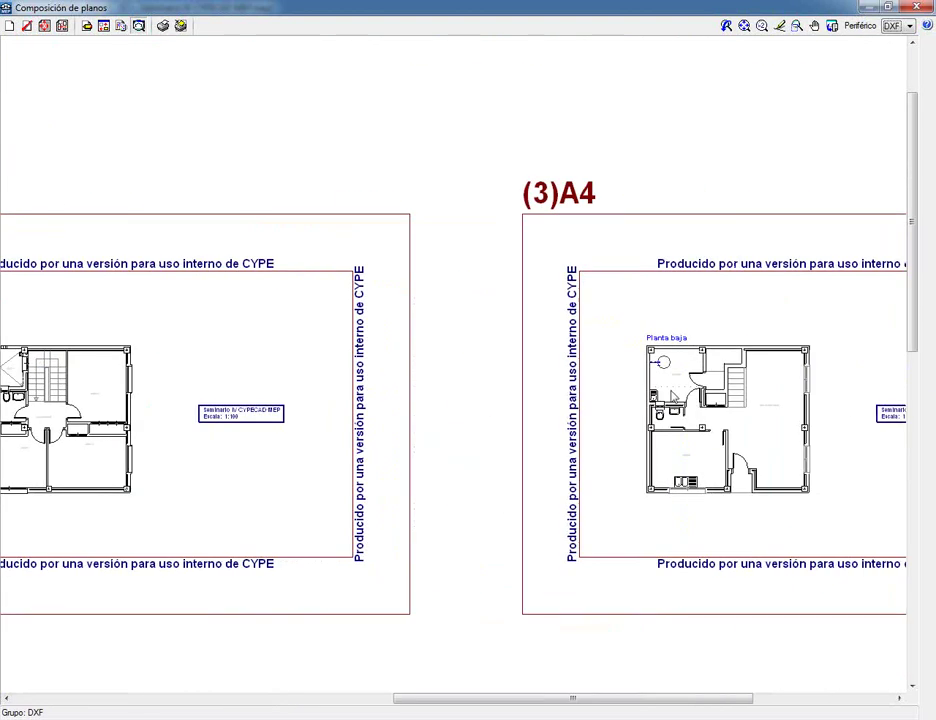
scroll(673, 372, "up", 4)
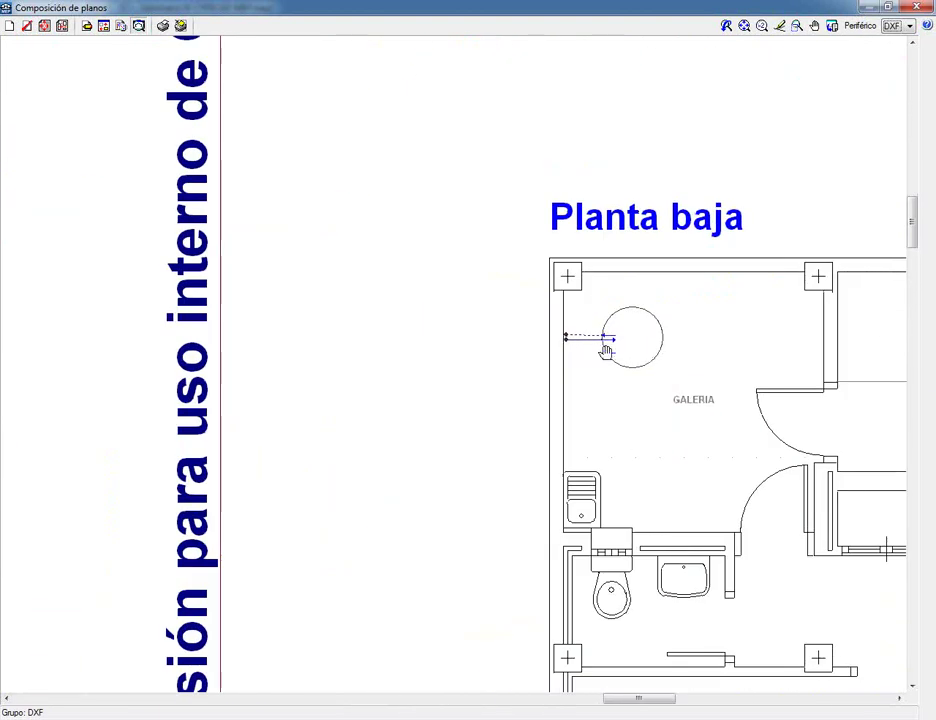
Examine the Esquema de instalación de energía solar térmica sheet, from the collector circuit and controller to the pump, expansion vessel and tank.
scroll(606, 351, "down", 5)
scroll(347, 440, "up", 5)
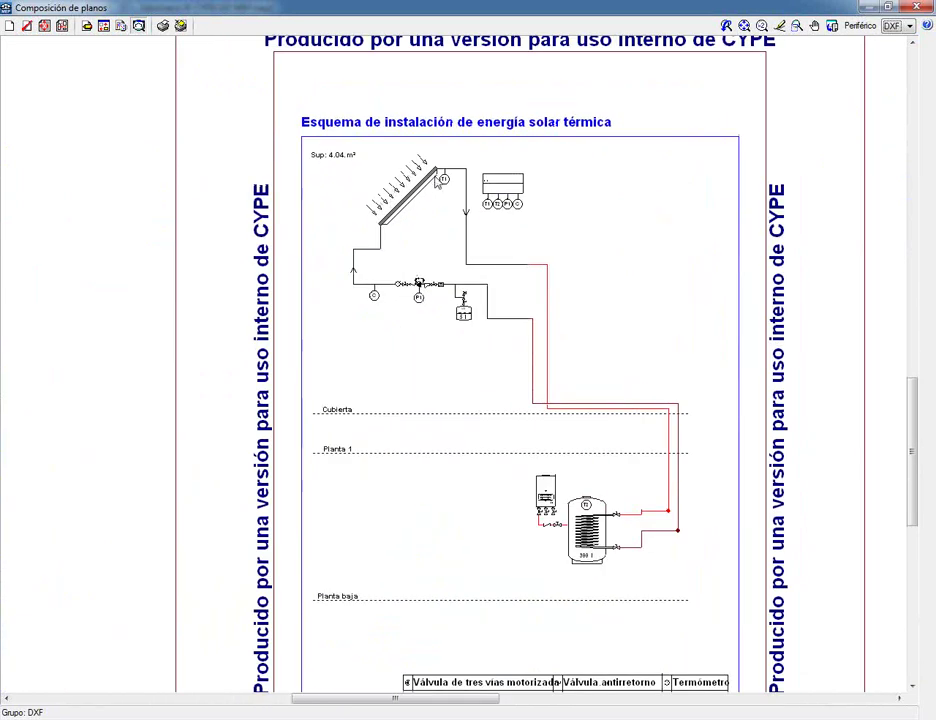
scroll(444, 177, "up", 2)
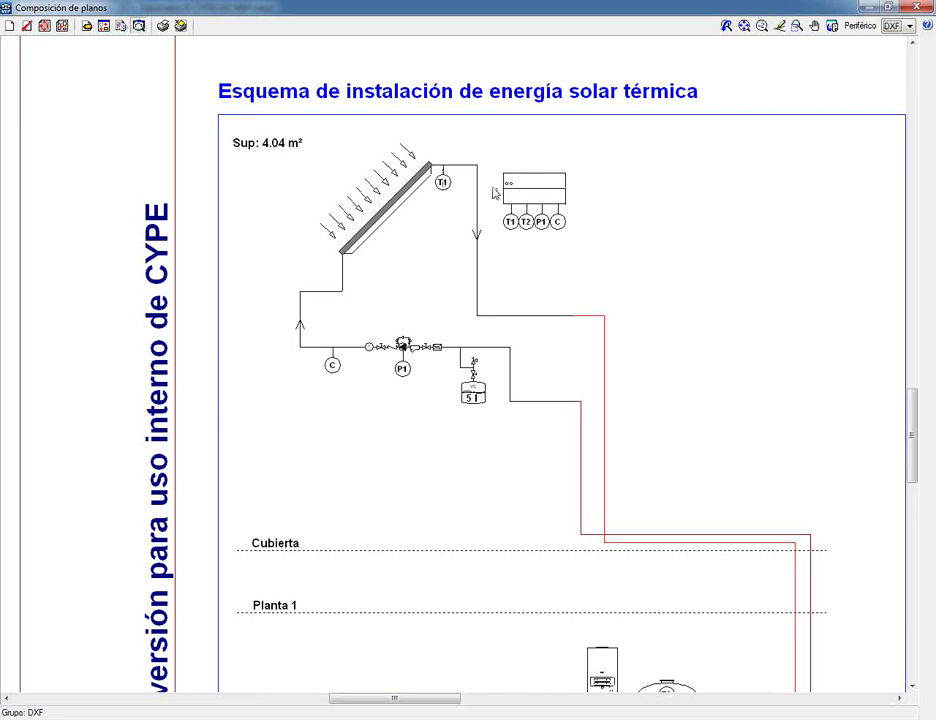
scroll(493, 296, "down", 2)
middle_click_drag(618, 380, 572, 298)
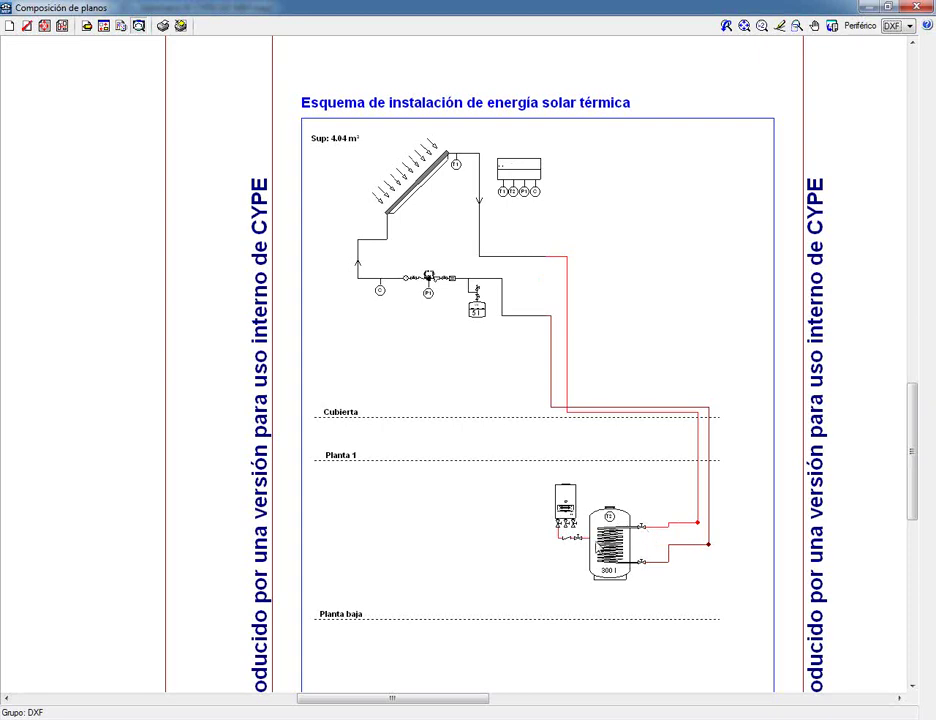
scroll(610, 560, "up", 3)
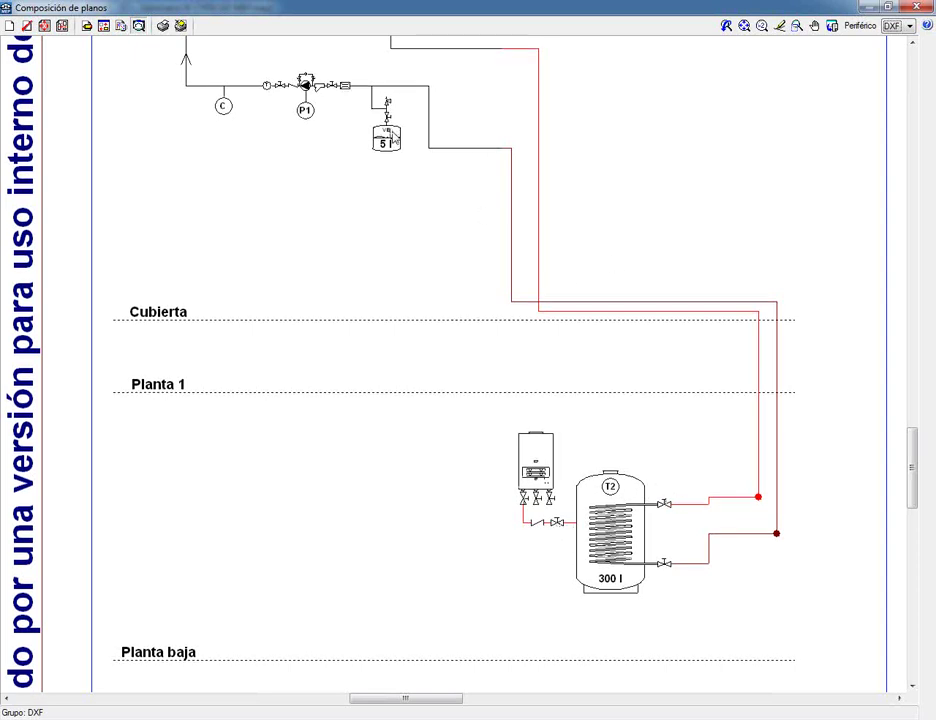
scroll(471, 158, "up", 3)
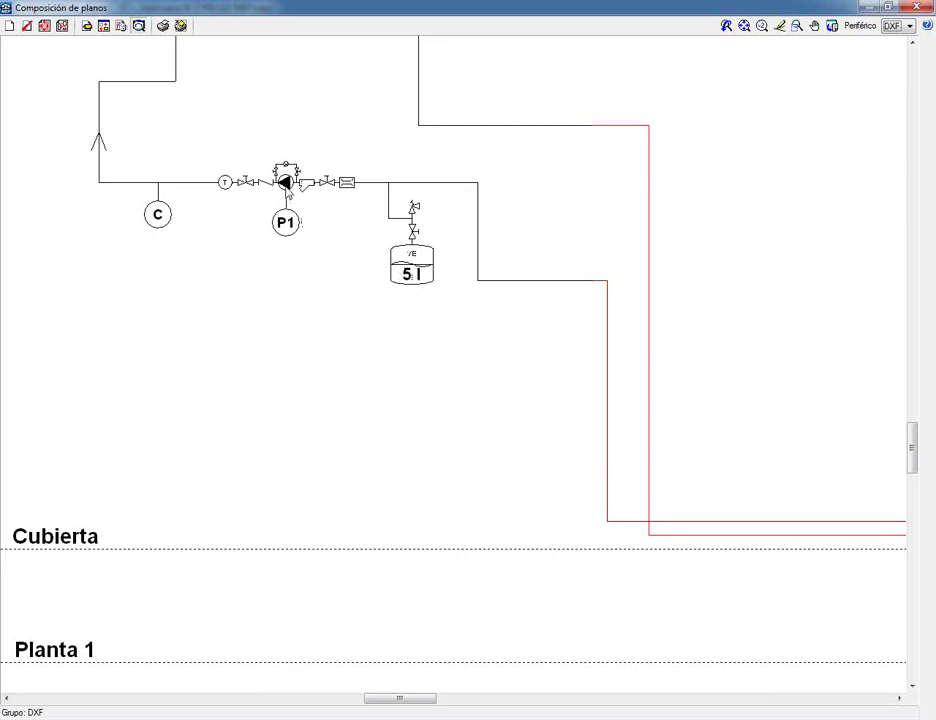
scroll(291, 195, "down", 5)
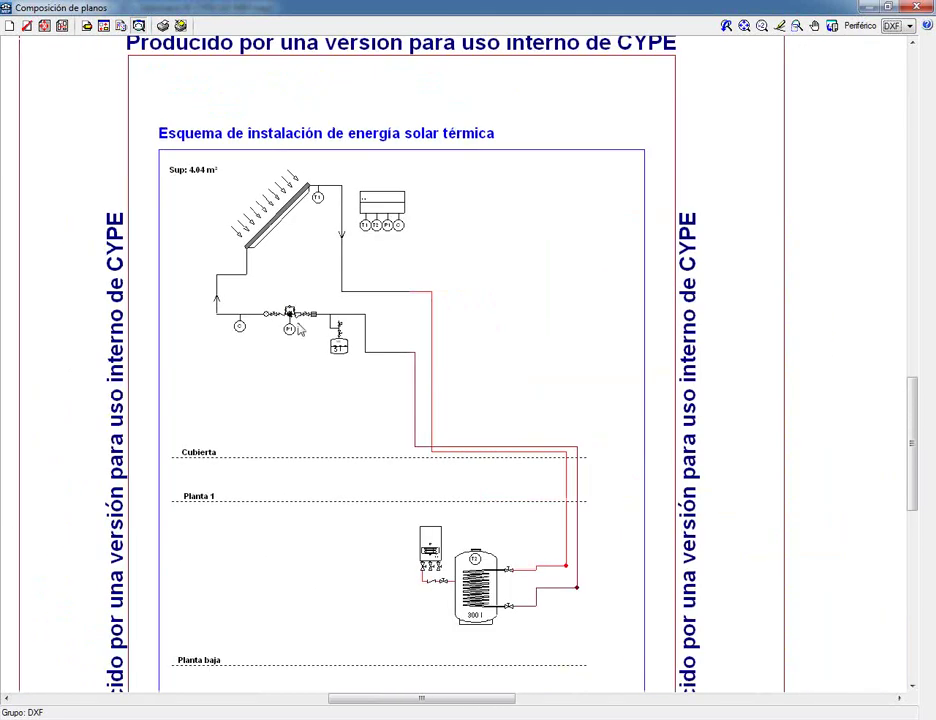
scroll(289, 310, "up", 2)
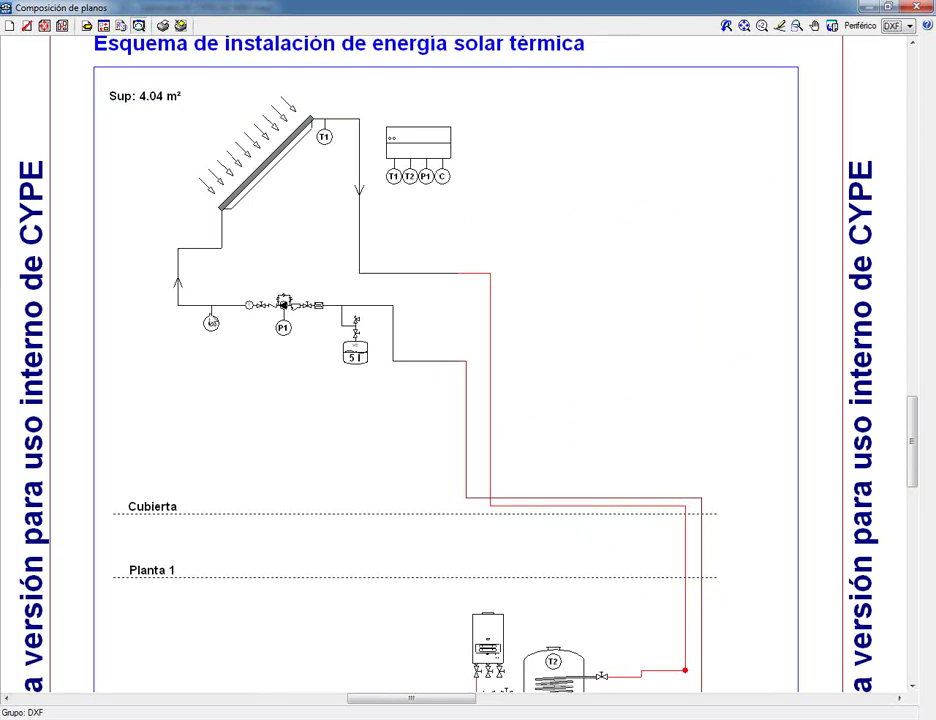
right_click(526, 336)
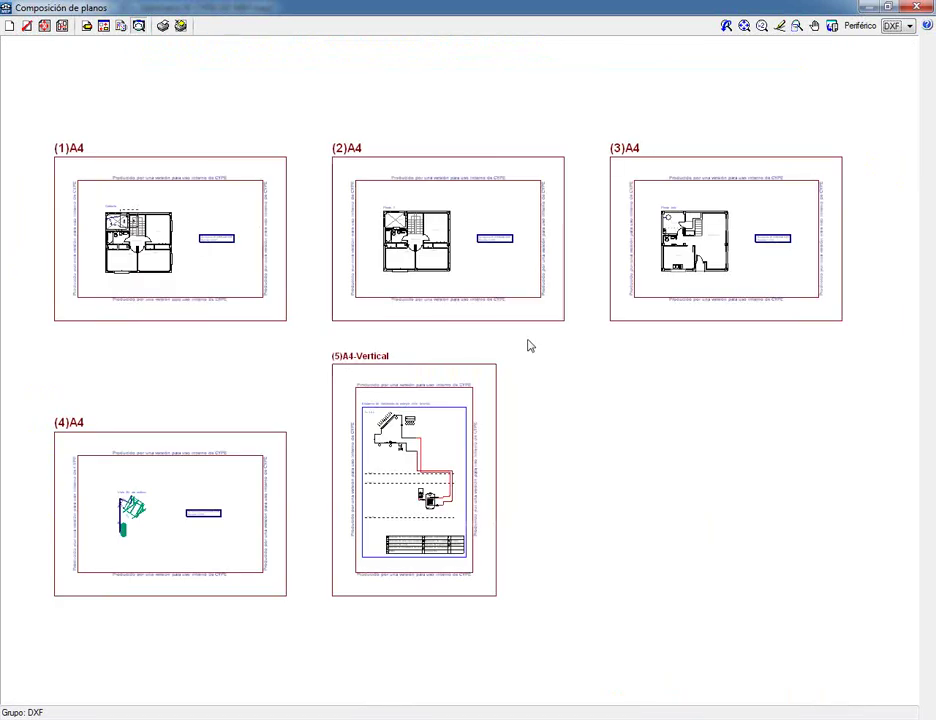
Examine the Vista 3D del edificio drawing, and close the drawing composition and plan selection.
scroll(124, 532, "up", 5)
scroll(120, 513, "up", 3)
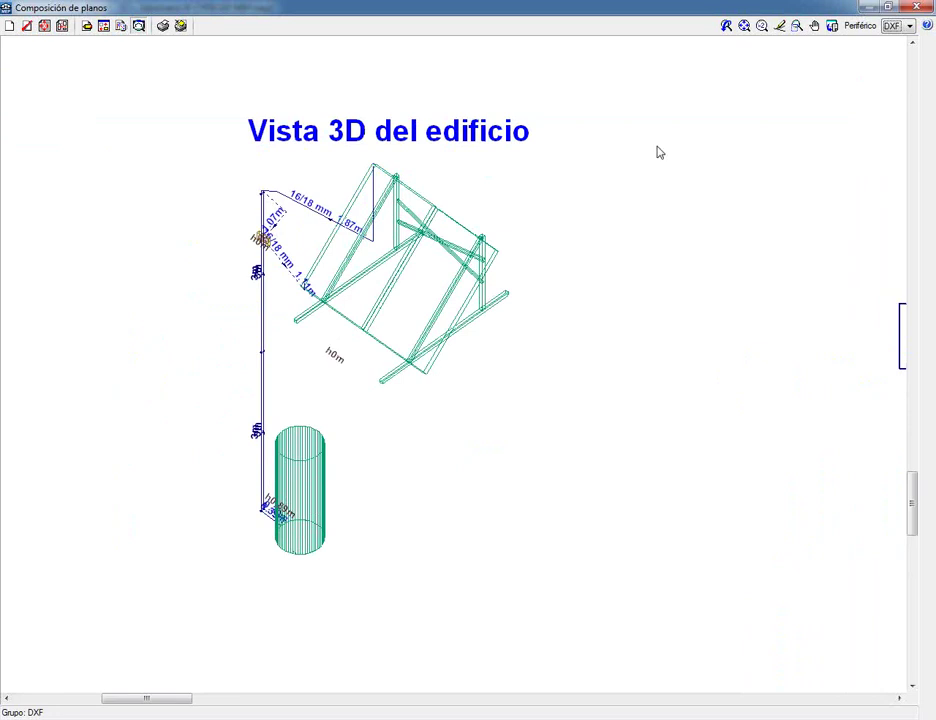
key("Escape")
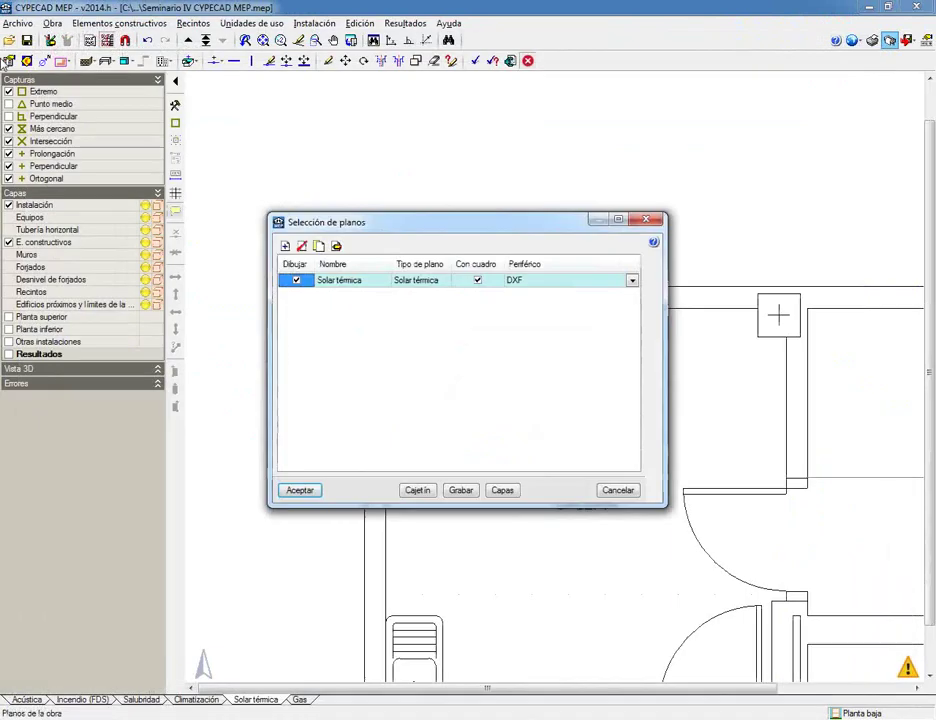
left_click(618, 490)
View the export options available for the project without exporting anything.
left_click(17, 23)
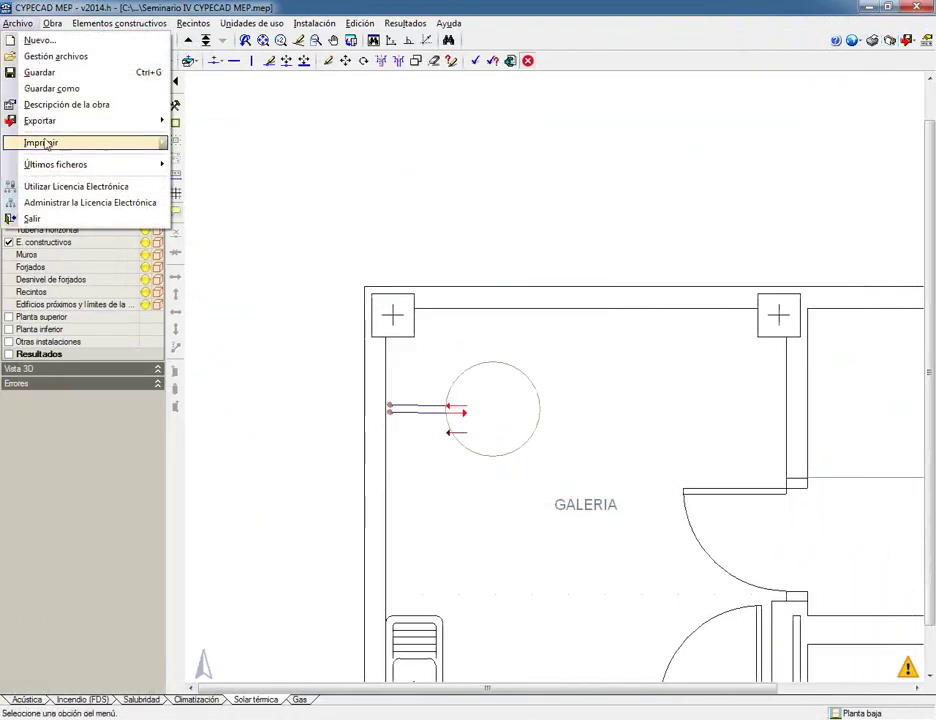
mouse_move(142, 122)
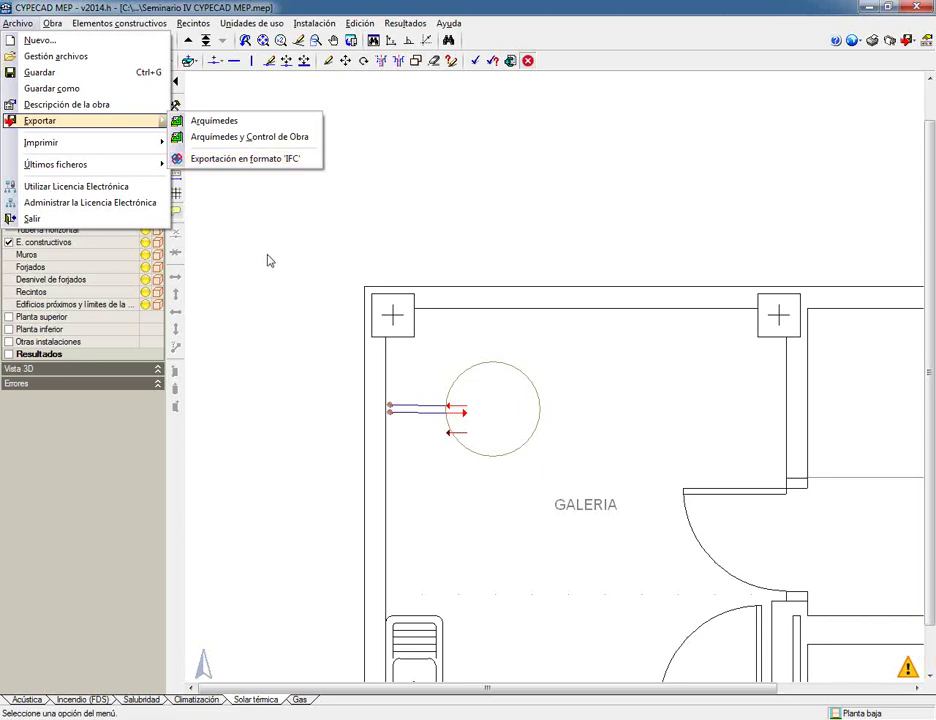
left_click(290, 305)
scroll(290, 305, "down", 2)
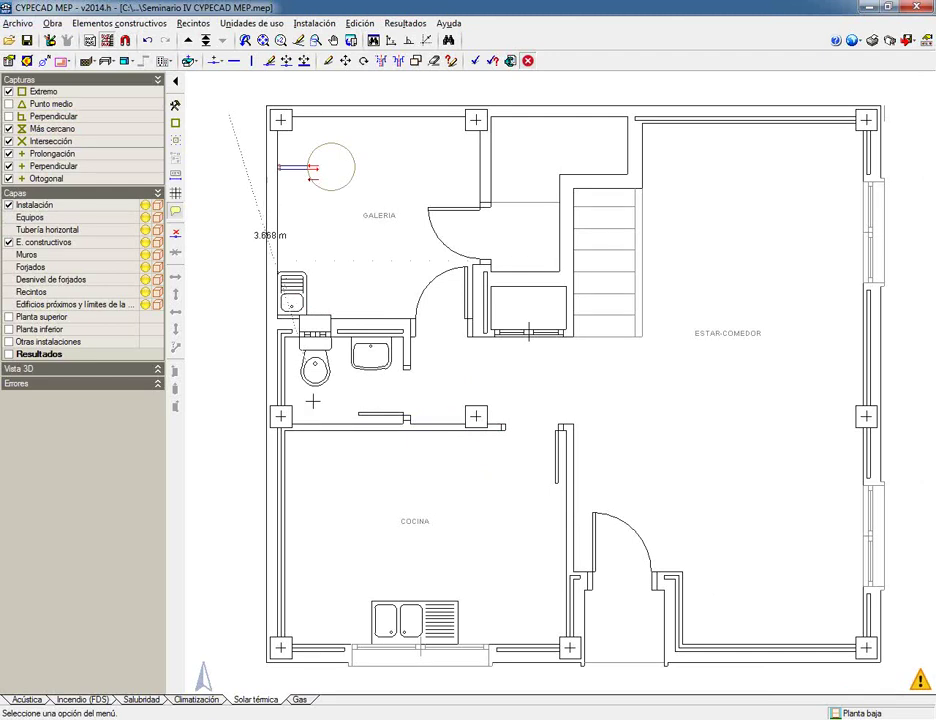
Switch to the Gas installation and load the planta baja template view as its background.
left_click(301, 700)
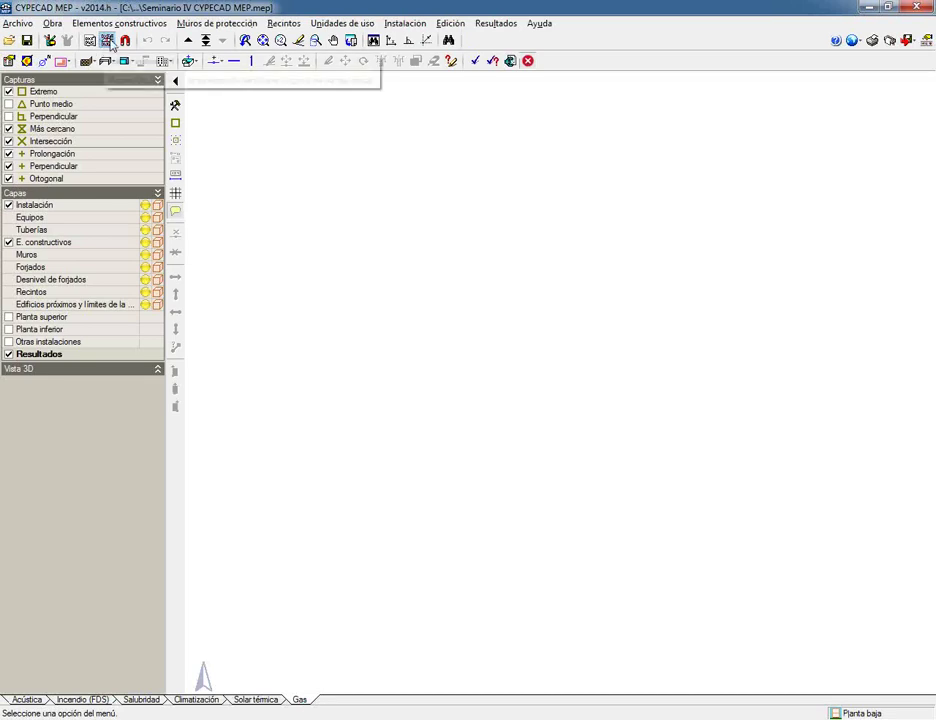
left_click(108, 41)
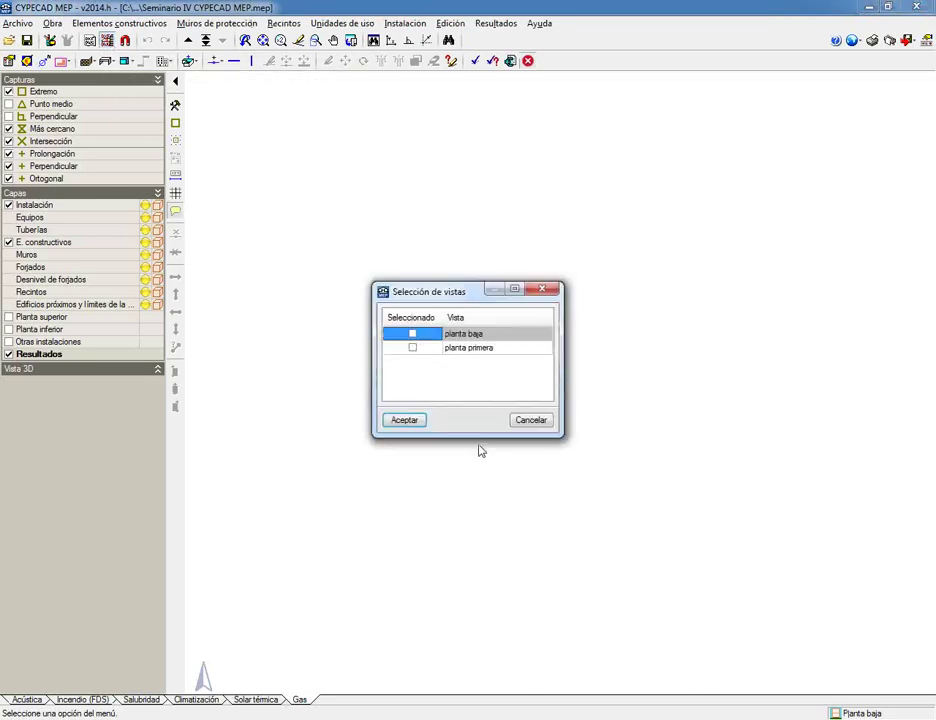
left_click(412, 333)
left_click(410, 420)
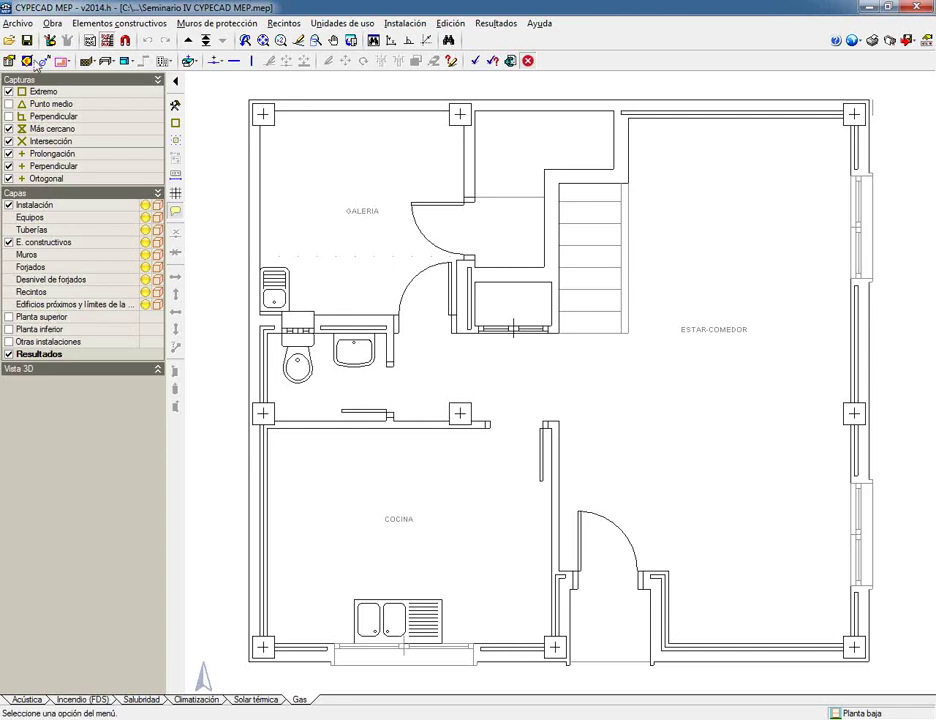
In the gas general data, define the minimum interior pressure with Valor introducido at 18.00 mbar.
left_click(56, 23)
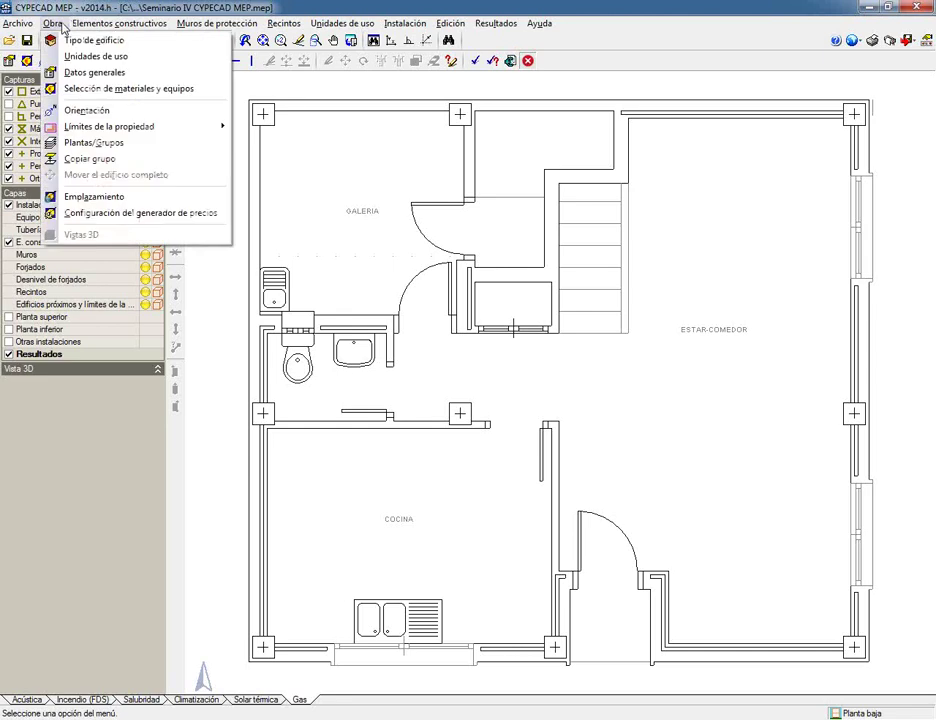
left_click(82, 73)
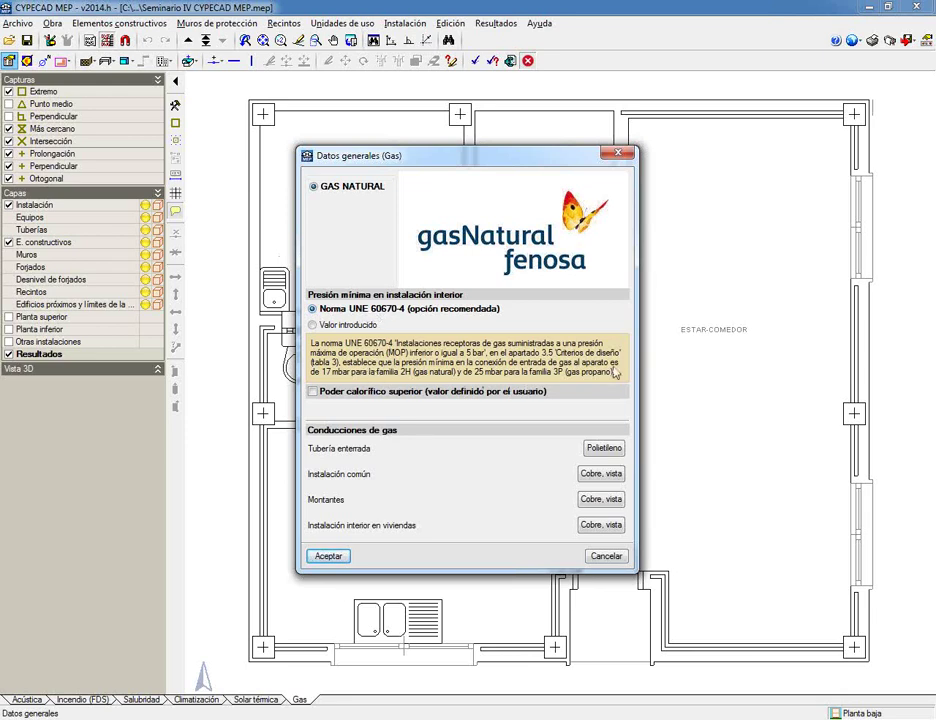
left_click(317, 327)
double_click(555, 372)
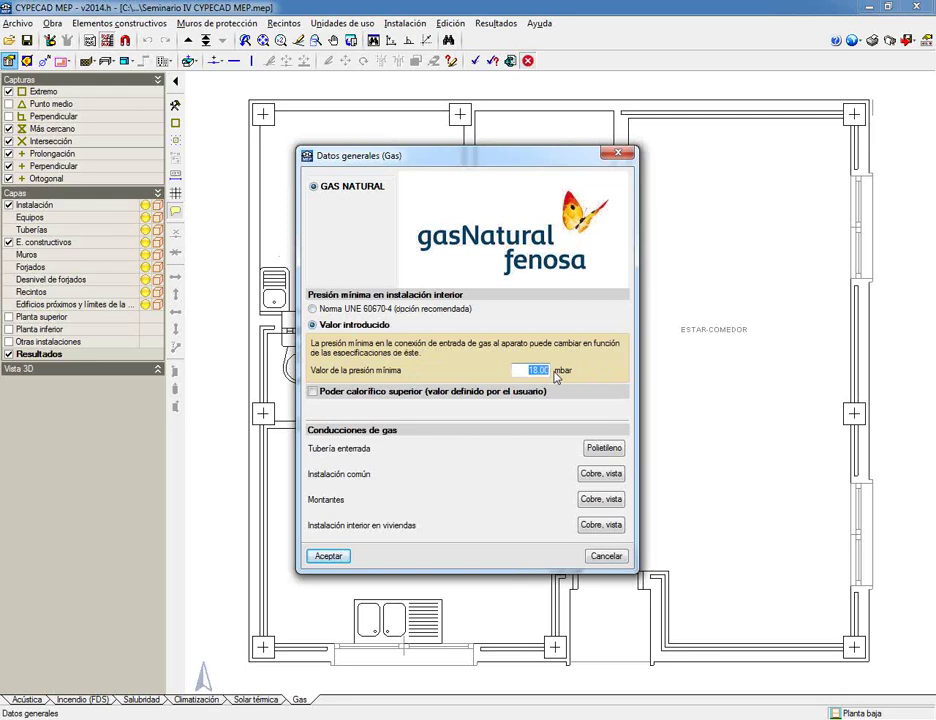
Try the user-defined Poder calorífico superior option and disable it again.
left_click(312, 391)
double_click(592, 410)
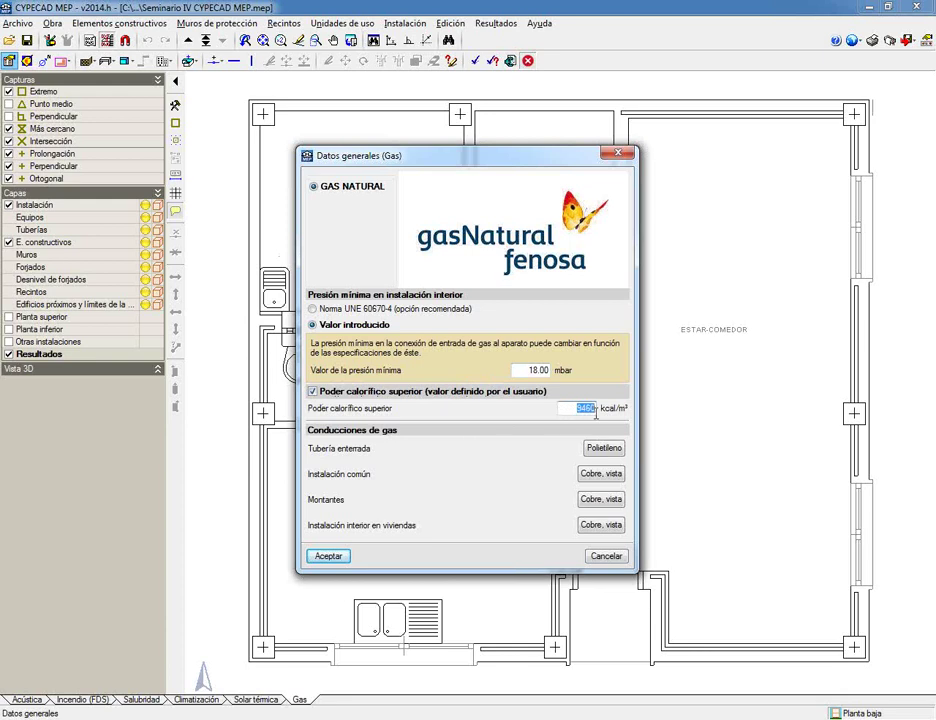
mouse_move(596, 413)
left_click(325, 392)
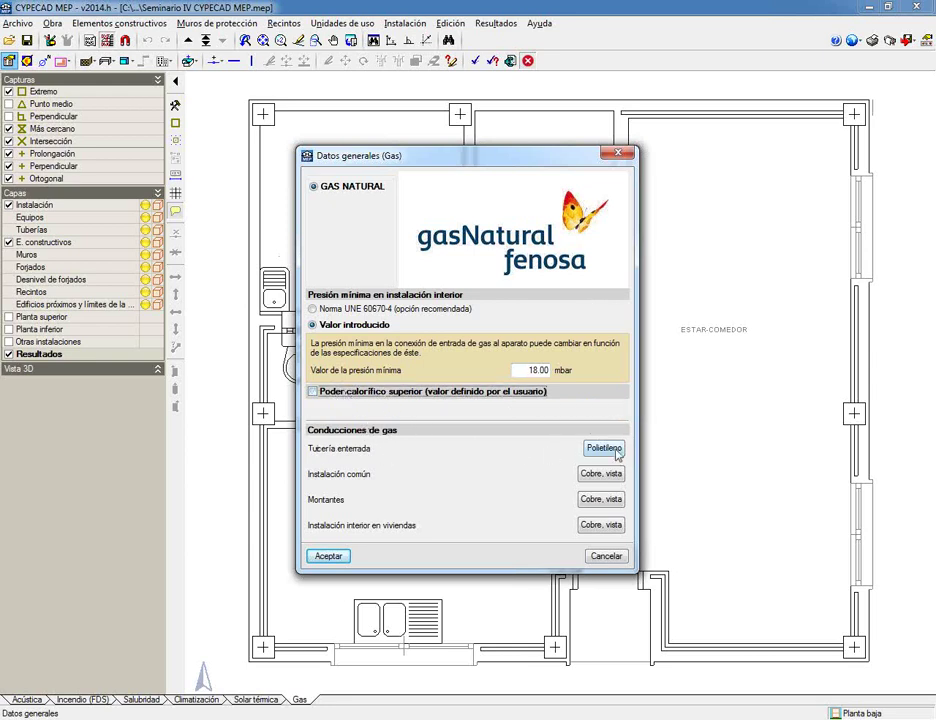
Compare the Acero and Polietileno options for the buried gas pipe, and cancel the selection.
left_click(617, 452)
left_click(445, 360)
left_click(547, 359)
left_click(382, 361)
left_click(516, 359)
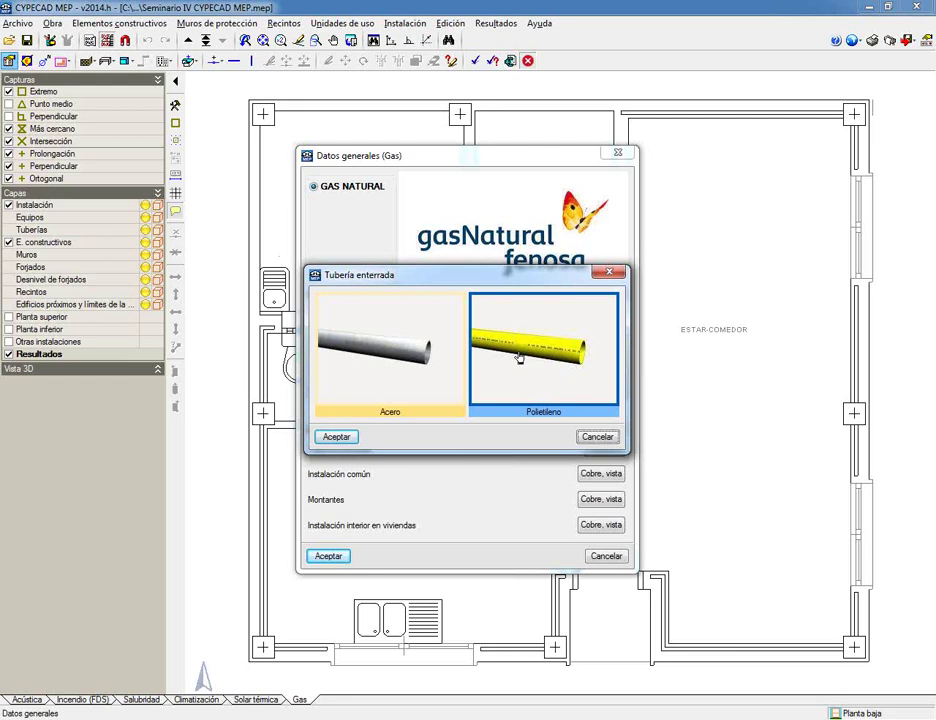
left_click(600, 438)
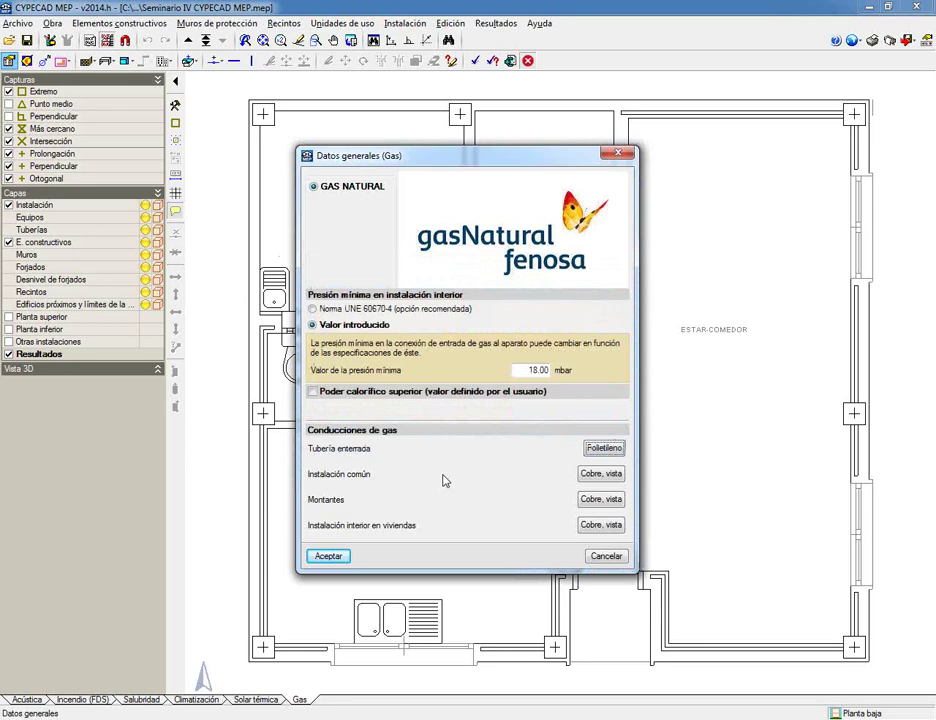
Compare the pipe types for Instalación común, choose Cobre, vista, and accept the gas general data.
left_click(605, 475)
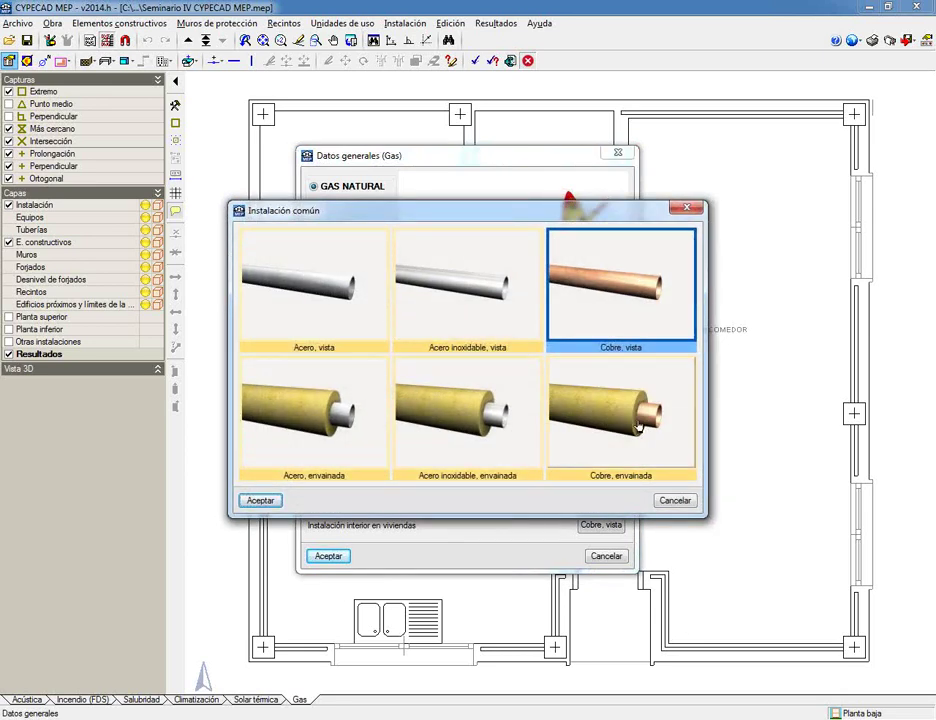
left_click(639, 427)
left_click(479, 368)
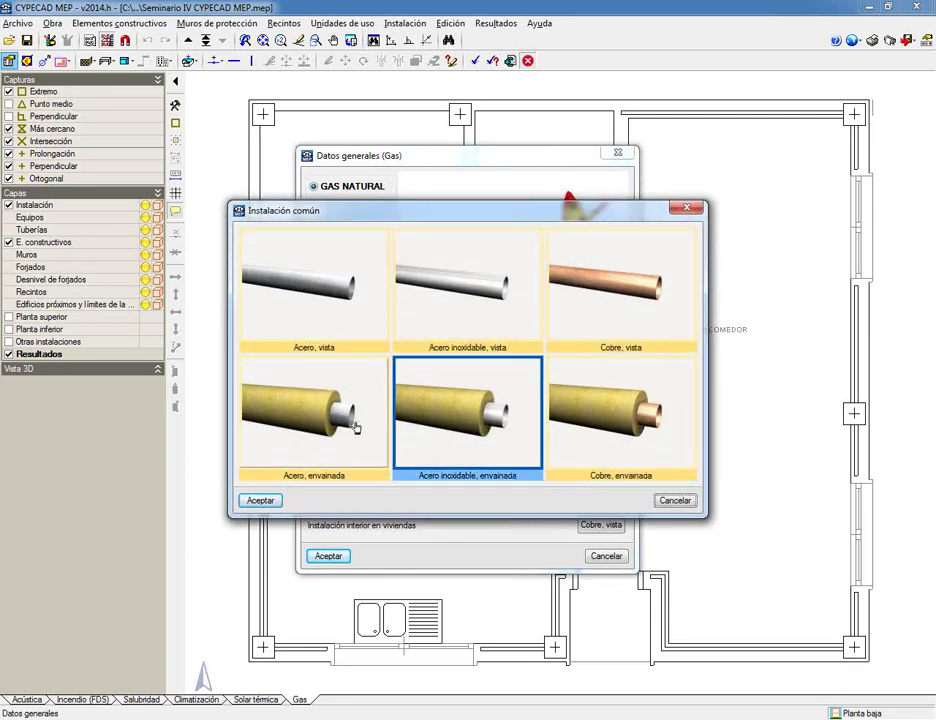
left_click(349, 419)
left_click(611, 317)
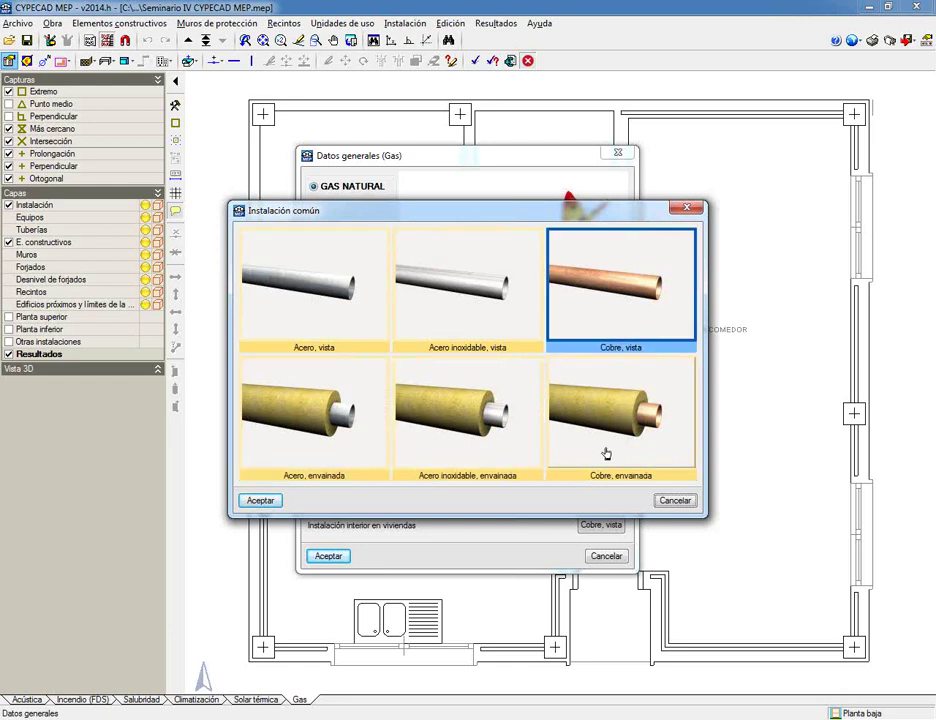
left_click(260, 500)
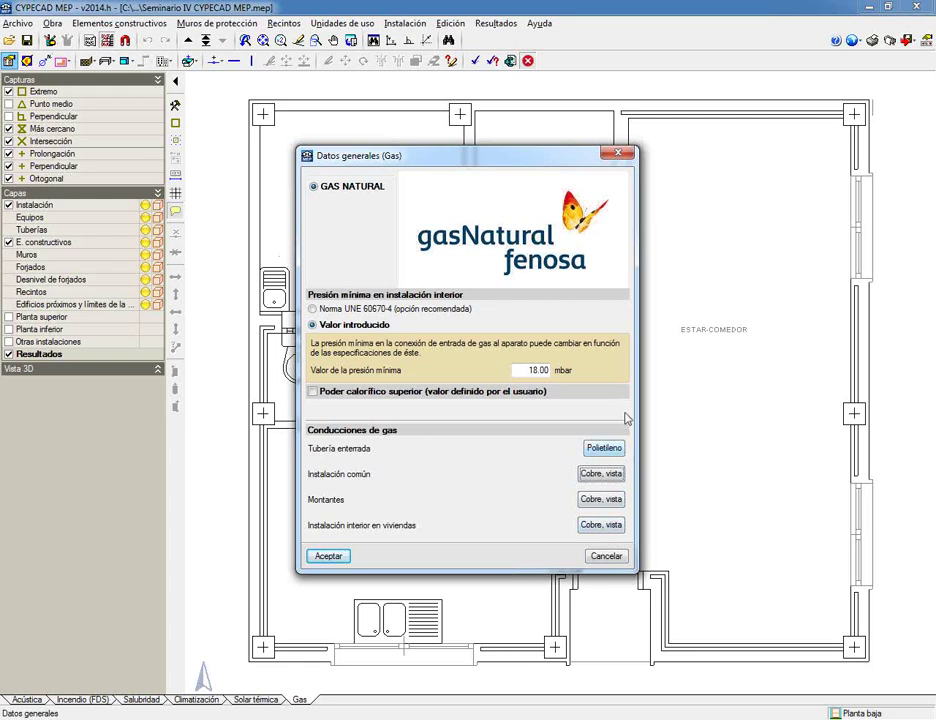
left_click(326, 556)
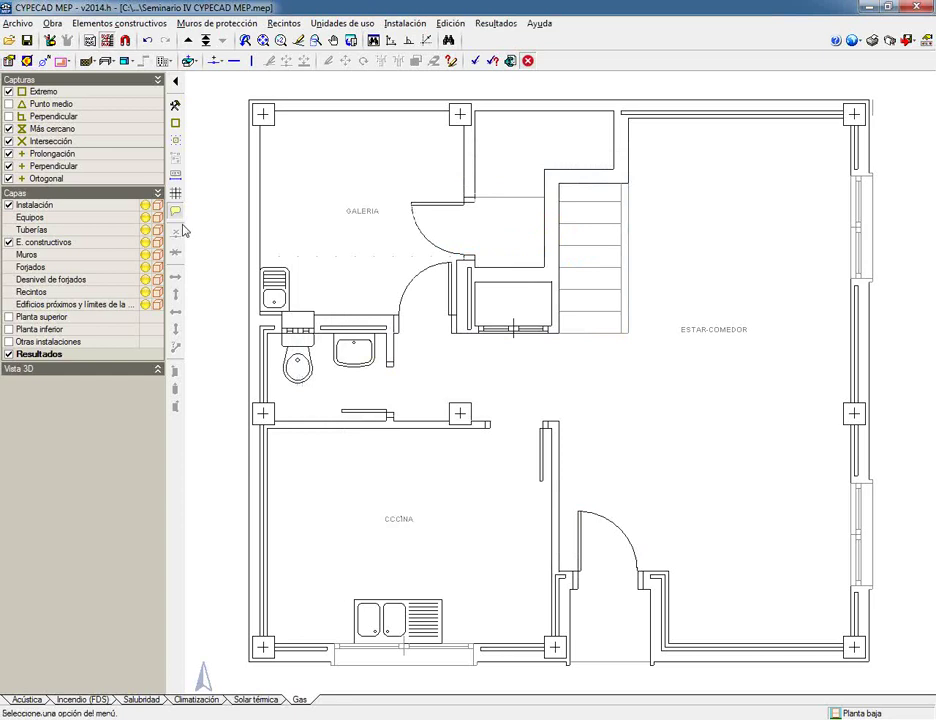
left_click(212, 62)
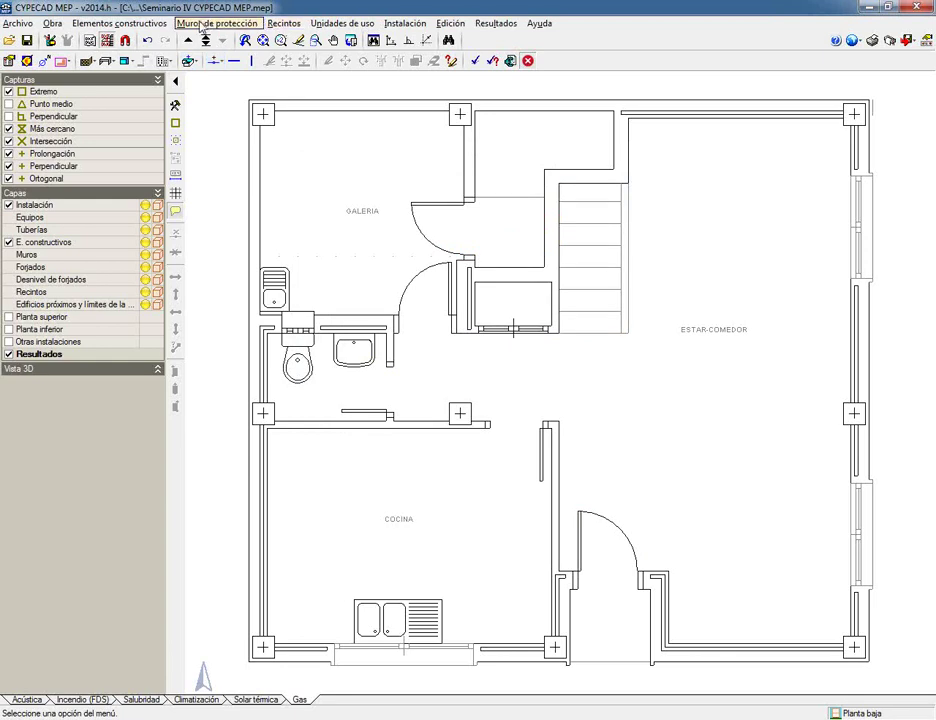
Place a Caldera de calefacción against the exterior side wall of the GALERIA, next to the sink.
left_click(212, 61)
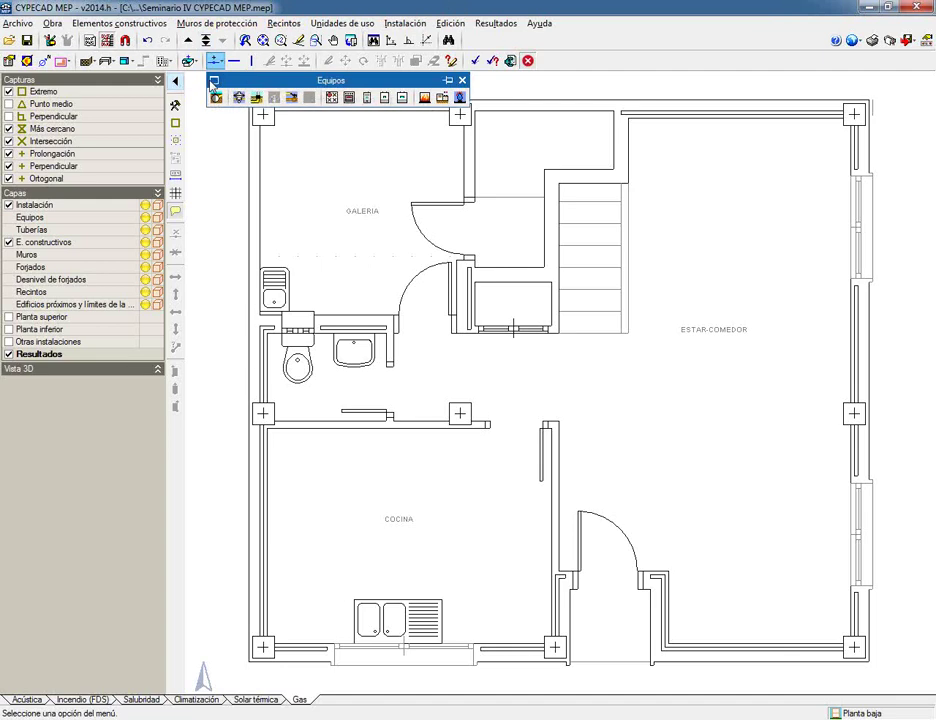
left_click(212, 81)
left_click_drag(285, 80, 848, 78)
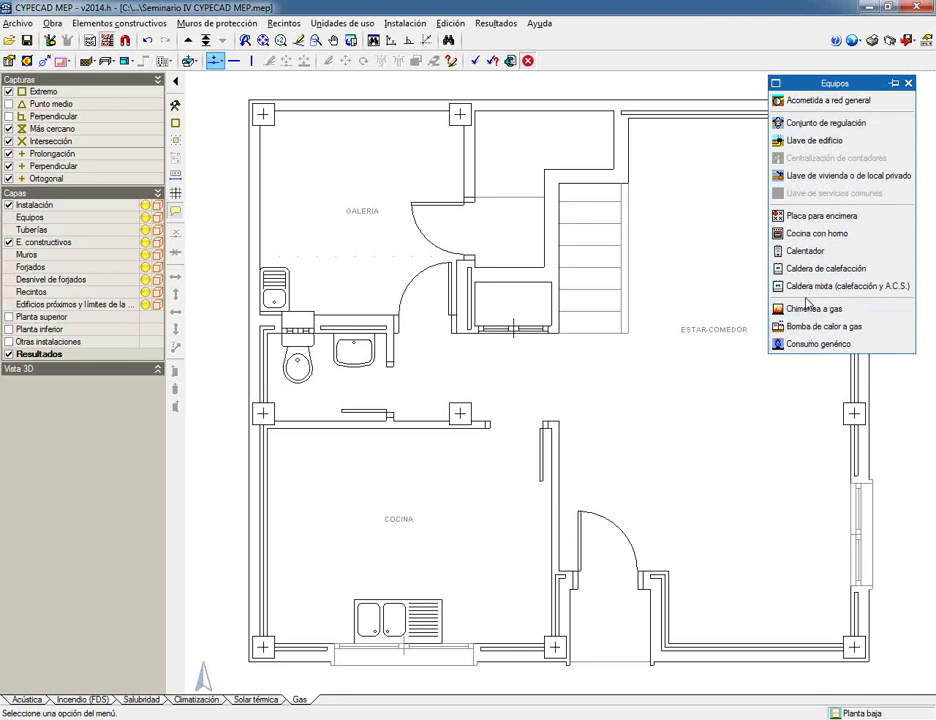
left_click(801, 254)
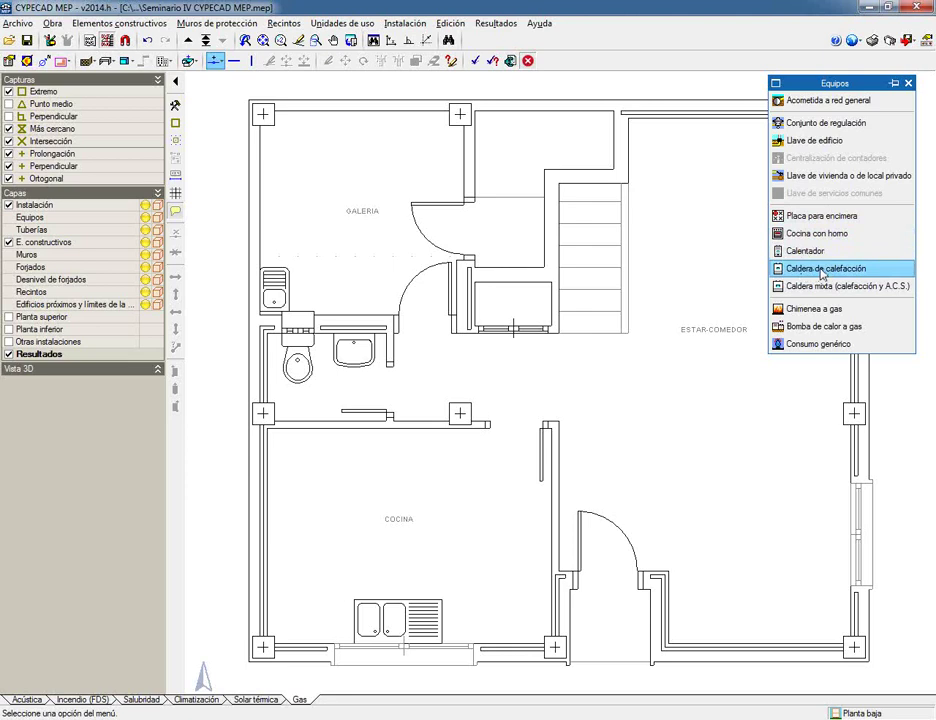
left_click(822, 270)
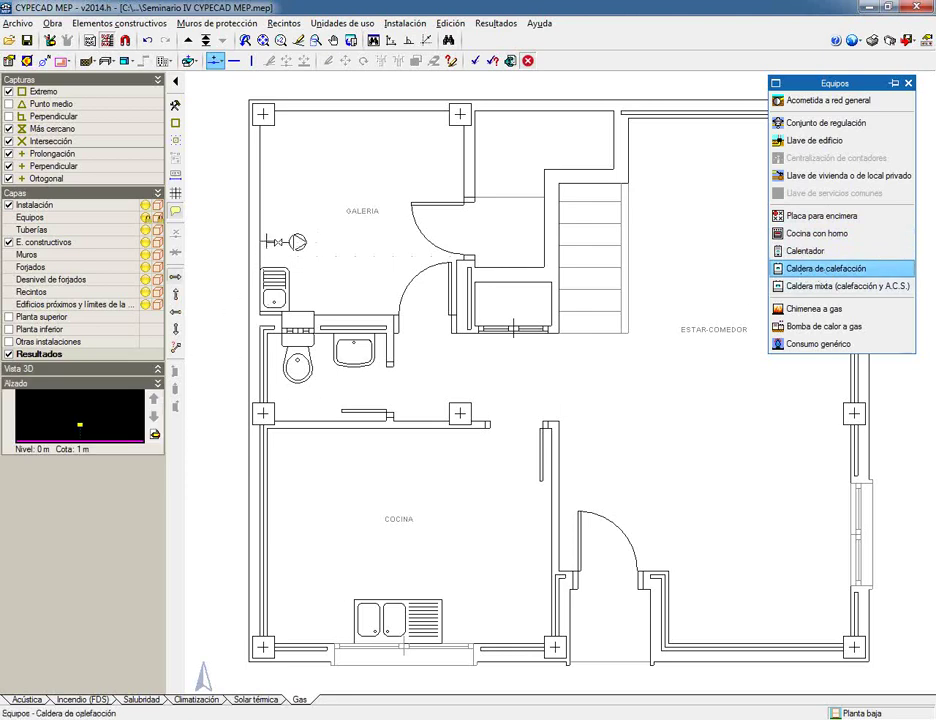
scroll(272, 231, "up", 2)
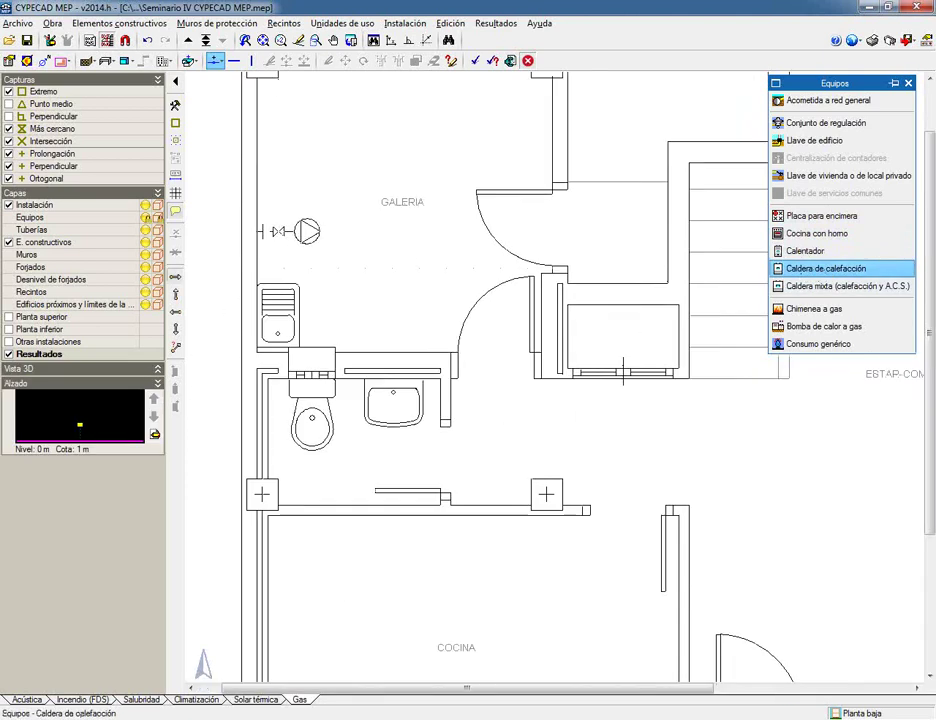
left_click(285, 231)
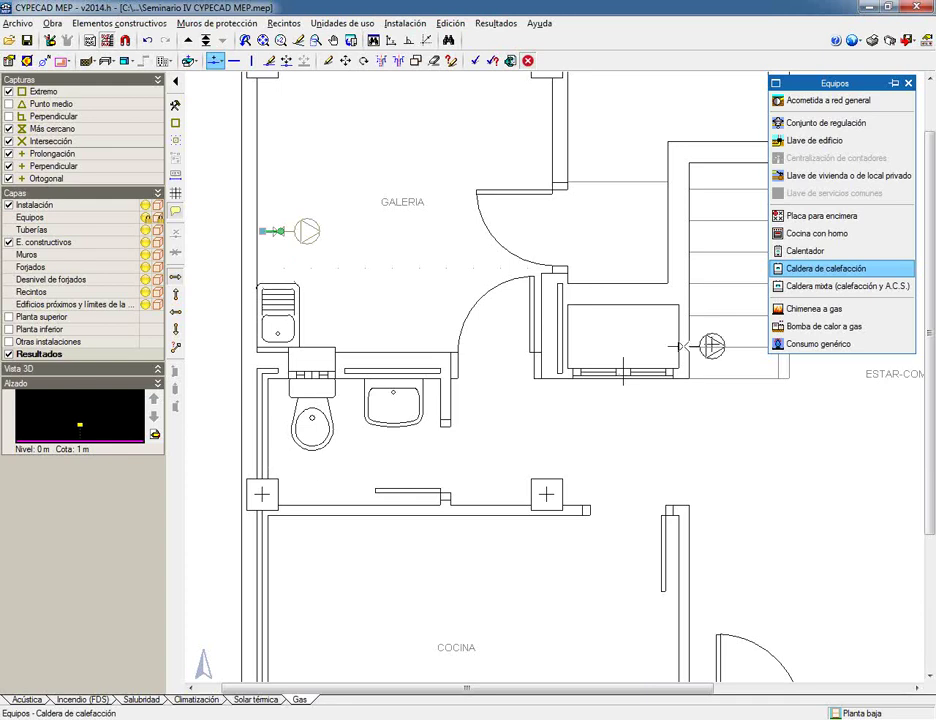
Place a vertically oriented Chimenea a gas beside the exterior wall of the ESTAR-COMEDOR, just above the middle pillar.
left_click(835, 310)
scroll(660, 477, "down", 3)
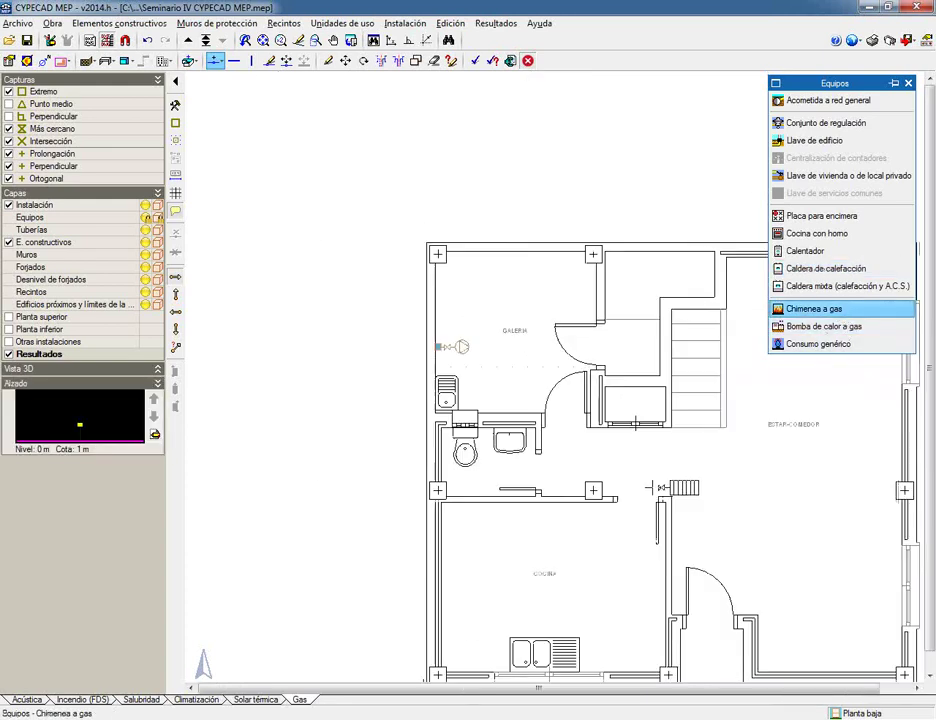
middle_click_drag(664, 477, 514, 417)
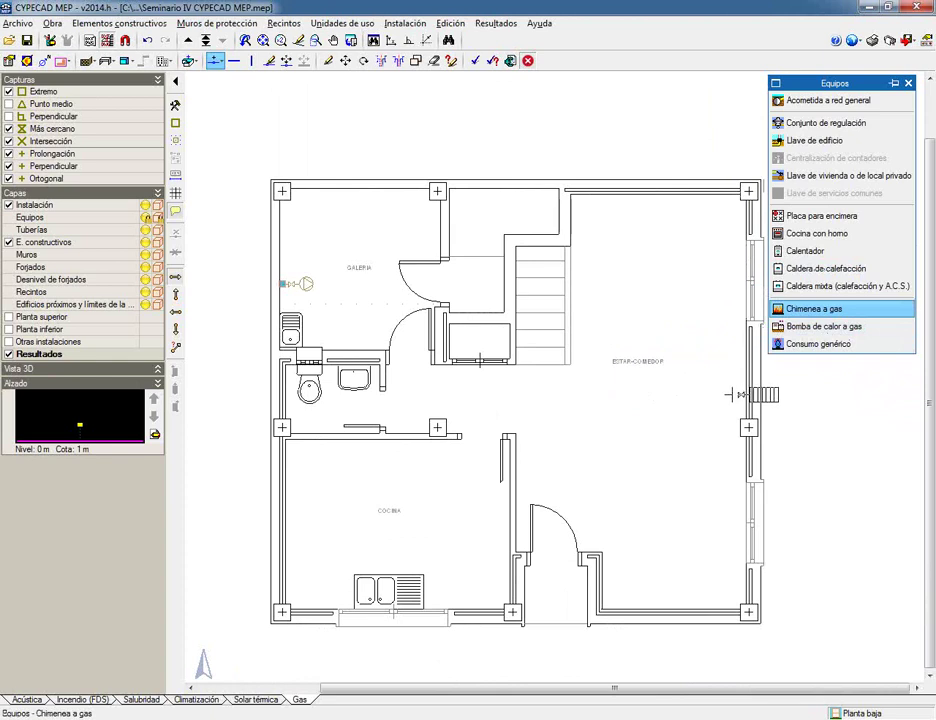
left_click(175, 293)
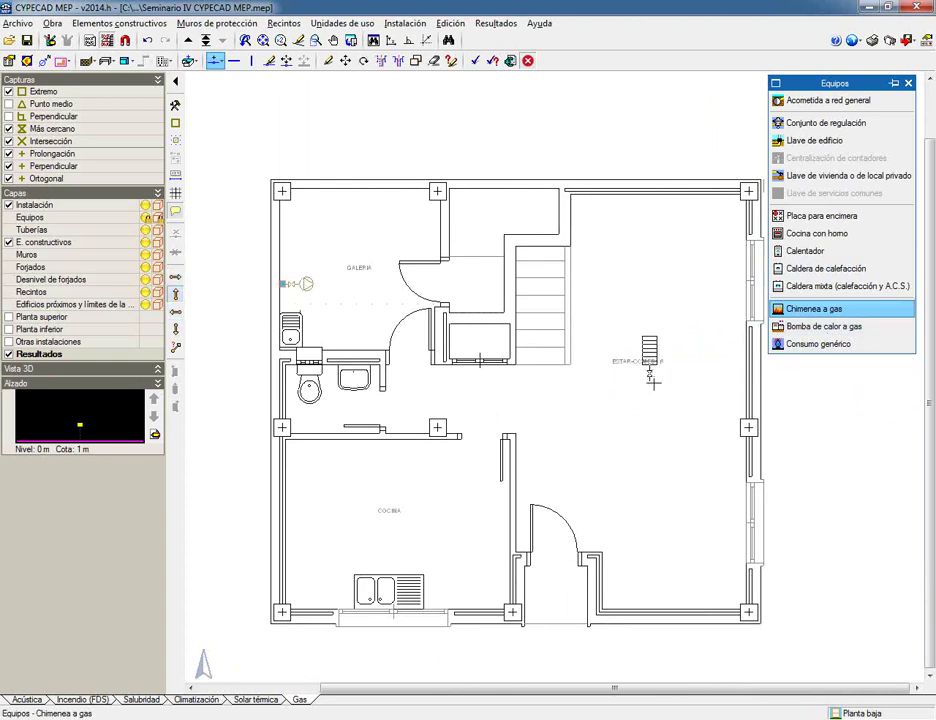
scroll(722, 383, "up", 3)
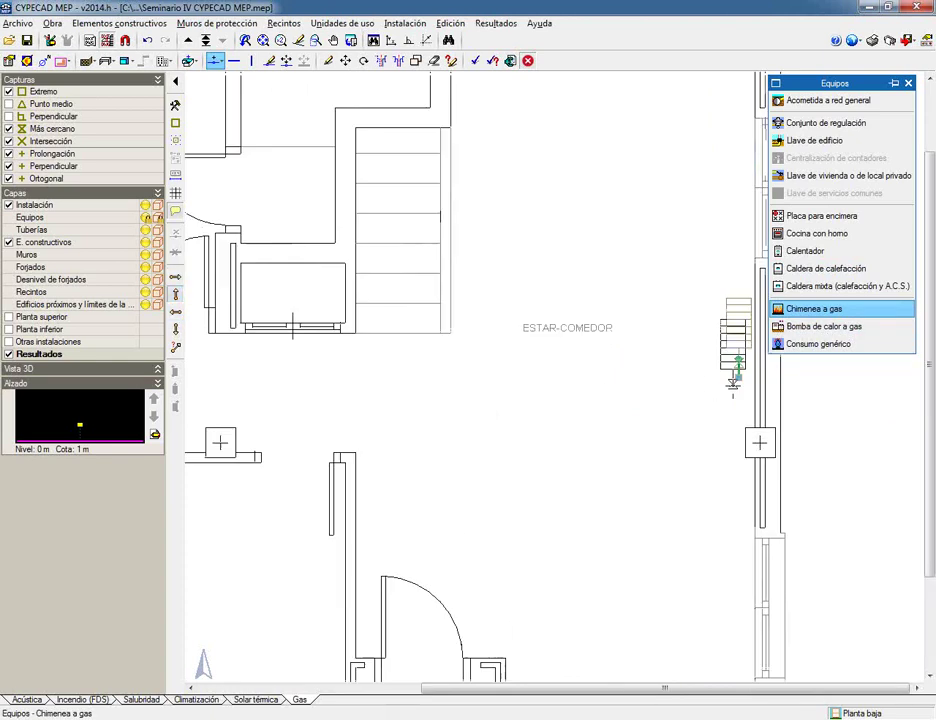
left_click(738, 377)
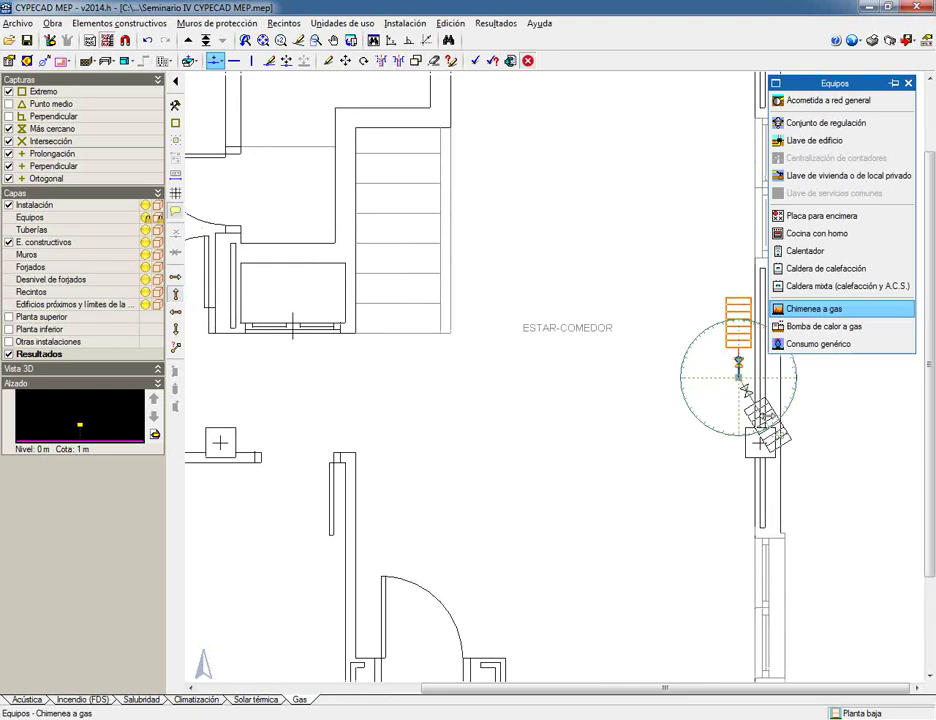
left_click(738, 330)
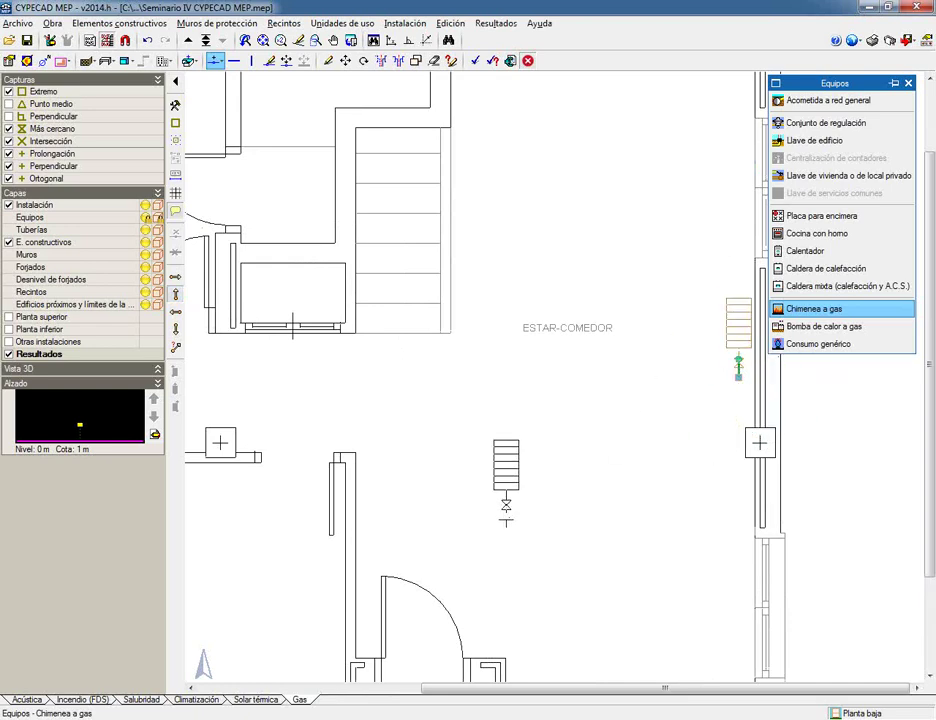
Place a horizontally oriented Placa para encimera against the exterior side wall of the COCINA.
scroll(637, 397, "down", 2)
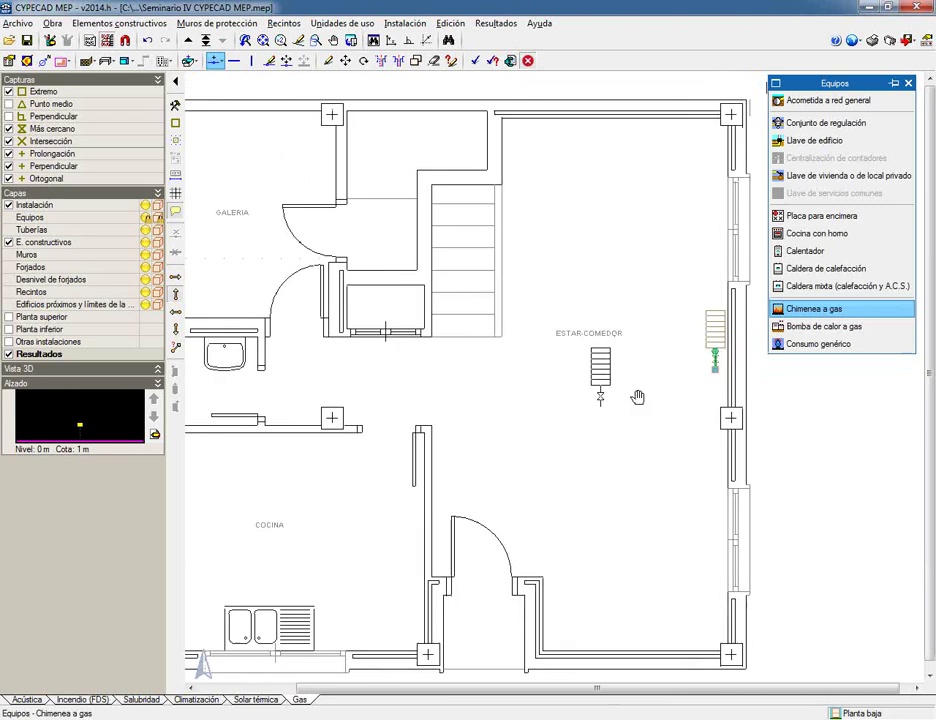
middle_click_drag(637, 397, 821, 381)
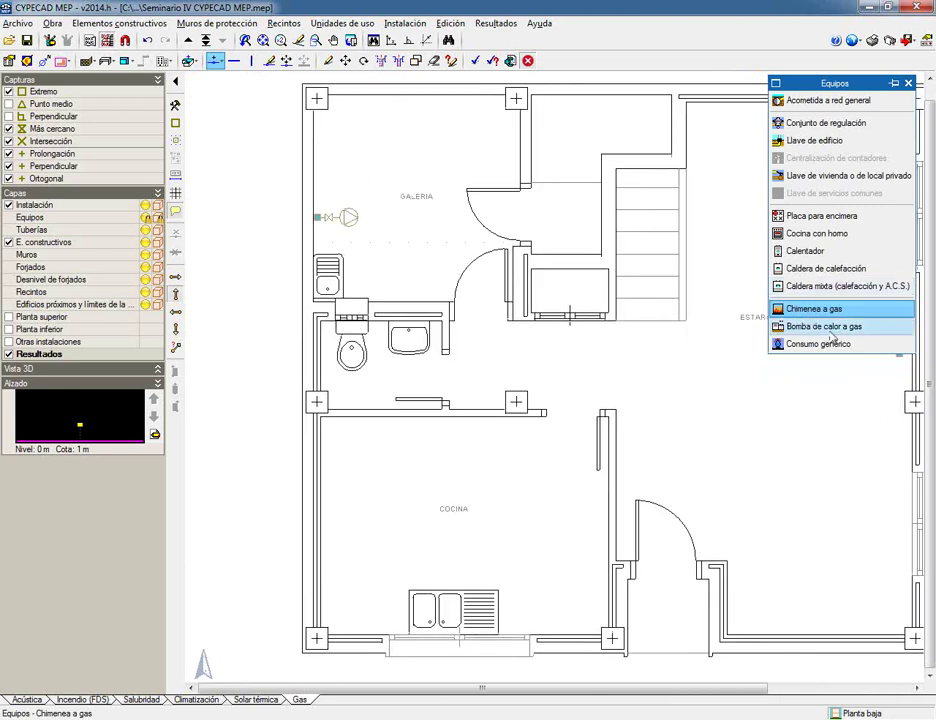
left_click(826, 217)
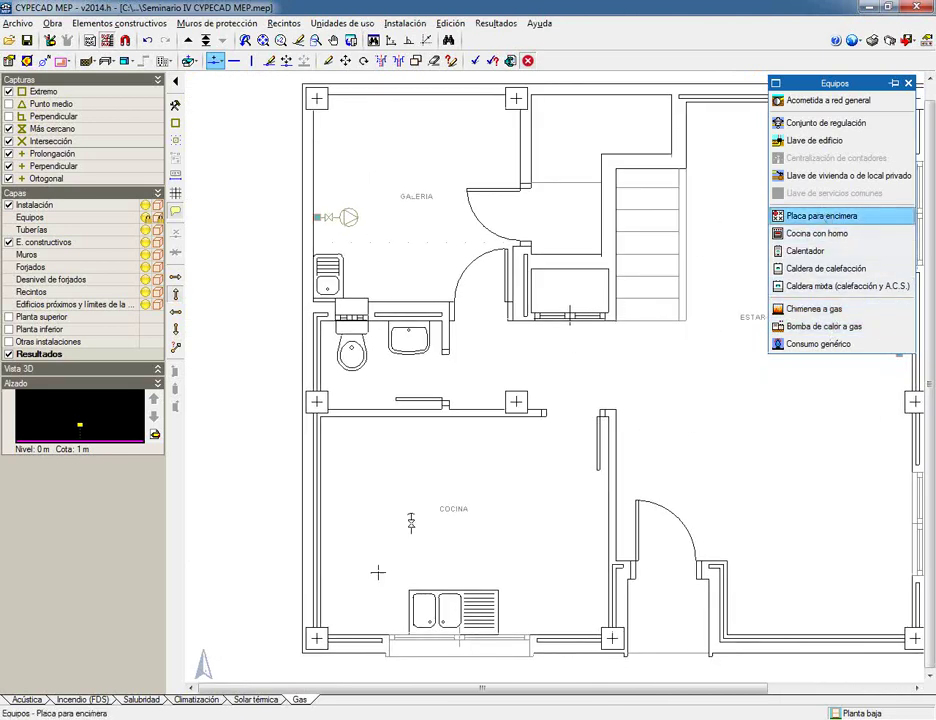
scroll(330, 550, "up", 2)
left_click(175, 276)
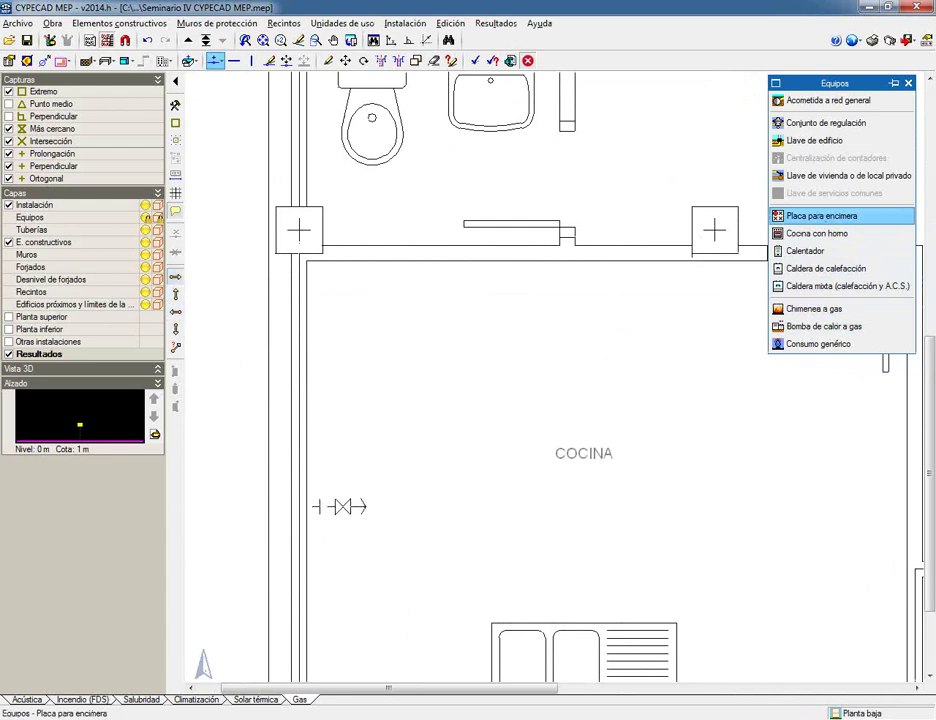
left_click(338, 507)
scroll(568, 522, "down", 2)
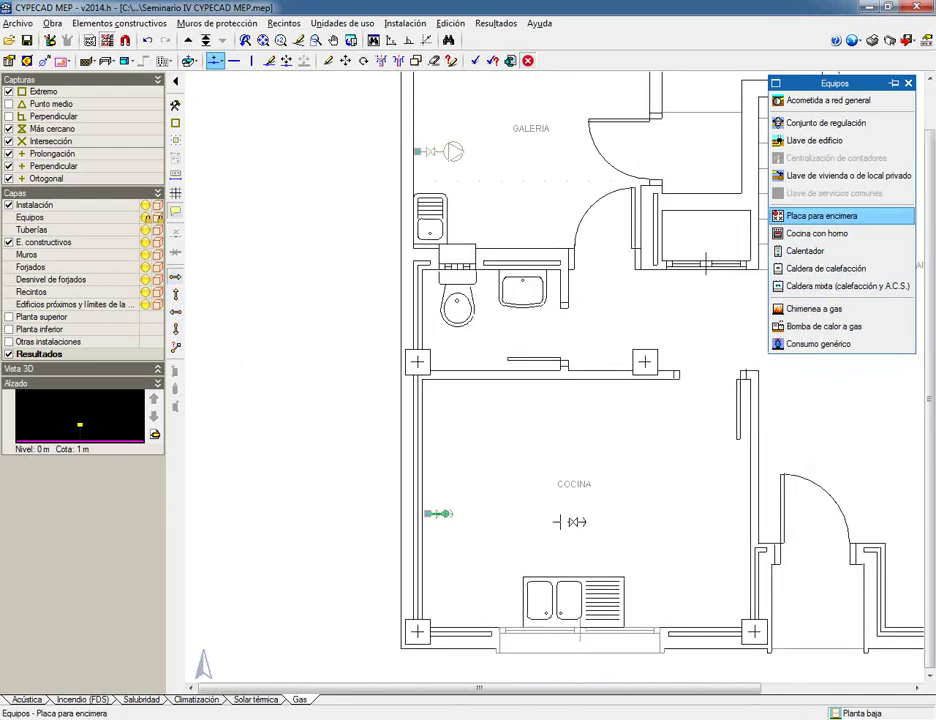
scroll(278, 522, "down", 3)
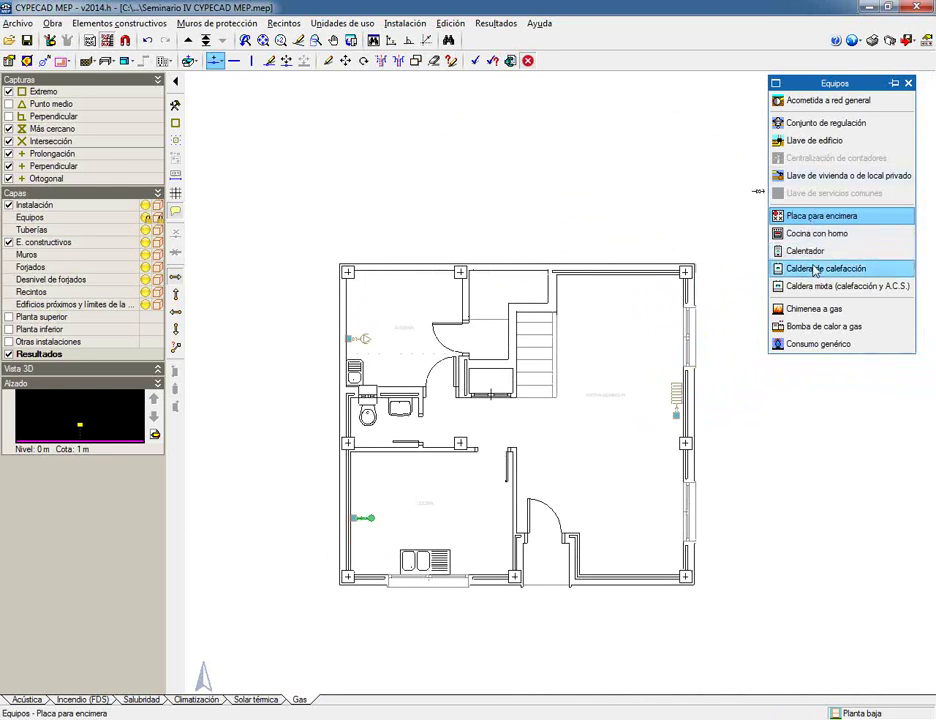
Review the predefined Consumo genérico appliances, keeping Cocina industrial con 2 quemadores selected.
left_click(817, 344)
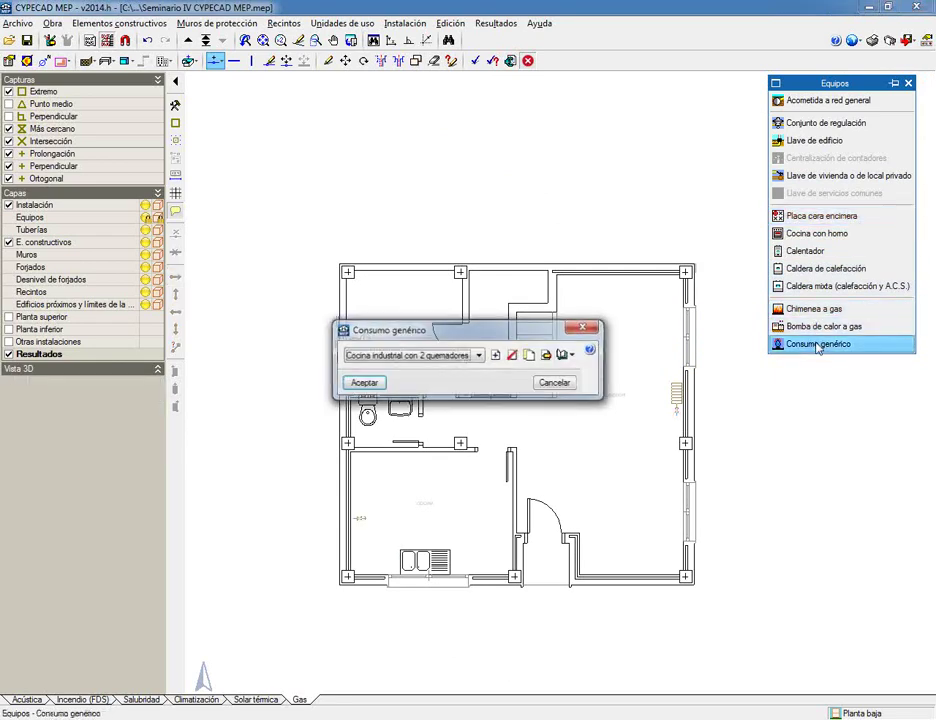
left_click(408, 357)
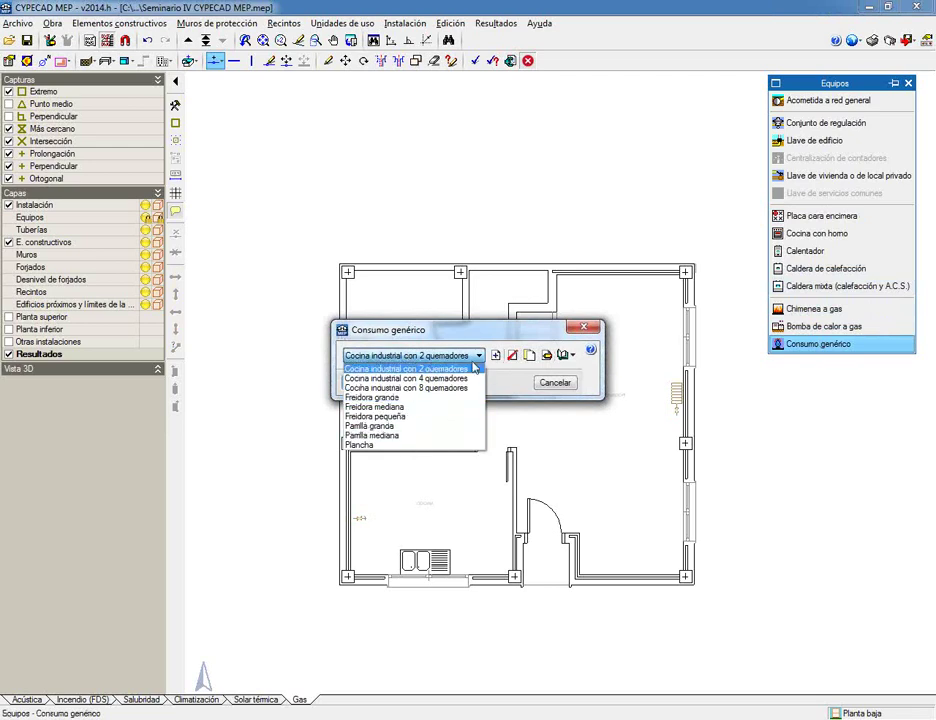
left_click(412, 369)
Examine the reference, power, daily operating time and appliance types A, B and C for a new generic consumption, and cancel without creating it.
left_click(495, 355)
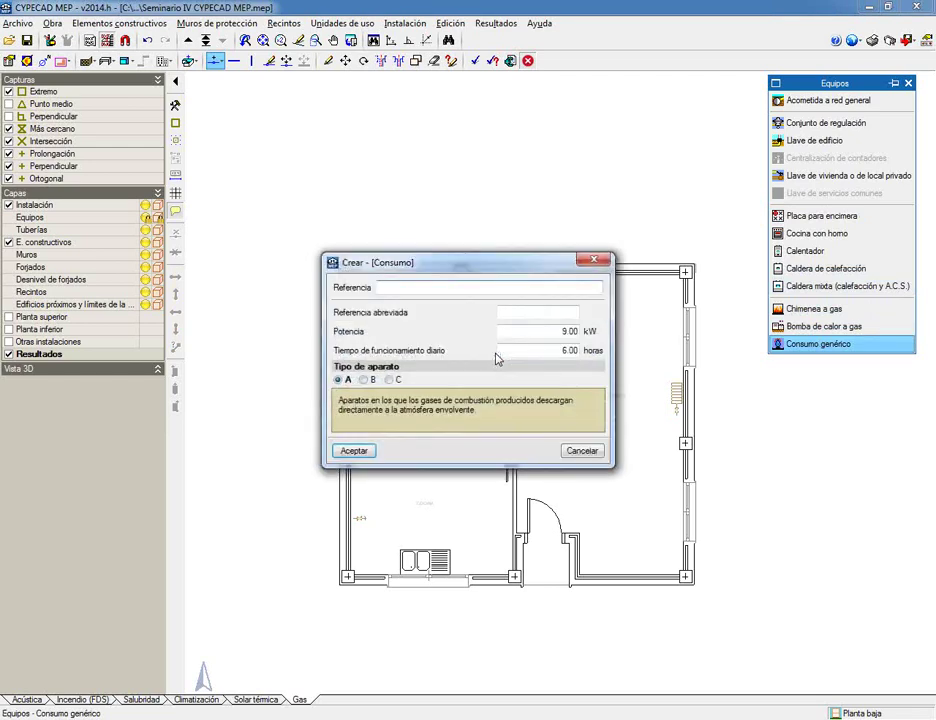
left_click(389, 288)
left_click(561, 313)
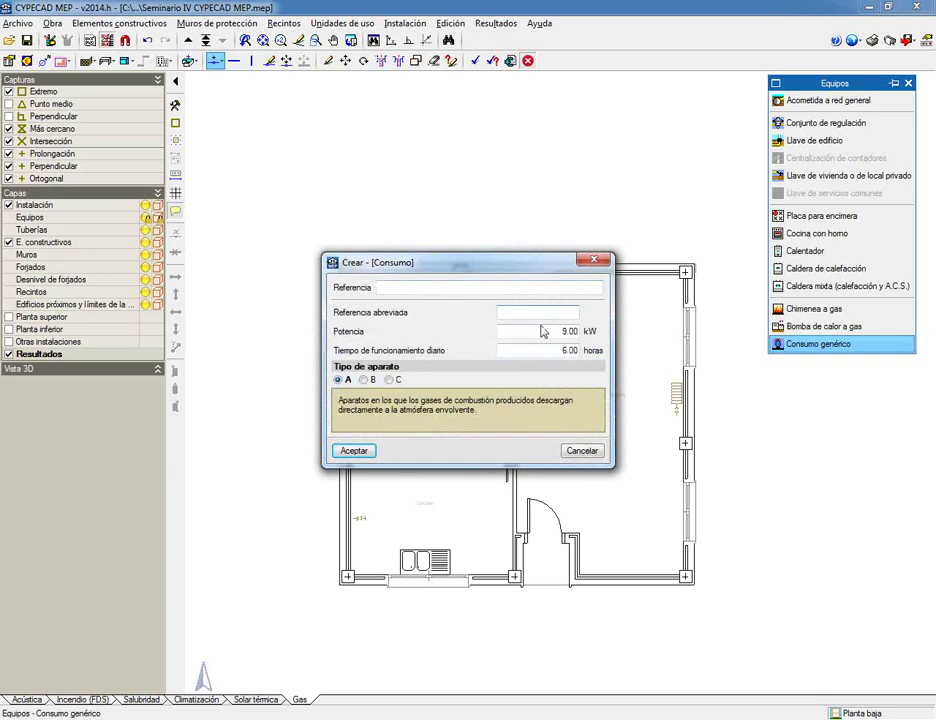
left_click(546, 330)
left_click(566, 350)
type("6")
left_click(364, 380)
left_click(389, 381)
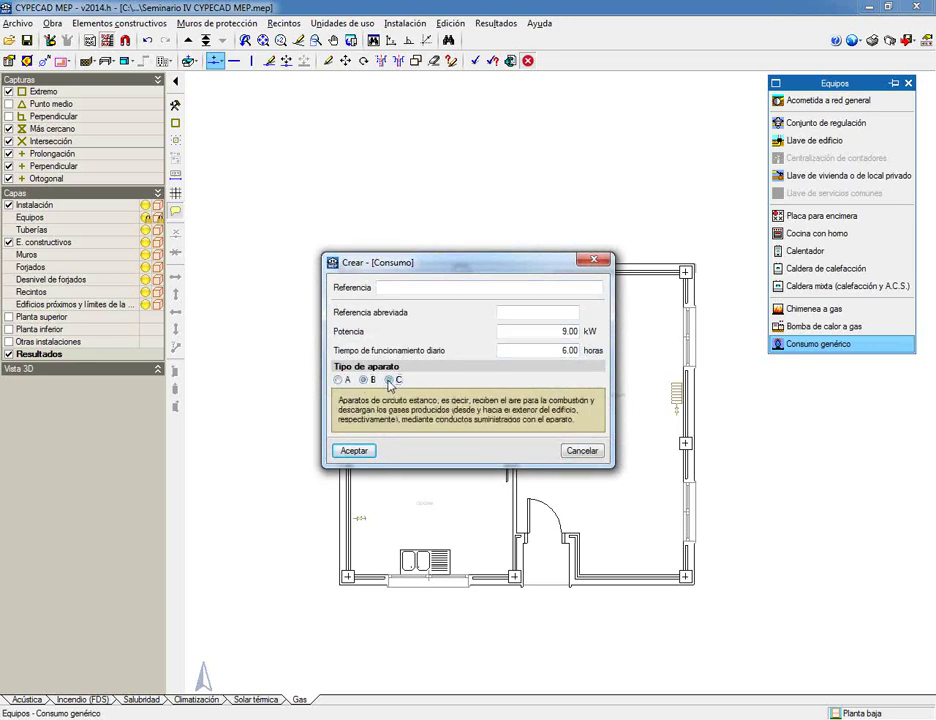
left_click(338, 381)
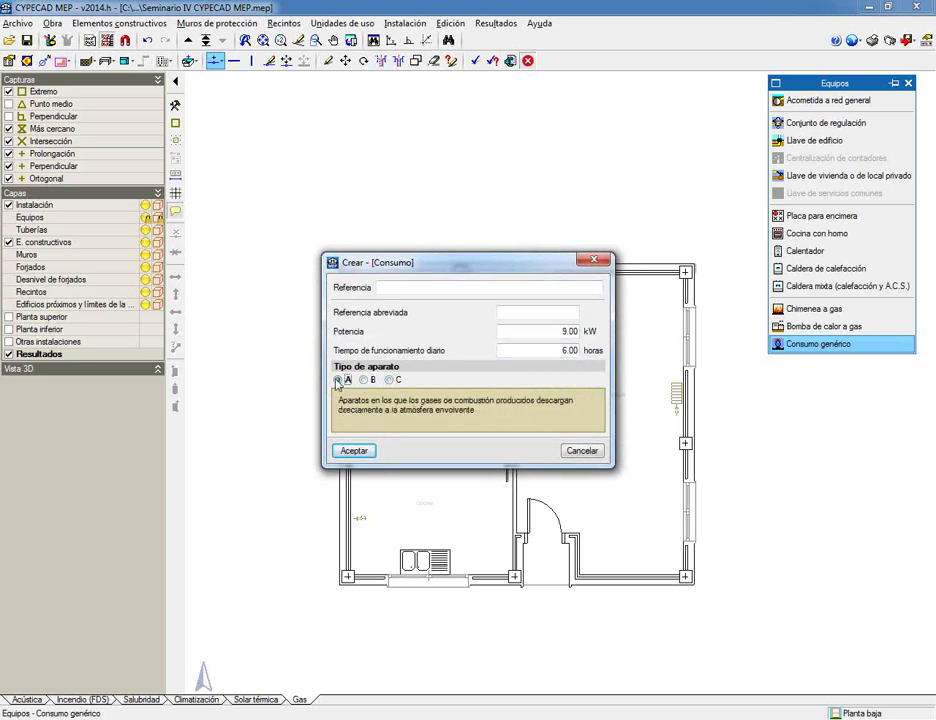
left_click(568, 456)
left_click(554, 383)
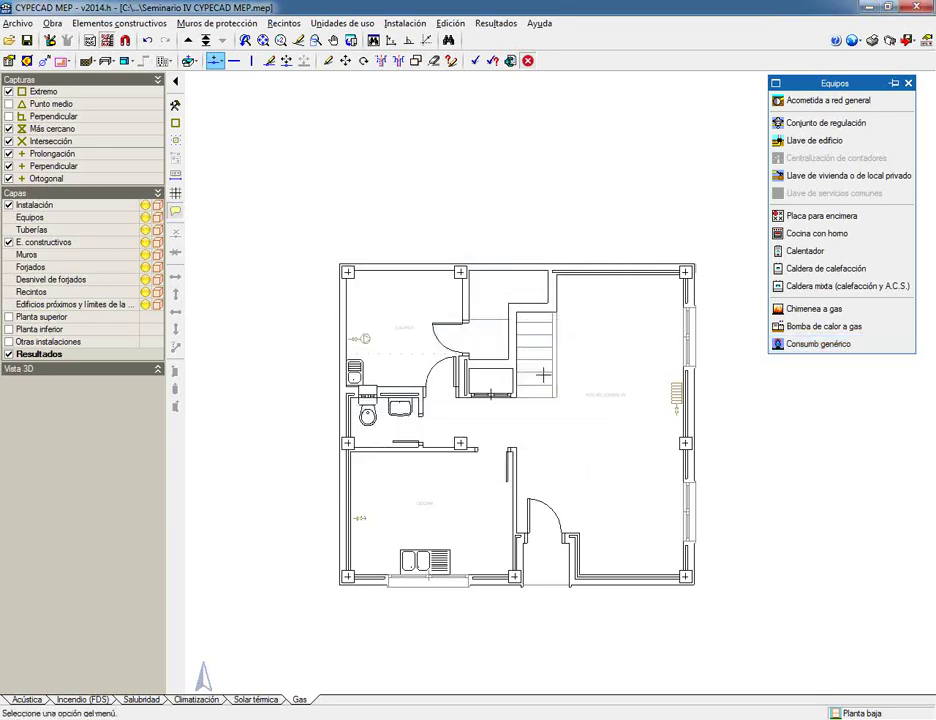
Place the Acometida a red general outside the building above the GALERIA corner, and the Conjunto de regulación just outside the wall below it.
scroll(403, 371, "up", 2)
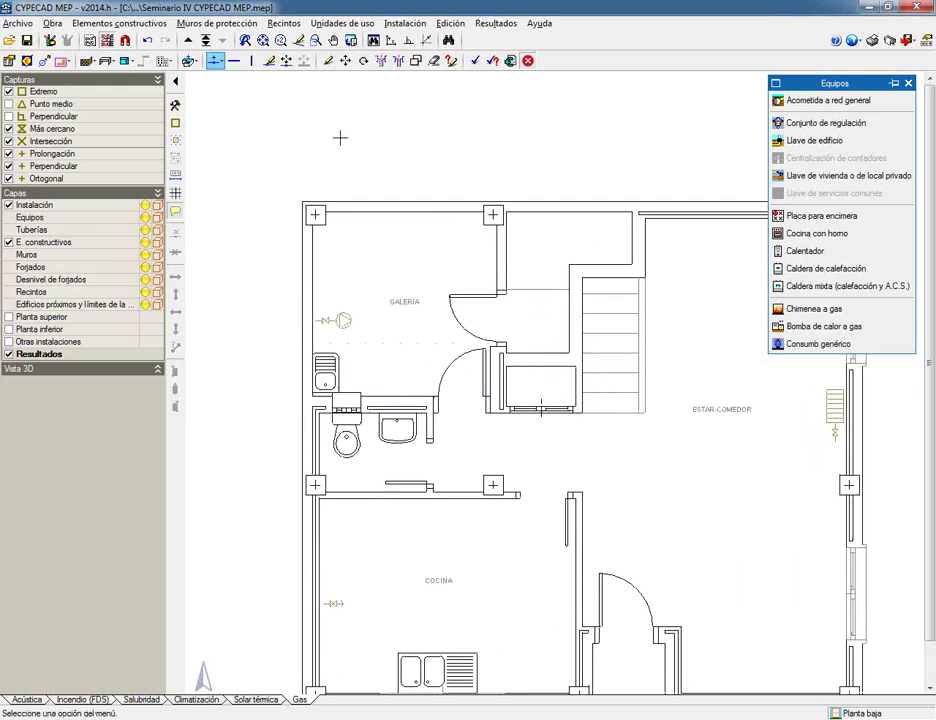
left_click(800, 100)
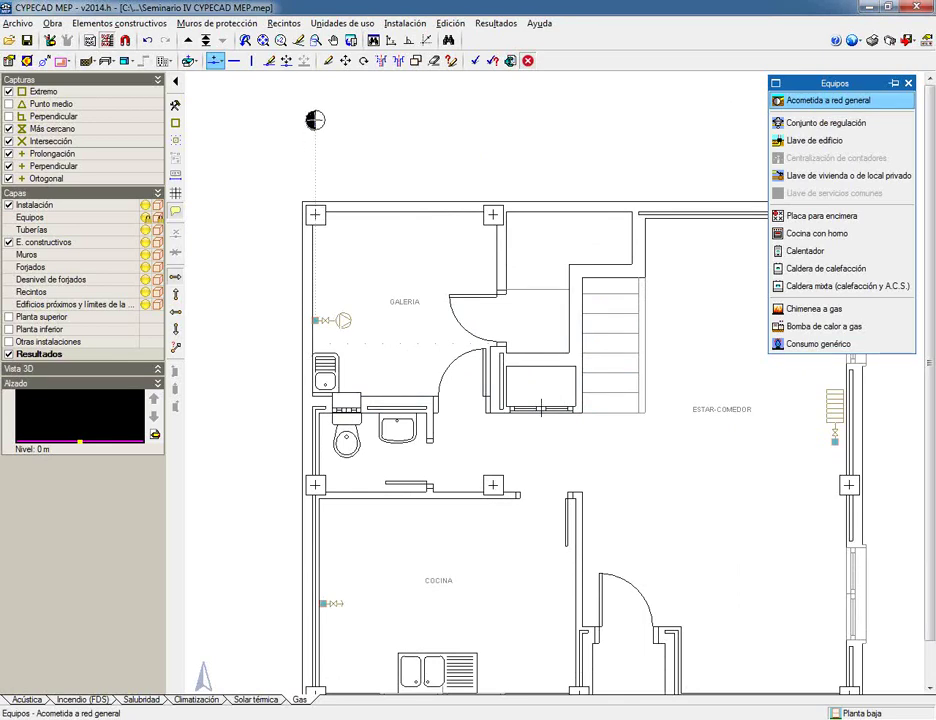
left_click(315, 120)
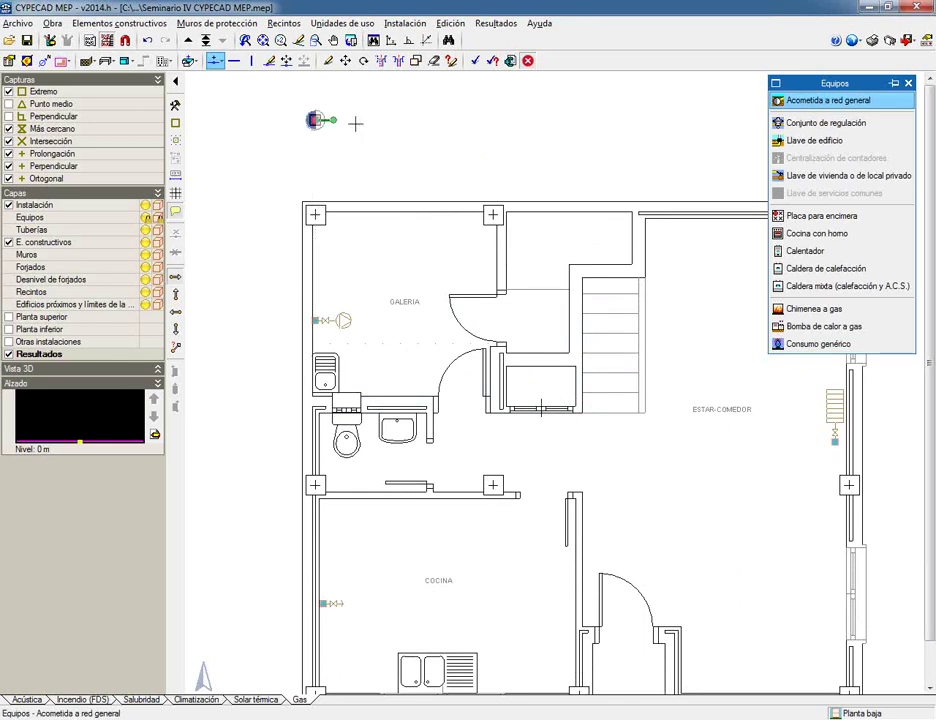
left_click(852, 123)
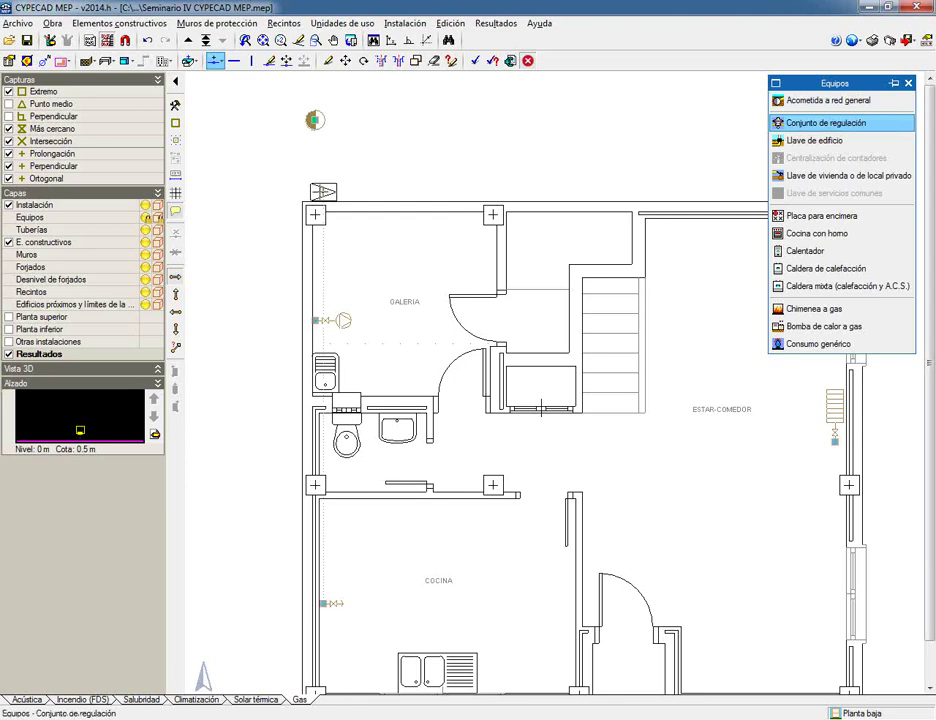
left_click(323, 190)
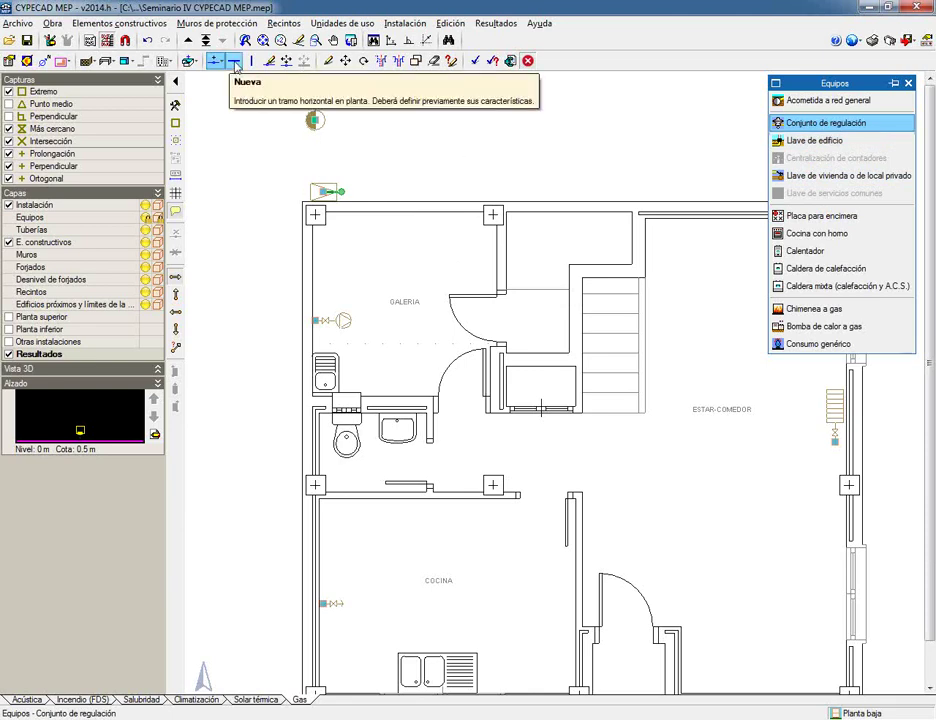
Draw a horizontal gas pipe from the Acometida a red general to the inlet of the Conjunto de regulación.
left_click(234, 63)
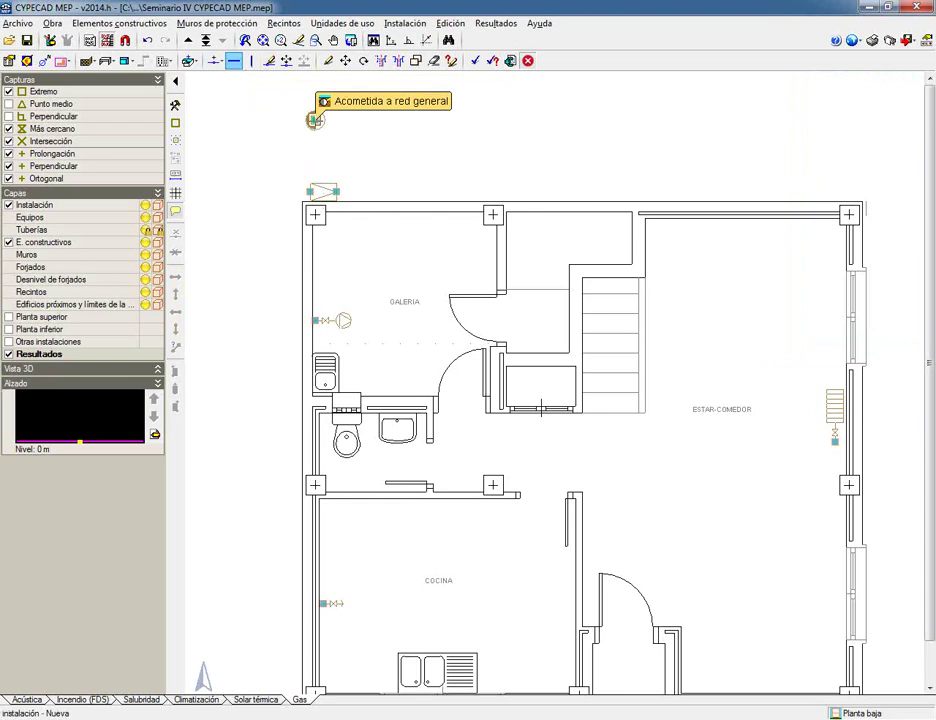
left_click(314, 120)
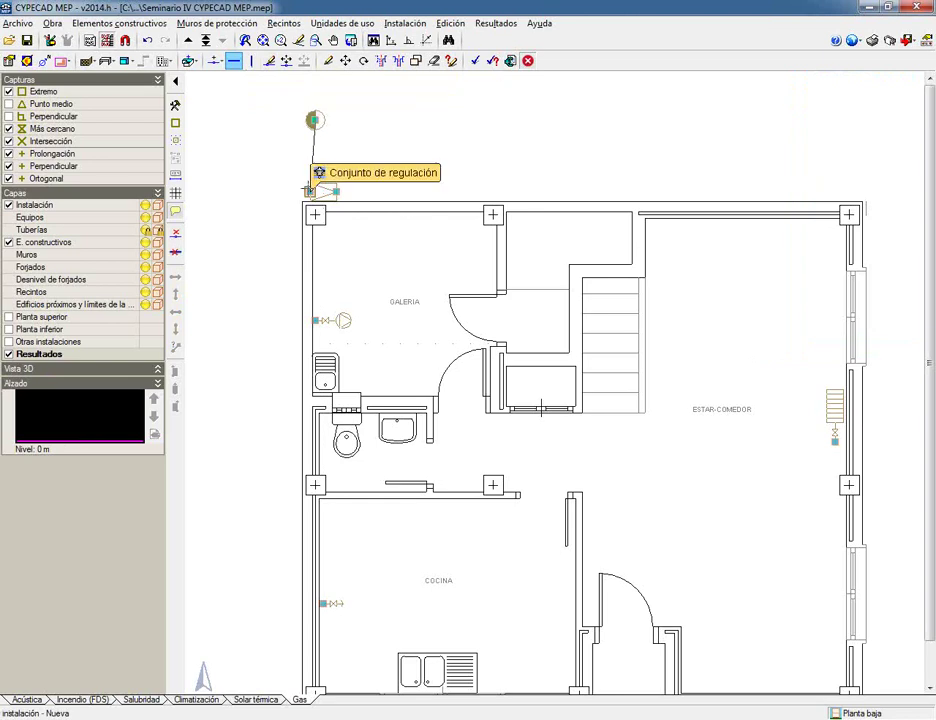
left_click(310, 190)
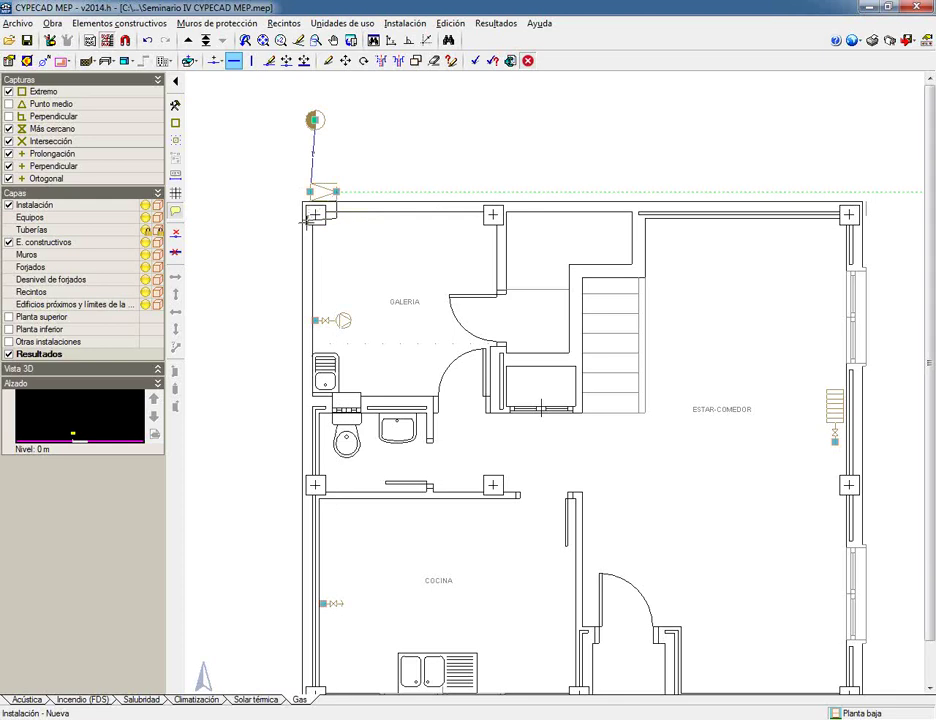
Run the gas pipe from the Conjunto de regulación along the exterior side wall to the Placa para encimera in the COCINA.
scroll(308, 400, "down", 5)
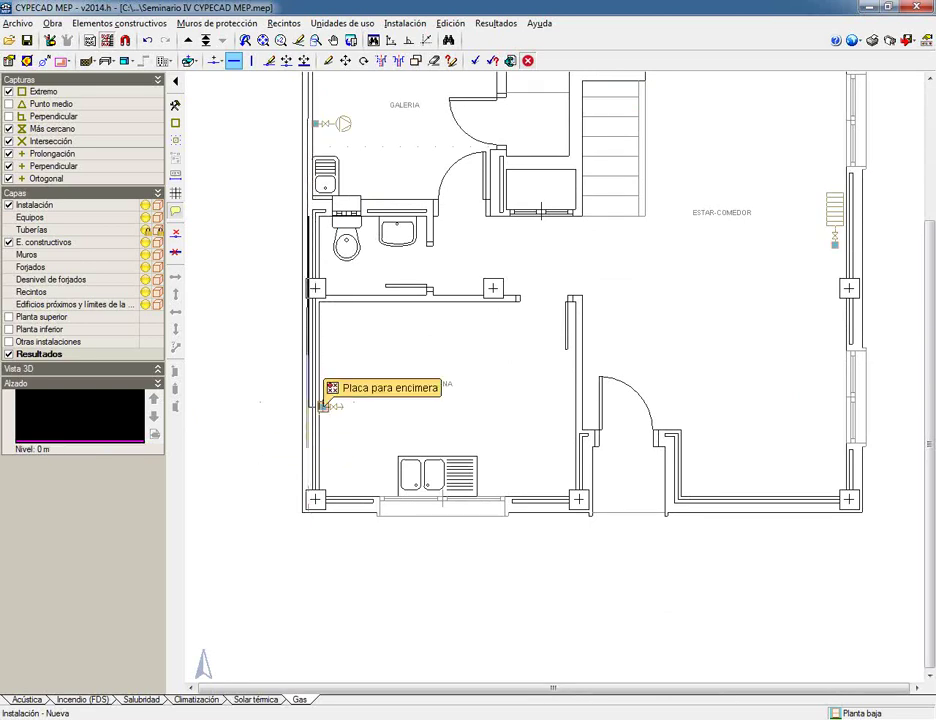
left_click(322, 405)
left_click(309, 209)
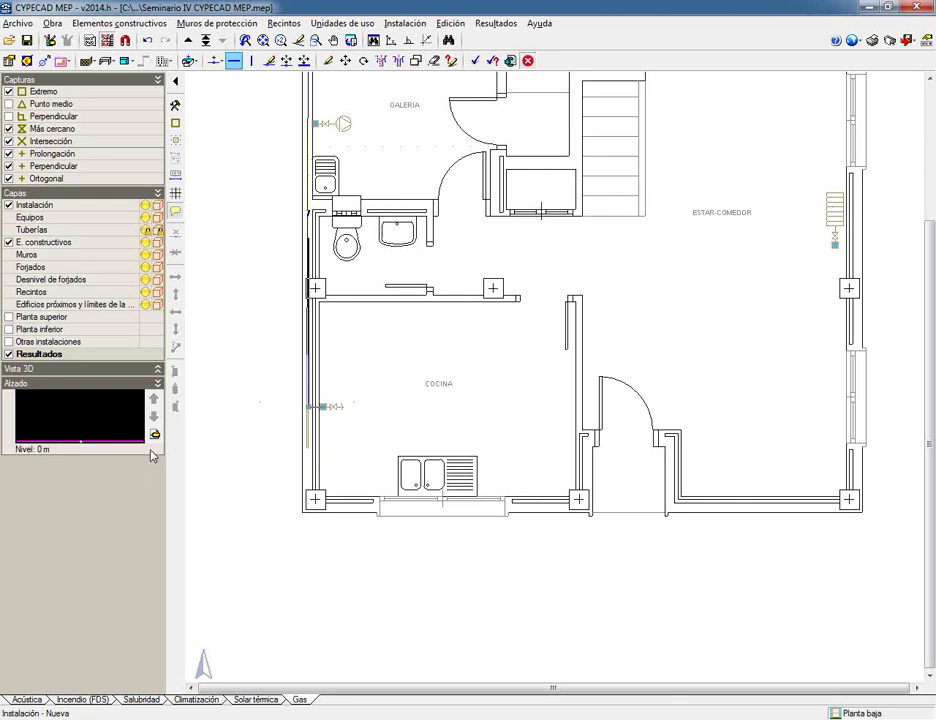
Add another drawing level referenced to Suelo with a height increment of 2.8 m for the next gas pipes.
left_click(154, 435)
left_click(276, 315)
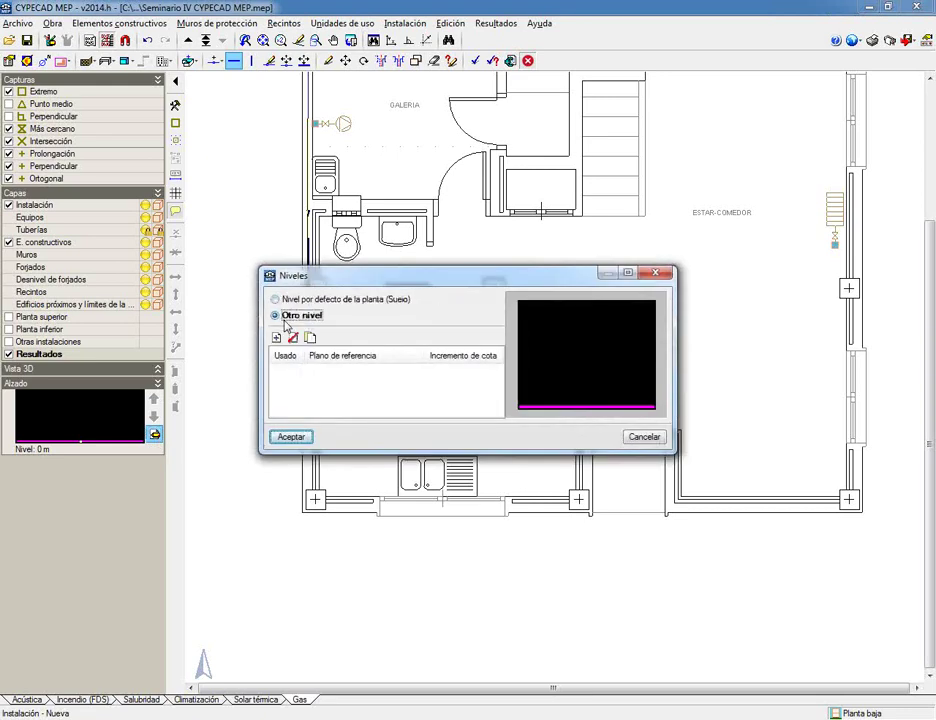
left_click(278, 339)
left_click(461, 376)
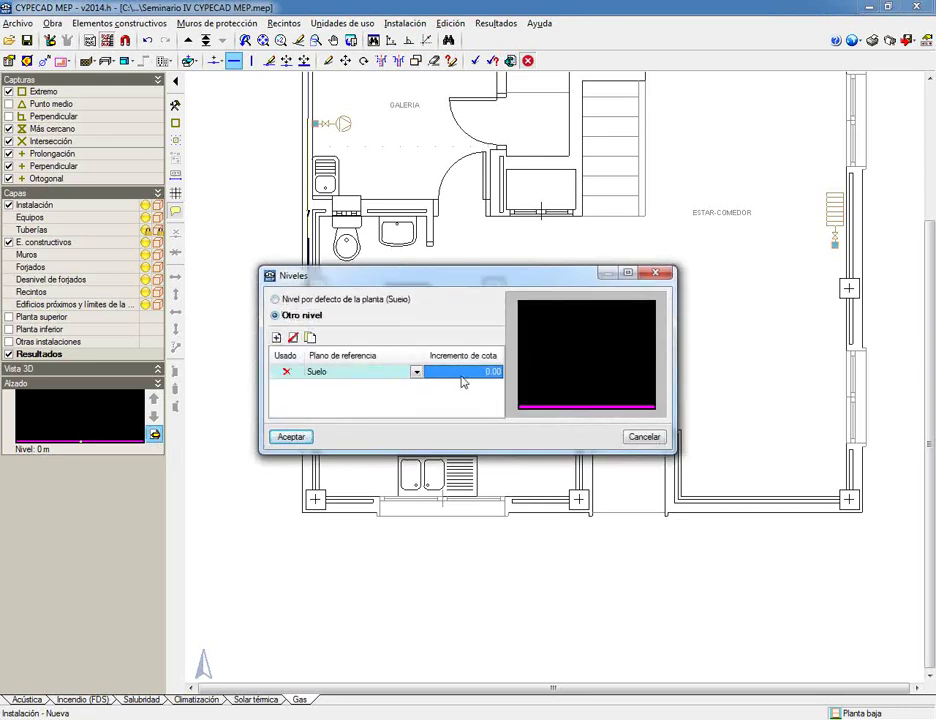
type("2.8")
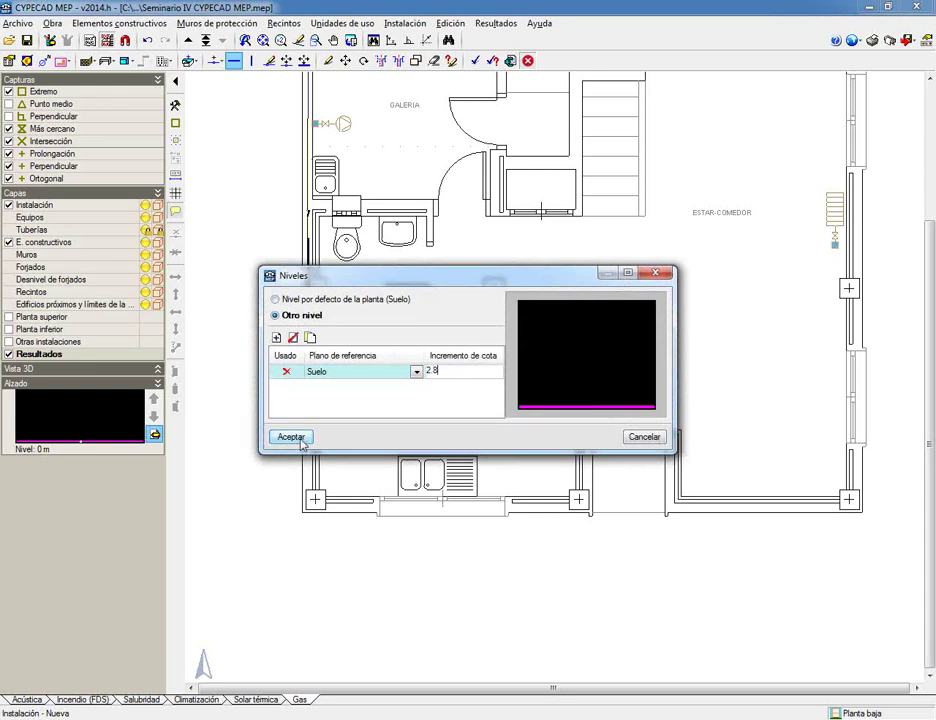
left_click(298, 437)
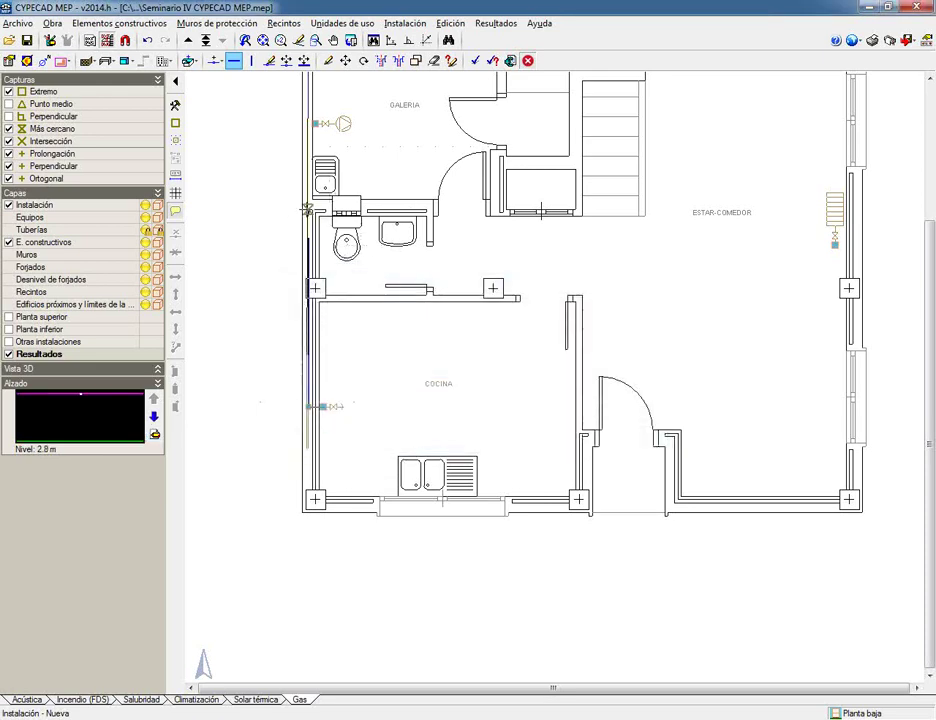
Run a horizontal gas pipe from the exterior side wall pipe across the floor to the Chimenea a gas in the ESTAR-COMEDOR.
left_click(307, 213)
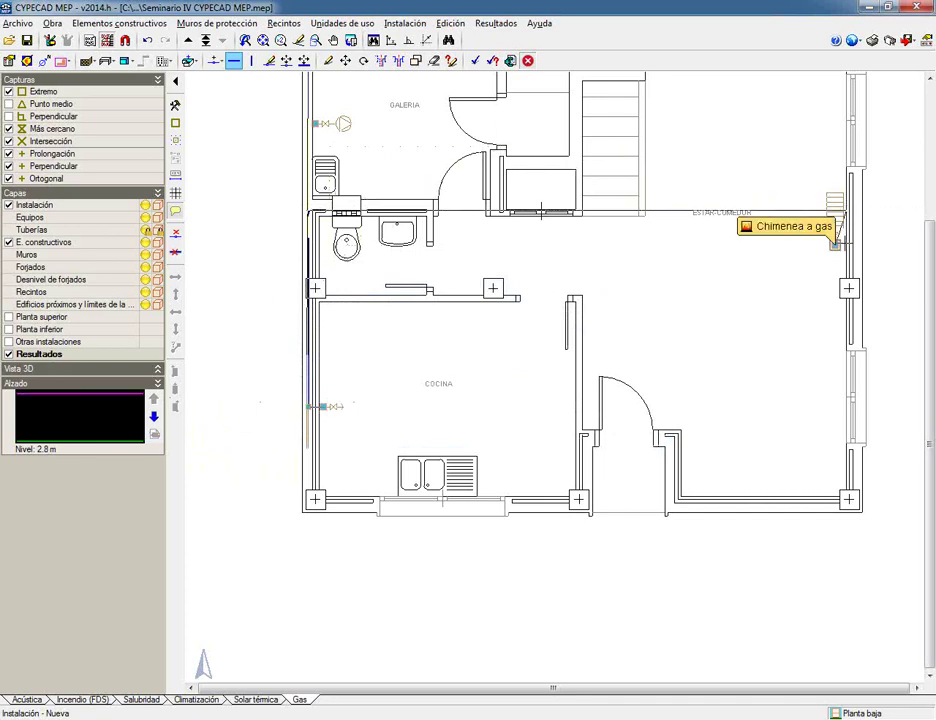
left_click(836, 242)
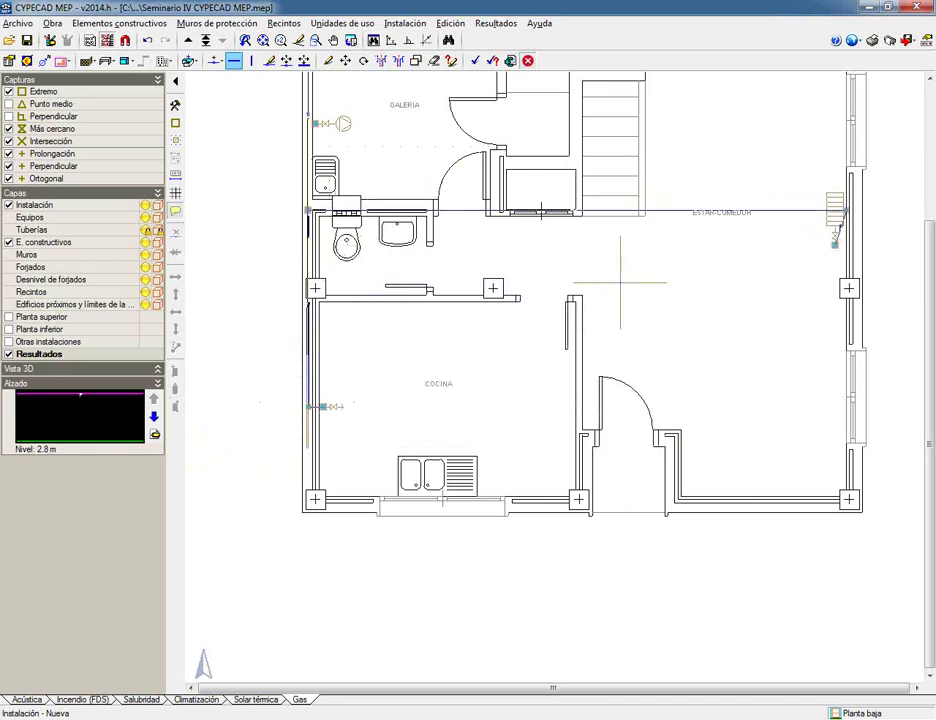
scroll(510, 408, "down", 3)
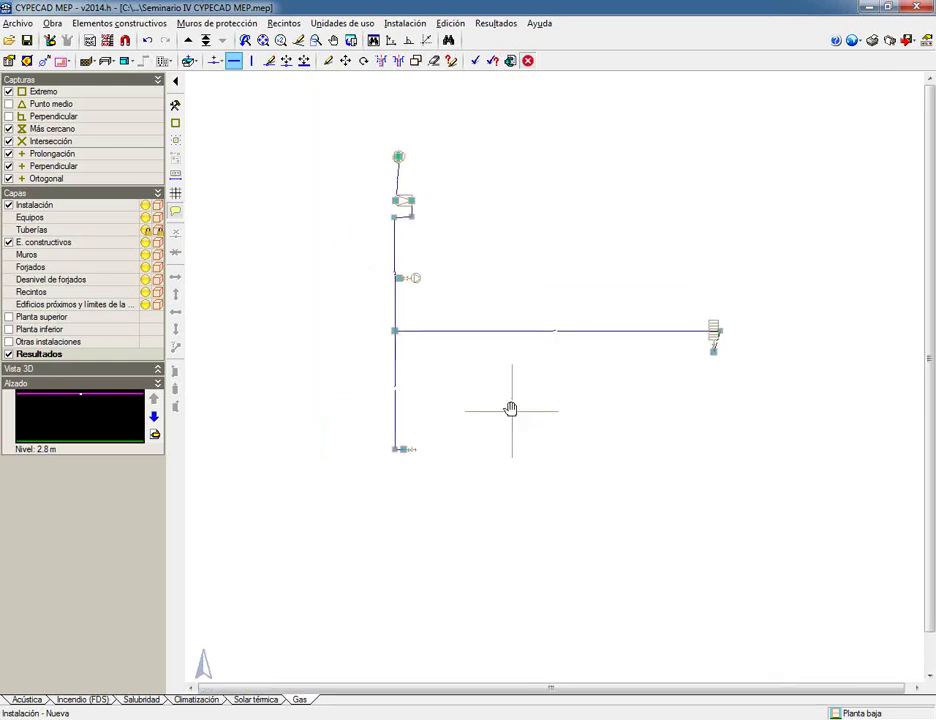
Calculate the gas installation and read the error reported for it.
left_click(477, 62)
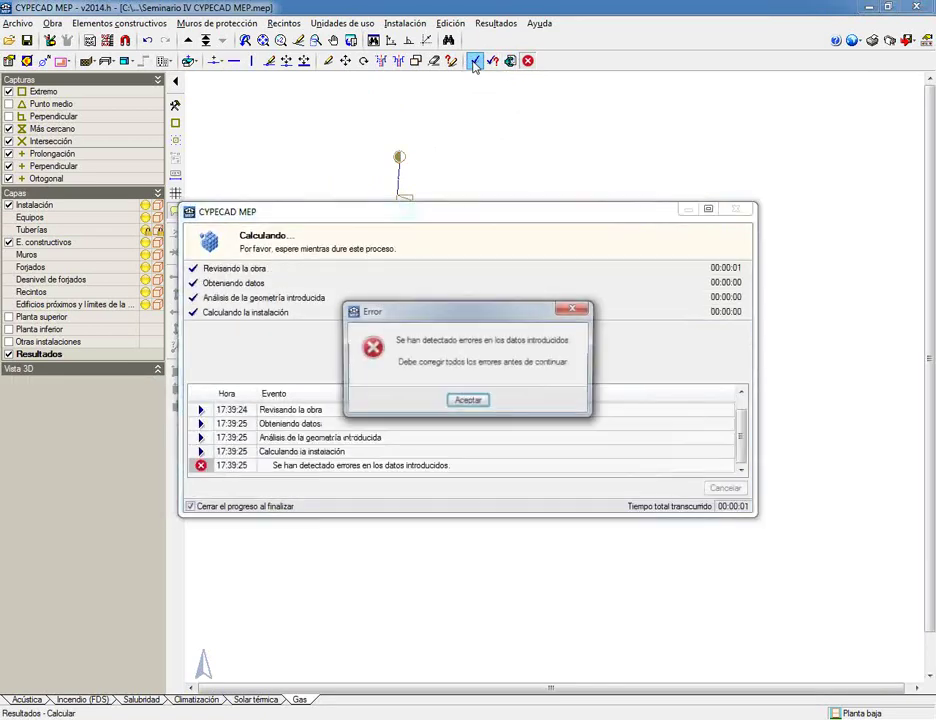
left_click(468, 400)
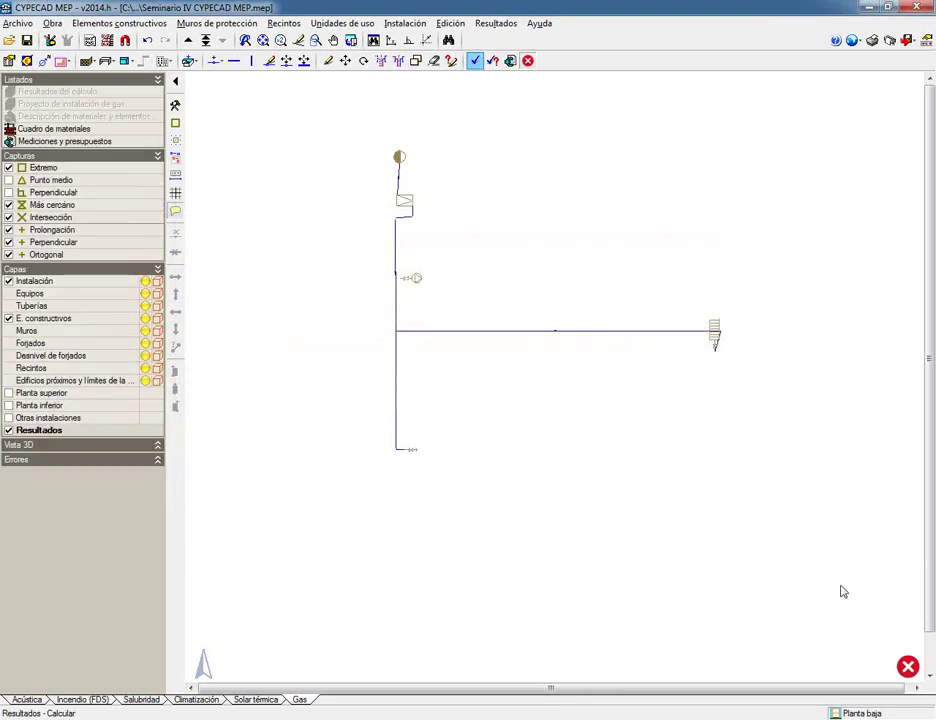
mouse_move(909, 670)
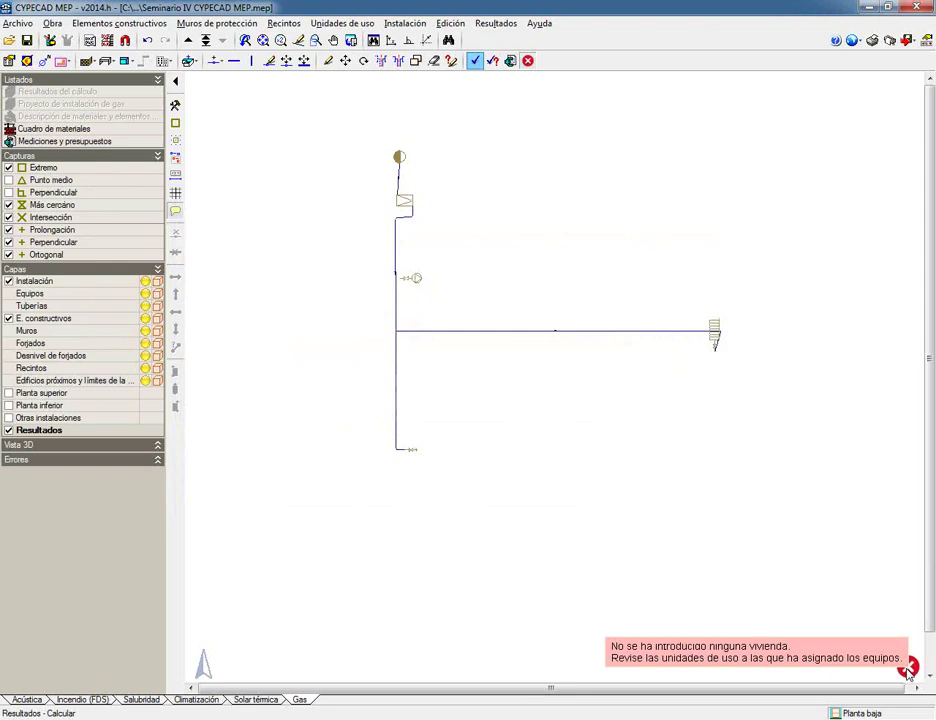
Place a Llave de vivienda o de local privado on the pipe corner just below the Conjunto de regulación.
left_click(215, 60)
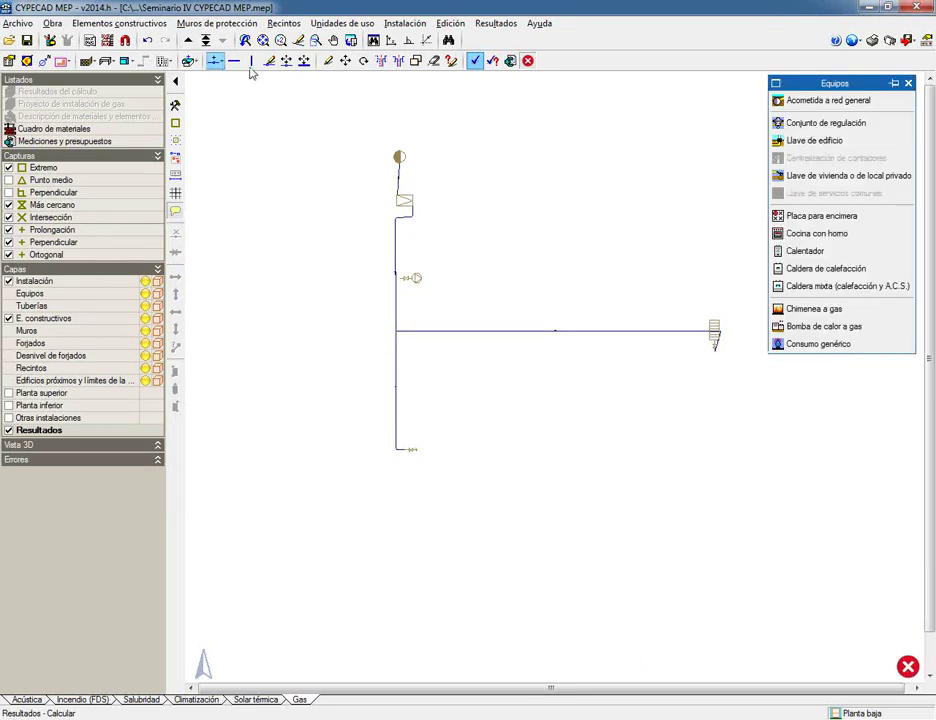
left_click(829, 177)
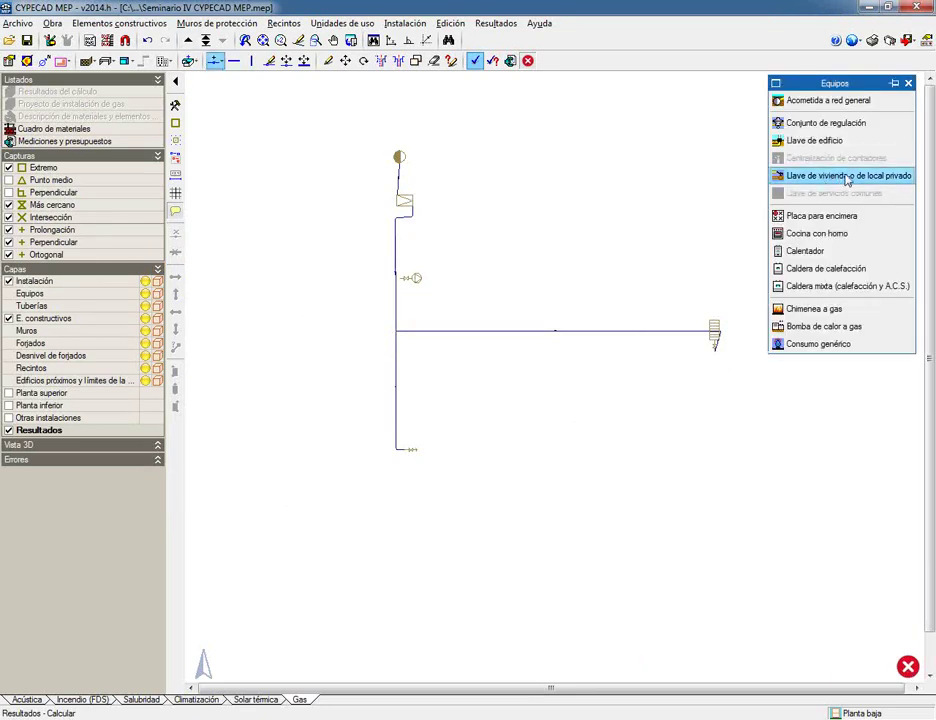
scroll(362, 246, "up", 3)
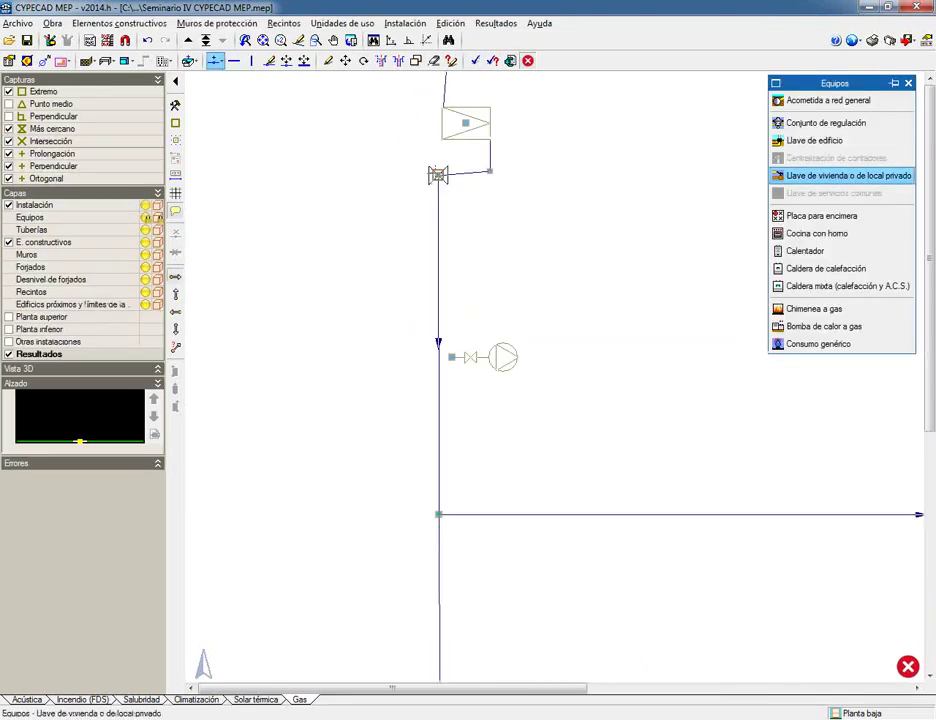
left_click(437, 175)
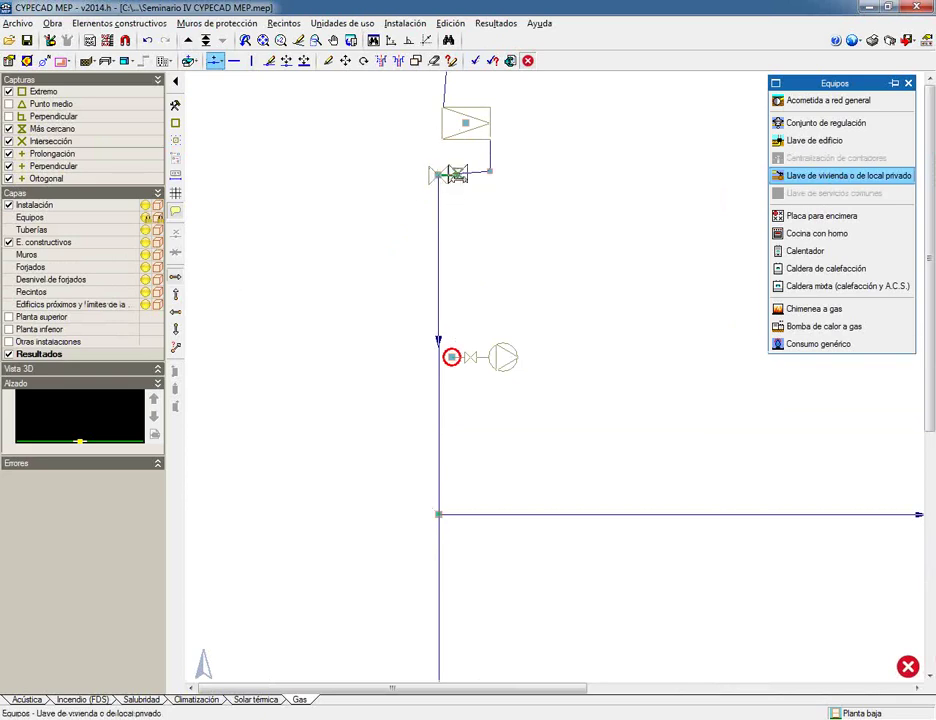
Reset the drawing level to the floor's default Suelo level and connect the Caldera de calefacción to the side wall gas pipe.
scroll(455, 385, "up", 3)
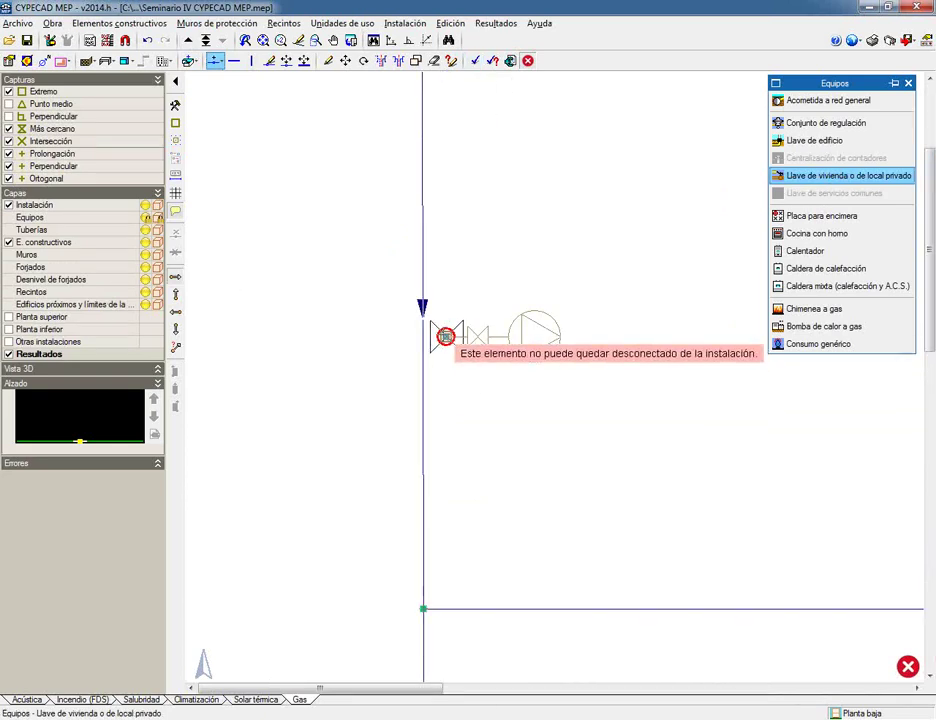
left_click(233, 61)
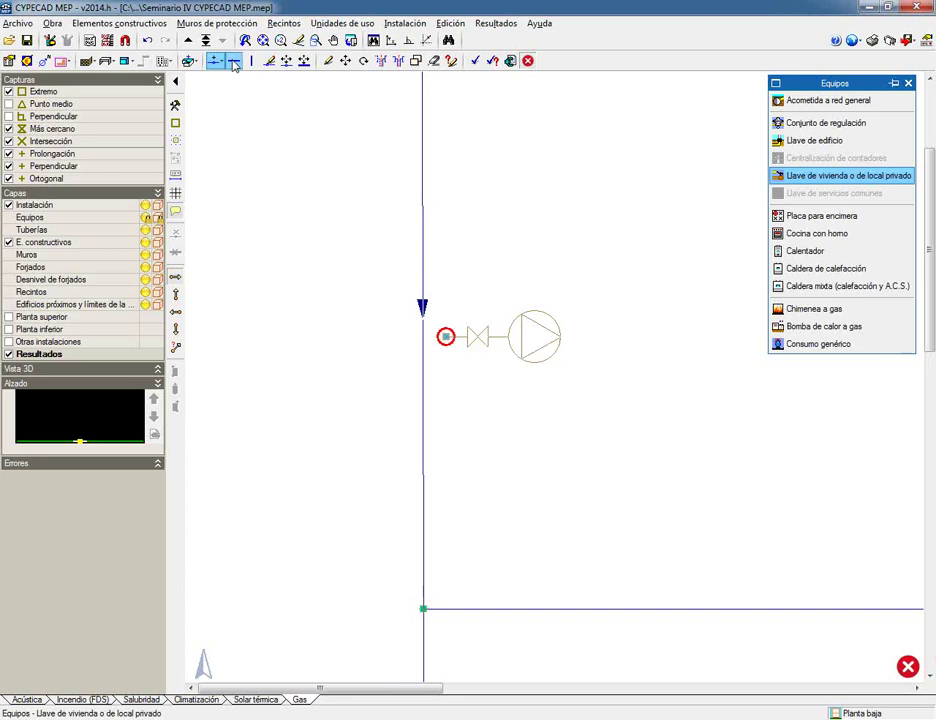
left_click(263, 379)
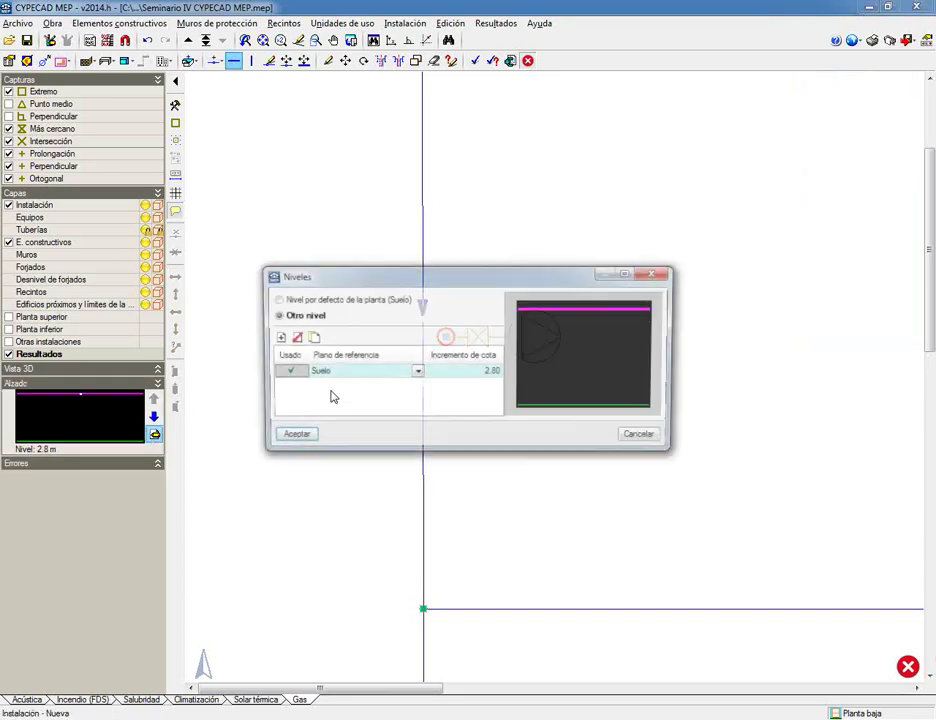
left_click(300, 437)
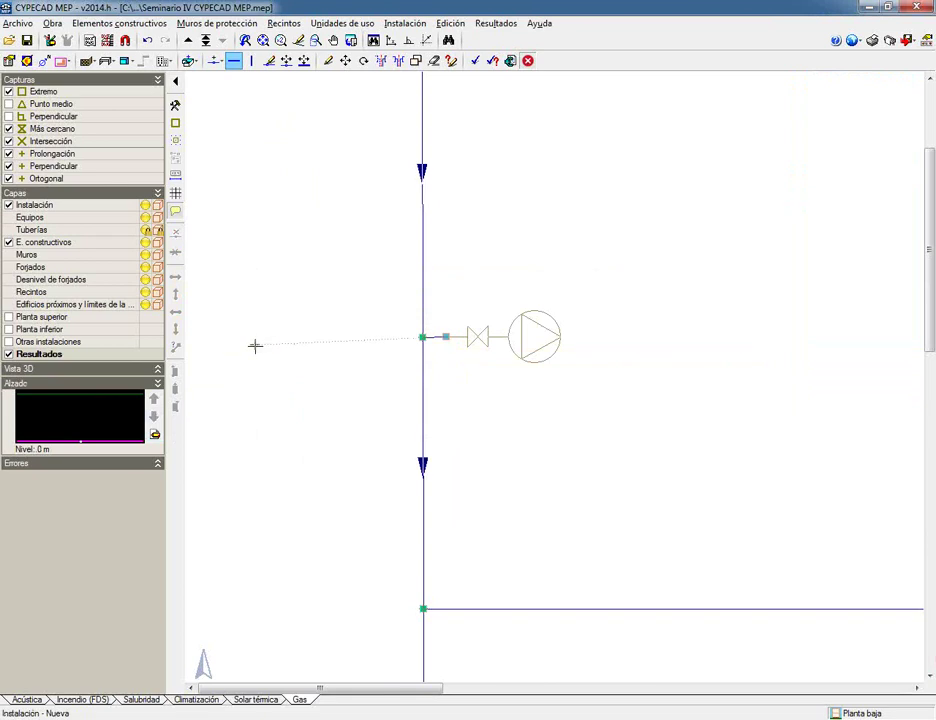
Recalculate the gas installation and check the length, level, diameter and flow of the pipe segments on the plan.
scroll(254, 347, "down", 3)
left_click(475, 61)
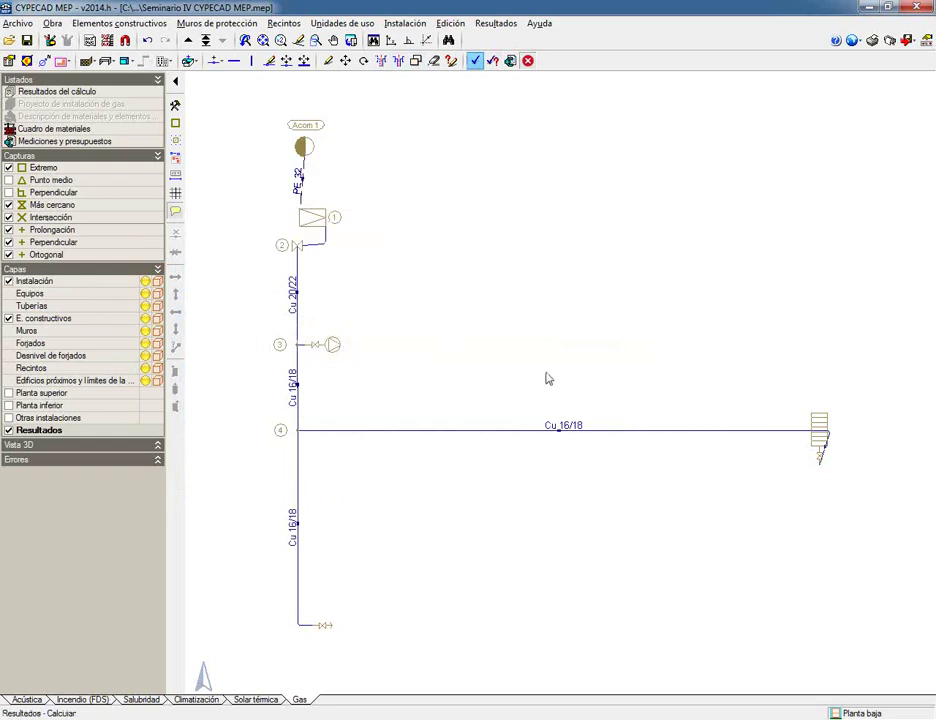
scroll(305, 403, "up", 2)
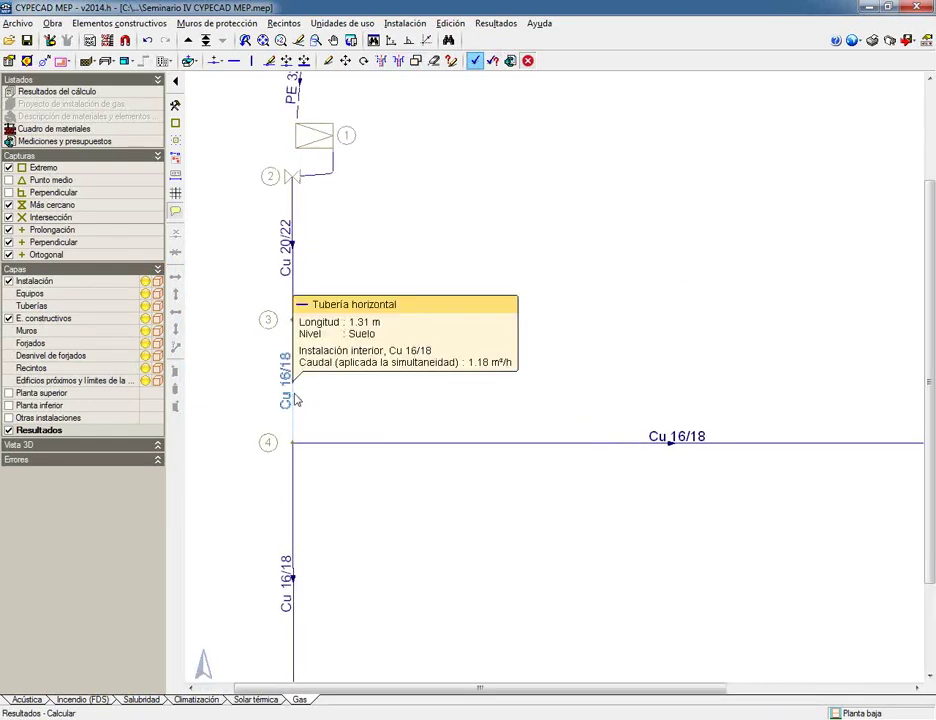
mouse_move(288, 266)
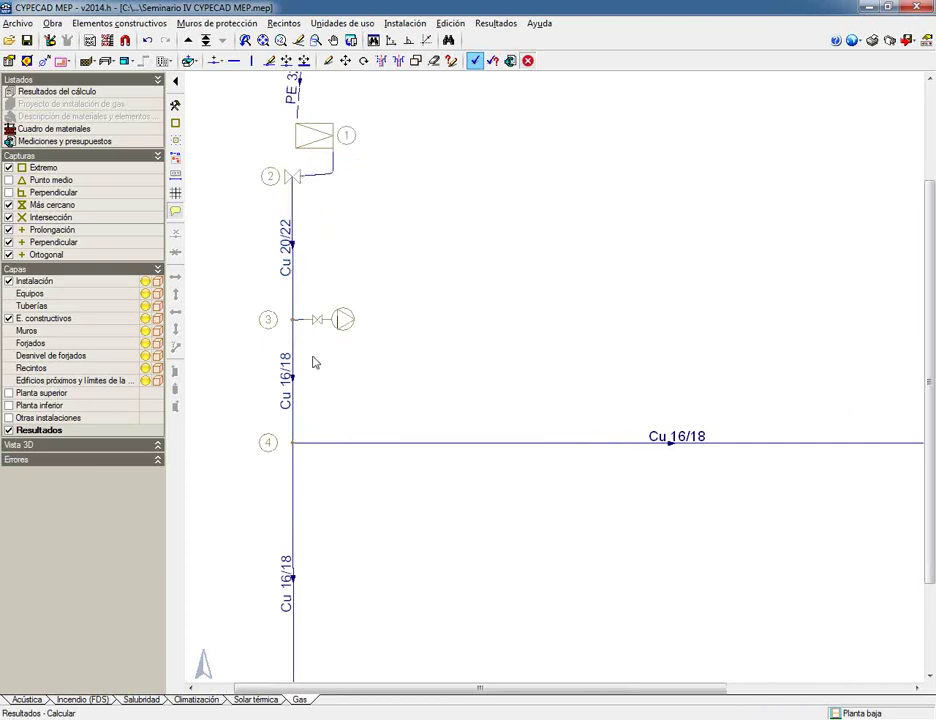
scroll(324, 299, "down", 2)
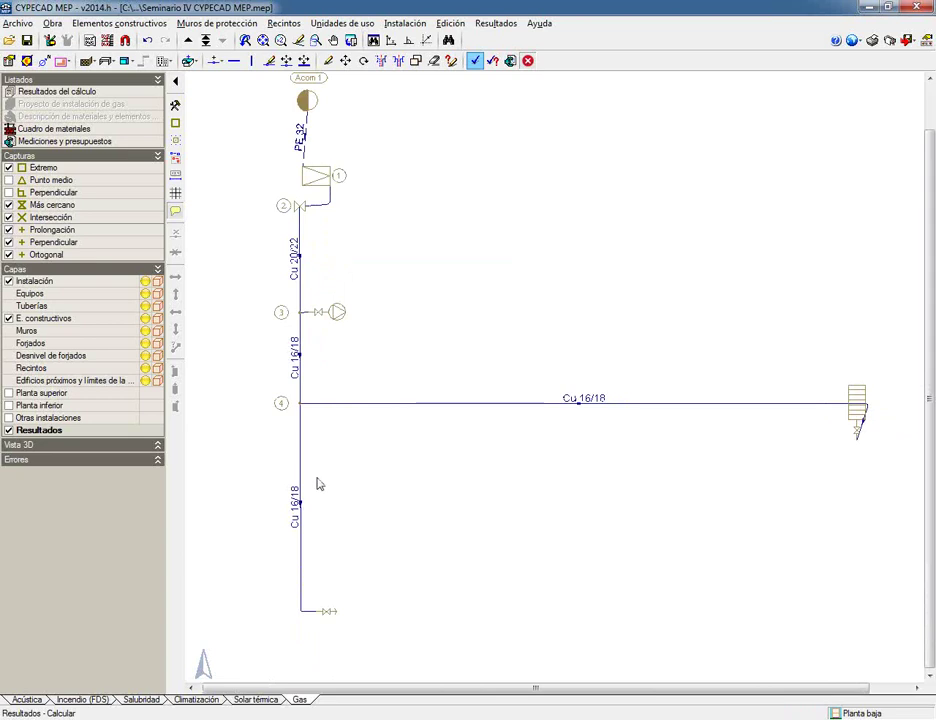
mouse_move(305, 498)
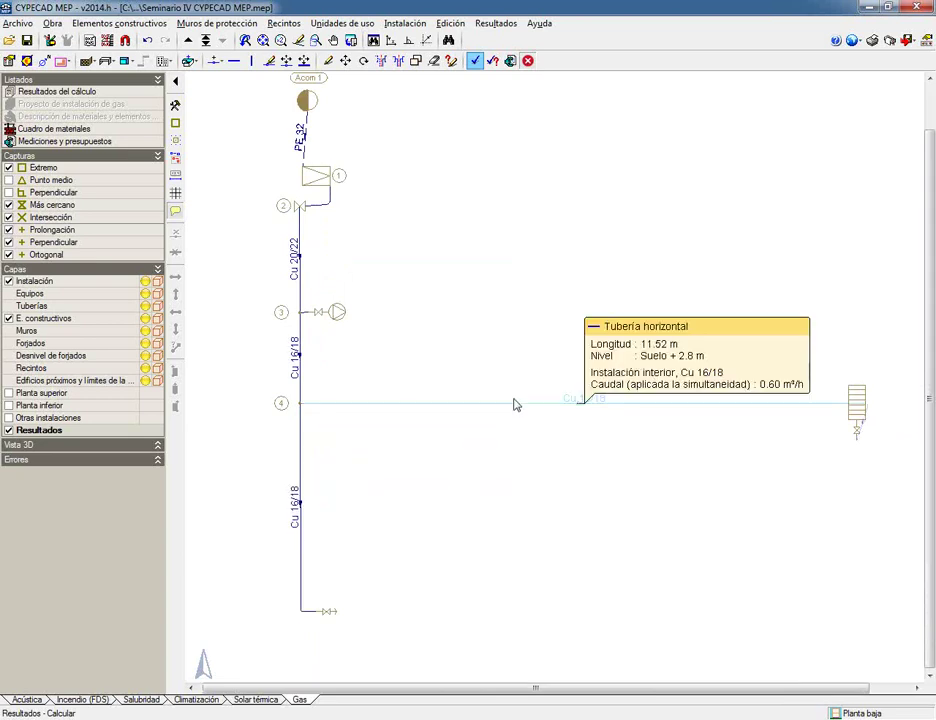
mouse_move(305, 100)
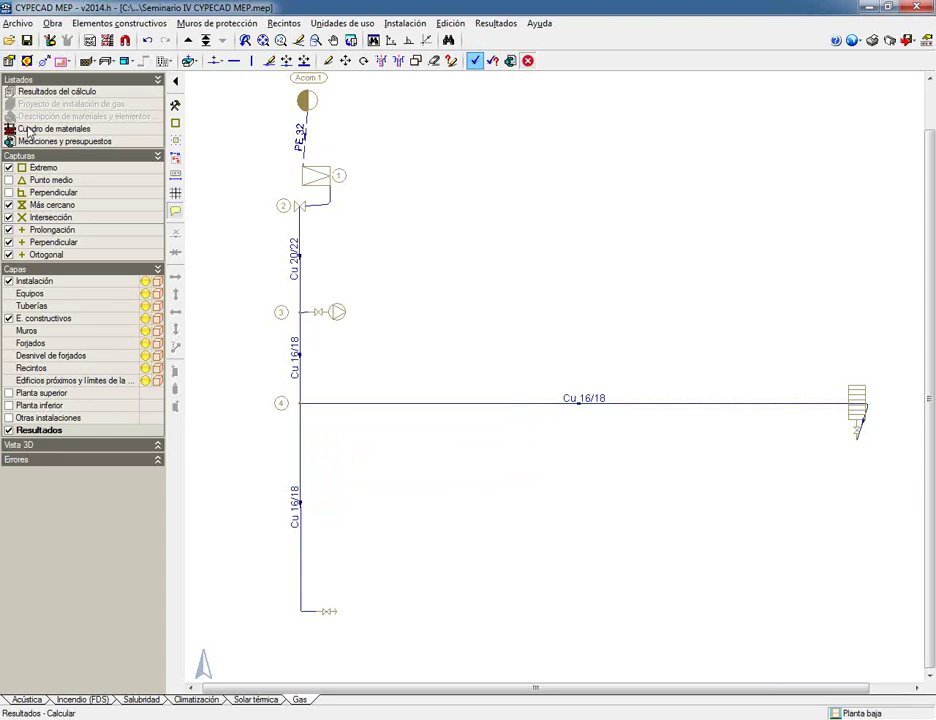
Review the flow, velocity, pressure, pressure drop and DN columns in the Resultados del cálculo report, and close it.
left_click(27, 62)
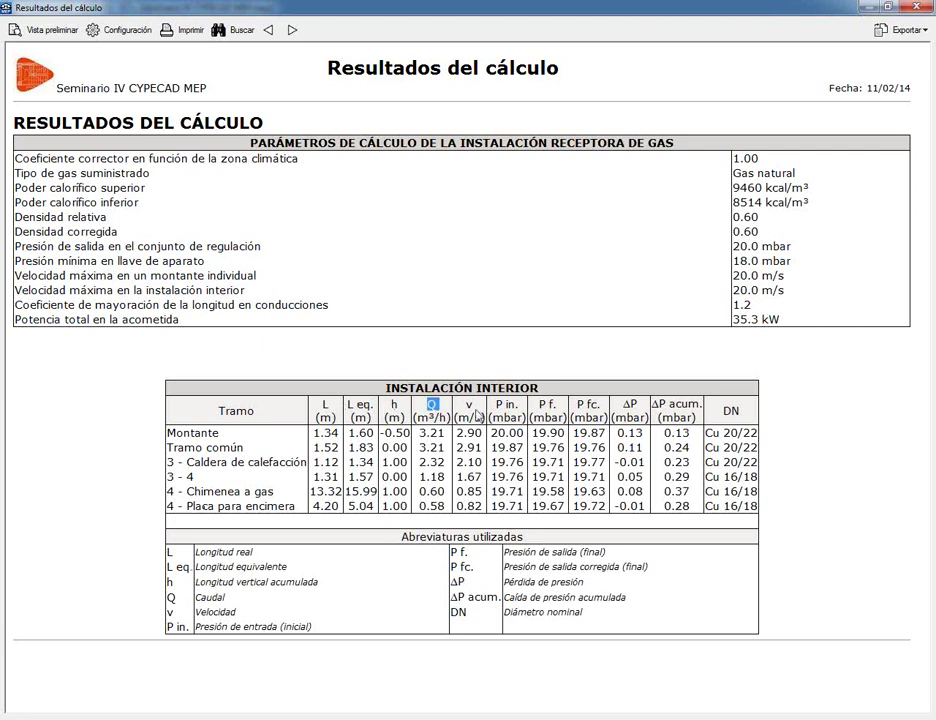
left_click_drag(495, 404, 504, 404)
left_click_drag(530, 404, 641, 405)
left_click_drag(652, 404, 700, 405)
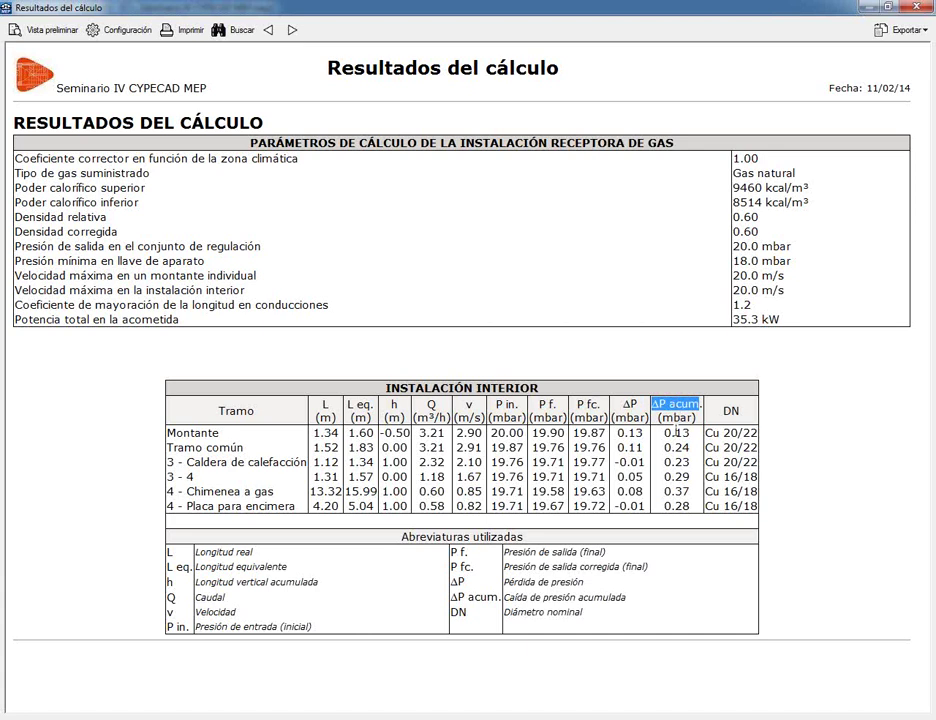
left_click_drag(723, 410, 740, 411)
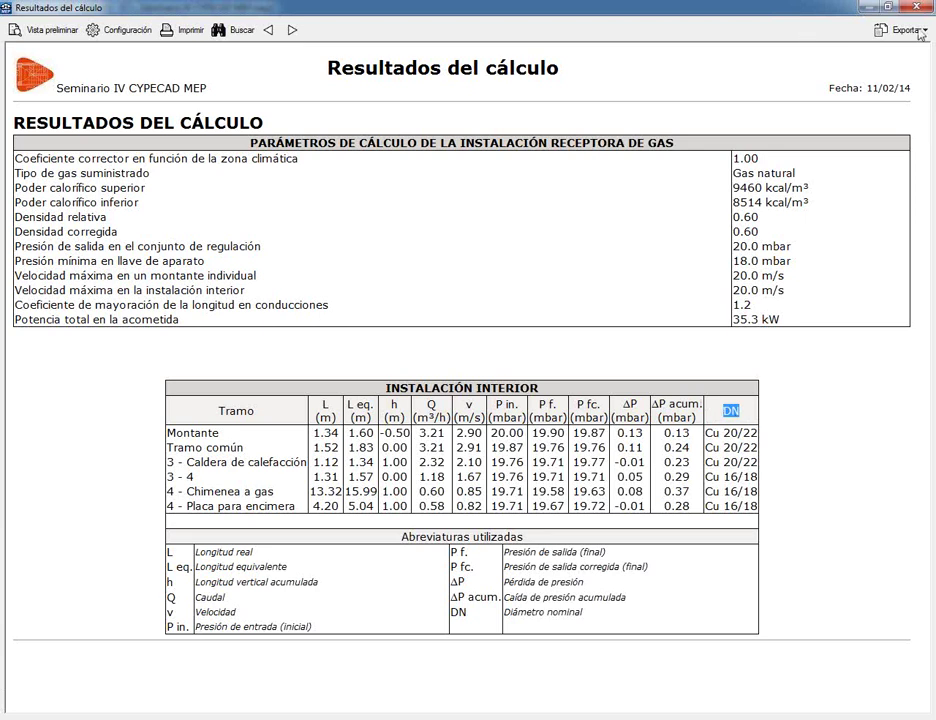
left_click(917, 8)
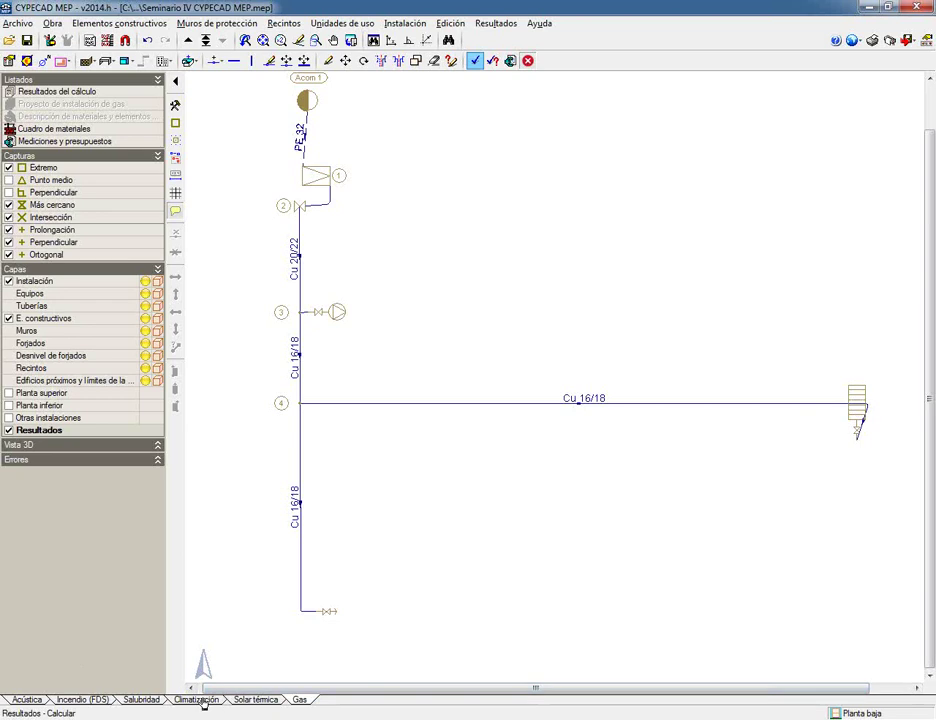
Switch to the Salubridad installation and show the ground floor plan template behind it.
left_click(142, 700)
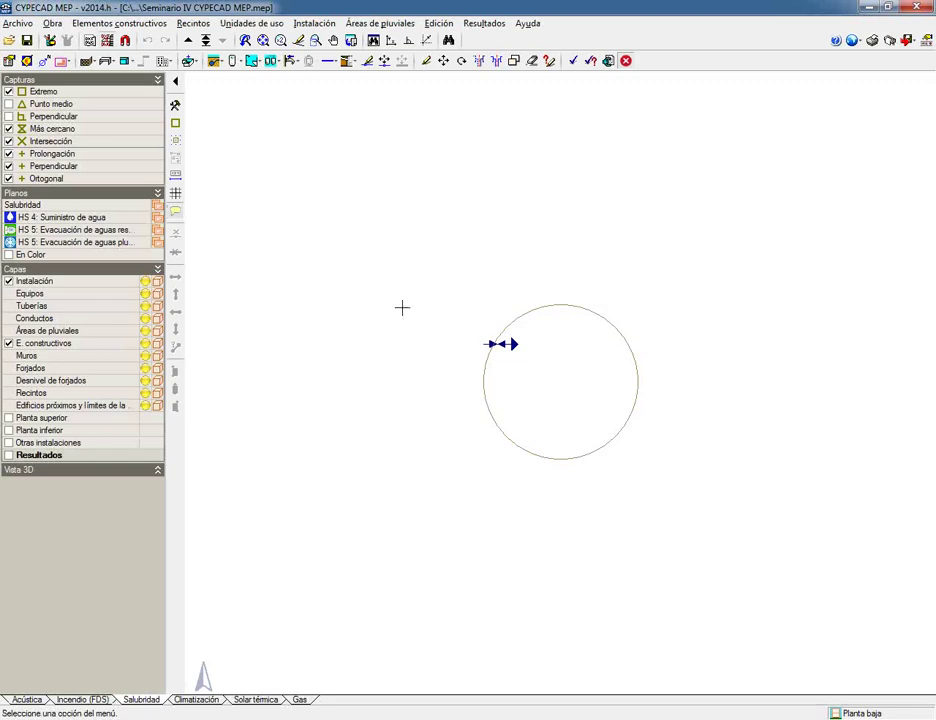
left_click(108, 41)
left_click(413, 347)
left_click(413, 333)
left_click(413, 347)
left_click(410, 420)
scroll(446, 446, "down", 3)
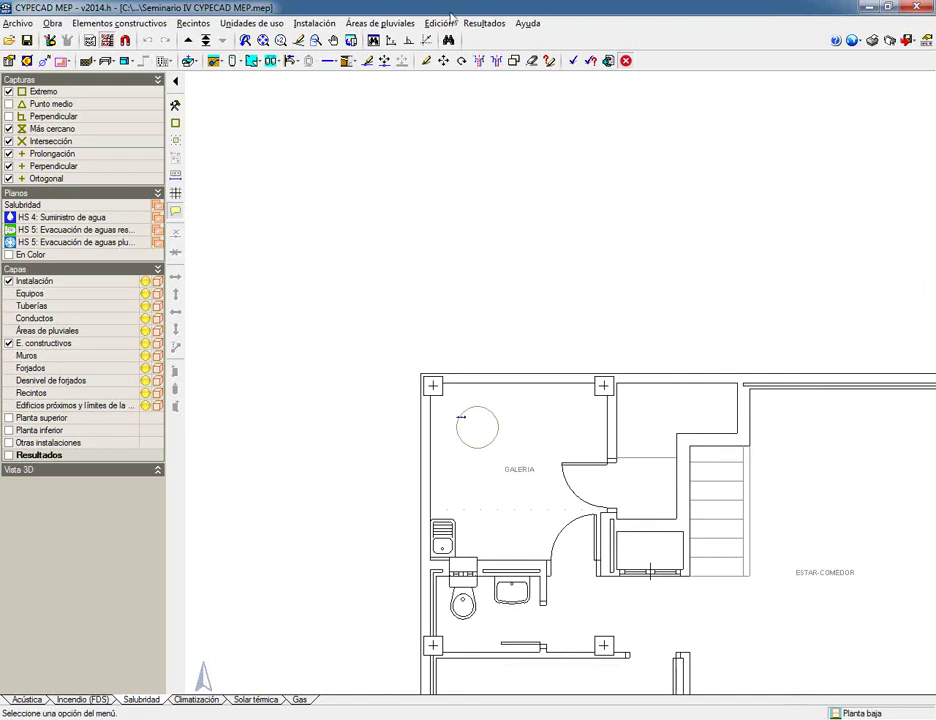
Compare the two HS 4 flow simultaneity criteria in the general data and accept Según UNE 149201 (recomendado).
left_click(52, 23)
left_click(66, 72)
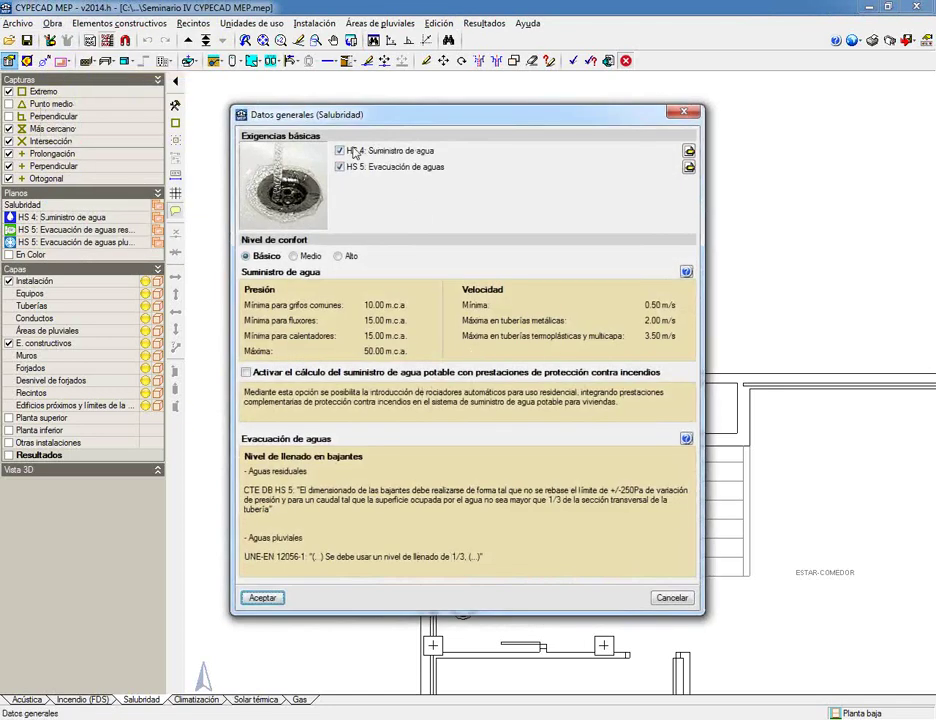
left_click(689, 150)
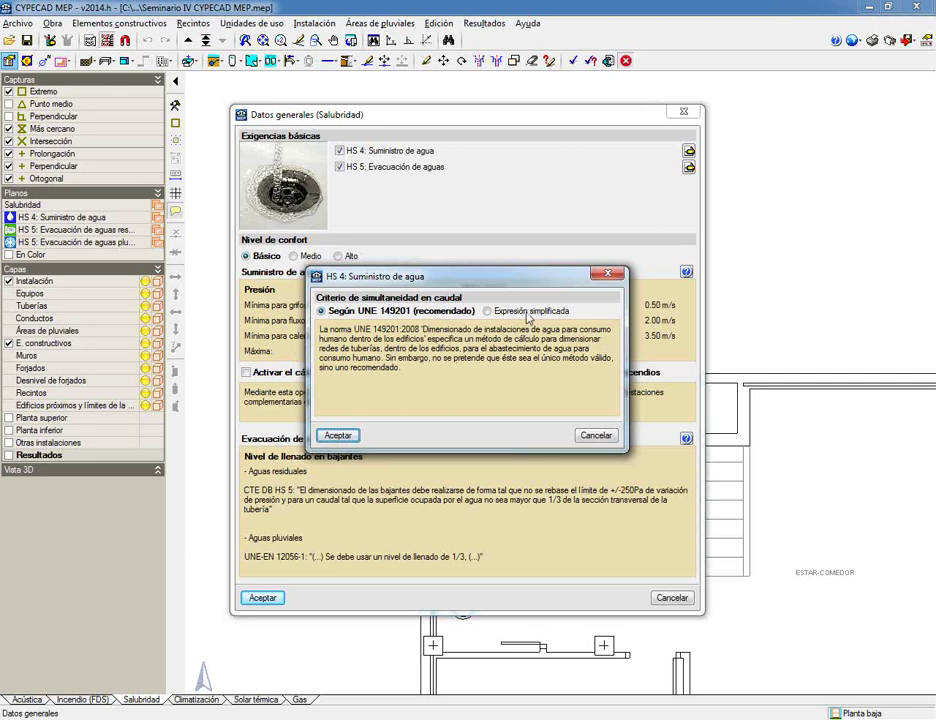
left_click(490, 311)
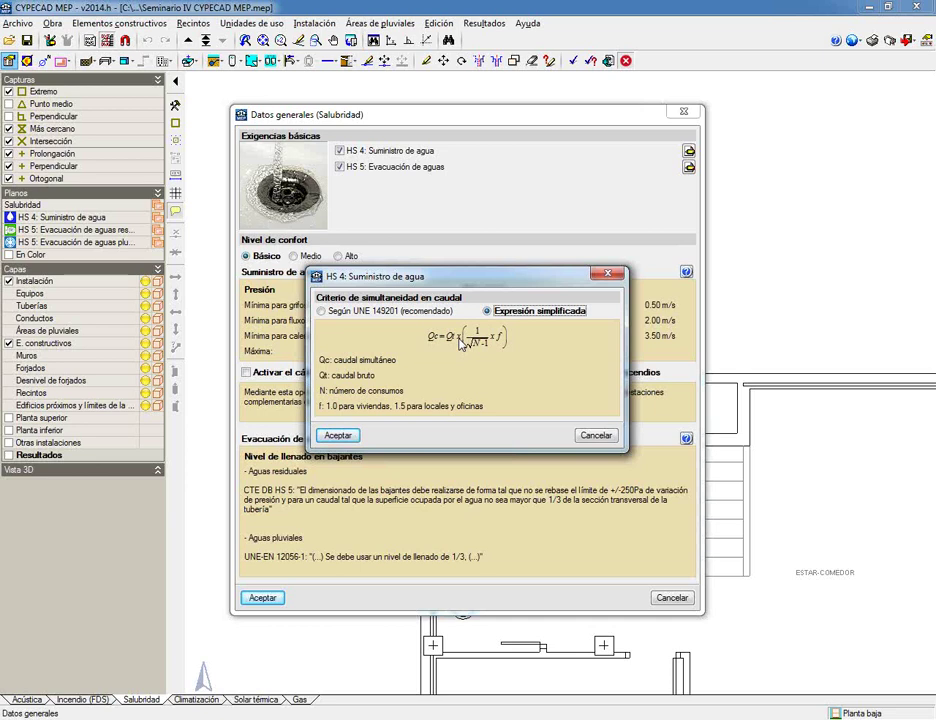
left_click(387, 313)
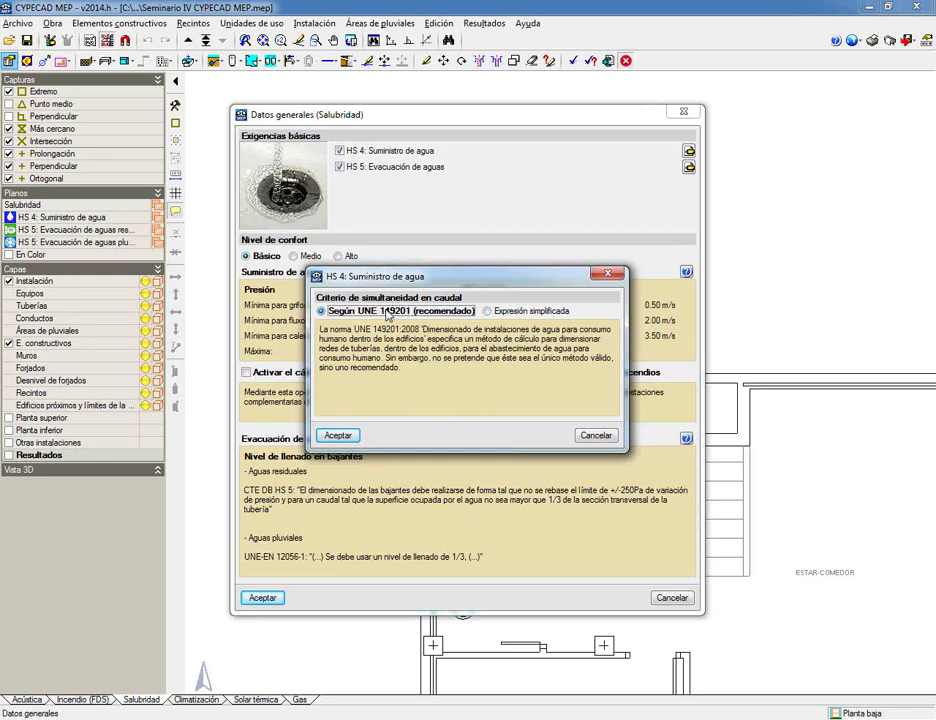
left_click(527, 312)
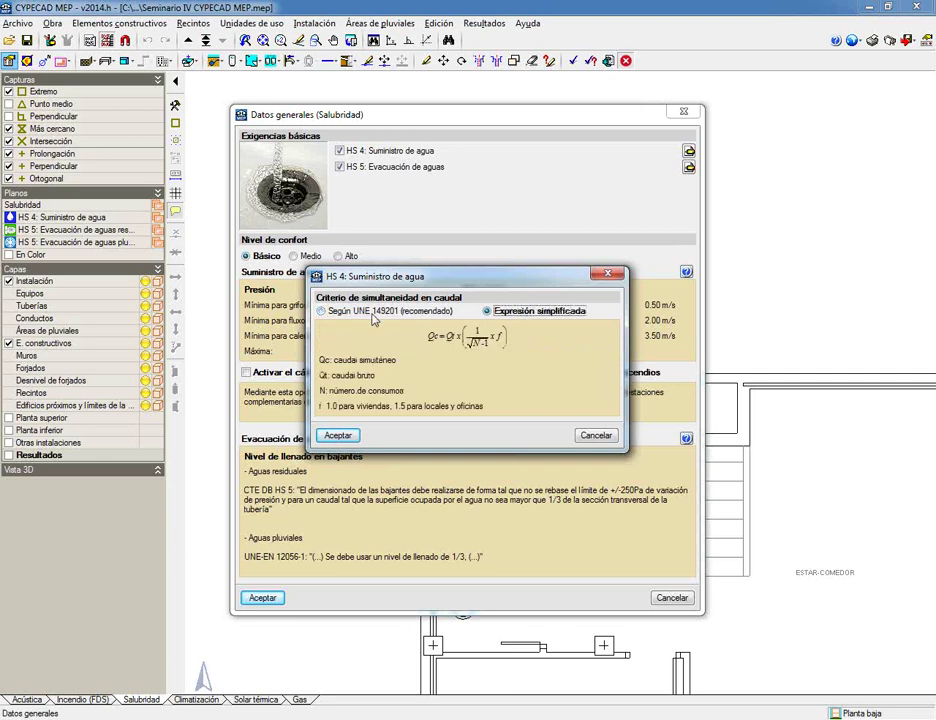
left_click(370, 312)
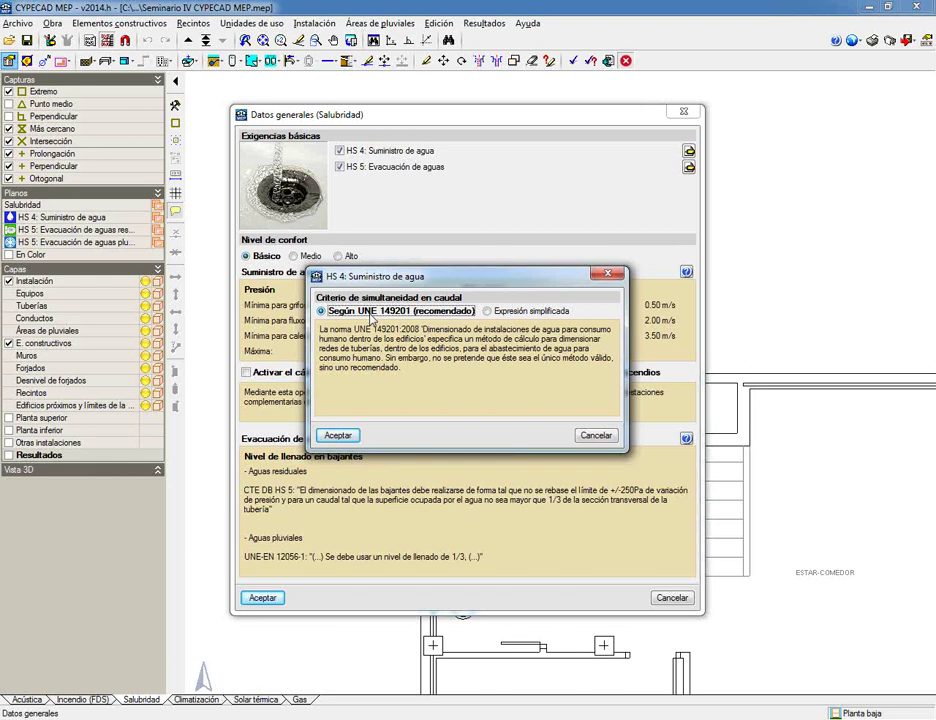
left_click(355, 437)
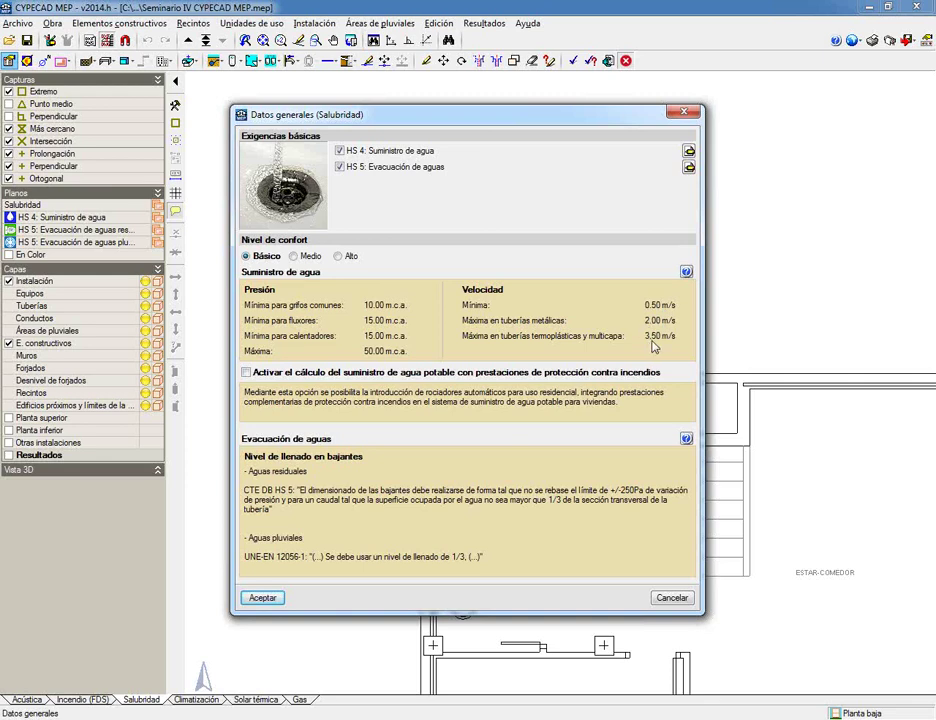
Compare the Medio and Alto comfort levels, keep Básico, disable HS 5: Evacuación de aguas, and accept the general data.
left_click(294, 257)
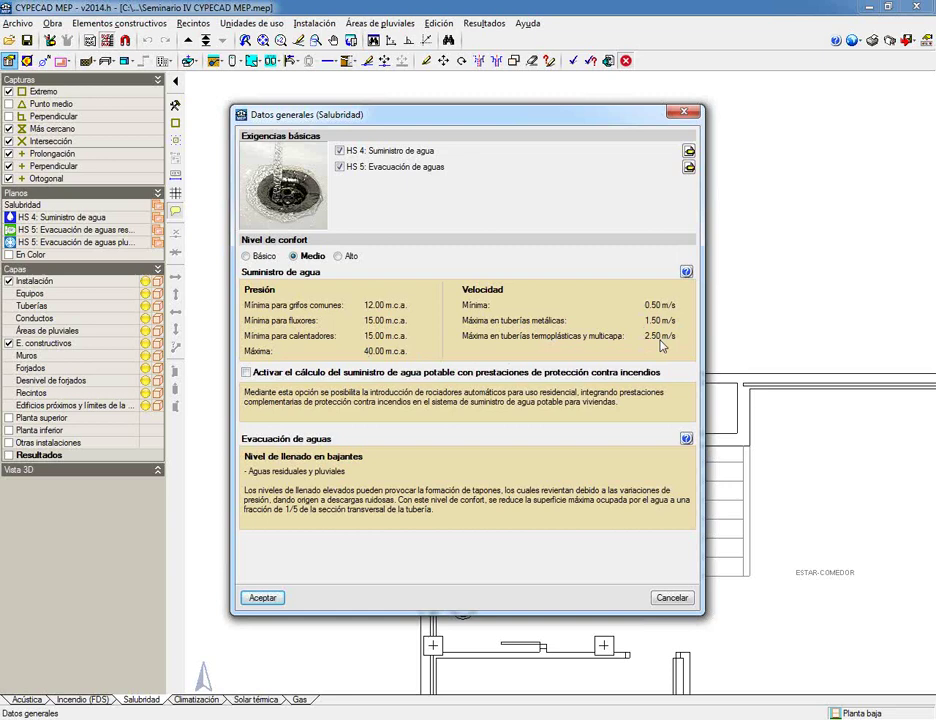
left_click(340, 256)
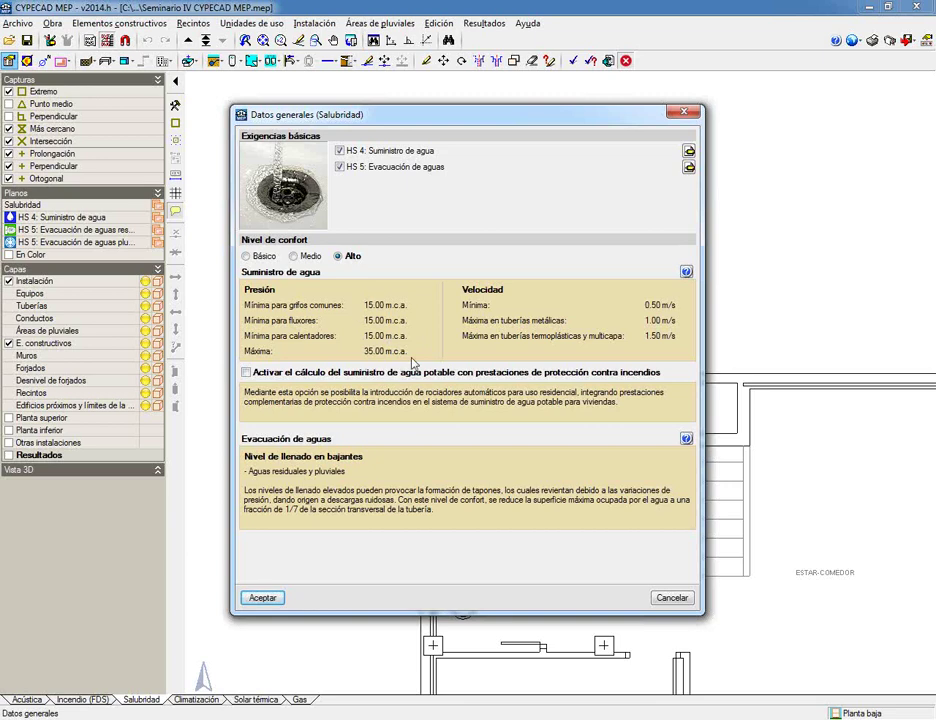
left_click(262, 257)
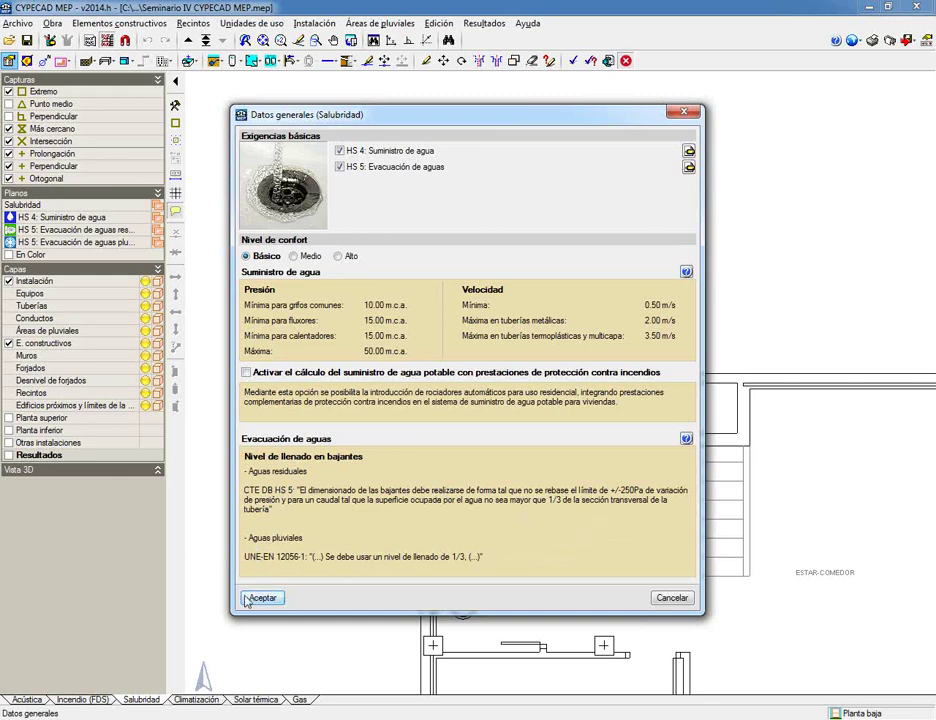
left_click(340, 167)
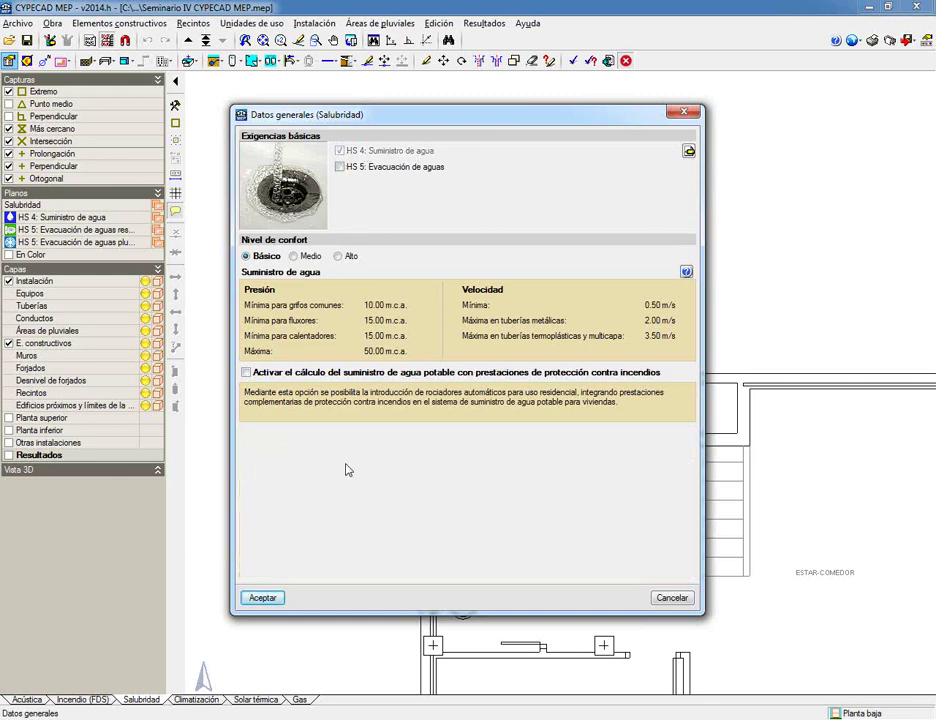
left_click(261, 598)
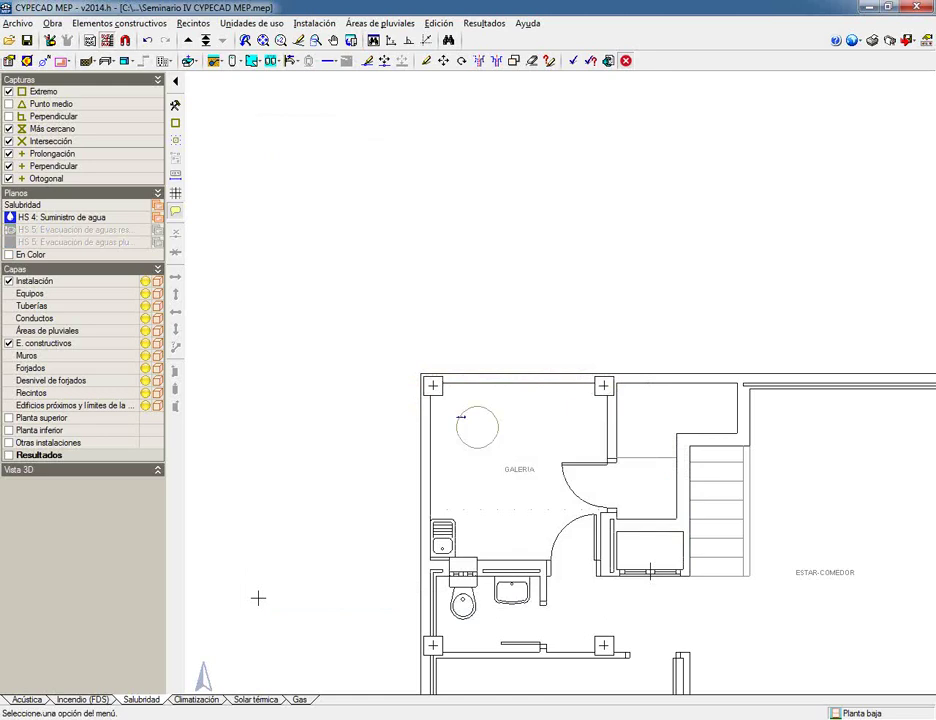
Place a domestic Lavabo pequeño, oriented downwards on the plan, on the tap point of the small bathroom's washbasin.
scroll(251, 597, "down", 3)
middle_click_drag(251, 597, 251, 265)
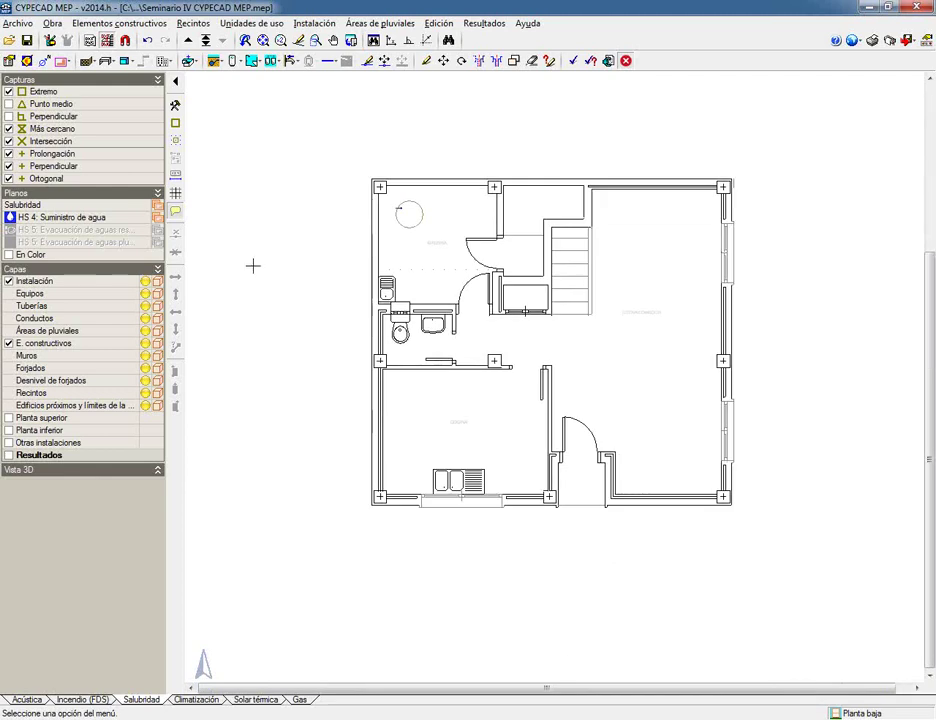
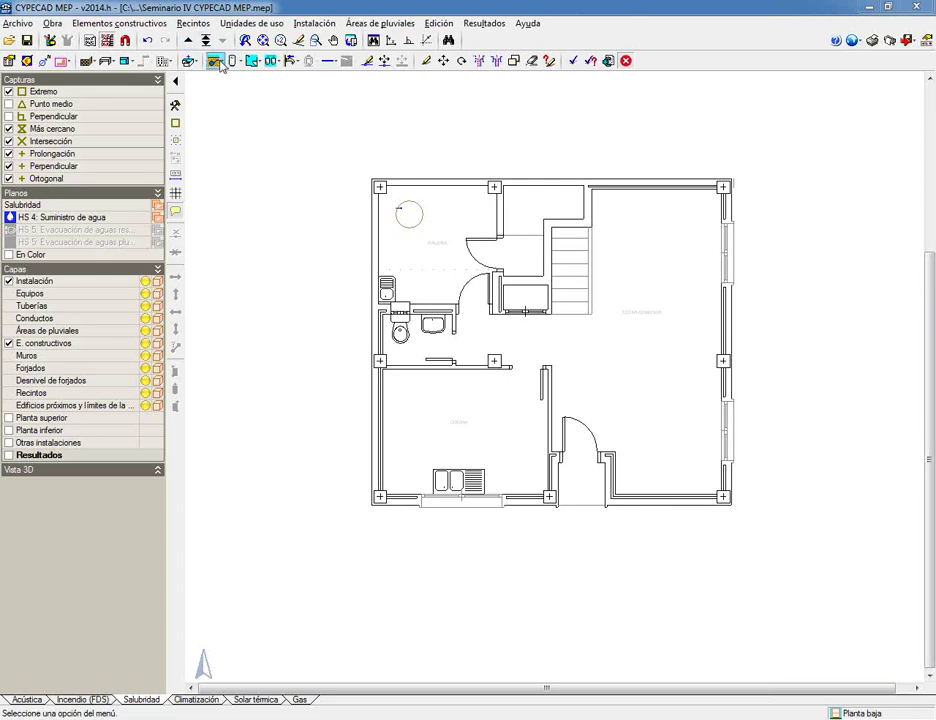
left_click(328, 25)
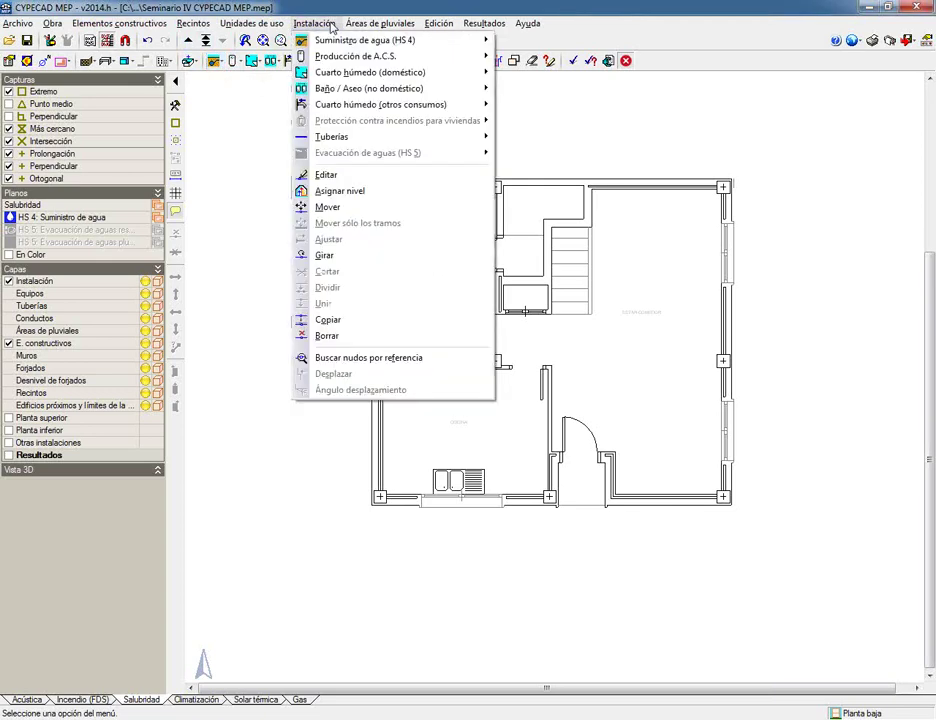
mouse_move(337, 82)
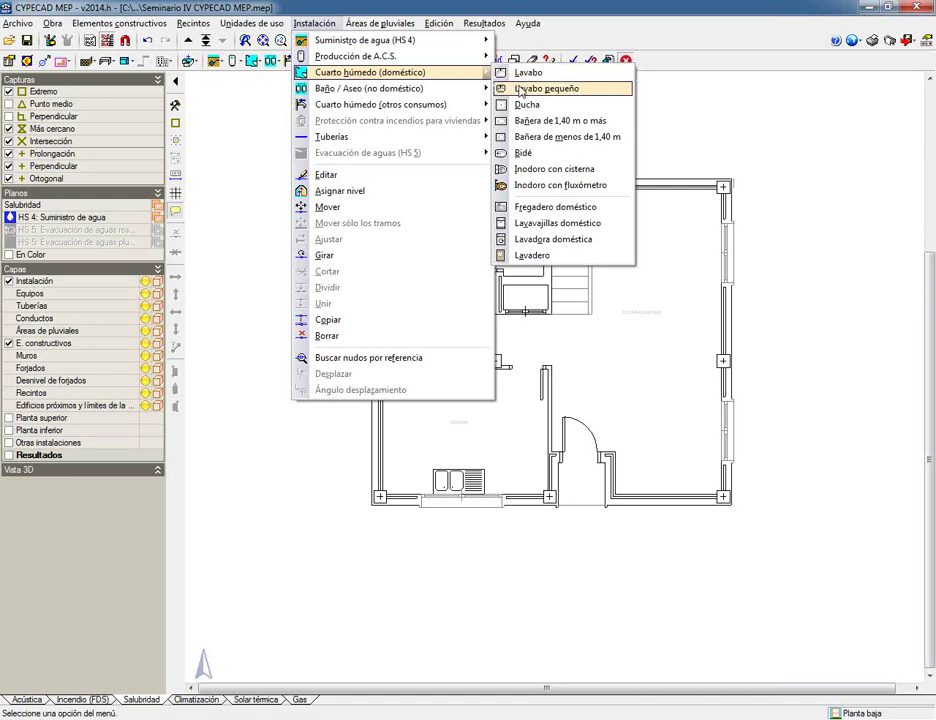
left_click(520, 92)
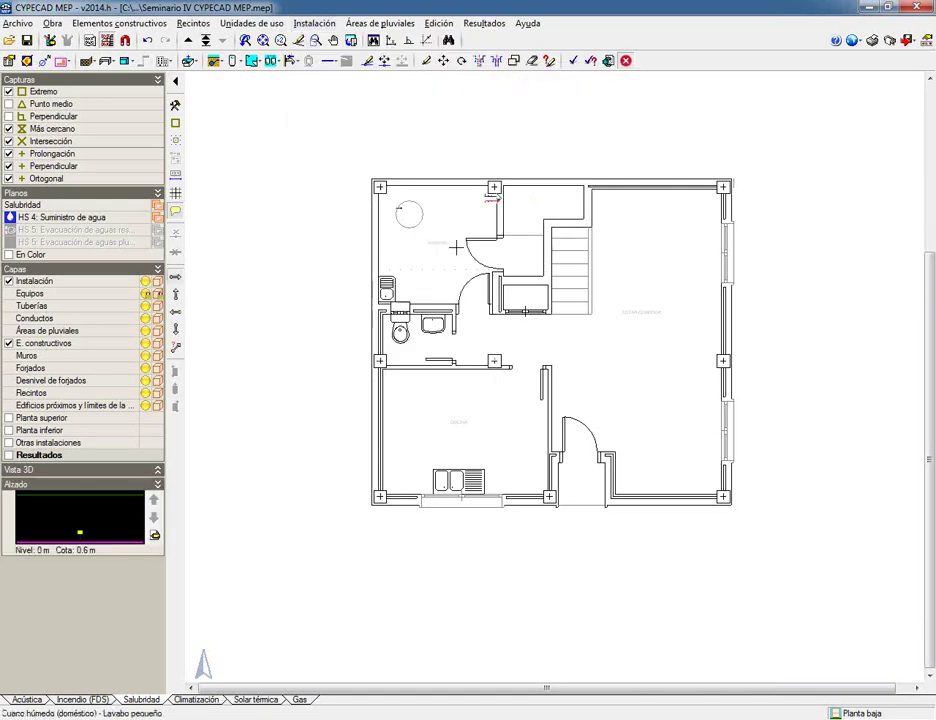
scroll(430, 295, "up", 5)
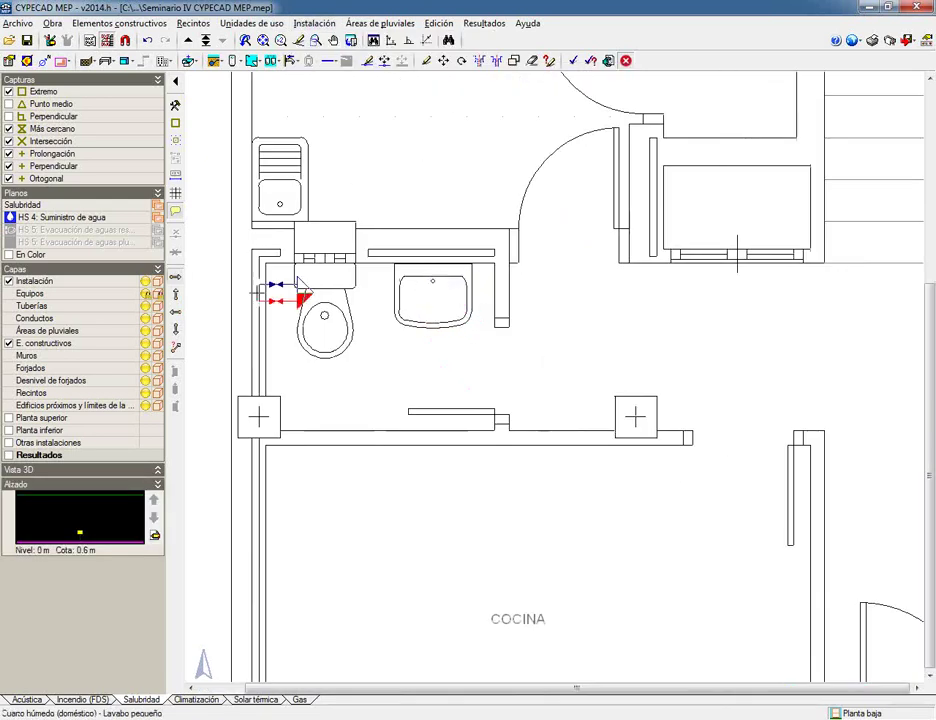
left_click(175, 328)
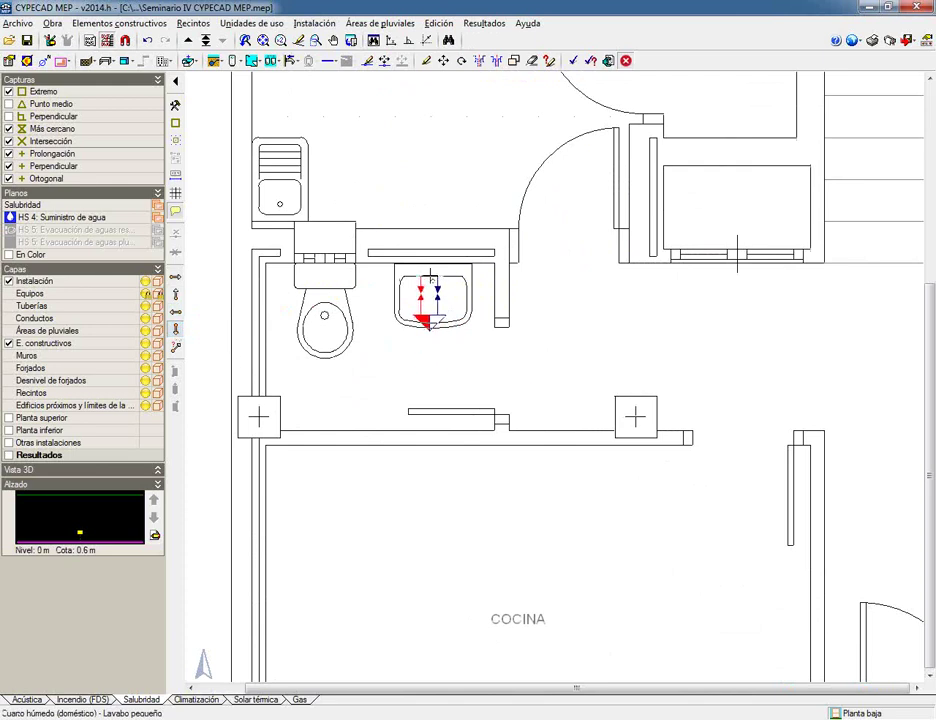
left_click(432, 278)
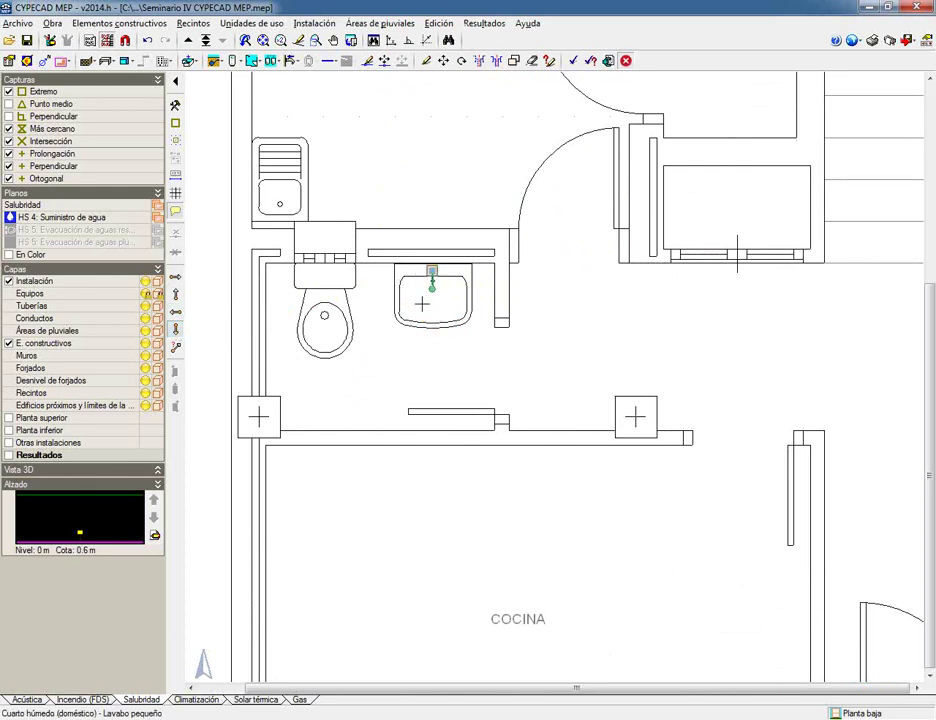
Place an Inodoro con cisterna, described as Inodoro con tanque bajo from the Generador de Precios, over the toilet in the small bathroom.
left_click(252, 62)
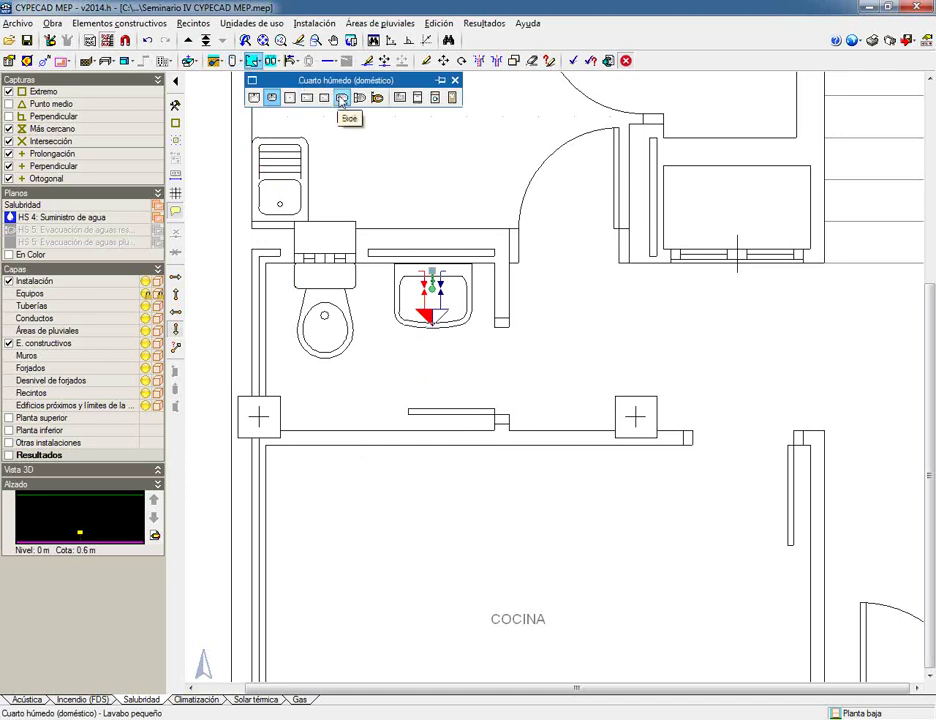
left_click(359, 98)
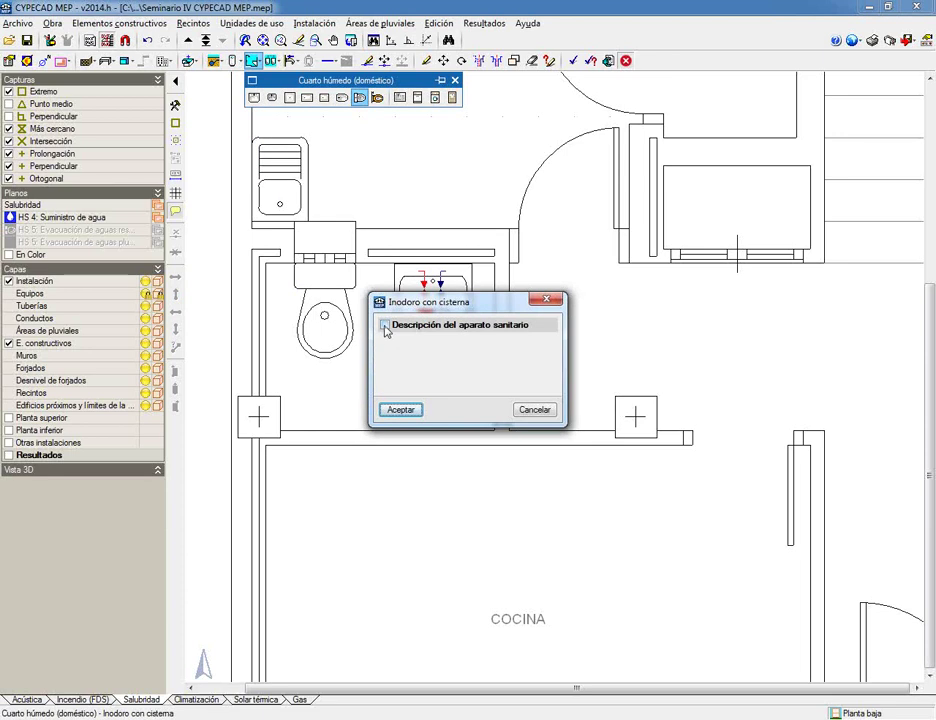
left_click(385, 326)
left_click(474, 380)
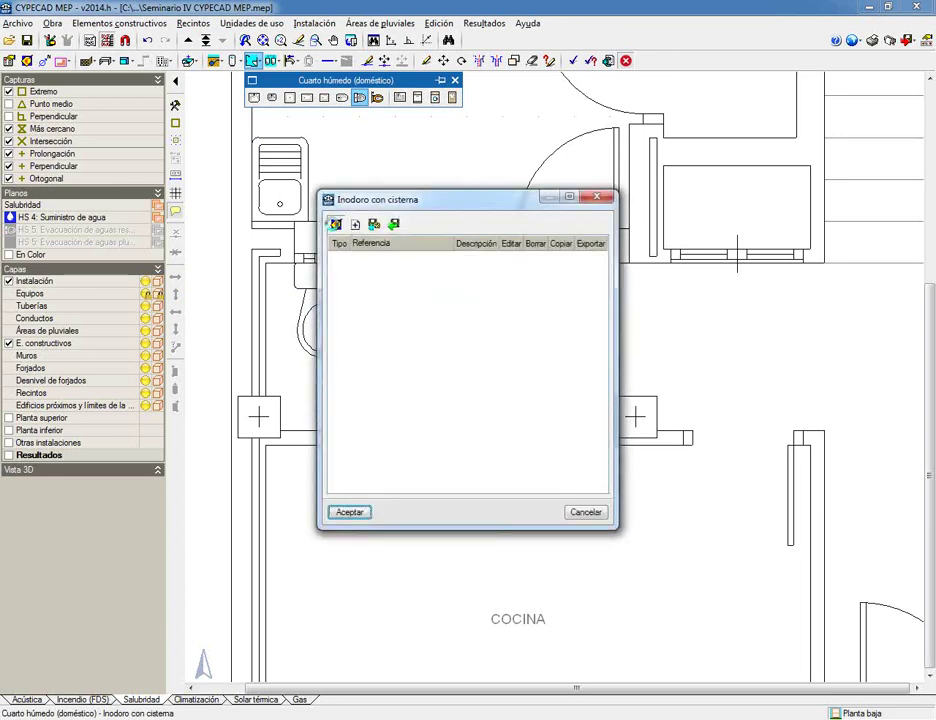
left_click(336, 224)
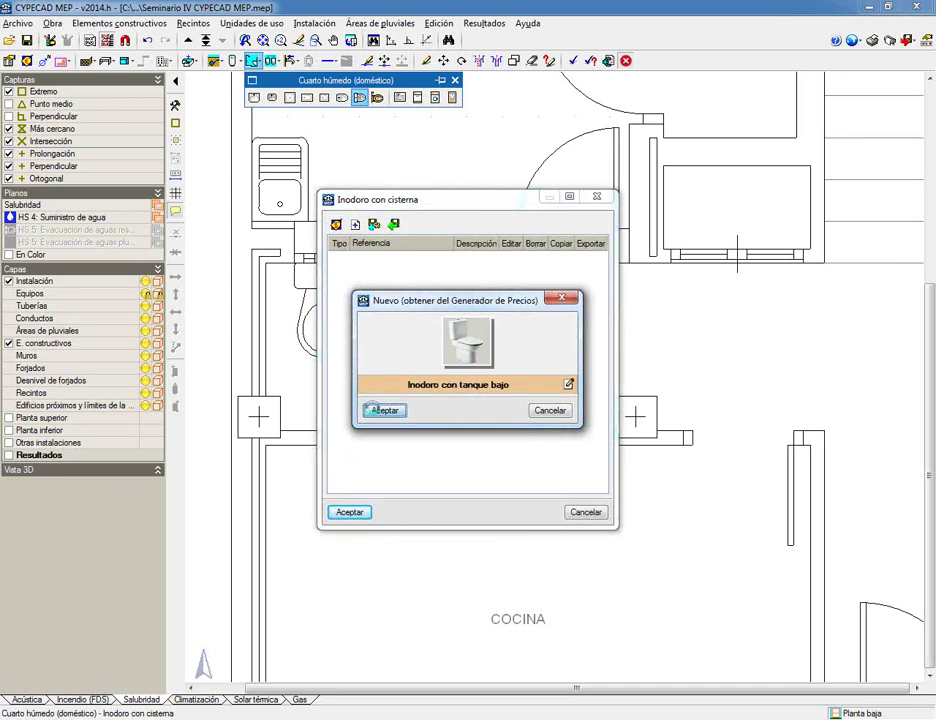
left_click(381, 412)
left_click(349, 512)
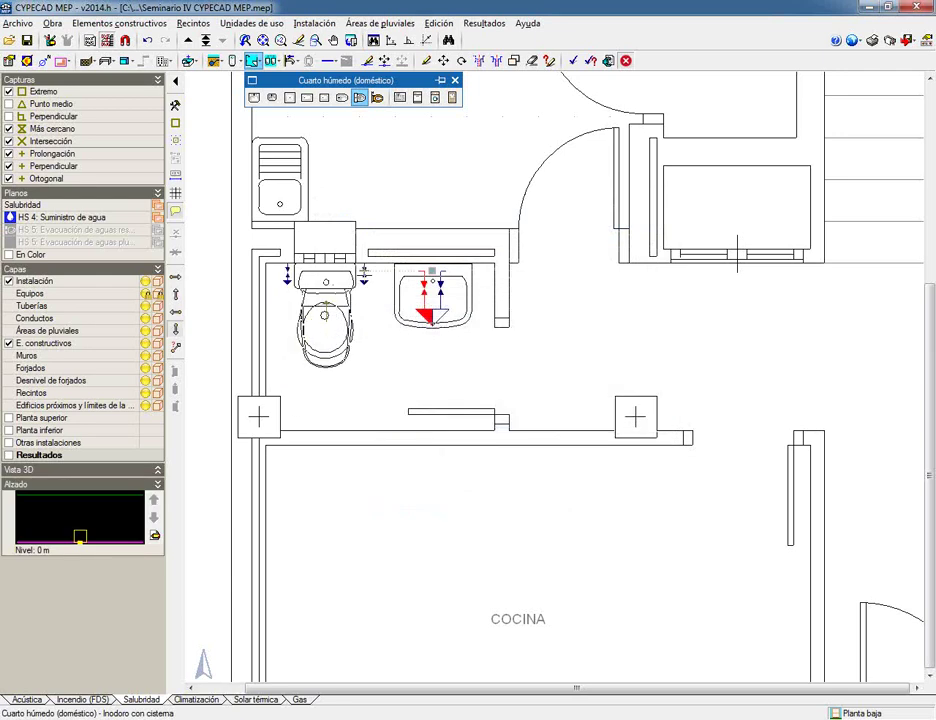
left_click(323, 314)
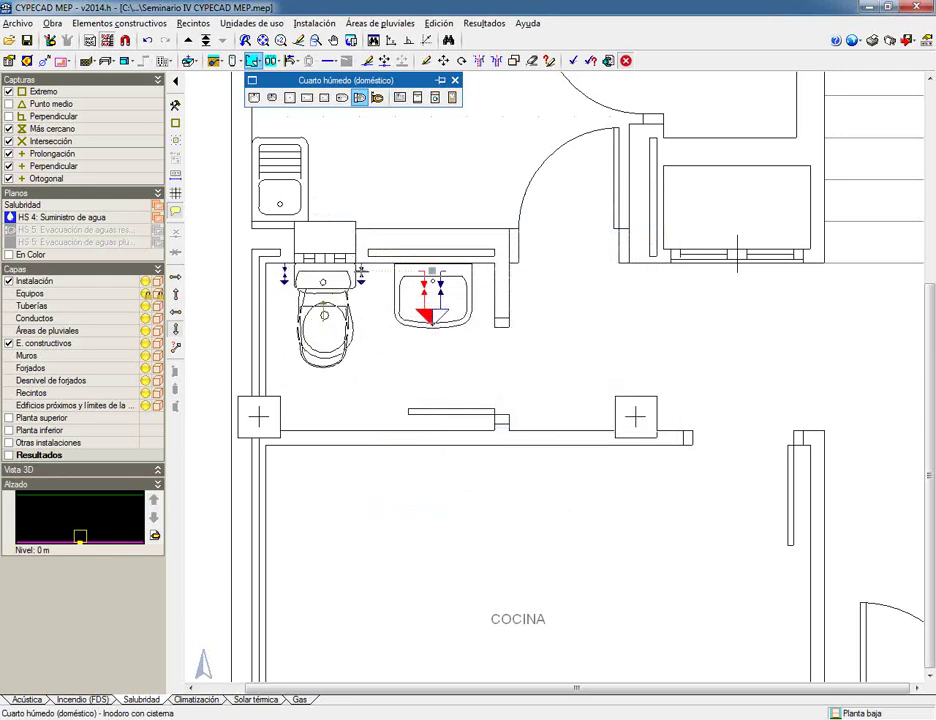
Delete the Lavabo pequeño from the small bathroom's washbasin.
left_click(426, 60)
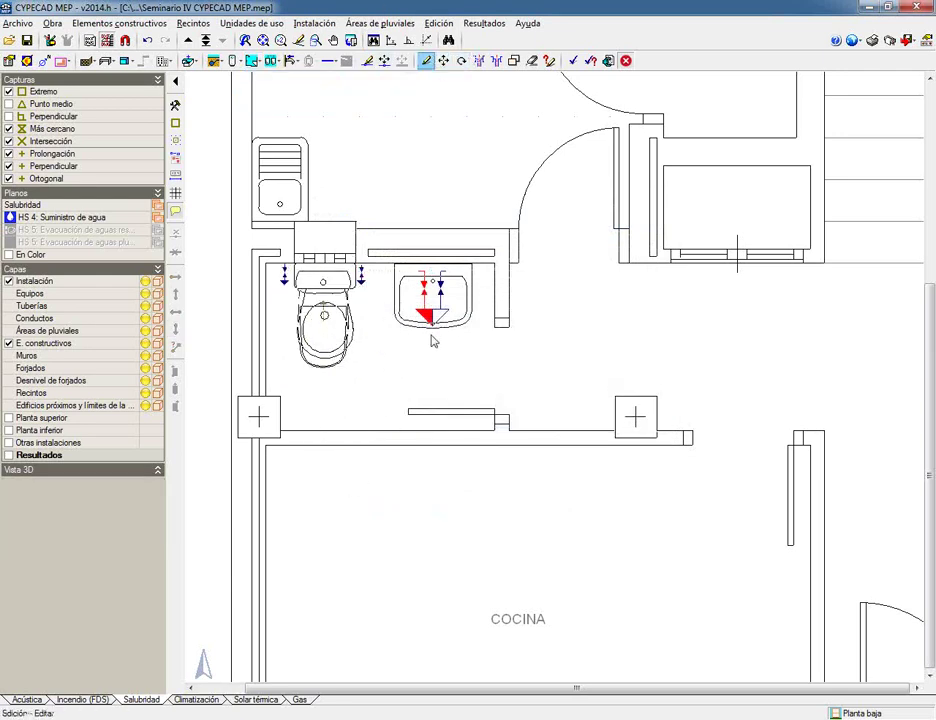
left_click(532, 60)
left_click(408, 524)
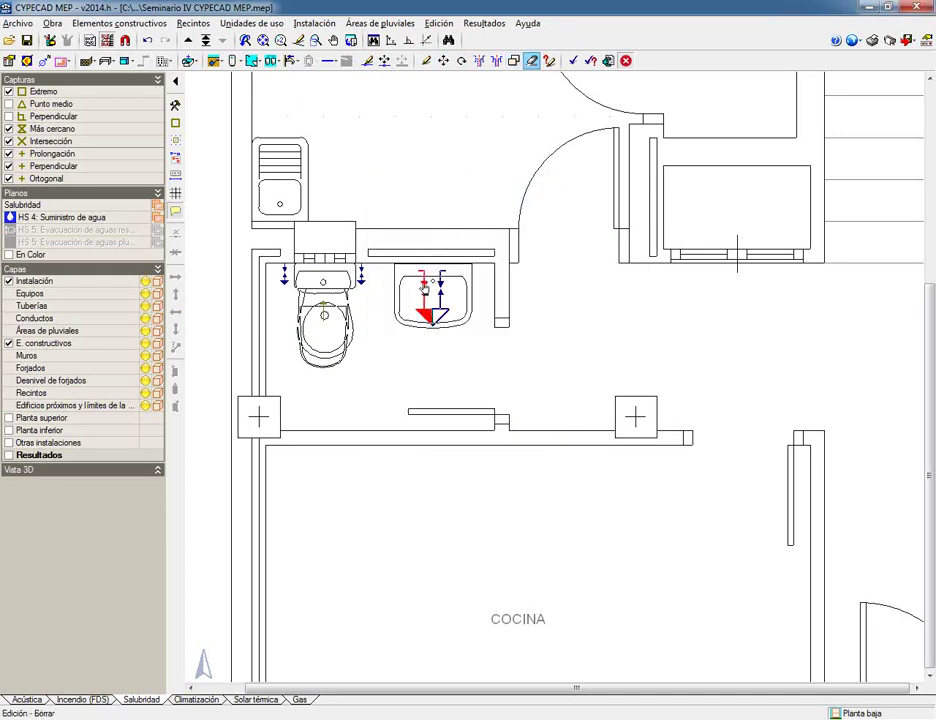
left_click(428, 285)
Place a Lavabo, described as Lavabo sobre encimera from the Generador de Precios, on the small bathroom's washbasin.
left_click(252, 60)
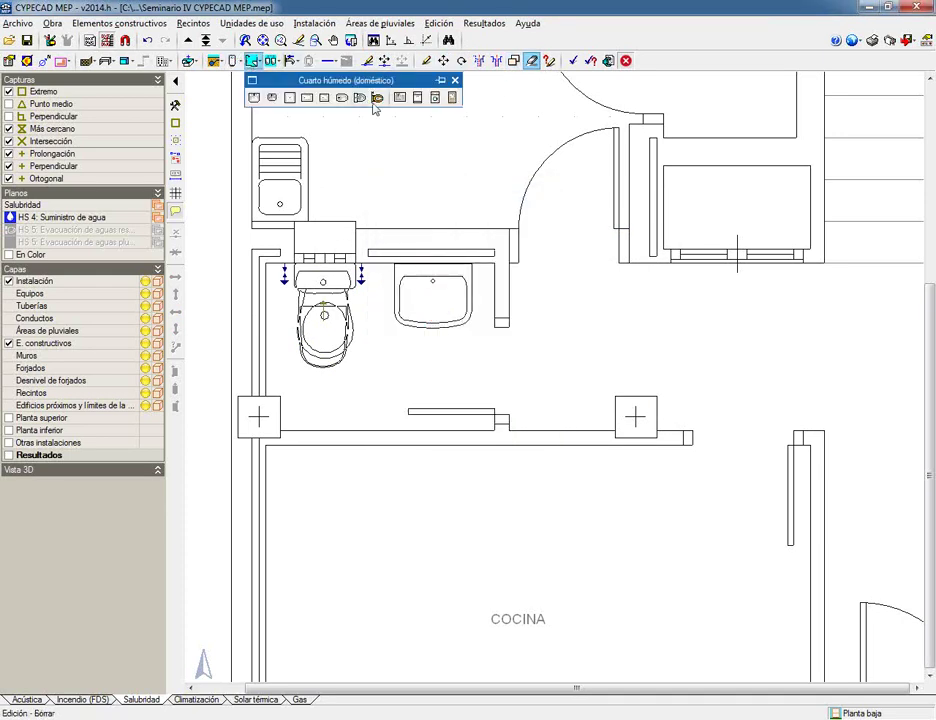
left_click(254, 97)
left_click(416, 330)
left_click(420, 381)
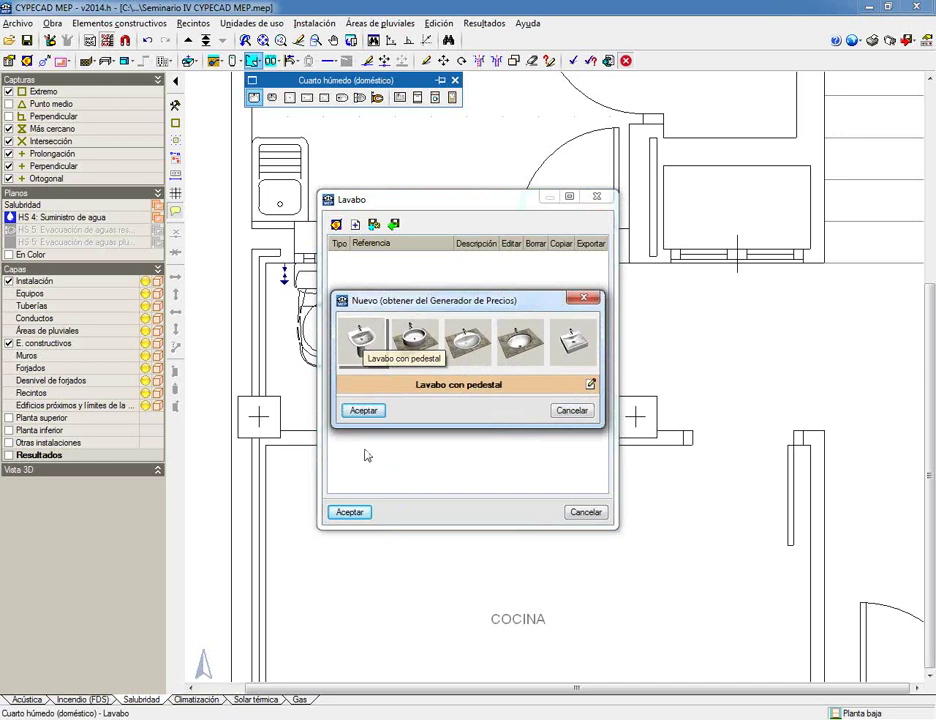
left_click(414, 340)
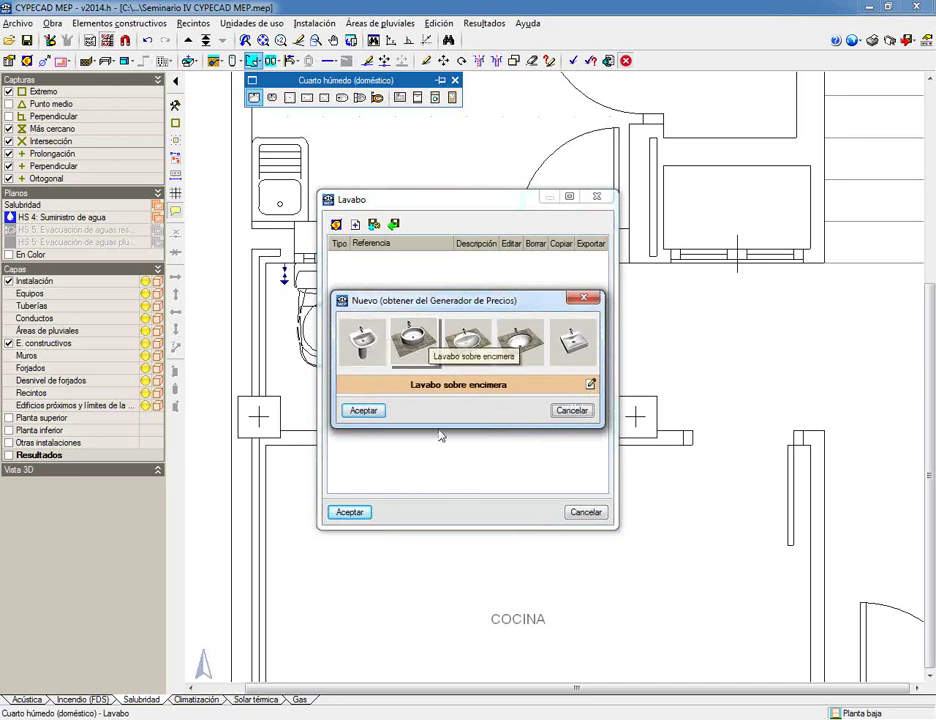
left_click(352, 512)
left_click(400, 411)
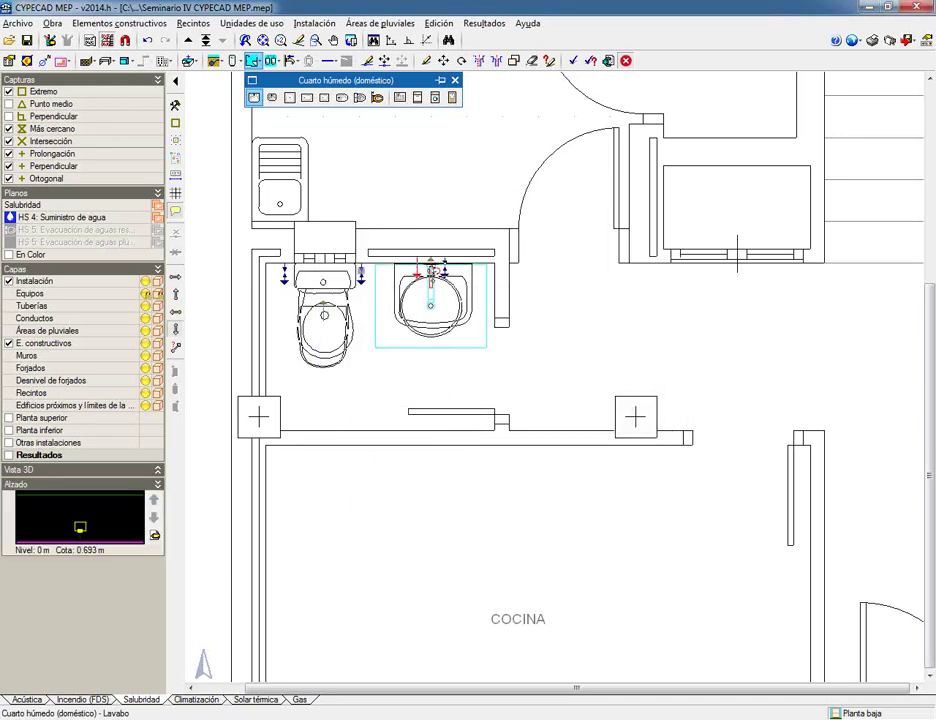
left_click(430, 280)
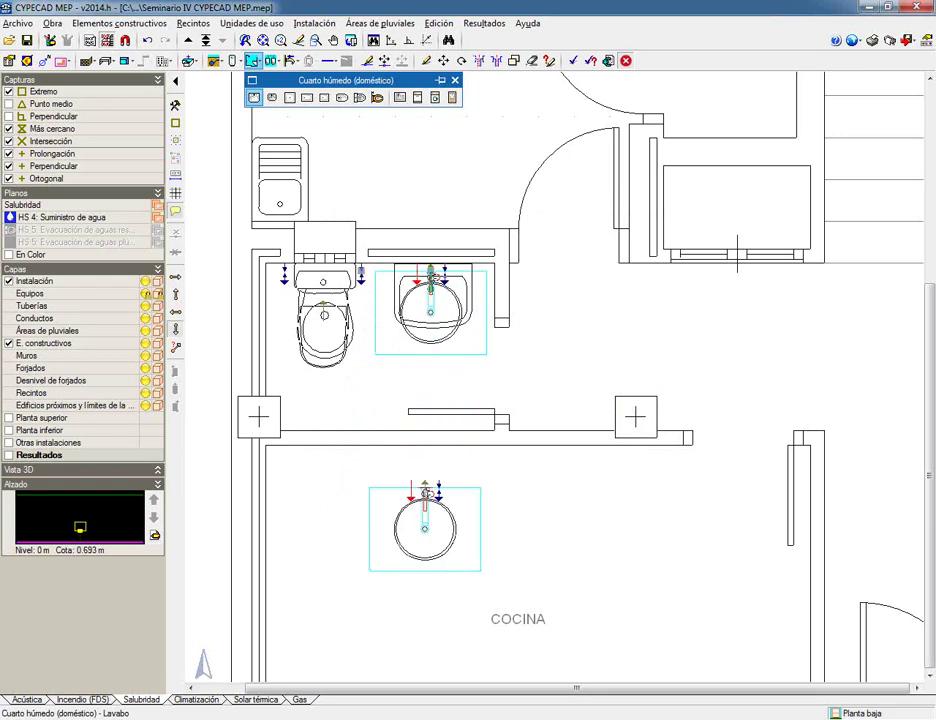
Place a Fregadero doméstico, oriented upwards on the plan, on the double-bowl kitchen sink in the COCINA.
scroll(425, 493, "down", 3)
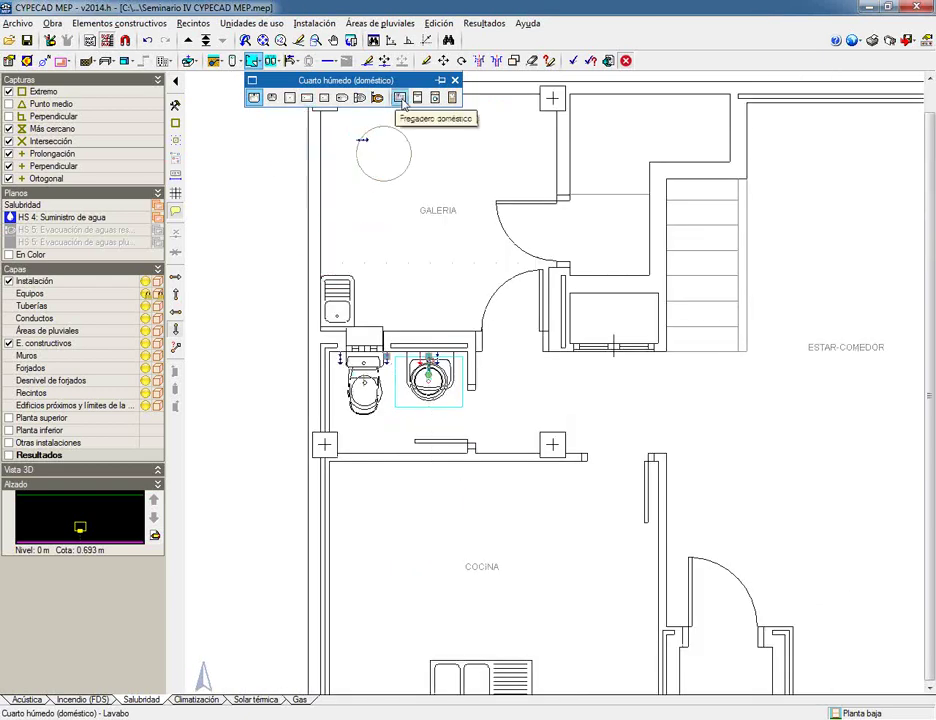
left_click(400, 97)
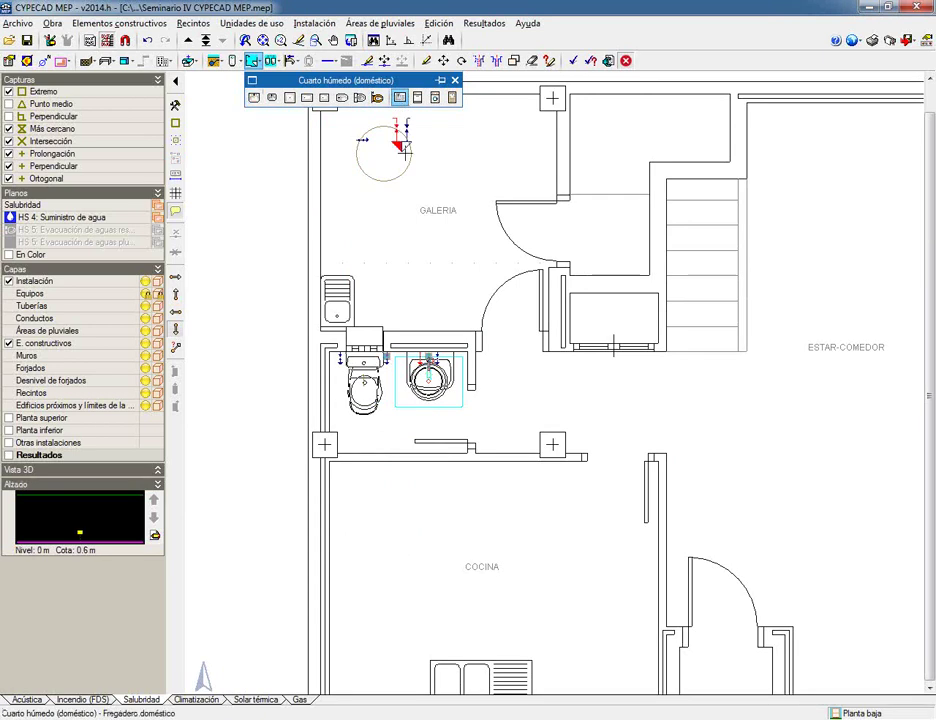
middle_click_drag(412, 411, 356, 236)
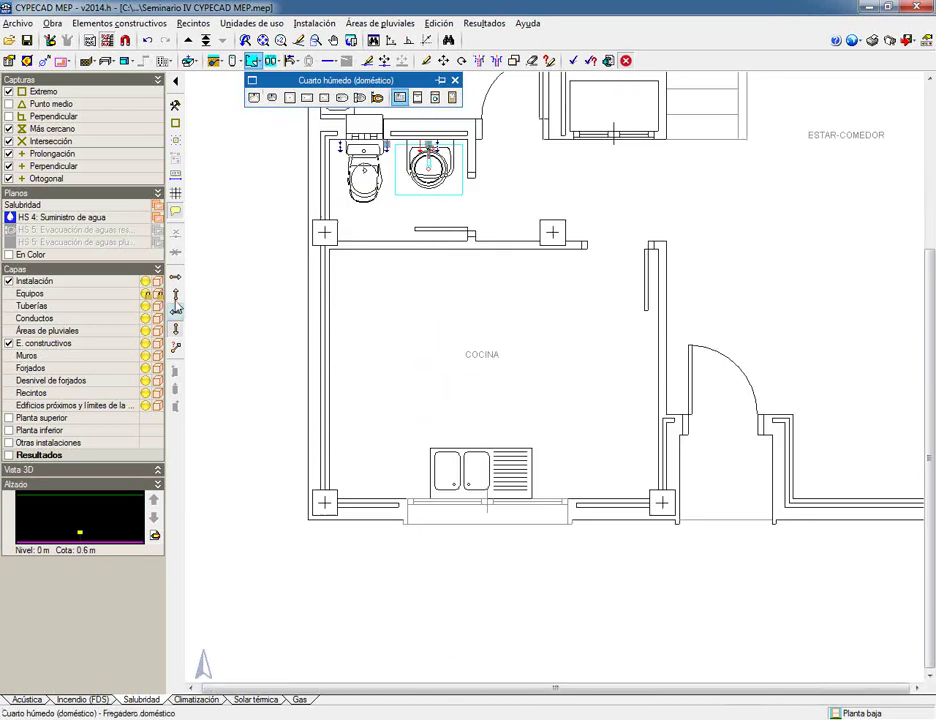
left_click(460, 478)
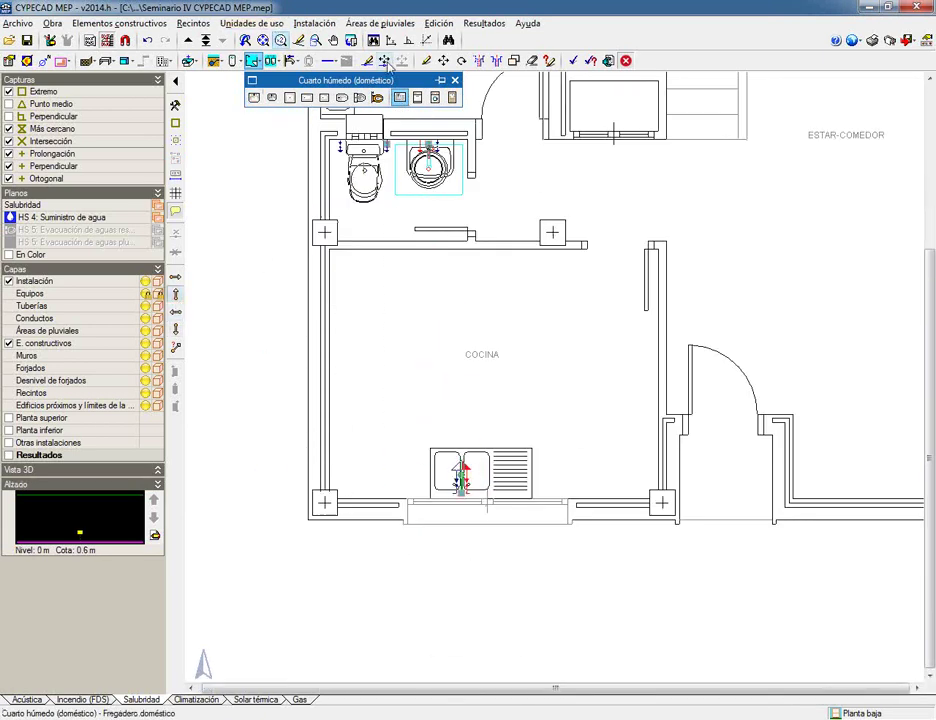
Place a Lavadero on the laundry sink in the GALERIA and a Lavadora doméstica beside it, both oriented upwards on the plan.
left_click(452, 97)
middle_click_drag(429, 150, 476, 262)
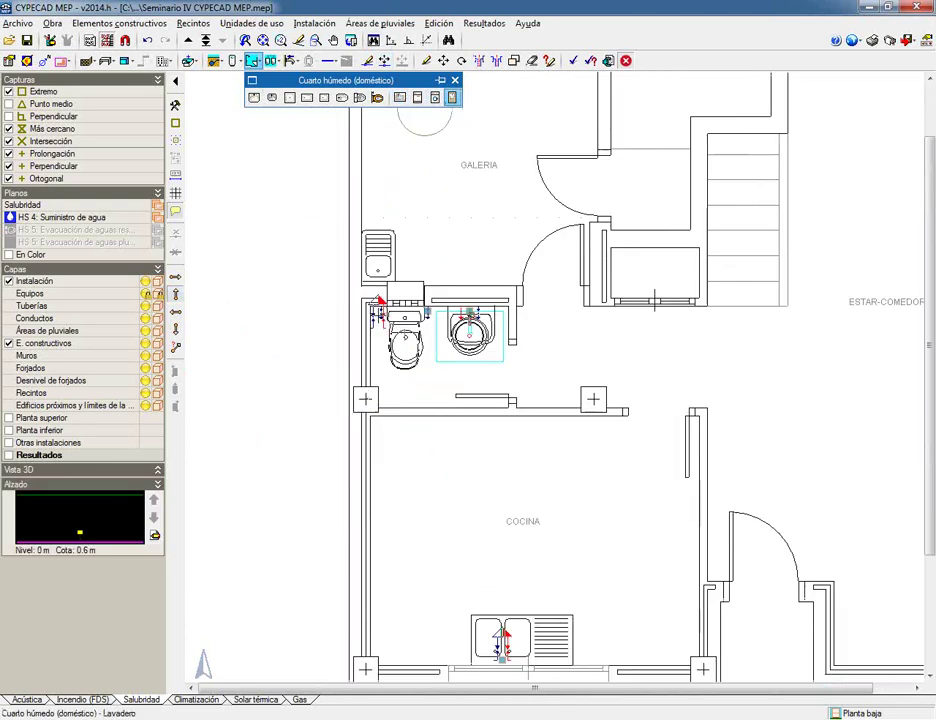
scroll(476, 262, "up", 3)
left_click(537, 318)
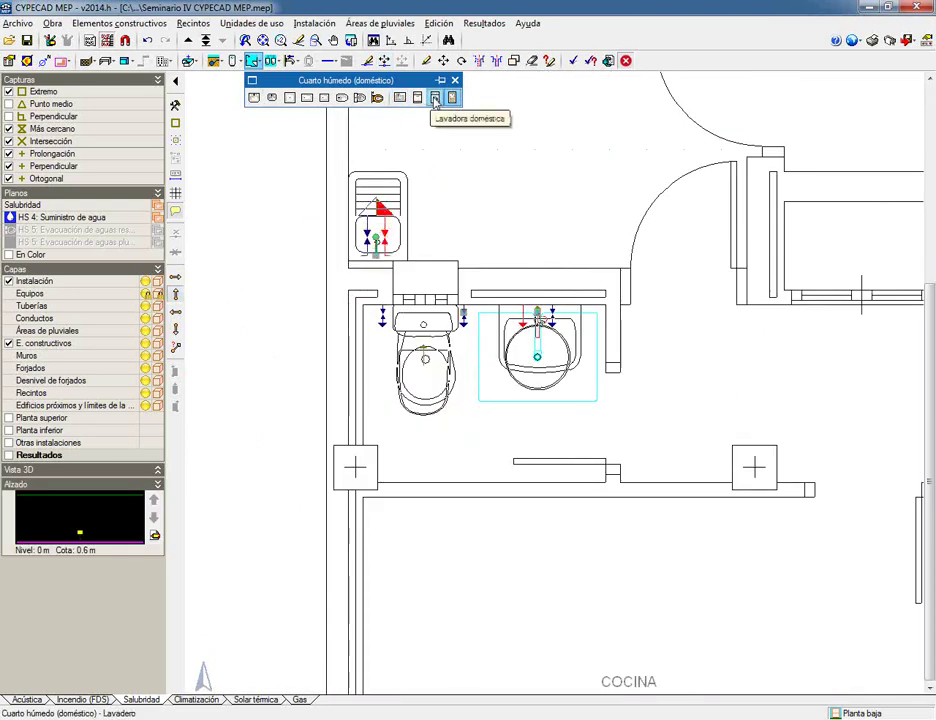
left_click(435, 97)
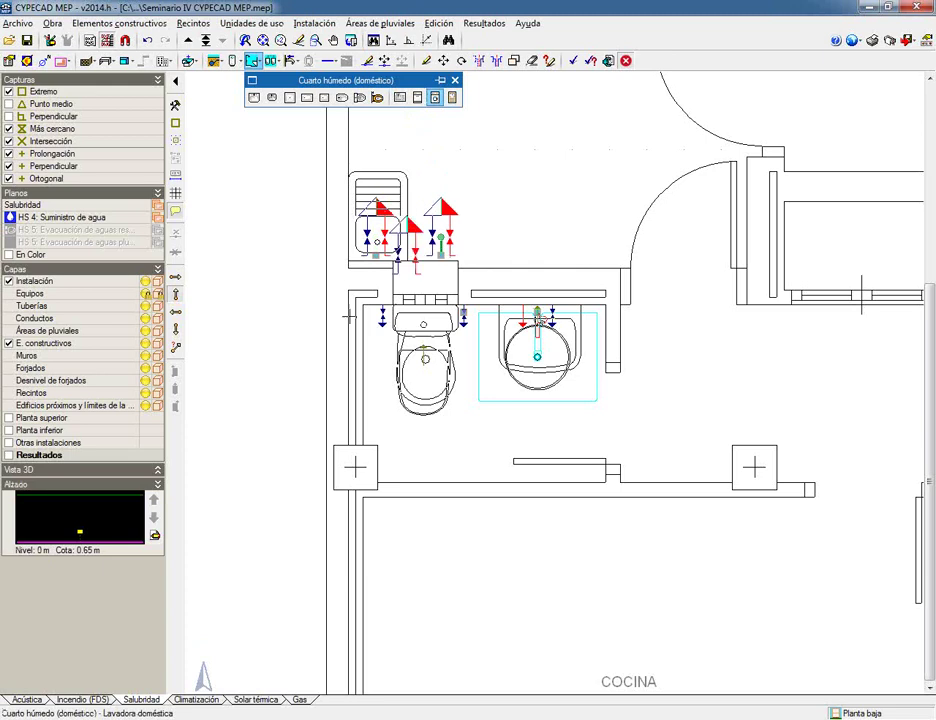
Move up to the Planta 1 group and display its floor plan drawing as the background template.
scroll(222, 410, "down", 5)
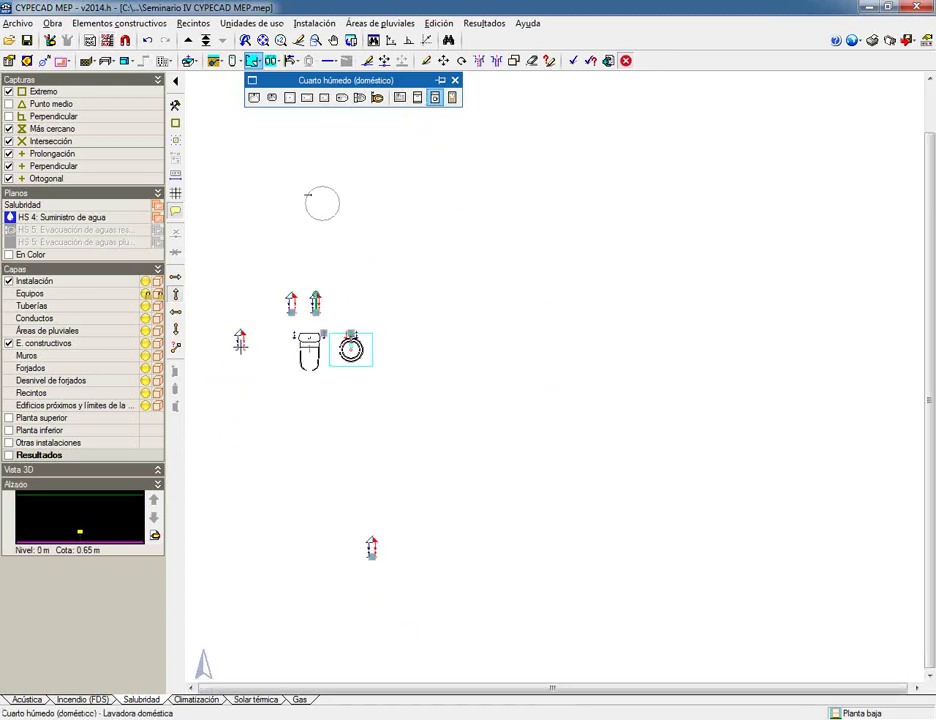
left_click(188, 40)
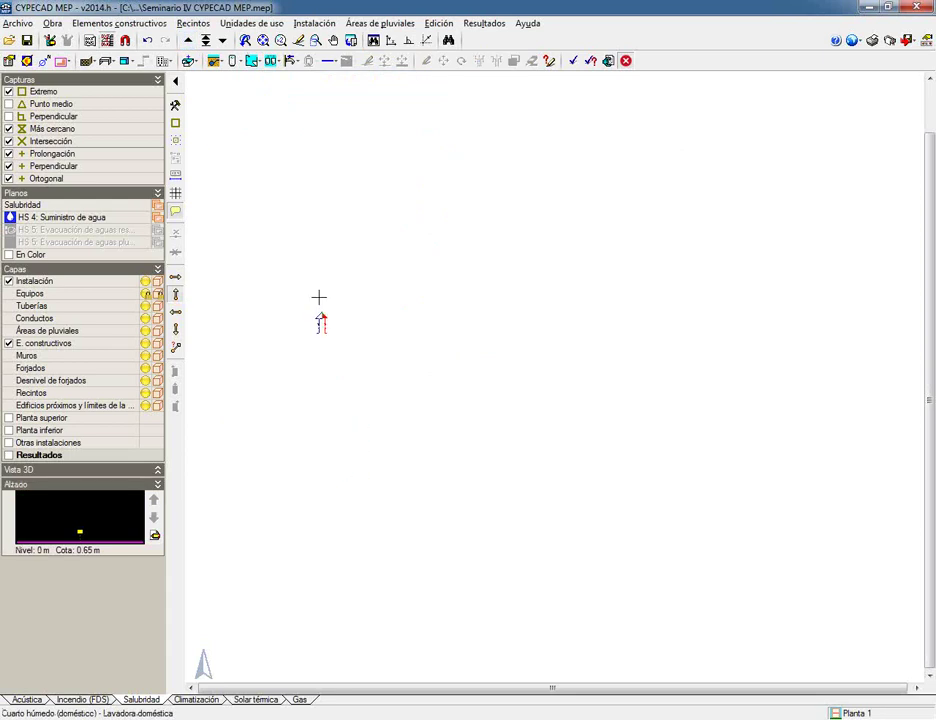
left_click(107, 40)
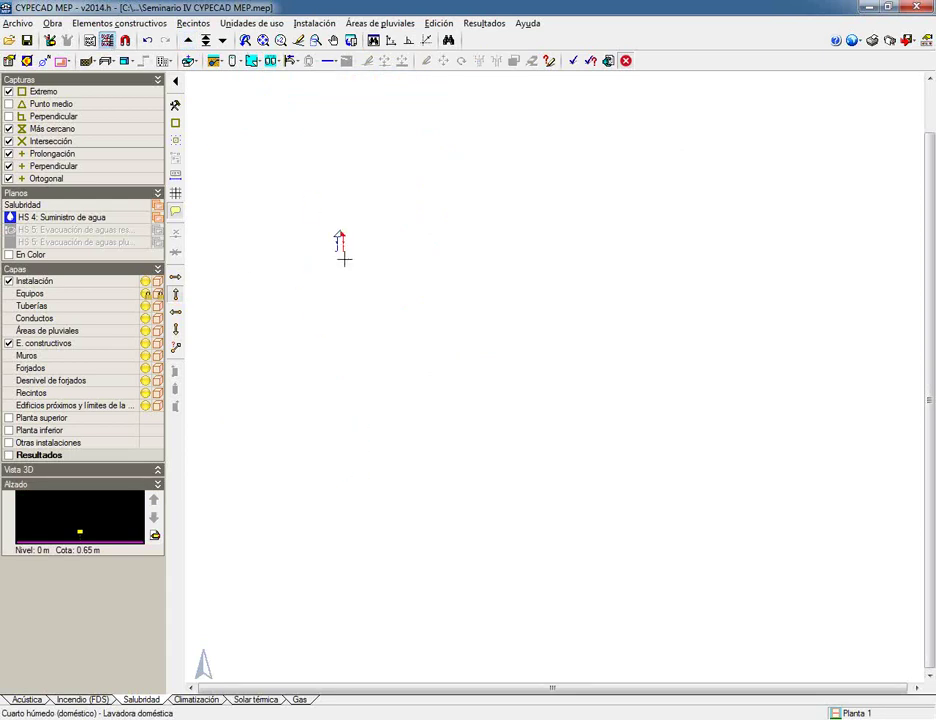
left_click(89, 40)
left_click(425, 349)
left_click(407, 421)
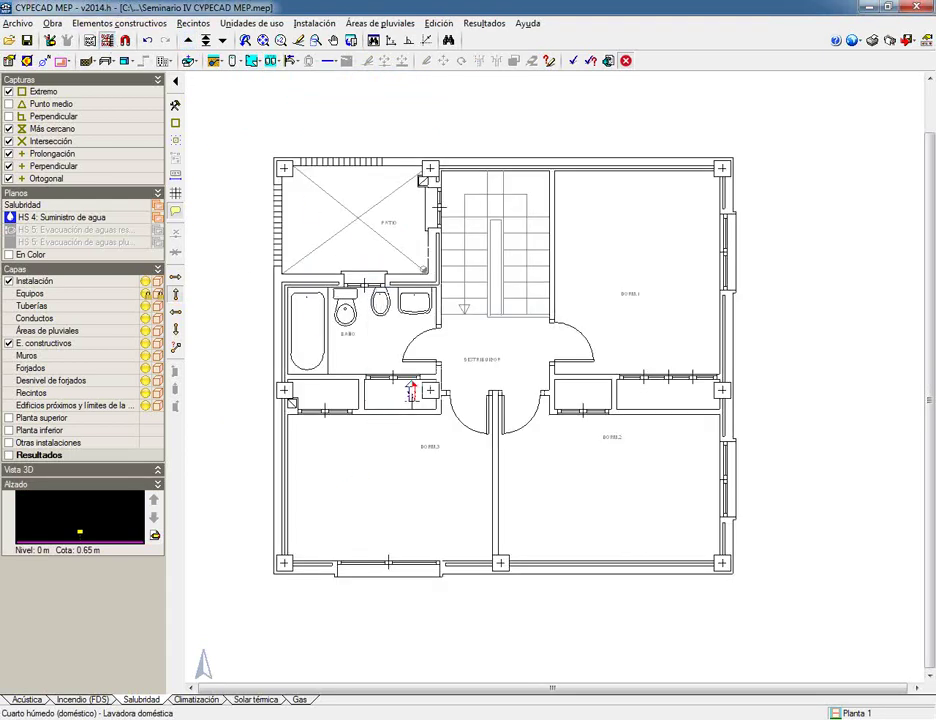
Place a Lavabo of Tipo 1 (Lavamanos sobre mesón, serie Urbi 1 "ROCA"), oriented downwards on the plan, on the first-floor bathroom's washbasin.
left_click(233, 61)
left_click(251, 61)
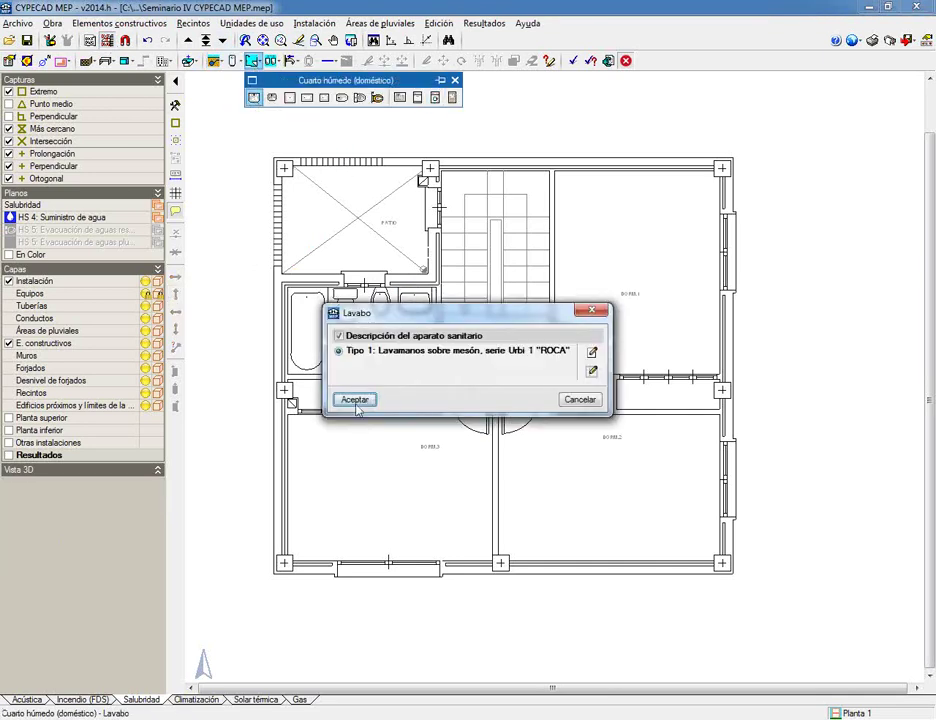
left_click(355, 455)
scroll(408, 314, "up", 3)
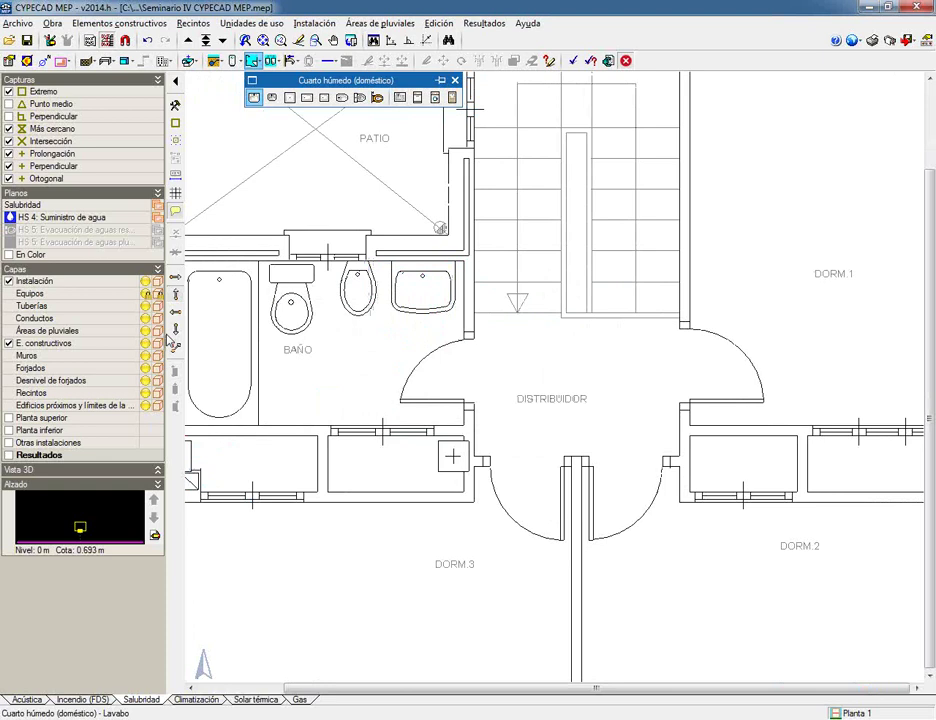
left_click(423, 270)
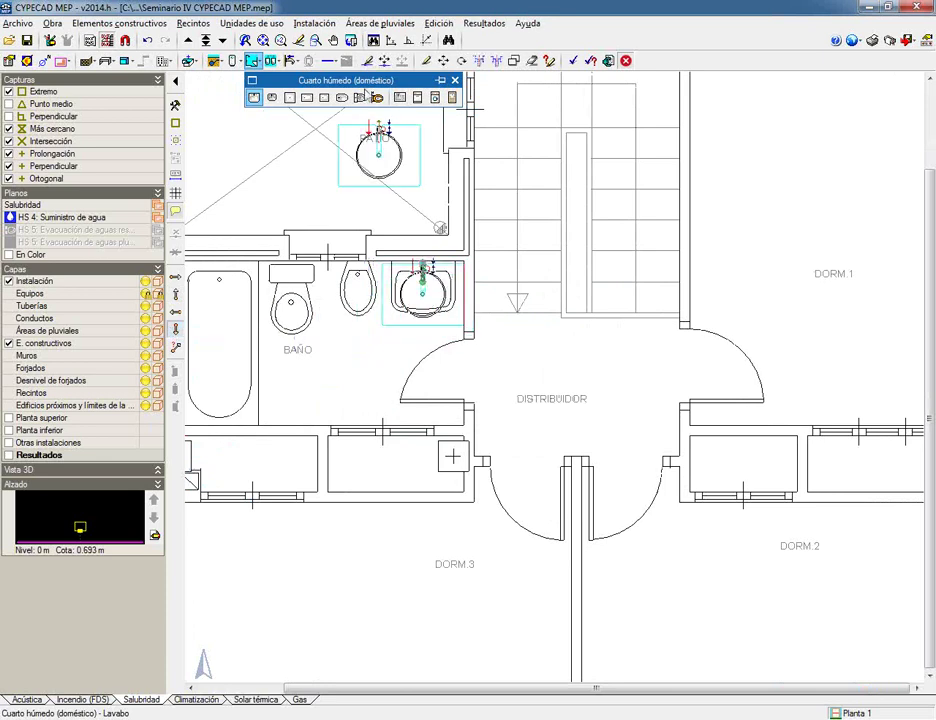
Place a Bidé, described as Bidé, serie Giralda "ROCA" from the Generador de Precios, over the bidet in the BAÑO.
left_click(341, 97)
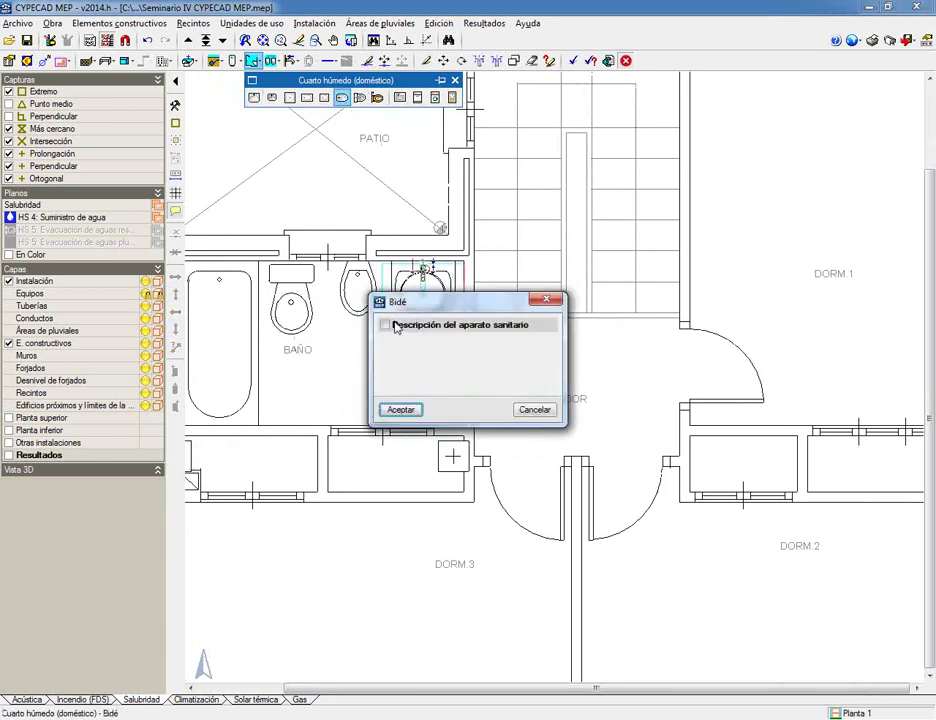
left_click(412, 437)
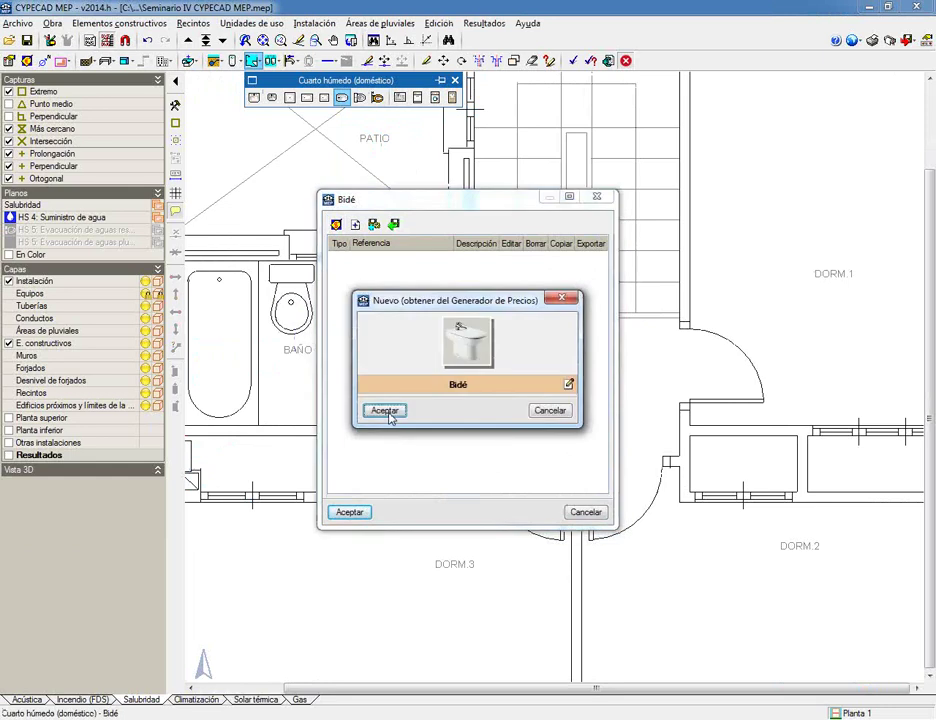
left_click(385, 410)
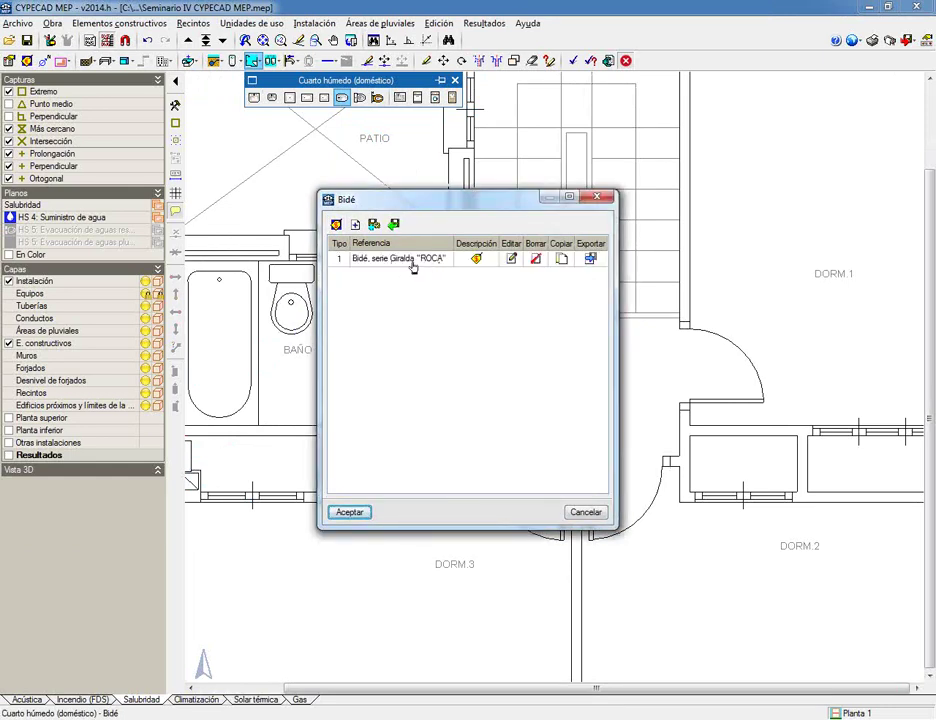
left_click(350, 510)
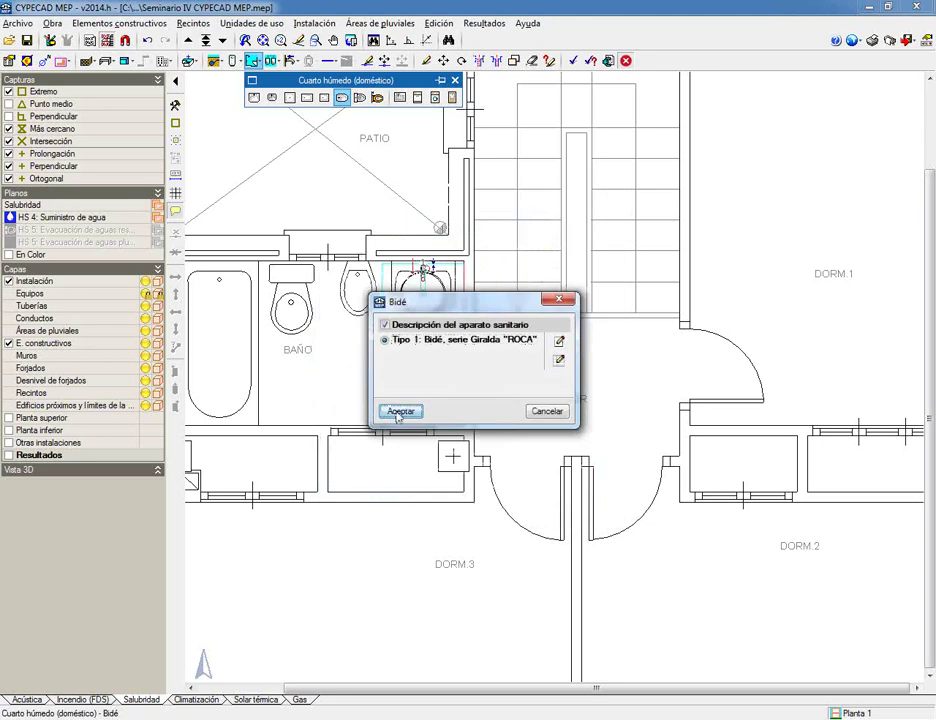
left_click(384, 472)
left_click(357, 283)
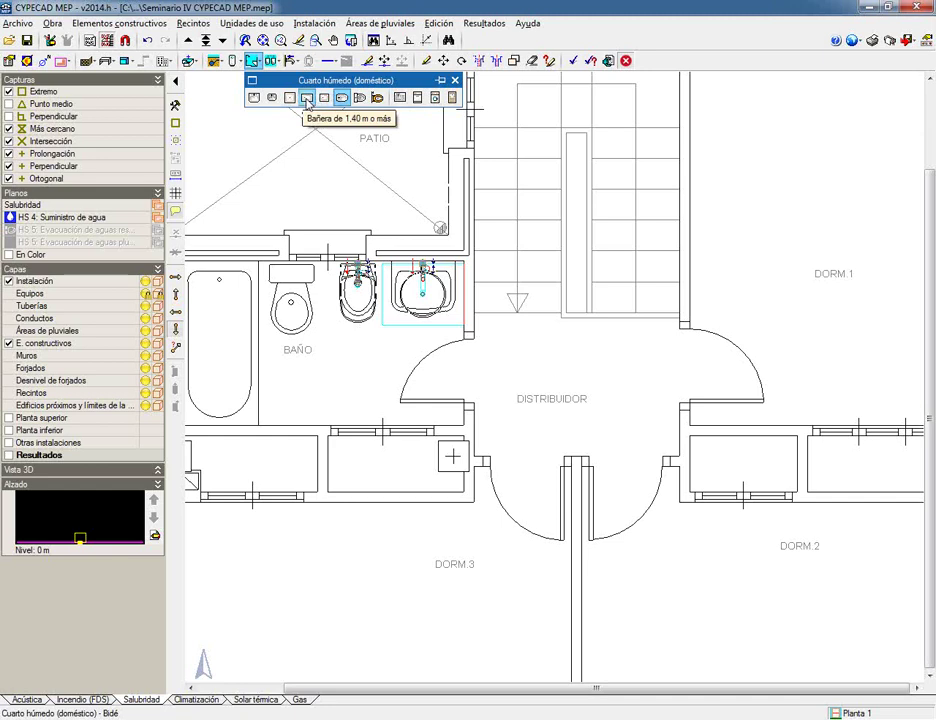
Place a Bañera de 1,40 m o más, described as Bañera de acero, modelo Contesa "ROCA" from the Generador de Precios, over the bathtub.
left_click(306, 97)
left_click(390, 326)
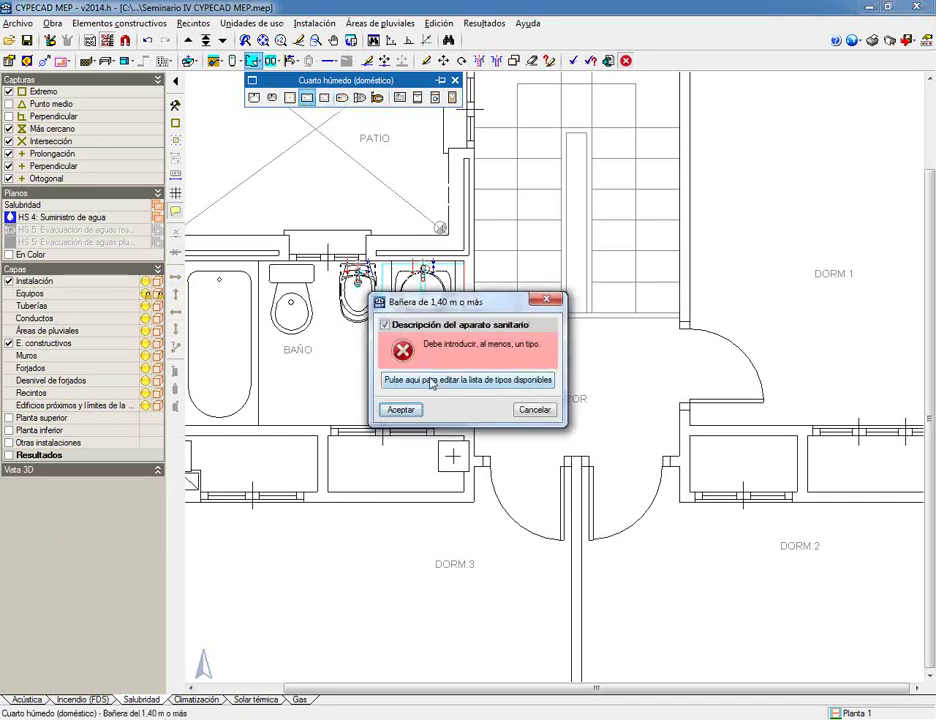
left_click(432, 438)
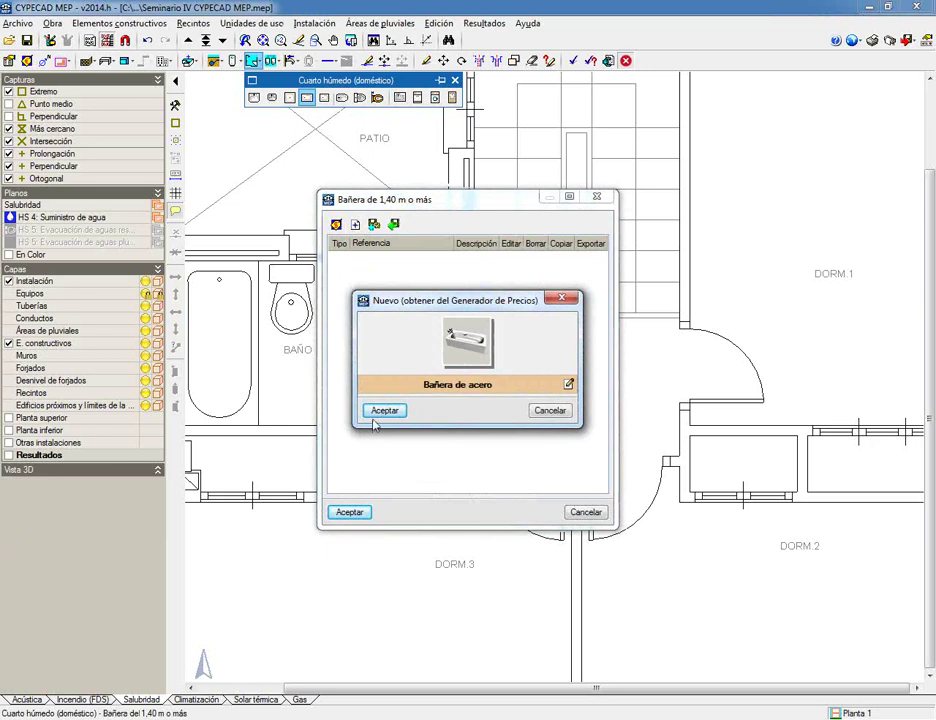
left_click(378, 409)
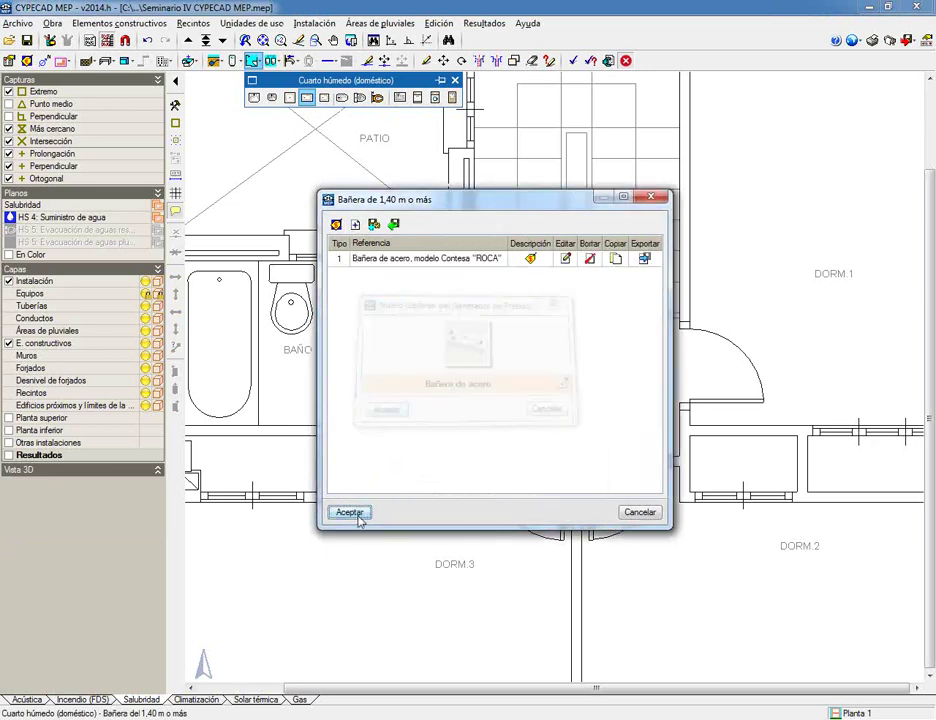
left_click(350, 511)
left_click(382, 410)
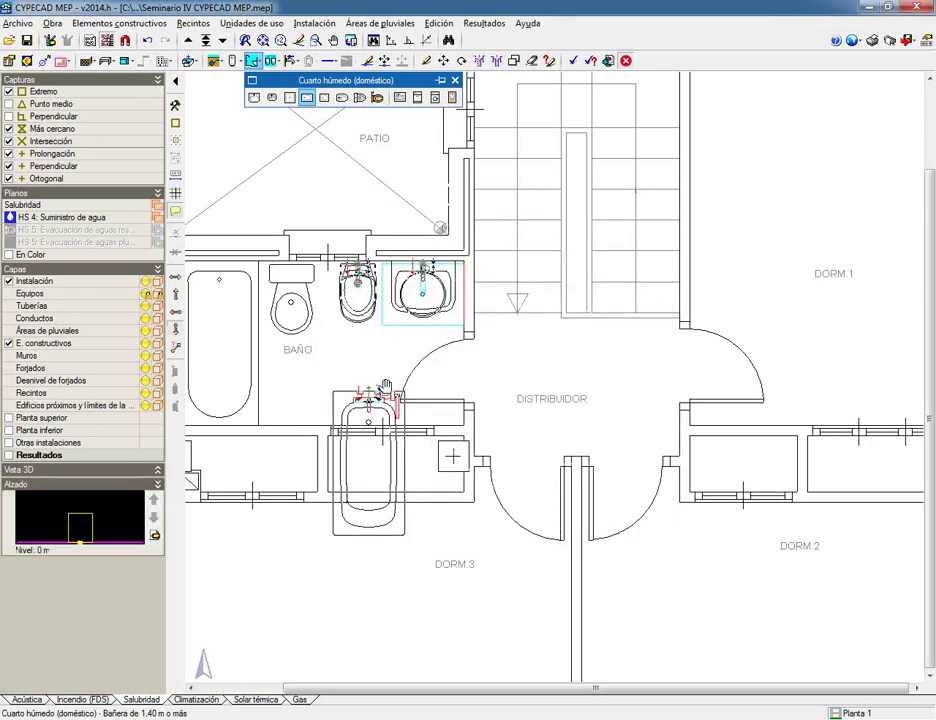
scroll(620, 213, "up", 2)
left_click(399, 260)
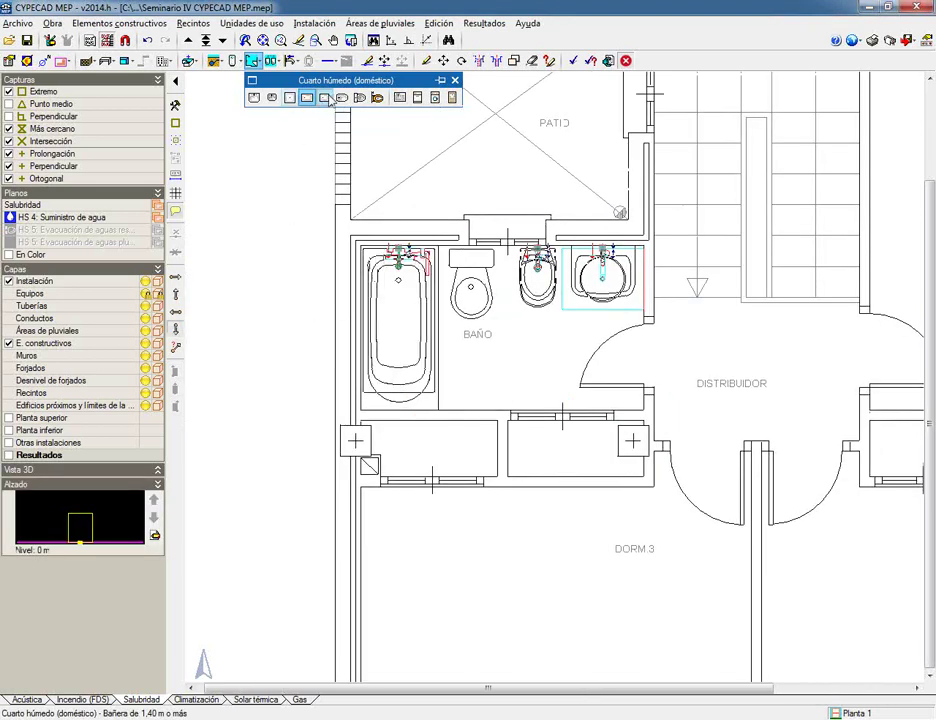
Place an Inodoro con cisterna of Tipo 1 (Sanitario con tanque bajo, serie Giralda "ROCA") over the toilet in the BAÑO.
left_click(360, 98)
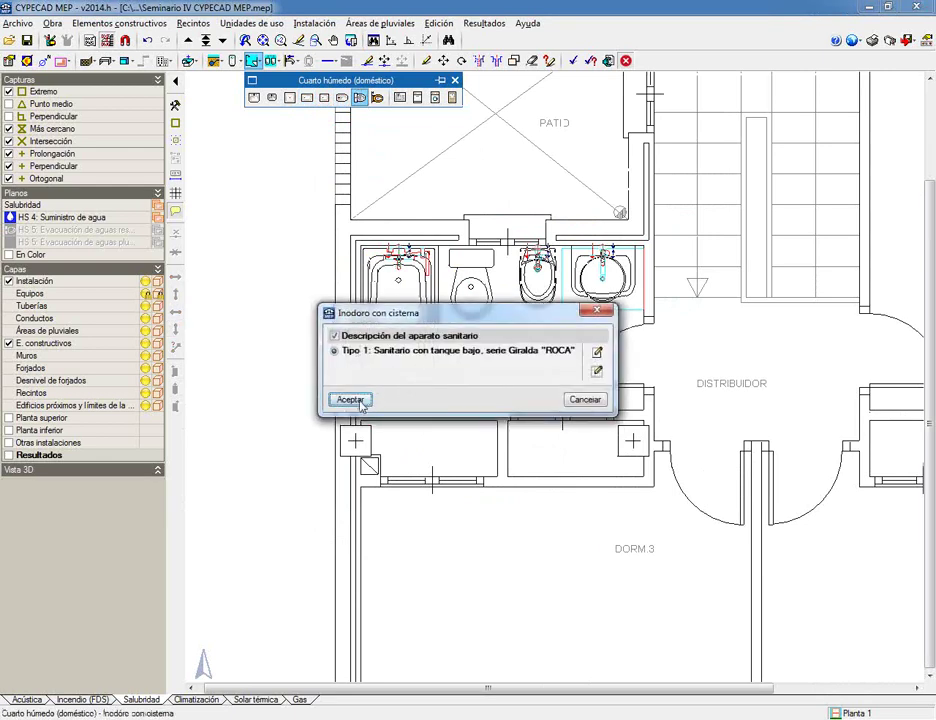
left_click(351, 399)
left_click(471, 262)
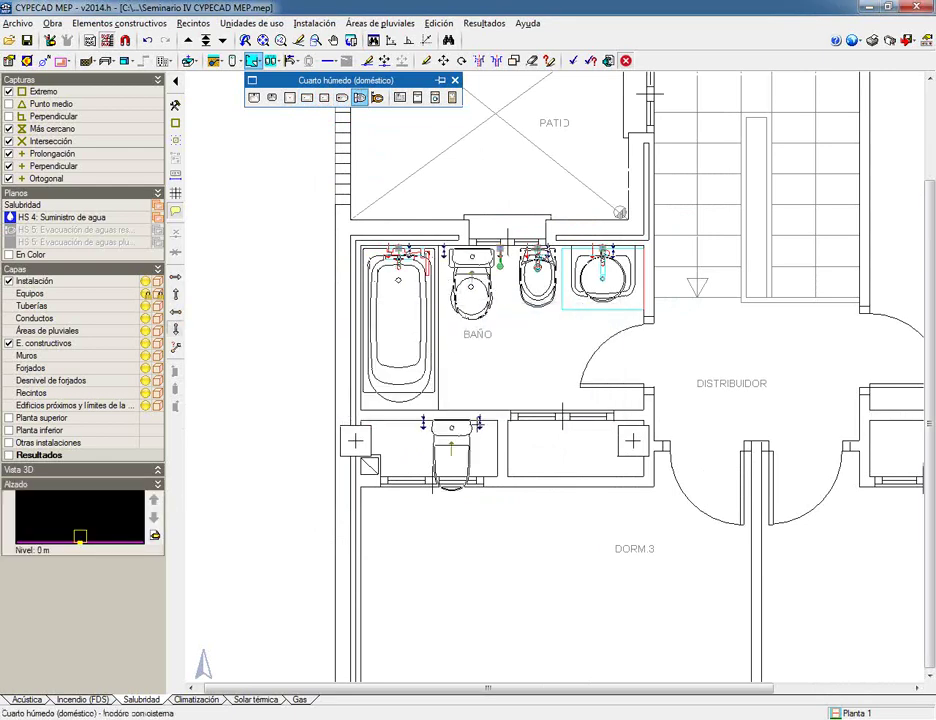
Go back down to the Planta baja group.
scroll(369, 272, "down", 3)
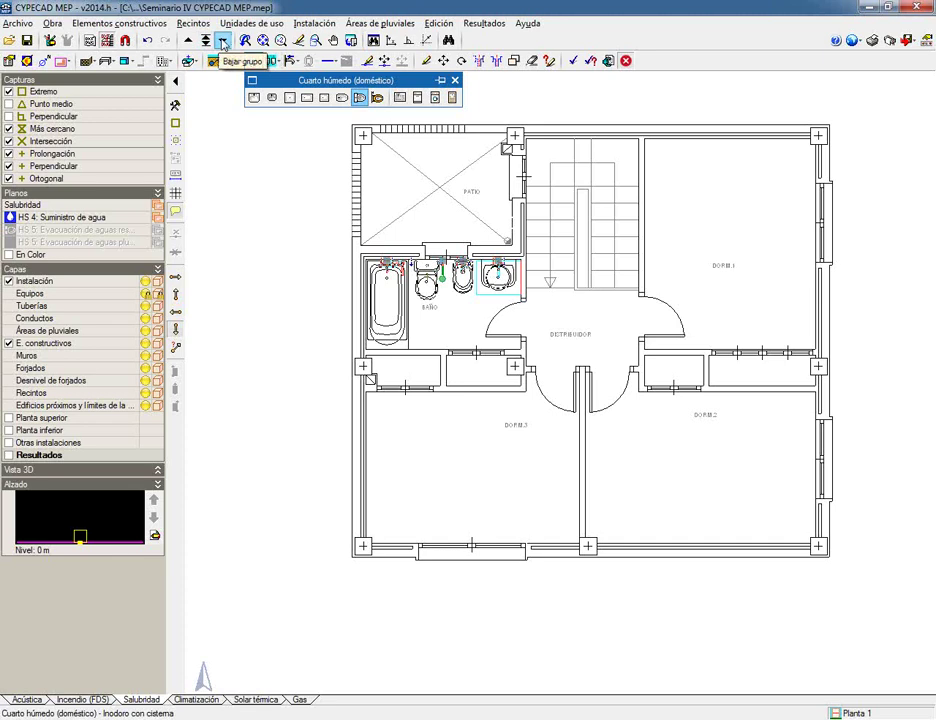
left_click(222, 44)
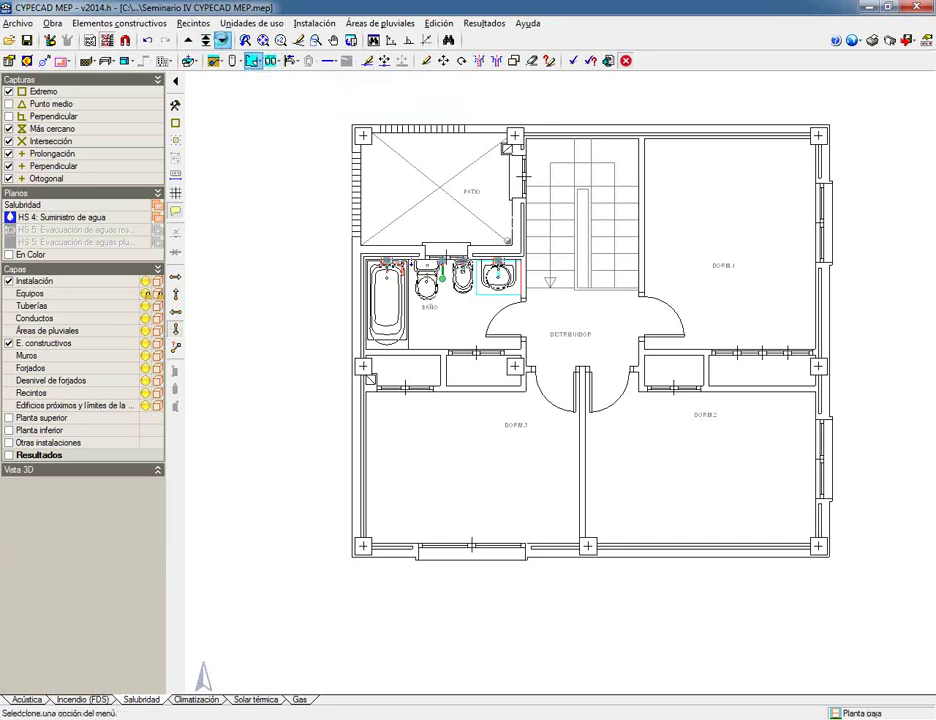
left_click(340, 401)
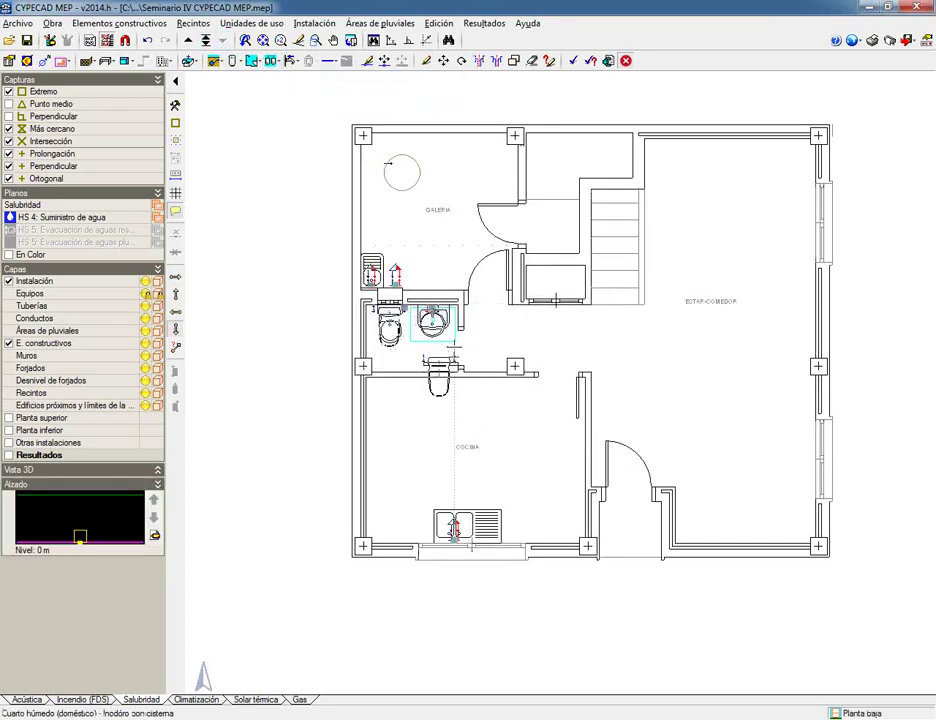
Inspect the level and elevation information of the Lavadero placed at the GALERIA's laundry sink.
scroll(455, 290, "up", 5)
scroll(452, 313, "up", 1)
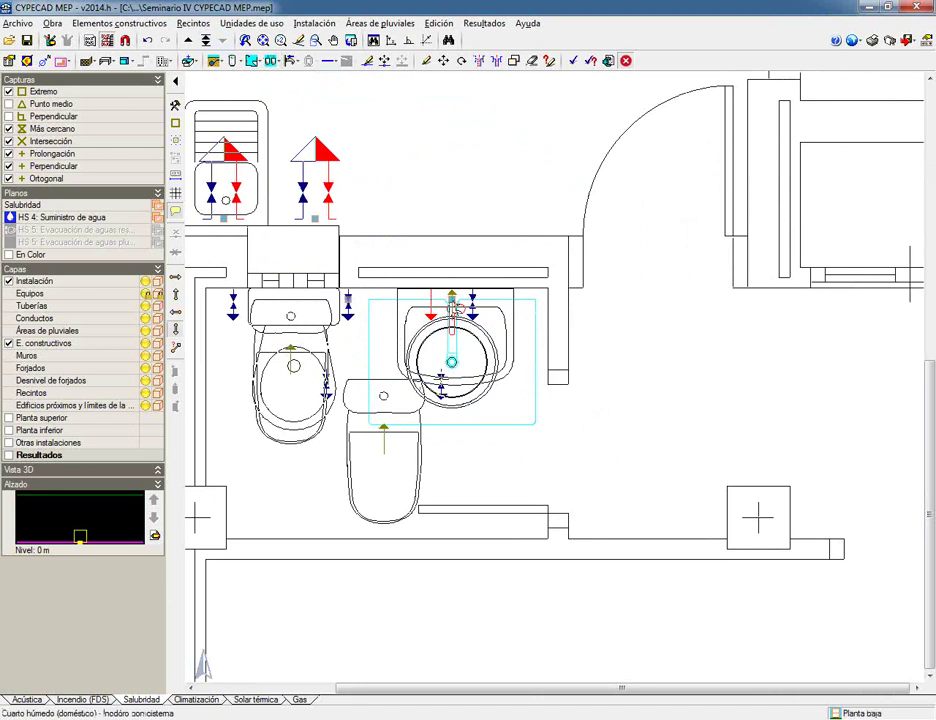
scroll(452, 313, "up", 4)
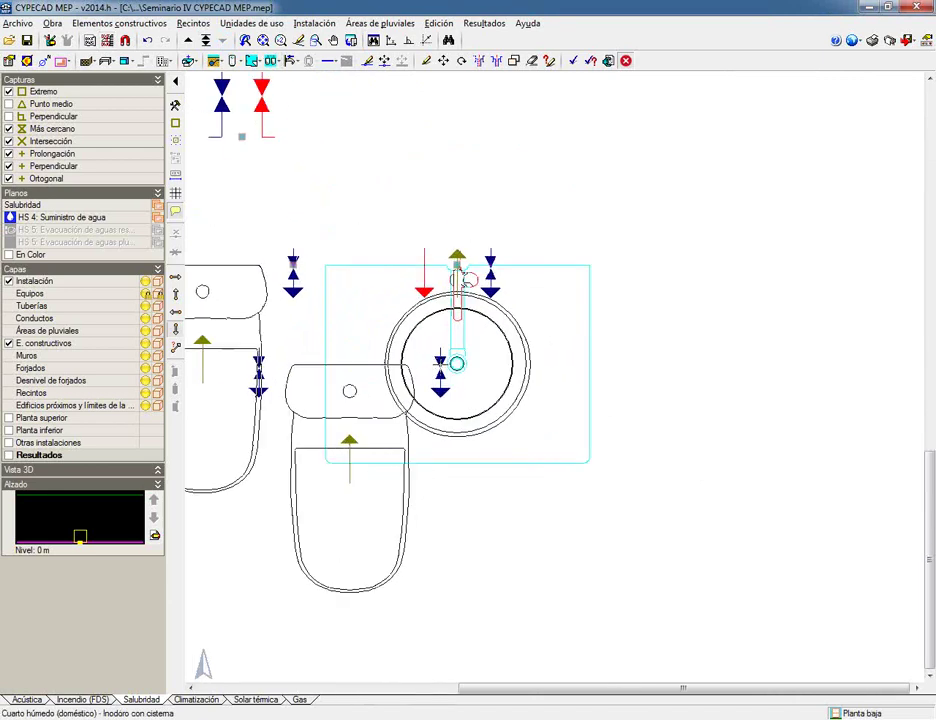
scroll(680, 320, "down", 2)
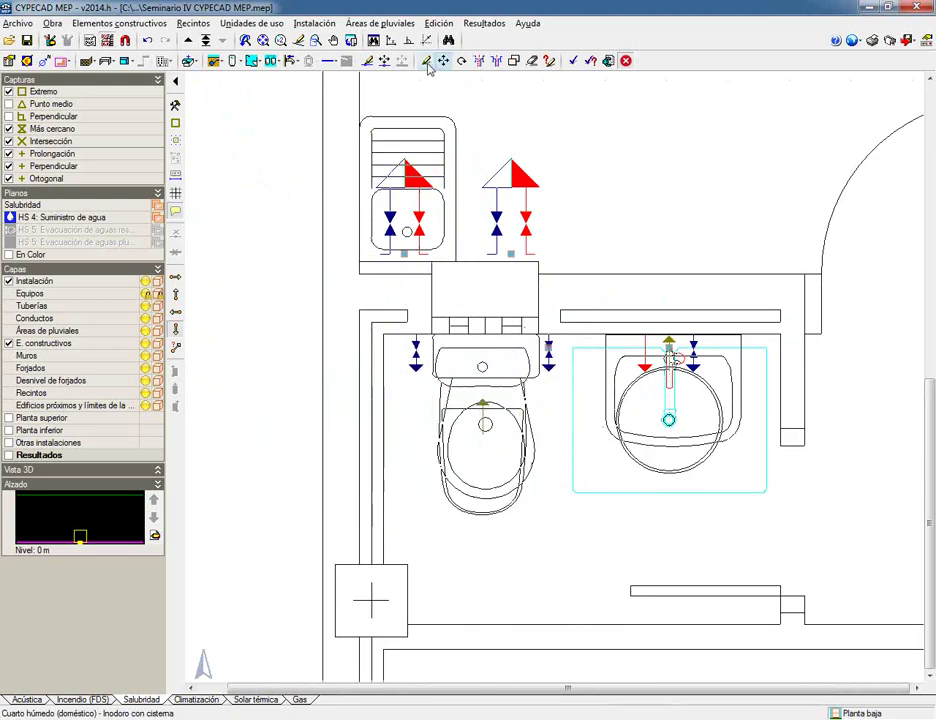
left_click(548, 61)
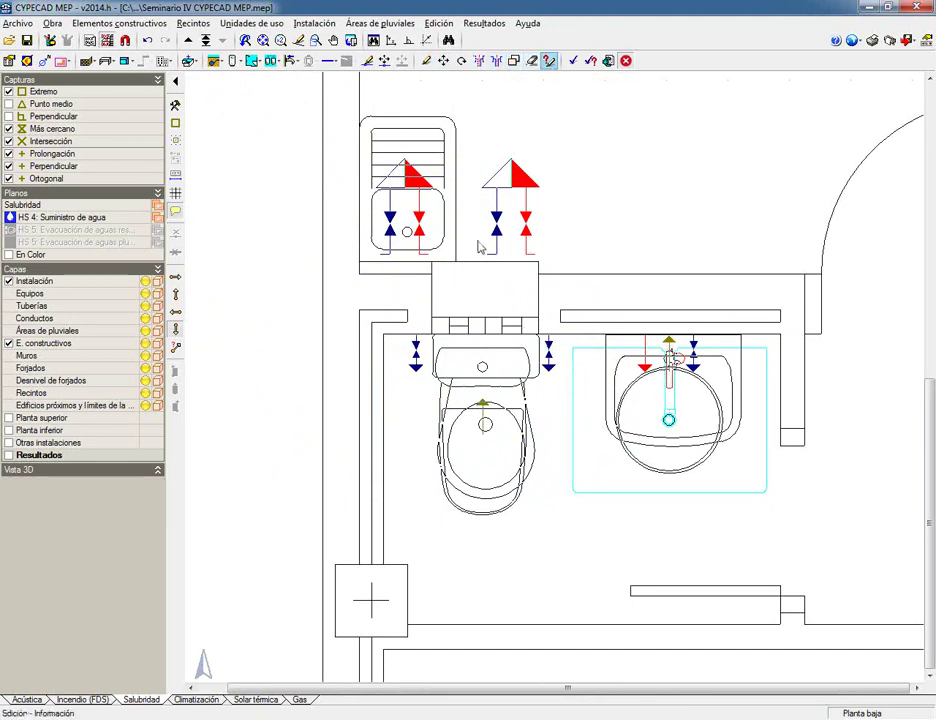
mouse_move(424, 340)
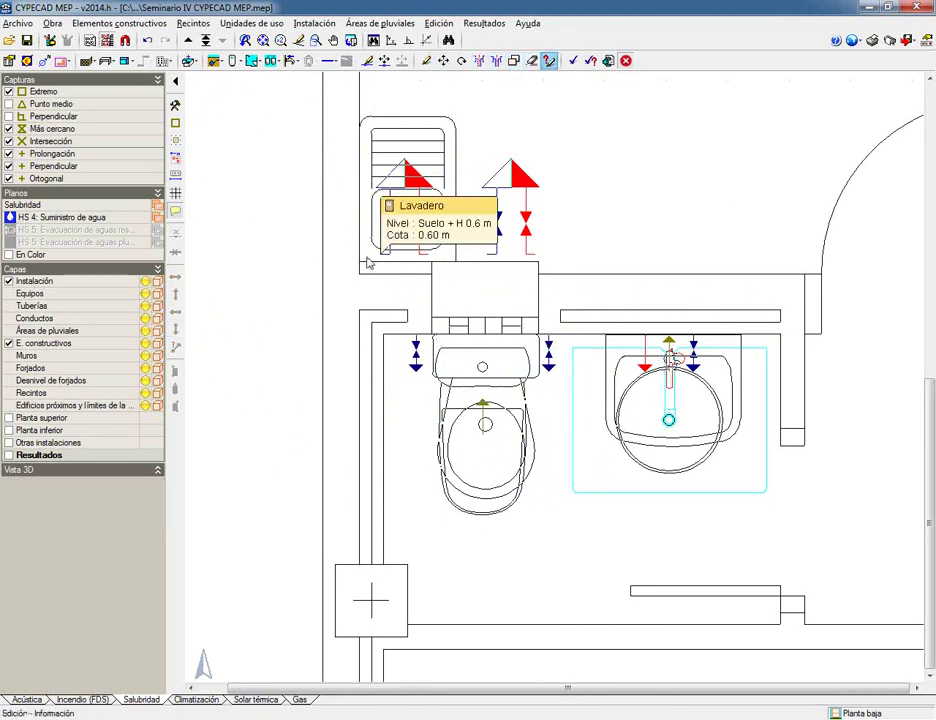
mouse_move(381, 260)
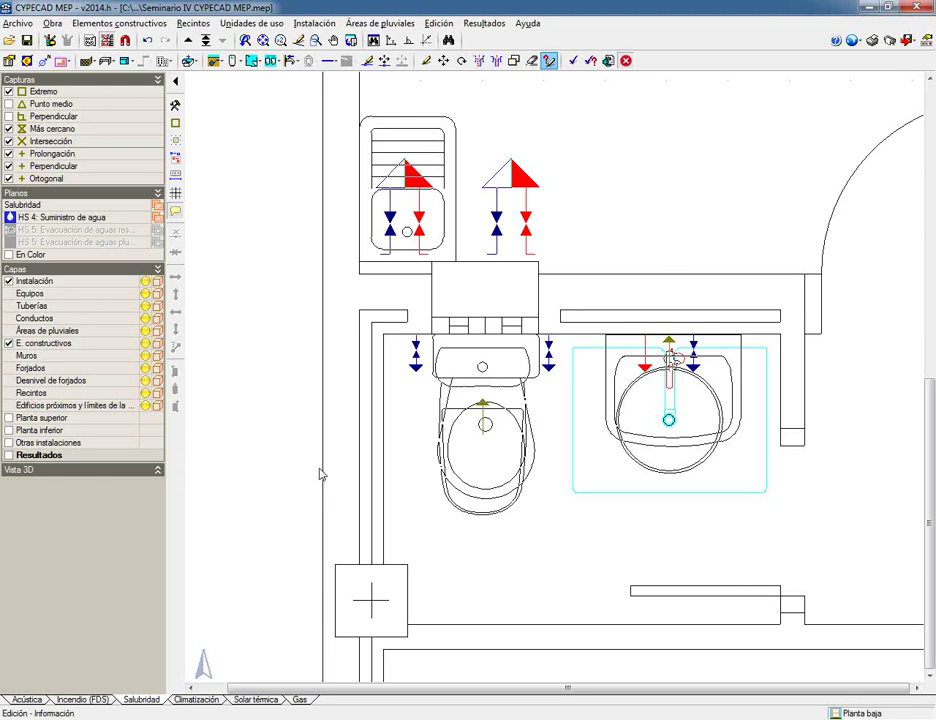
left_click(233, 62)
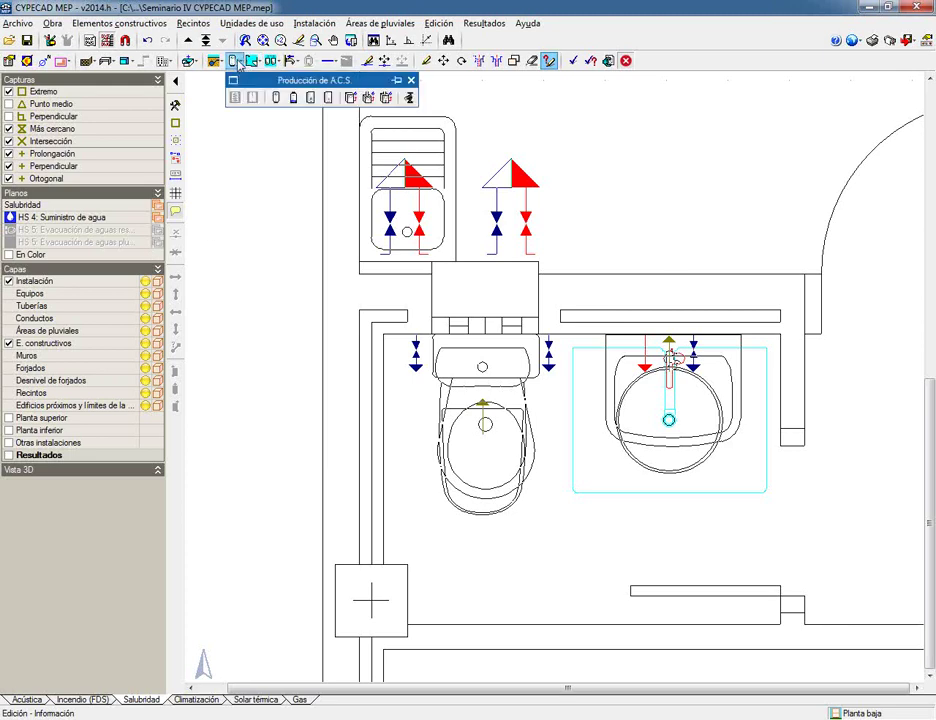
left_click(252, 62)
left_click(271, 61)
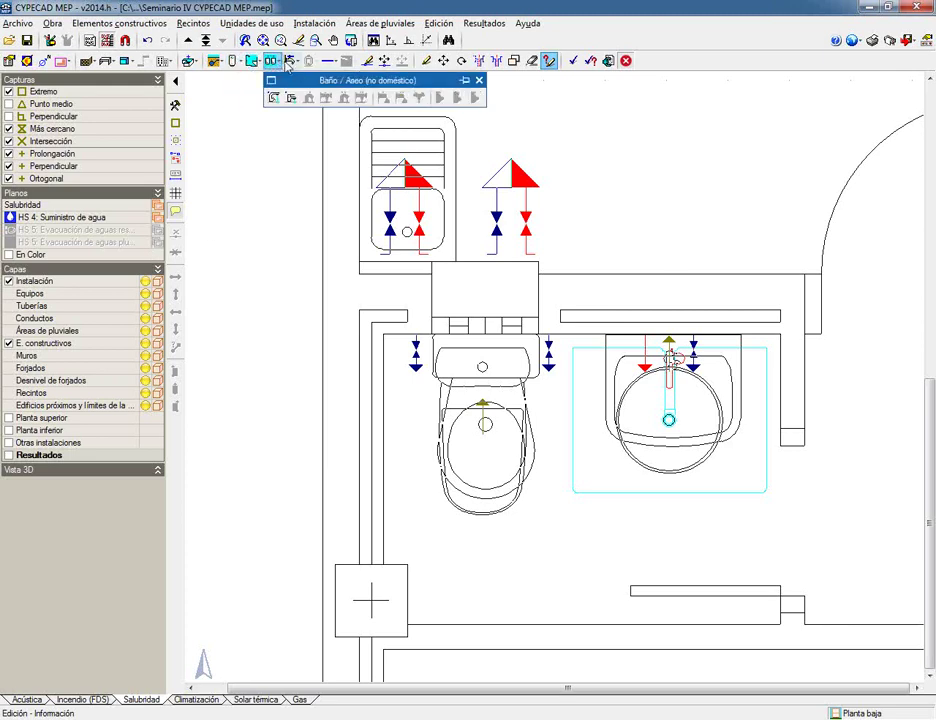
left_click(290, 61)
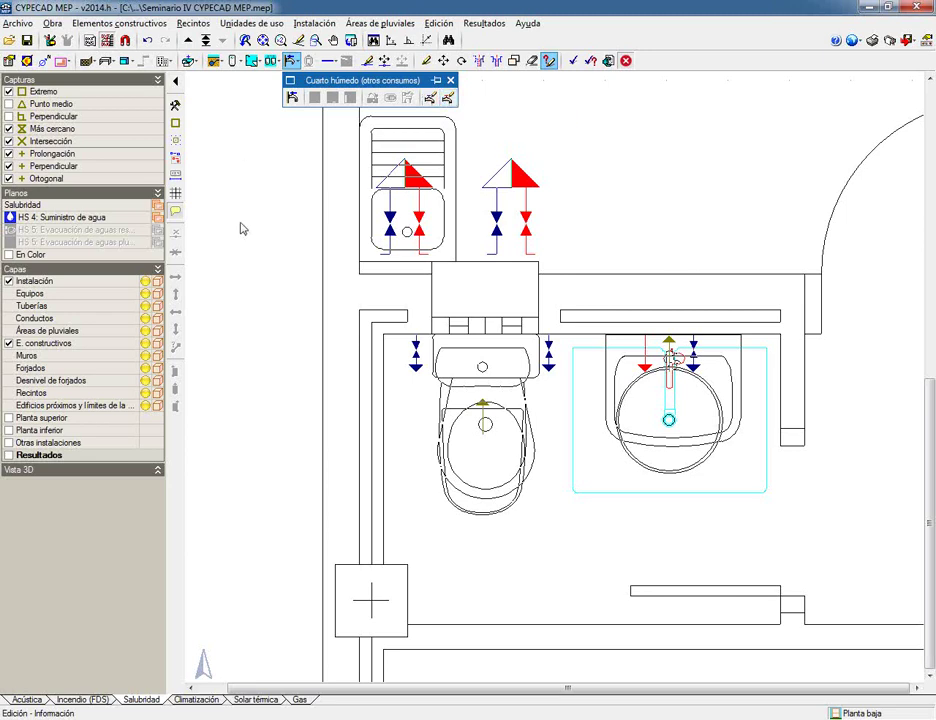
left_click(450, 80)
Add a Caldera convencional doméstica, mural, a gas from the Generador de Precios for heating and ACS, and place it in the GALERIA above the laundry sink.
scroll(307, 299, "down", 3)
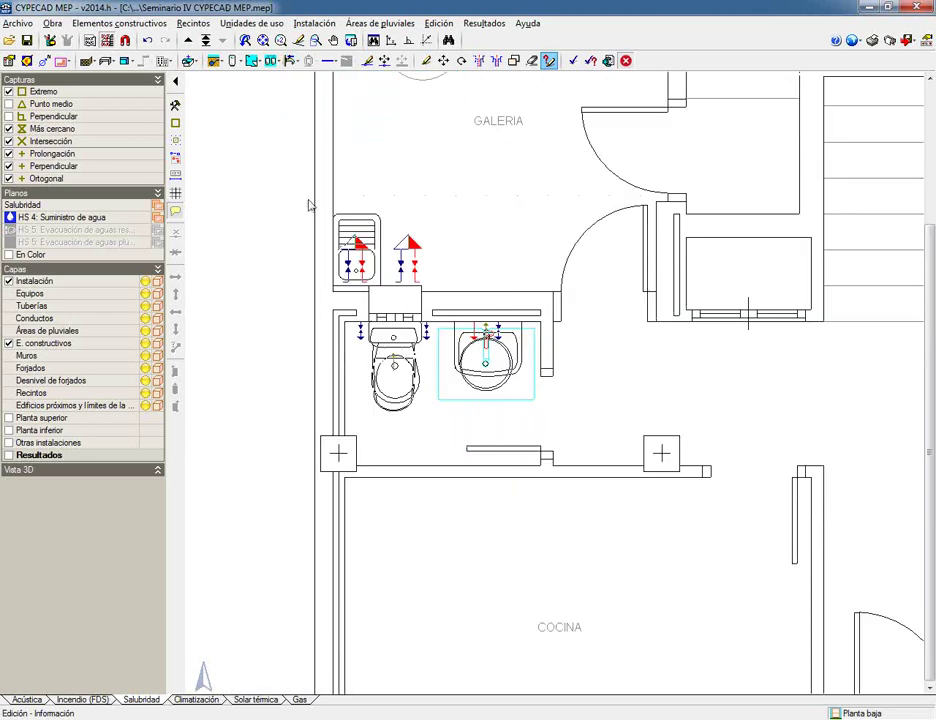
scroll(343, 368, "up", 1)
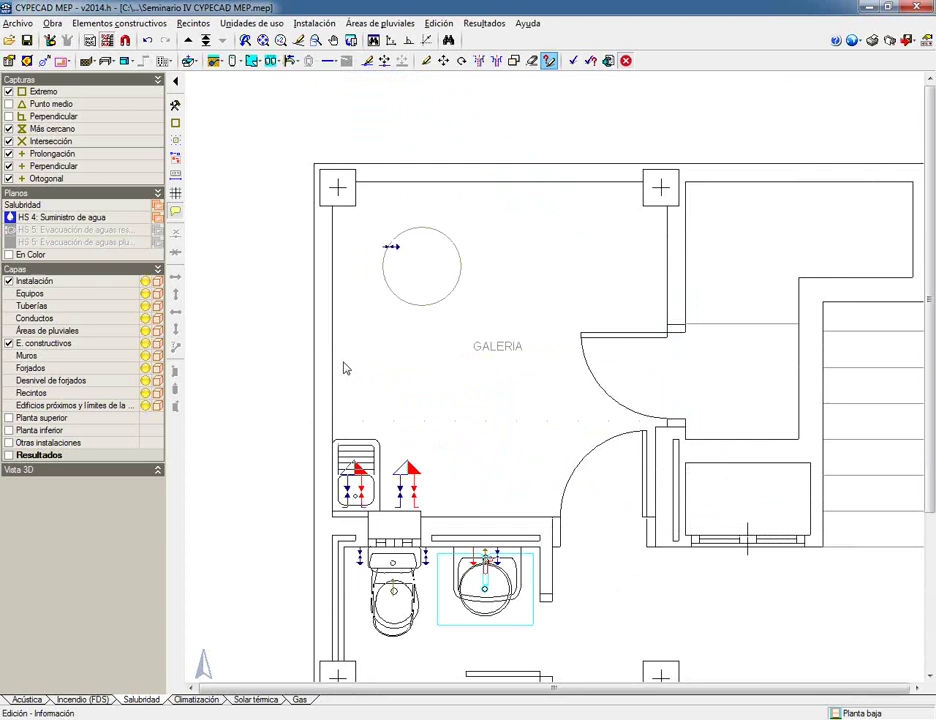
left_click(233, 62)
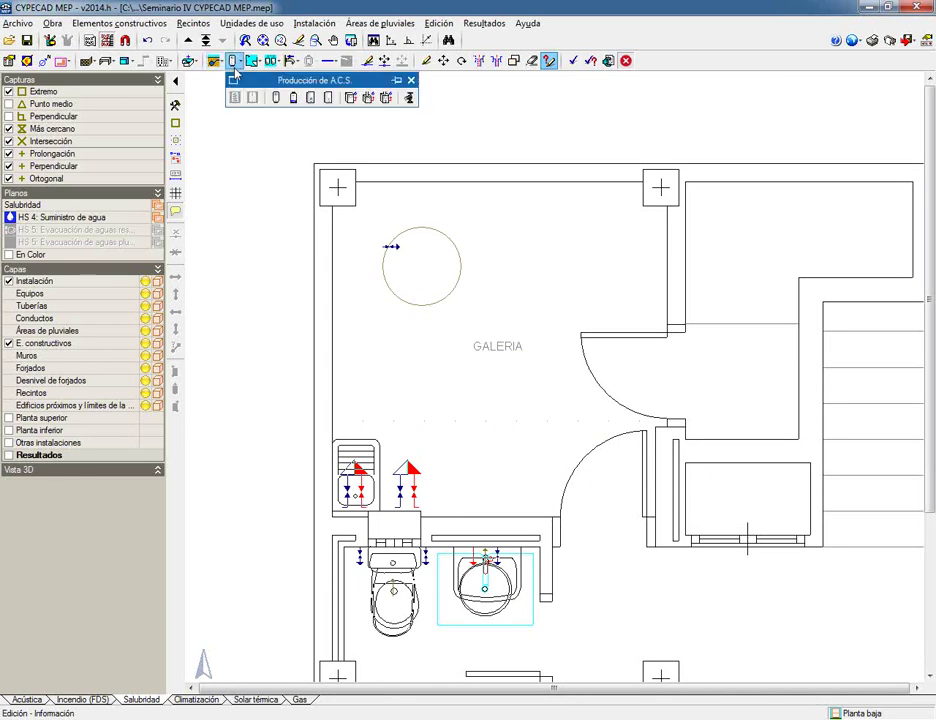
left_click(386, 99)
left_click(470, 367)
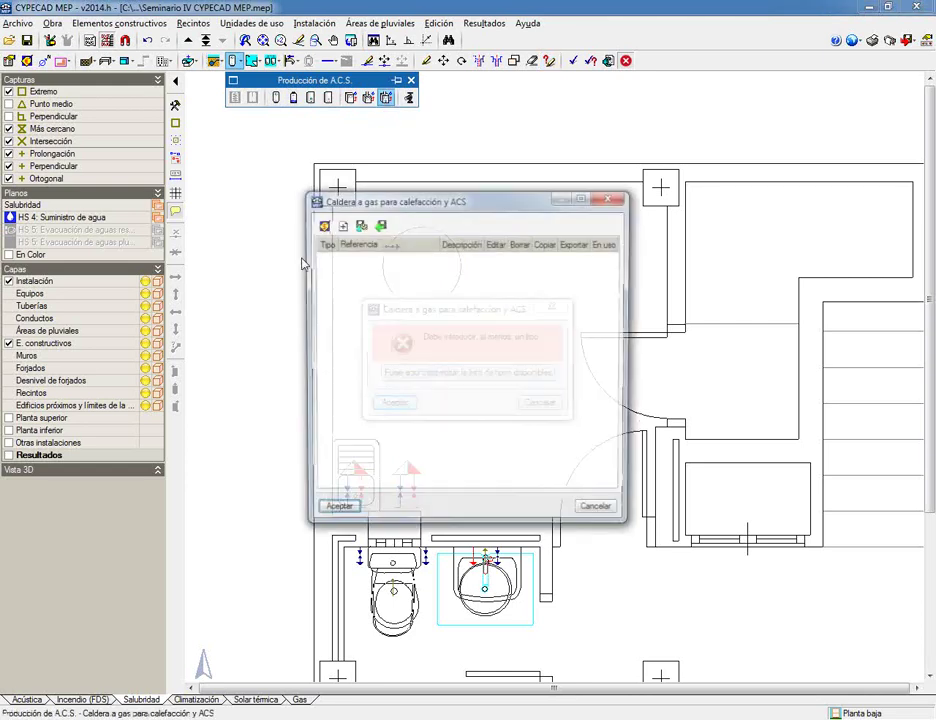
left_click(322, 225)
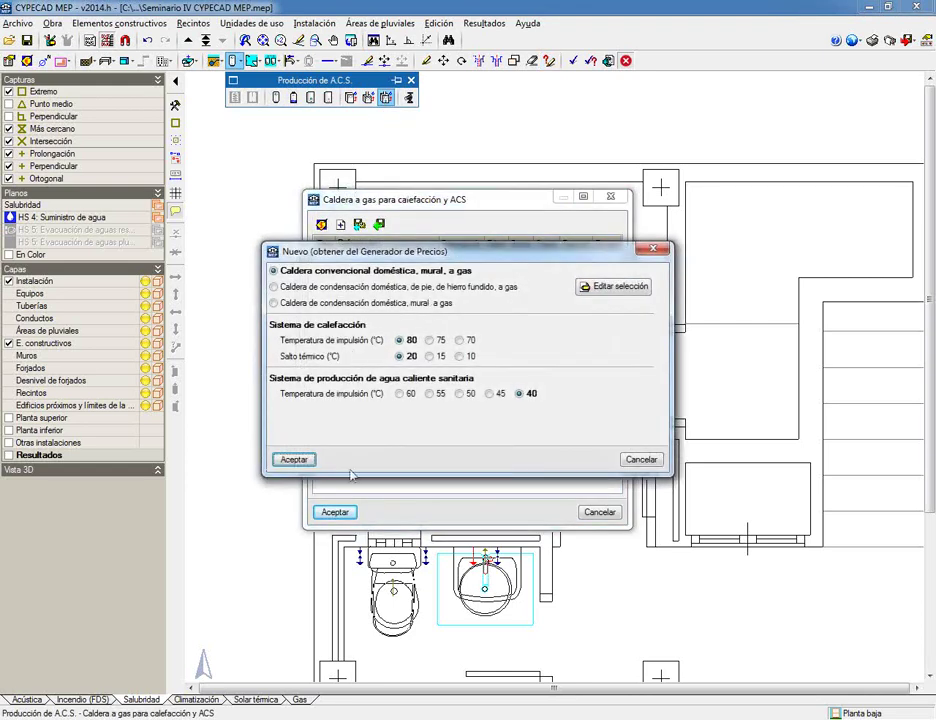
left_click(294, 459)
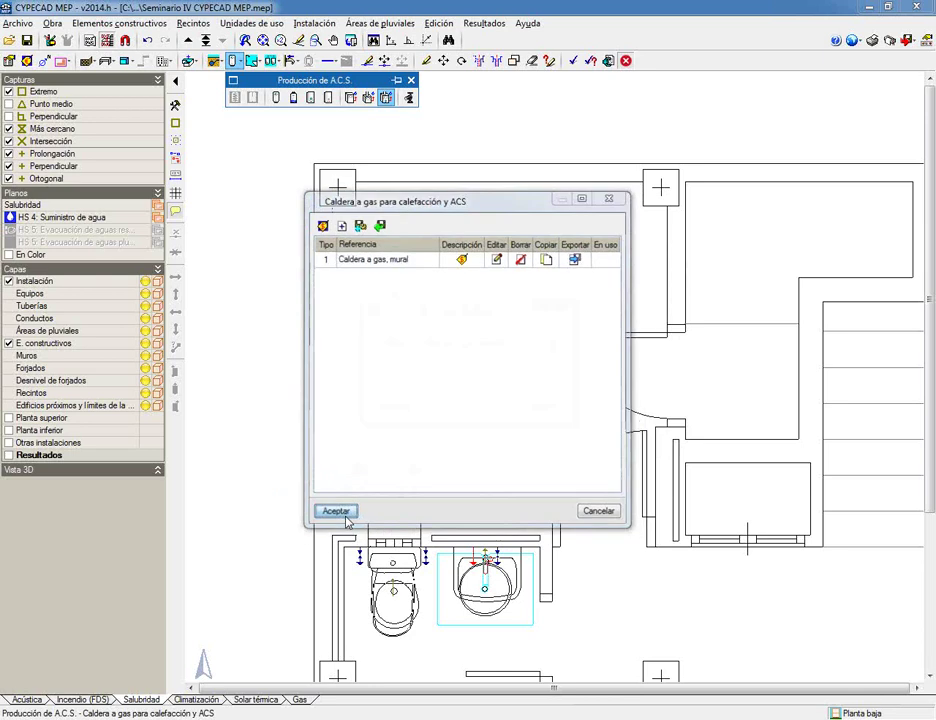
left_click(332, 511)
left_click(394, 404)
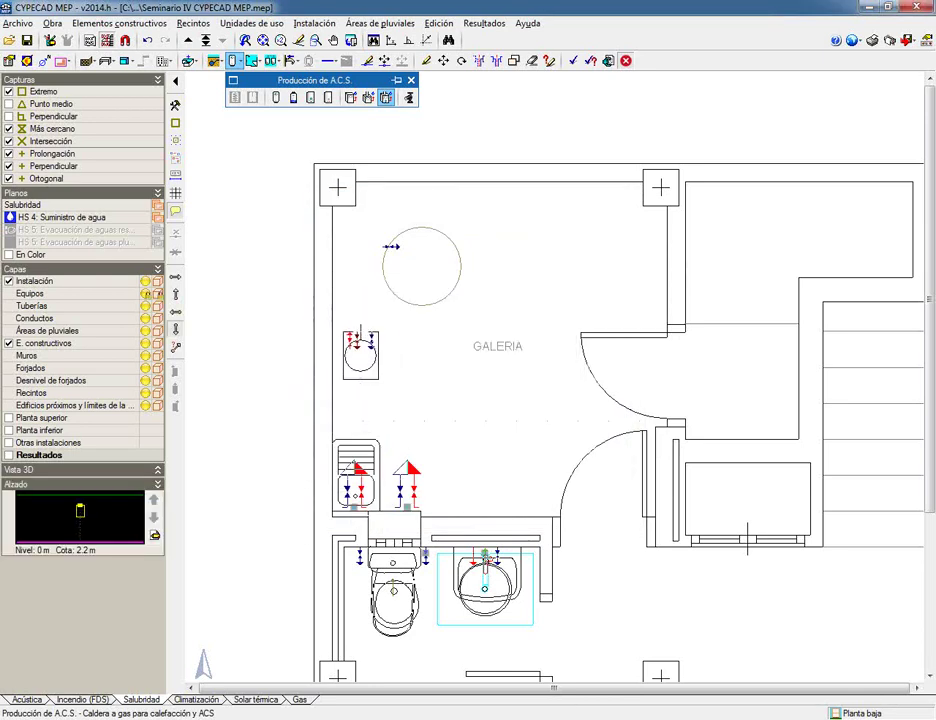
left_click(364, 345)
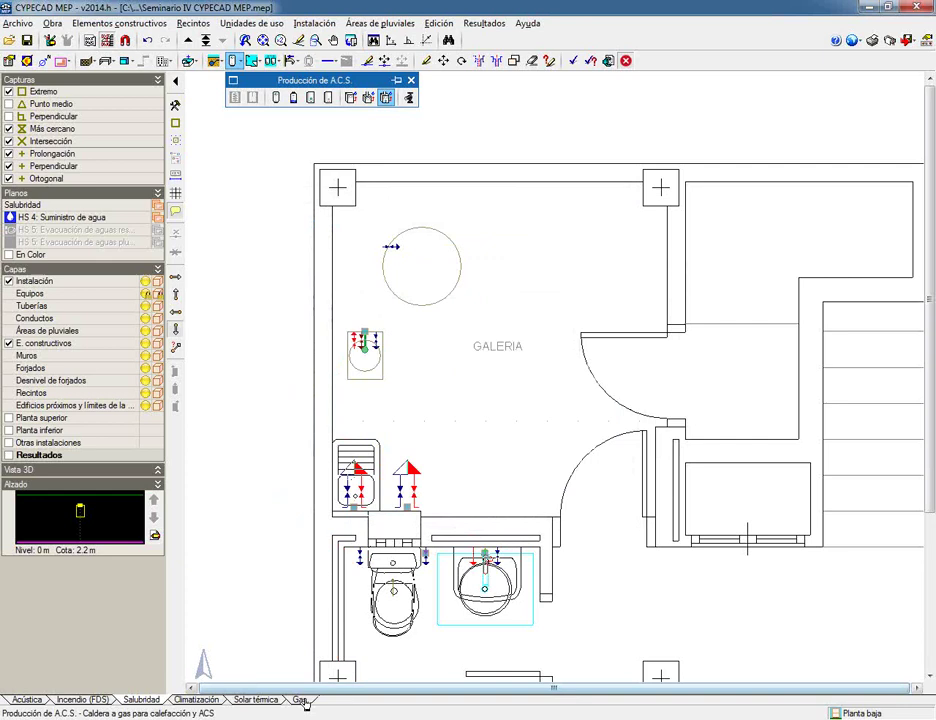
In the Gas installation, delete the old gas equipment overlapping the new boiler in the GALERIA.
left_click(301, 700)
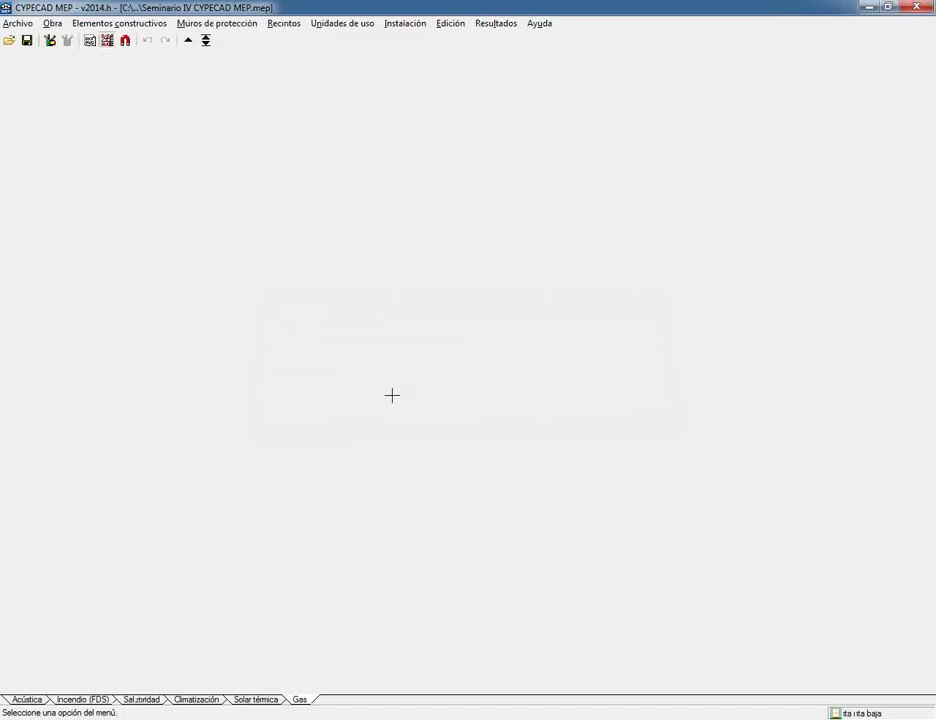
scroll(386, 370, "up", 4)
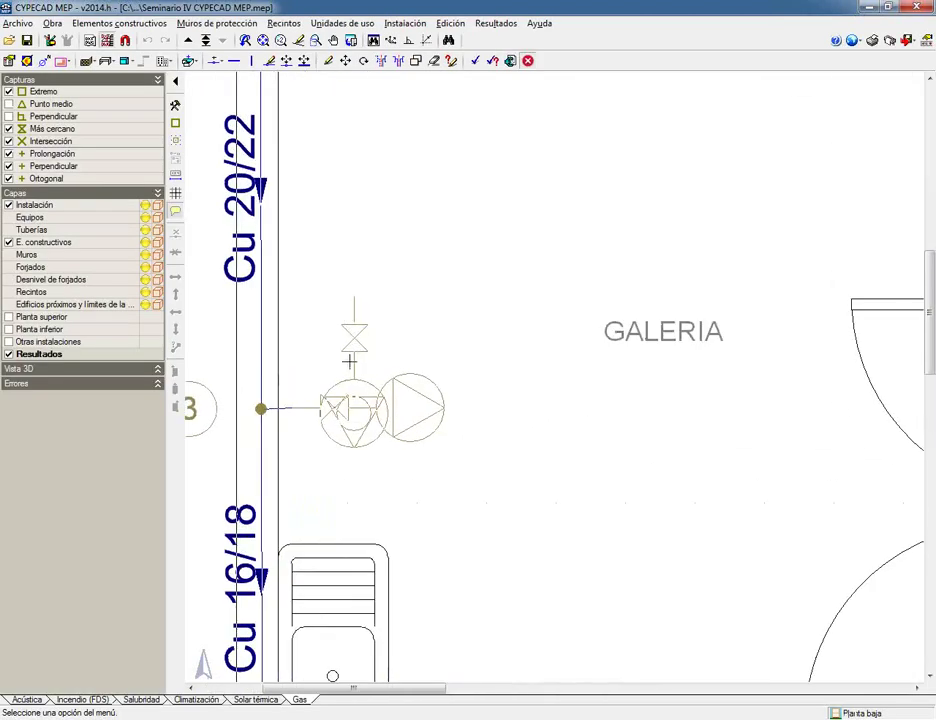
left_click(434, 61)
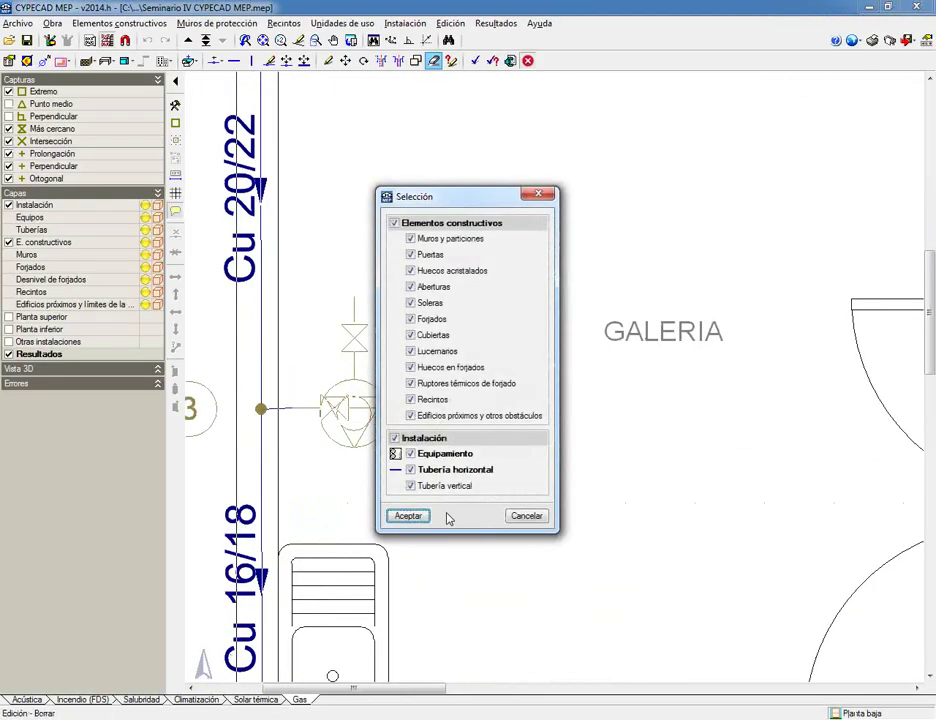
left_click(409, 516)
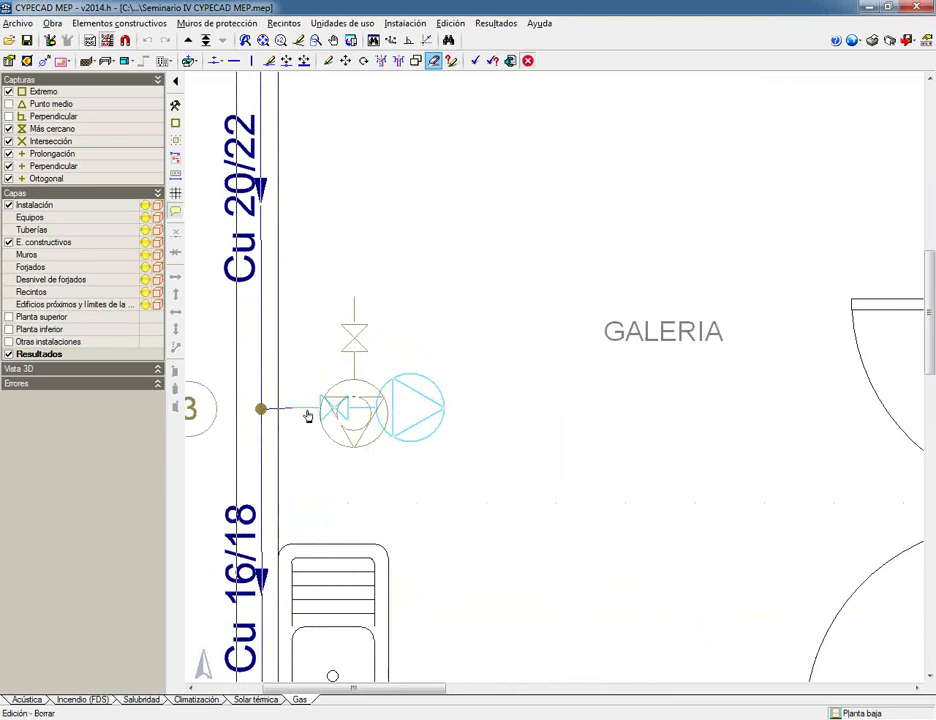
left_click(308, 416)
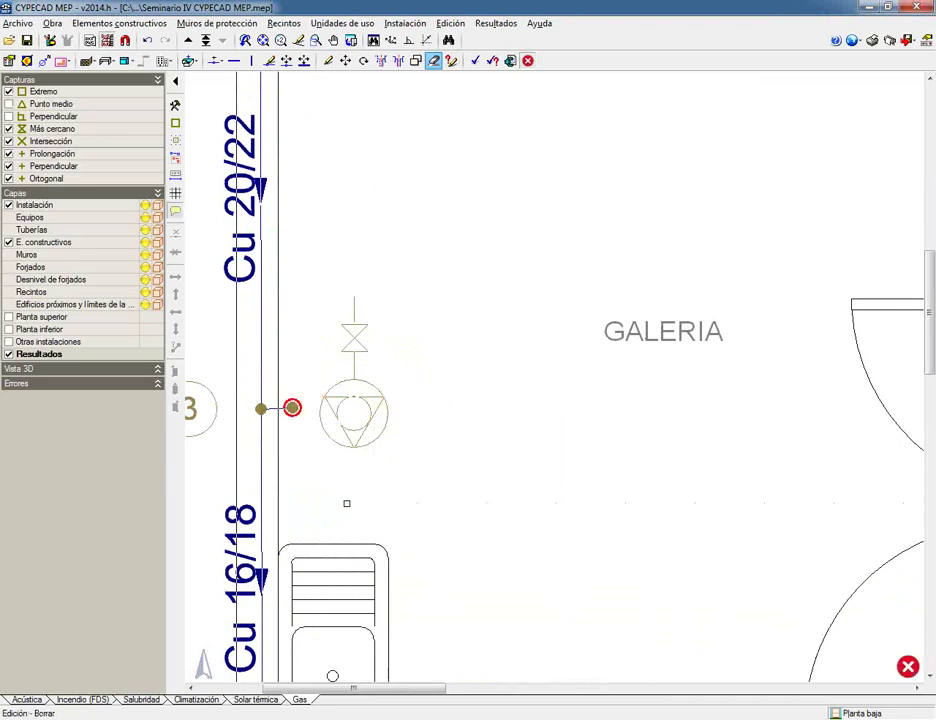
Move the loose end of the gas branch pipe onto the new boiler's gas connection point.
left_click(286, 61)
left_click(291, 408)
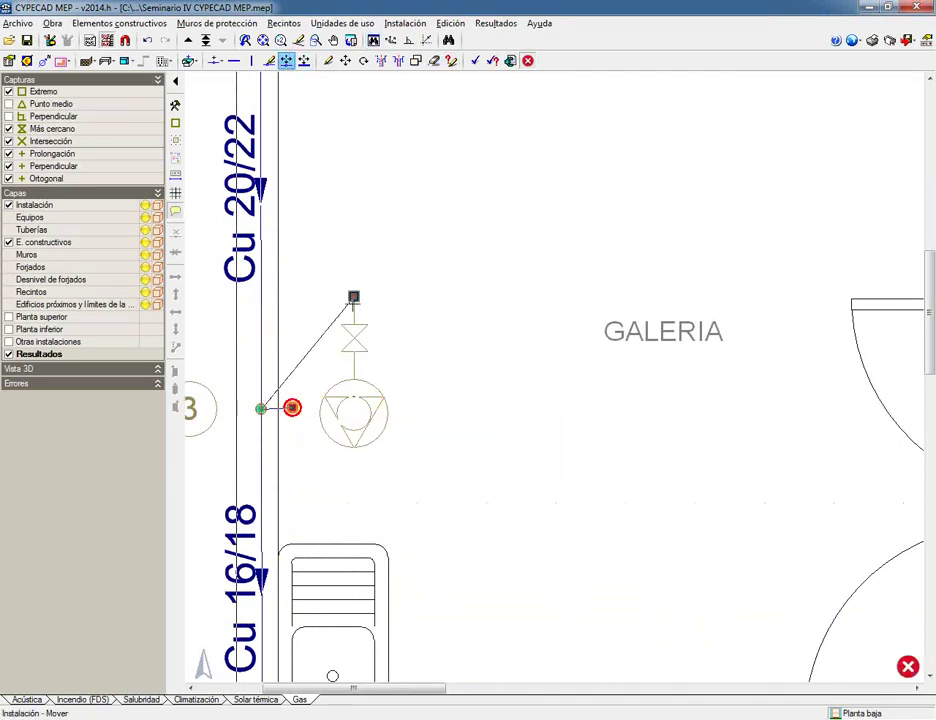
left_click(358, 304)
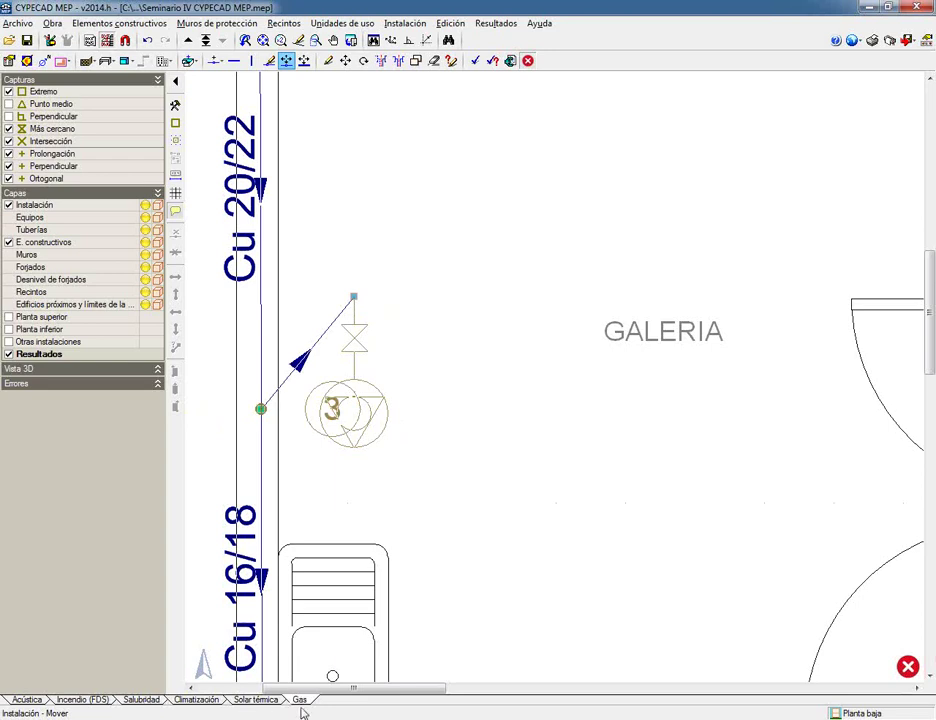
Return to the Salubridad installation and review the fixtures on Planta 1 and Planta baja.
left_click(141, 700)
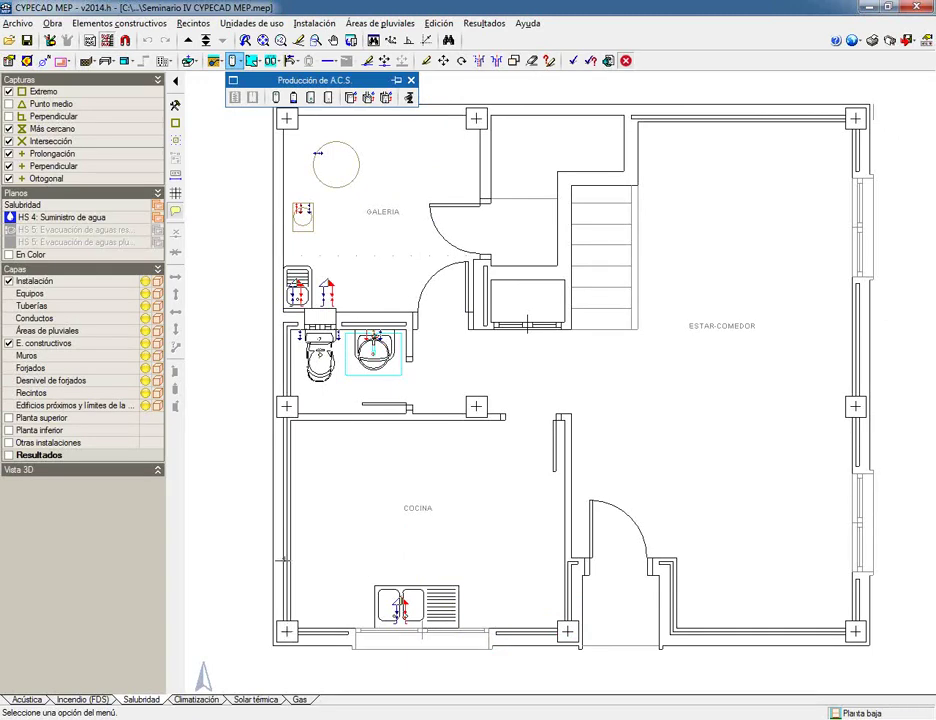
middle_click_drag(253, 230, 261, 395)
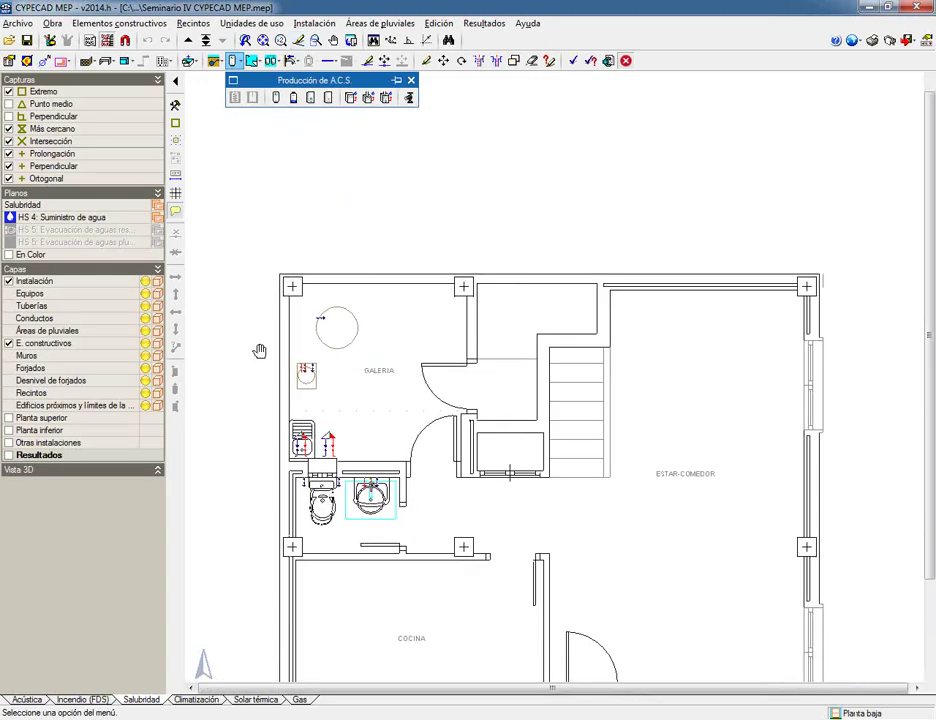
scroll(270, 80, "down", 1)
left_click(206, 41)
left_click(451, 346)
left_click(443, 398)
left_click(222, 41)
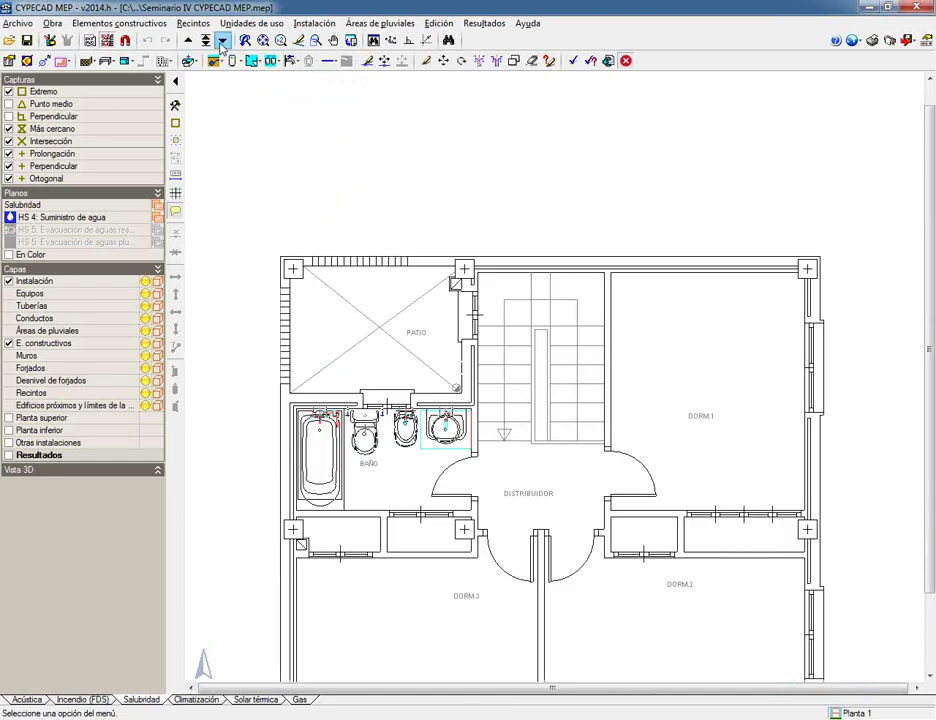
left_click(222, 41)
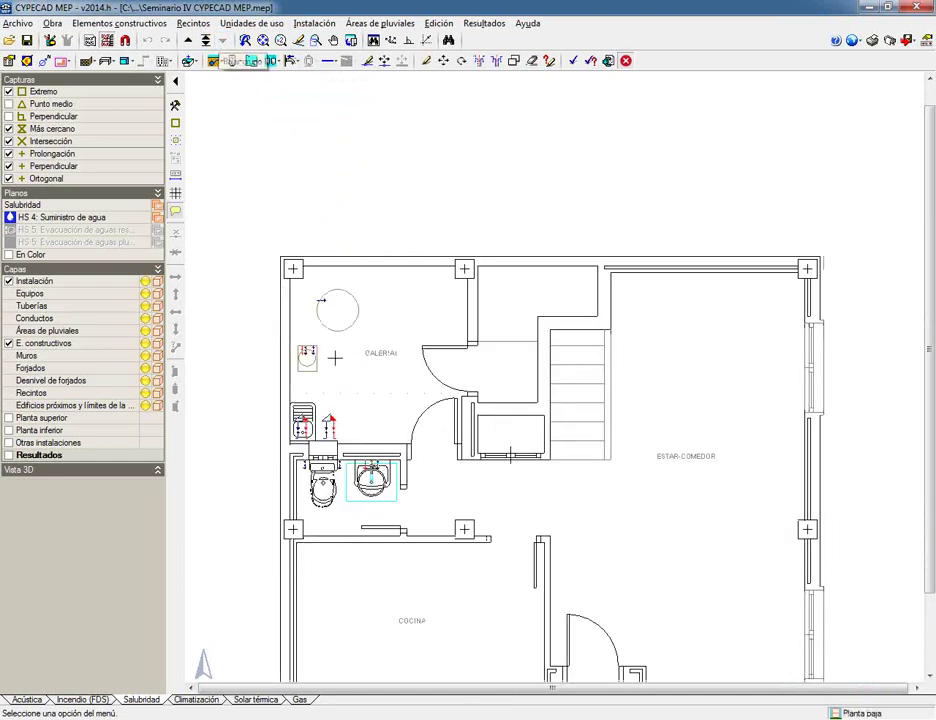
Show the Suministro de agua (HS 4) tools as a labelled list placed clear of the gallery's plan.
scroll(320, 290, "up", 2)
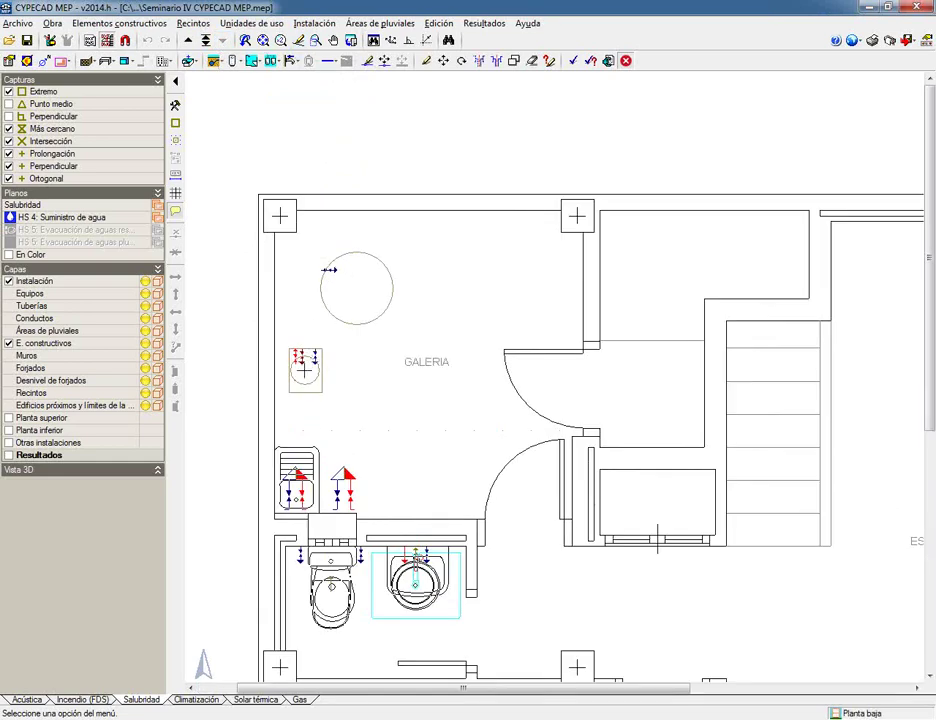
middle_click_drag(313, 368, 317, 255)
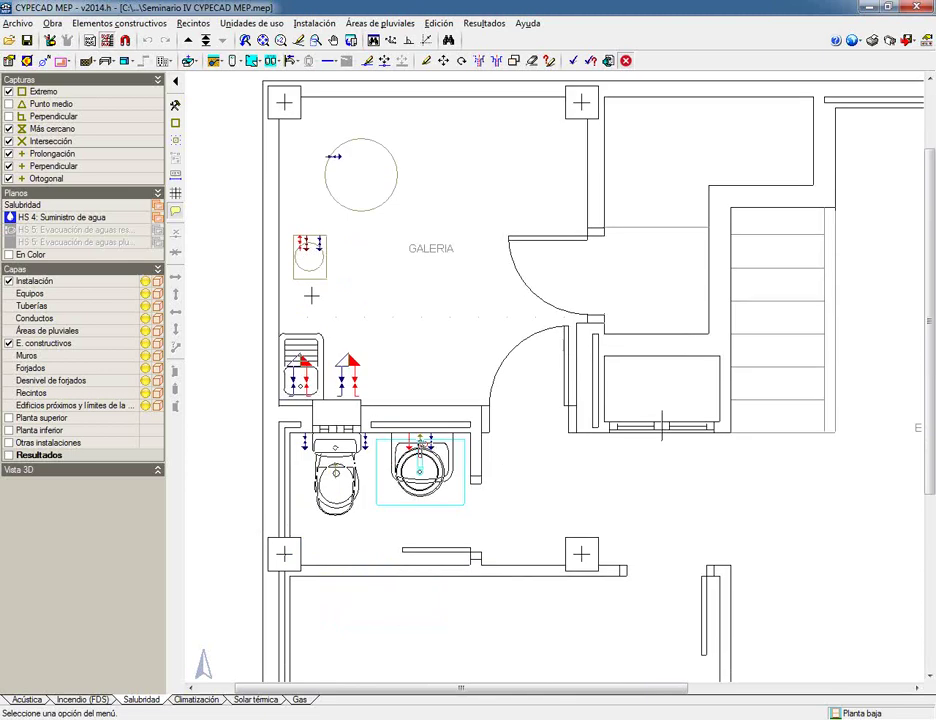
scroll(238, 290, "down", 2)
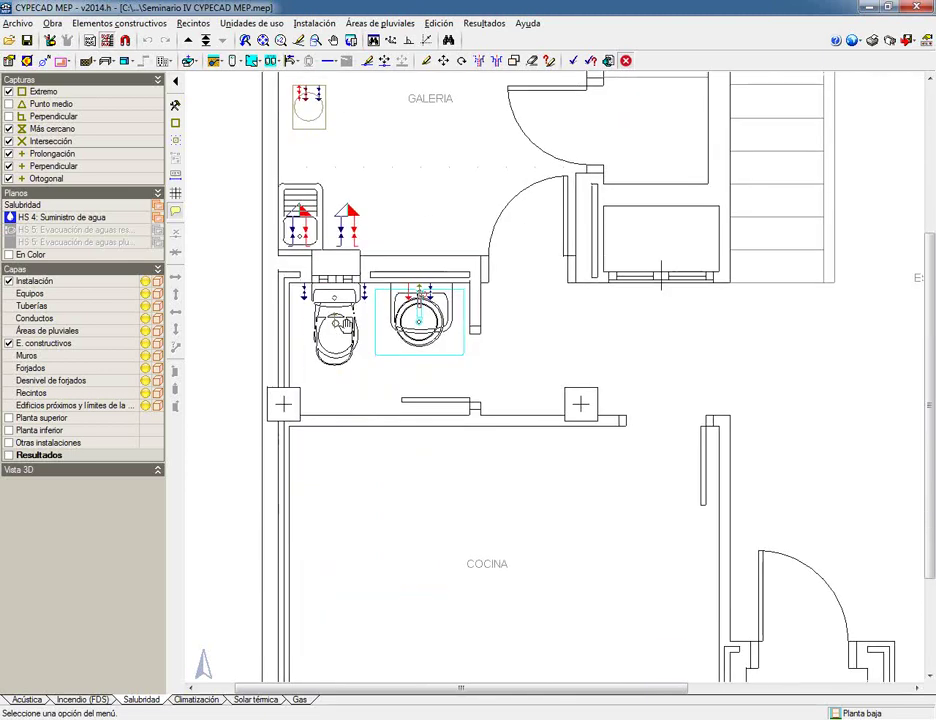
left_click(215, 62)
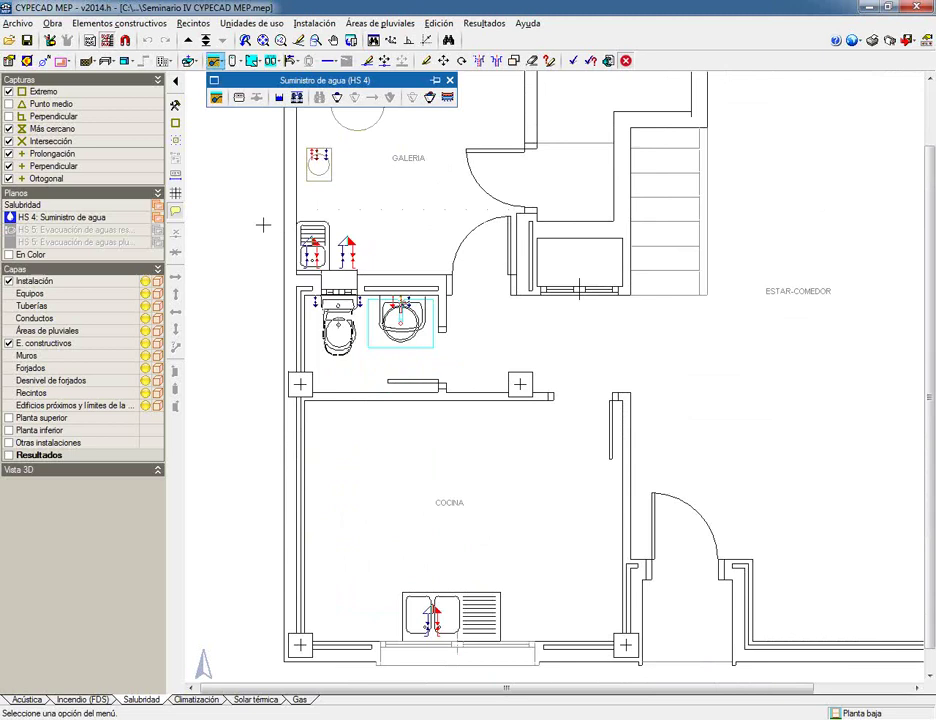
middle_click_drag(261, 217, 272, 397)
scroll(272, 348, "down", 2)
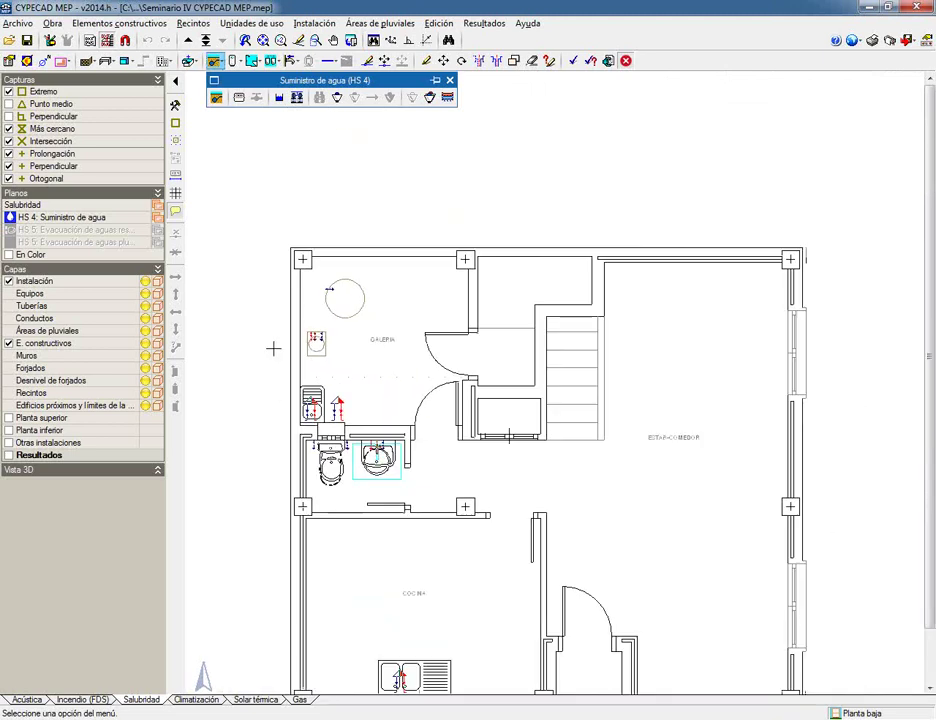
left_click(213, 80)
left_click_drag(397, 82, 886, 80)
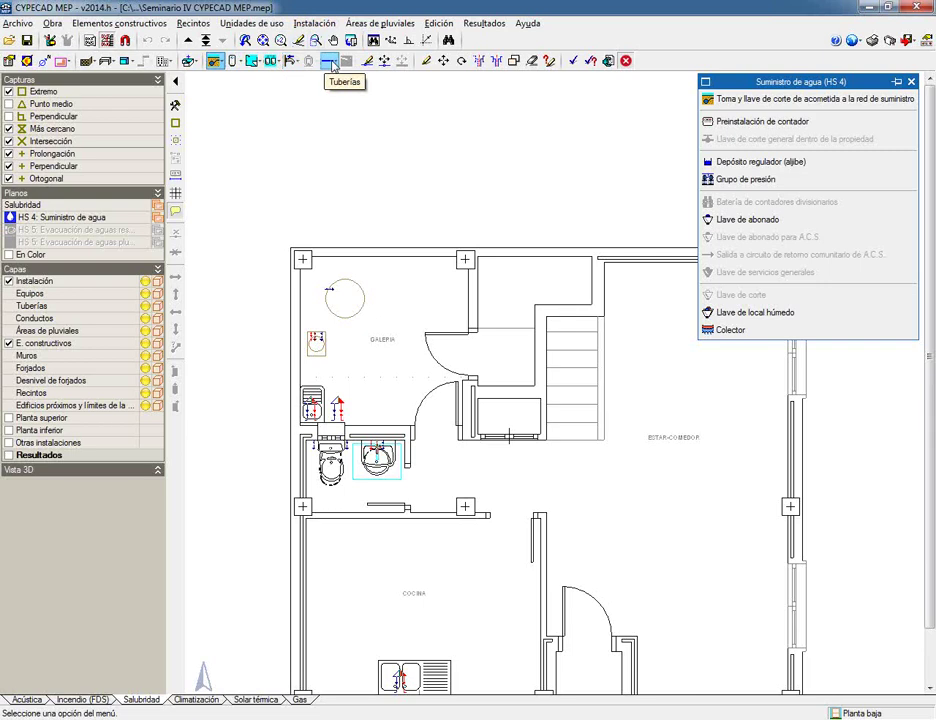
left_click(332, 62)
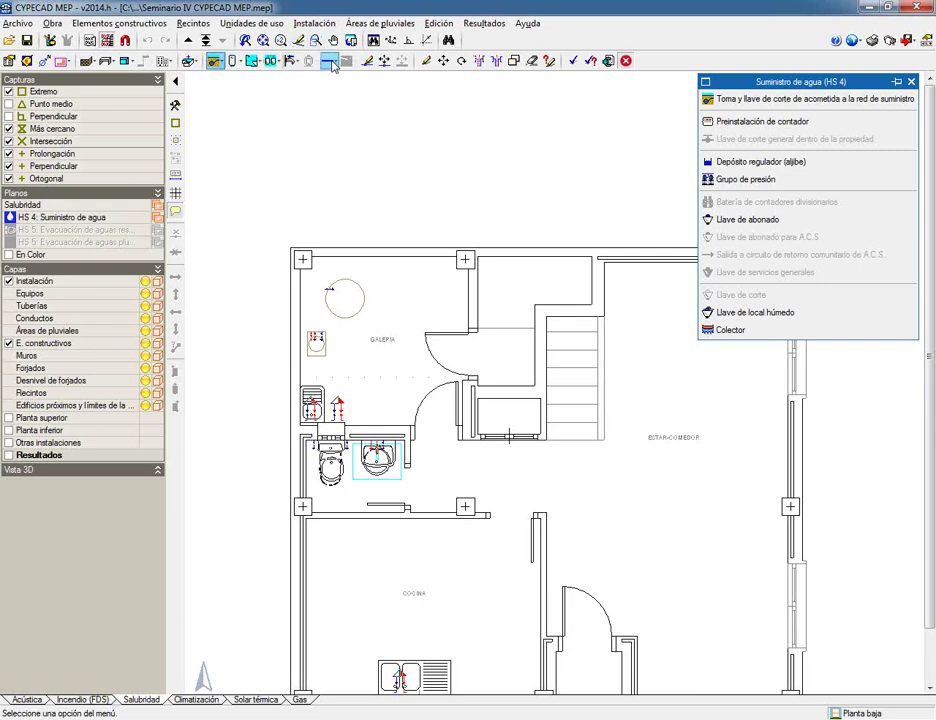
Start a Toma y llave de corte de acometida and set its supply pipe material to Acero galvanizado sin soldadura.
left_click(777, 99)
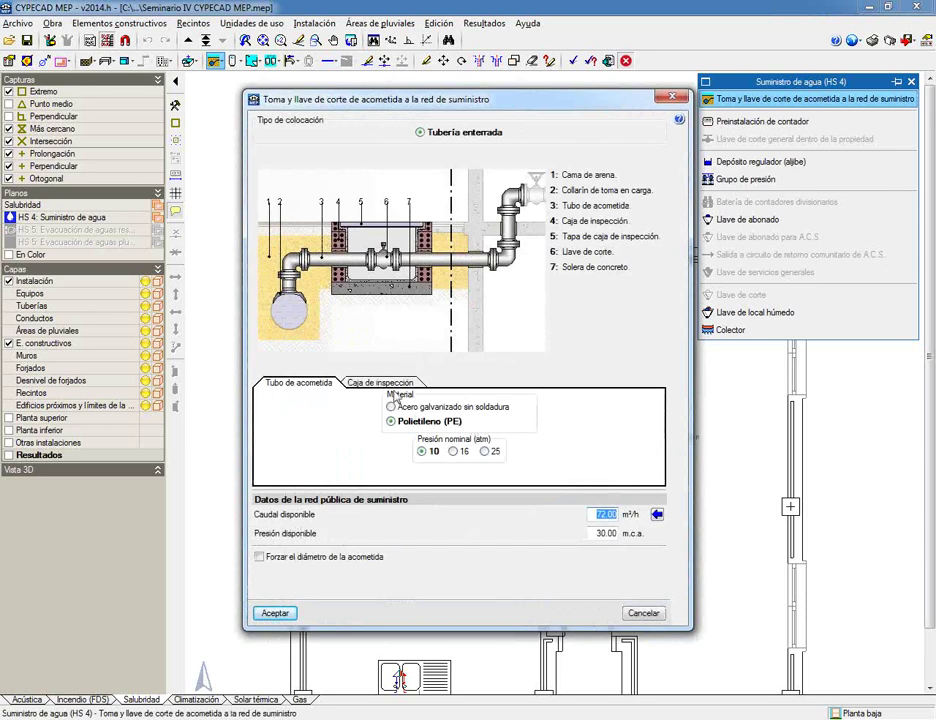
left_click(396, 408)
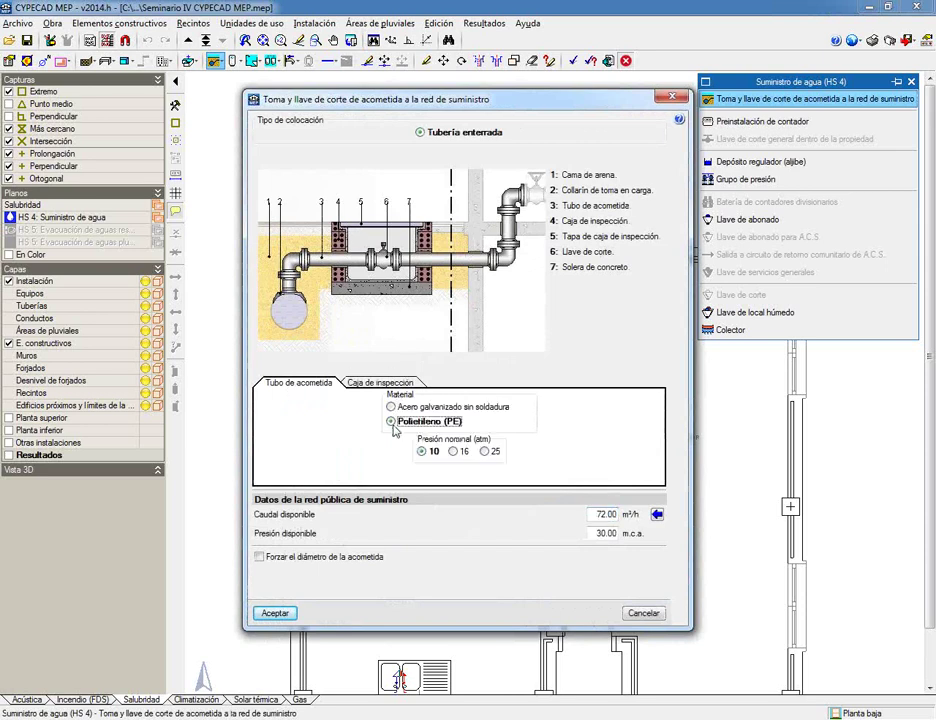
left_click(392, 423)
left_click(465, 452)
left_click(486, 453)
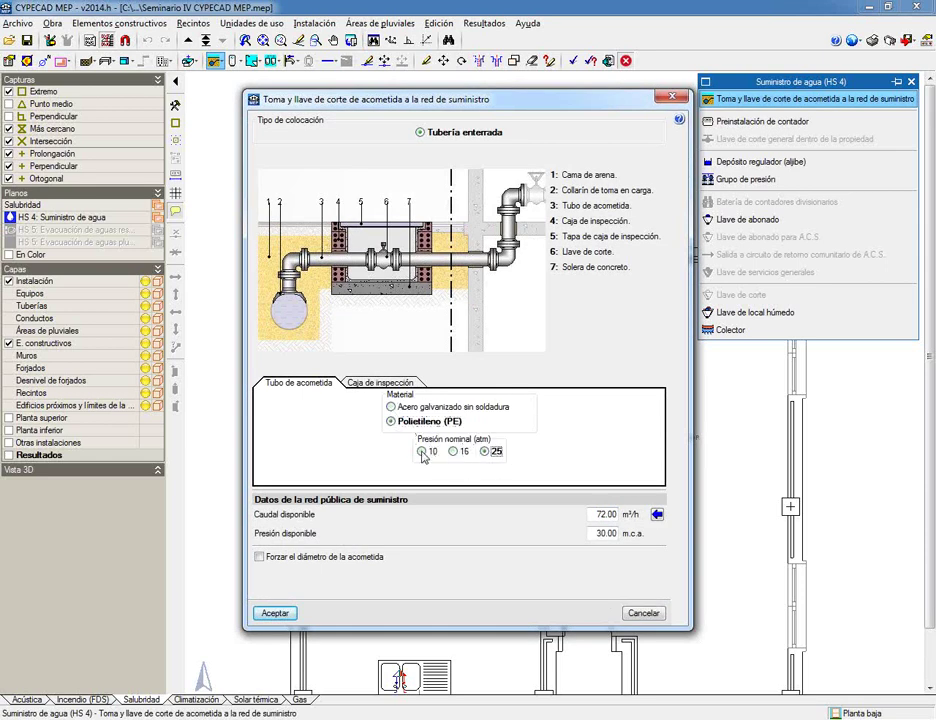
left_click(403, 409)
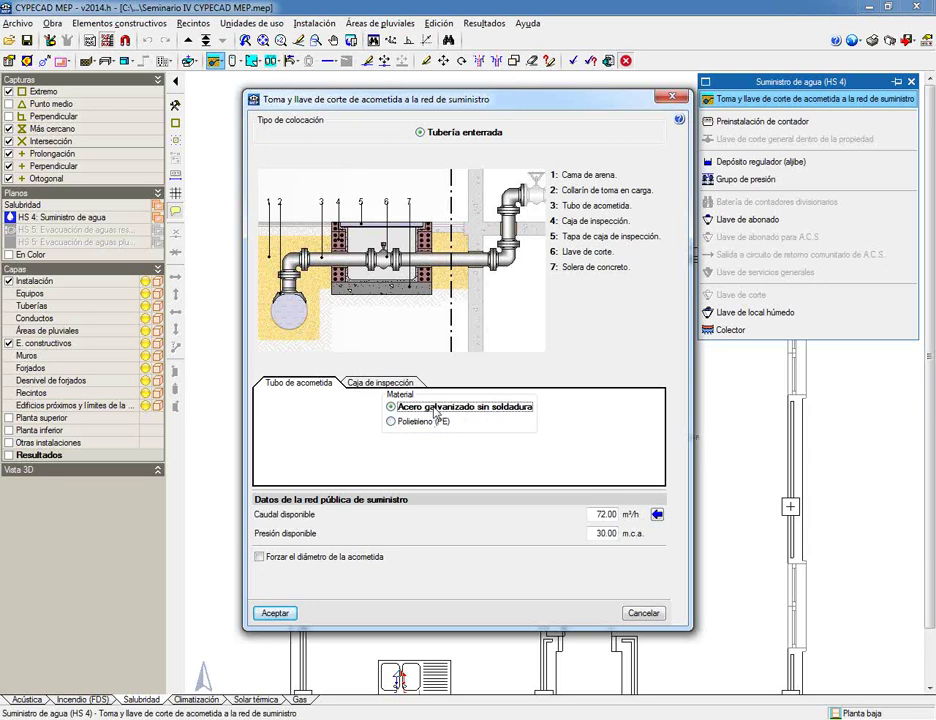
Set the connection's inspection box type to Prefabricada de polipropileno.
left_click(364, 383)
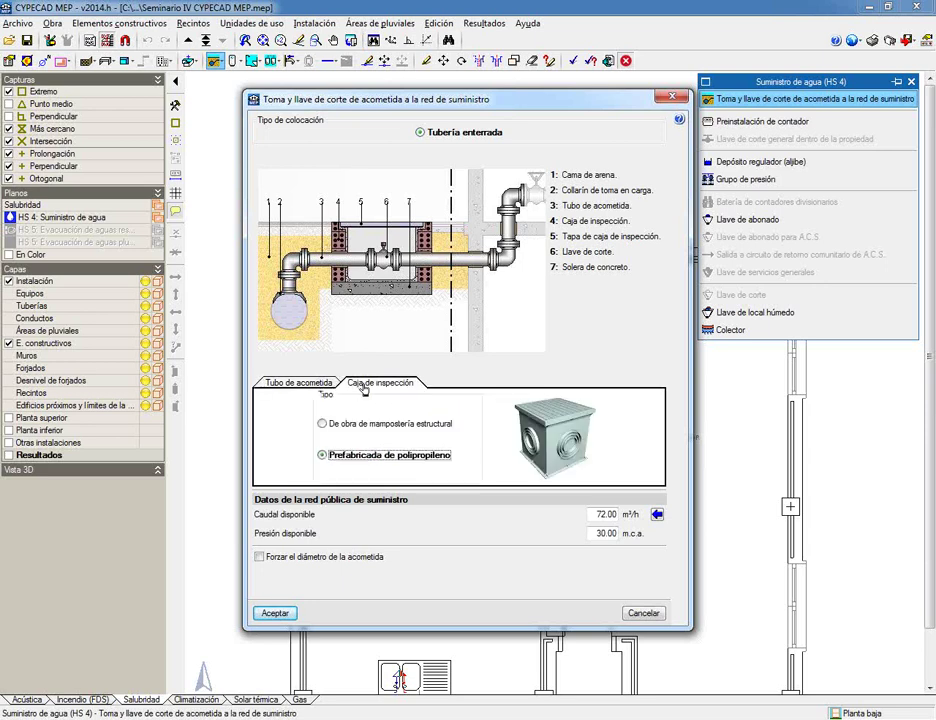
left_click(340, 424)
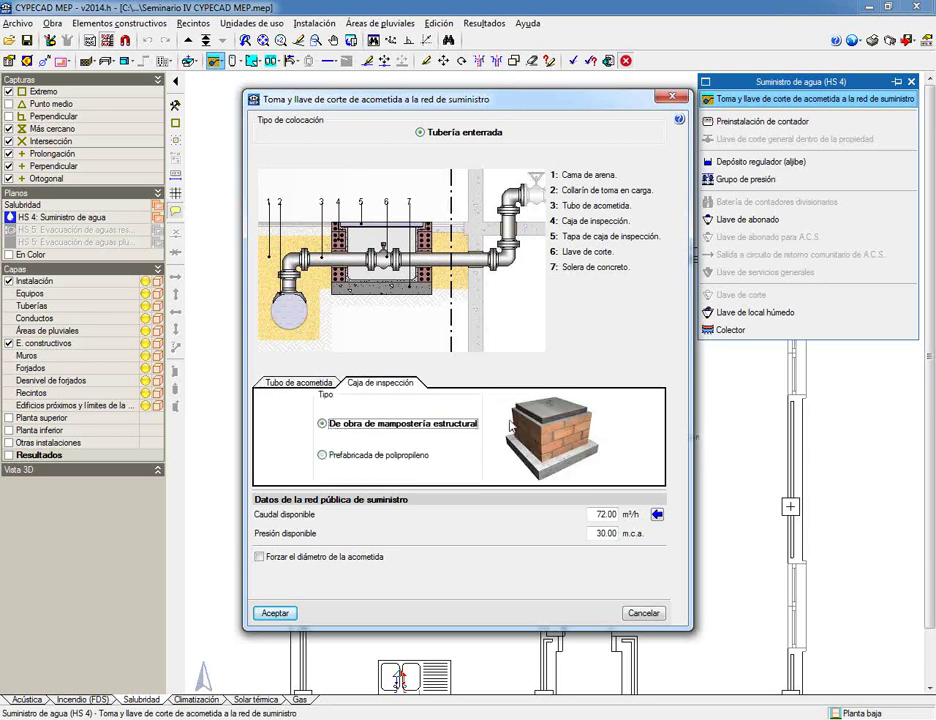
left_click(323, 455)
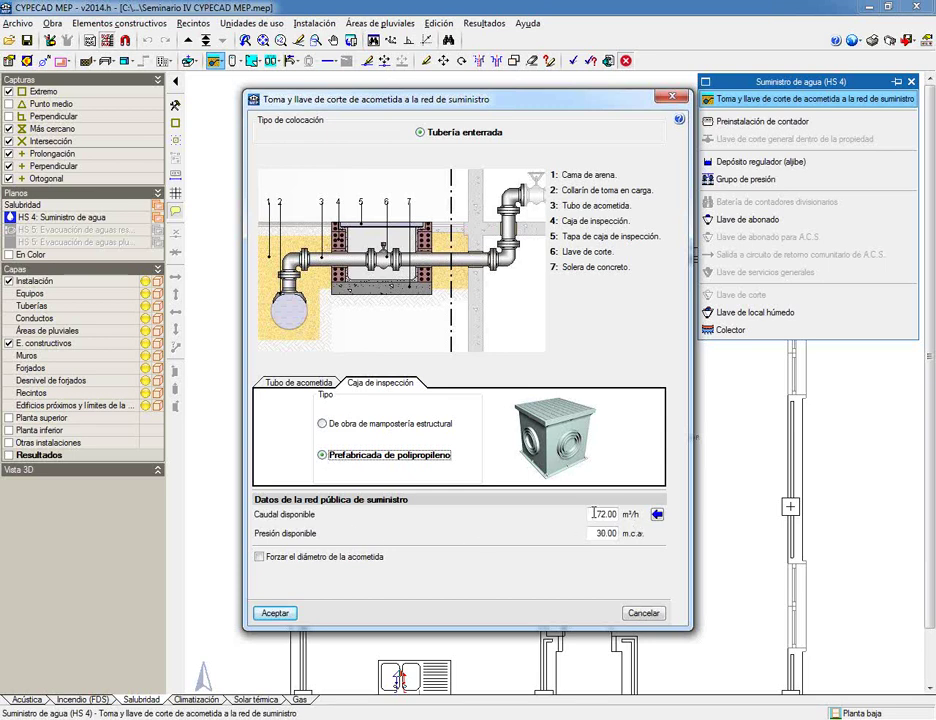
Leave the supply connection's diameter unforced and accept its settings.
left_click_drag(598, 514, 621, 540)
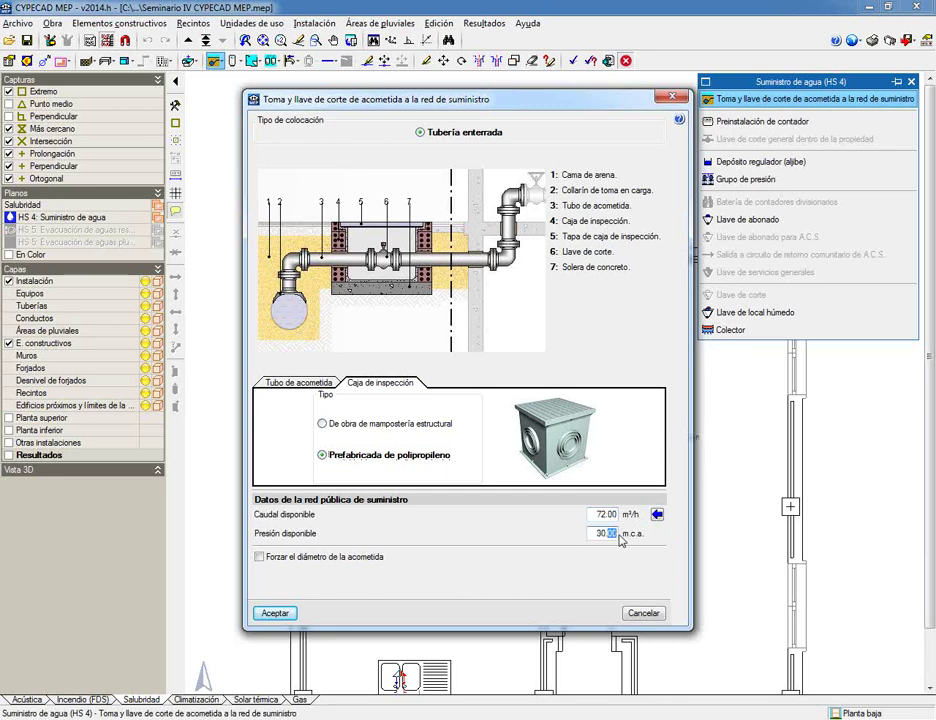
left_click(292, 558)
left_click(292, 558)
left_click(291, 558)
left_click(291, 558)
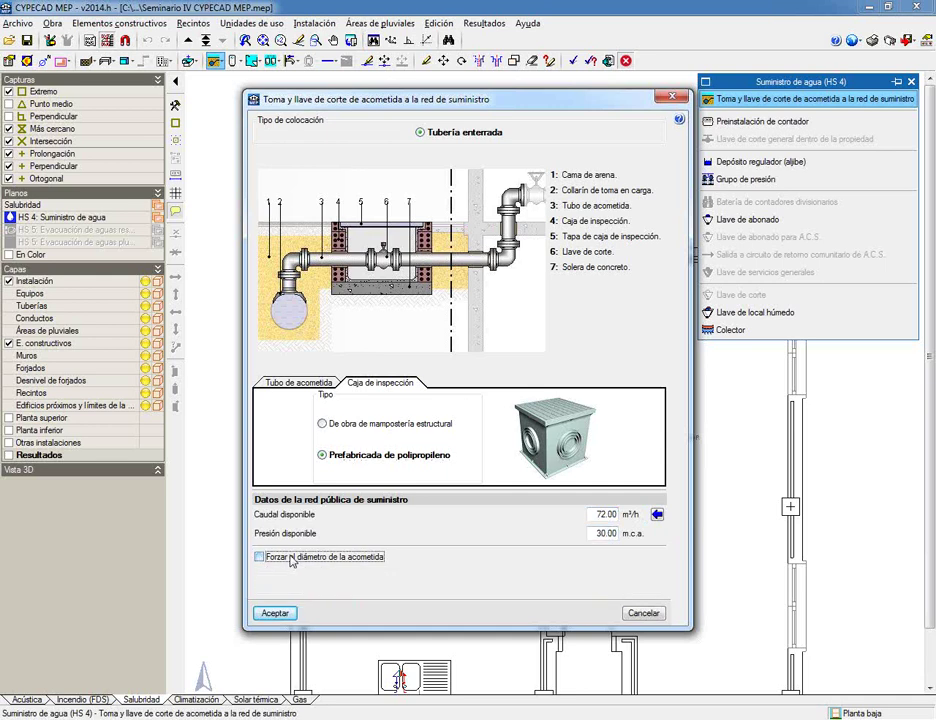
left_click(275, 614)
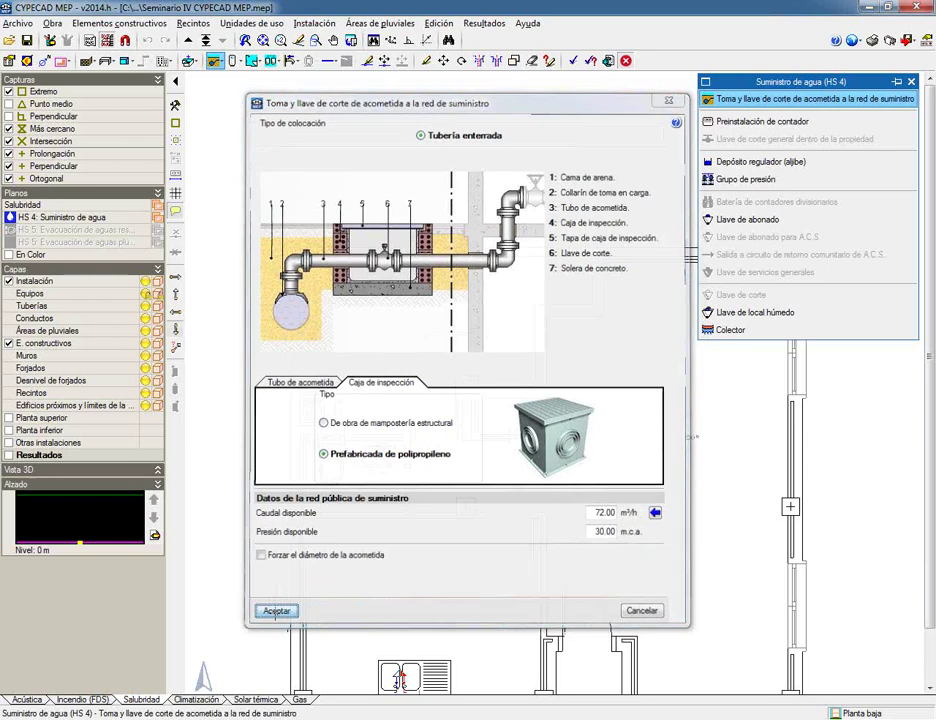
Place the supply connection outside the gallery's upper-left corner and a Preinstalación de contador below it, against the outer wall.
scroll(300, 188, "up", 2)
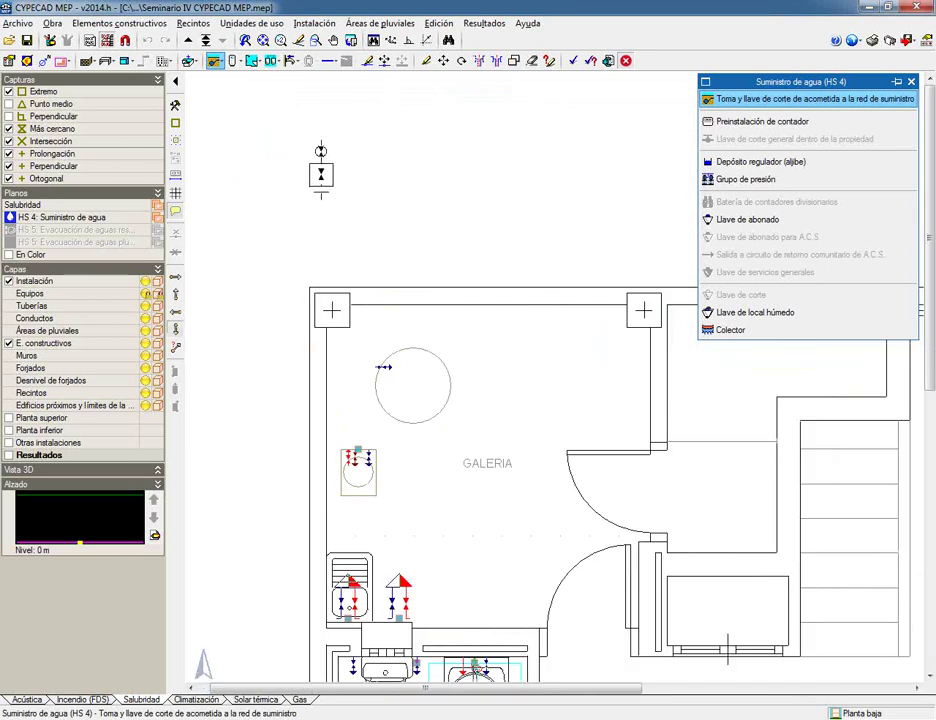
left_click(321, 190)
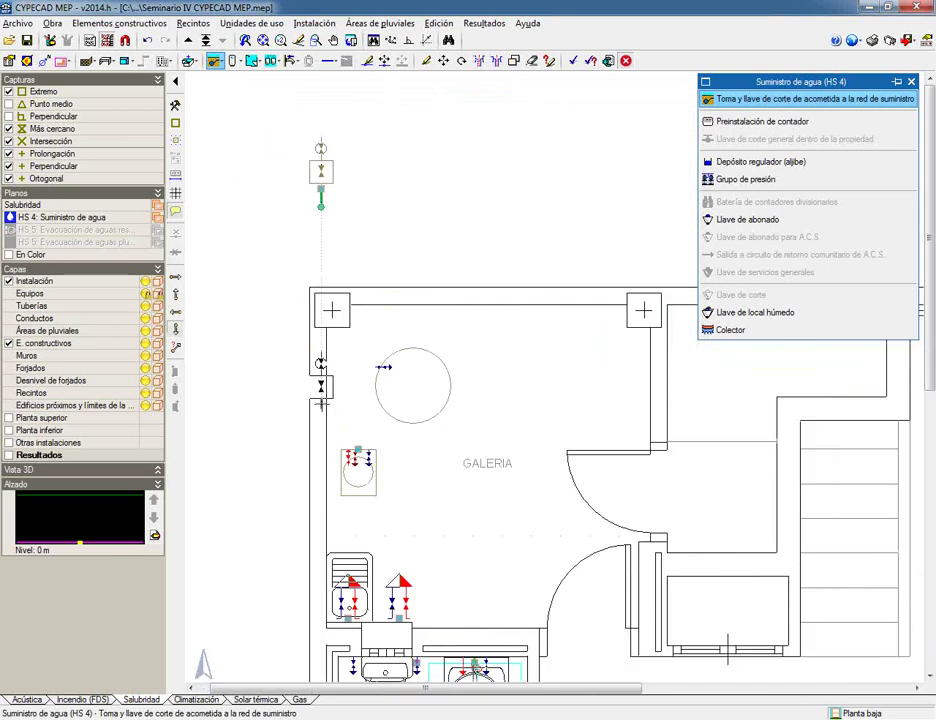
left_click(760, 122)
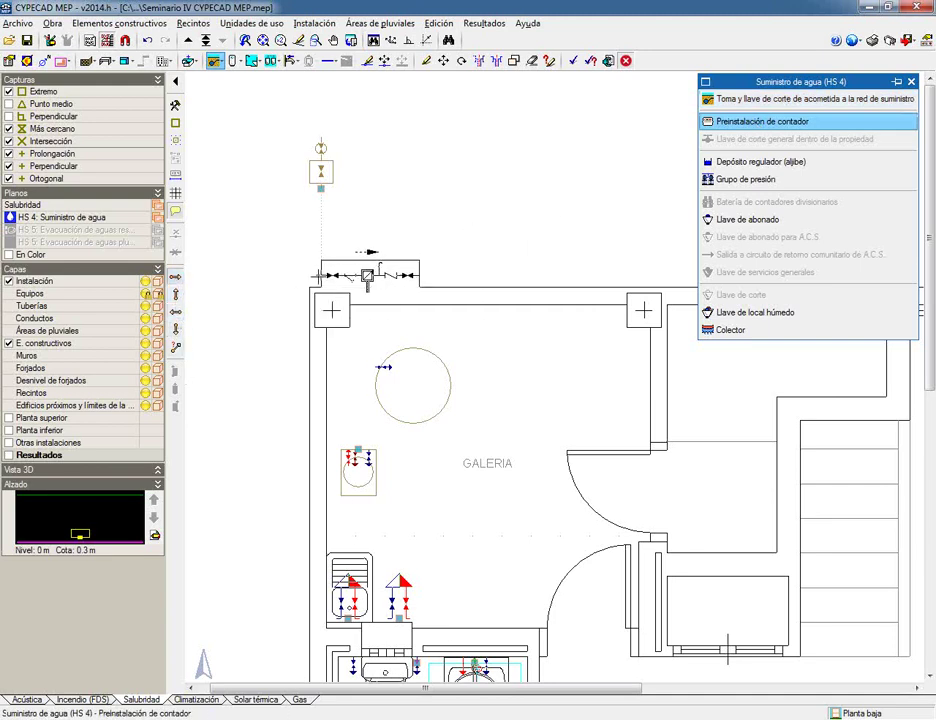
left_click(367, 283)
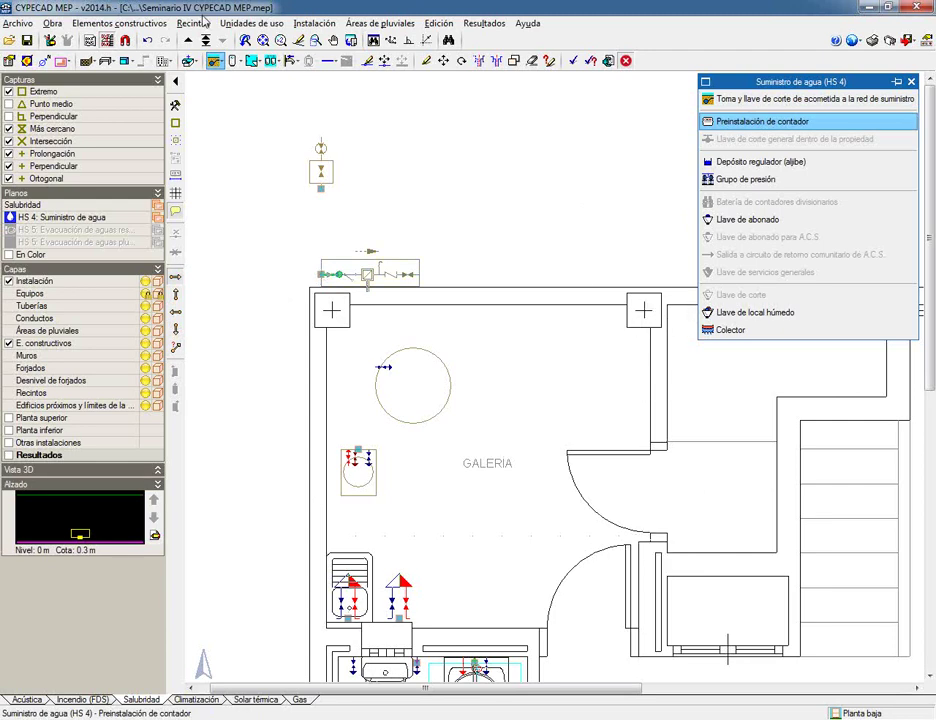
Draw horizontal Agua fría pipes from the supply connection to the meter inlet, and from the meter outlet to the gallery's left inner wall.
left_click(328, 62)
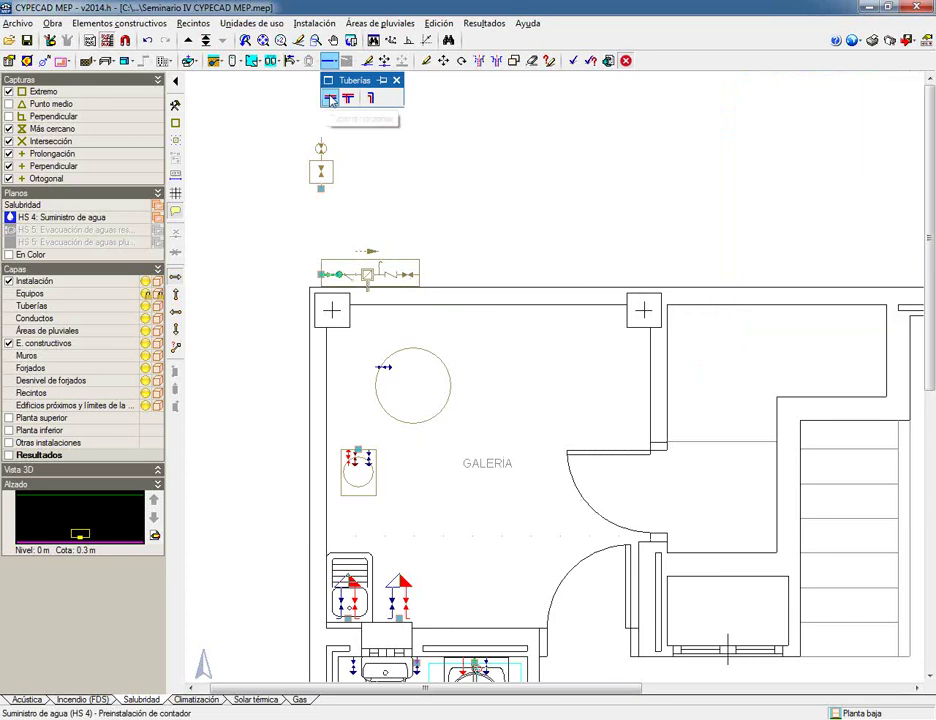
left_click(330, 98)
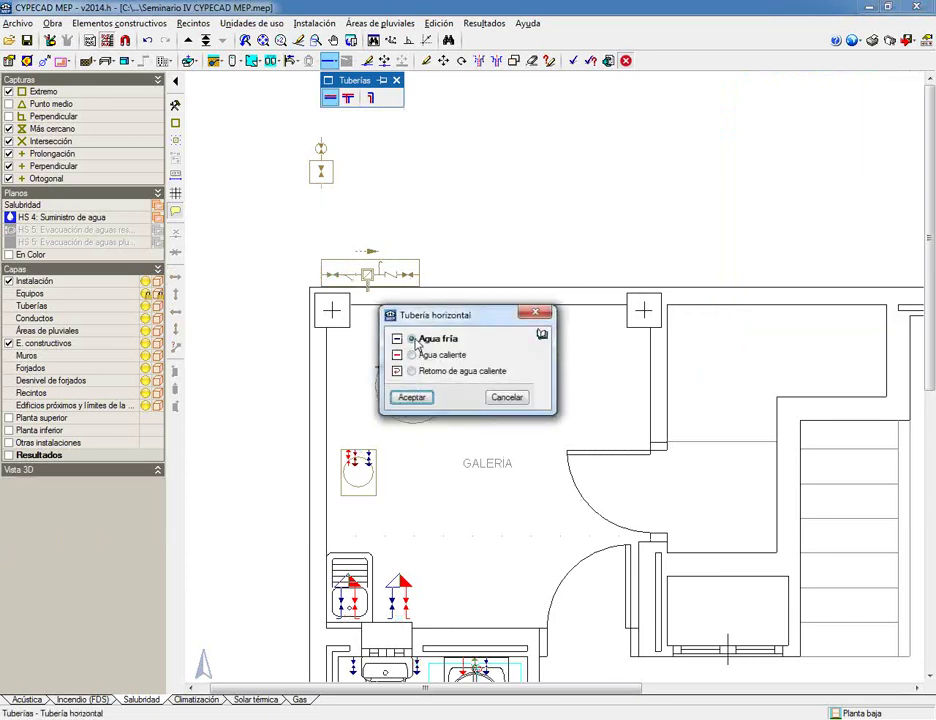
left_click(413, 393)
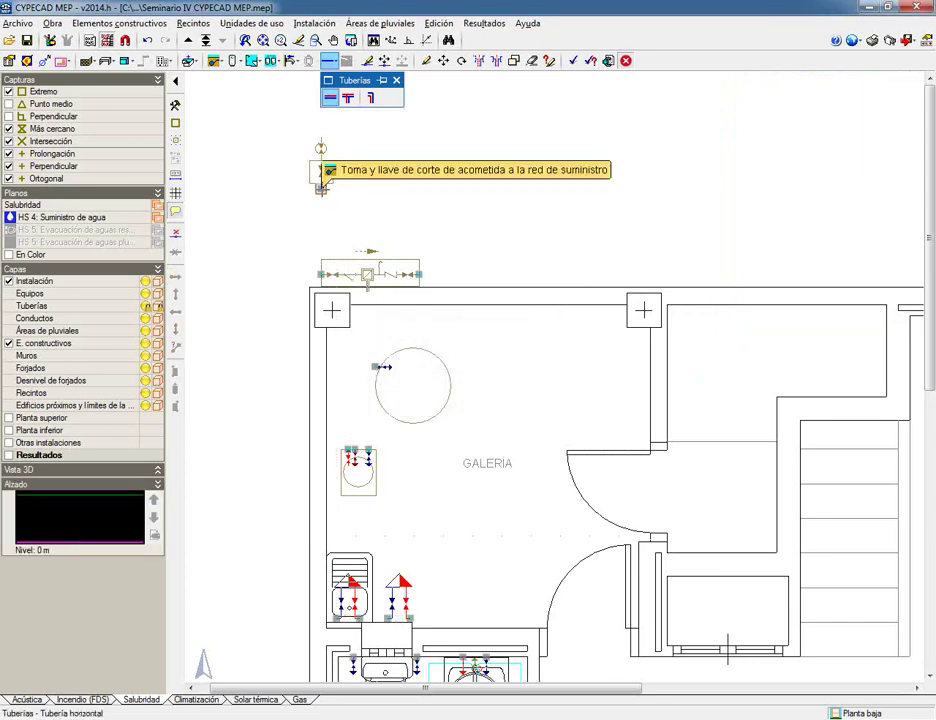
left_click(320, 188)
left_click(320, 273)
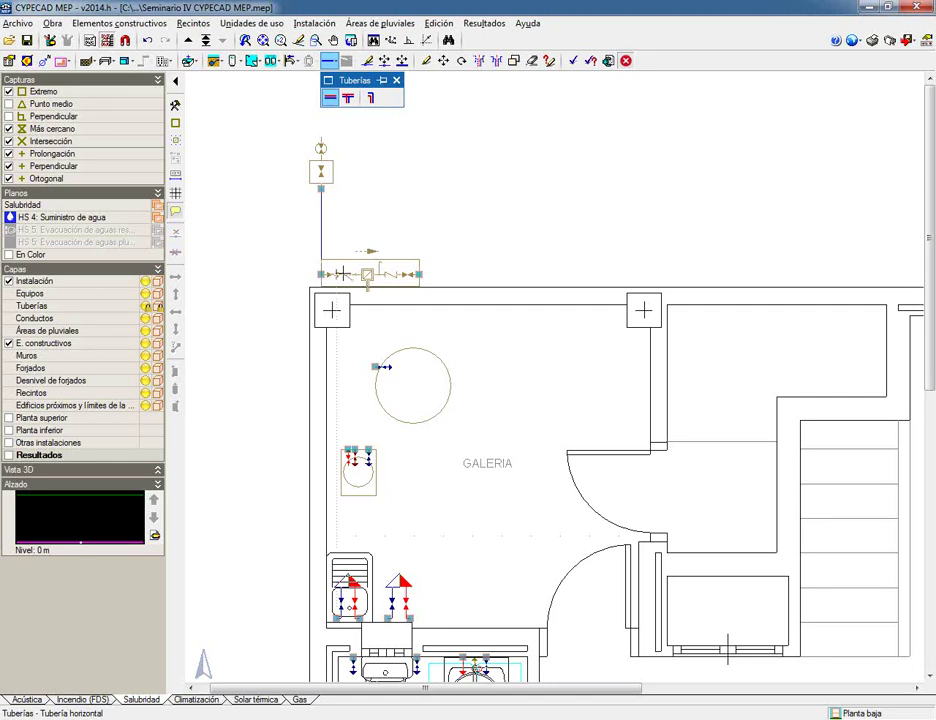
left_click(418, 274)
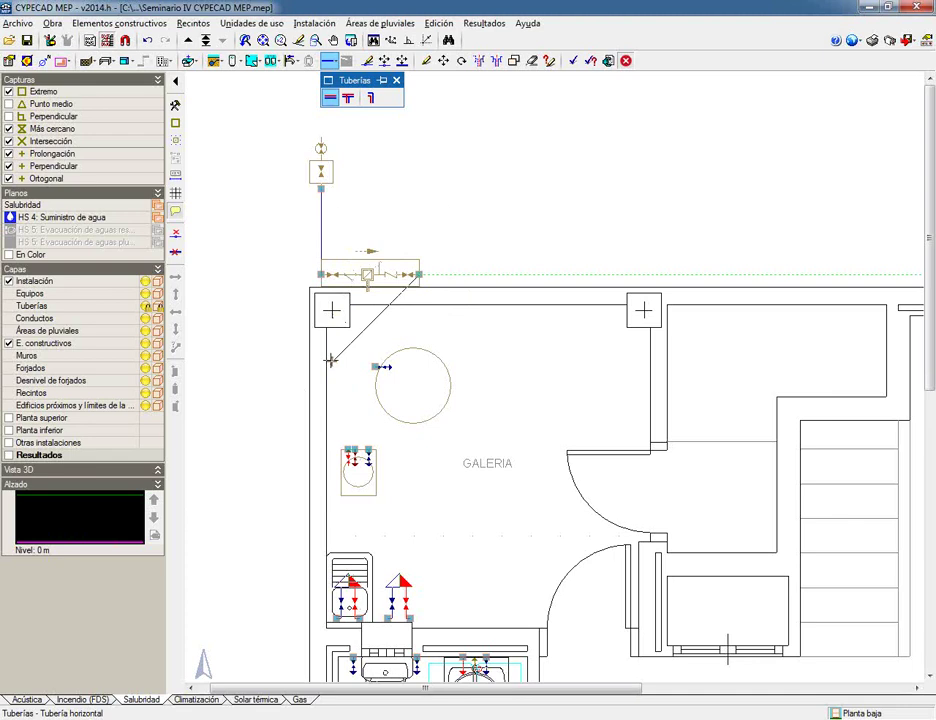
left_click(331, 360)
Place a Llave de abonado at the end of the diagonal pipe inside the gallery.
left_click(214, 61)
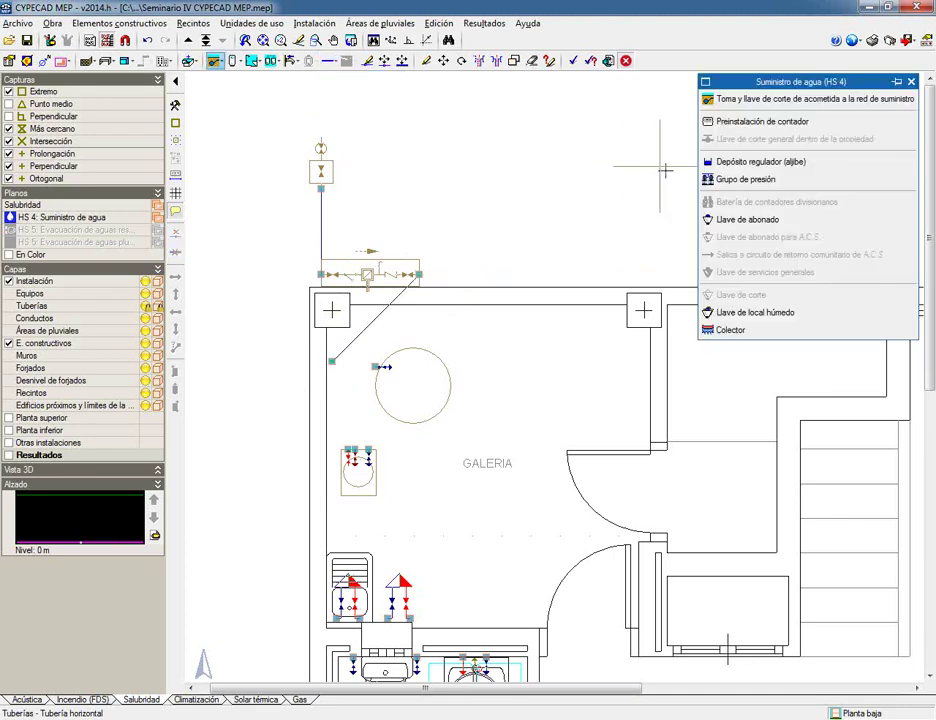
left_click(756, 219)
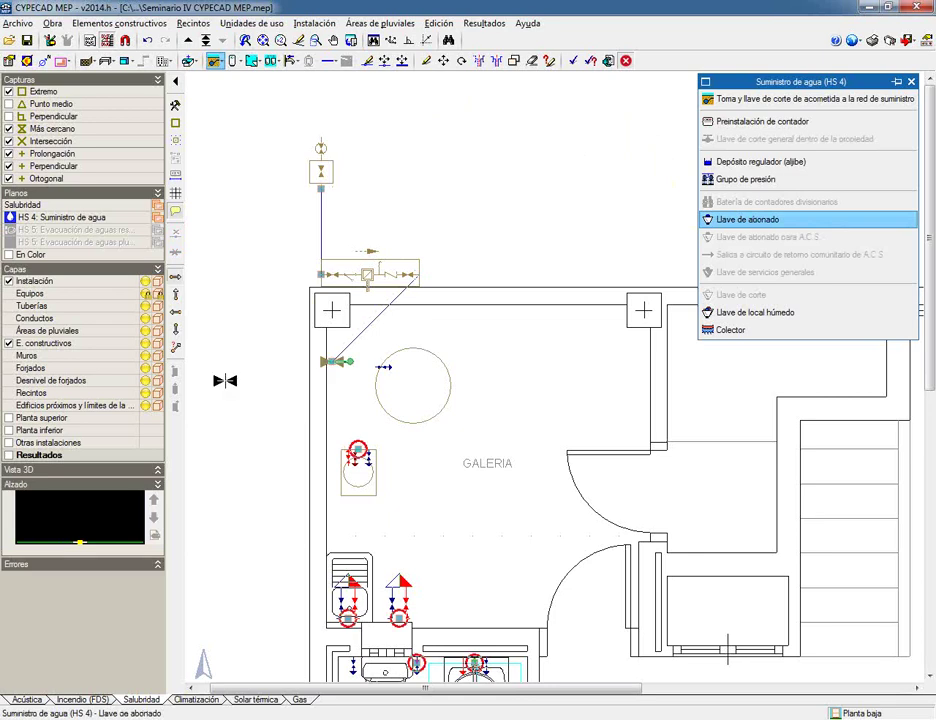
left_click(331, 463)
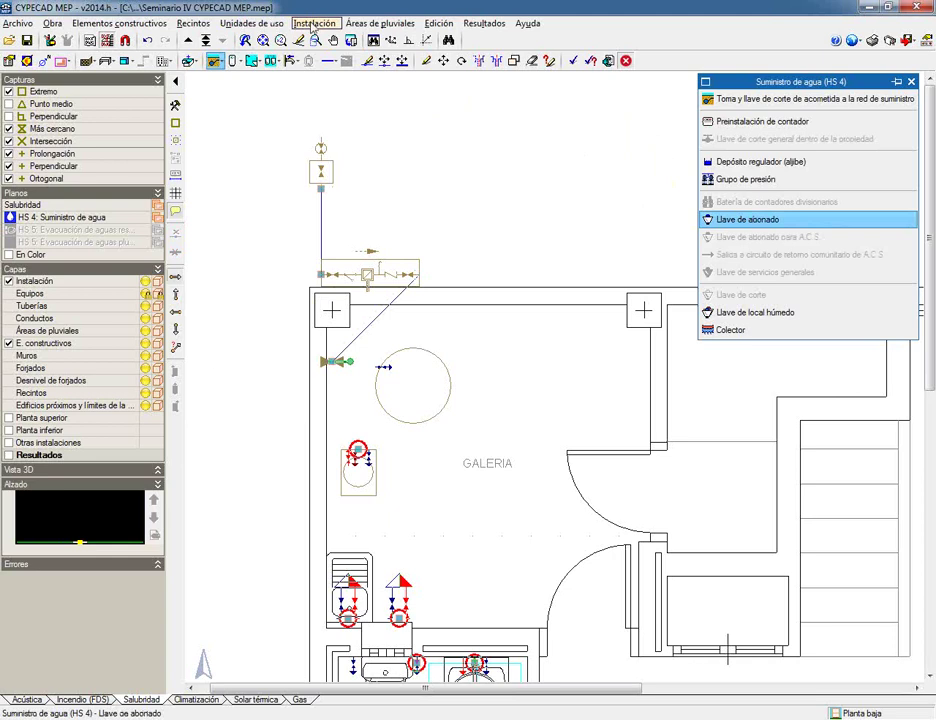
Draw a horizontal Agua fría pipe from the Llave de abonado along the gallery's left wall to just above the sink.
left_click(328, 61)
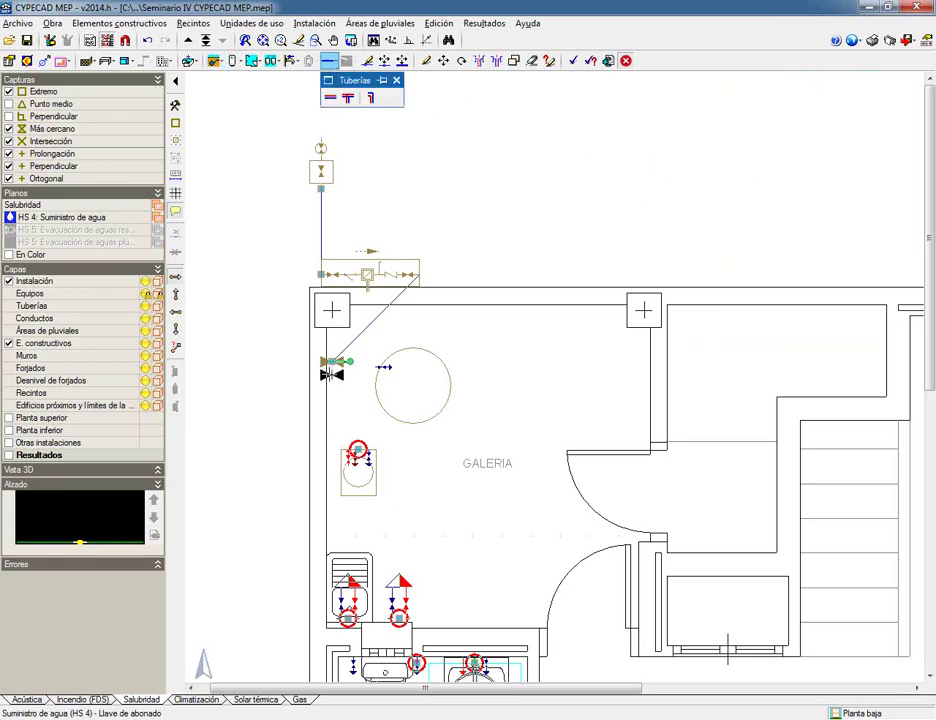
left_click(330, 97)
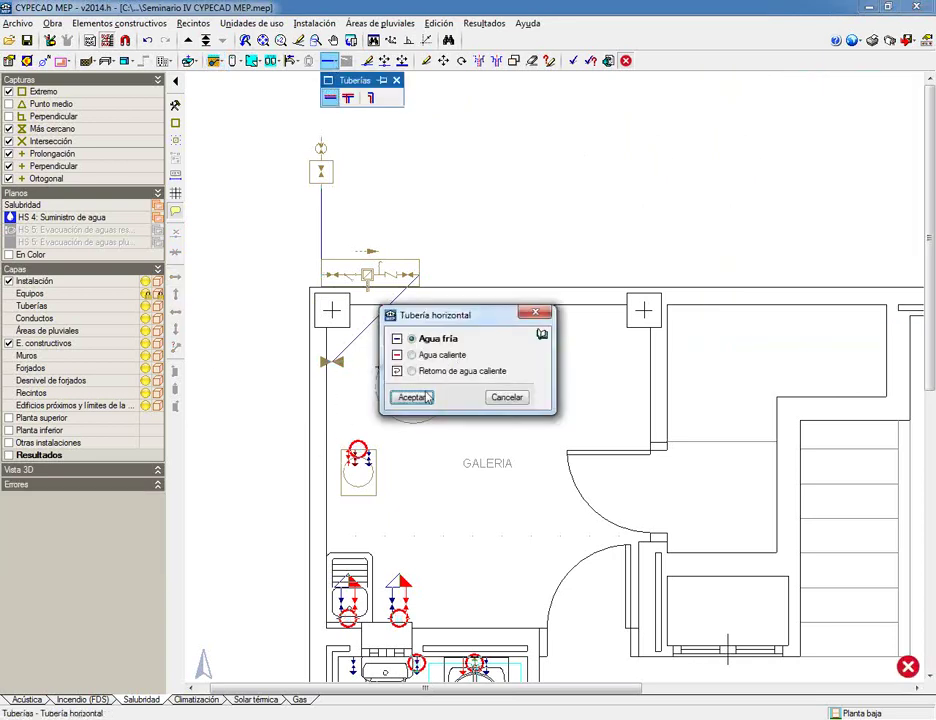
key("Return")
scroll(322, 330, "up", 3)
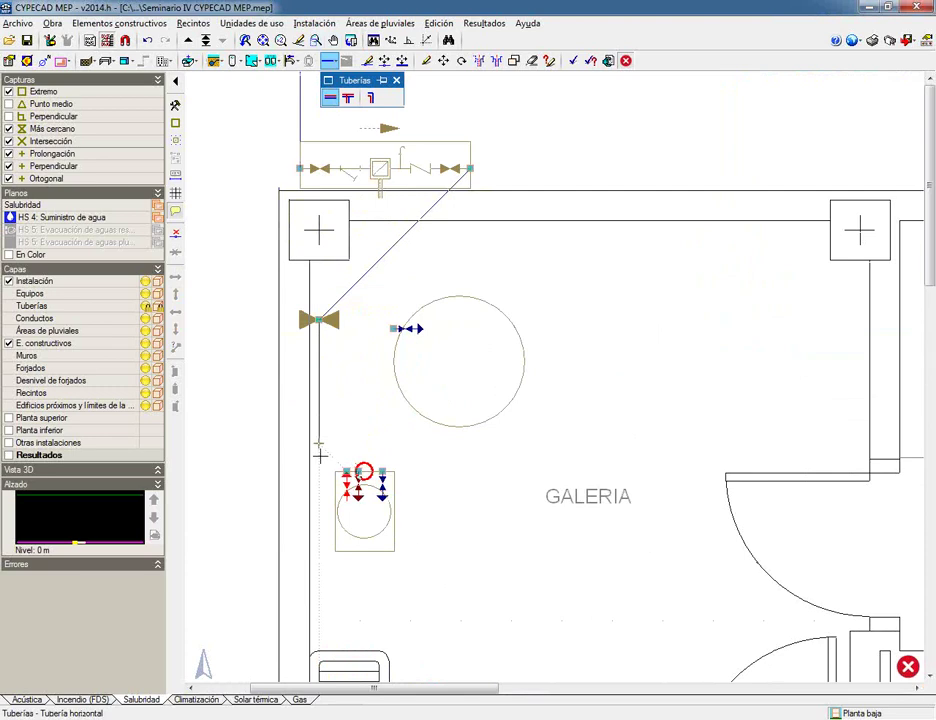
middle_click_drag(314, 555, 316, 440)
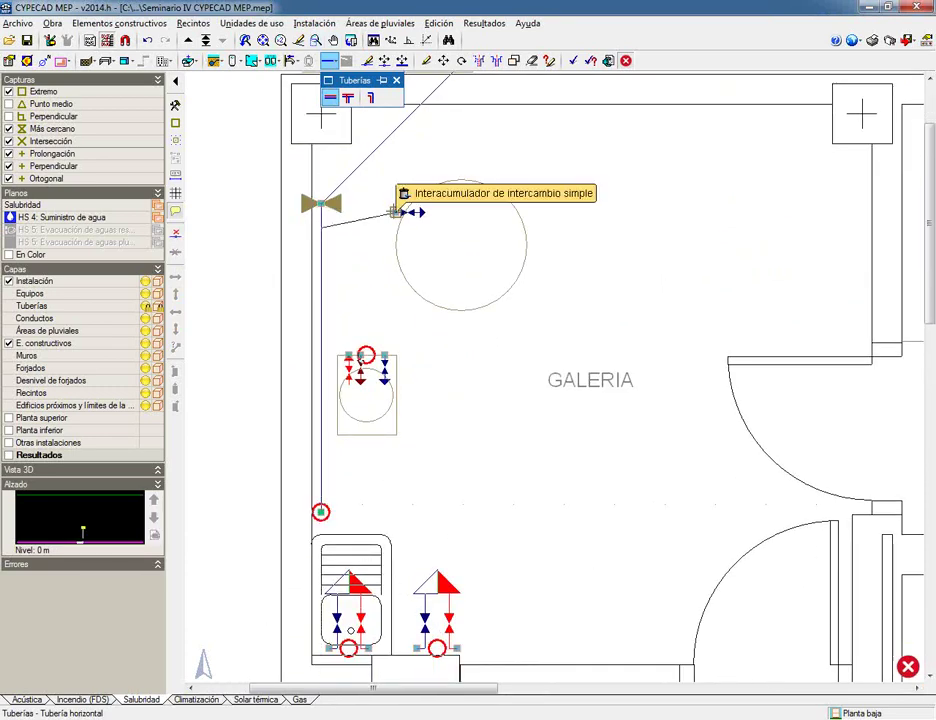
Draw Agua fría branches from the gallery's wall pipe to the Interacumulador and to the cold inlet of the Caldera a gas.
left_click(396, 213)
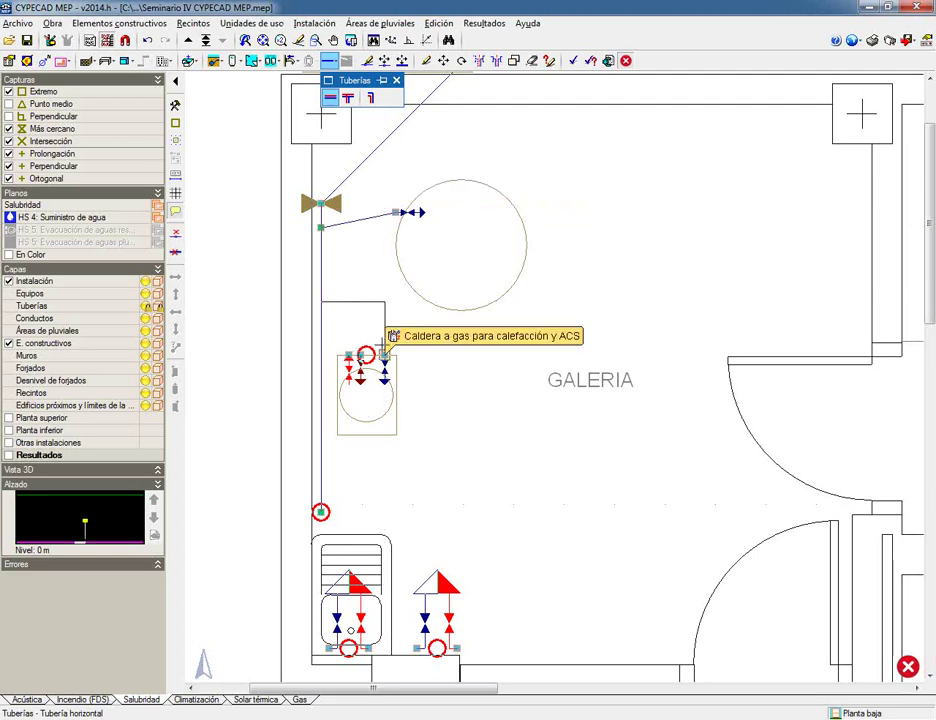
scroll(384, 352, "up", 3)
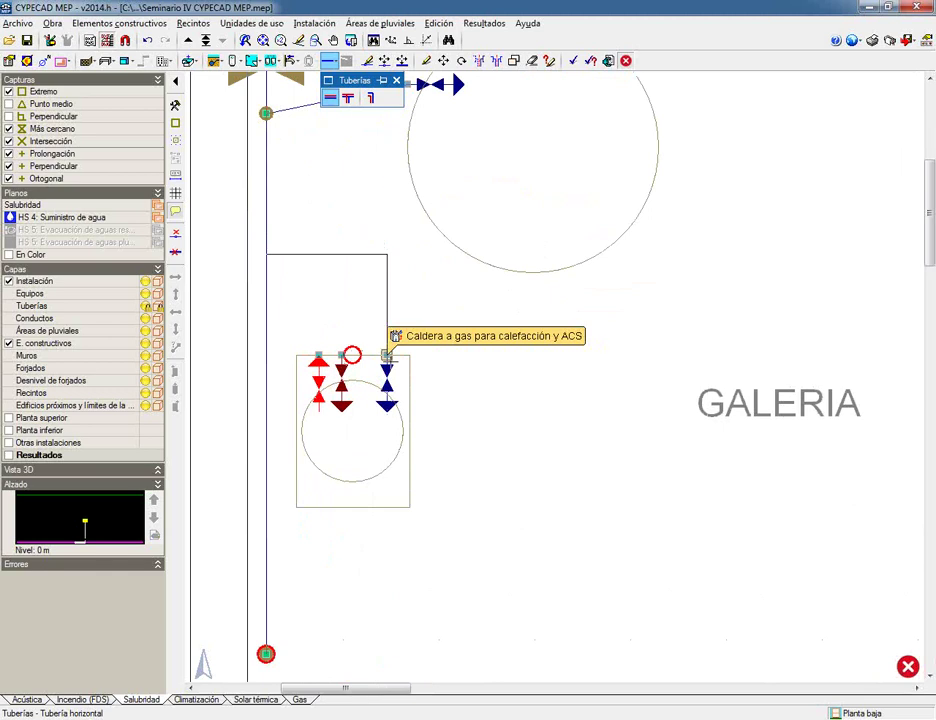
left_click(386, 354)
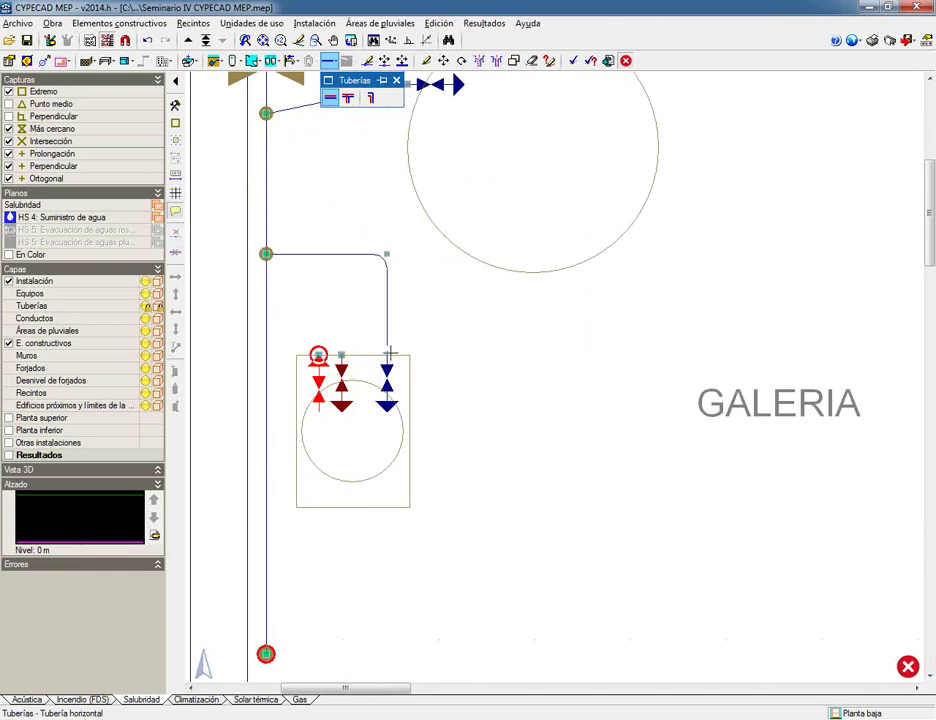
scroll(596, 361, "down", 2)
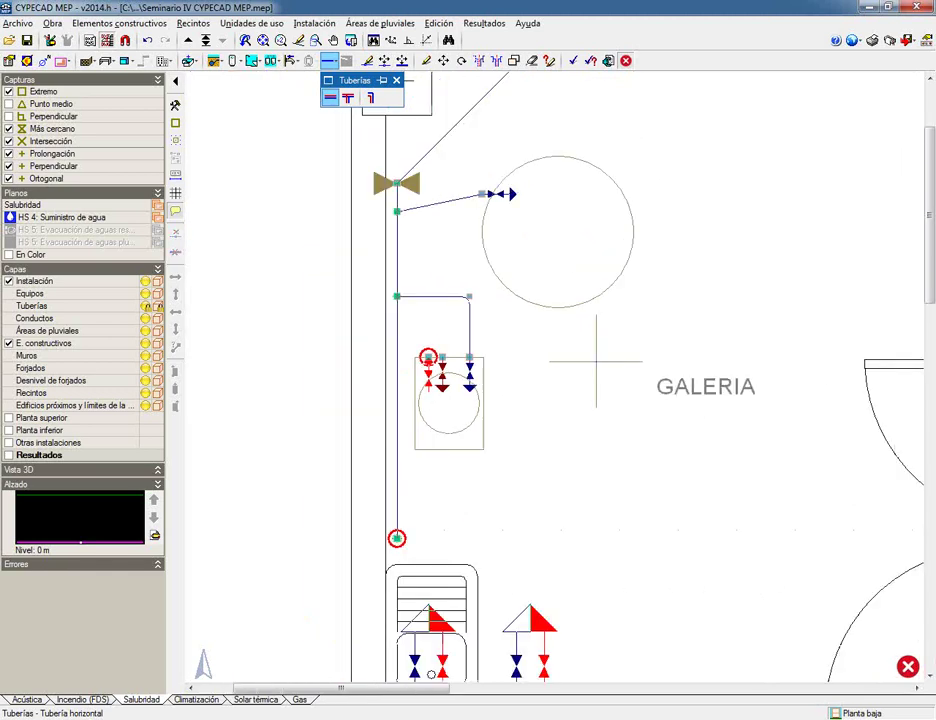
Extend the Agua fría main down the outer wall and across to the cold inlet of the kitchen's Fregadero doméstico.
scroll(490, 384, "up", 2)
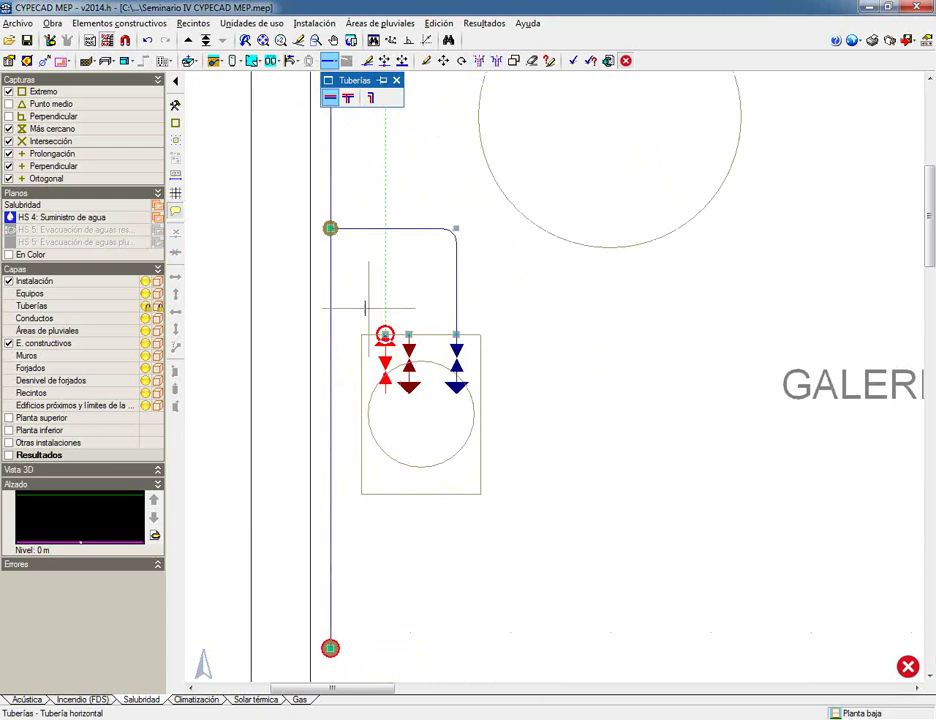
scroll(357, 425, "down", 2)
middle_click_drag(357, 425, 359, 240)
middle_click_drag(341, 606, 345, 258)
middle_click_drag(345, 600, 345, 300)
middle_click_drag(345, 487, 348, 87)
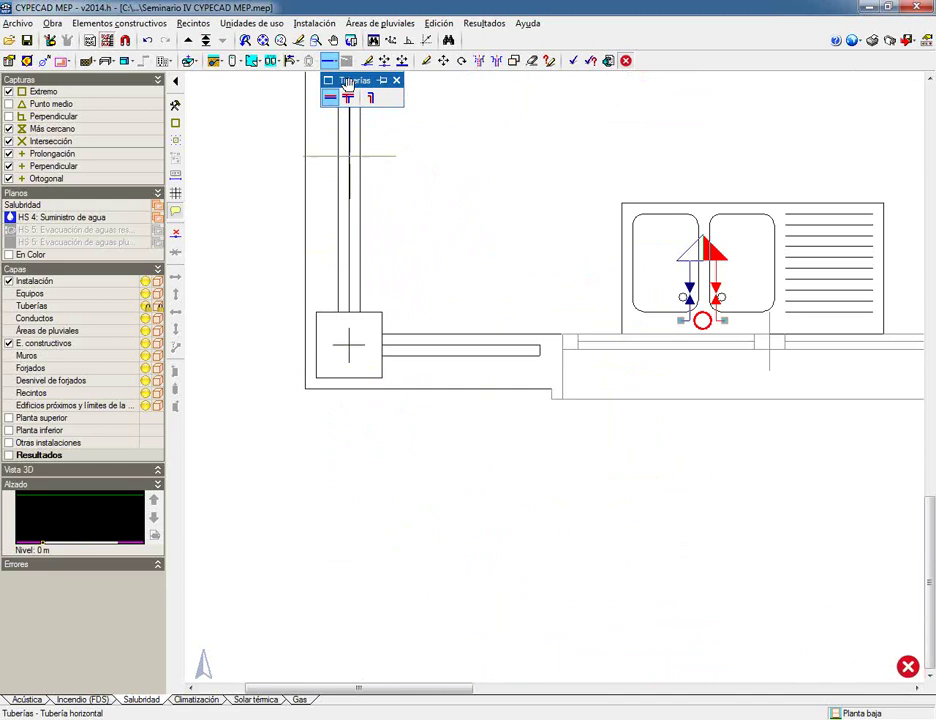
left_click(362, 272)
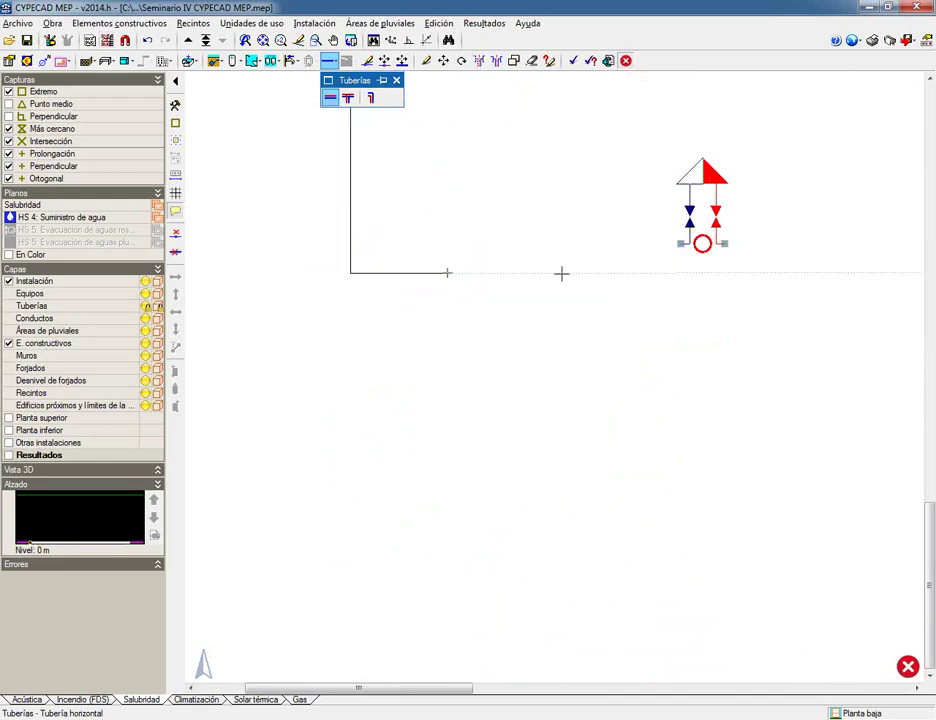
left_click(680, 272)
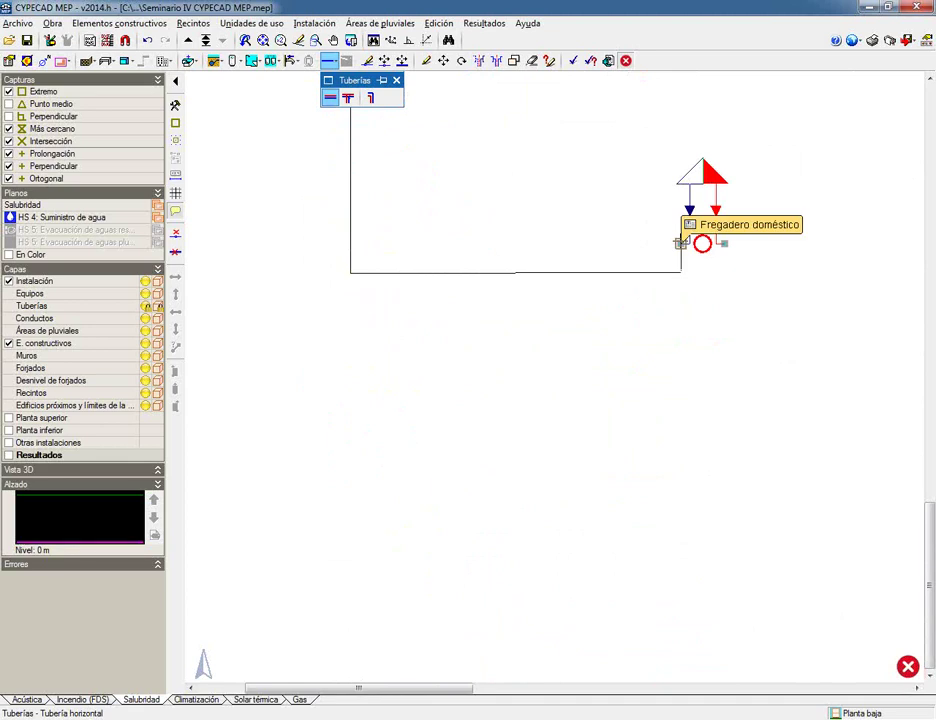
left_click(680, 243)
scroll(629, 401, "down", 3)
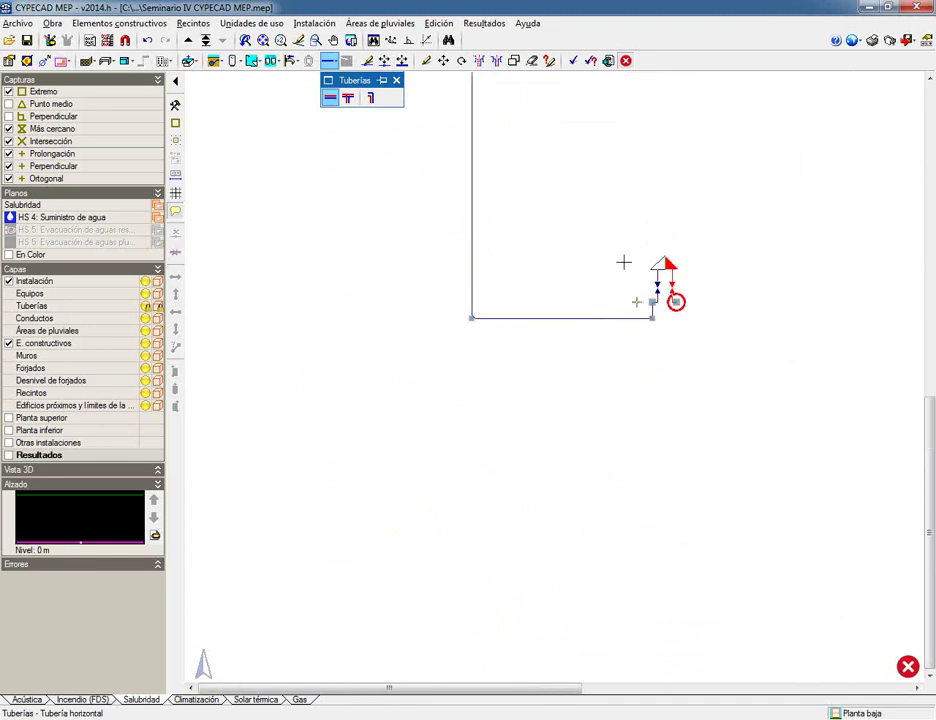
Branch Agua fría pipes from the main to the cold inlets of the gallery sink and the neighbouring fixture.
middle_click_drag(607, 232, 595, 555)
middle_click_drag(500, 295, 495, 422)
scroll(495, 299, "up", 3)
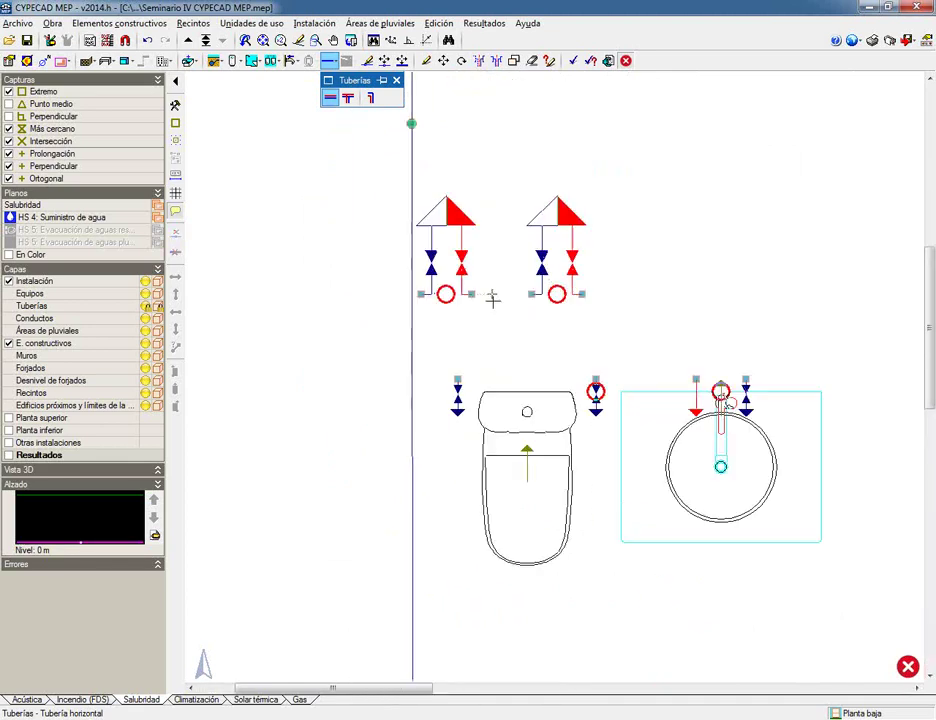
left_click(412, 313)
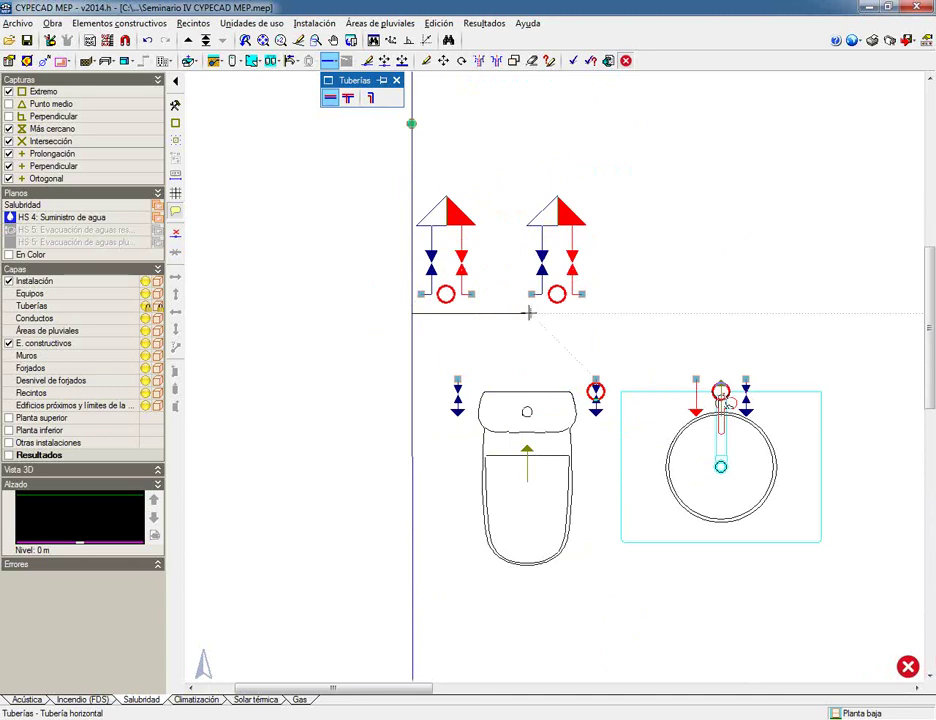
left_click(531, 293)
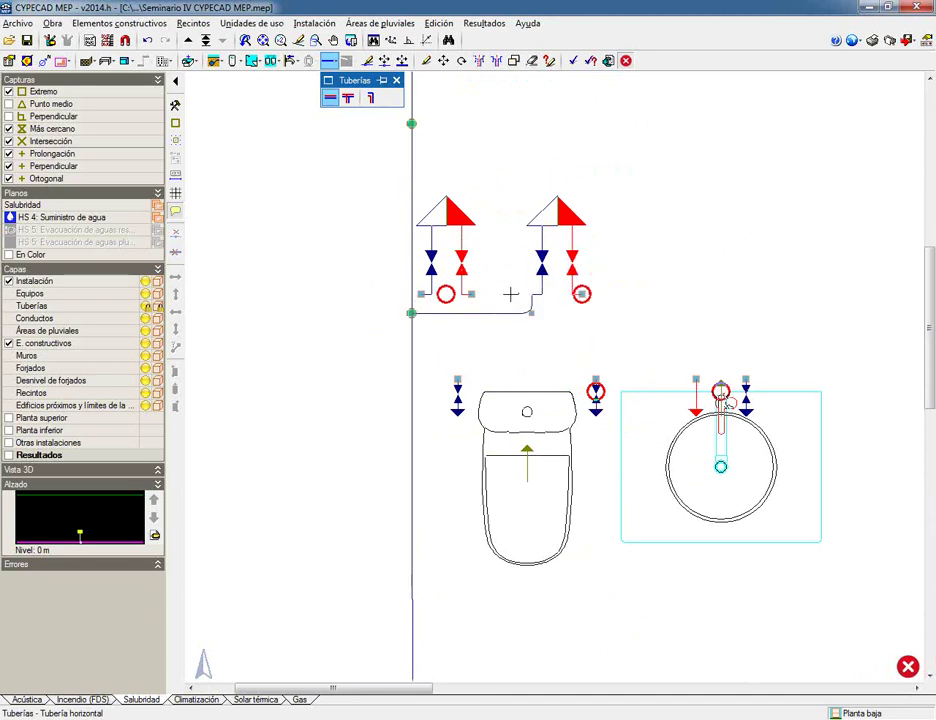
left_click(433, 311)
scroll(446, 426, "up", 2)
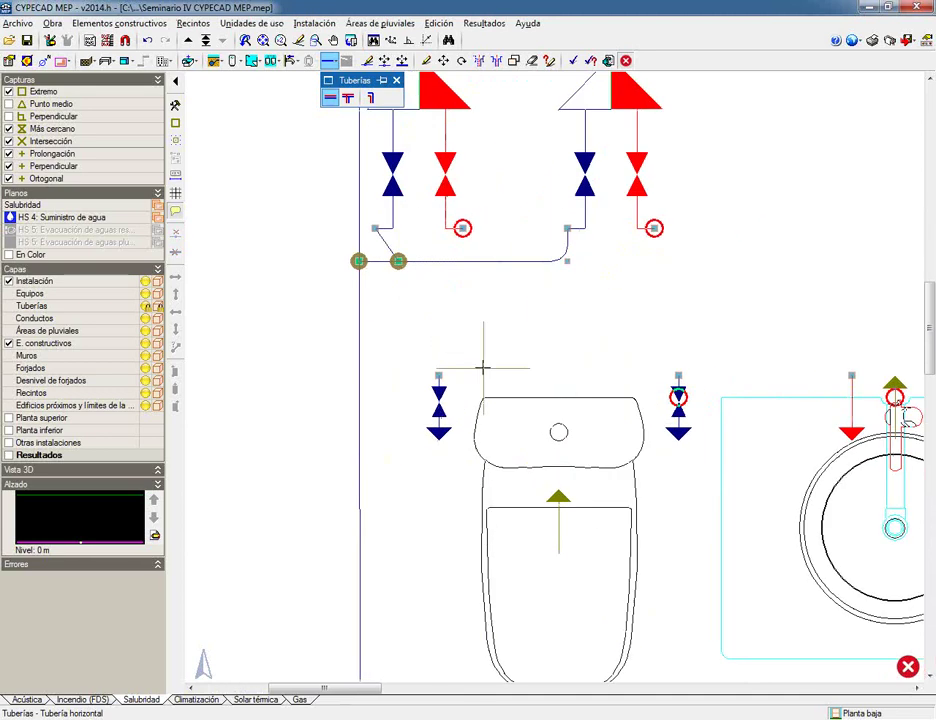
Draw an Agua fría branch from the main to the washbasin's cold inlet and connect the toilet's inlet beside the basin to it.
scroll(483, 368, "down", 1)
middle_click_drag(640, 334, 775, 324)
left_click(775, 324)
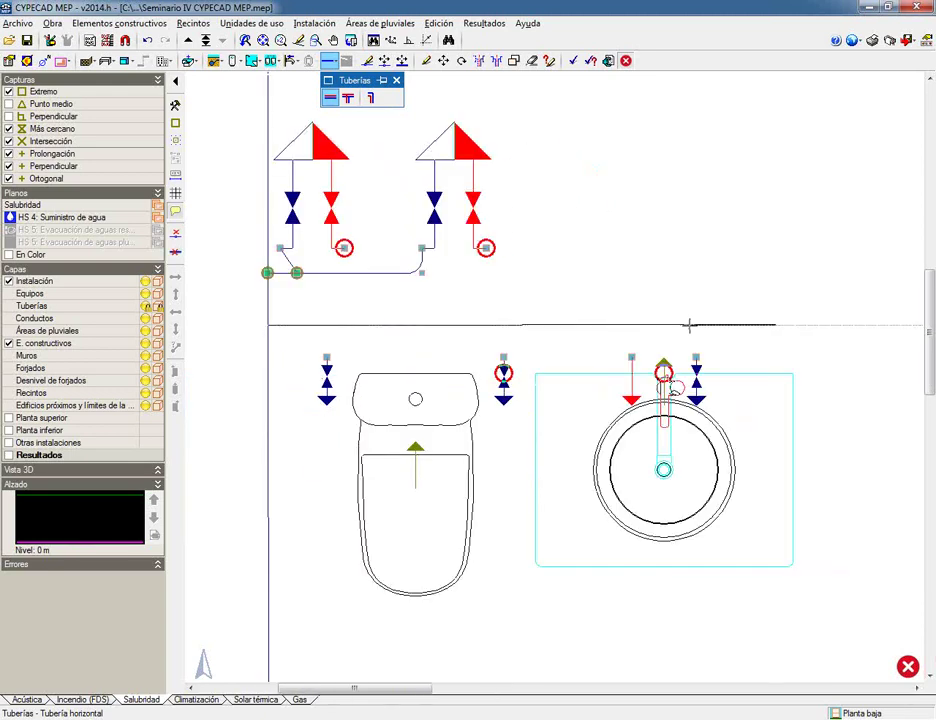
left_click(503, 356)
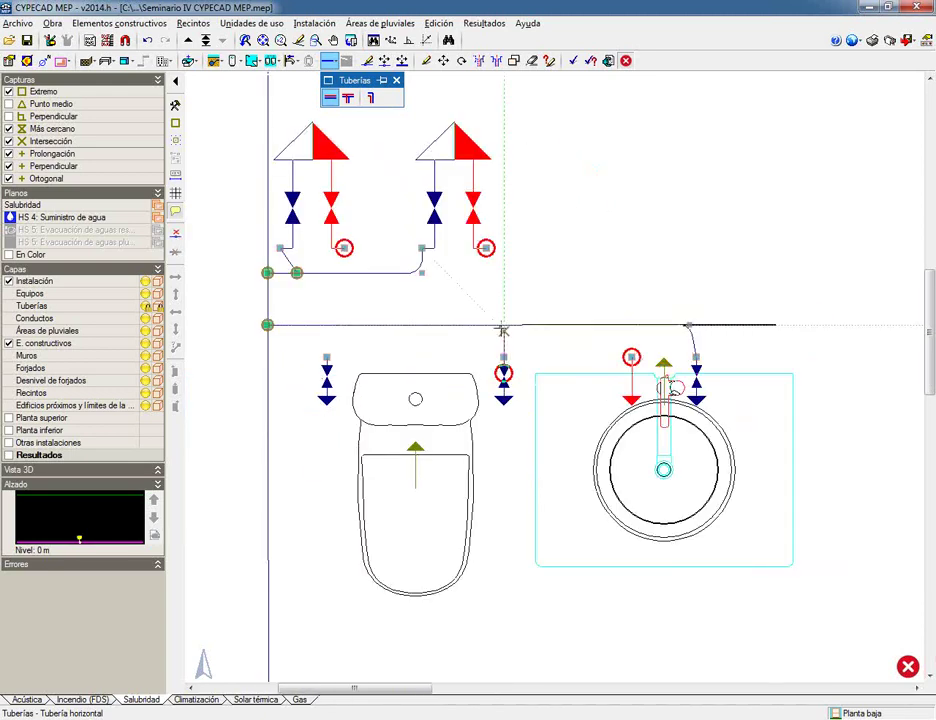
left_click(503, 324)
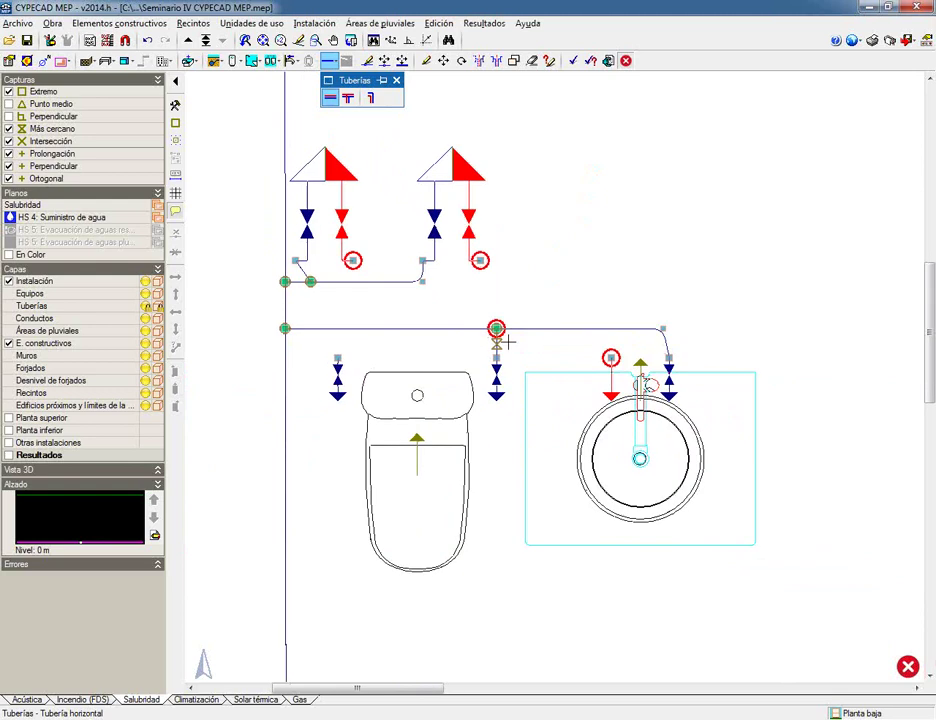
Move the end node of the toilet's connection onto the washbasin branch so that the two cold pipes join.
scroll(495, 320, "up", 5)
scroll(460, 320, "up", 4)
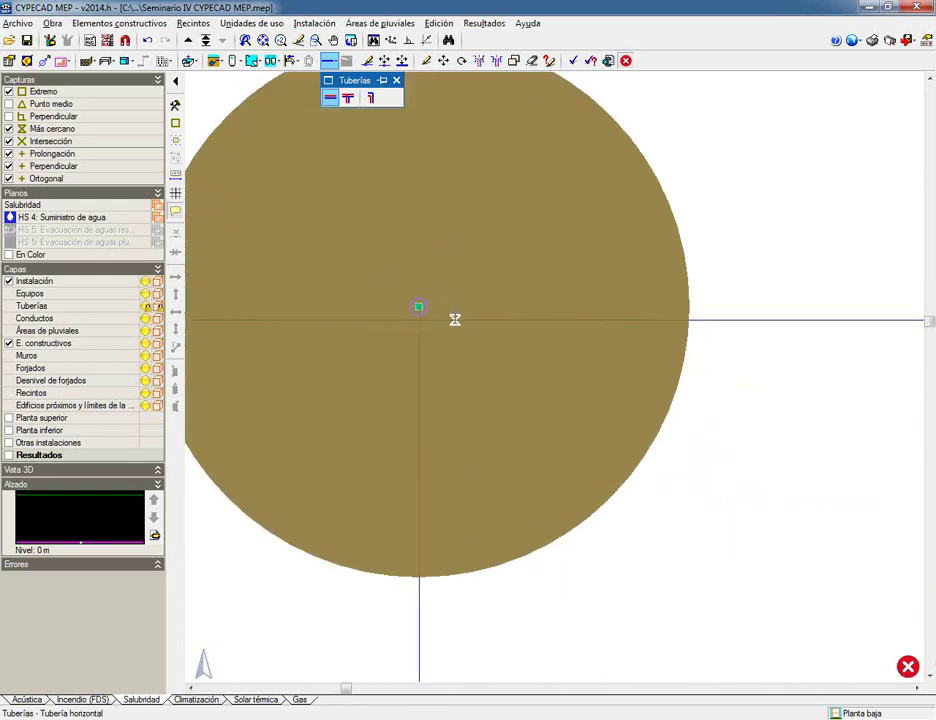
left_click(384, 60)
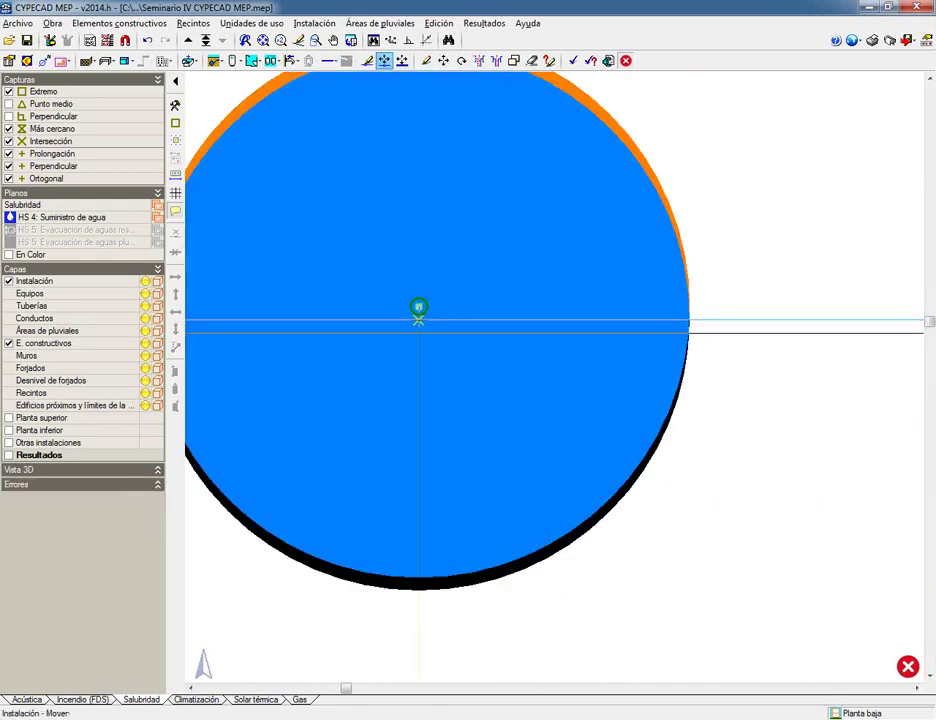
scroll(460, 360, "down", 3)
scroll(530, 400, "down", 5)
scroll(630, 390, "up", 6)
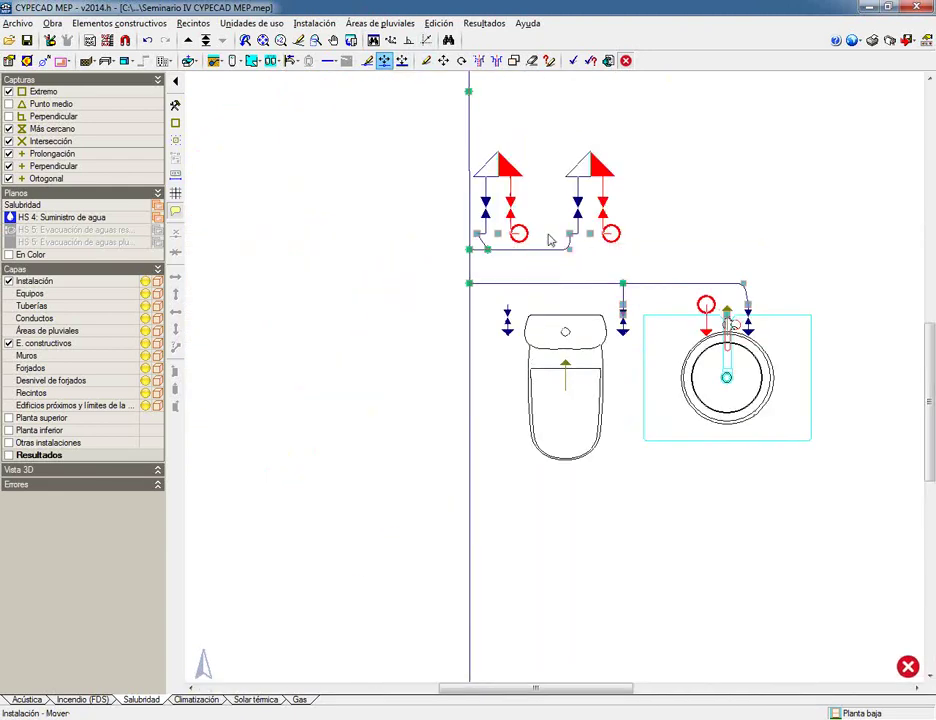
Place a Llave de local húmedo on each cold branch: the gallery fixtures, the toilet and washbasin, and the kitchen sink.
mouse_move(611, 236)
scroll(484, 279, "up", 2)
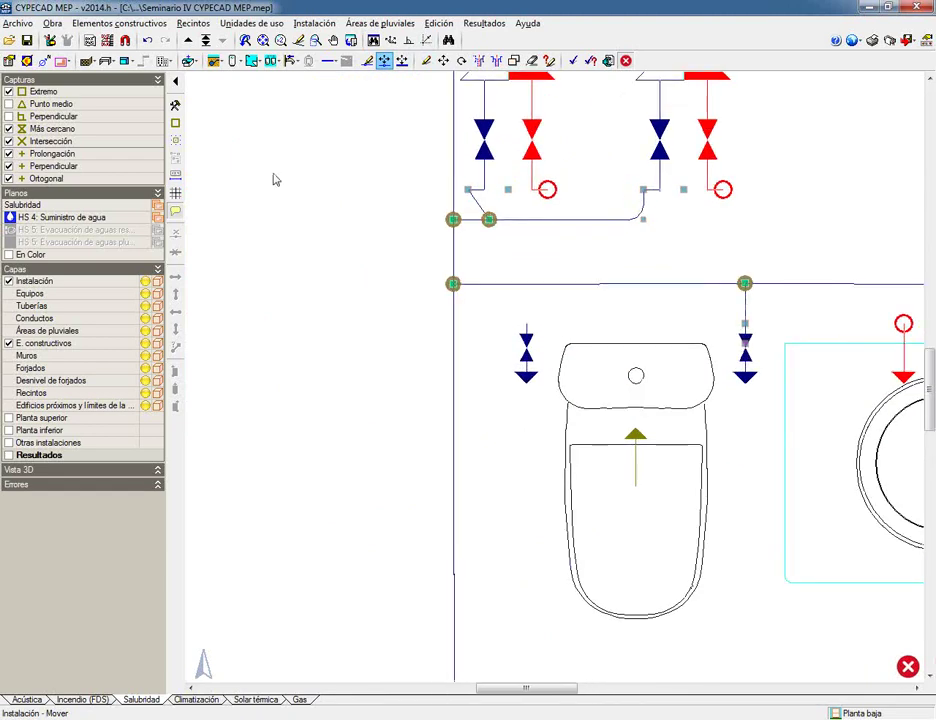
left_click(214, 62)
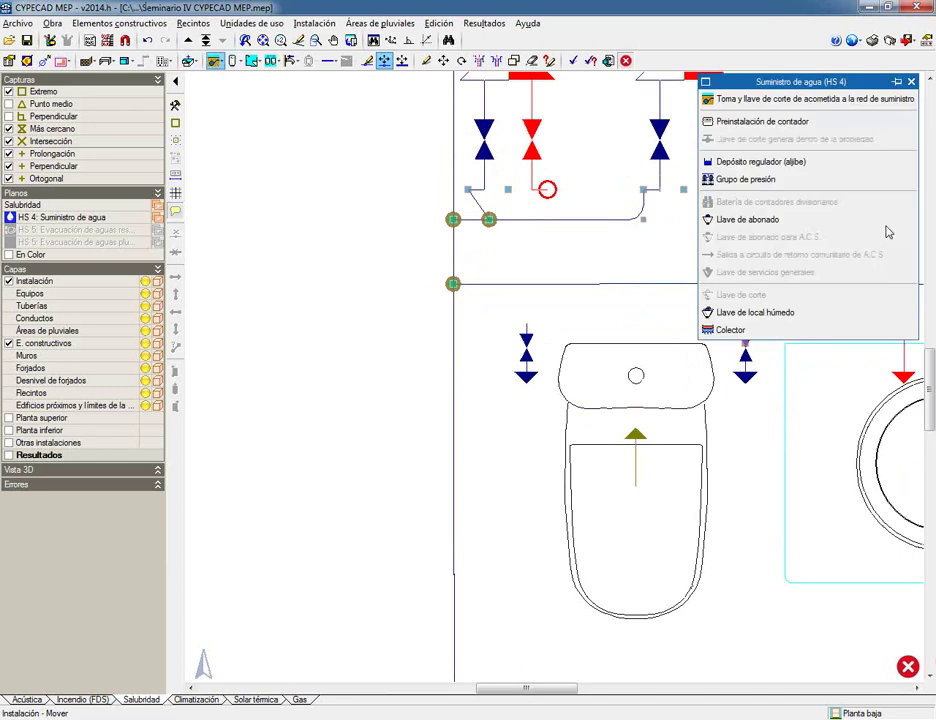
left_click(735, 315)
scroll(480, 217, "up", 1)
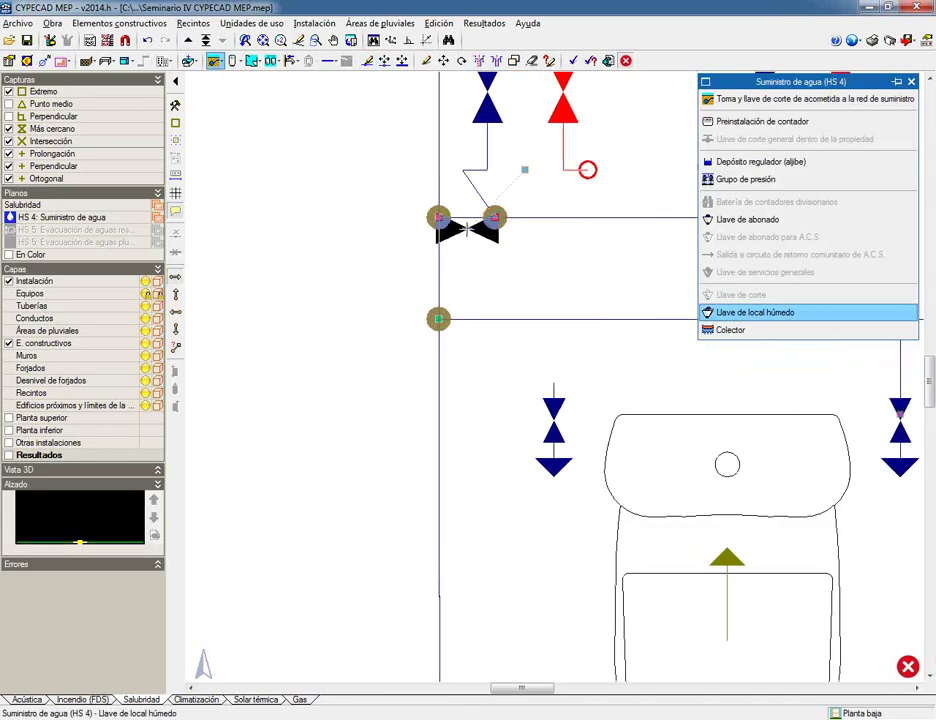
scroll(465, 217, "down", 3)
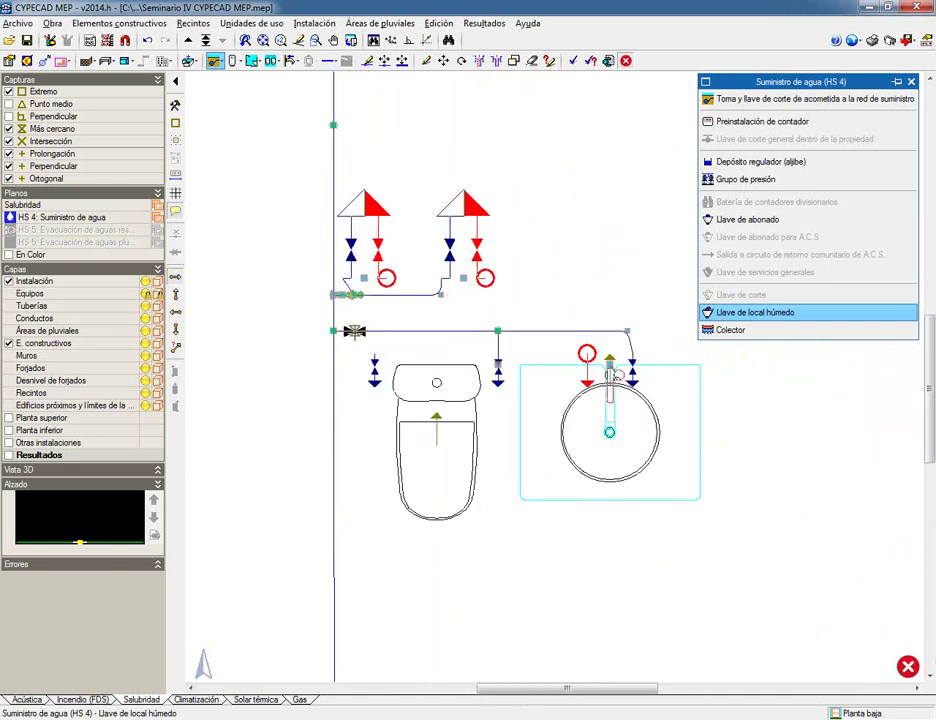
scroll(319, 141, "down", 3)
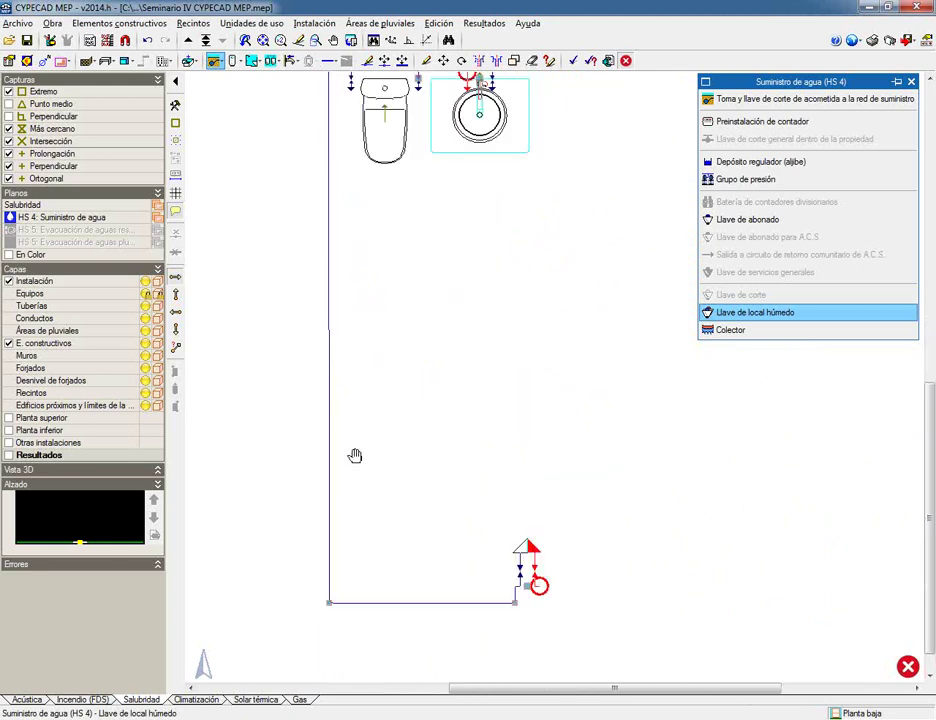
middle_click_drag(354, 454, 467, 433)
left_click(498, 402)
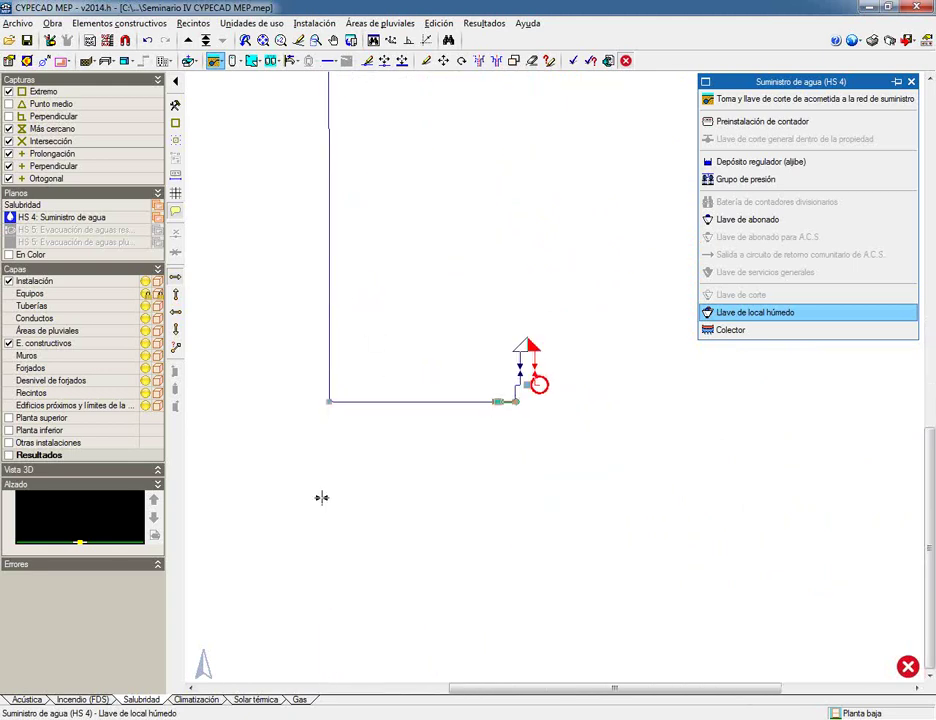
Draw a horizontal Agua caliente pipe from the boiler's hot outlet, parallel to the cold main, to the kitchen sink's hot inlet.
scroll(397, 480, "down", 3)
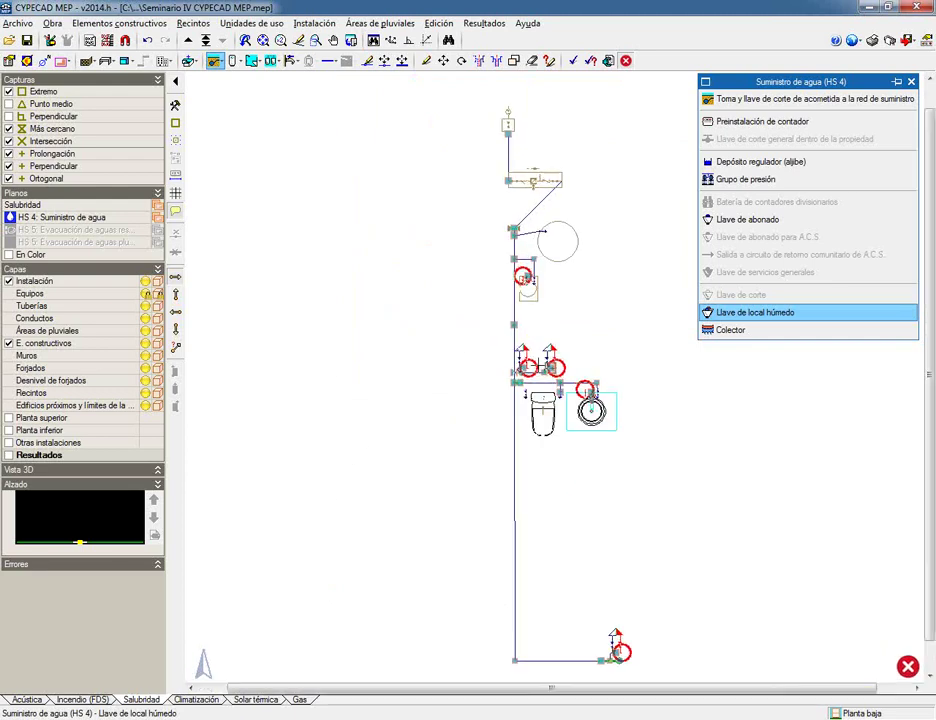
scroll(465, 202, "up", 4)
middle_click_drag(465, 202, 388, 258)
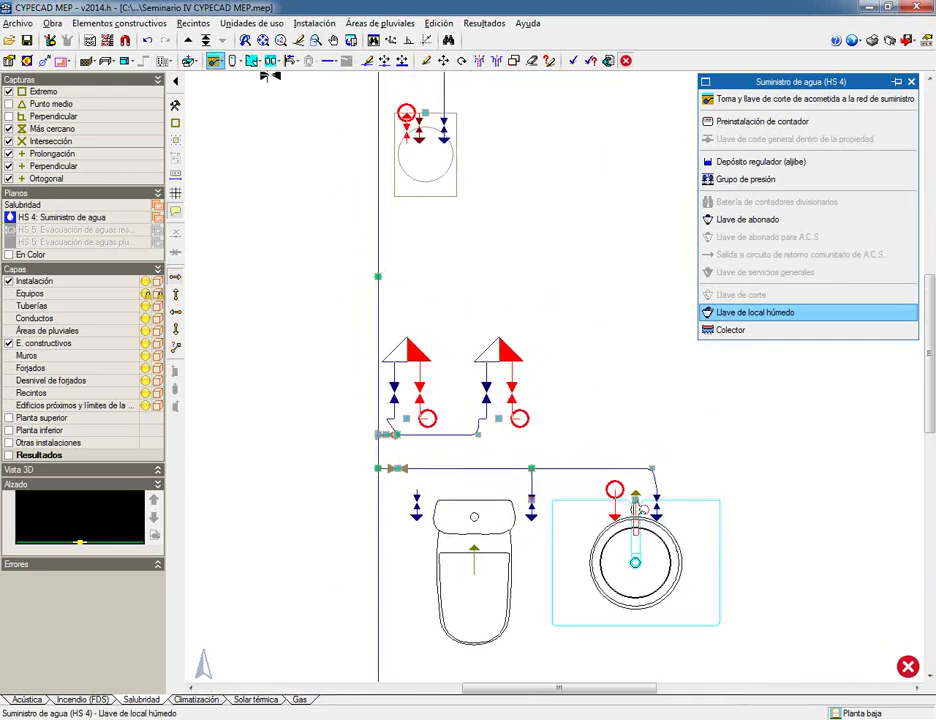
left_click(328, 61)
left_click(330, 97)
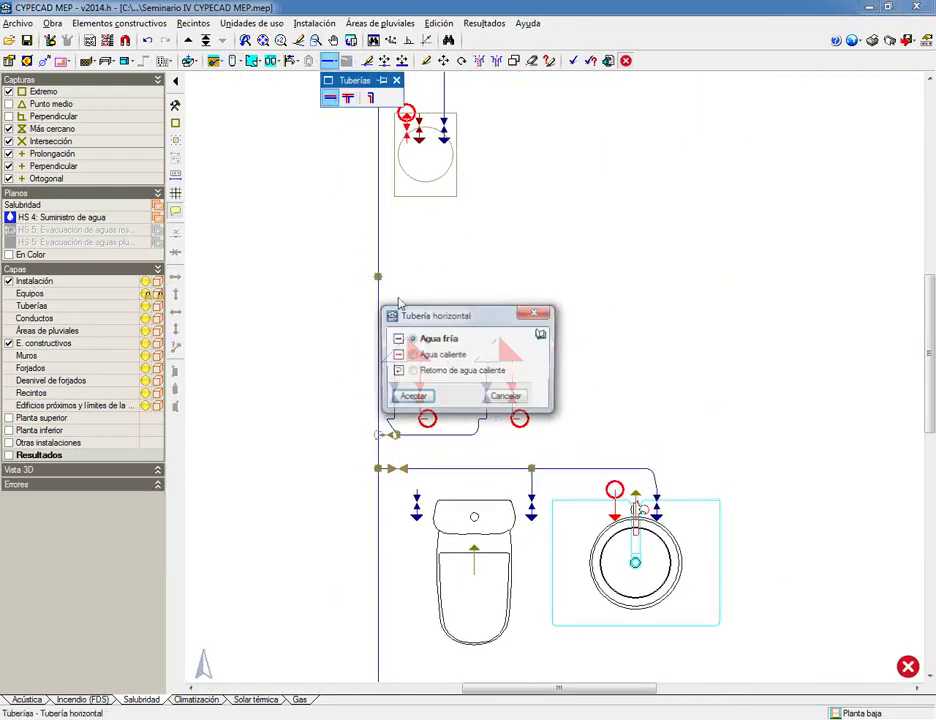
left_click(421, 355)
left_click(411, 396)
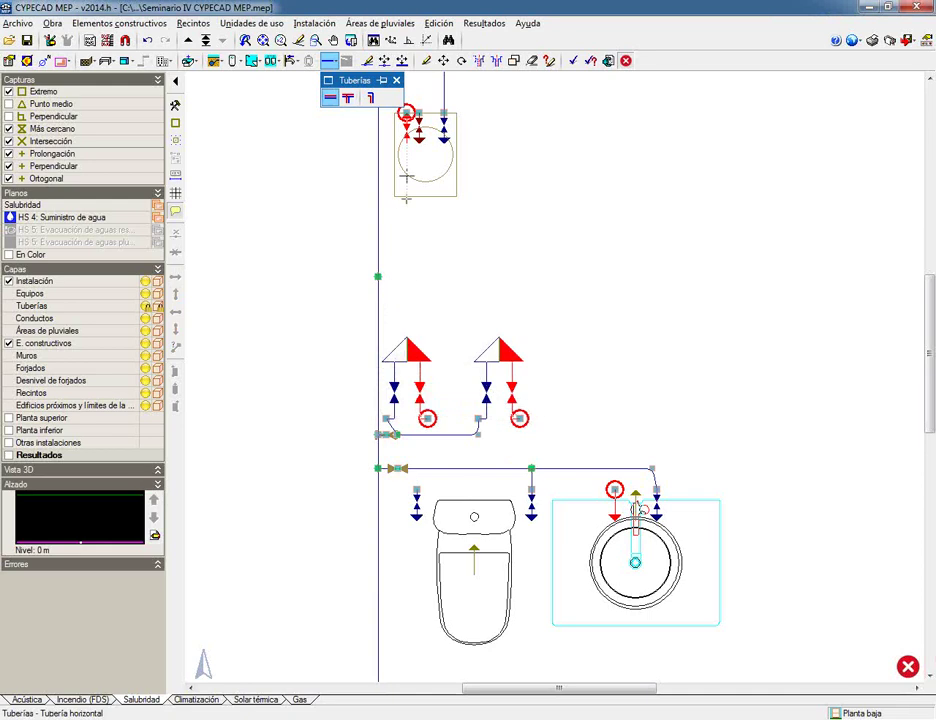
scroll(412, 211, "up", 4)
left_click(431, 193)
left_click(369, 194)
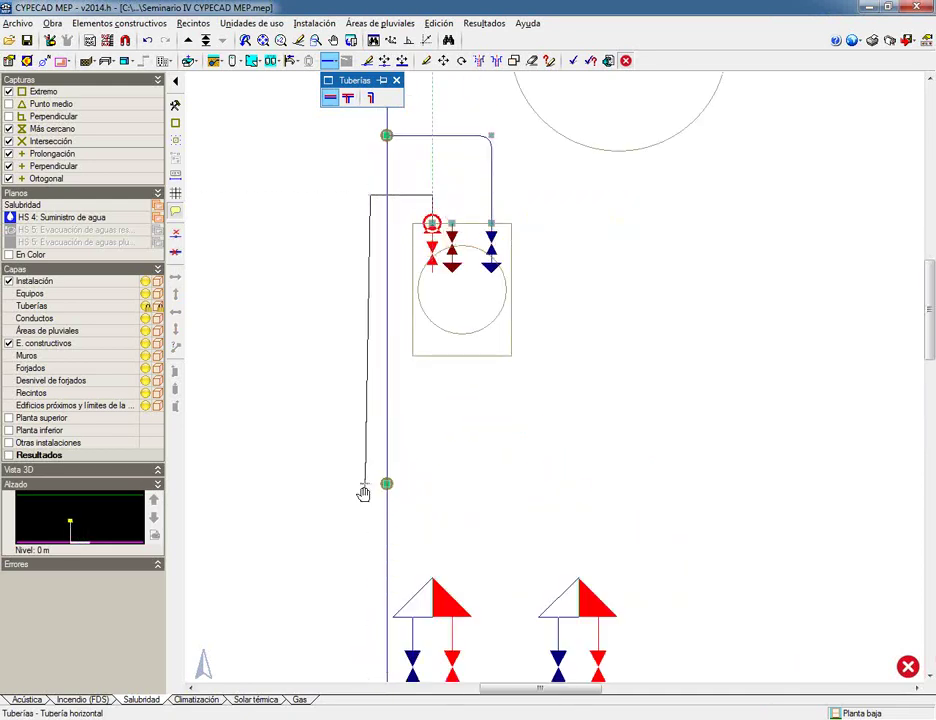
middle_click_drag(367, 455, 367, 120)
scroll(369, 469, "down", 3)
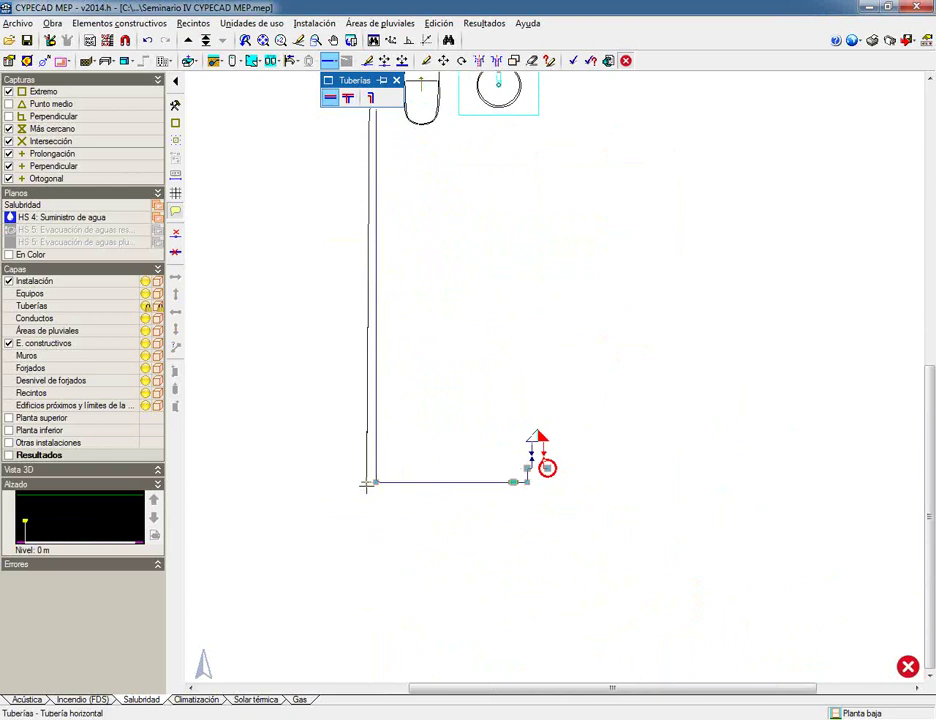
left_click(369, 490)
left_click(546, 468)
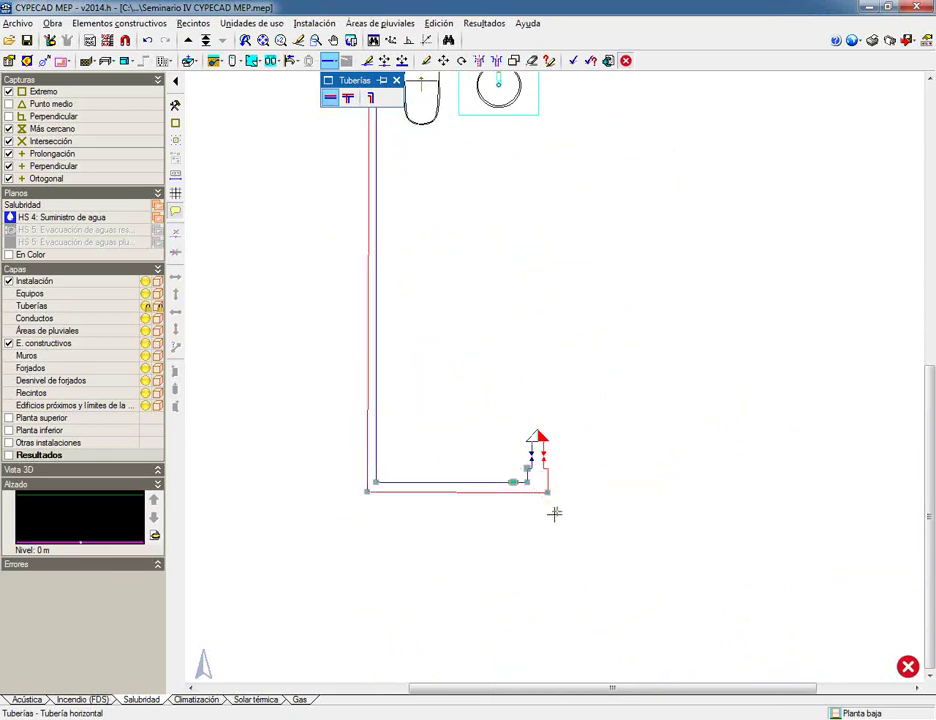
Branch Agua caliente pipes from the hot main to the Lavabo's hot inlet and to the gallery sink's hot inlet.
scroll(553, 512, "up", 2)
scroll(439, 508, "down", 3)
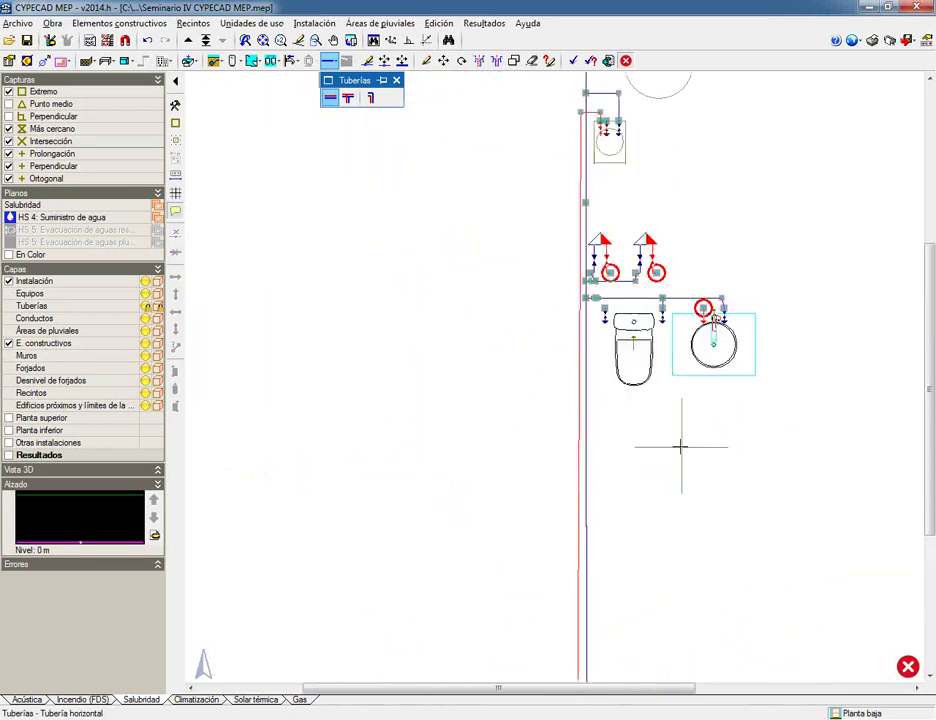
scroll(681, 445, "up", 4)
scroll(620, 298, "up", 1)
left_click(398, 226)
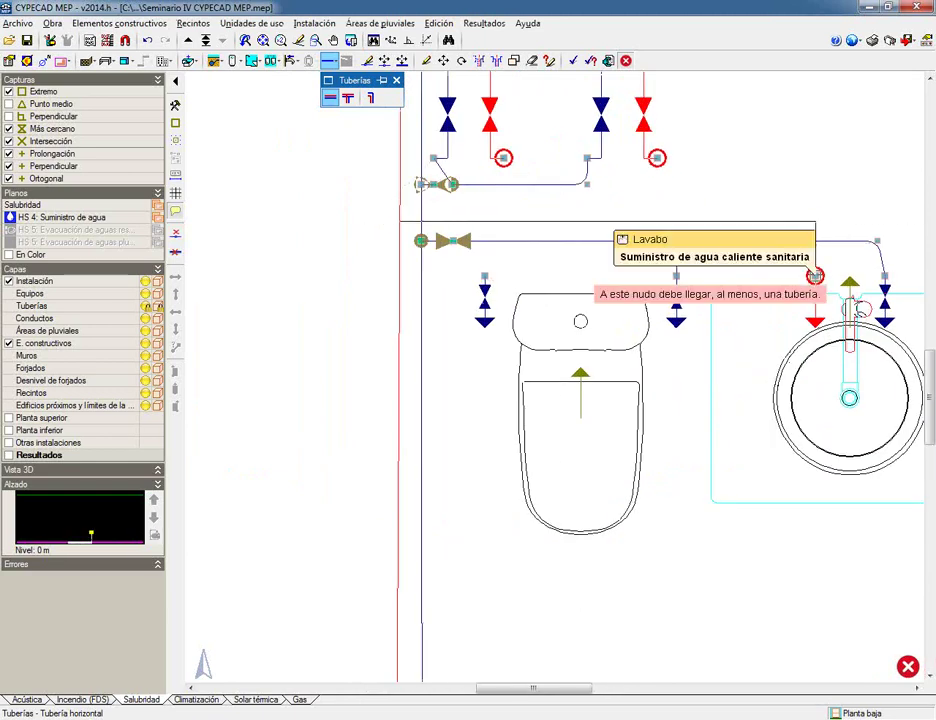
left_click(815, 275)
left_click(412, 205)
left_click(502, 158)
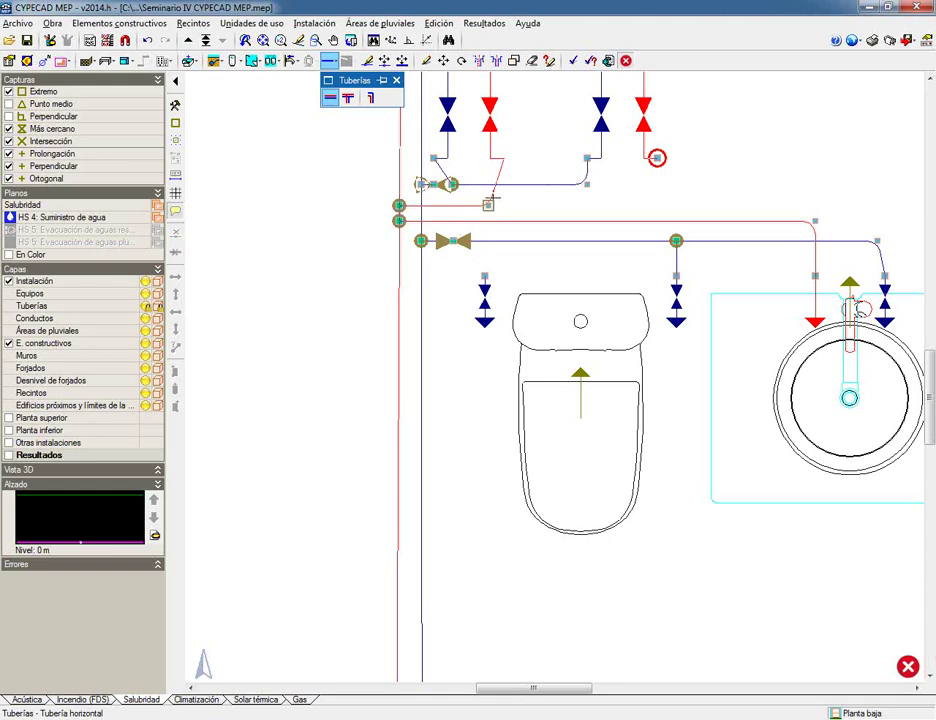
Extend the gallery's hot branch to the Lavadora doméstica's hot inlet and place a Llave de local húmedo on the gallery, washbasin and kitchen hot branches.
left_click(657, 157)
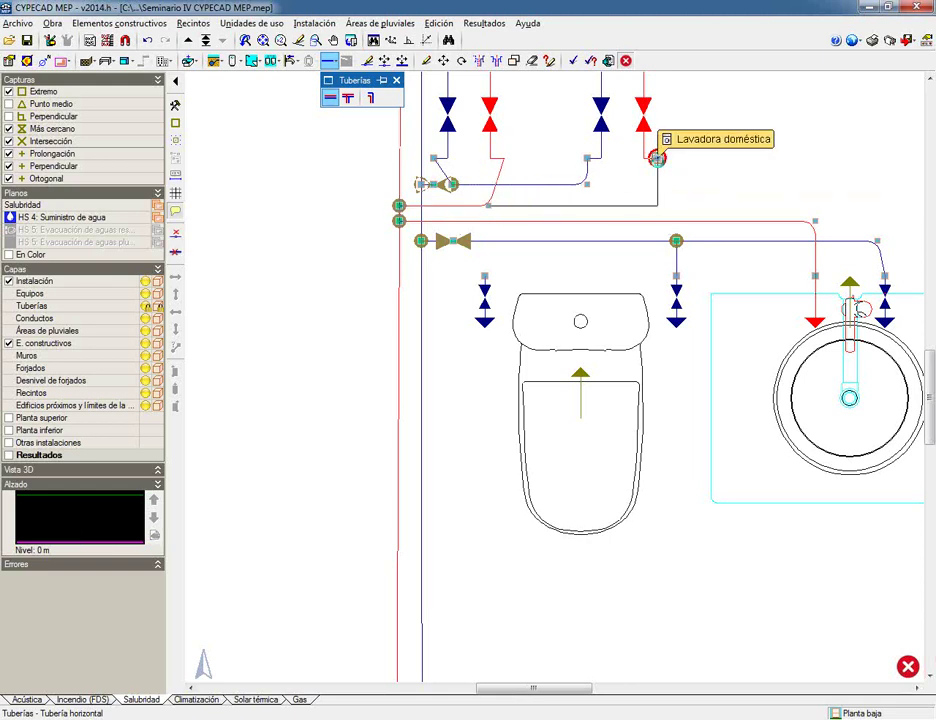
left_click(233, 61)
left_click(213, 61)
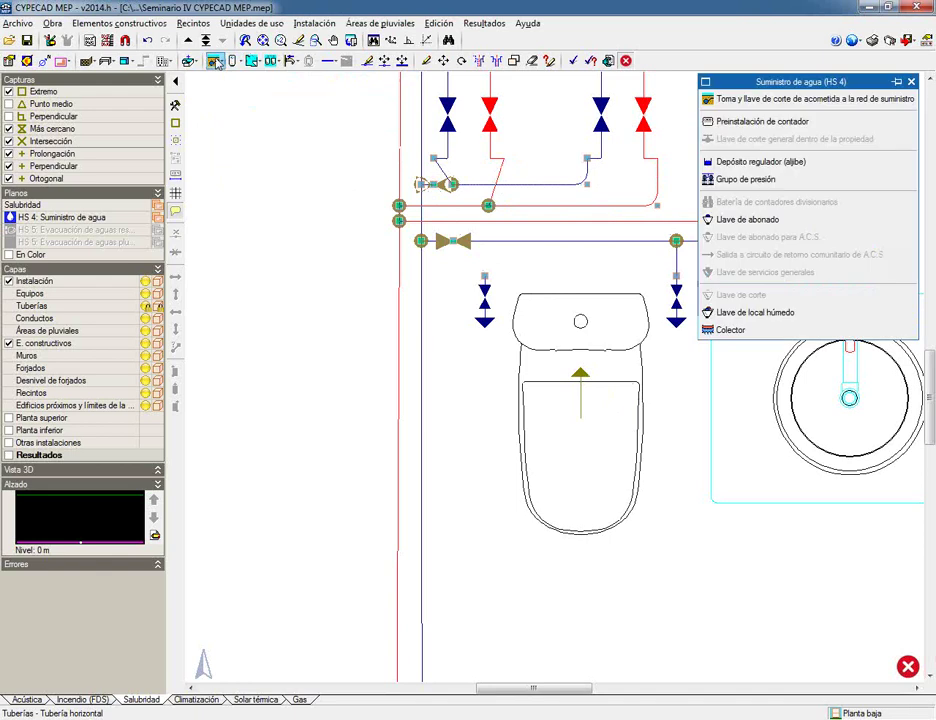
left_click(790, 312)
scroll(378, 240, "up", 1)
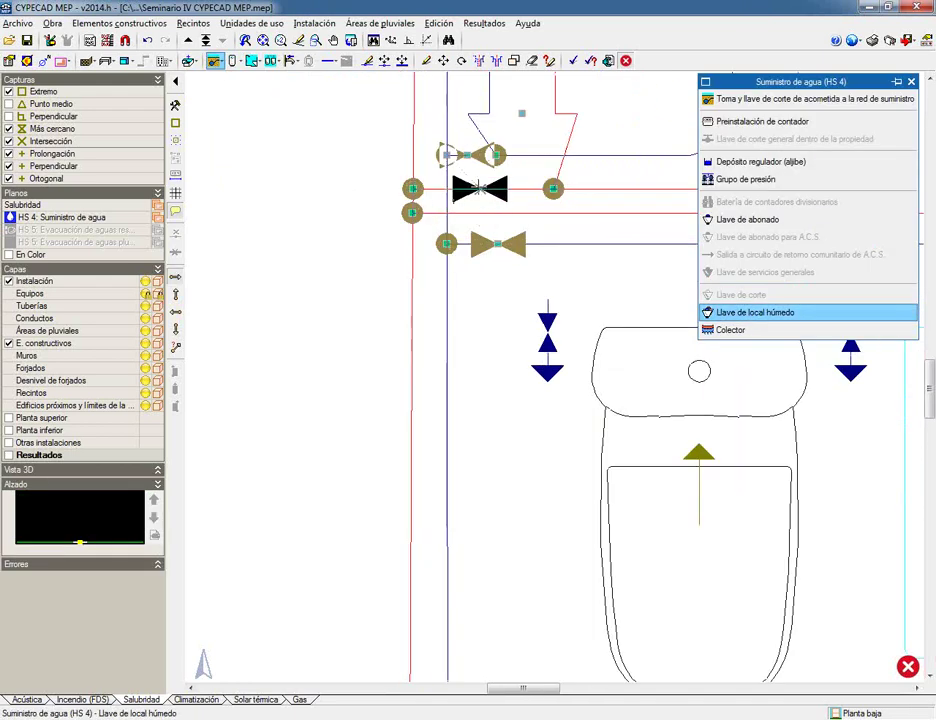
scroll(521, 403, "down", 1)
scroll(521, 403, "down", 1)
middle_click_drag(600, 600, 589, 376)
scroll(589, 376, "up", 1)
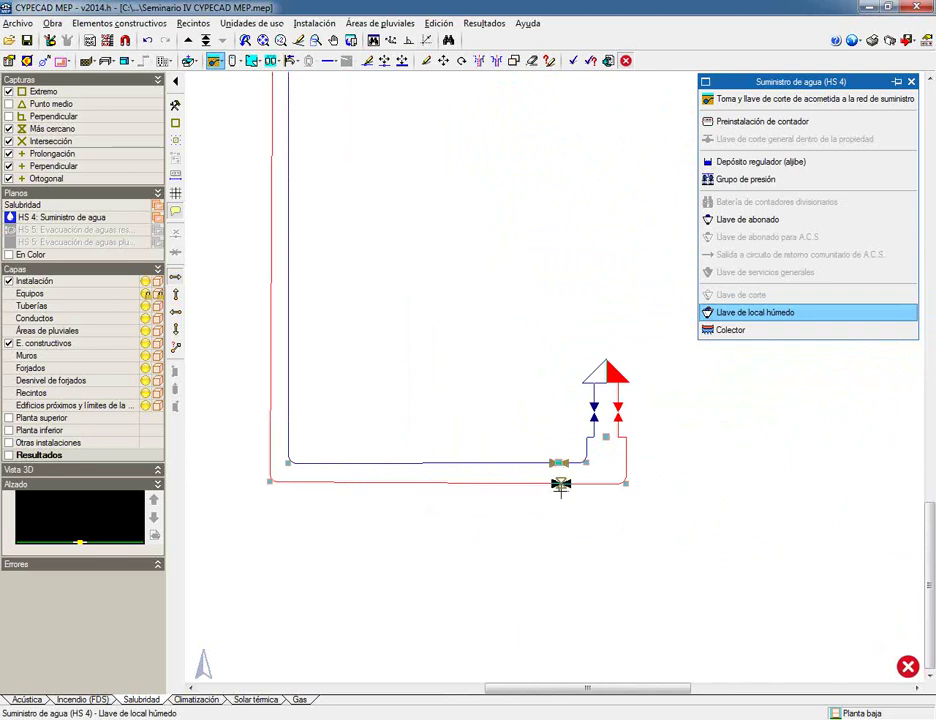
left_click(560, 483)
scroll(421, 336, "down", 1)
scroll(421, 336, "down", 2)
middle_click_drag(422, 278, 426, 440)
scroll(427, 437, "down", 1)
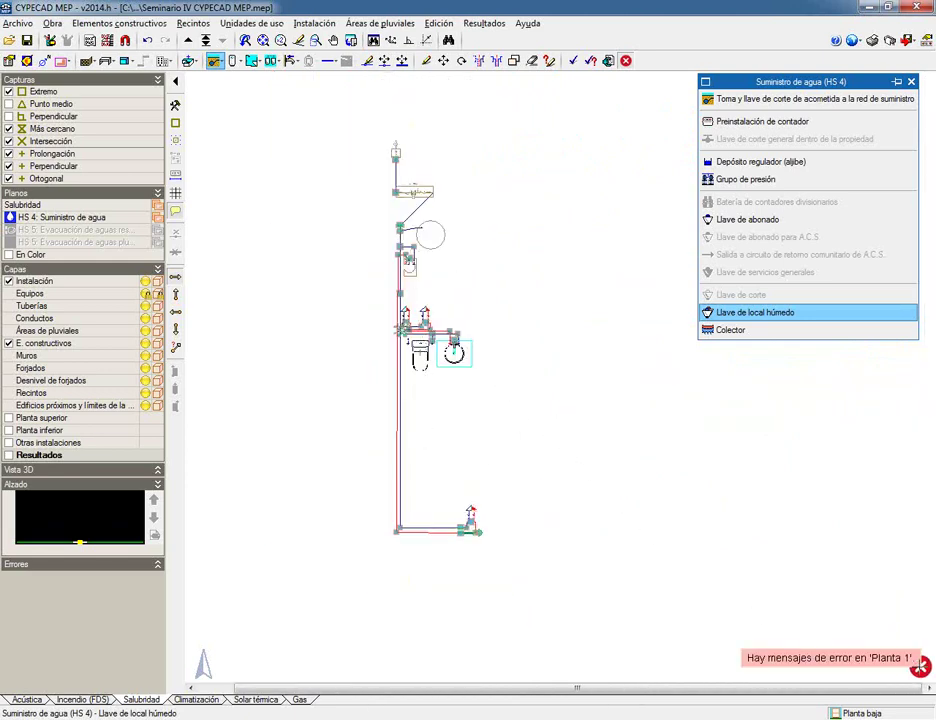
On Planta 1, draw a horizontal Agua fría pipe behind the fixtures, from beyond the bathtub to the Lavabo's cold inlet.
left_click(188, 40)
scroll(415, 318, "up", 4)
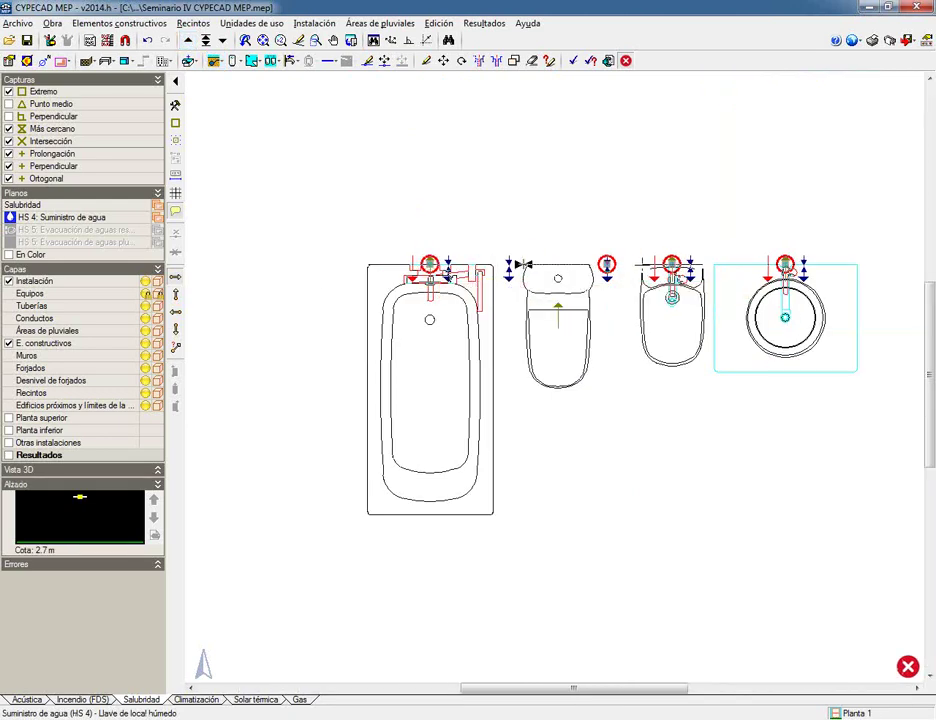
left_click(328, 60)
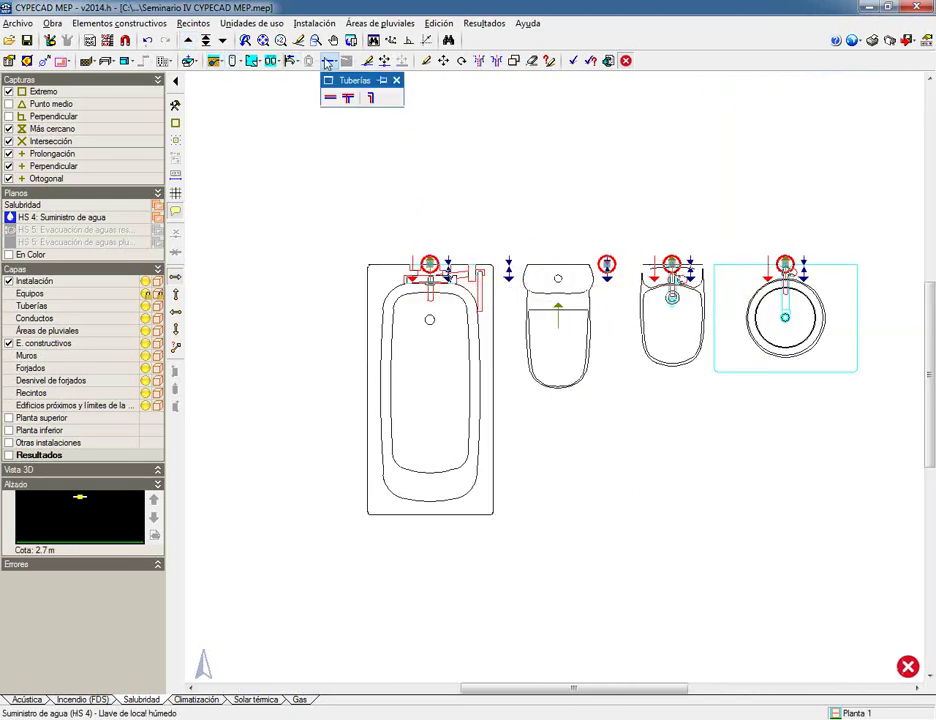
left_click(330, 97)
left_click(405, 336)
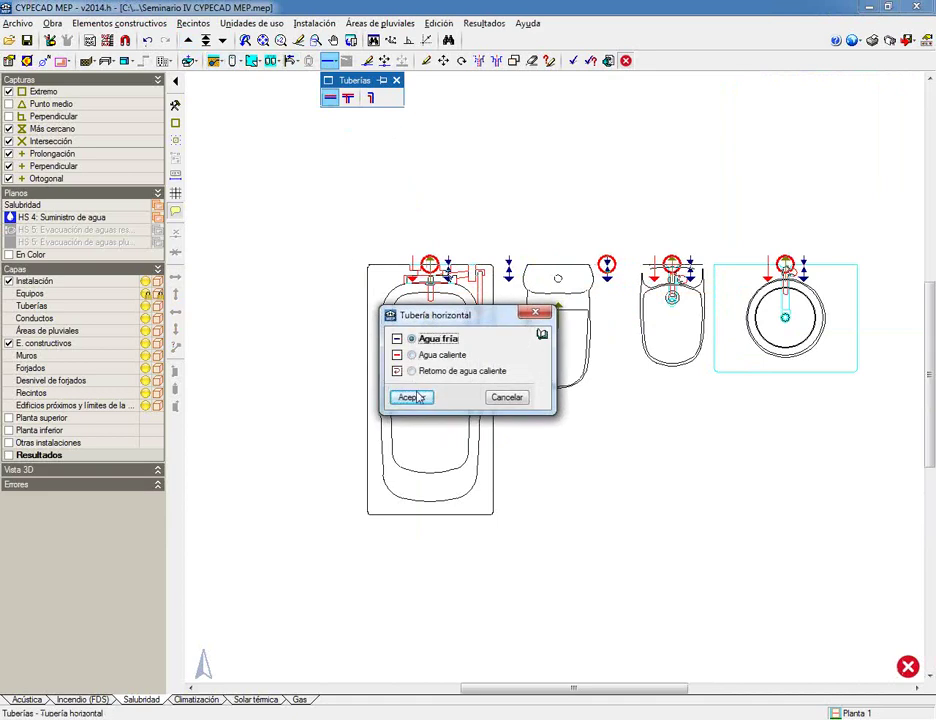
left_click(412, 395)
left_click(345, 225)
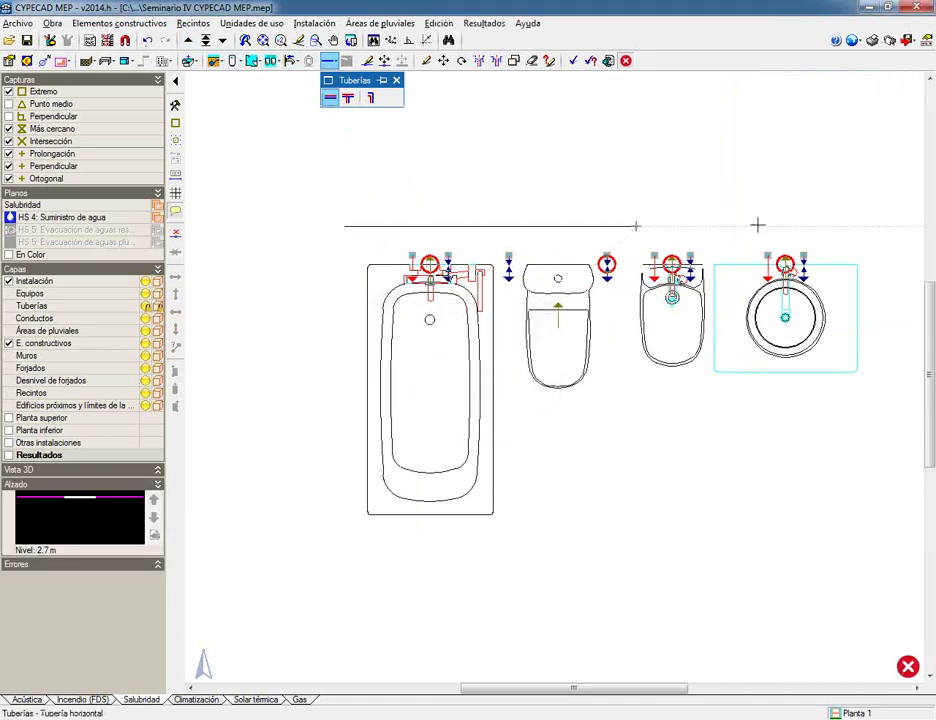
left_click(803, 257)
Branch Agua fría pipes from the upper-floor cold main to the cold inlets of the bidet, the toilet and the bathtub.
scroll(712, 257, "up", 2)
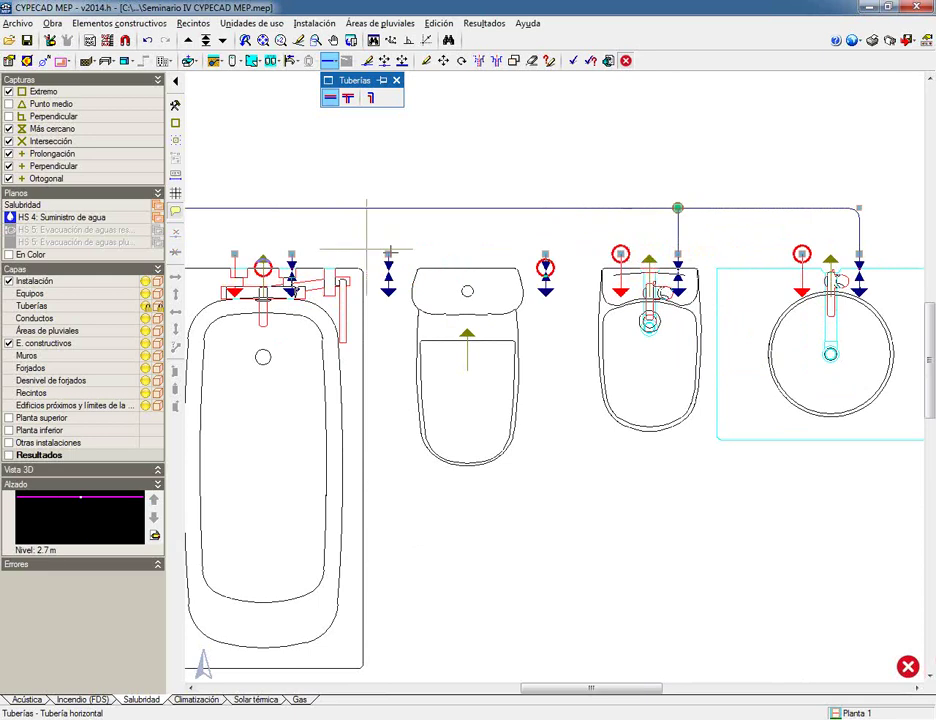
left_click(543, 209)
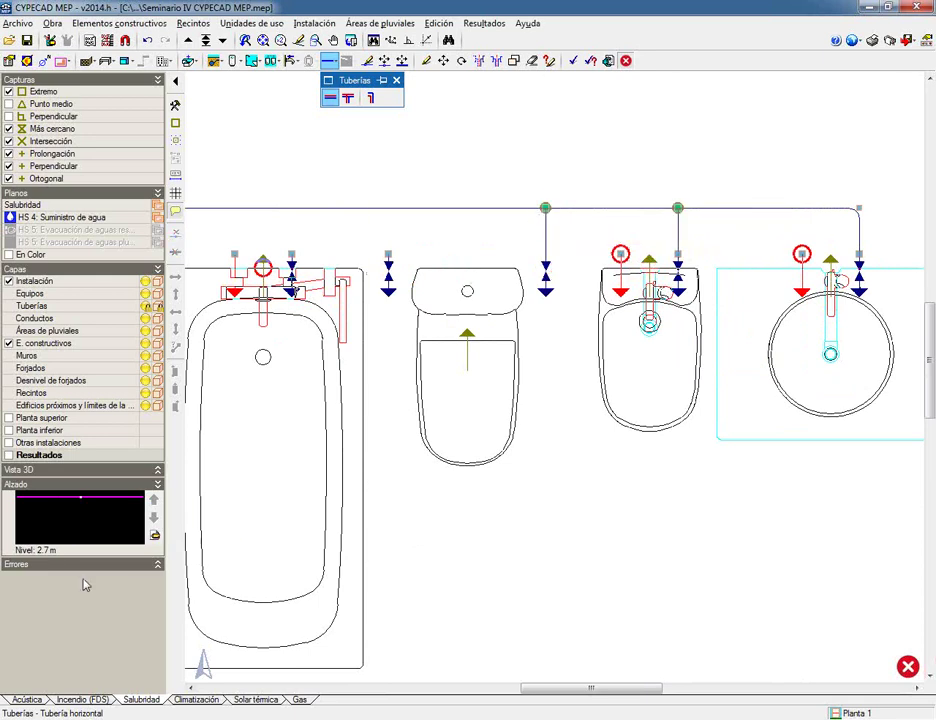
scroll(424, 321, "up", 5)
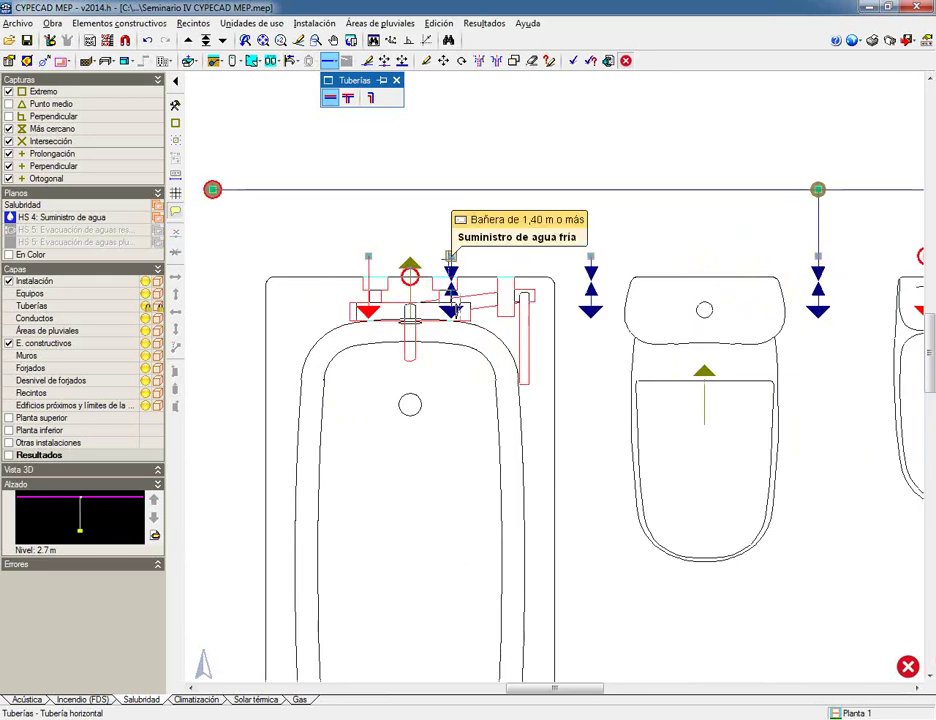
left_click(449, 191)
scroll(581, 466, "down", 3)
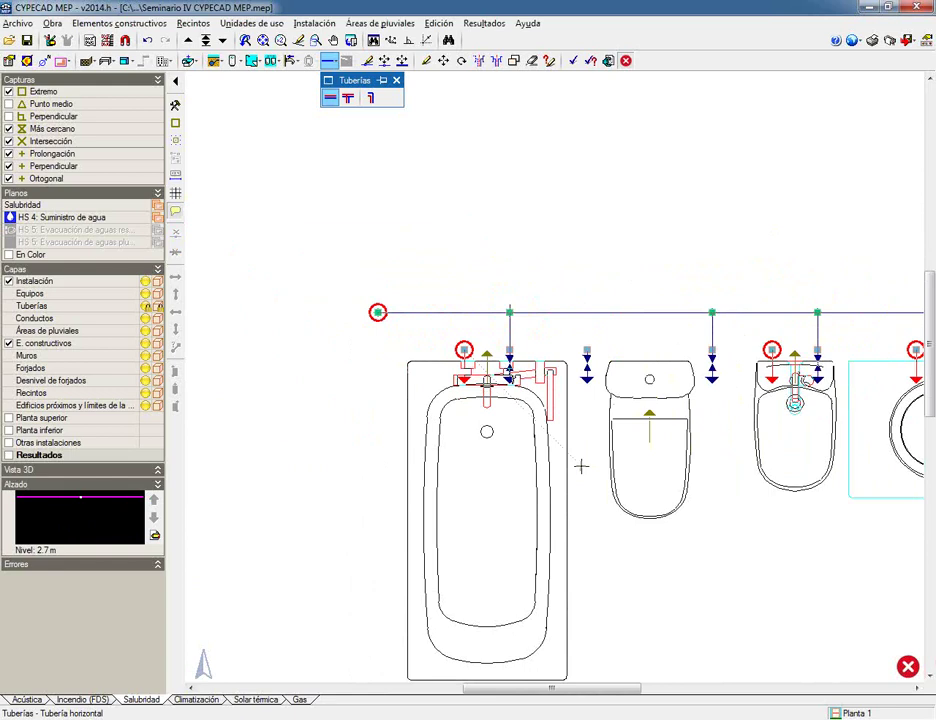
Draw a horizontal Agua caliente pipe alongside the upper-floor cold main, from beyond the bathtub to the Lavabo's hot inlet.
left_click(389, 378)
left_click(430, 355)
left_click(418, 397)
left_click(377, 332)
middle_click_drag(795, 328, 501, 328)
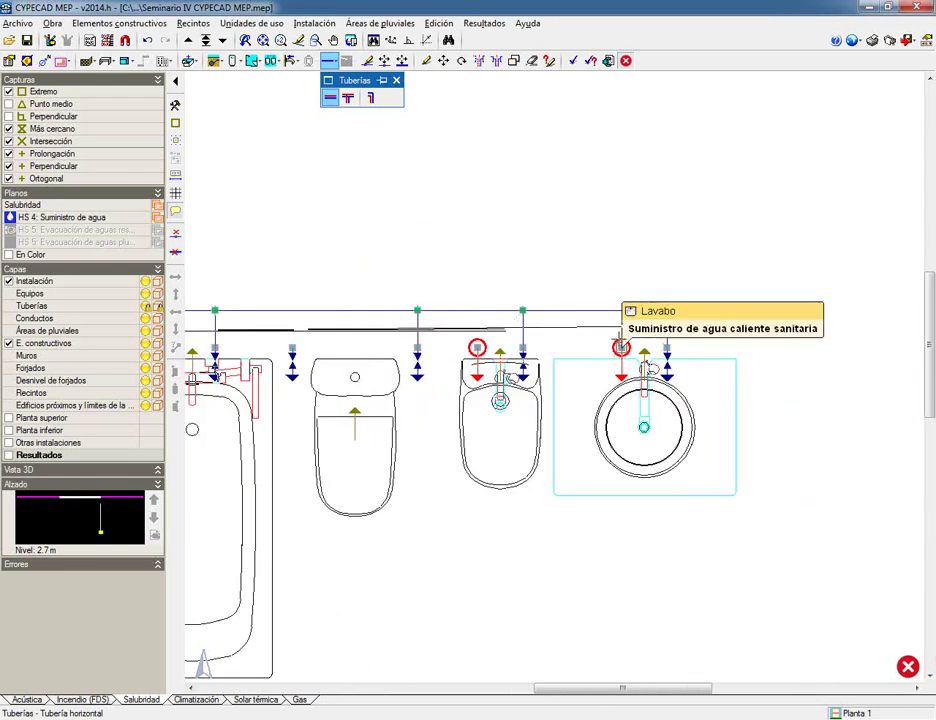
left_click(621, 347)
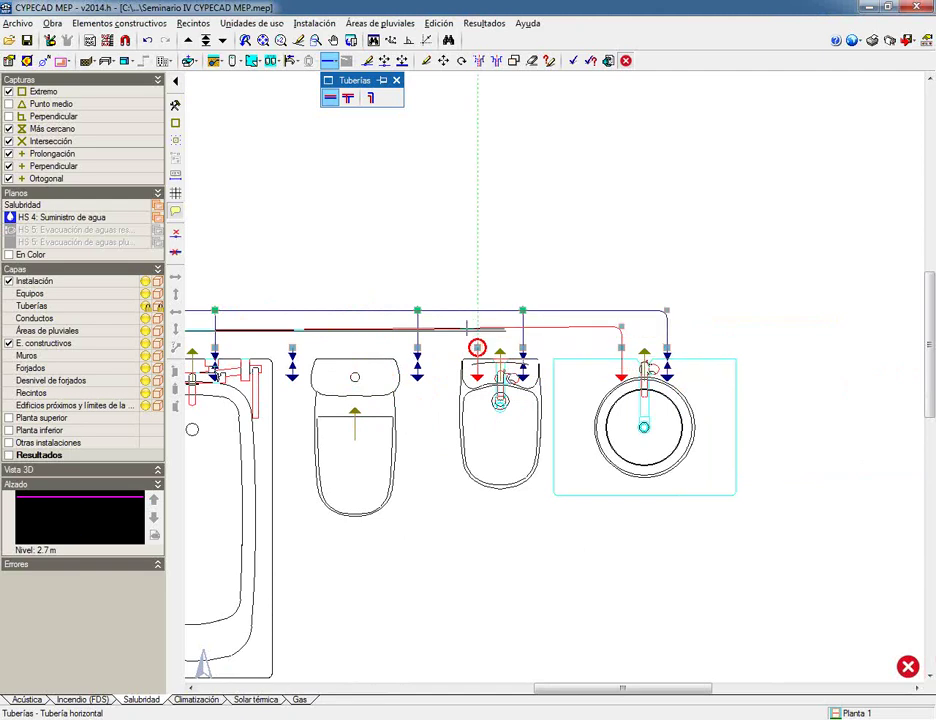
Connect the hot inlets of the bidet and the bathtub to the upper-floor hot main.
middle_click_drag(477, 340, 690, 340)
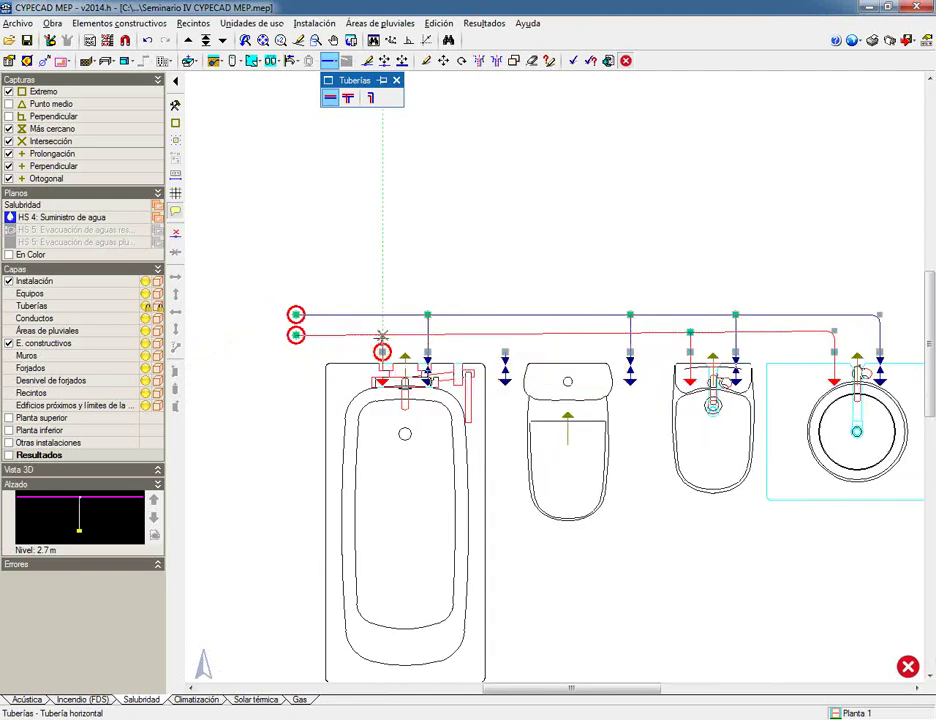
scroll(381, 335, "up", 4)
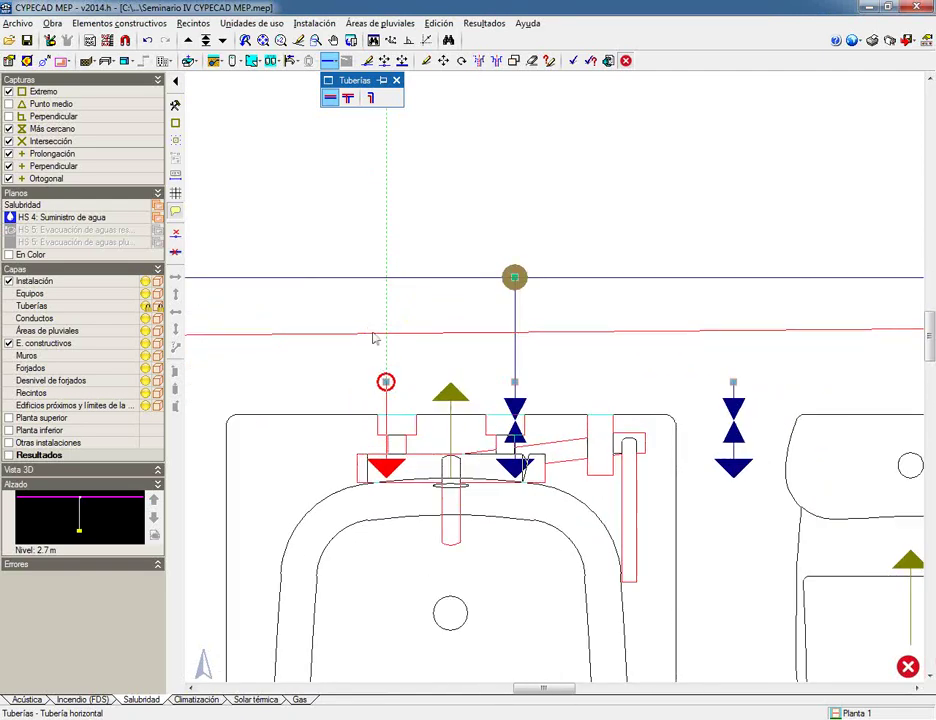
scroll(375, 336, "down", 4)
middle_click_drag(537, 376, 723, 378)
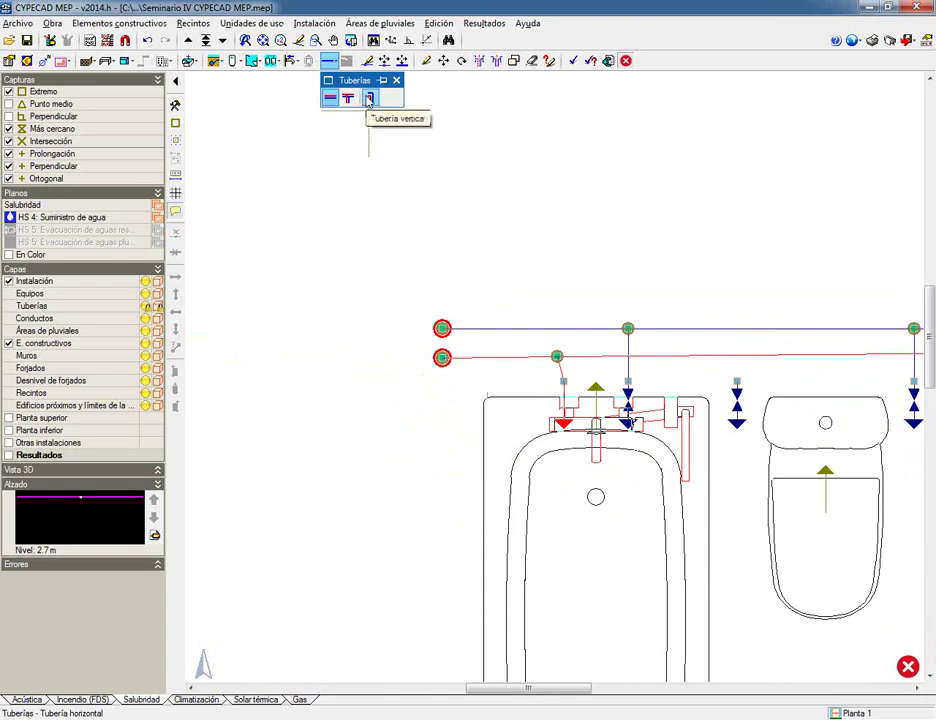
Place a Tubería vertical at the starting node of both the hot and the cold main on Planta 1.
left_click(369, 98)
left_click(412, 398)
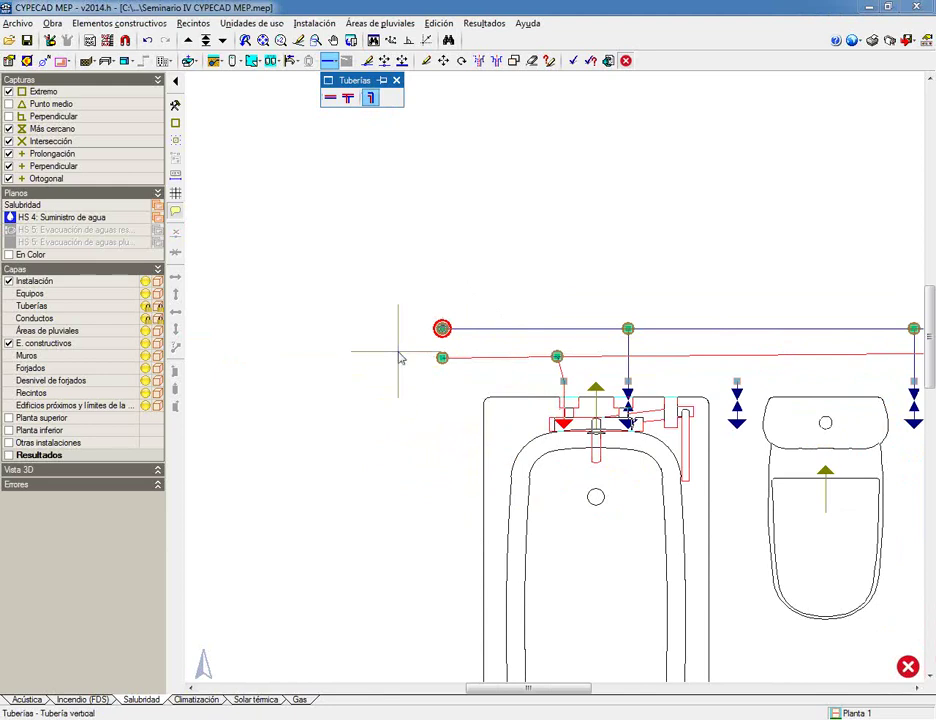
left_click(399, 358)
left_click(399, 357)
left_click(416, 397)
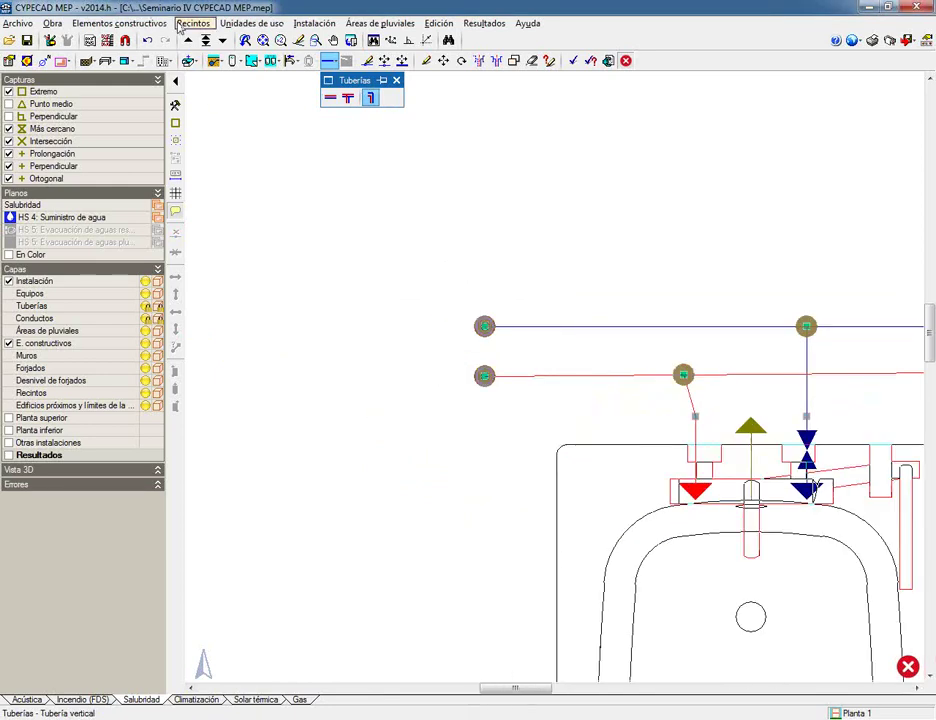
On Planta baja, connect the riser of the upper-floor cold main to the cold main with a horizontal Agua caliente pipe.
left_click(222, 40)
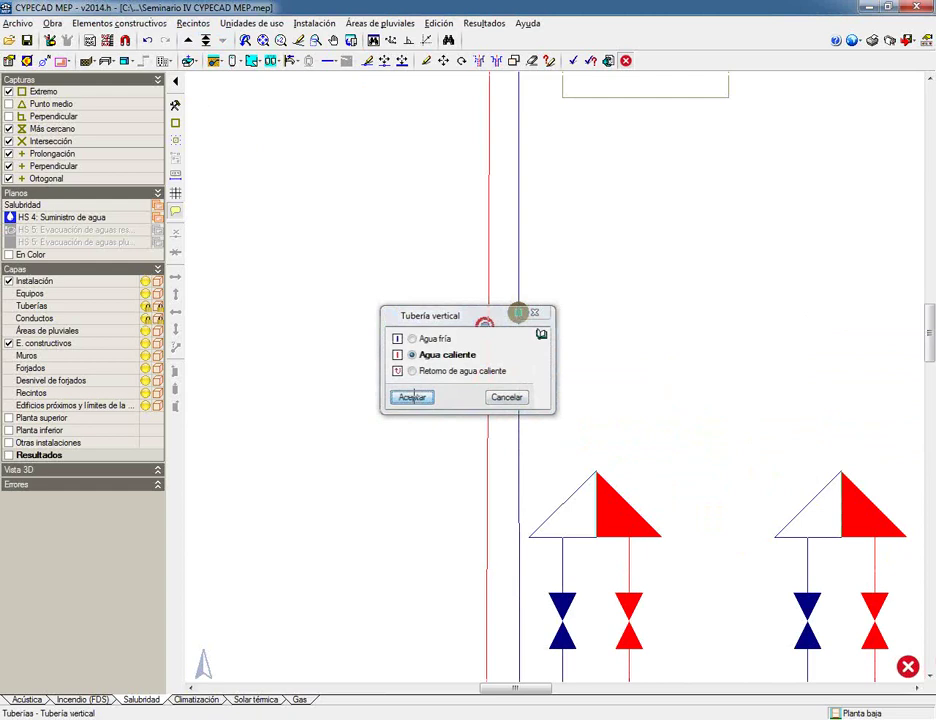
key("Return")
scroll(491, 357, "up", 3)
mouse_move(472, 301)
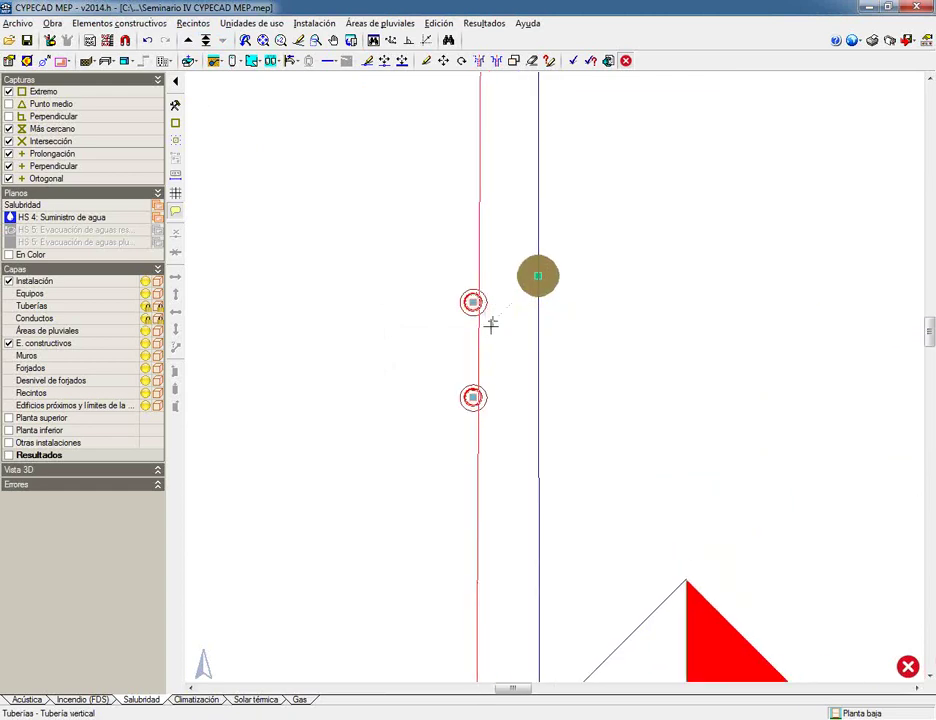
left_click(329, 60)
left_click(330, 97)
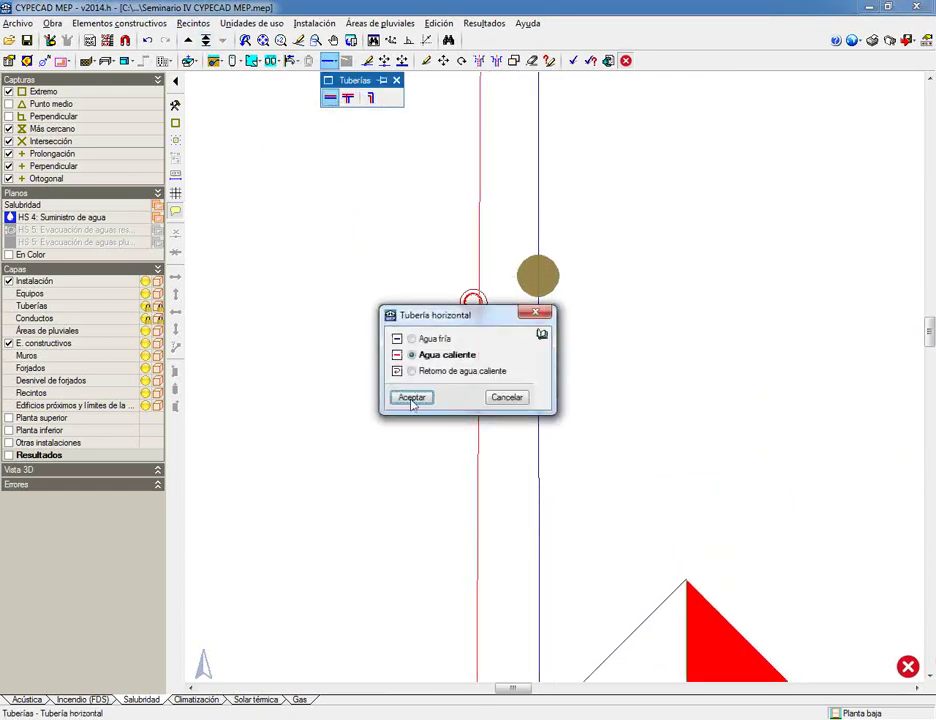
left_click(411, 399)
left_click(472, 302)
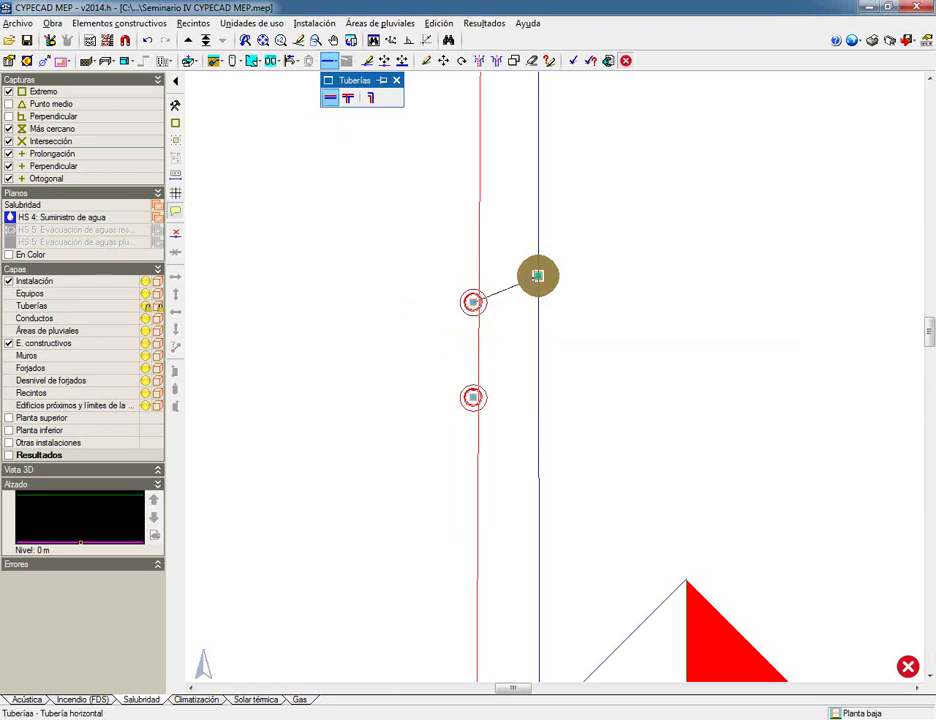
left_click(537, 275)
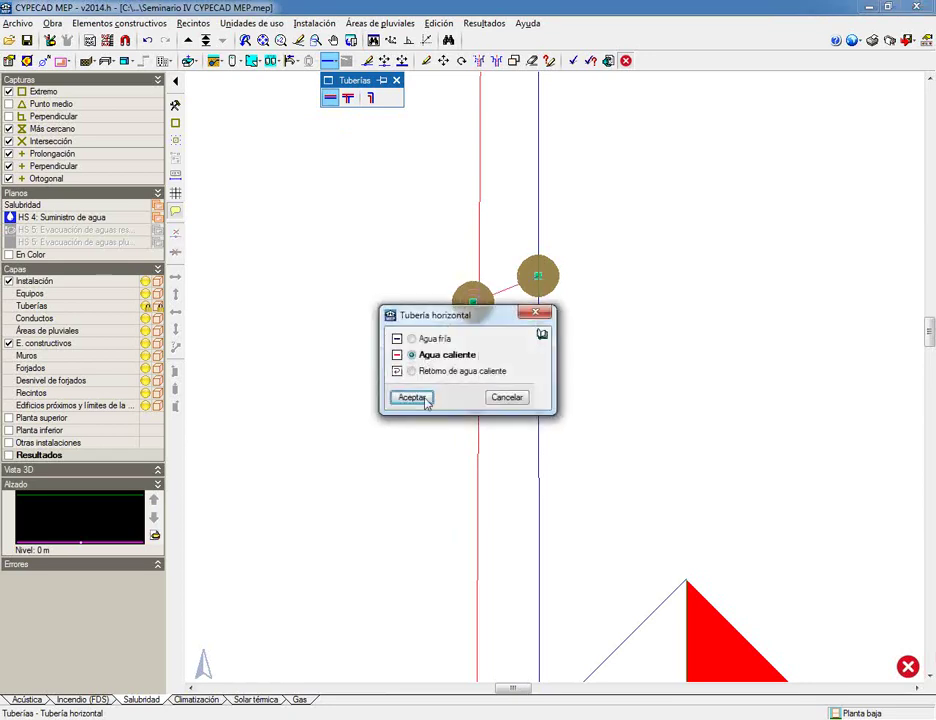
Change the short pipe between the riser and the cold main to Agua fría.
left_click(518, 398)
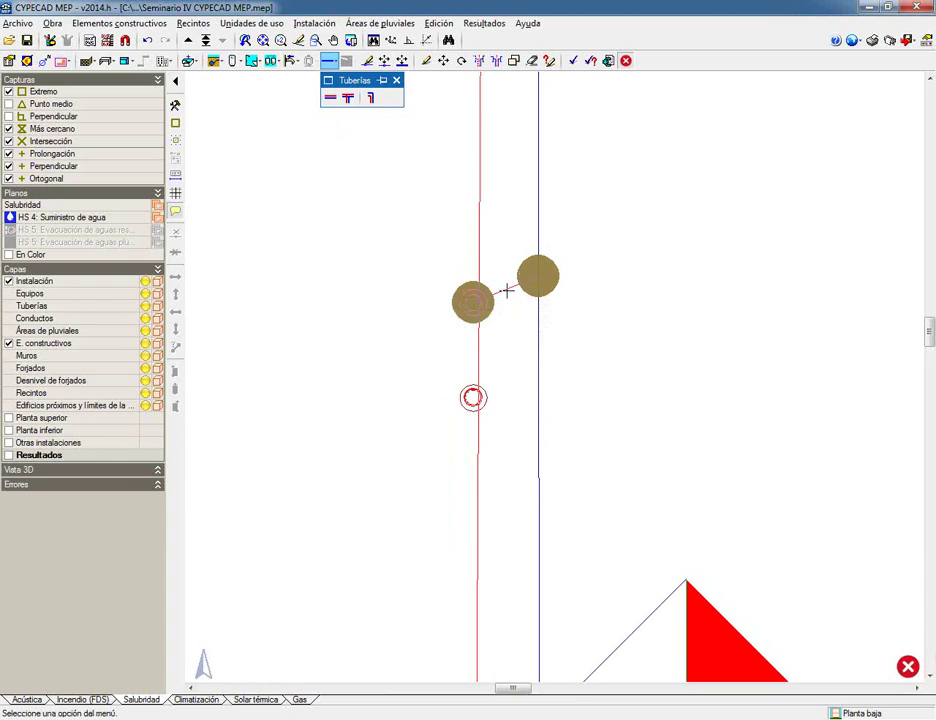
left_click(425, 60)
left_click(500, 291)
left_click(413, 338)
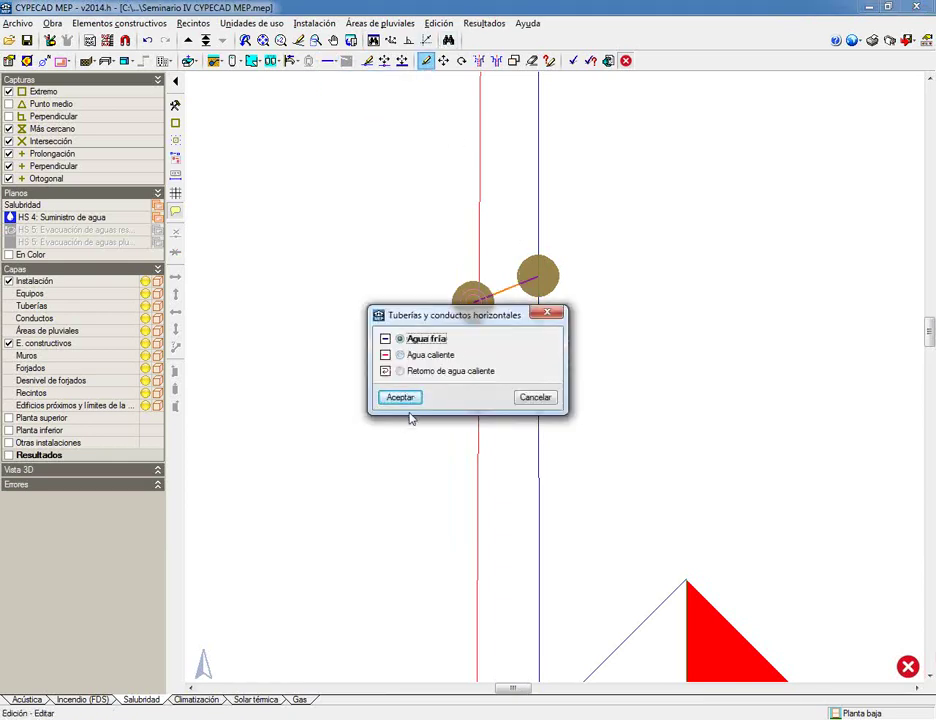
left_click(398, 396)
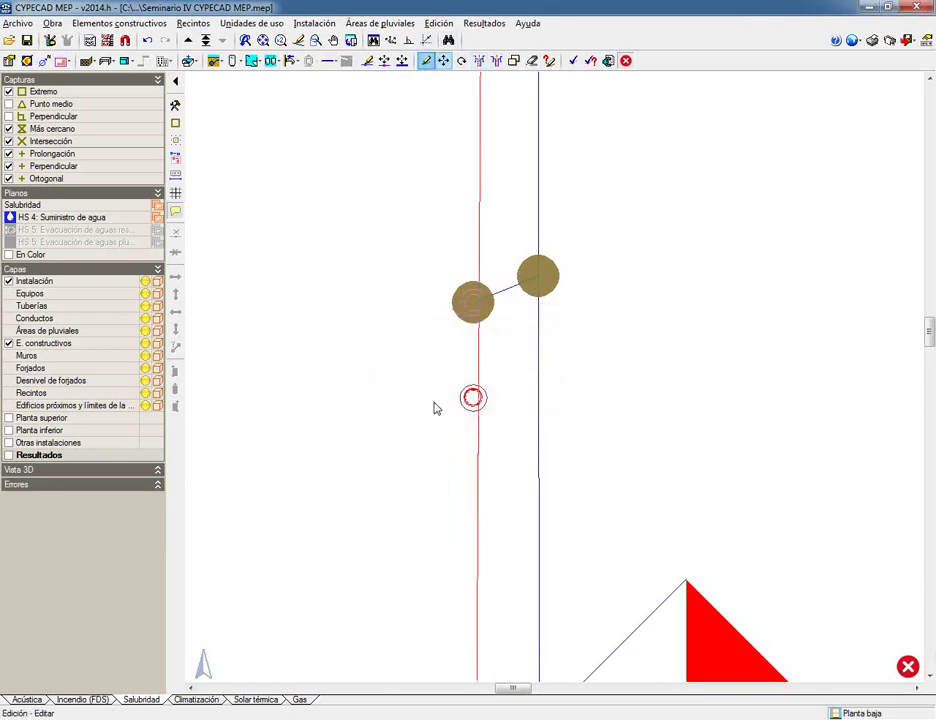
right_click(391, 313)
Connect the remaining riser to the ground-floor hot main with a short horizontal Agua caliente pipe.
left_click(329, 60)
left_click(330, 97)
left_click(428, 396)
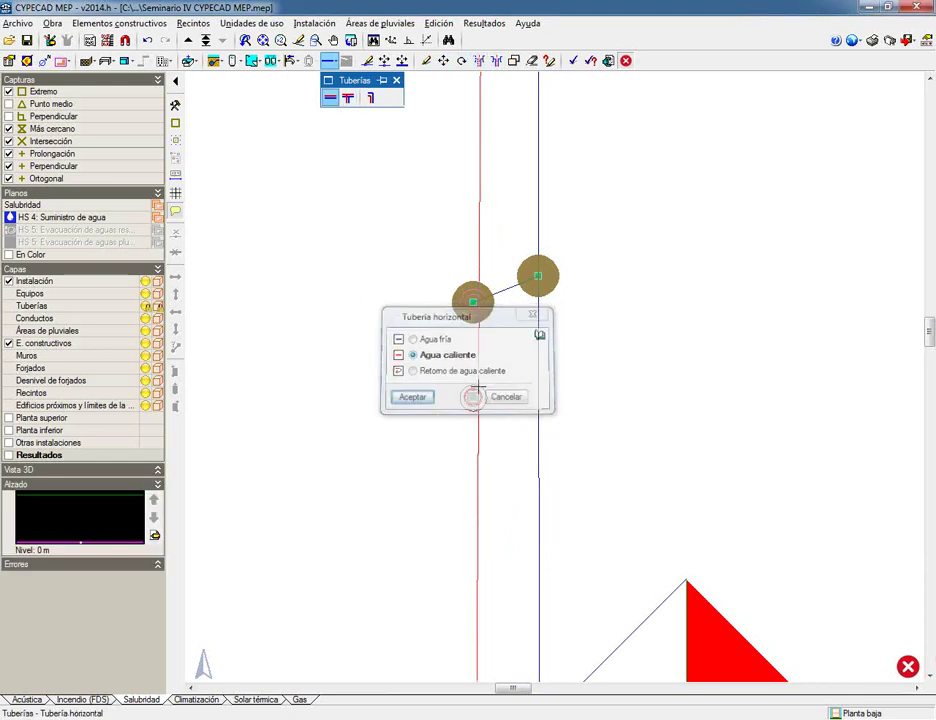
scroll(480, 390, "up", 3)
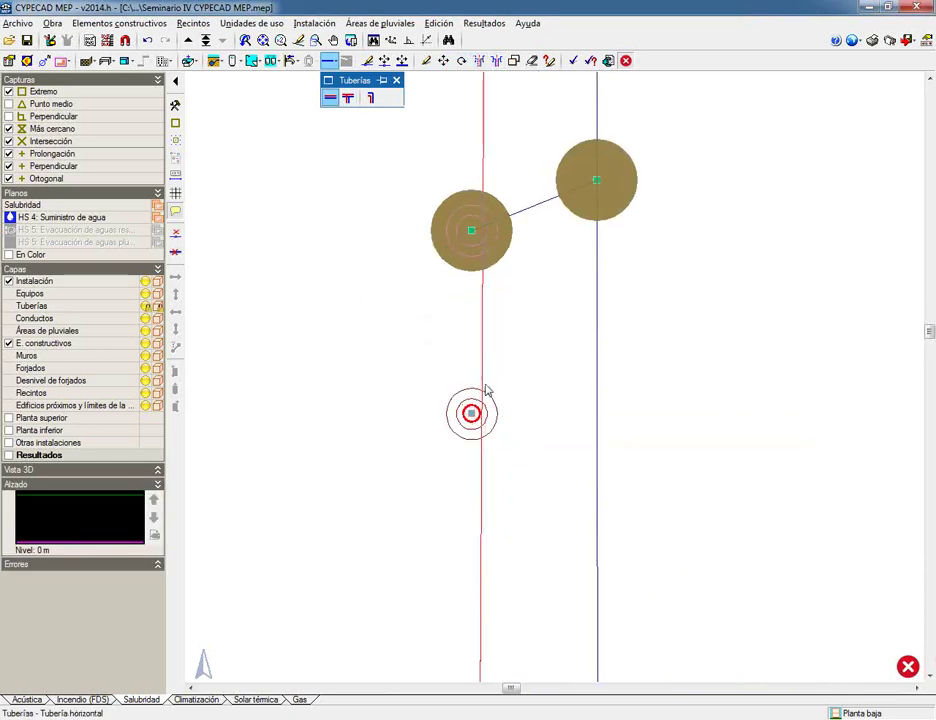
scroll(485, 389, "down", 5)
right_click(771, 472)
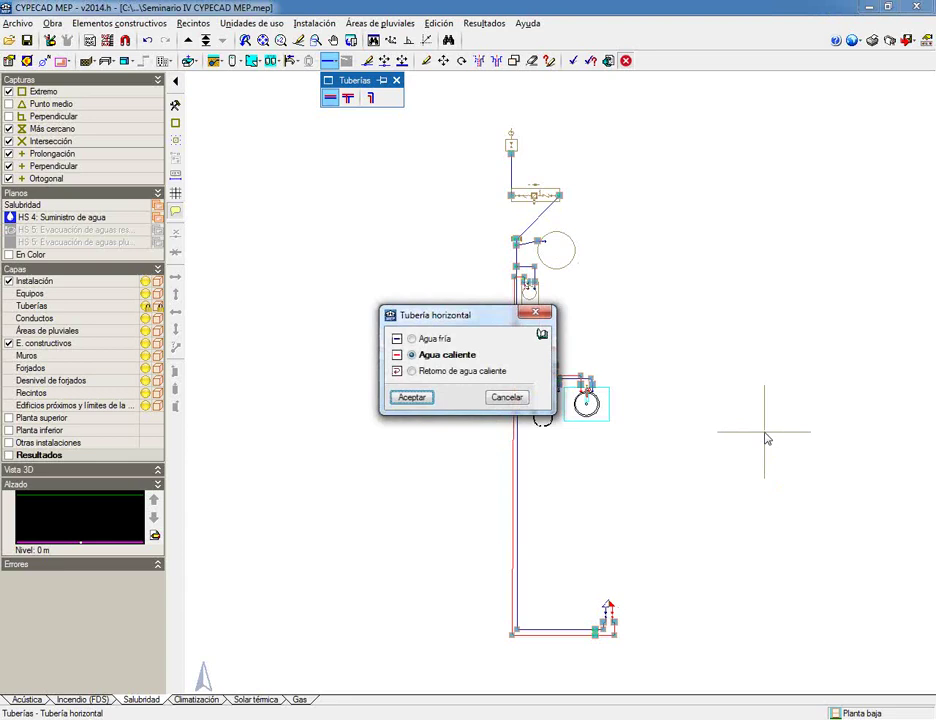
left_click(572, 397)
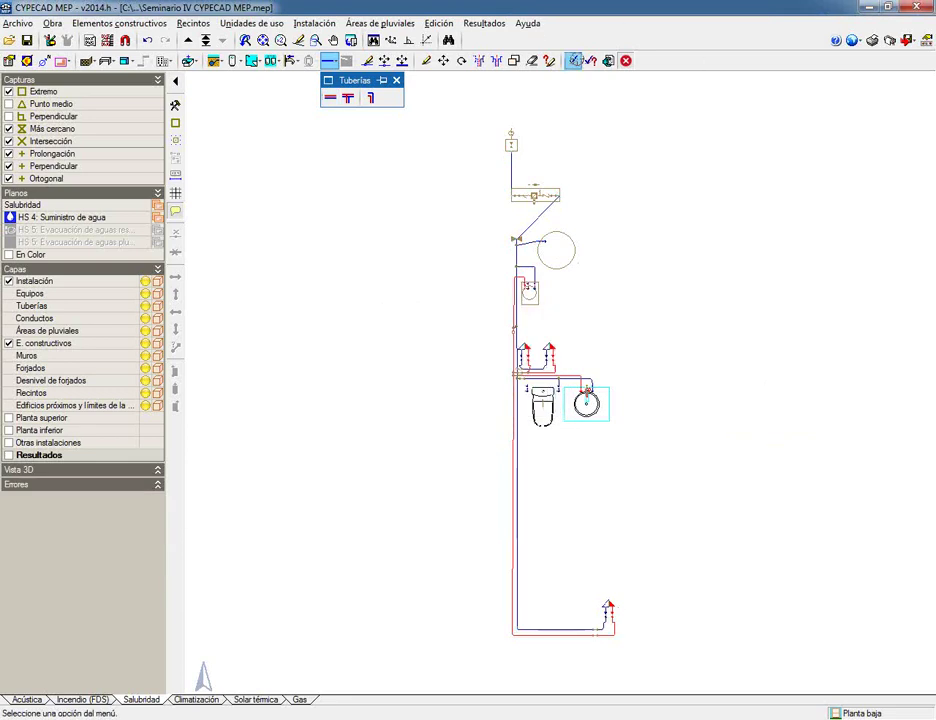
Calculate the water supply installation and check the error indicator and the ground-floor bathroom pipes.
left_click(572, 60)
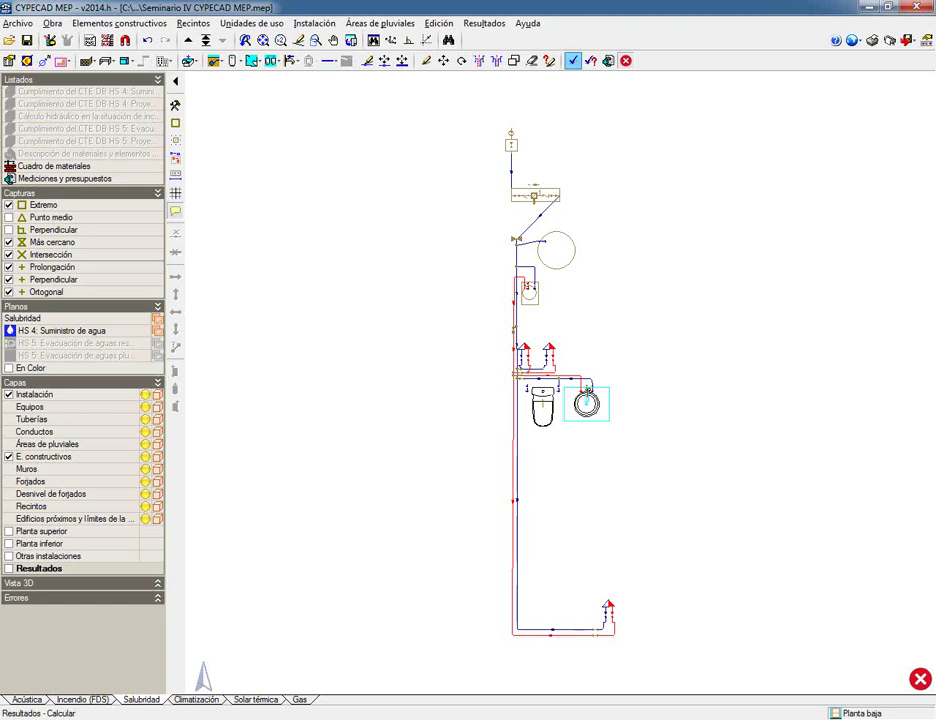
mouse_move(921, 683)
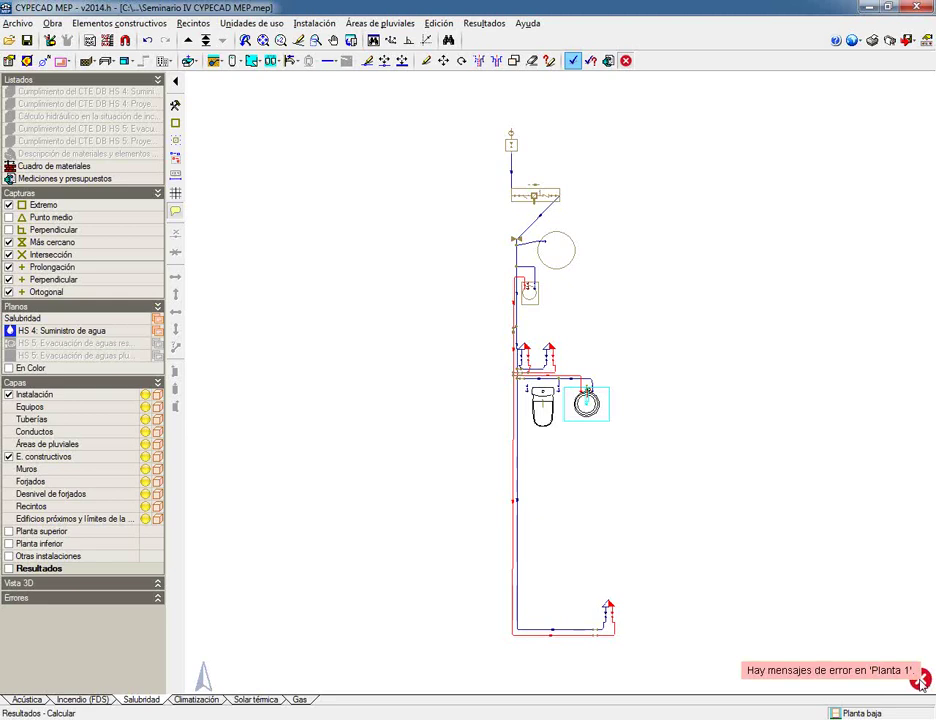
scroll(524, 386, "up", 4)
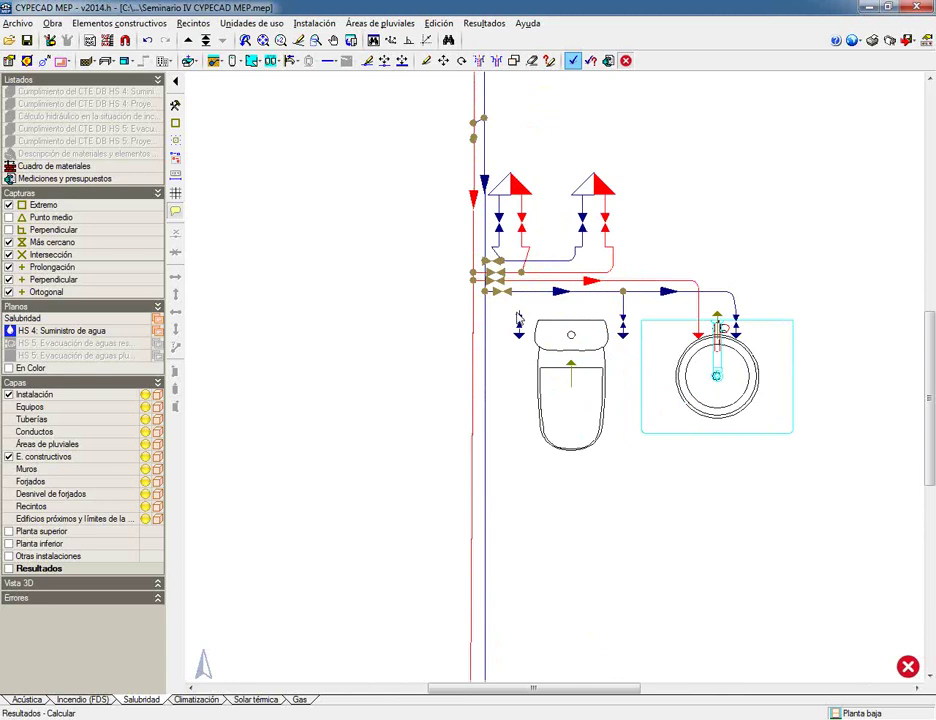
Insert a Llave de local húmedo at the start of both the cold and hot mains on Planta 1 and recalculate the installation.
scroll(421, 332, "down", 3)
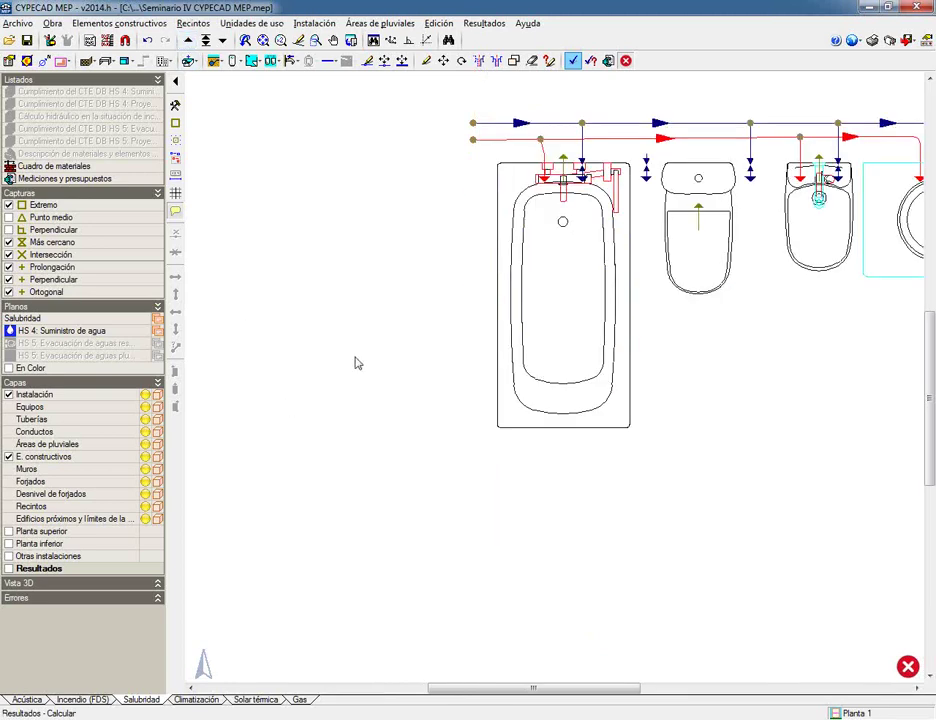
scroll(760, 222, "up", 3)
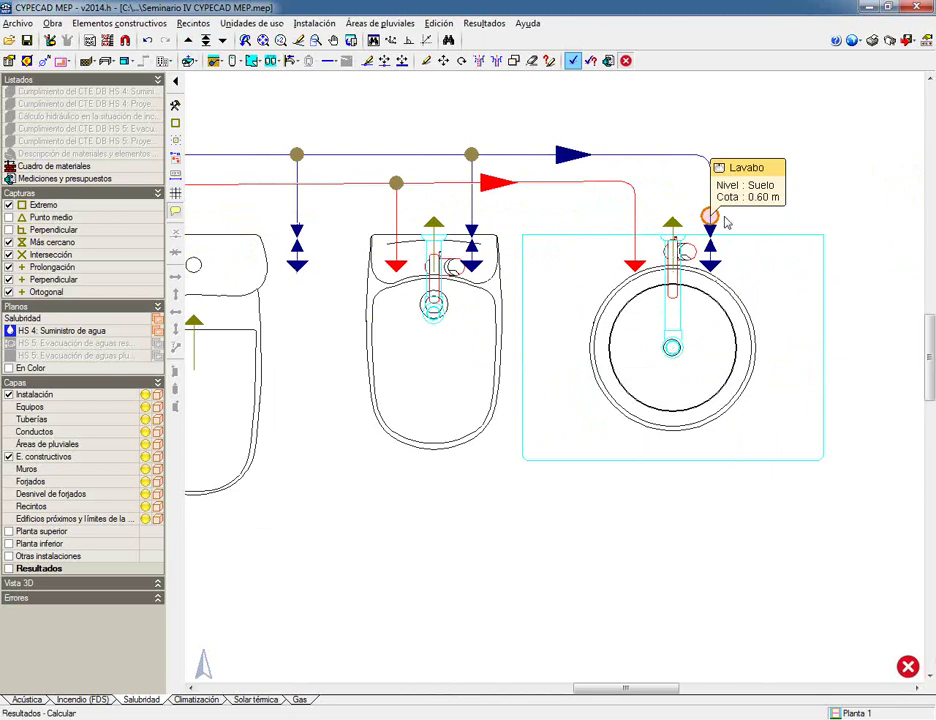
scroll(708, 219, "down", 2)
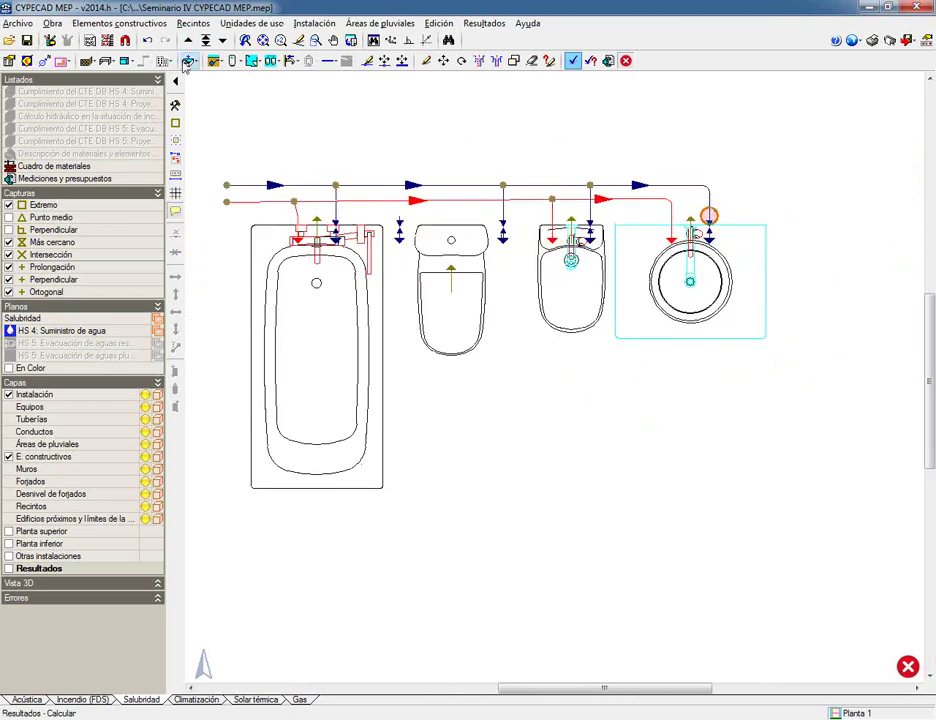
mouse_move(645, 196)
mouse_move(707, 219)
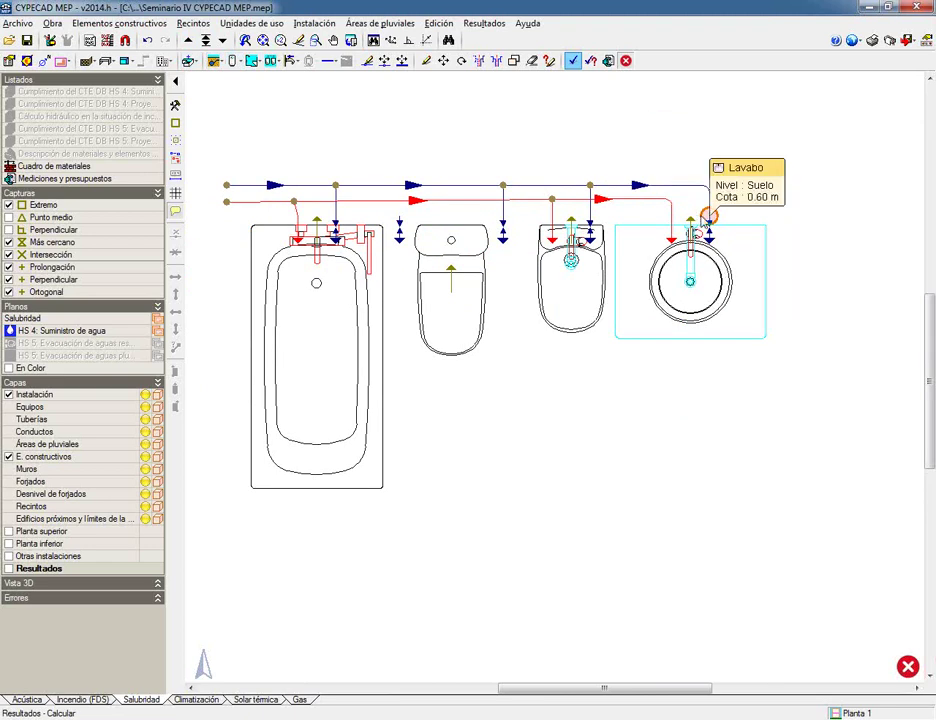
left_click(214, 61)
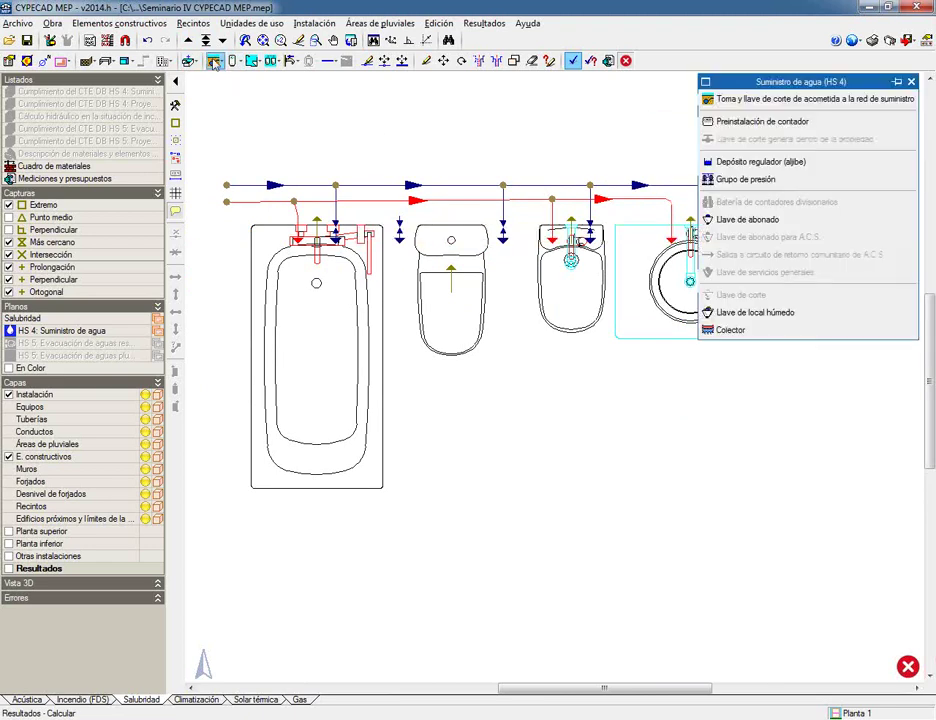
left_click(738, 316)
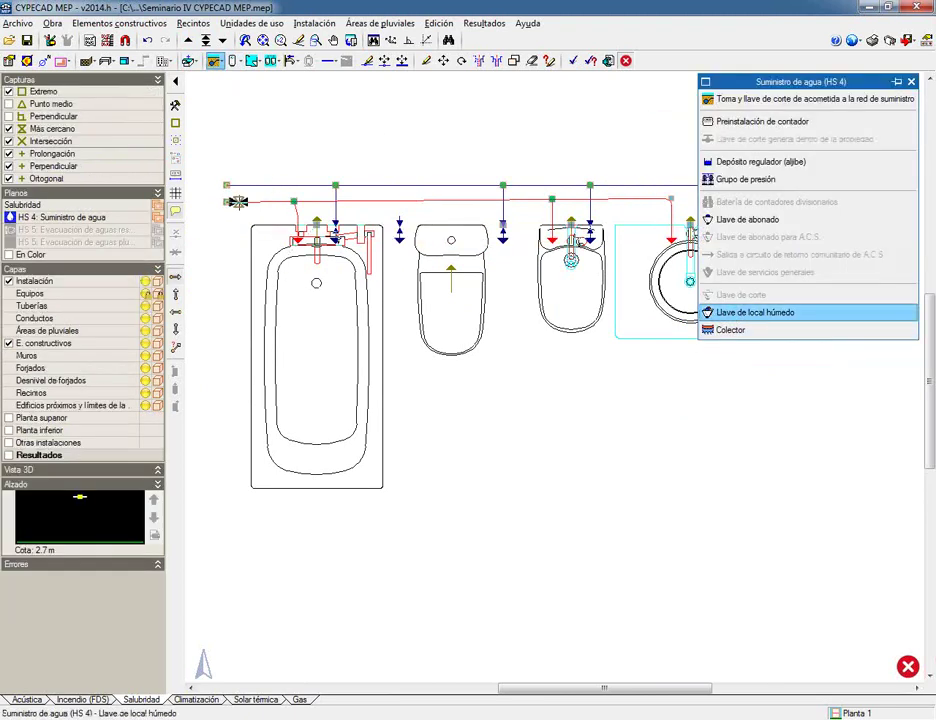
left_click(573, 61)
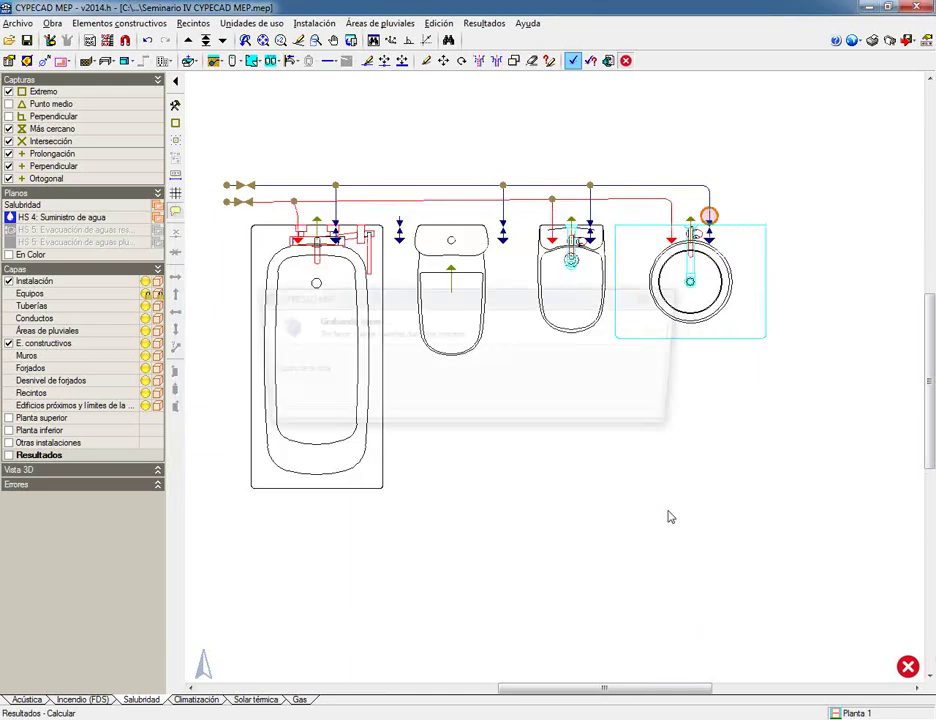
Examine the calculation results of the Planta 1 hot water pipes and the pipe diameters at the supply connection on Planta baja.
mouse_move(270, 205)
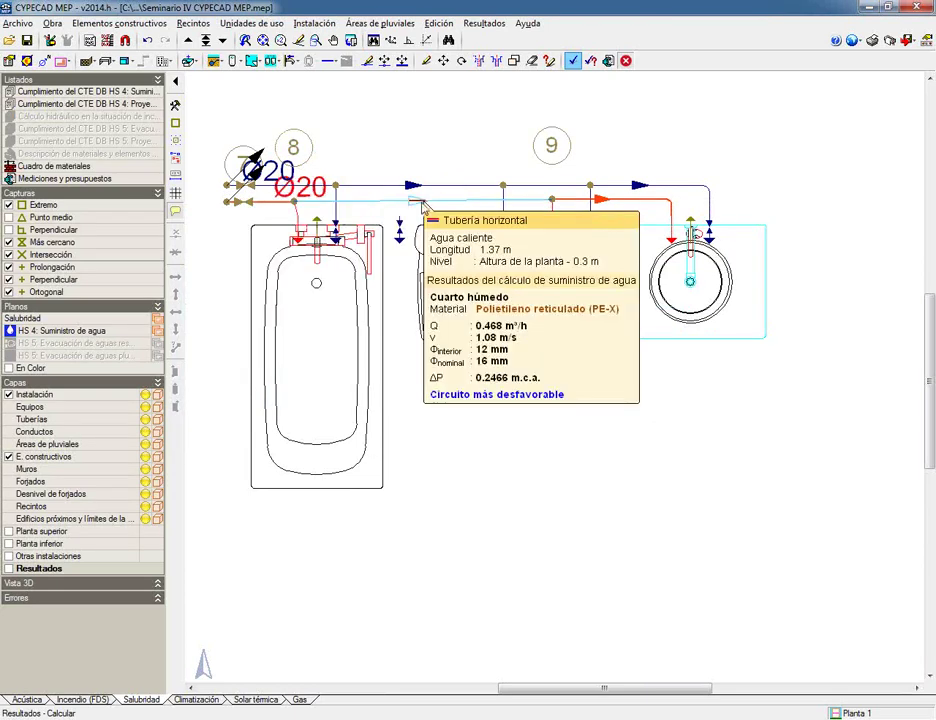
mouse_move(577, 207)
mouse_move(632, 208)
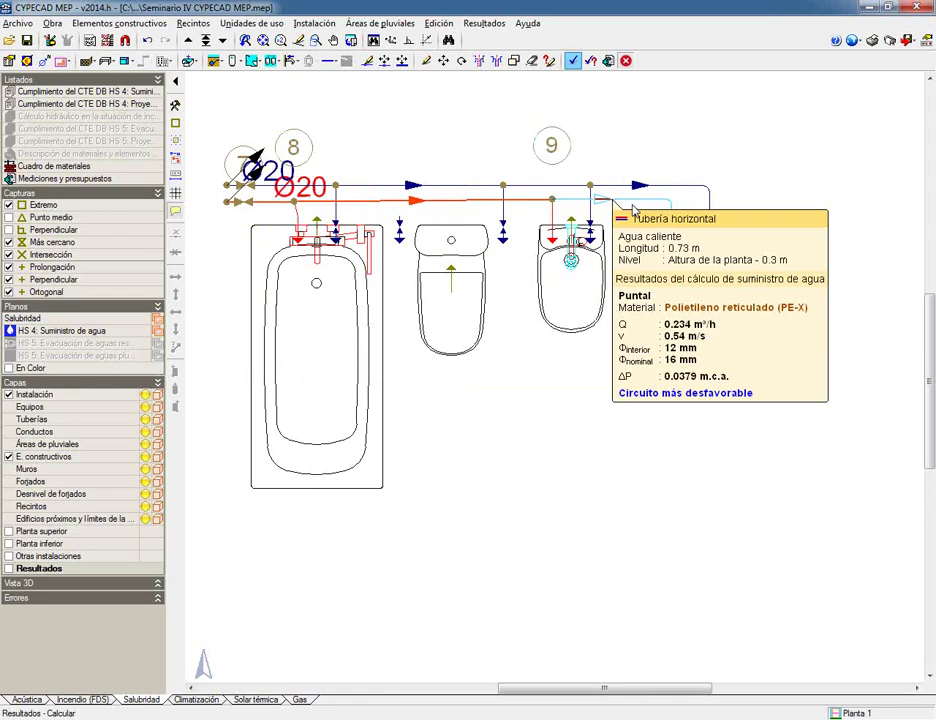
left_click(206, 40)
scroll(390, 448, "down", 2)
scroll(390, 448, "down", 1)
middle_click_drag(378, 140, 391, 267)
scroll(345, 351, "up", 4)
mouse_move(320, 368)
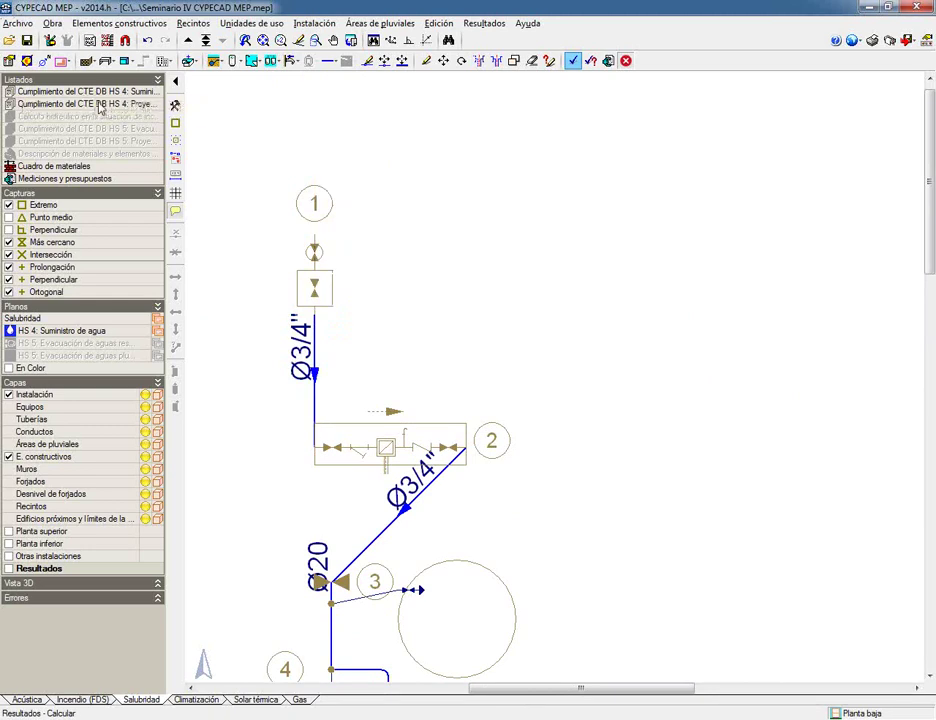
Generate the HS 4 water supply project report with the budget summary limited to Salubridad, and read through to the minimum supply conditions.
left_click(99, 105)
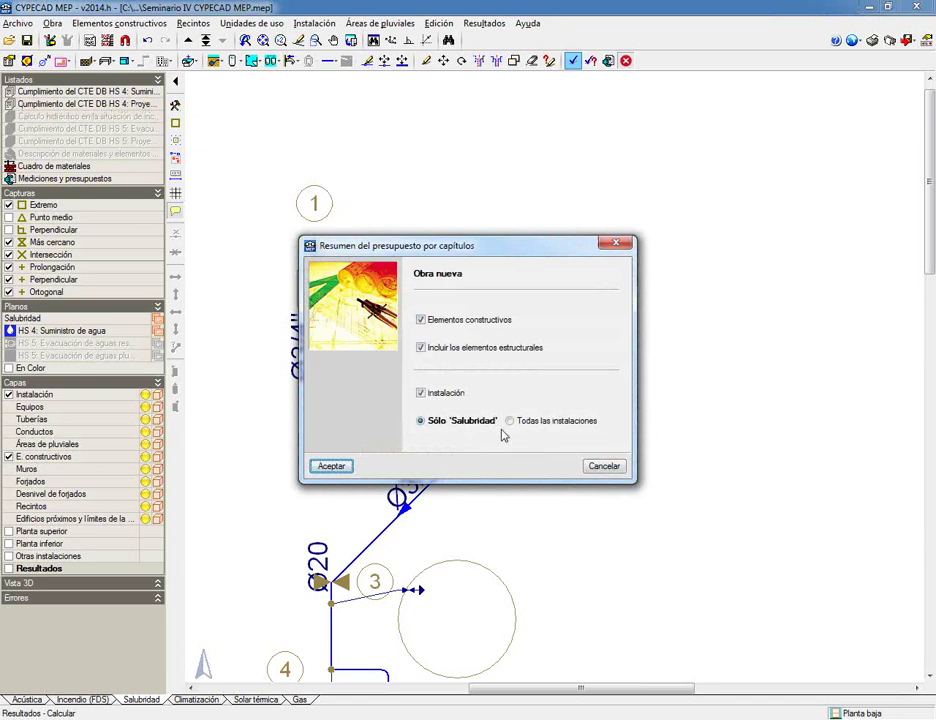
left_click(330, 466)
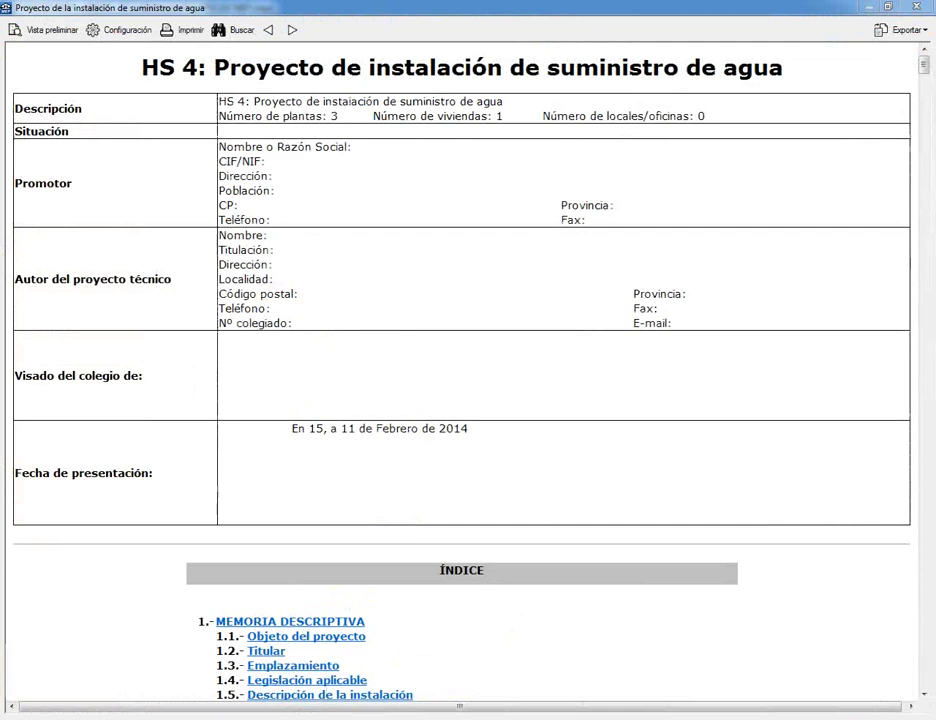
scroll(468, 324, "down", 15)
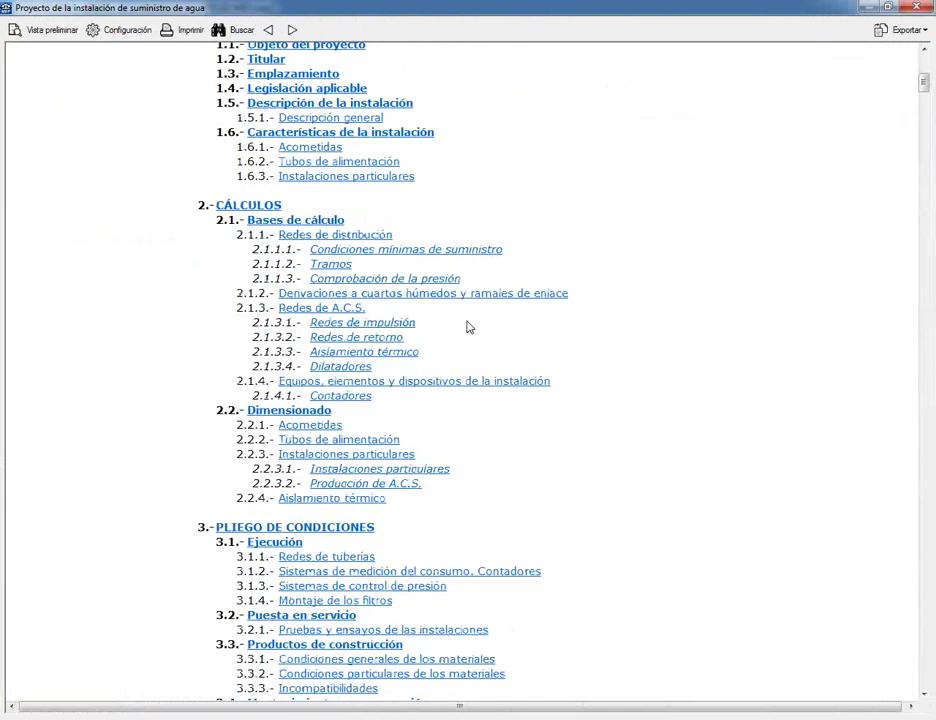
scroll(461, 325, "down", 20)
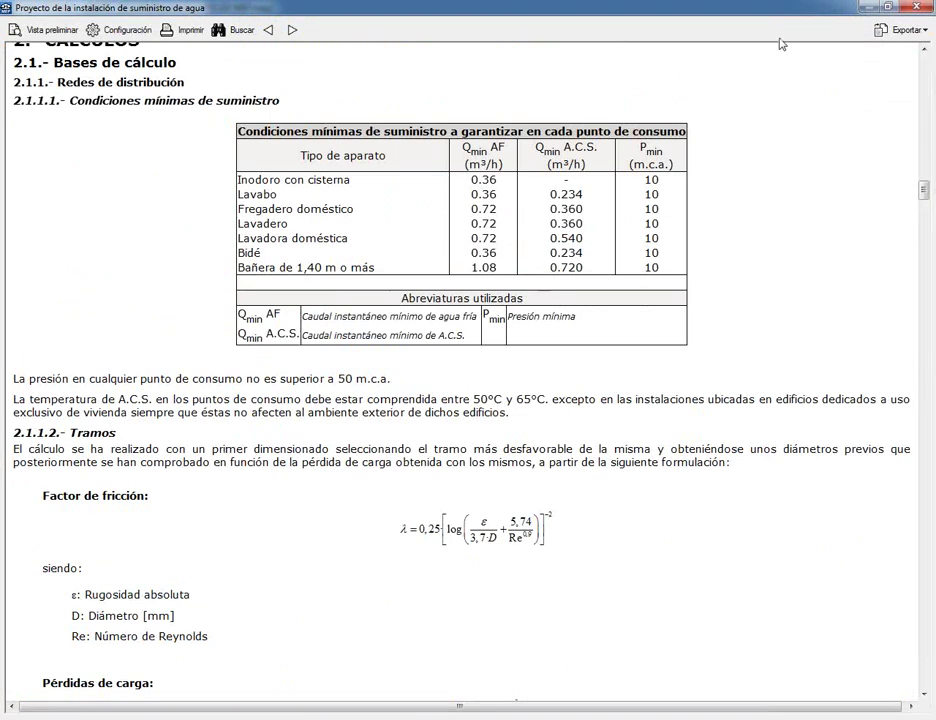
Review the export formats offered for the water supply project report and close the report.
left_click(887, 7)
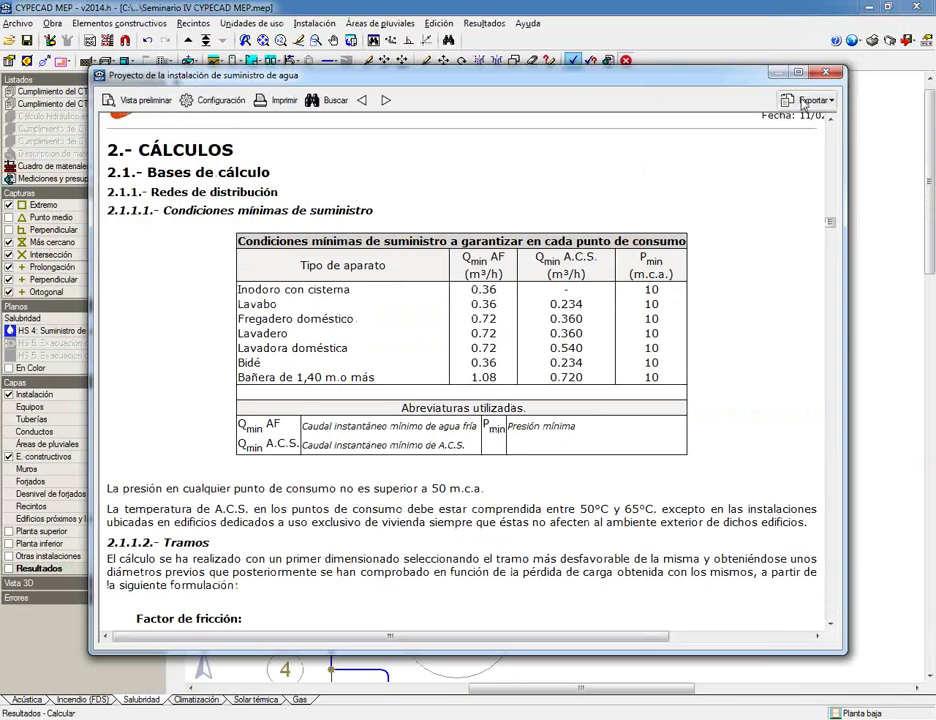
left_click(806, 101)
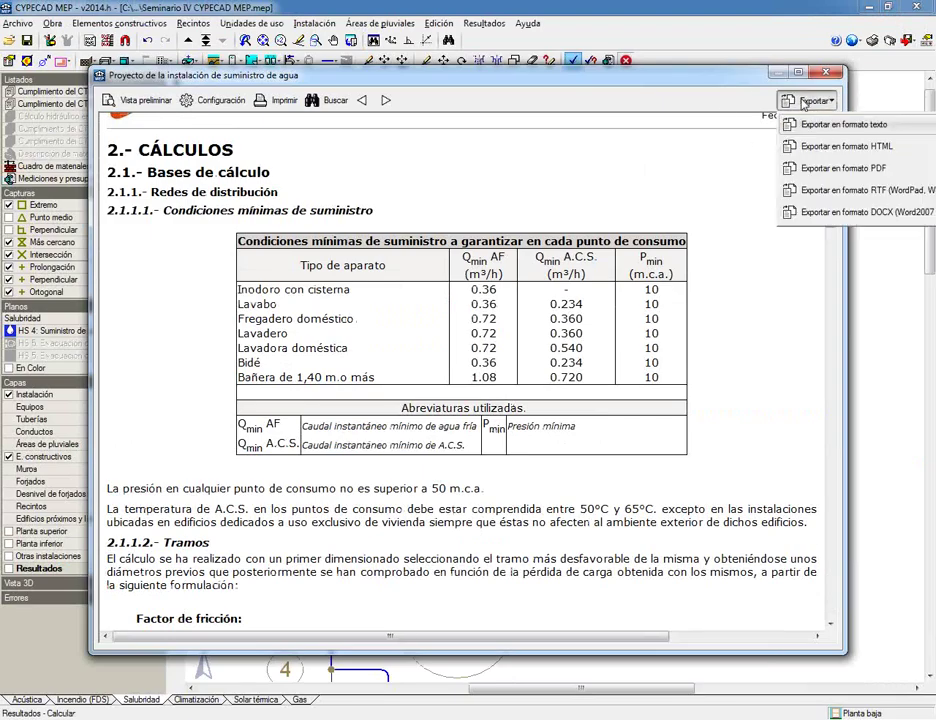
left_click_drag(650, 80, 572, 86)
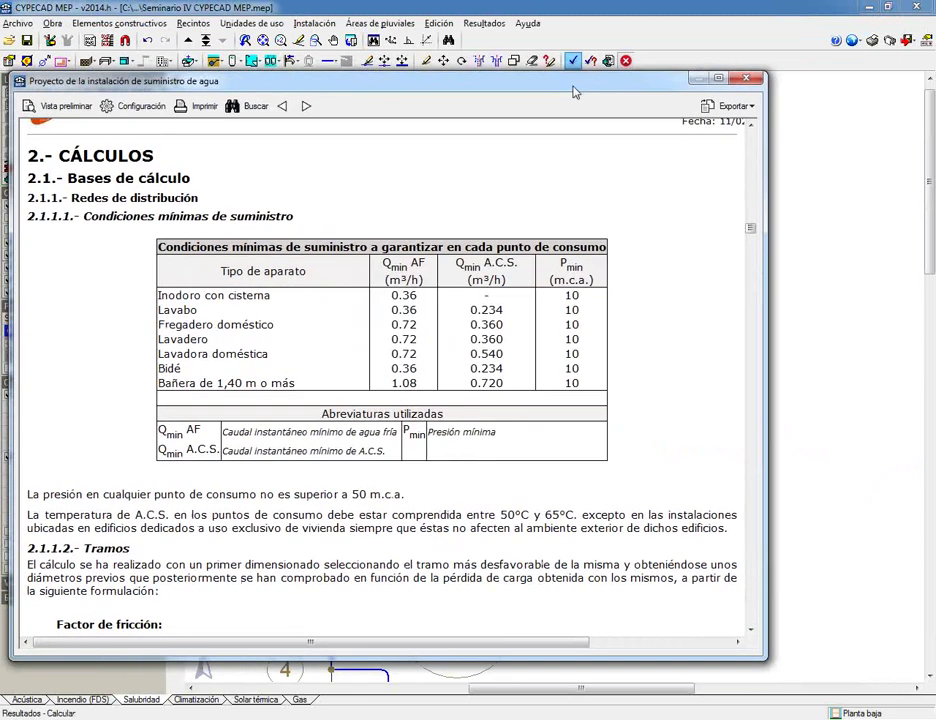
left_click(730, 110)
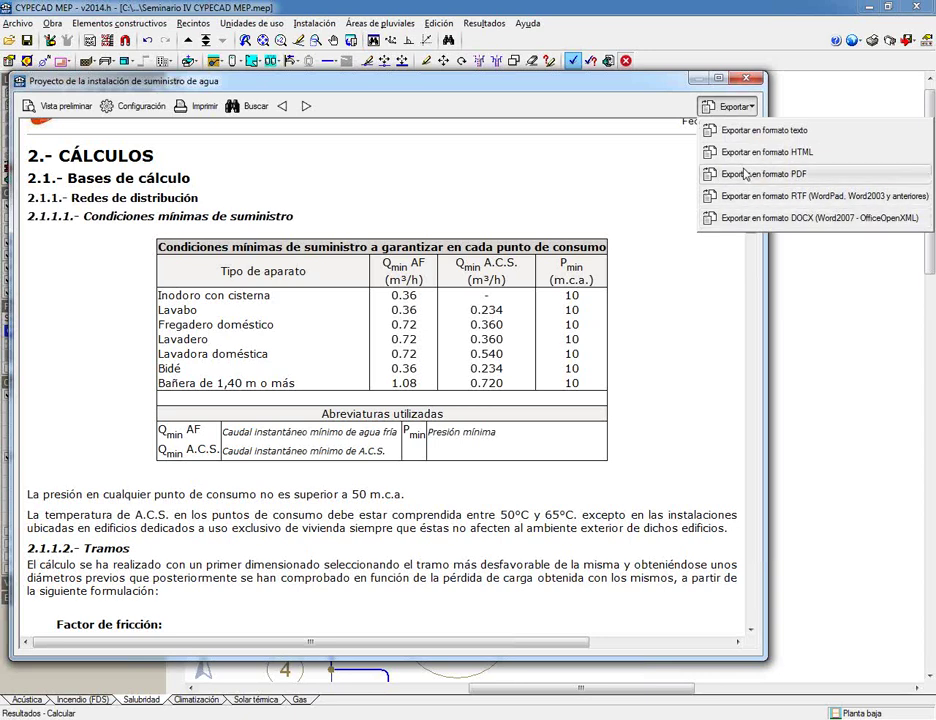
left_click(738, 263)
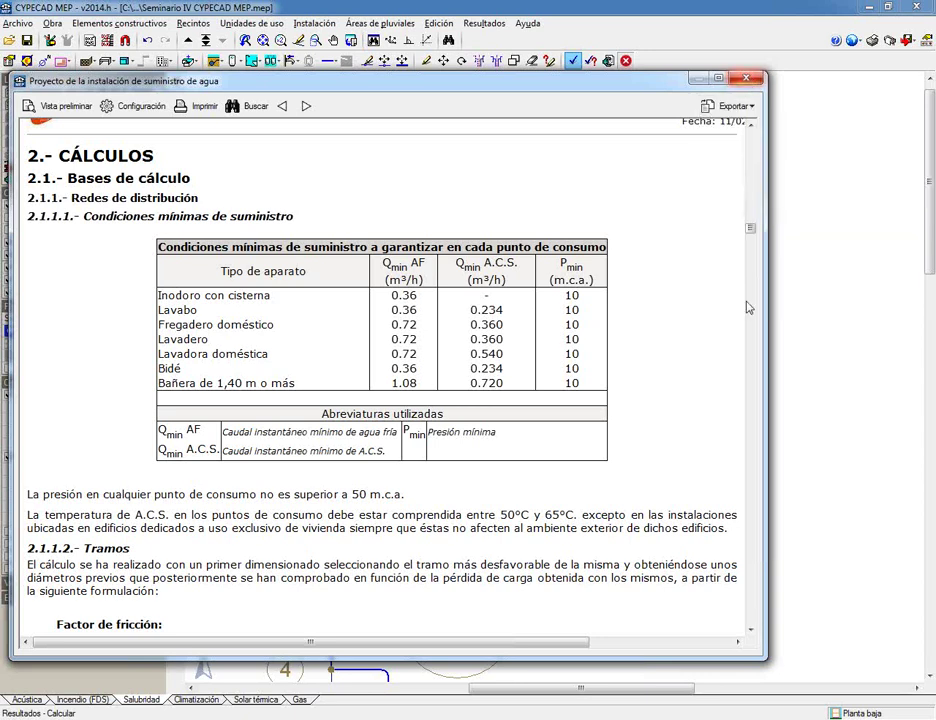
left_click(746, 77)
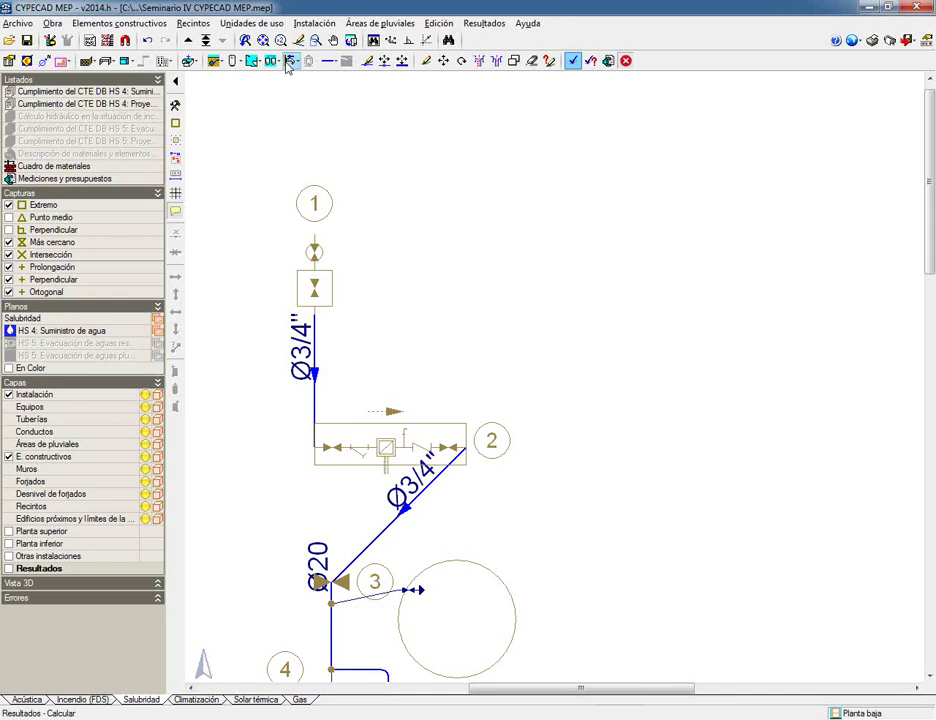
Inspect the Salubridad pipe network of all floors in a 3D view from several sides, and close the view.
left_click(51, 23)
left_click(82, 250)
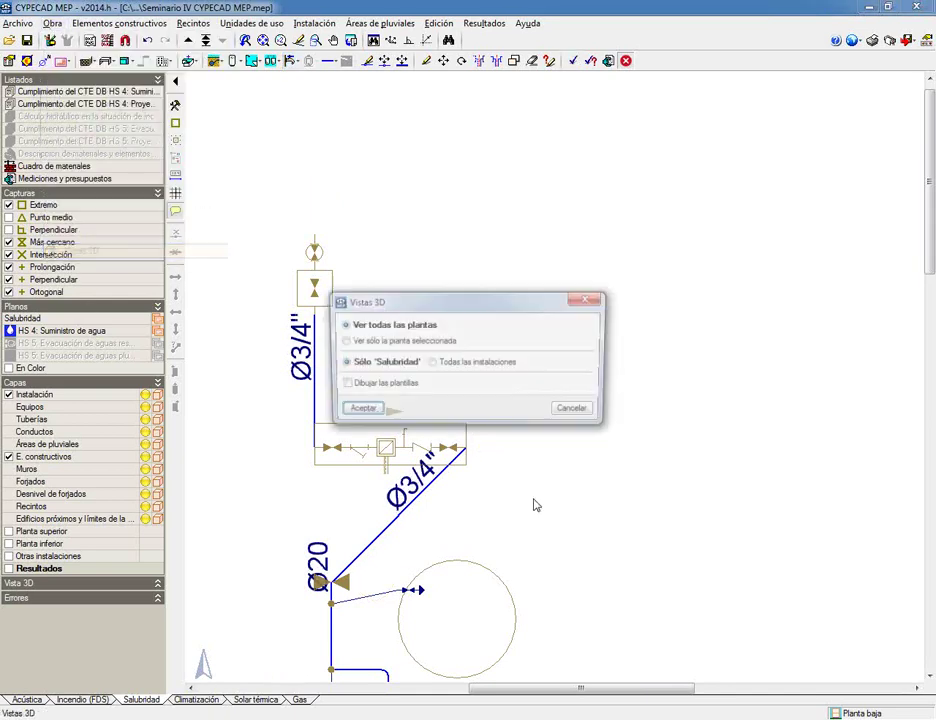
left_click(357, 411)
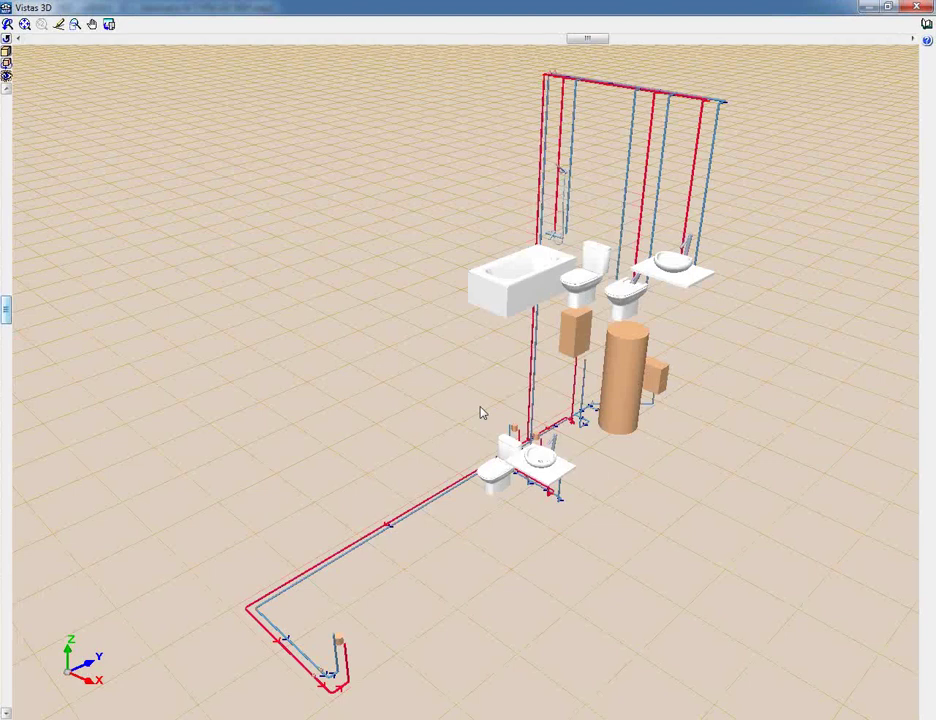
left_click_drag(481, 413, 517, 289)
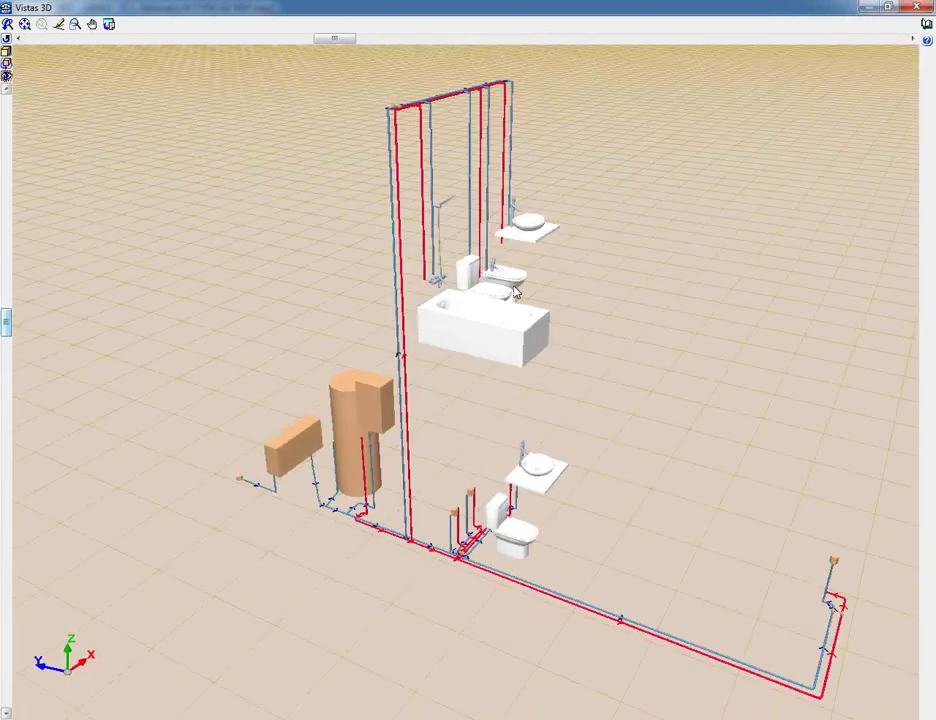
mouse_move(539, 385)
left_mouse_down()
mouse_move(455, 359)
mouse_move(545, 292)
mouse_move(496, 289)
mouse_move(558, 280)
left_mouse_up()
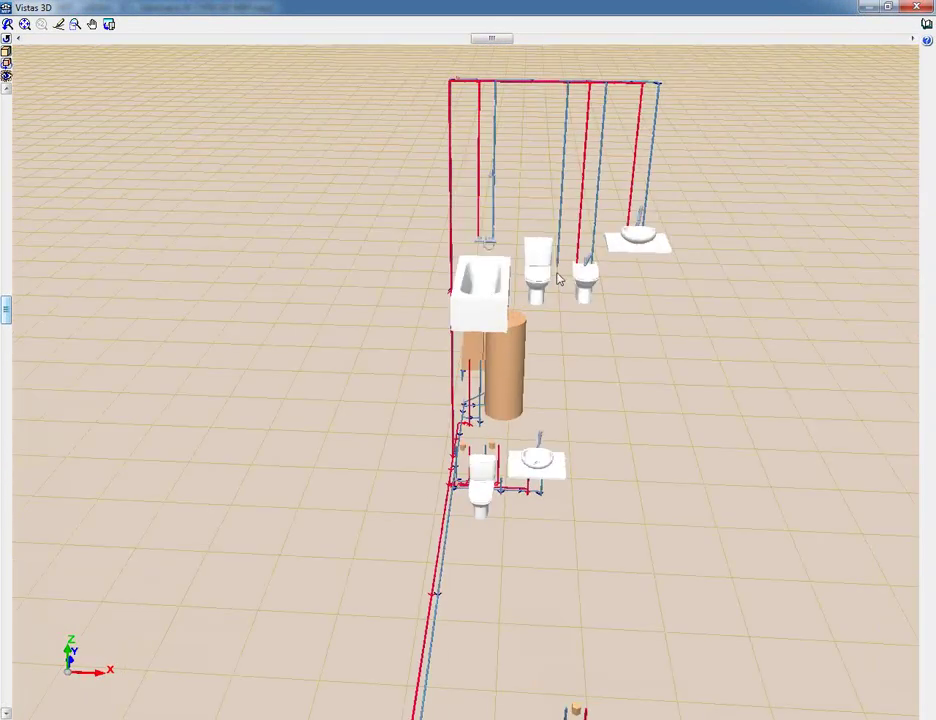
left_click_drag(558, 280, 605, 288)
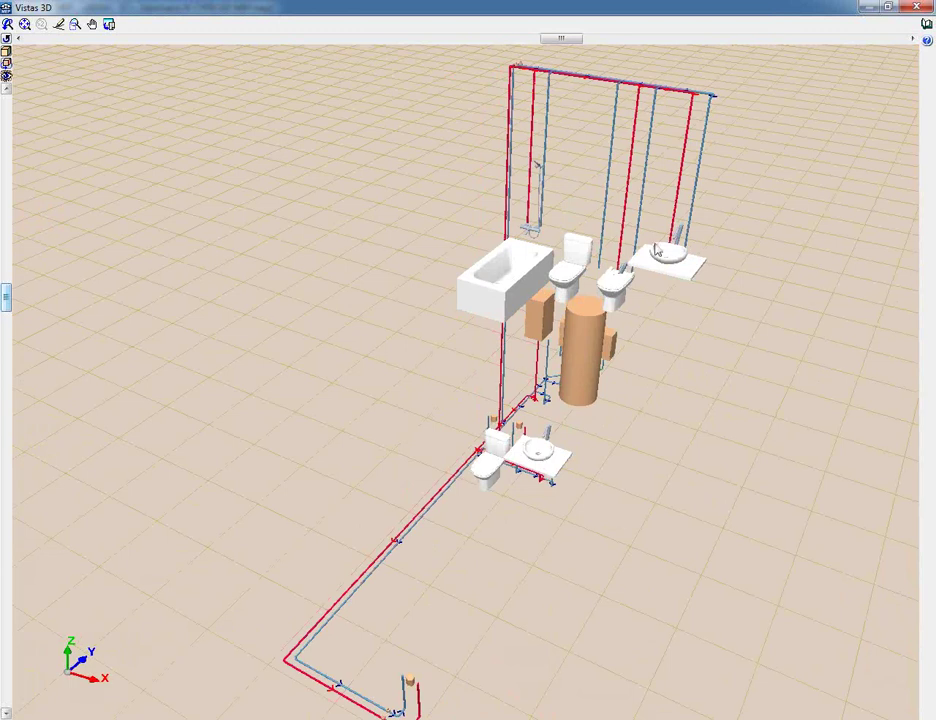
mouse_move(568, 428)
left_mouse_down()
mouse_move(702, 428)
mouse_move(412, 435)
mouse_move(425, 460)
mouse_move(413, 466)
left_mouse_up()
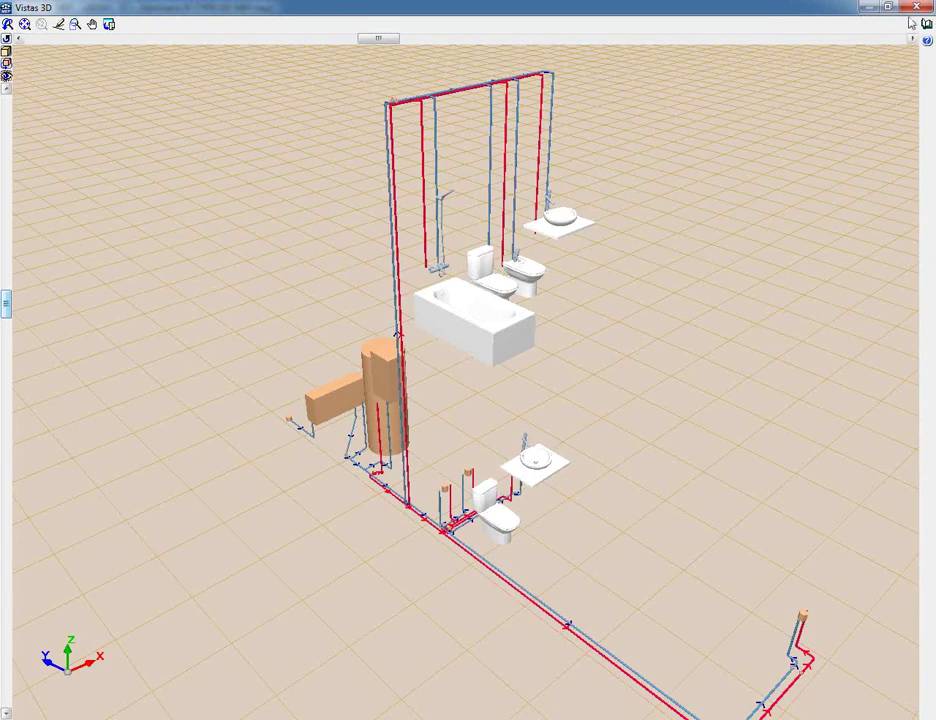
left_click(914, 9)
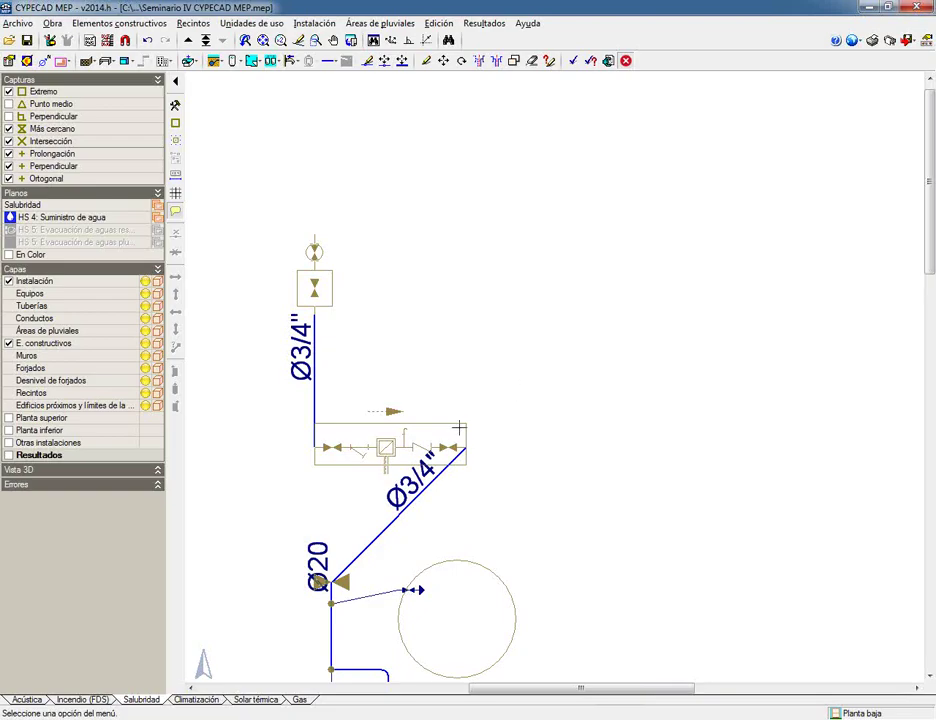
Review the export options available for the whole project on Planta baja.
scroll(459, 428, "down", 2)
mouse_move(412, 612)
middle_mouse_down()
mouse_move(355, 157)
mouse_move(341, 343)
middle_mouse_up()
scroll(341, 343, "down", 1)
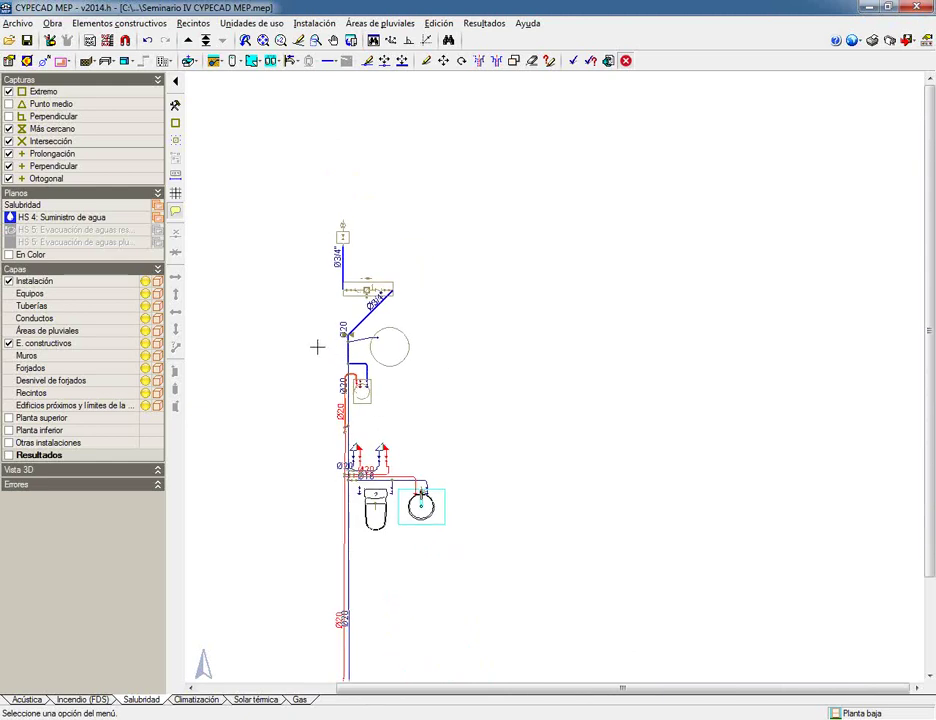
left_click(14, 23)
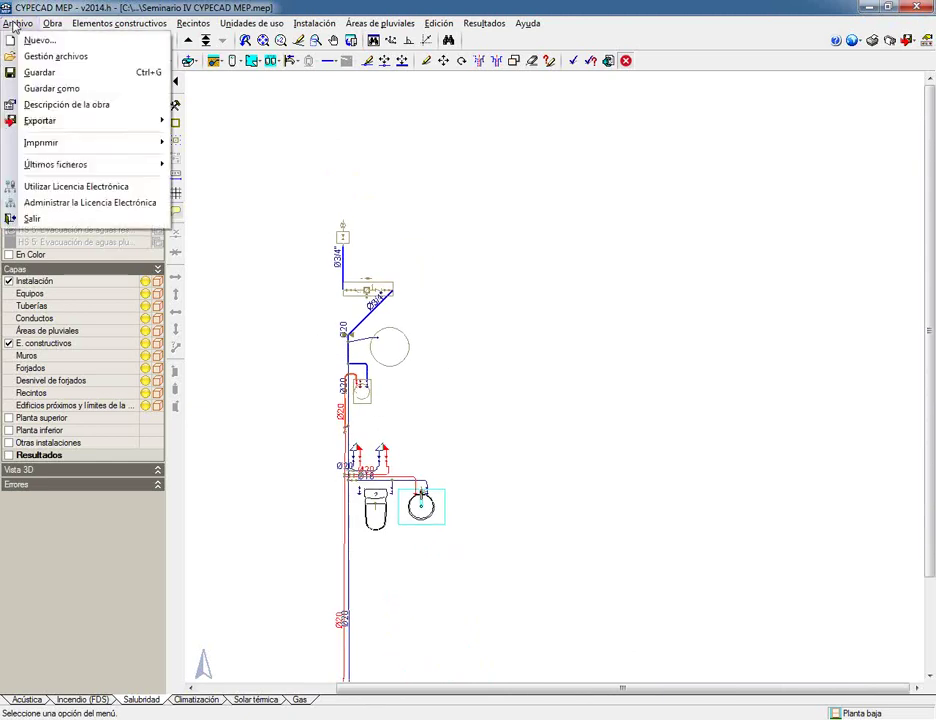
mouse_move(25, 122)
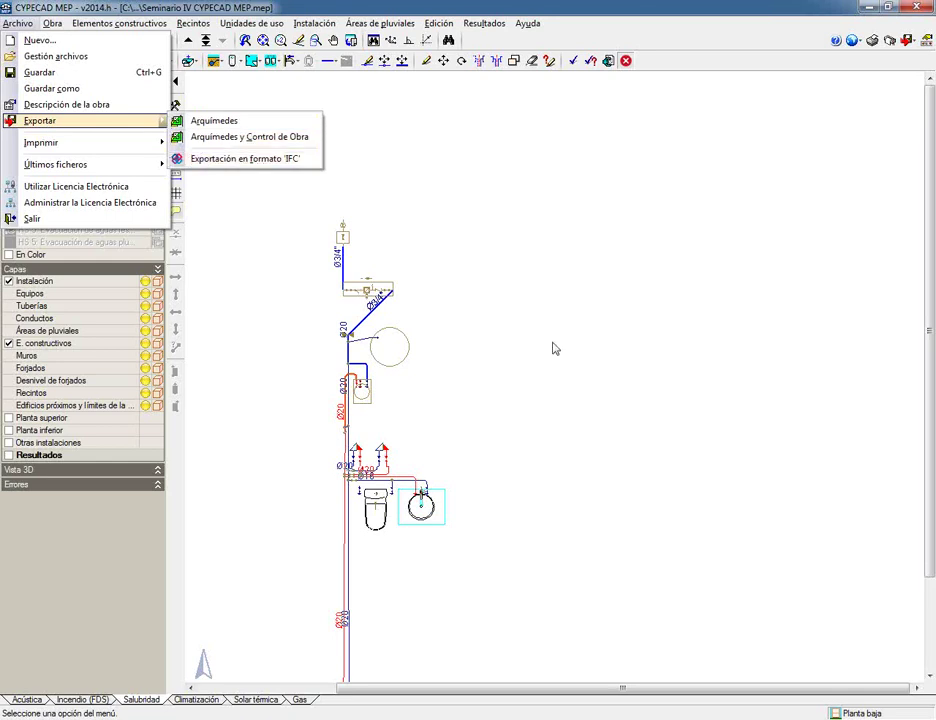
left_click(176, 6)
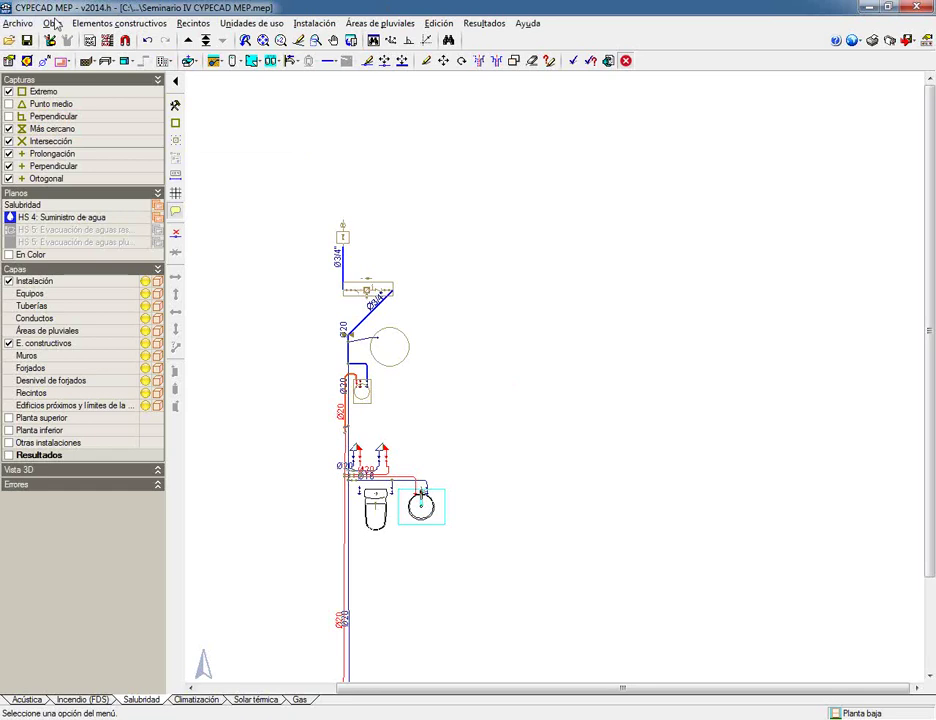
In the Salubridad general data, enable HS 5: Evacuación de aguas with the small drainage network Bajo el forjado, and disable HS 4: Suministro de agua.
left_click(55, 23)
left_click(76, 71)
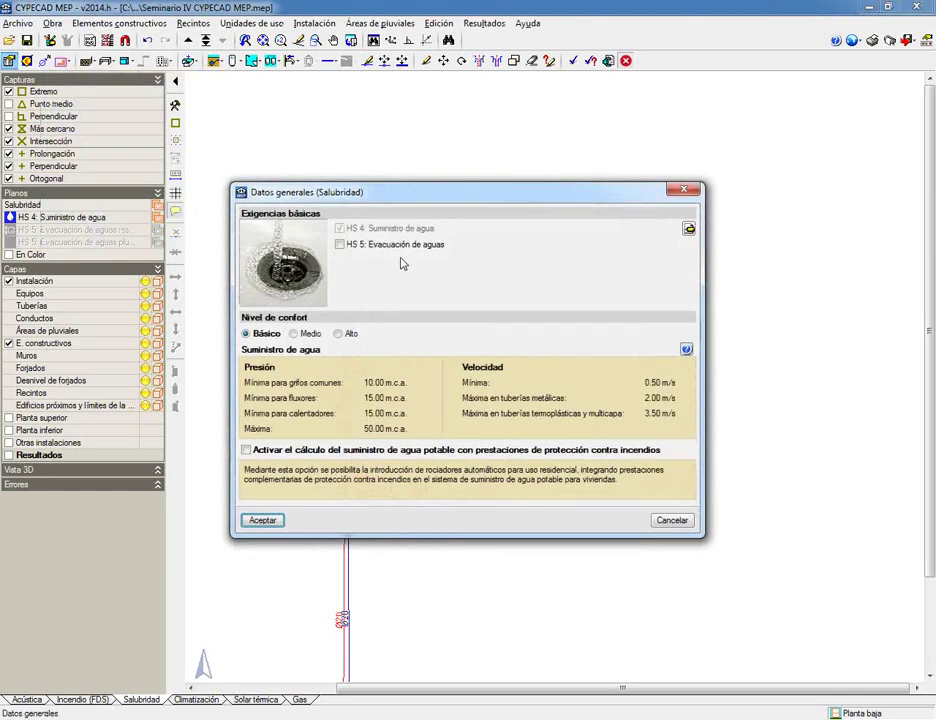
left_click(339, 244)
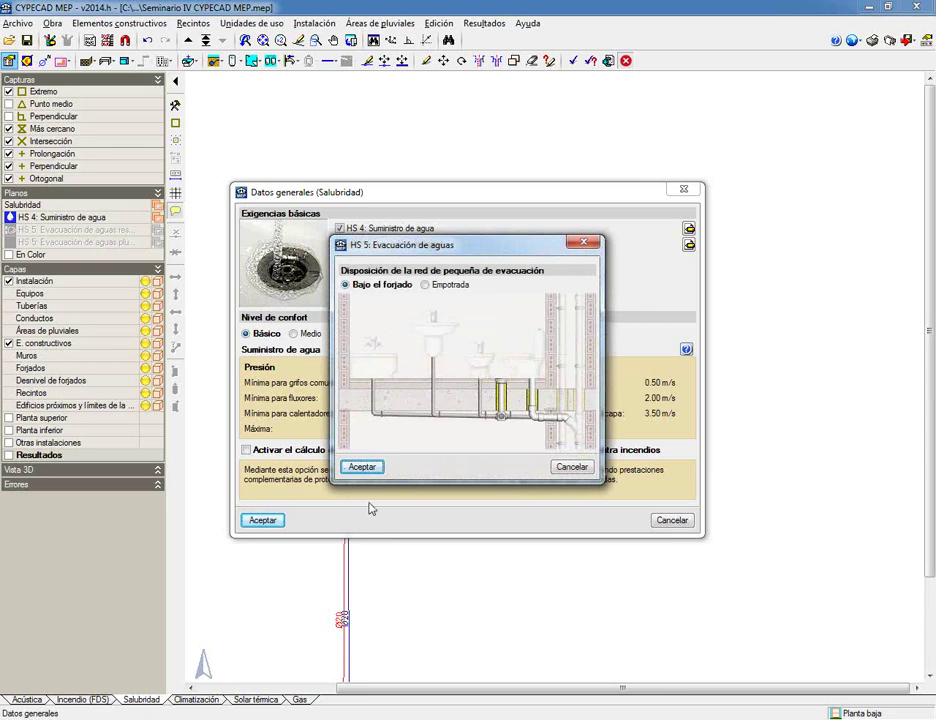
left_click(362, 467)
left_click(340, 229)
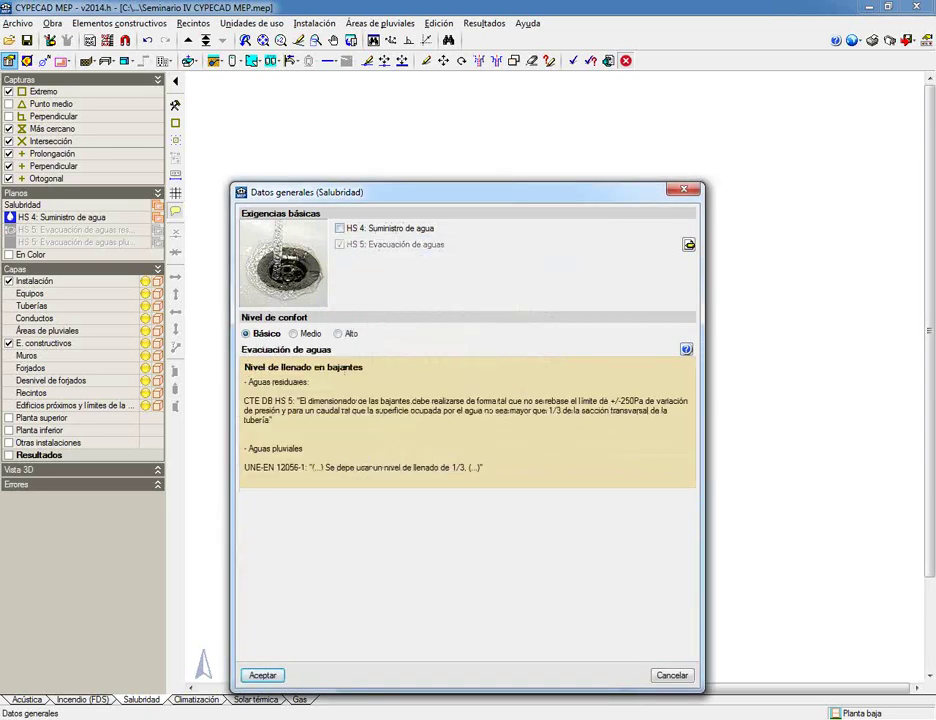
left_click(262, 675)
scroll(464, 520, "up", 5)
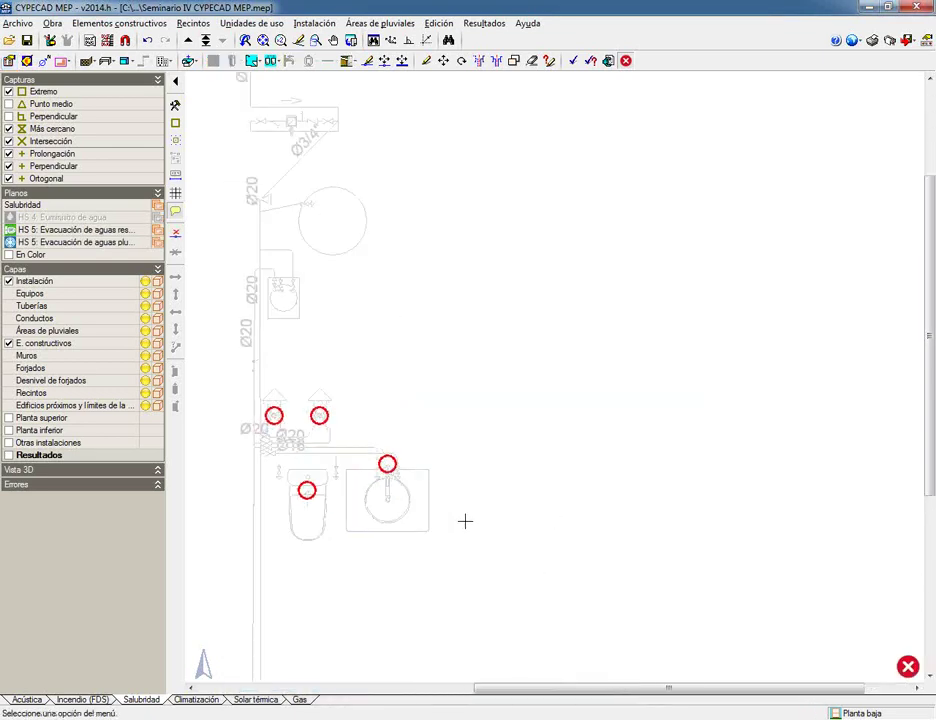
Place an Arqueta with a relative level of 0.00 m on the outer side of the wall beside the toilet on Planta baja.
middle_click_drag(464, 520, 752, 513)
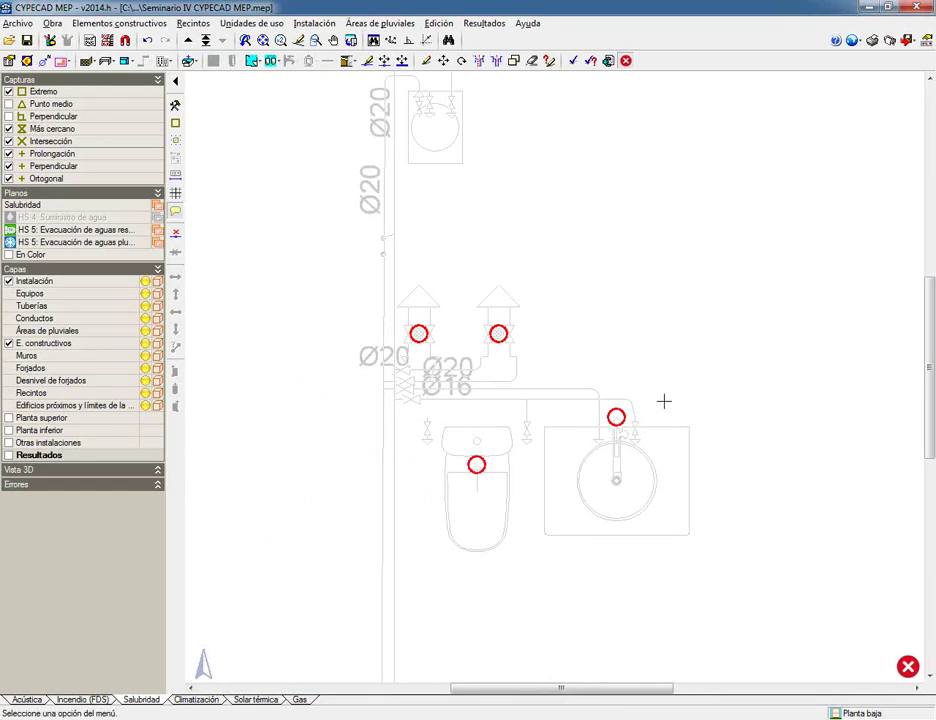
mouse_move(616, 416)
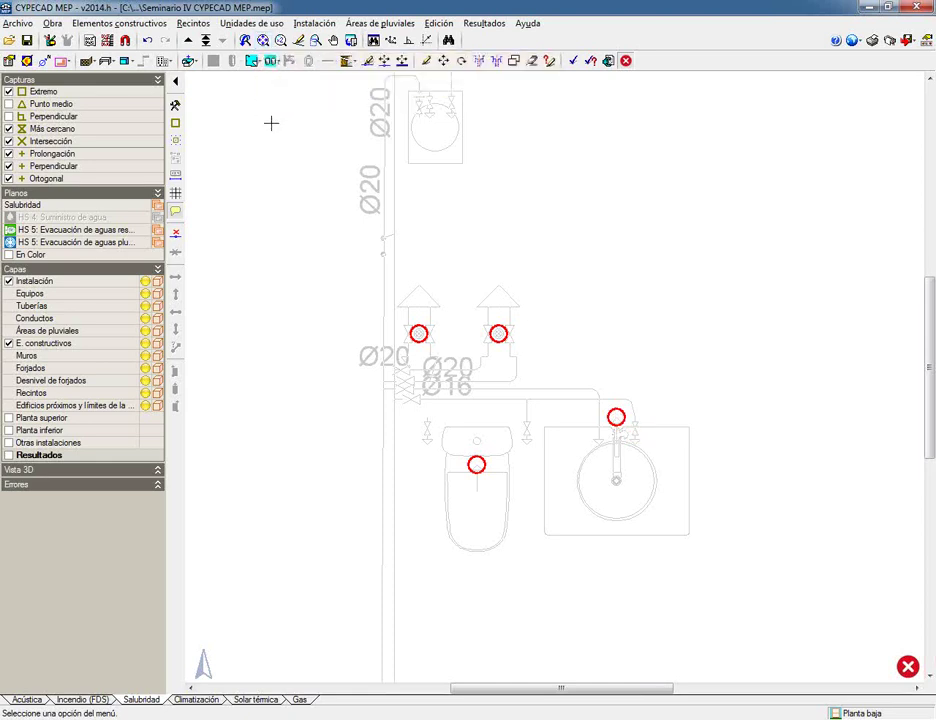
left_click(346, 61)
left_click_drag(462, 81, 826, 77)
left_click(612, 91)
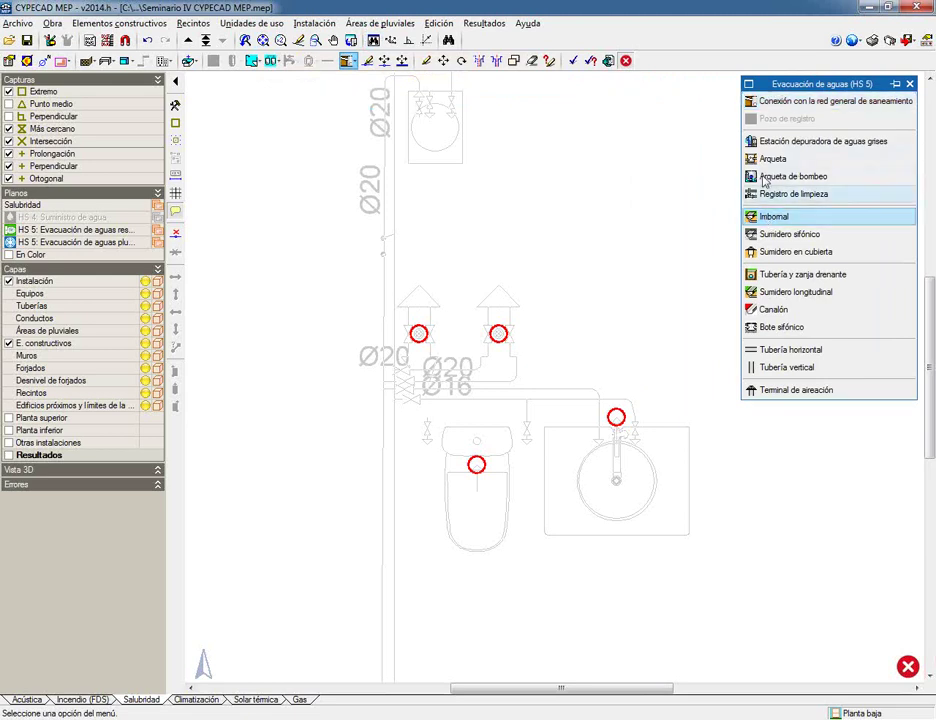
left_click(766, 160)
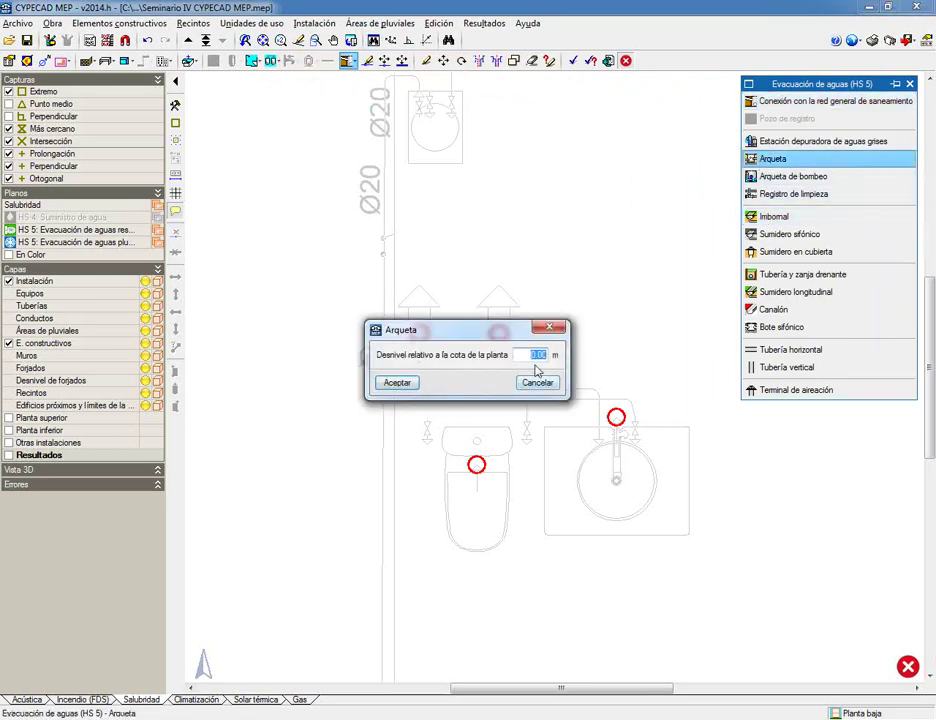
left_click(397, 383)
scroll(351, 347, "up", 3)
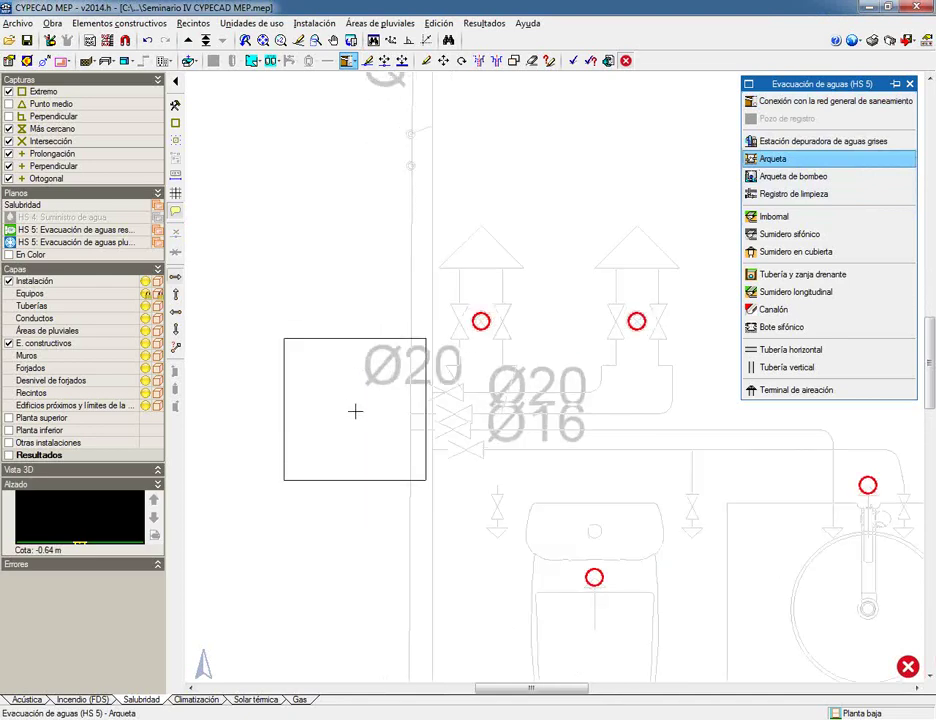
left_click(336, 417)
Insert a Tubería vertical at the connection point on the lower edge of the arqueta.
scroll(470, 476, "down", 3)
mouse_move(550, 253)
middle_mouse_down()
mouse_move(543, 367)
mouse_move(650, 382)
middle_mouse_up()
scroll(528, 392, "down", 1)
scroll(470, 500, "down", 3)
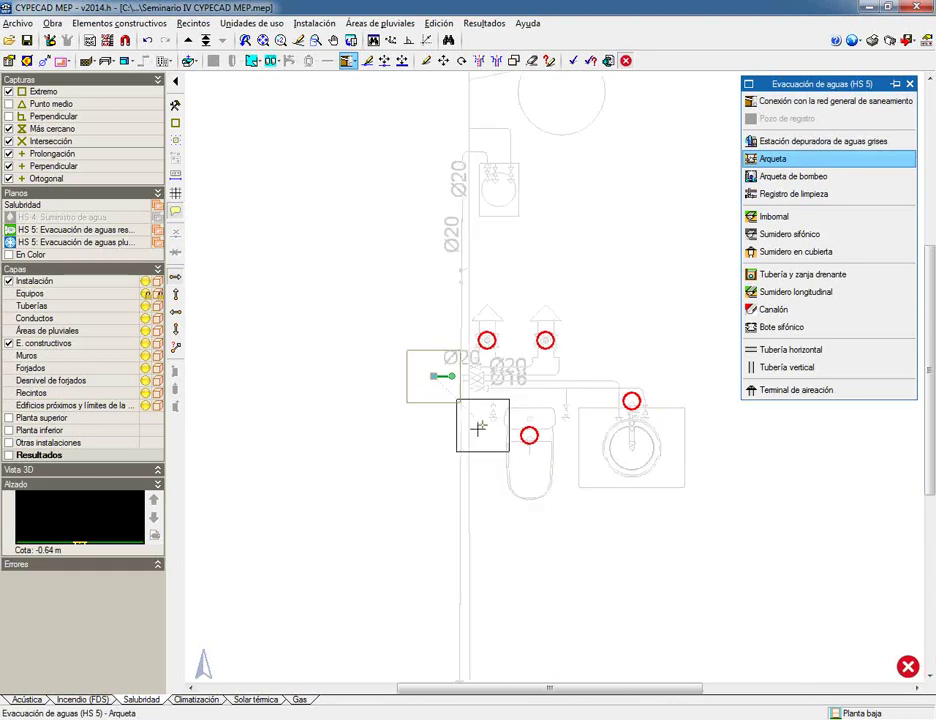
scroll(445, 310, "up", 6)
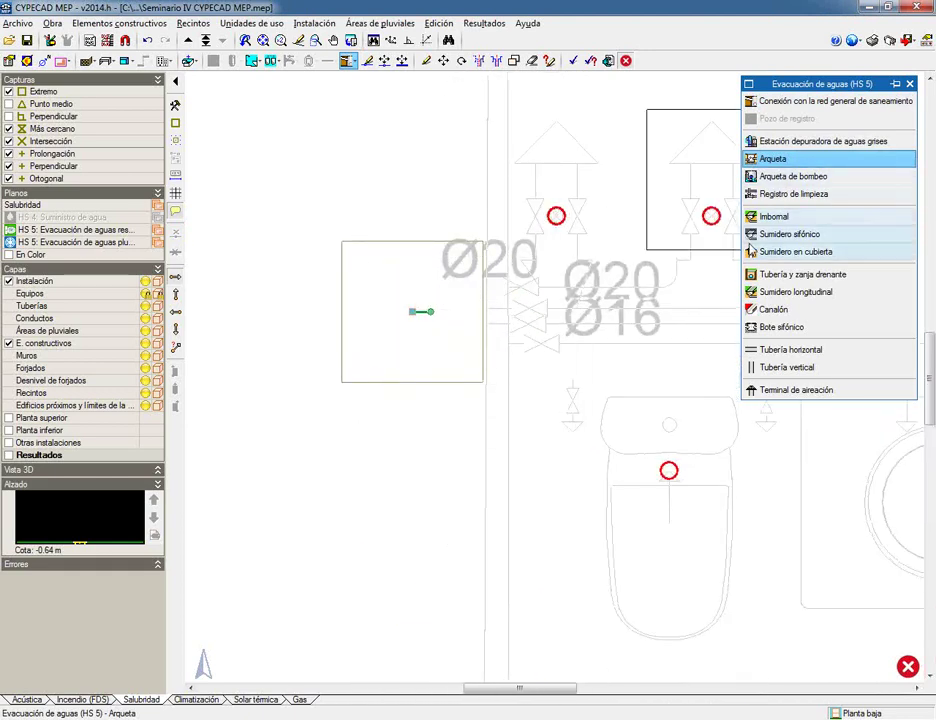
left_click(783, 369)
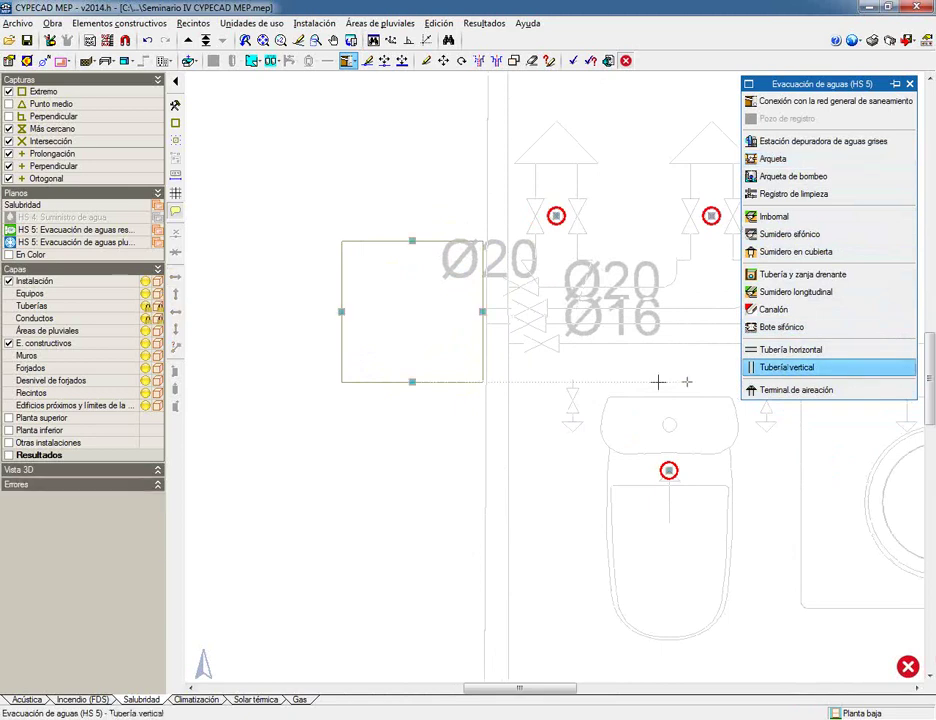
left_click(412, 382)
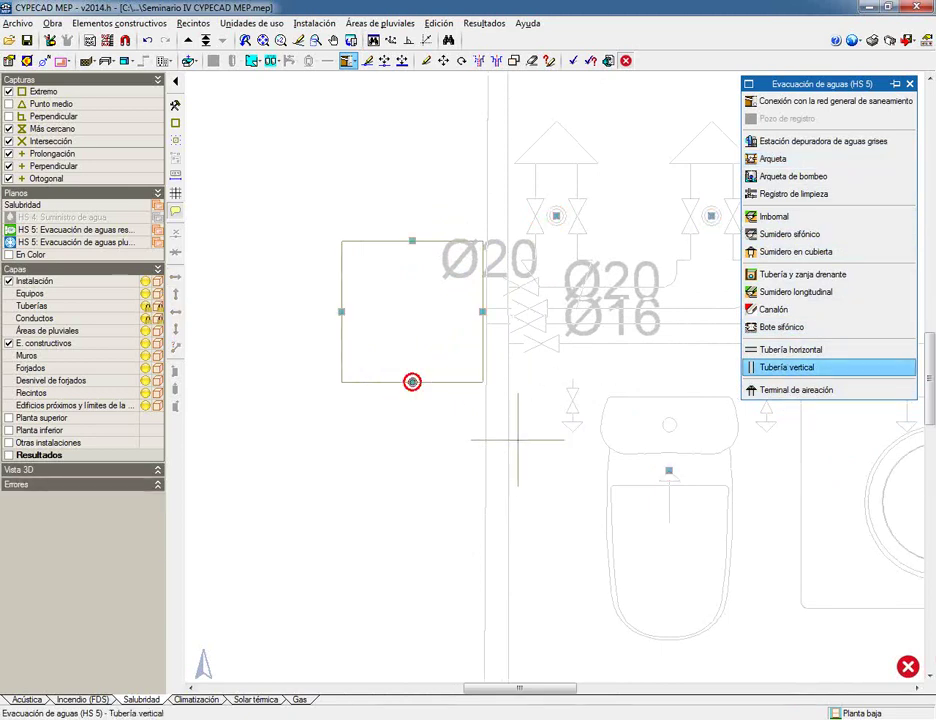
On Planta 1, run a Tubería horizontal from the vertical pipe along the back of the bathroom fixtures to the washbasin outlet.
left_click(188, 40)
scroll(530, 362, "down", 3)
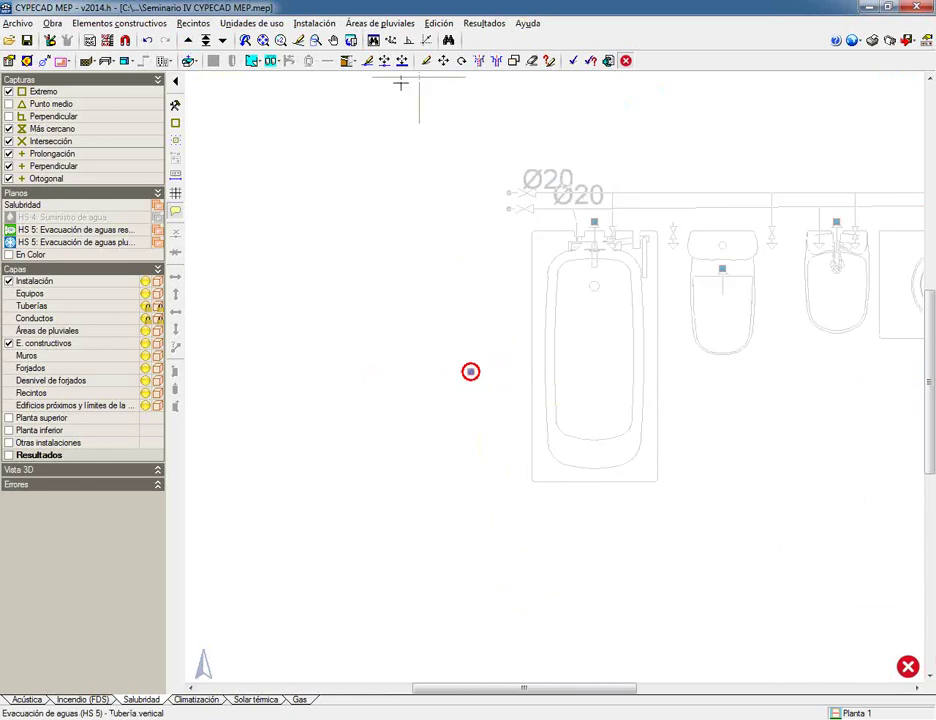
left_click(347, 60)
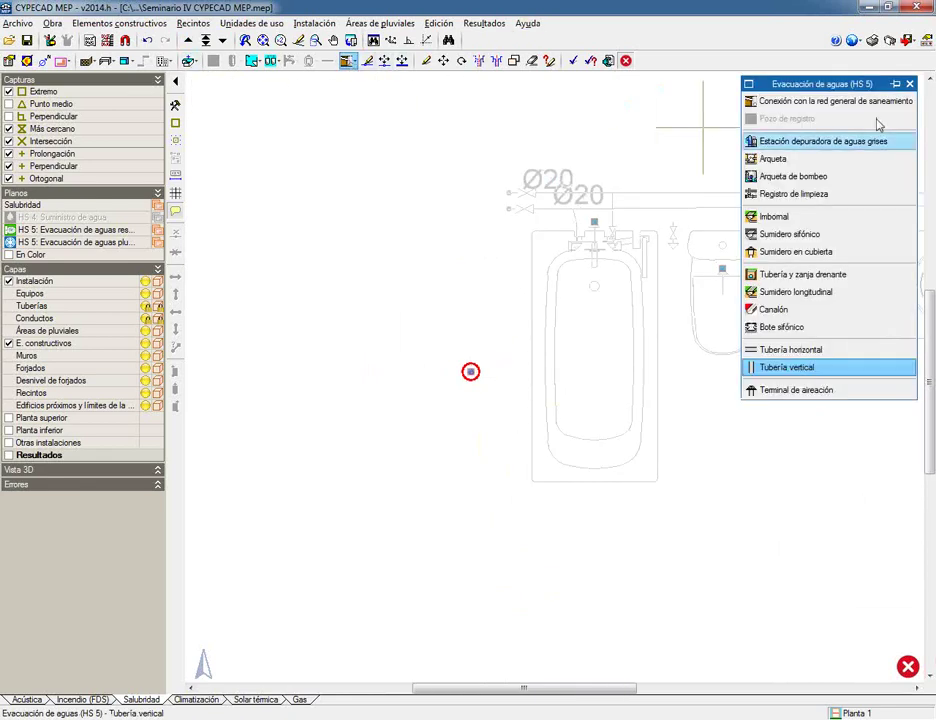
scroll(658, 366, "down", 2)
middle_click_drag(658, 366, 383, 367)
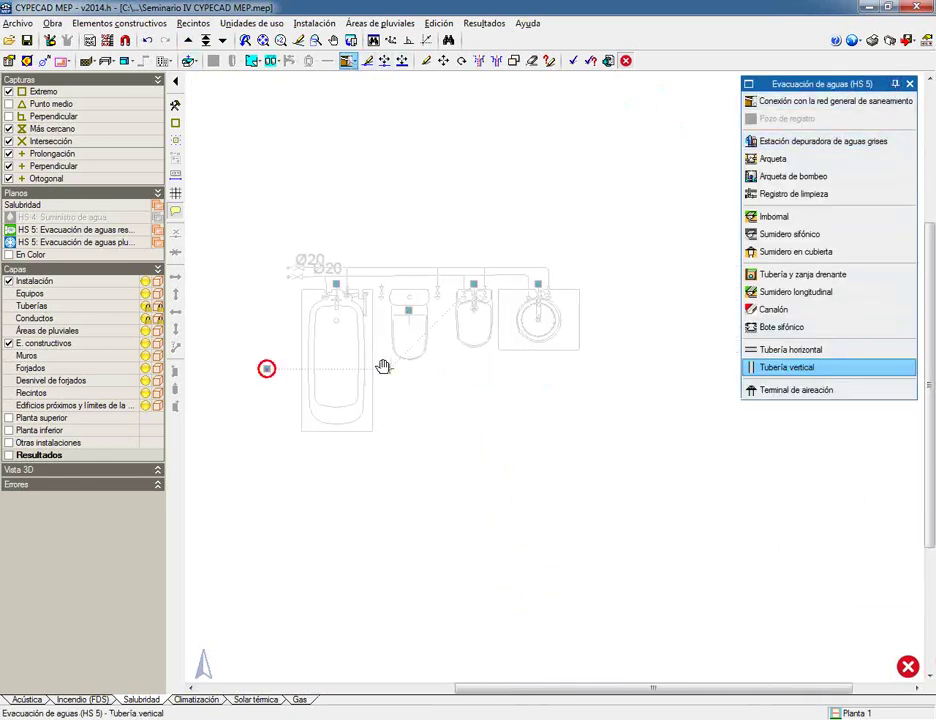
left_click(775, 349)
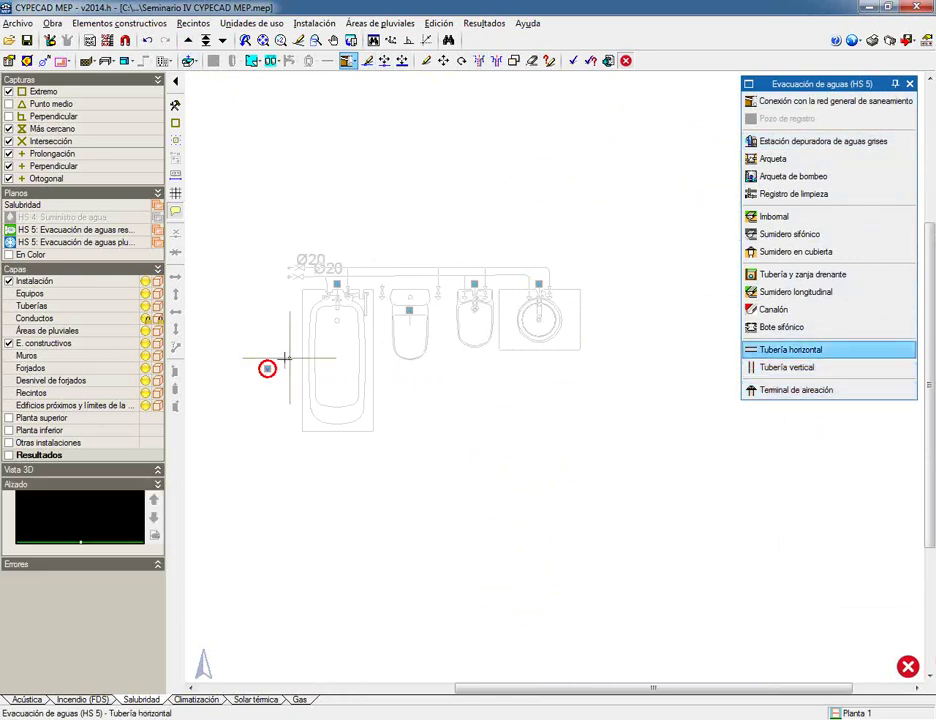
left_click(267, 368)
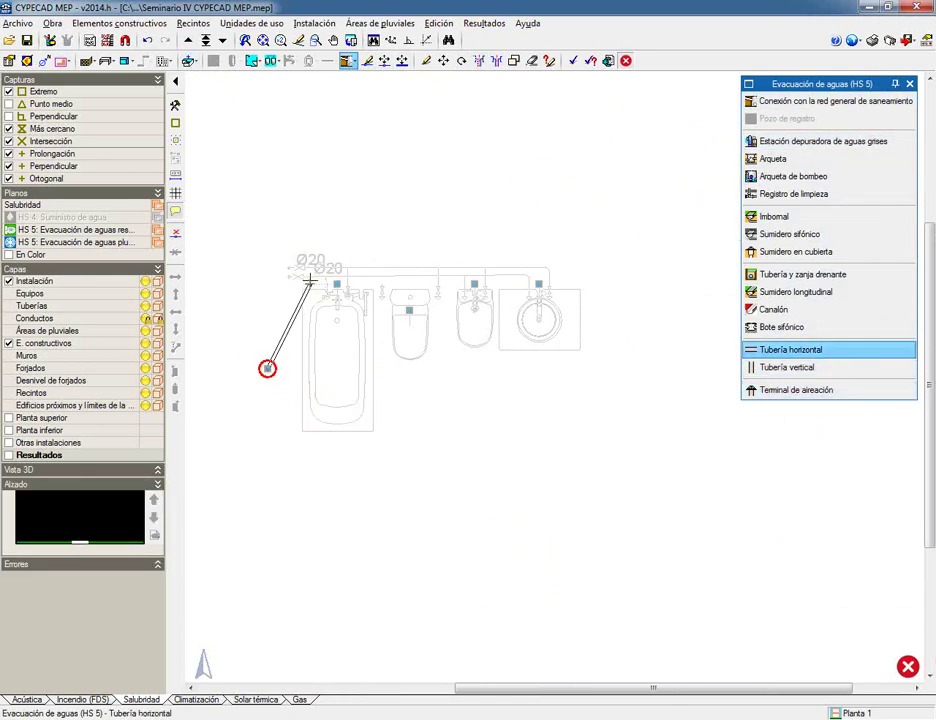
left_click(309, 278)
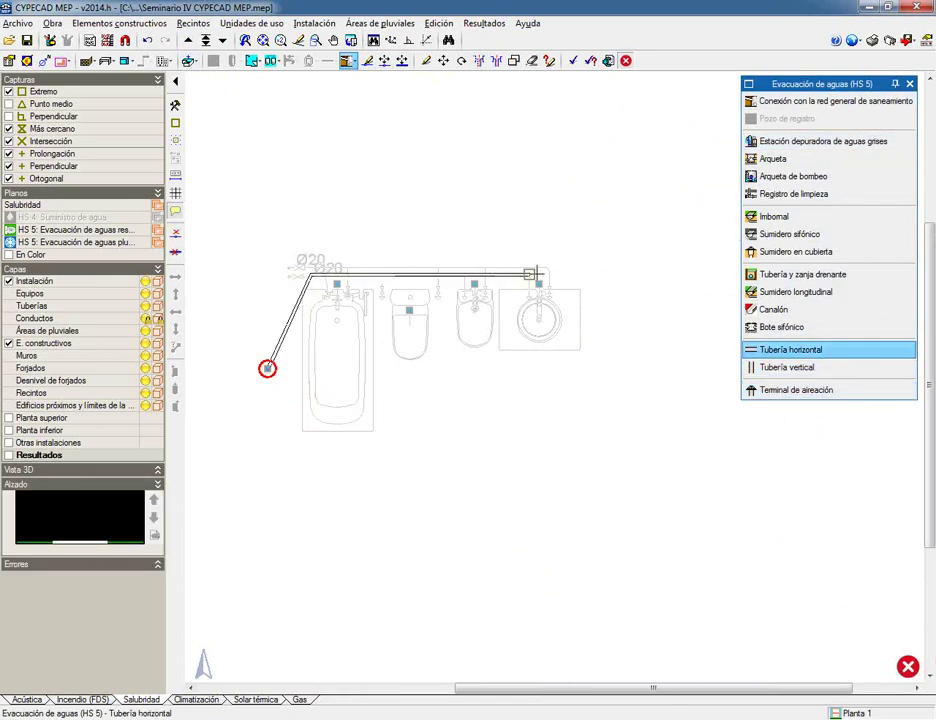
left_click(531, 272)
scroll(485, 278, "up", 2)
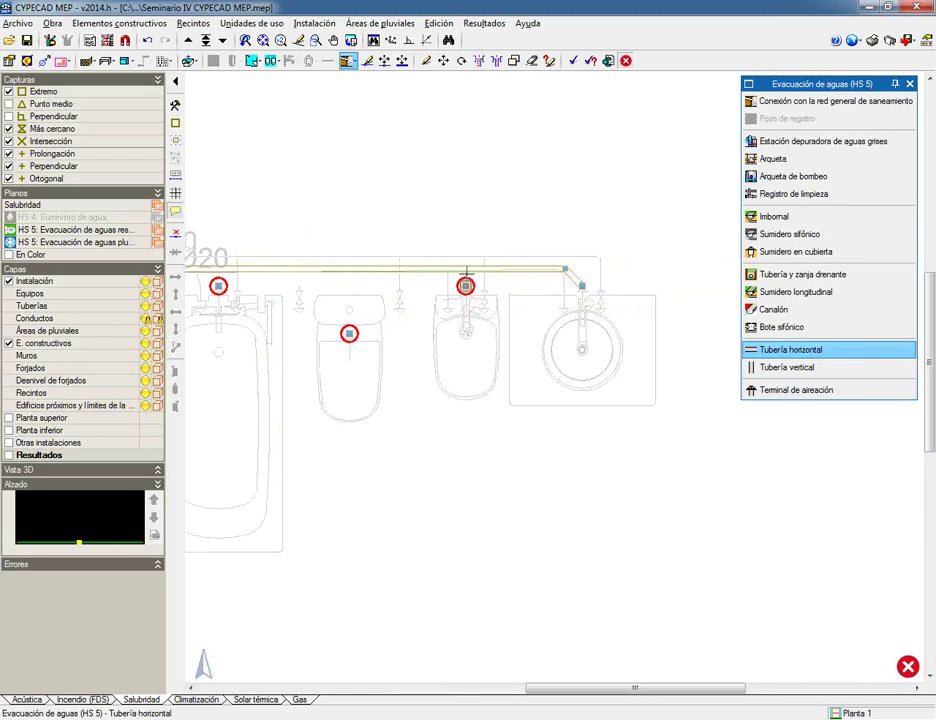
Connect the bidet, toilet and bathtub outlets to the horizontal collector pipe on Planta 1.
left_click(466, 284)
left_click(349, 333)
left_click(349, 269)
middle_click_drag(218, 287, 469, 297)
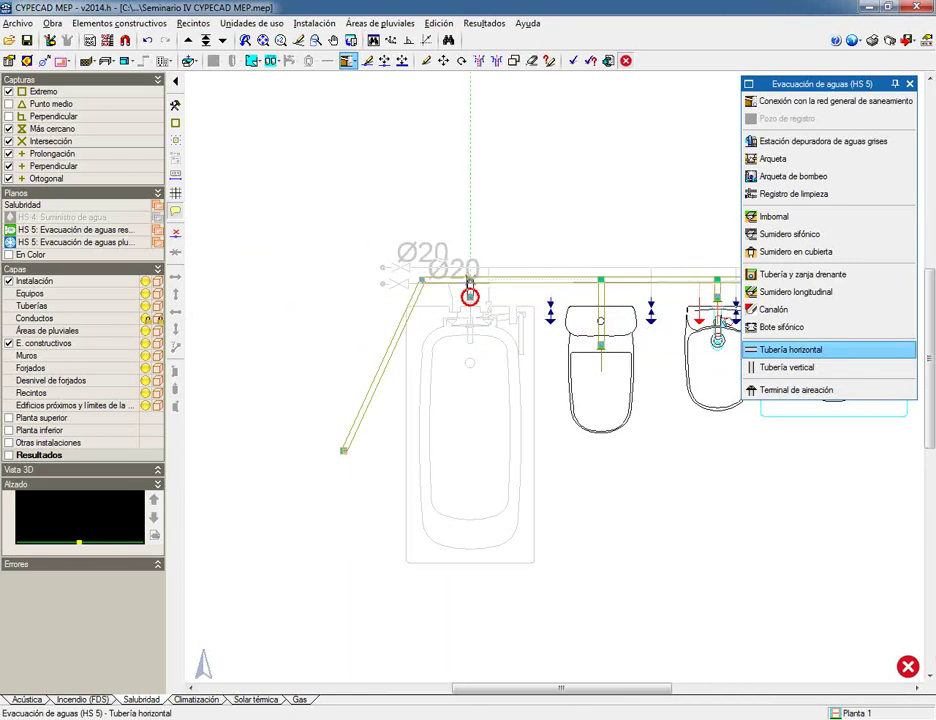
scroll(489, 344, "up", 2)
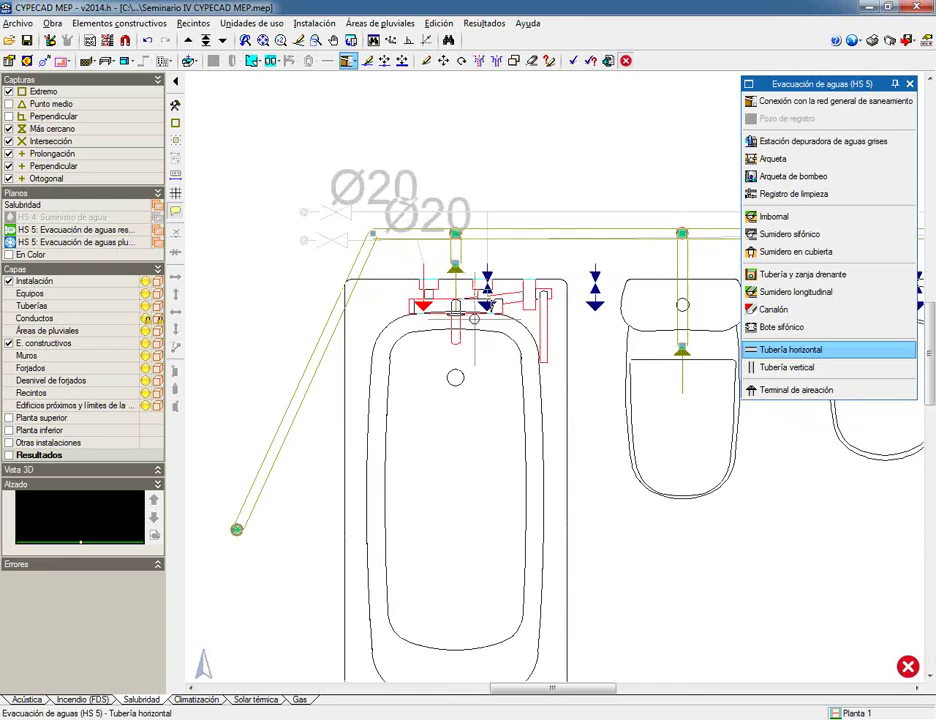
scroll(460, 318, "down", 3)
scroll(440, 330, "up", 2)
middle_click_drag(587, 363, 397, 380)
scroll(397, 380, "down", 1)
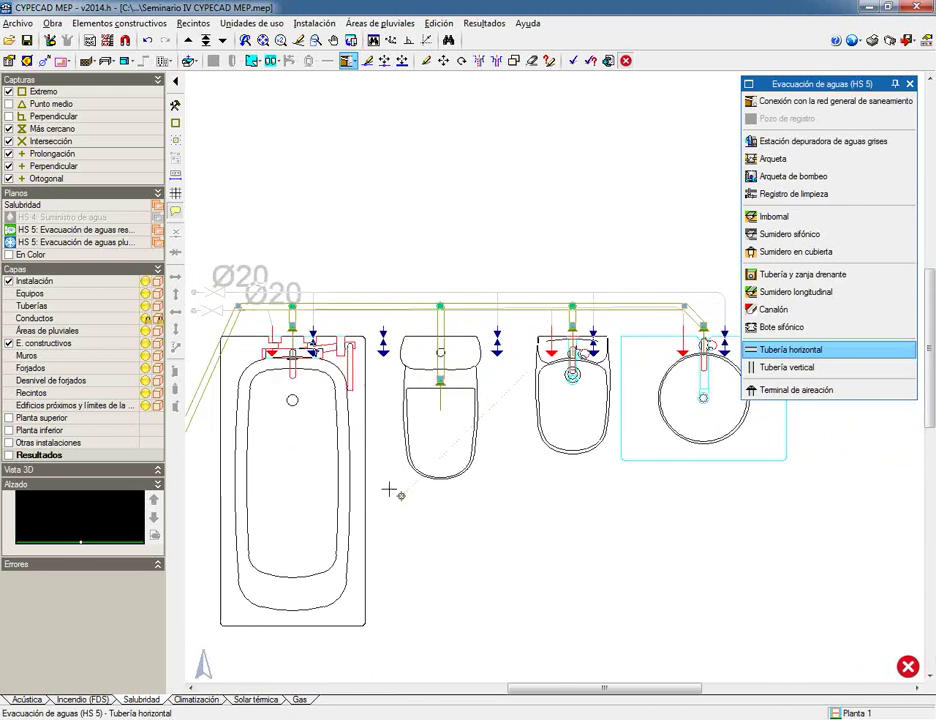
scroll(473, 342, "up", 2)
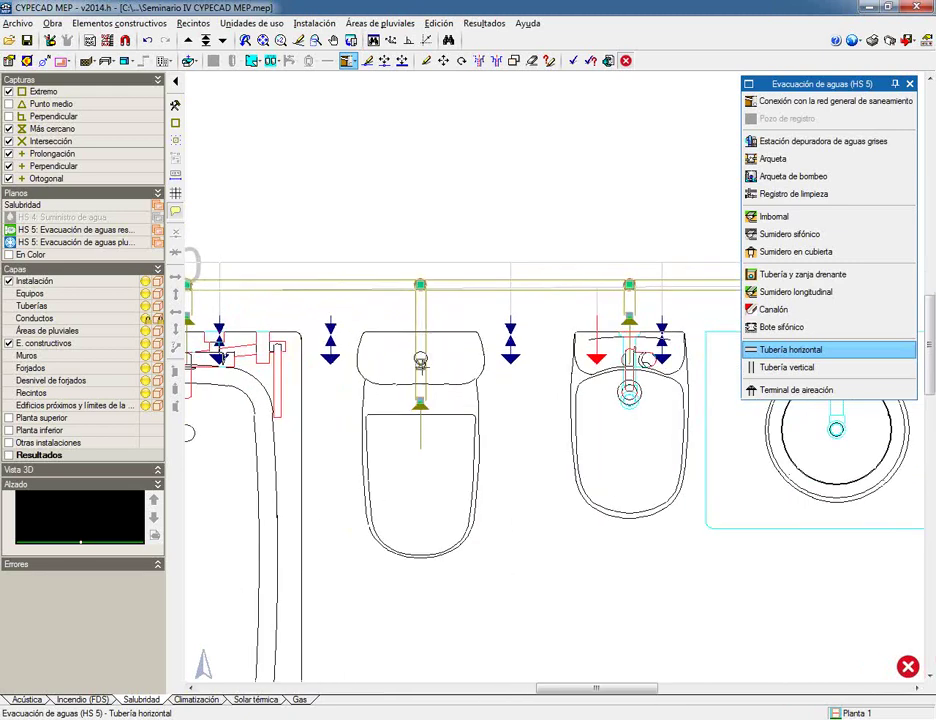
scroll(272, 522, "down", 1)
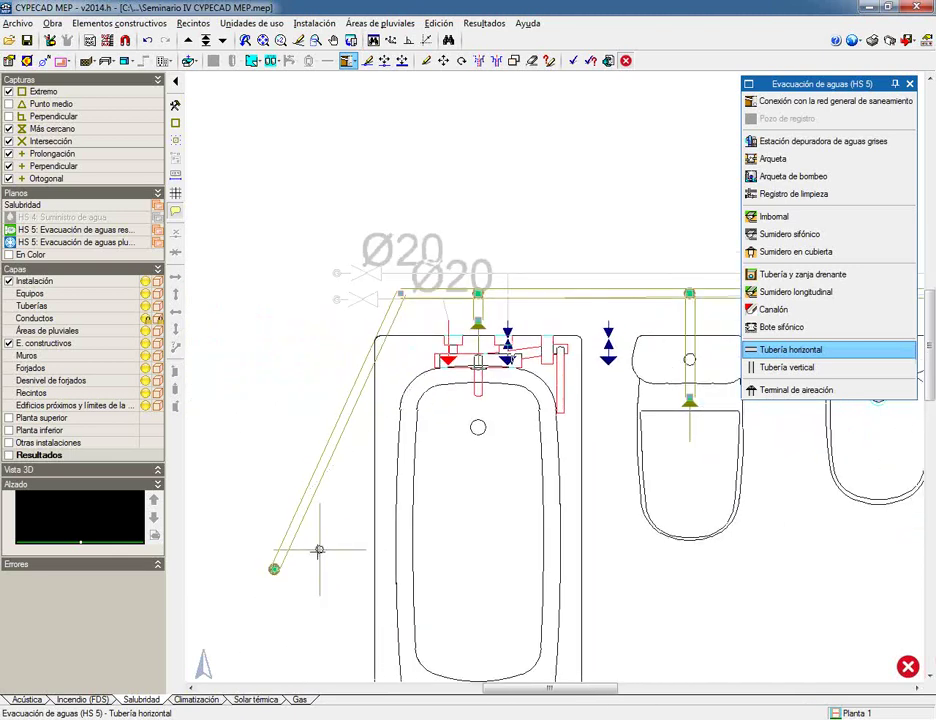
On Planta baja, draw a straight Tubería horizontal from behind the washbasin to the wall-side connection of the arqueta.
left_click(160, 38)
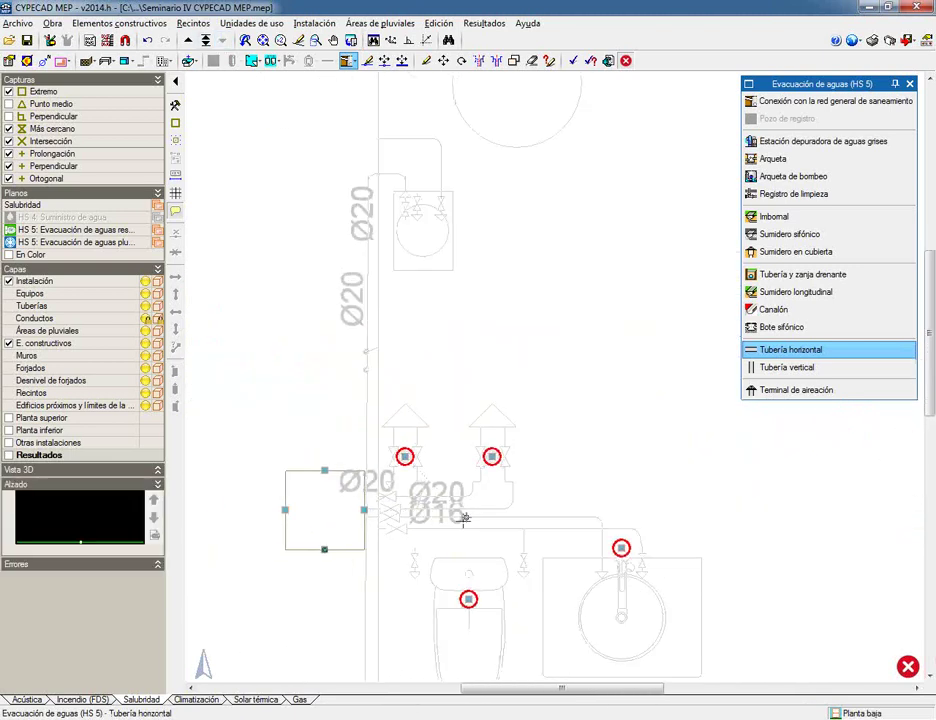
middle_click_drag(461, 521, 464, 411)
left_click(621, 404)
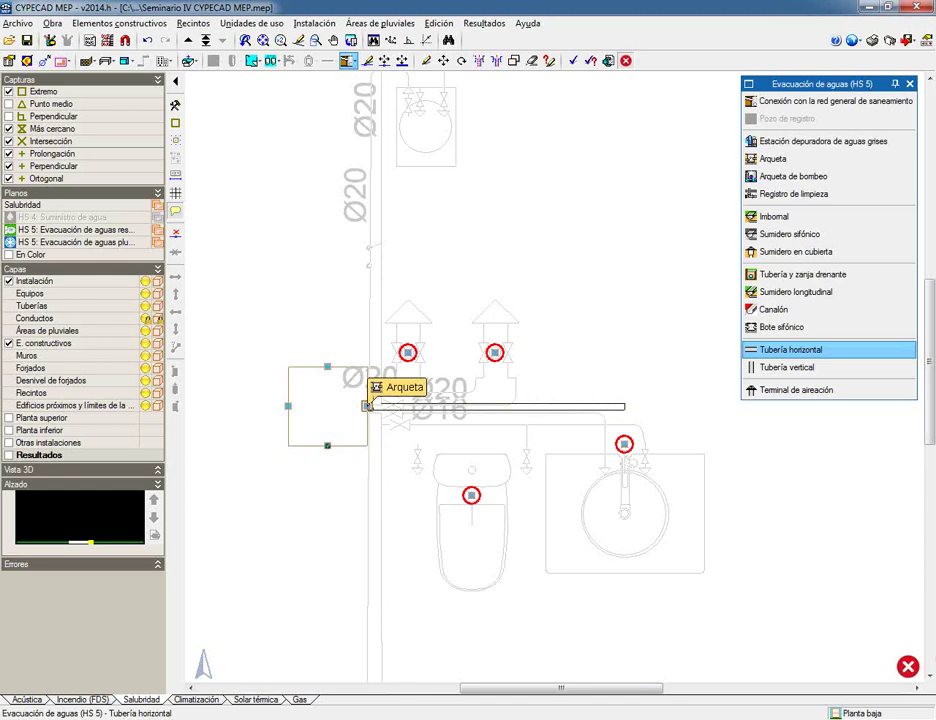
left_click(367, 406)
scroll(452, 385, "up", 2)
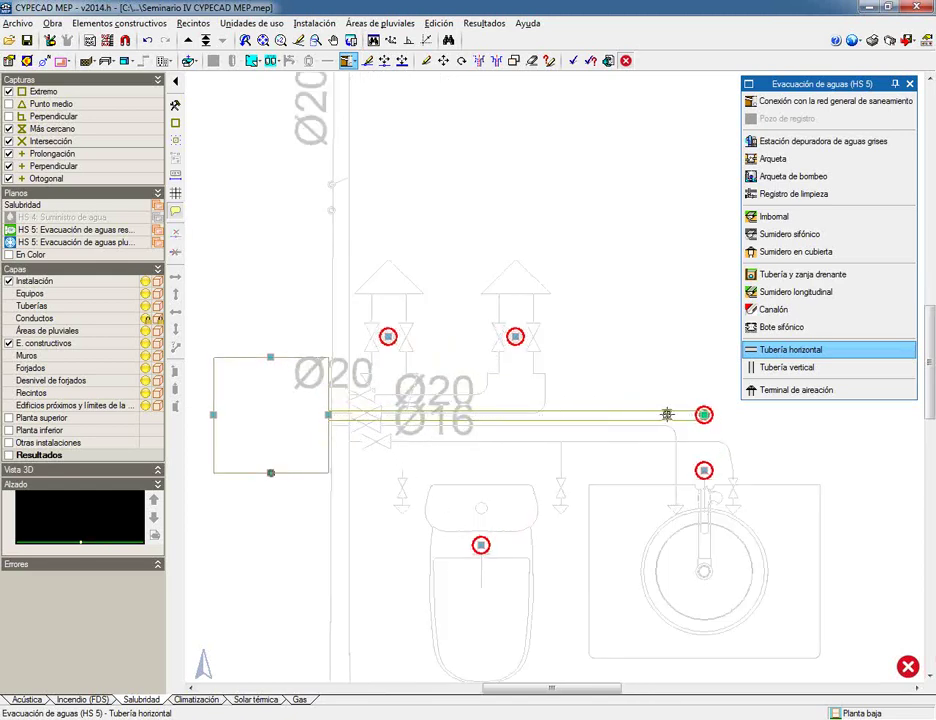
Connect the two appliance outlets above the toilet to the horizontal collector with perpendicular branches.
left_click(388, 414)
left_click(386, 336)
left_click(514, 336)
left_click(514, 414)
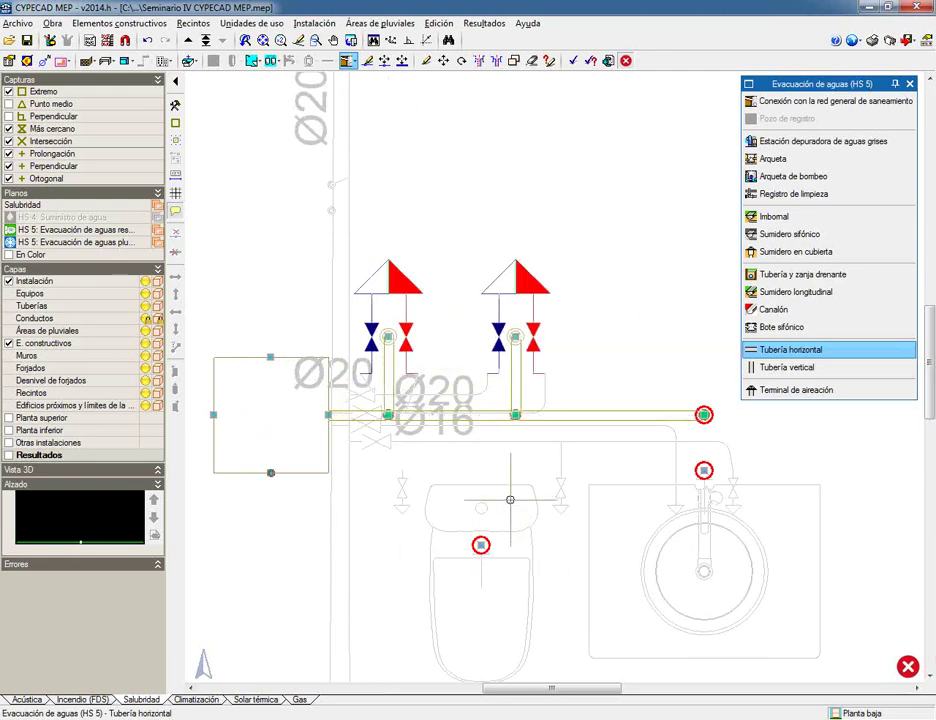
Place a Bote sifónico between the toilet and the washbasin, and connect the washbasin outlet to it with a Tubería horizontal.
middle_click_drag(586, 516, 547, 387)
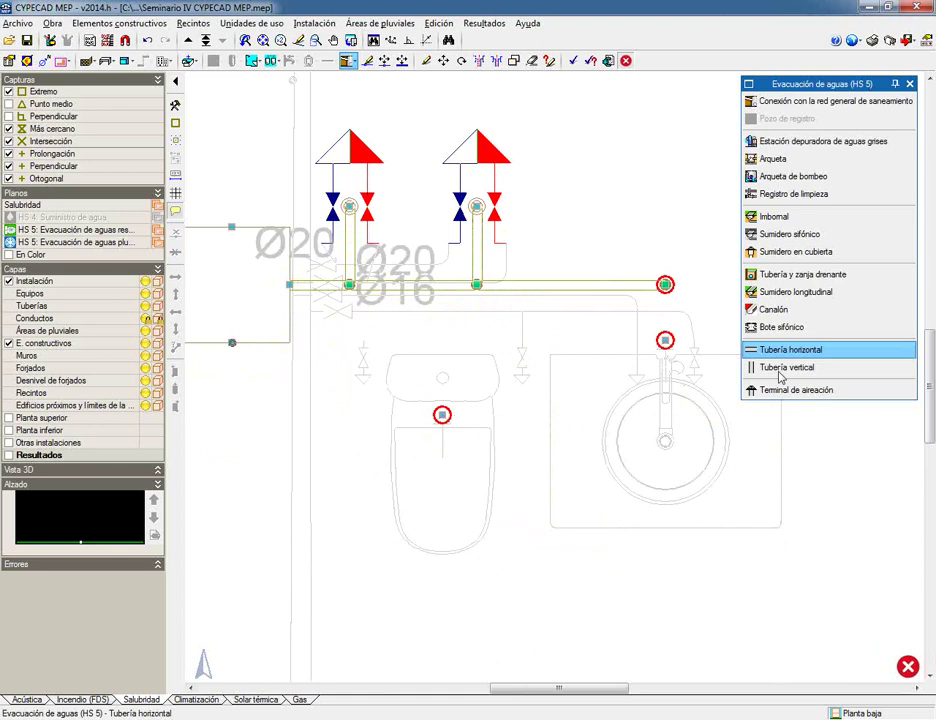
left_click(771, 326)
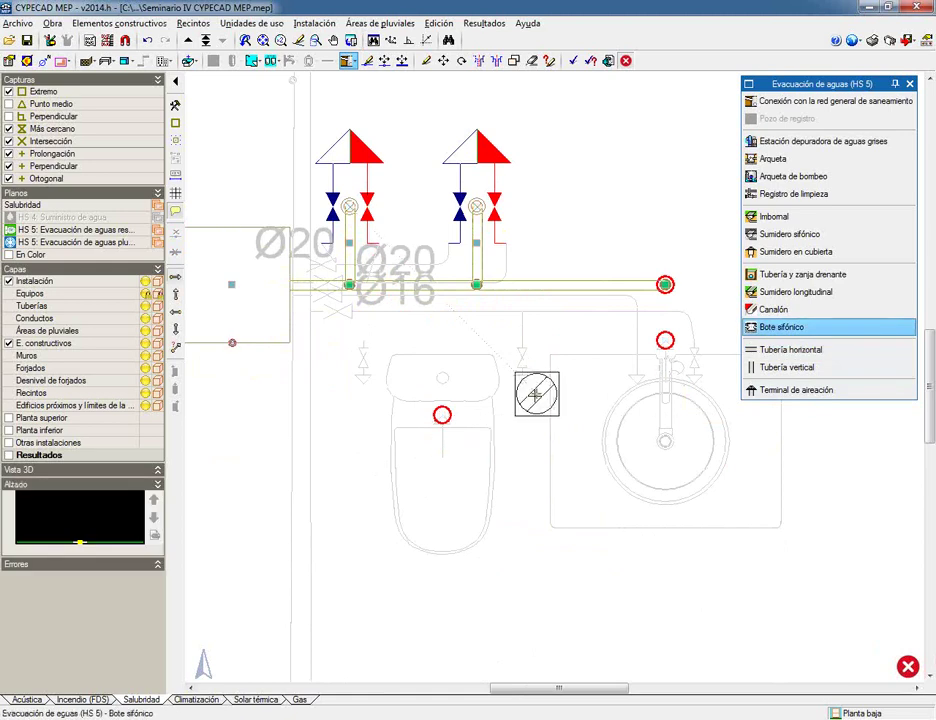
left_click(537, 395)
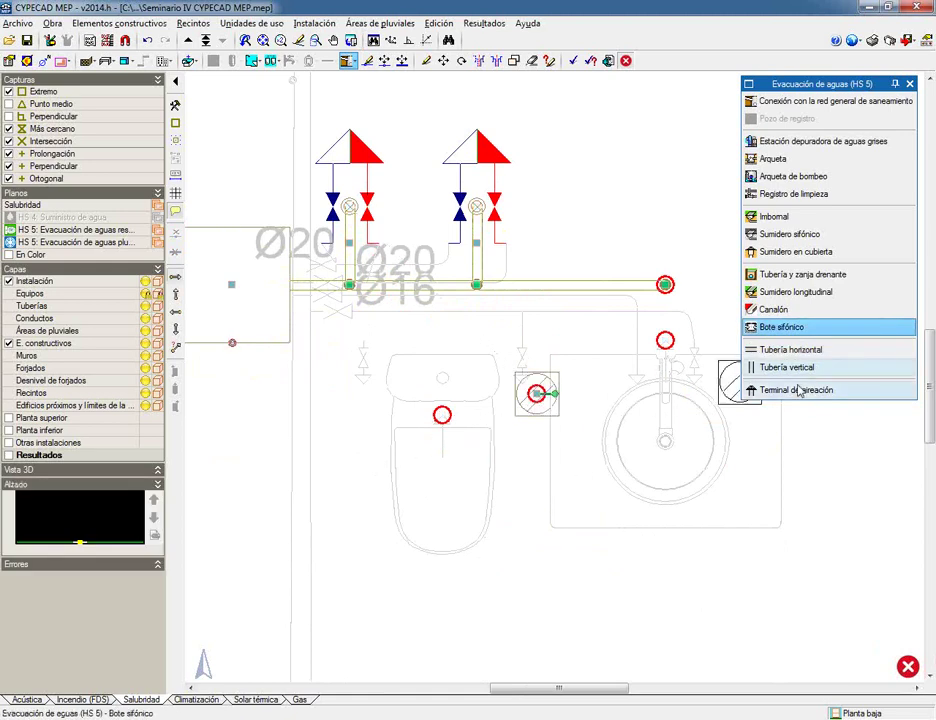
left_click(782, 350)
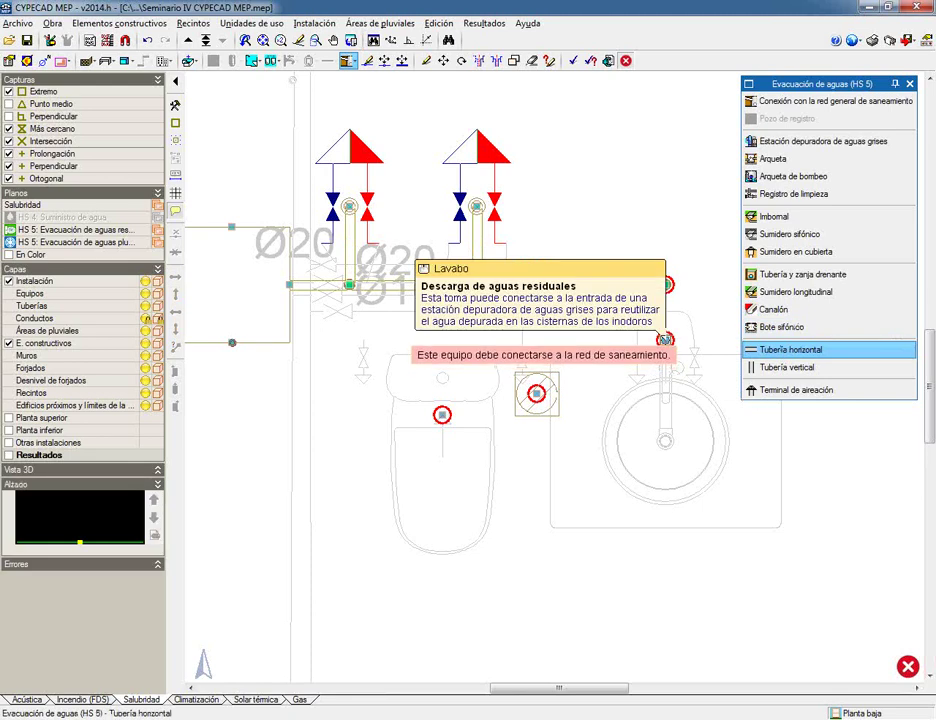
left_click(665, 340)
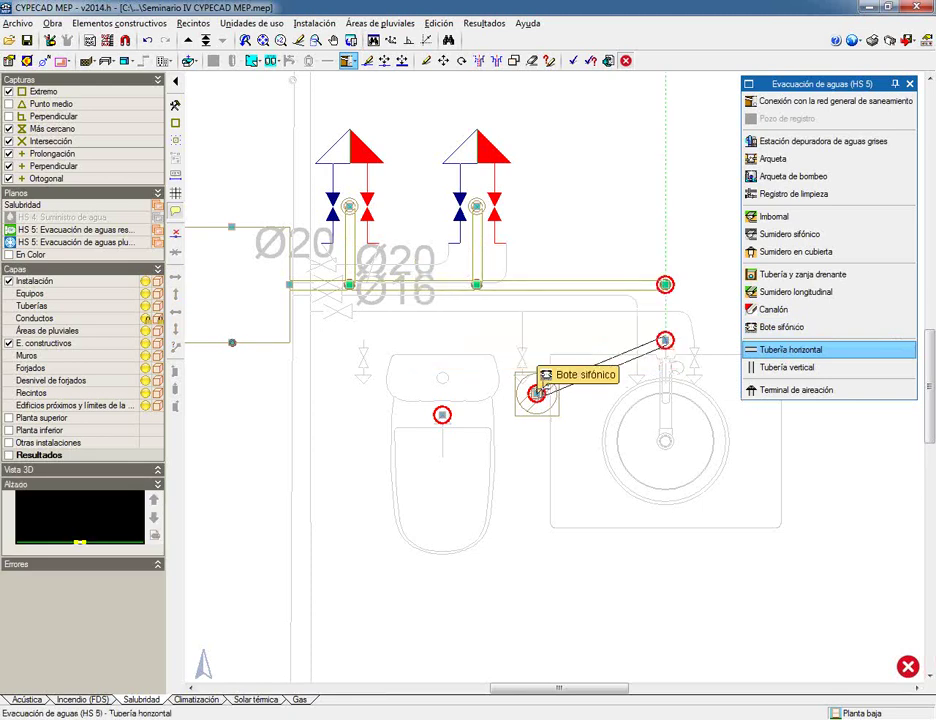
left_click(537, 394)
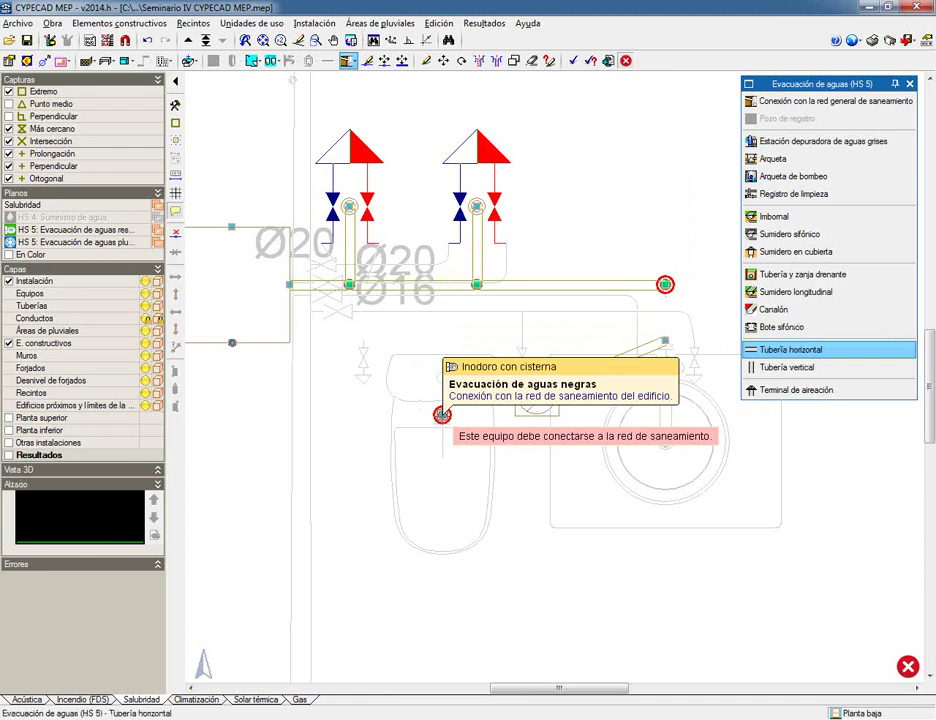
Connect the toilet outlet perpendicularly to the horizontal collector, and pipe the Bote sifónico into that toilet branch.
left_click(442, 414)
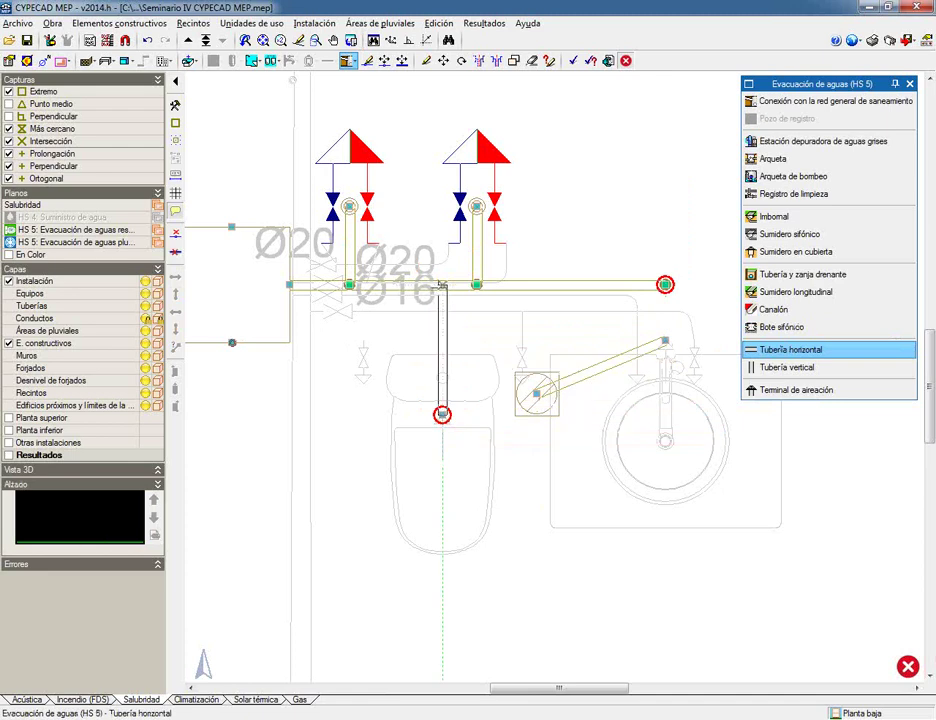
left_click(443, 285)
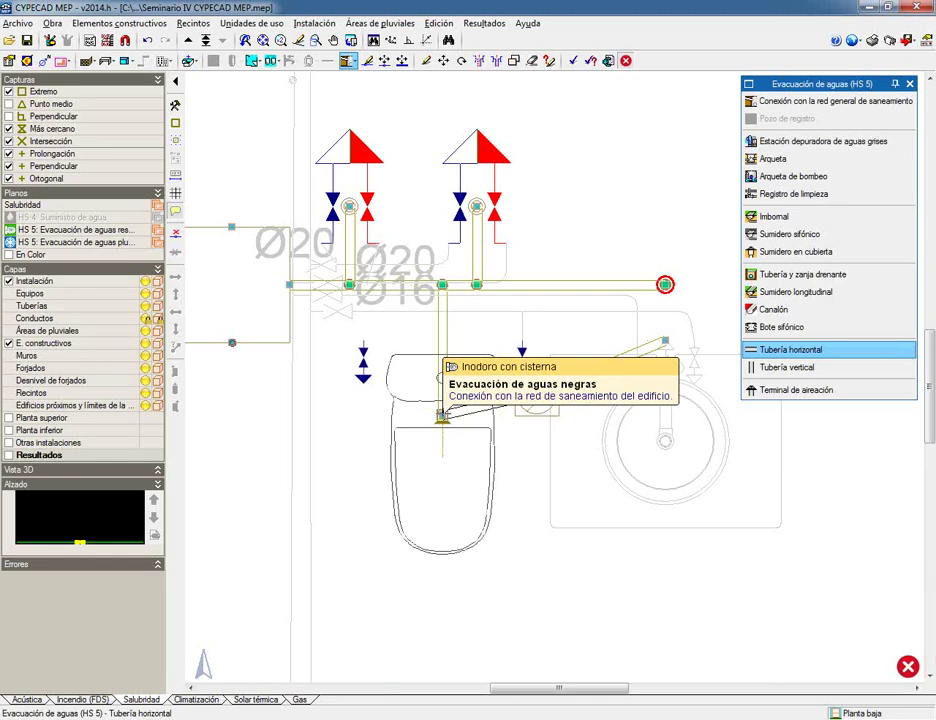
left_click(442, 378)
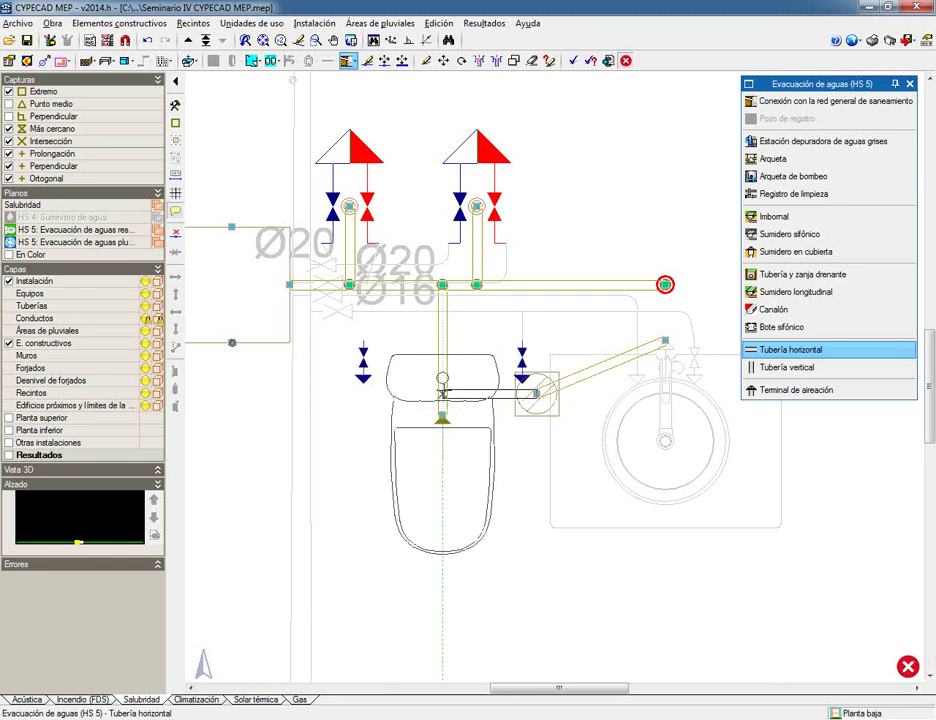
left_click(537, 393)
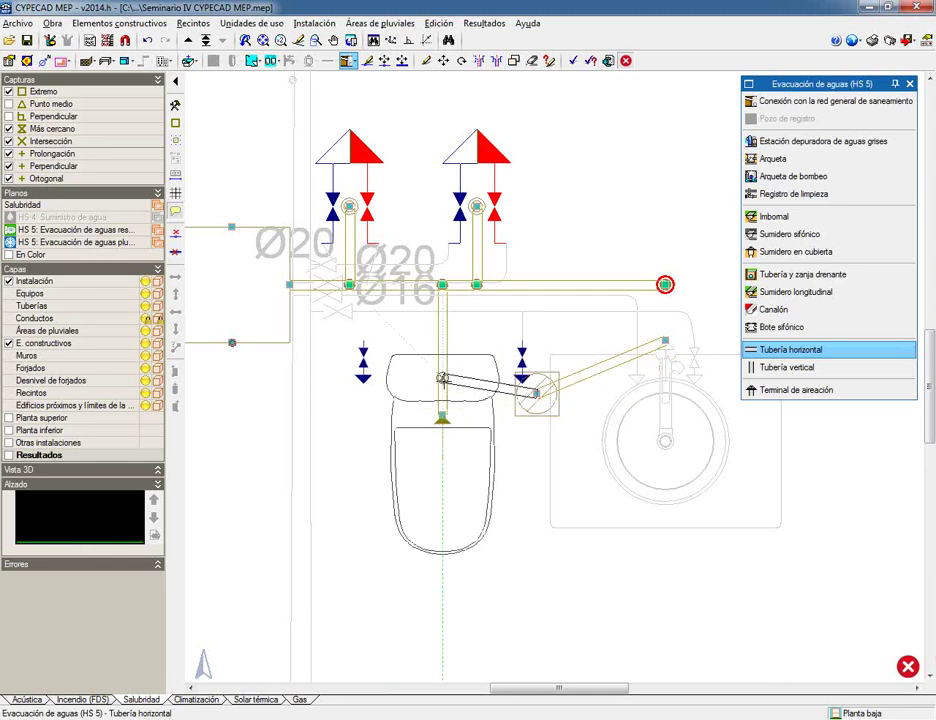
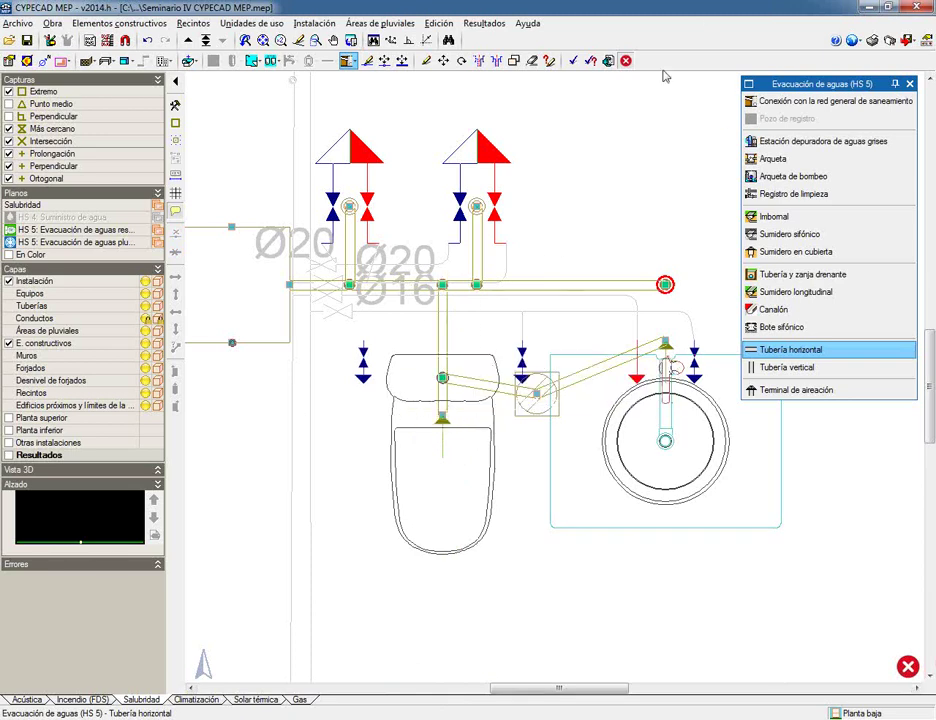
Delete the leftover collector stretch that runs past the last appliance branch behind the washbasin.
left_click(532, 60)
left_click(399, 524)
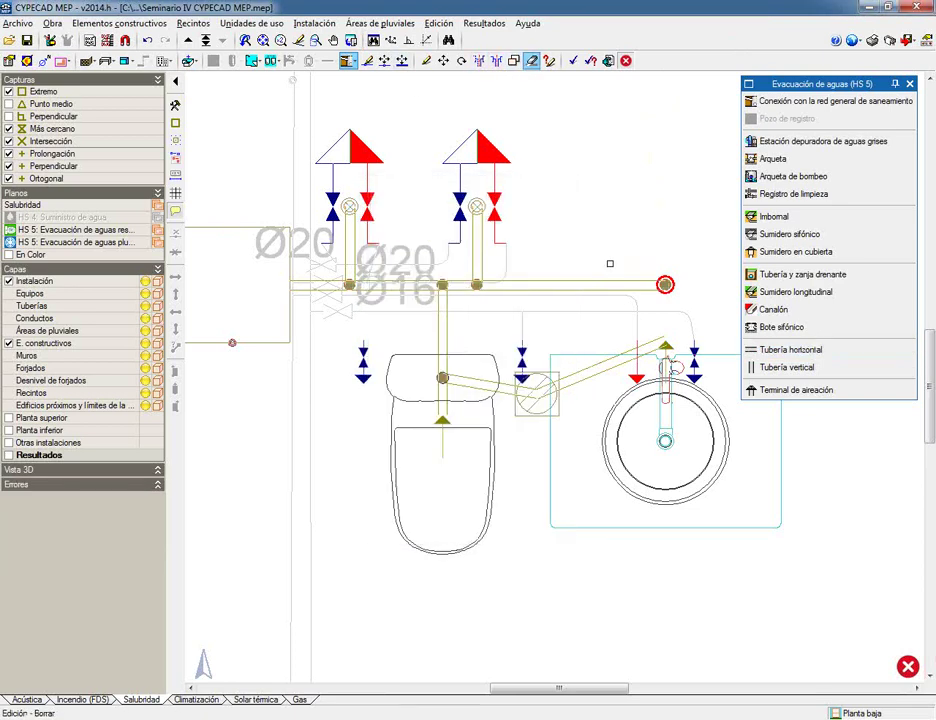
scroll(605, 291, "down", 3)
mouse_move(284, 600)
middle_mouse_down()
mouse_move(531, 346)
mouse_move(391, 426)
mouse_move(325, 423)
middle_mouse_up()
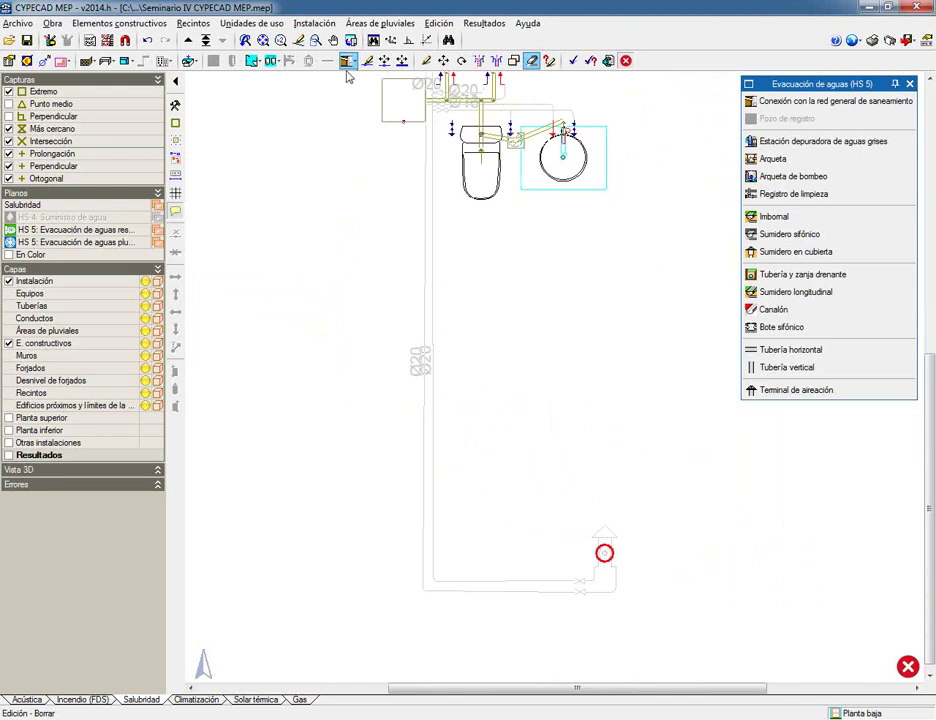
Draw a Tubería horizontal from the unconnected appliance outlet at the plan's lower end to the arqueta's outer side, bending once just below the arqueta.
left_click(790, 349)
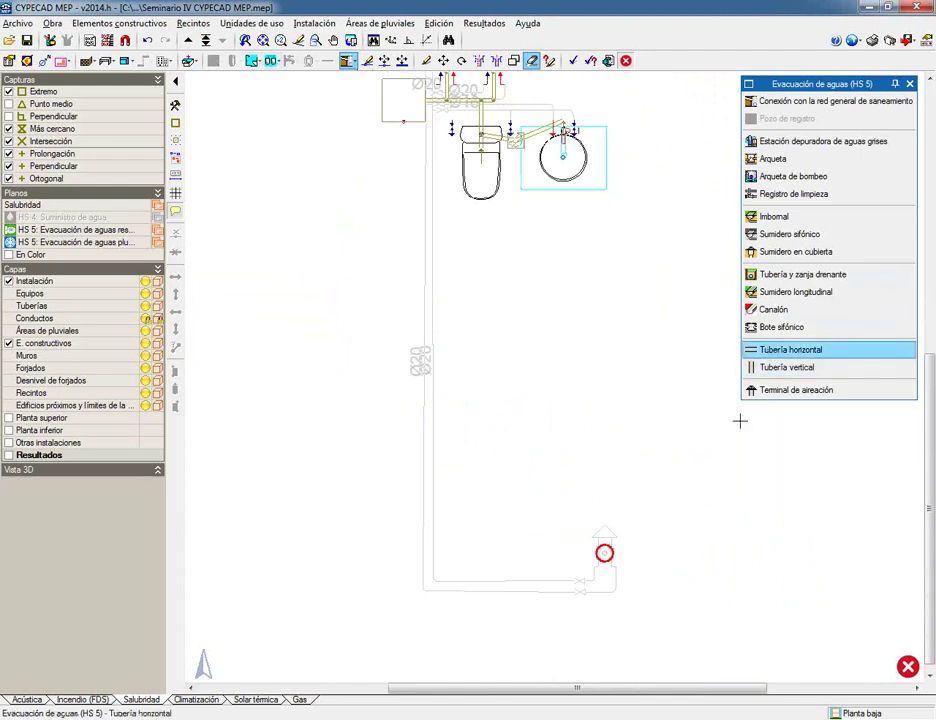
left_click(604, 552)
scroll(440, 350, "up", 4)
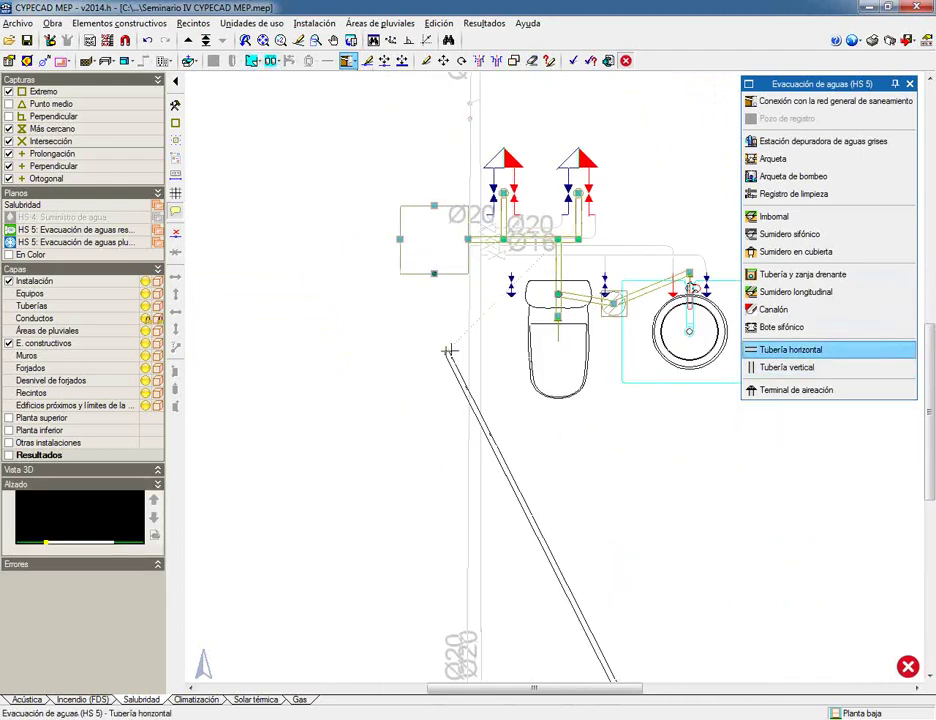
left_click(395, 365)
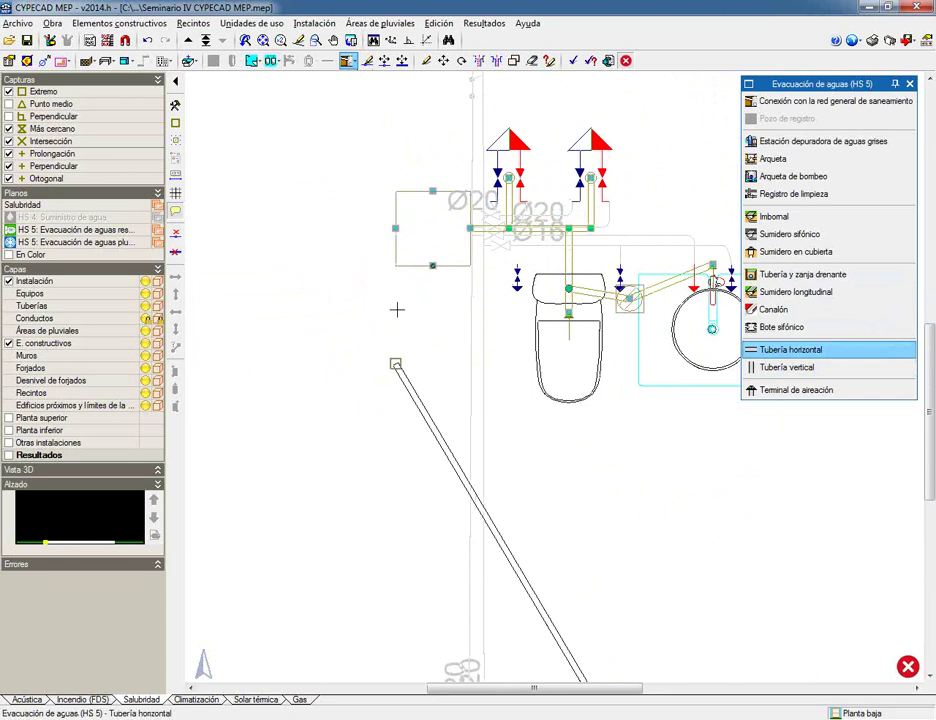
left_click(396, 228)
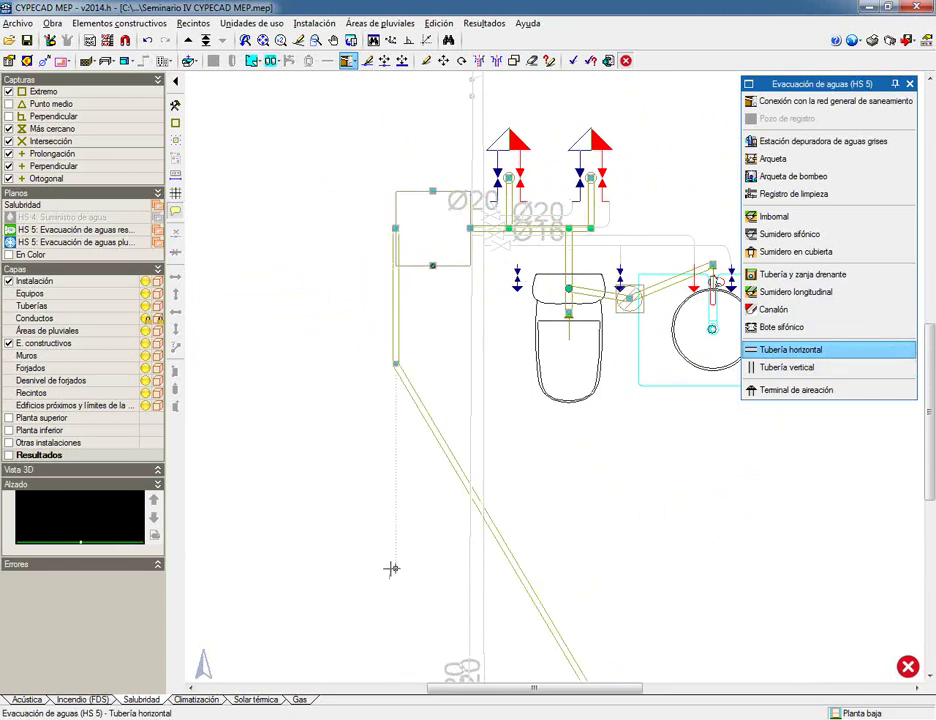
Place a Conexión con la red general de saneamiento with 0.00 m desnivel above the arqueta, and link both with a Tubería horizontal.
scroll(355, 276, "down", 2)
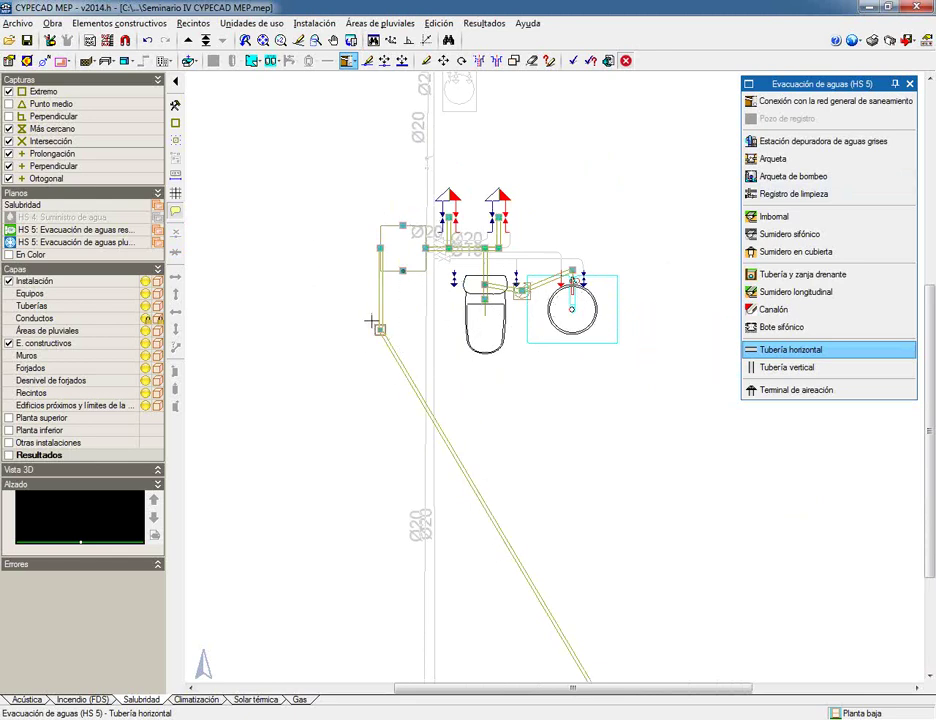
middle_click_drag(372, 194, 382, 359)
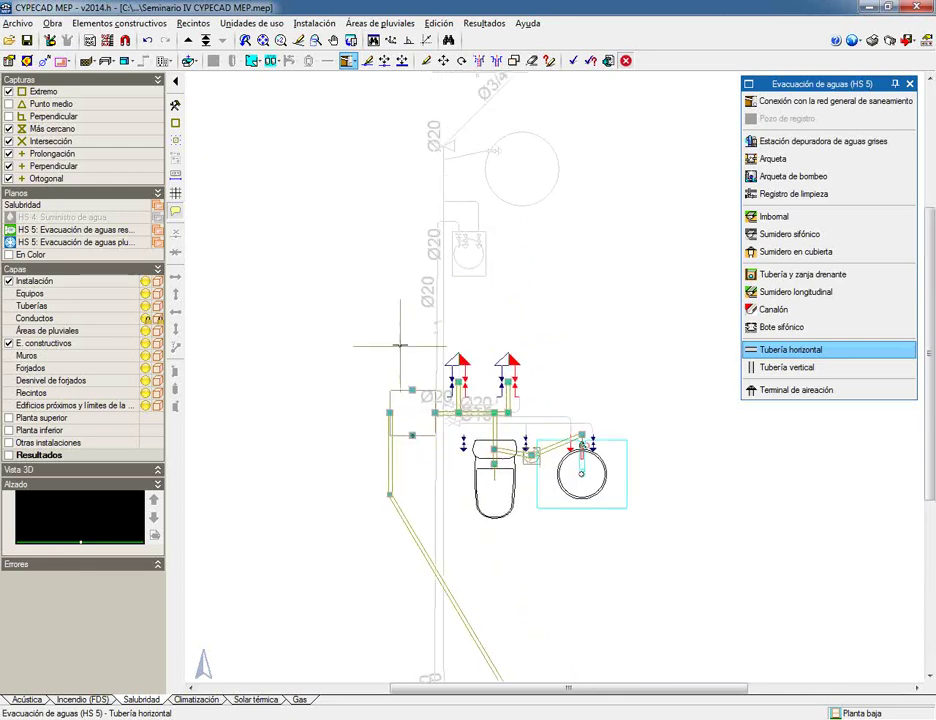
left_click(795, 104)
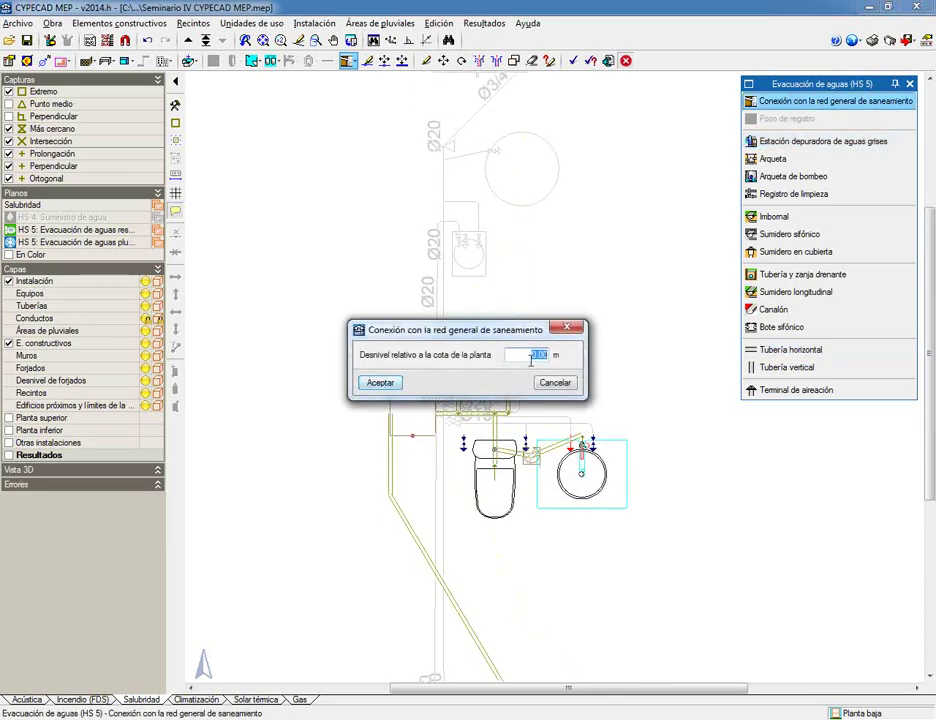
left_click(379, 383)
left_click(369, 265)
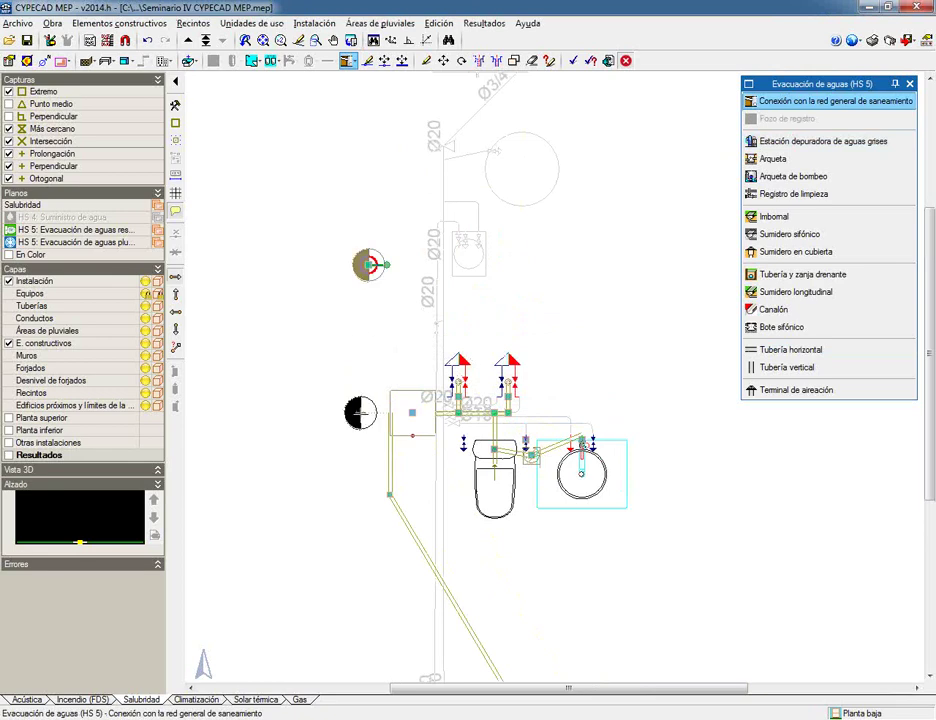
left_click(790, 350)
left_click(412, 389)
left_click(369, 265)
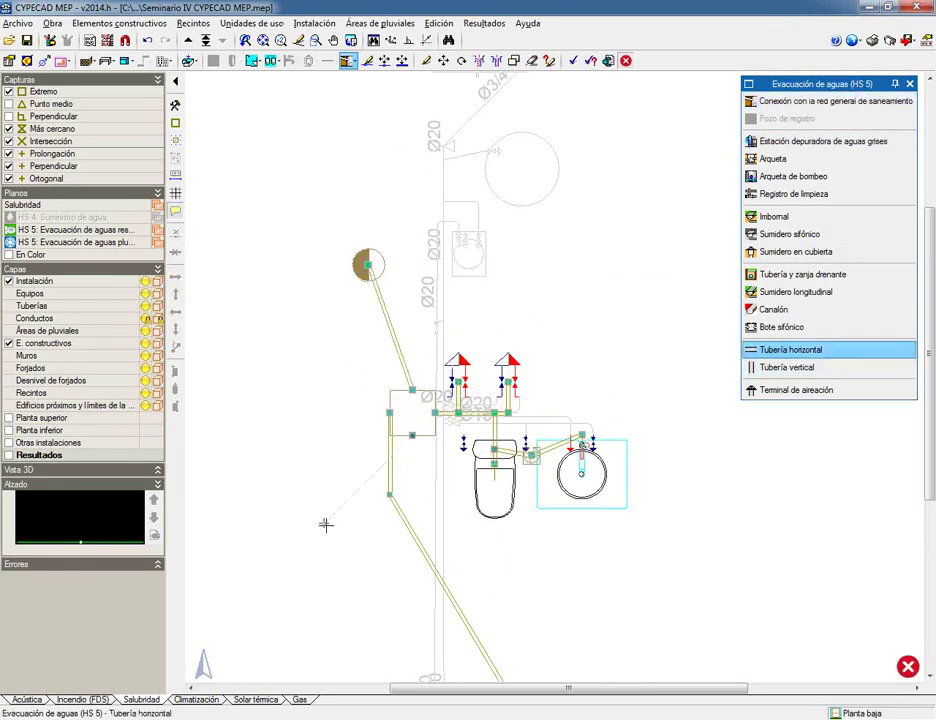
Calculate the installation and inspect the warnings on the washbasin of Planta 1.
scroll(325, 466, "down", 1)
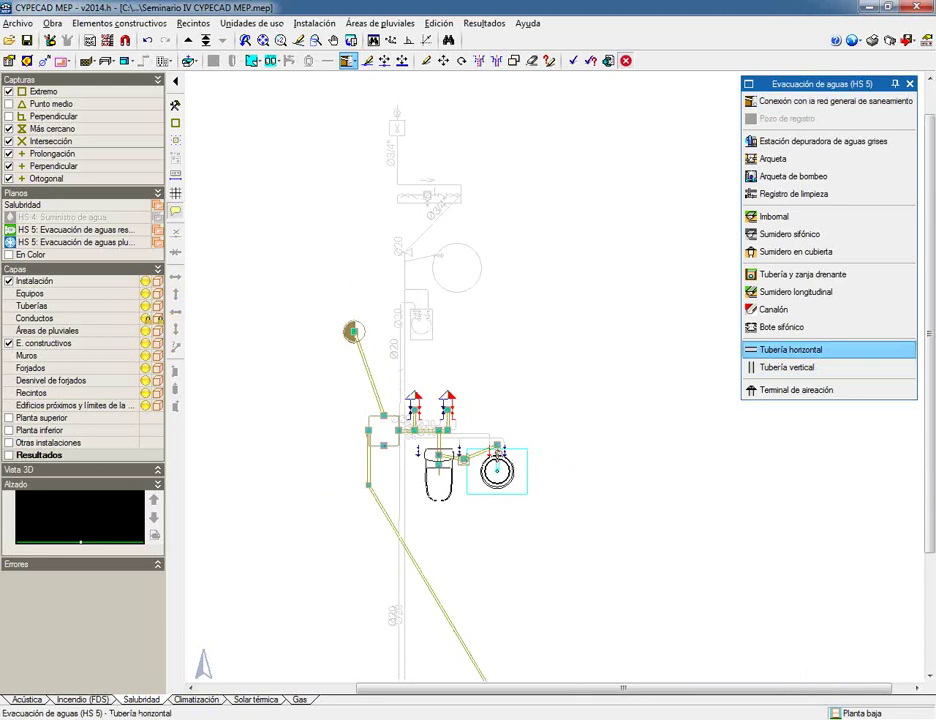
scroll(602, 552, "down", 1)
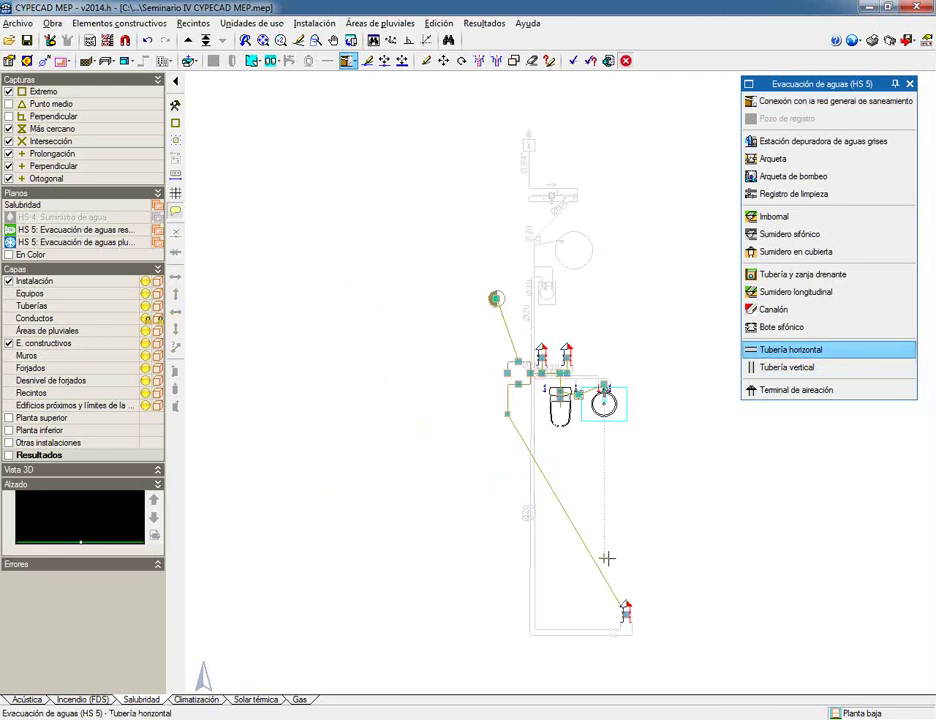
left_click(572, 61)
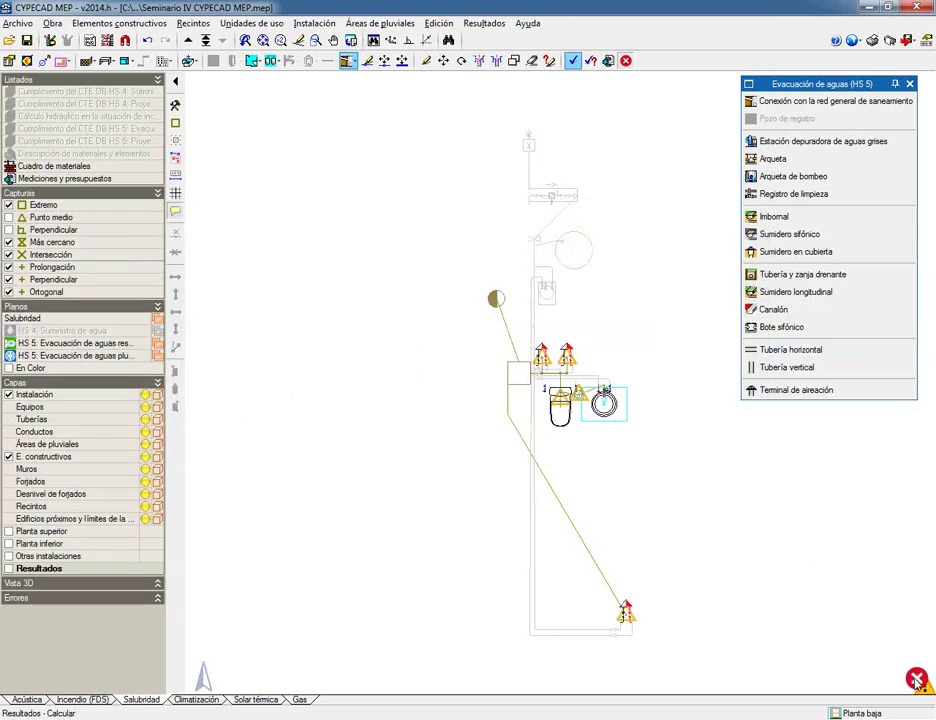
left_click(188, 40)
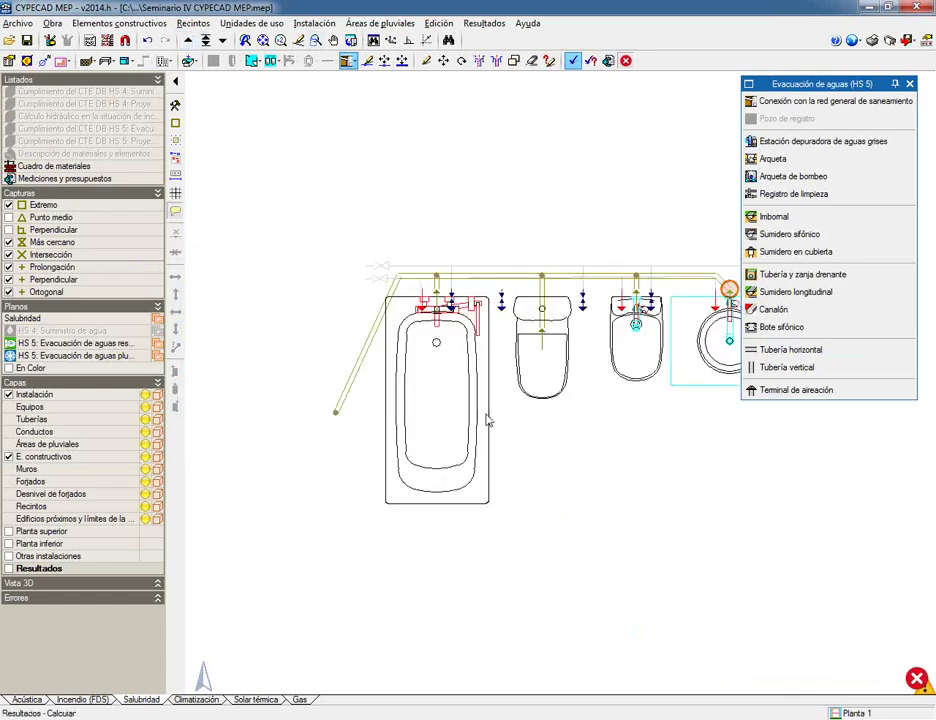
middle_click_drag(724, 250, 678, 256)
scroll(631, 300, "up", 1)
mouse_move(633, 308)
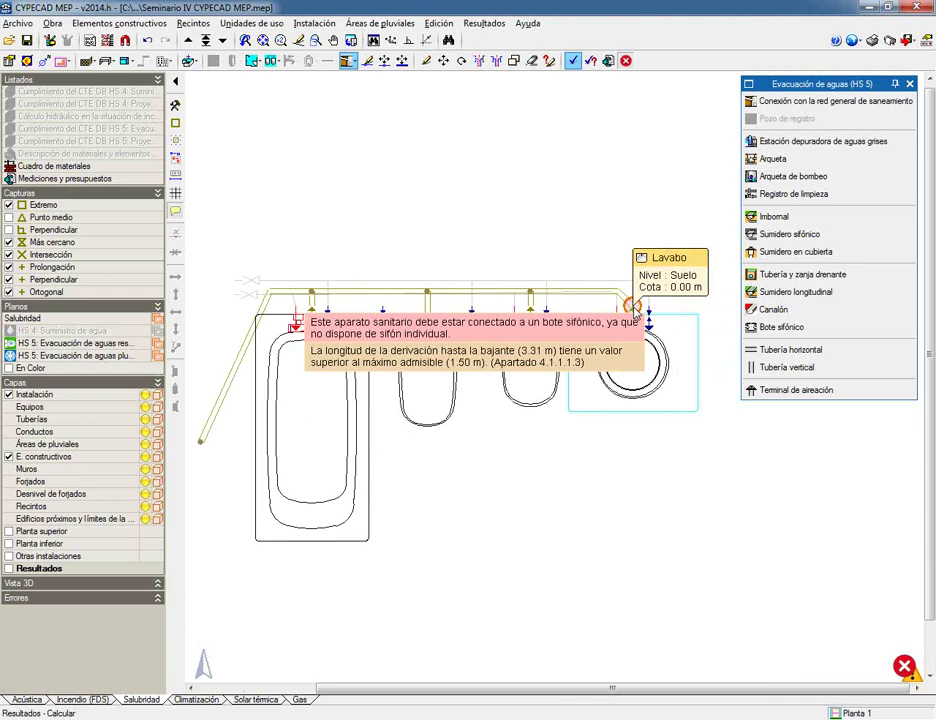
Delete the pipe that joins the Planta 1 washbasin directly to the collector.
scroll(591, 330, "up", 2)
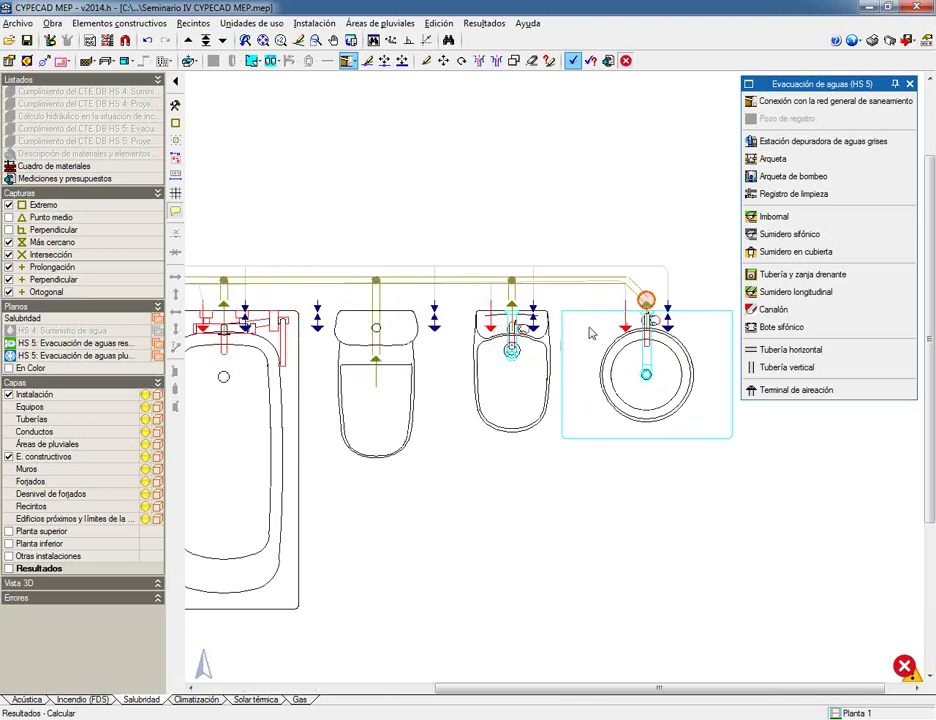
left_click(531, 61)
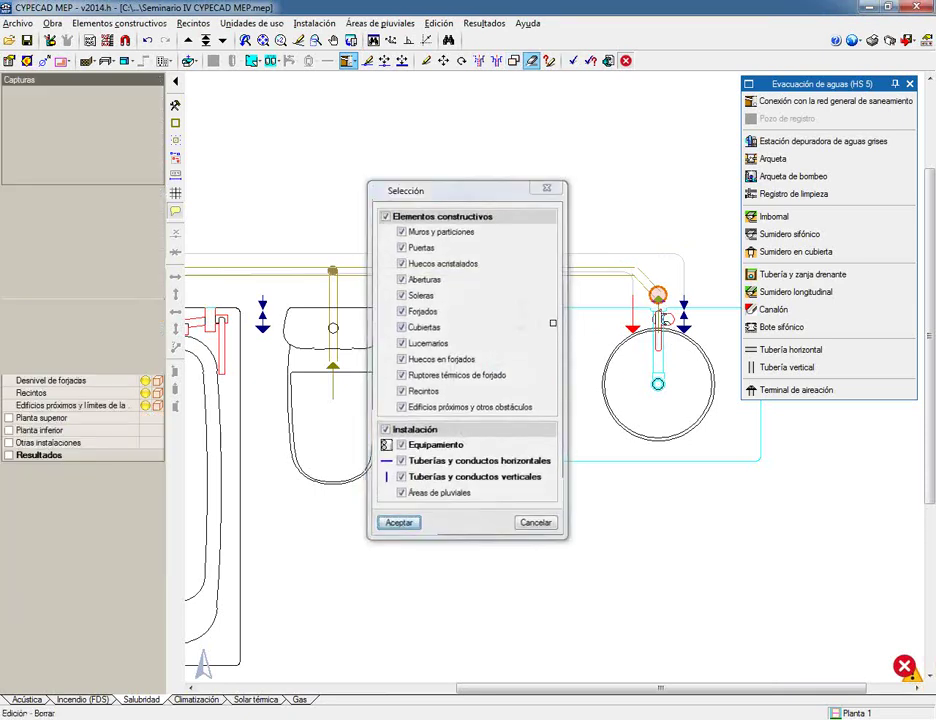
key("Return")
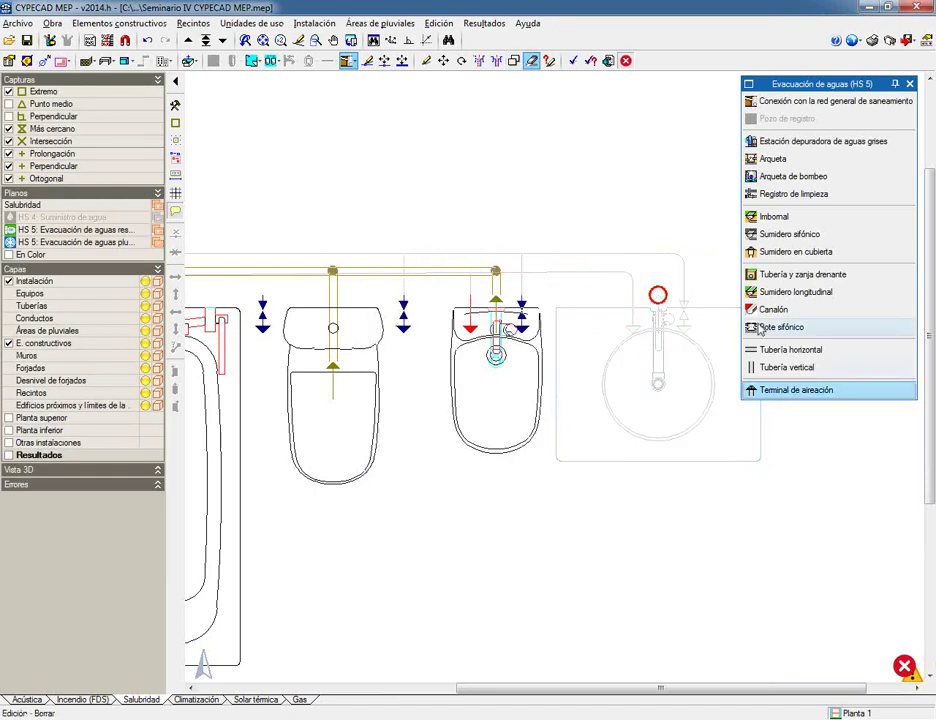
Place a Bote sifónico between the bidet and washbasin, and pipe the washbasin outlet through it to the toilet branch.
left_click(772, 328)
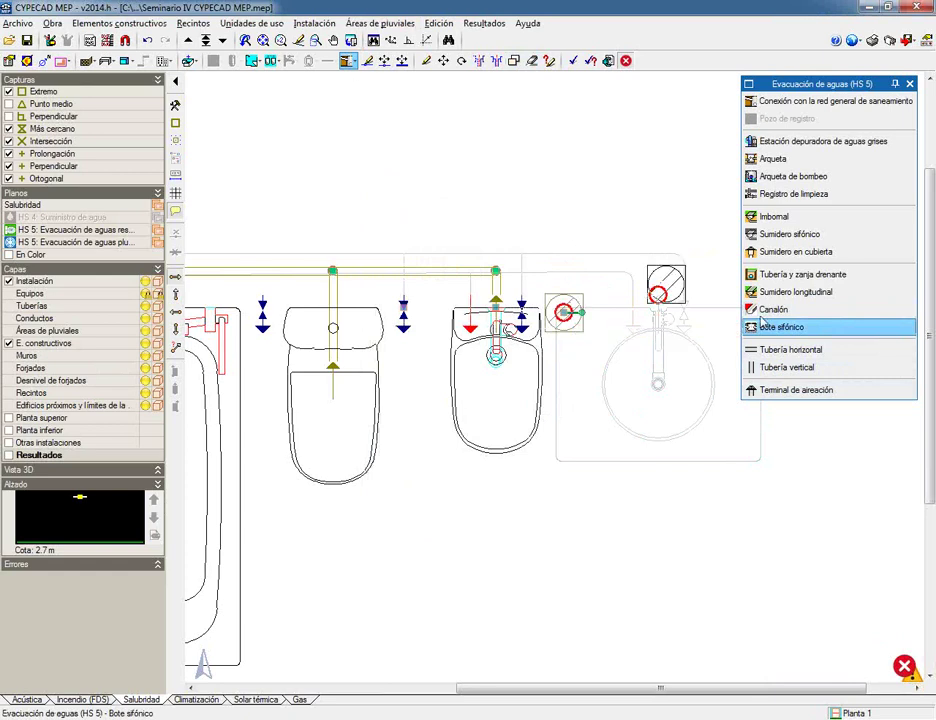
left_click(780, 350)
left_click(657, 294)
left_click(563, 312)
left_click(333, 294)
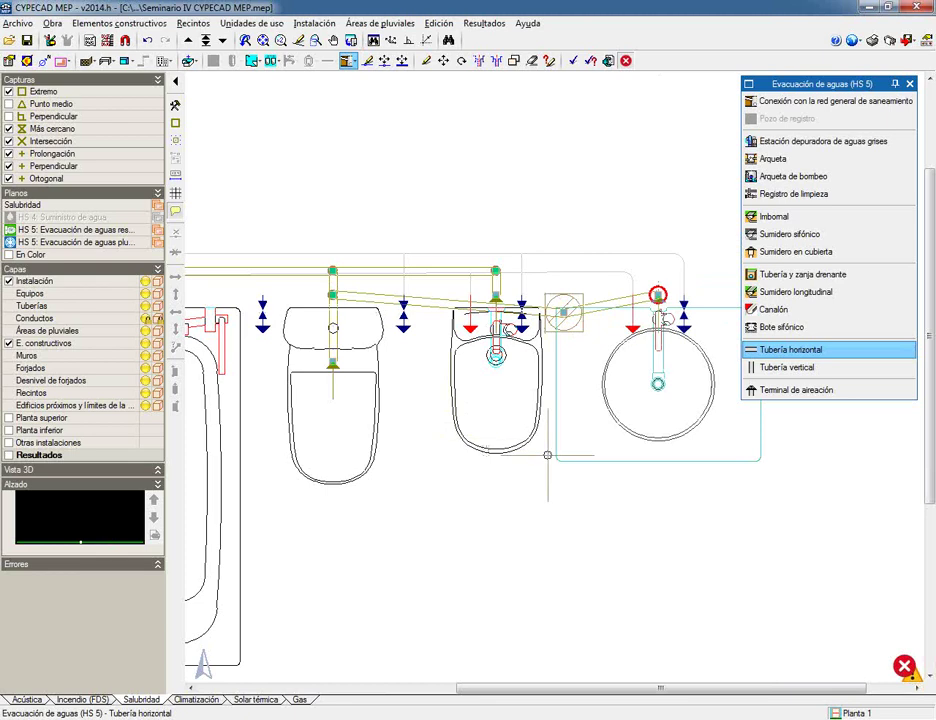
Recalculate the installation and locate the error marked at the bidet outlet on Planta 1.
scroll(390, 330, "down", 2)
left_click(572, 60)
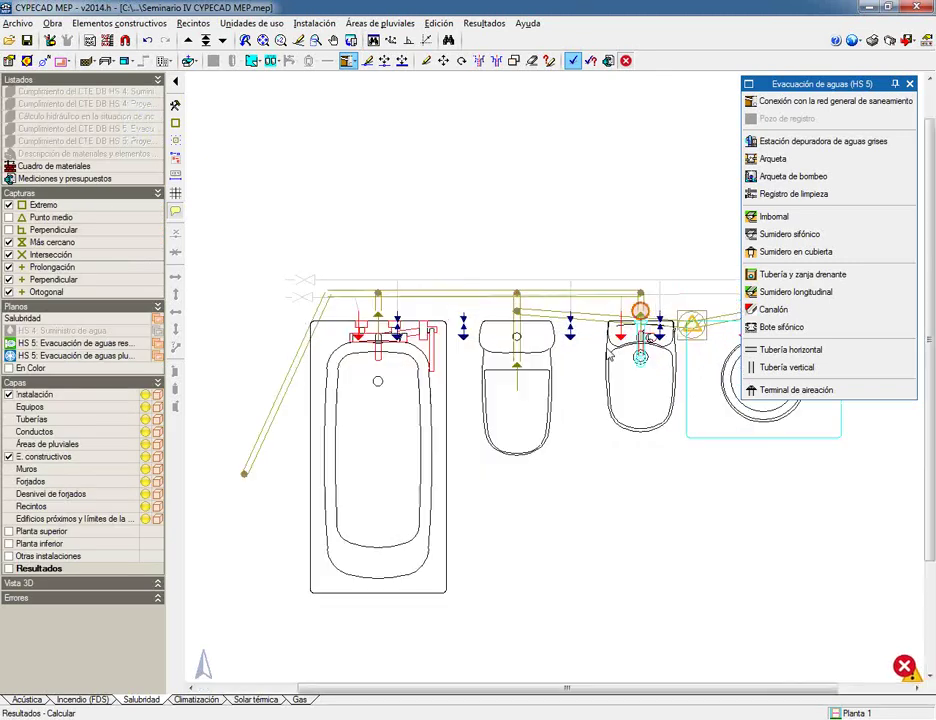
scroll(610, 300, "up", 3)
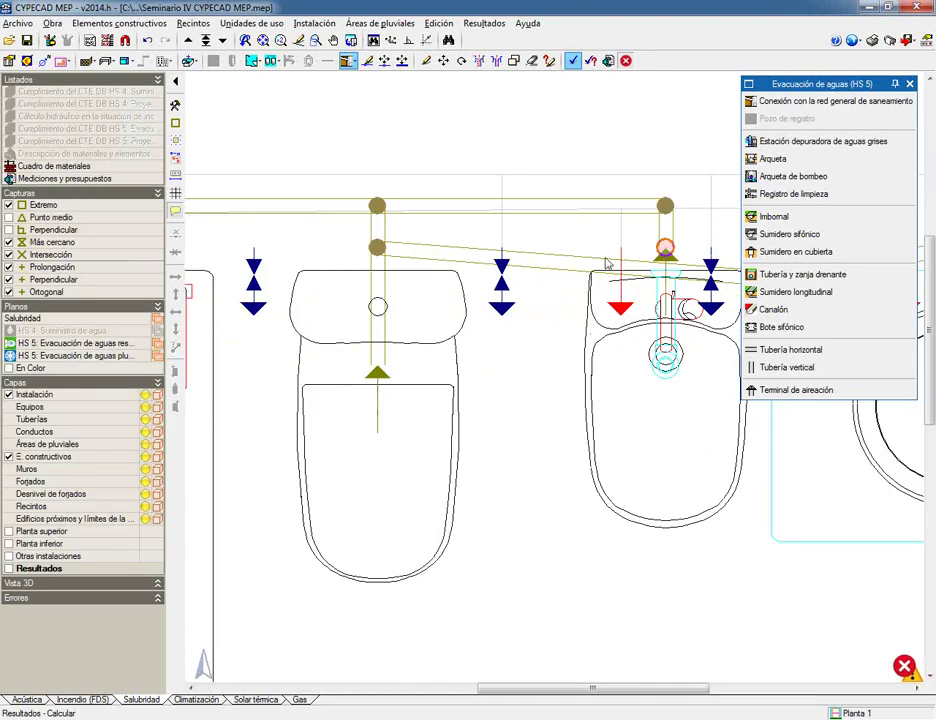
Try to delete the bidet's branch pipe to the collector, and undo that deletion.
left_click(533, 61)
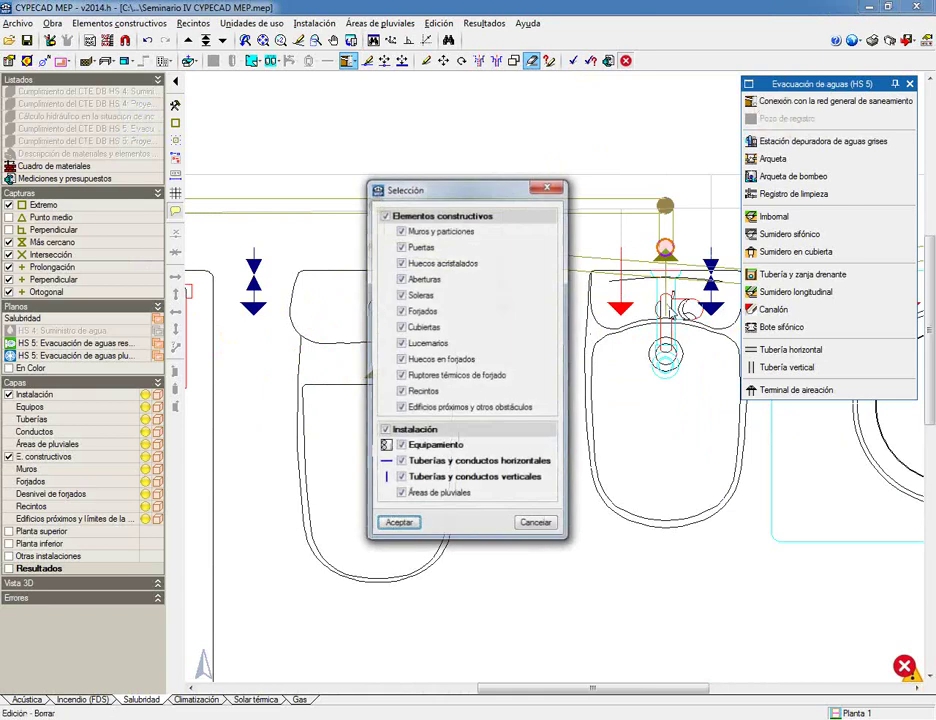
left_click(397, 522)
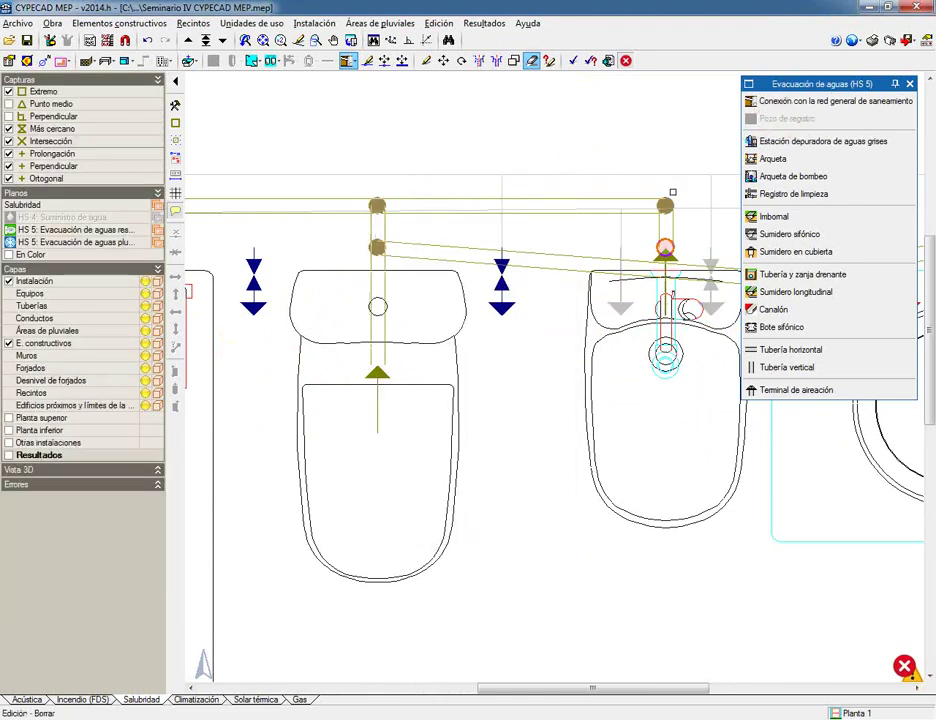
left_click(670, 233)
scroll(670, 233, "down", 3)
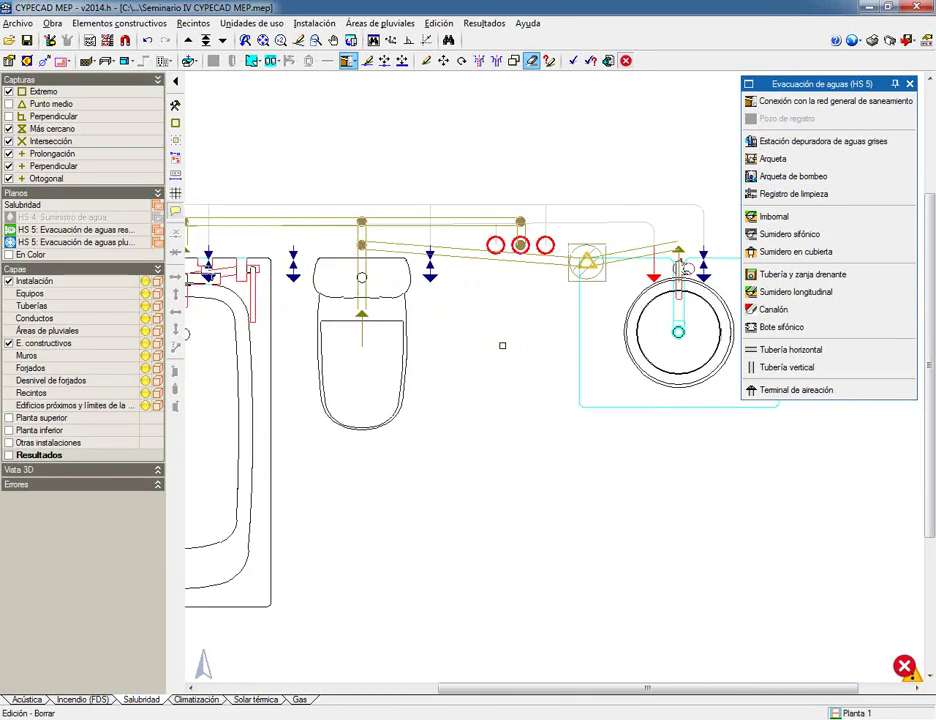
left_click(147, 40)
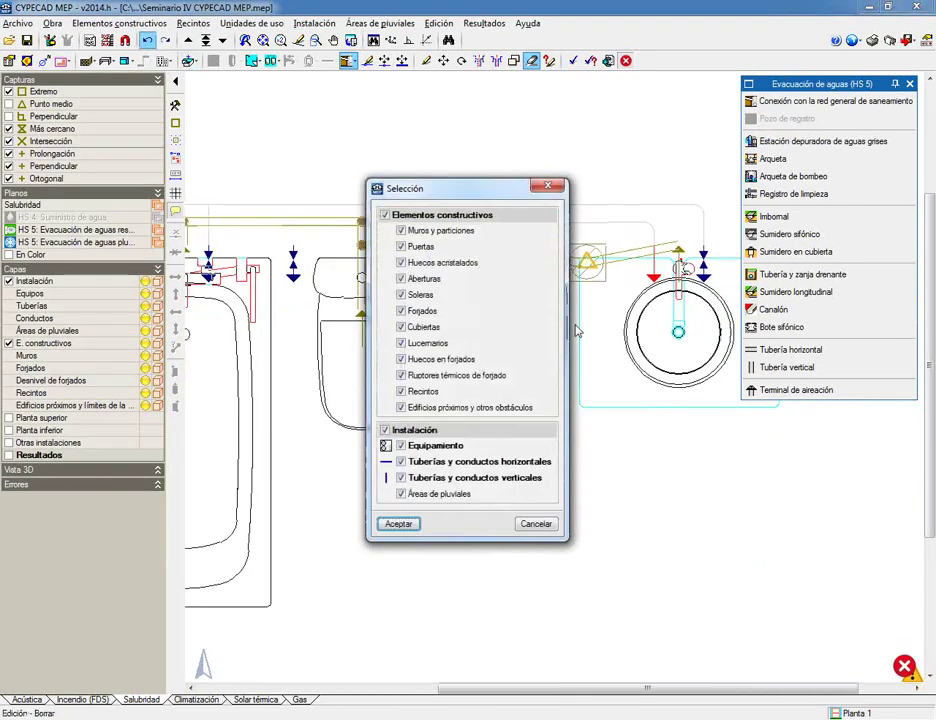
Delete the bidet's short branch pipe to the collector on Planta 1, excluding Equipamiento from the deletion selection.
left_click(400, 521)
scroll(548, 225, "up", 2)
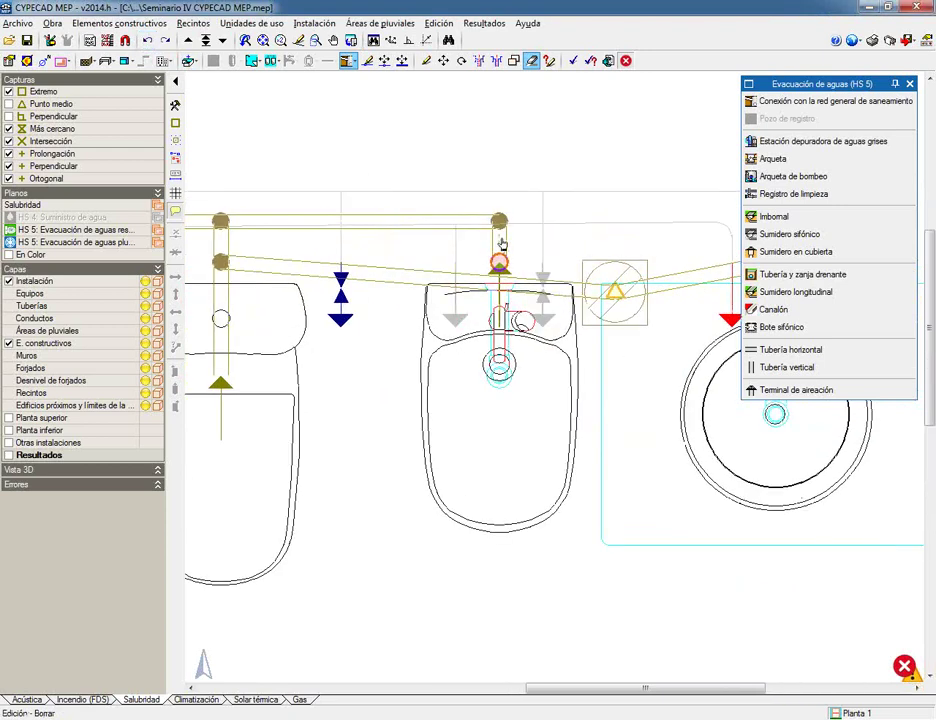
left_click(381, 551)
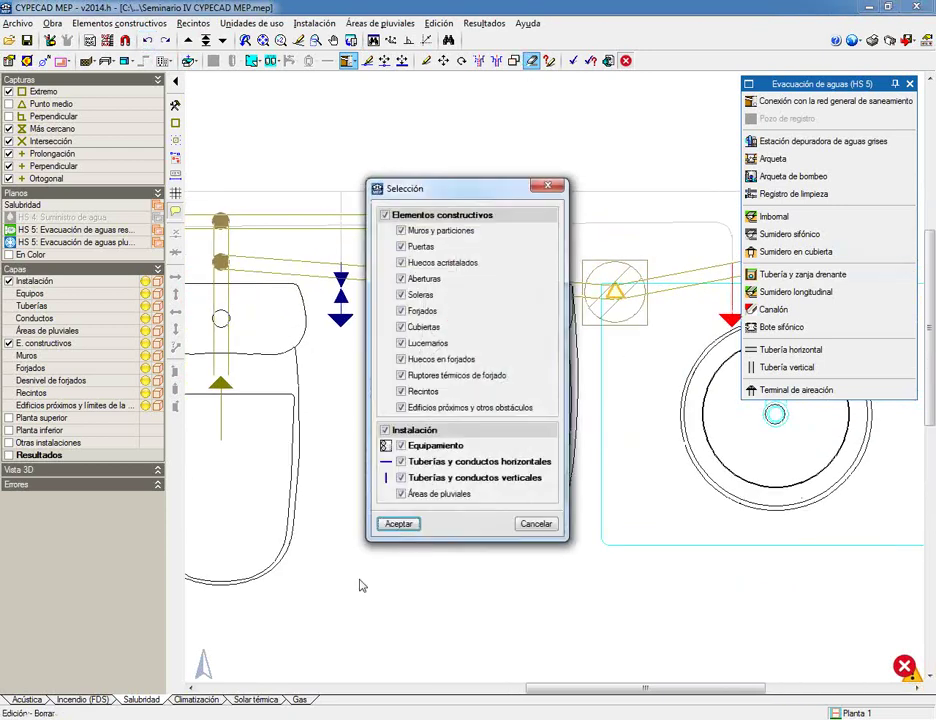
left_click(410, 447)
left_click(398, 523)
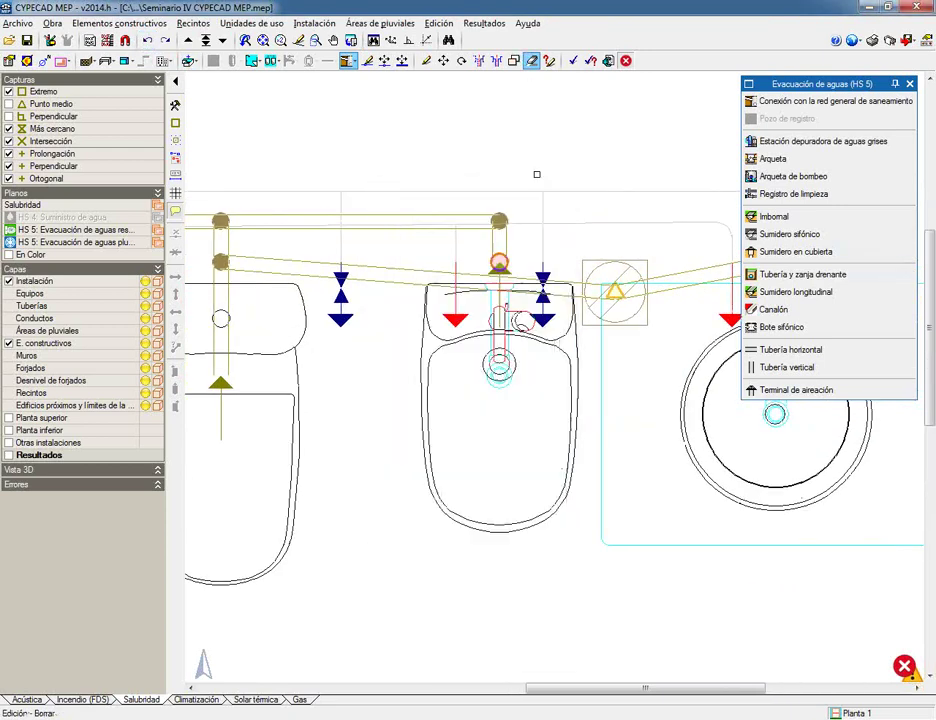
scroll(545, 340, "up", 3)
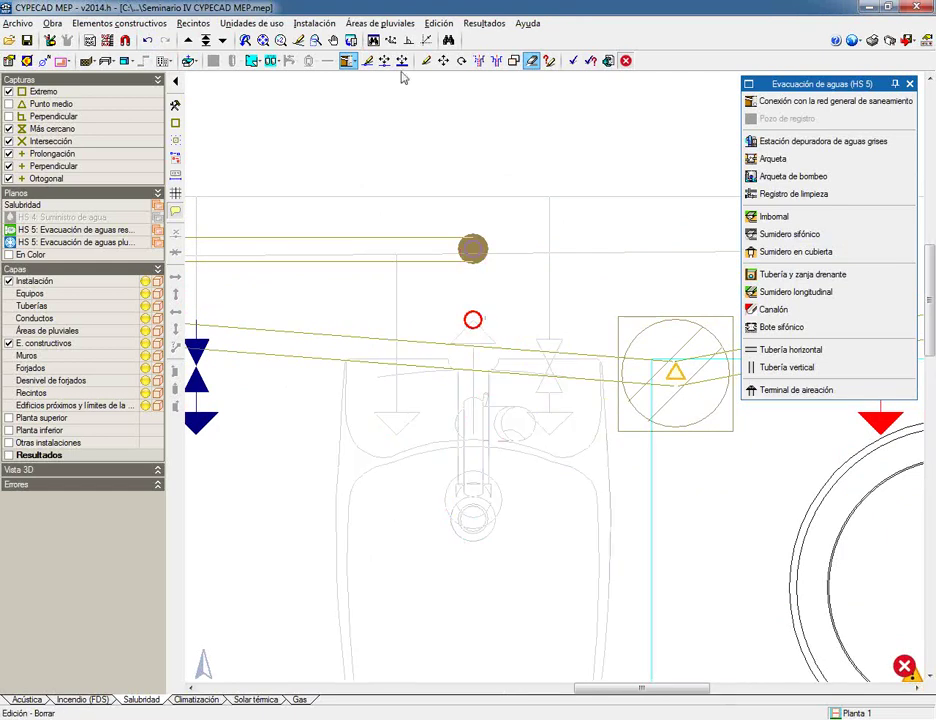
Join the bidet outlet to the Bote sifónico with a Tubería horizontal and recalculate the installation.
left_click(790, 349)
left_click(473, 319)
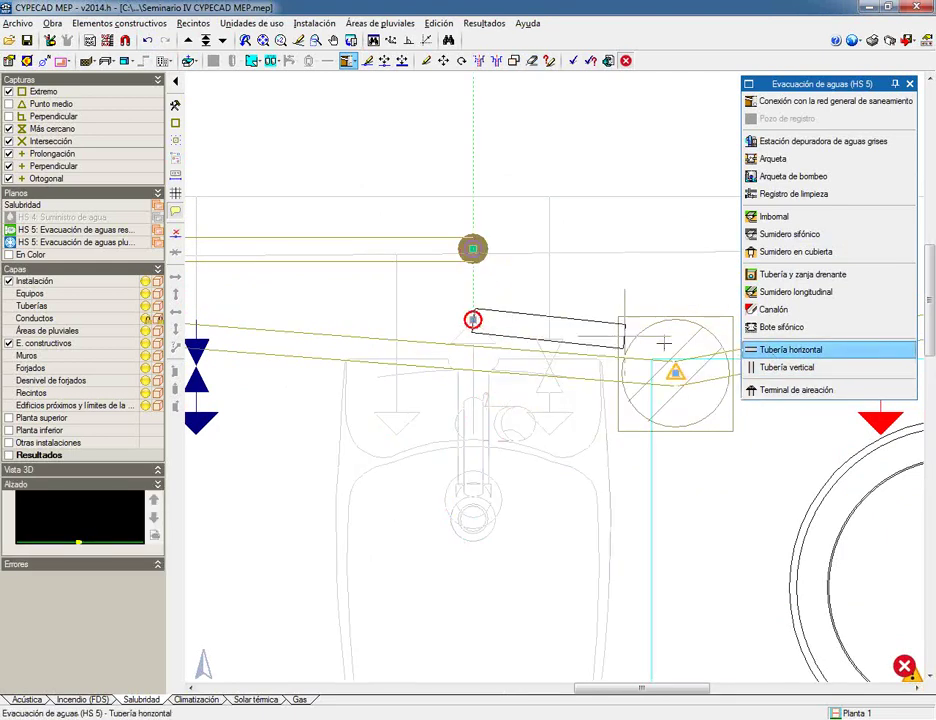
left_click(680, 370)
scroll(675, 366, "down", 5)
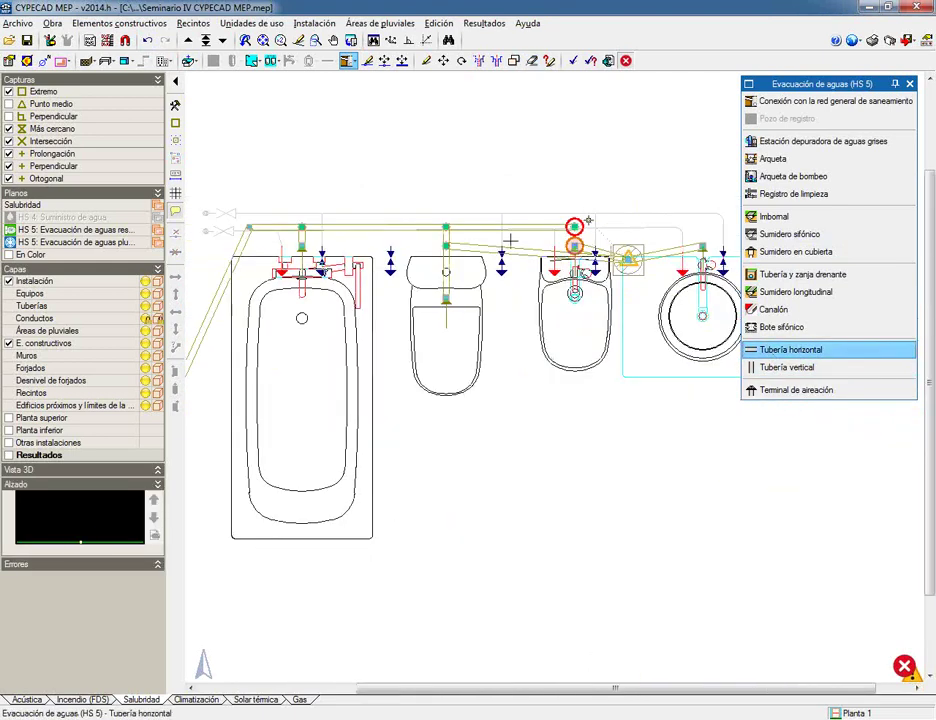
left_click(573, 60)
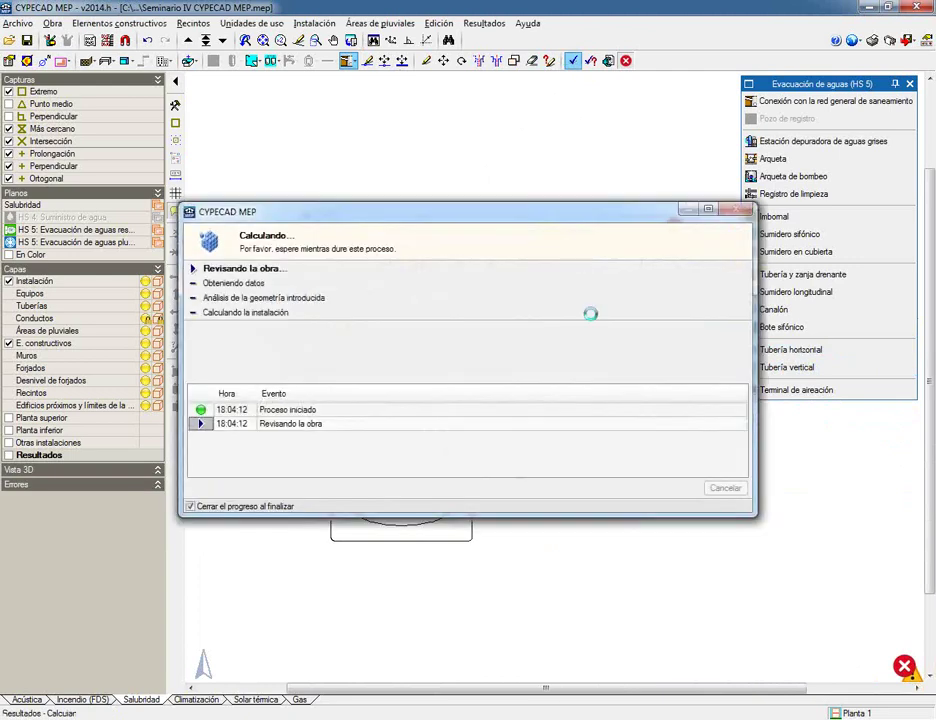
left_click(469, 399)
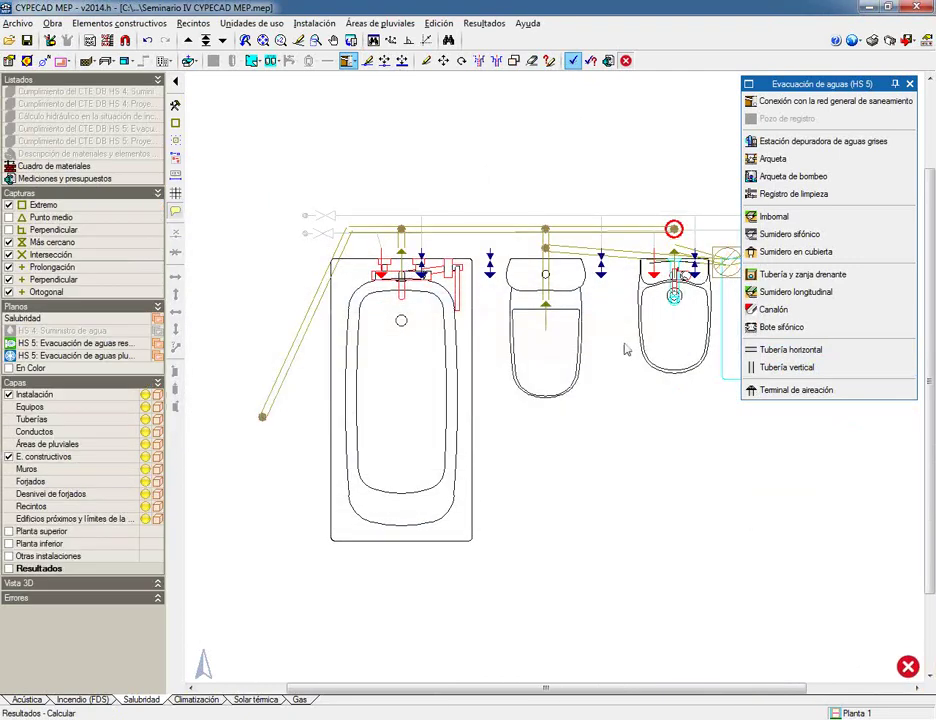
Delete the leftover collector stretch between the toilet and the bidet, recalculate, and check the error marked at the bathtub outlet.
left_click(531, 60)
left_click(401, 512)
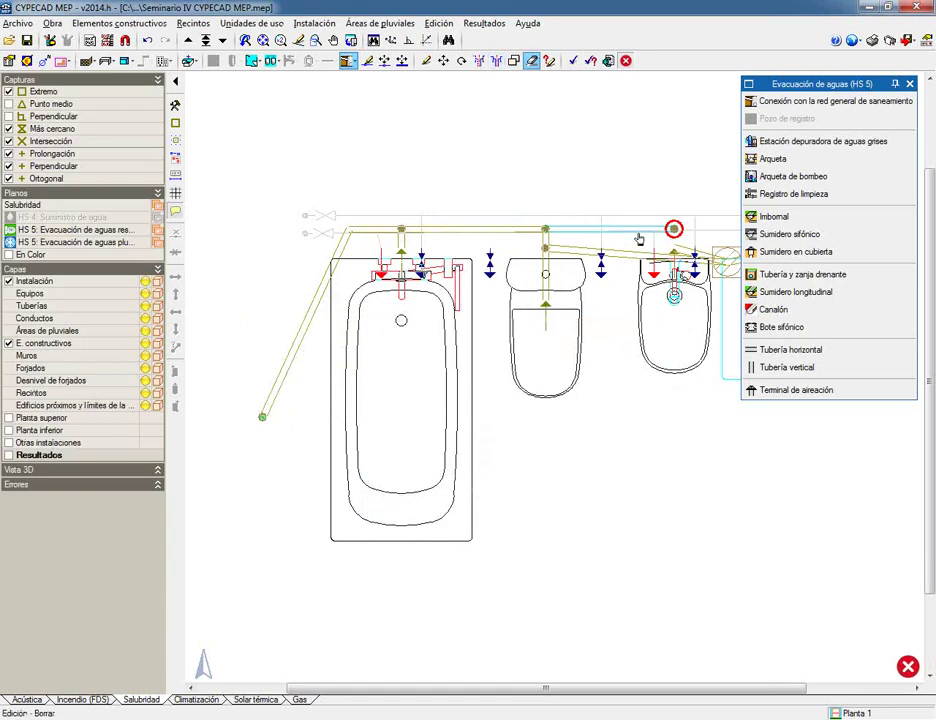
left_click(572, 60)
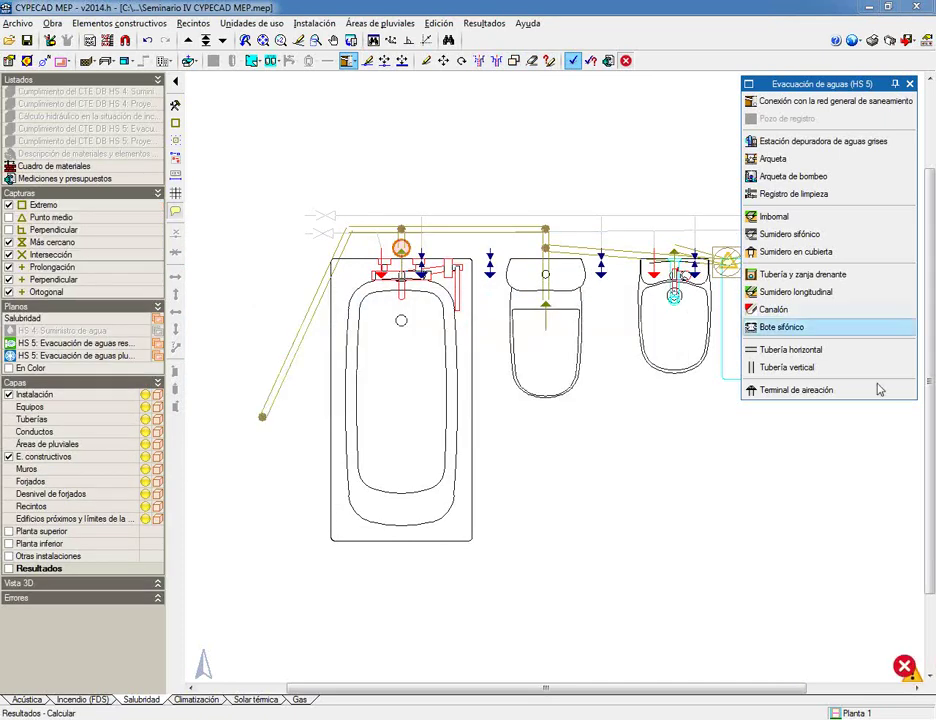
mouse_move(405, 258)
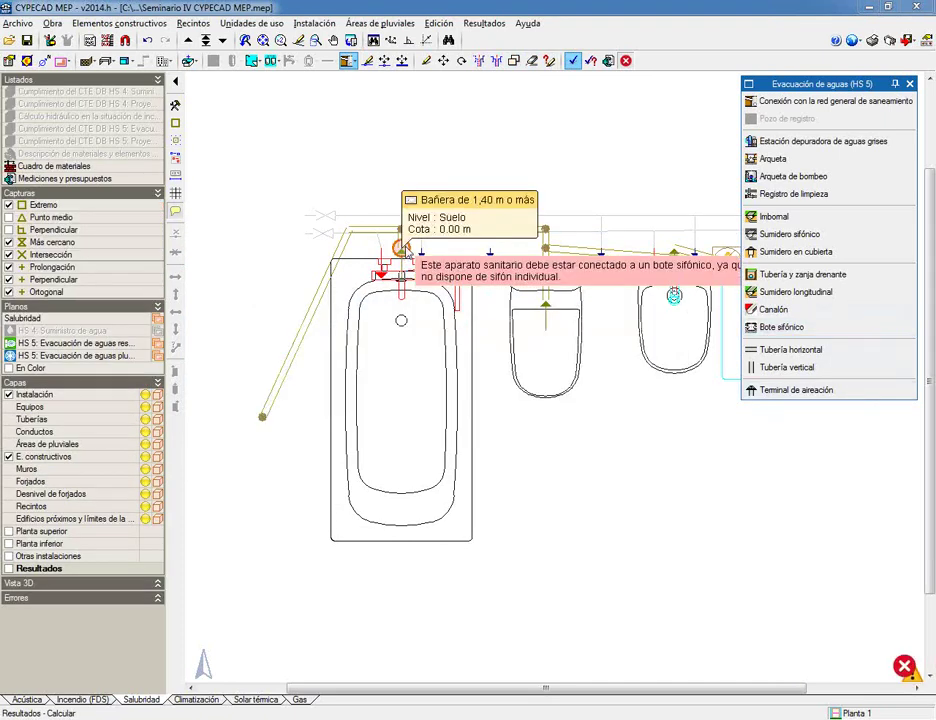
Delete the bathtub's branch pipe to the collector, keeping Equipamiento excluded from the selection.
left_click(532, 60)
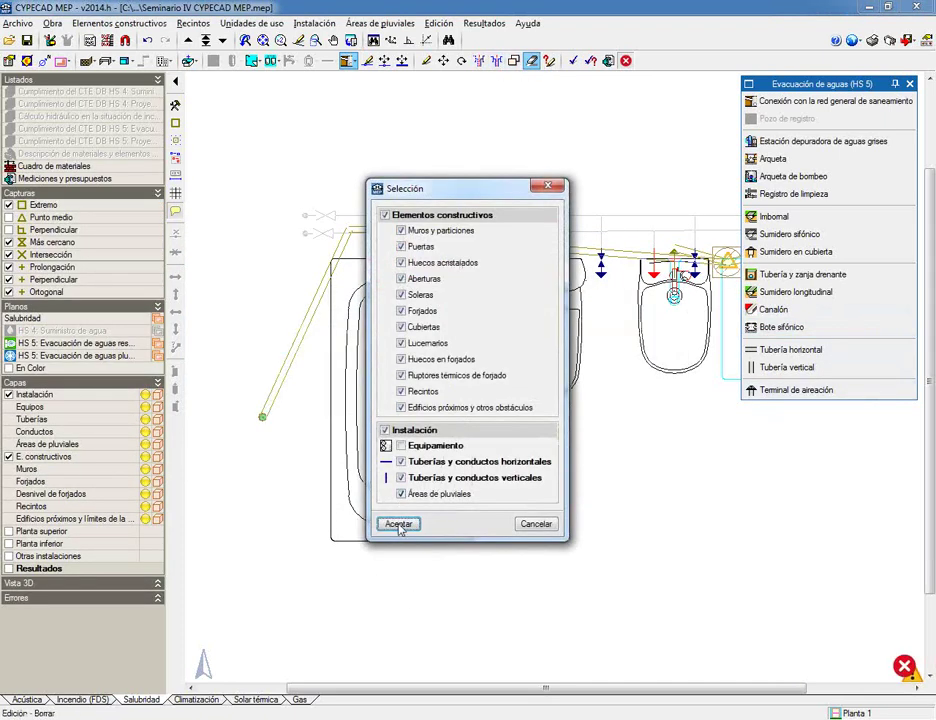
left_click(399, 523)
scroll(440, 282, "up", 2)
scroll(403, 233, "down", 3)
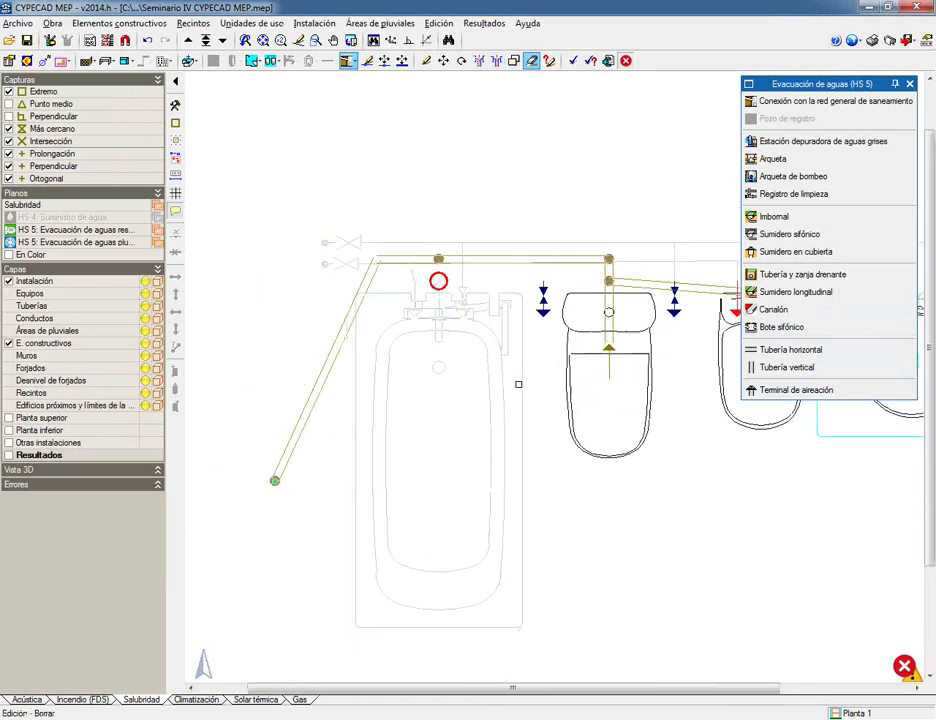
middle_click_drag(330, 403, 215, 400)
scroll(500, 334, "up", 1)
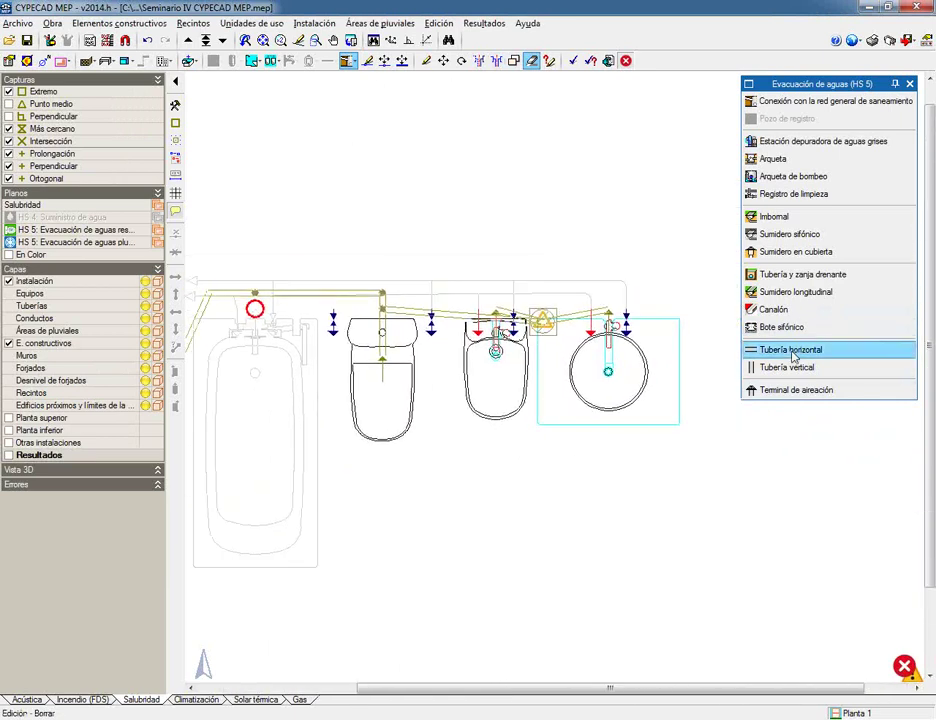
Run a Tubería horizontal from the bathtub outlet, bending between the bidet and washbasin, into the Bote sifónico, and recalculate.
left_click(790, 349)
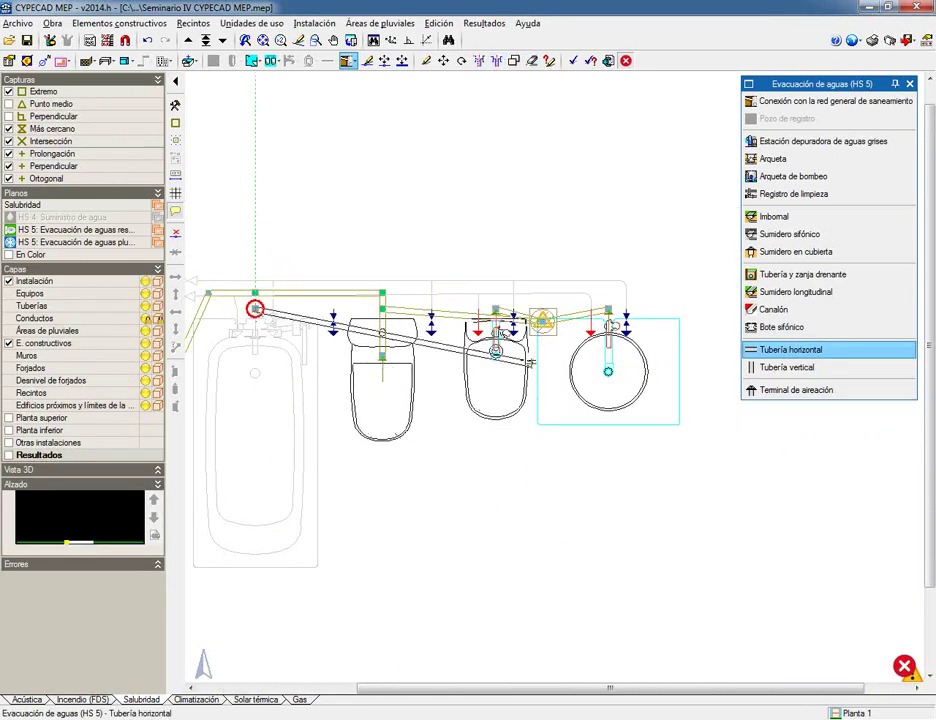
left_click(527, 399)
left_click(540, 321)
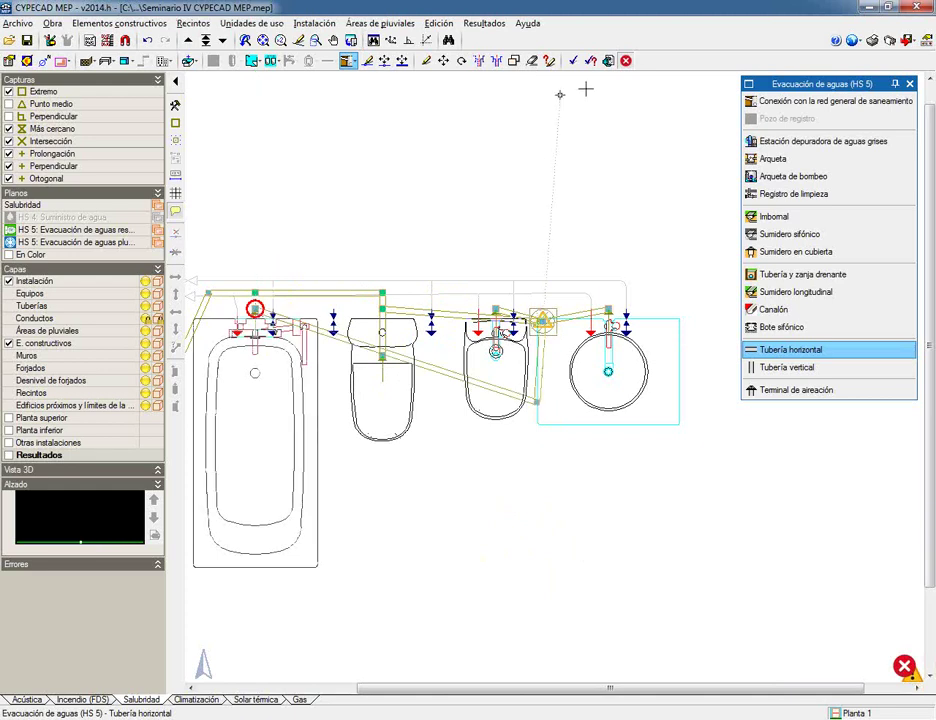
left_click(573, 61)
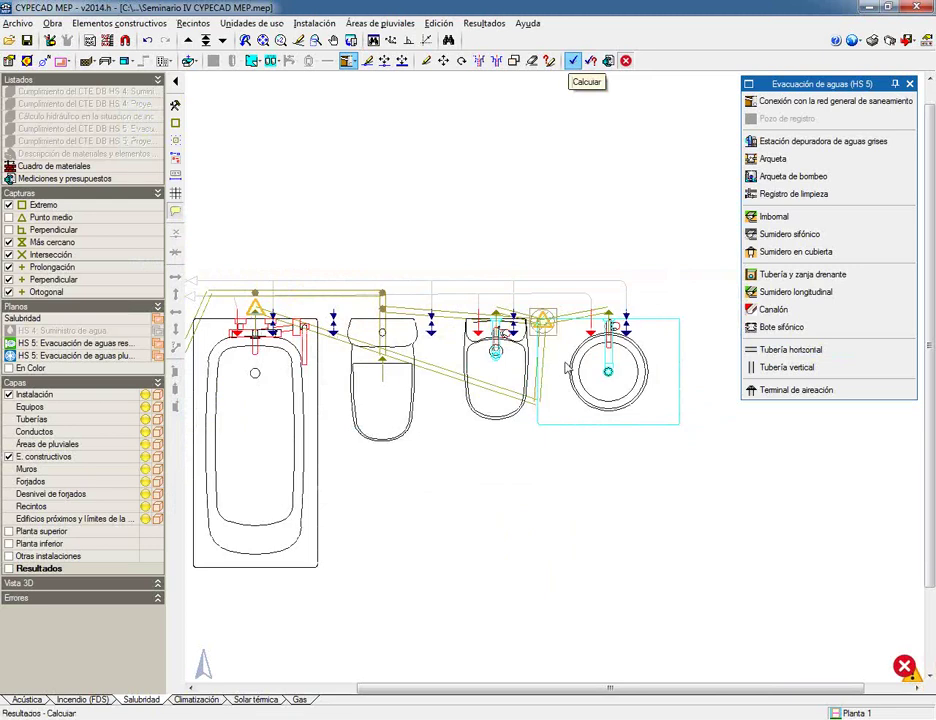
scroll(561, 362, "down", 2)
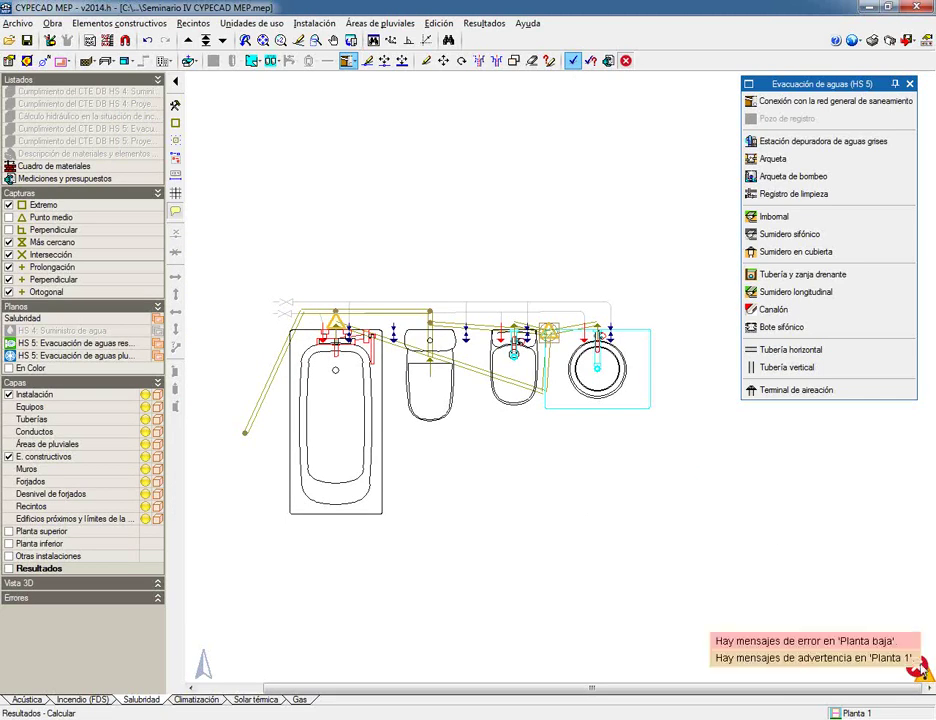
Place a Terminal de aireación on the downpipe at the Cubierta level and recalculate the installation.
left_click(205, 40)
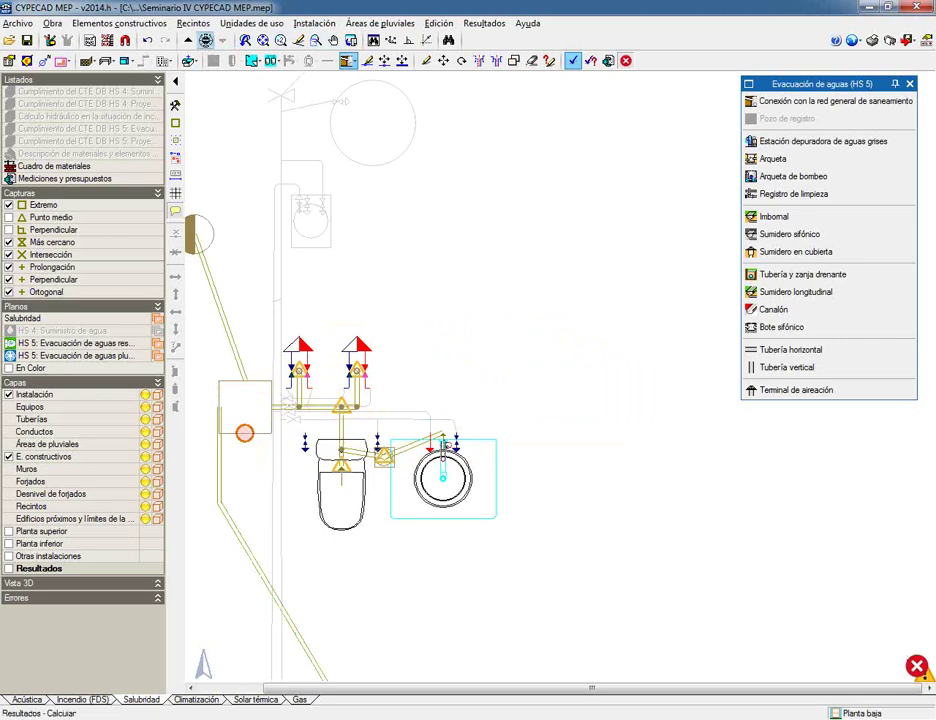
left_click(205, 40)
left_click(438, 398)
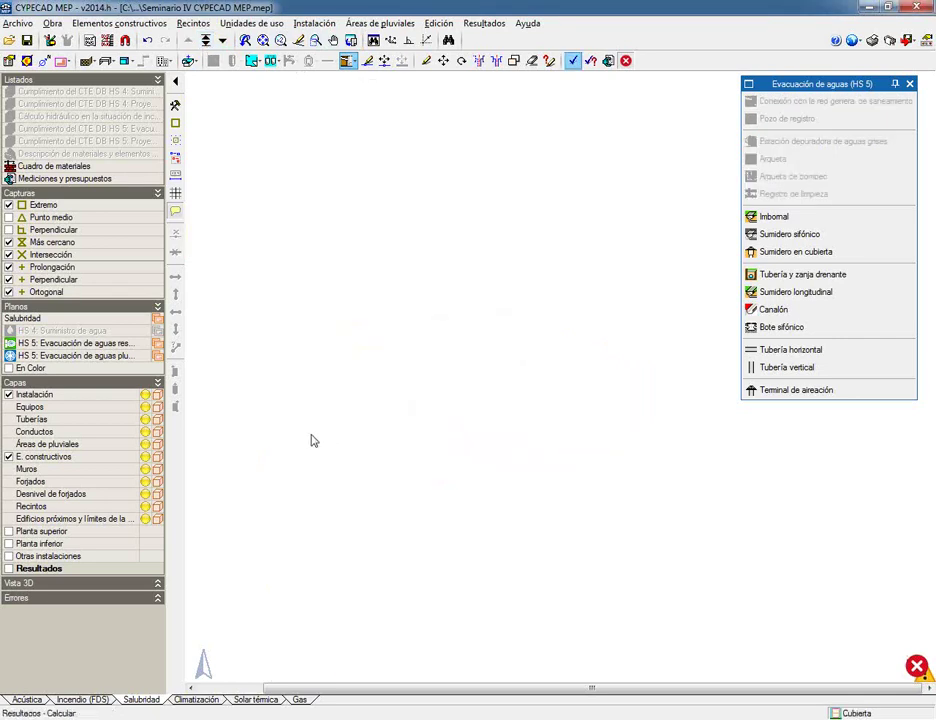
left_click(785, 391)
left_click(244, 432)
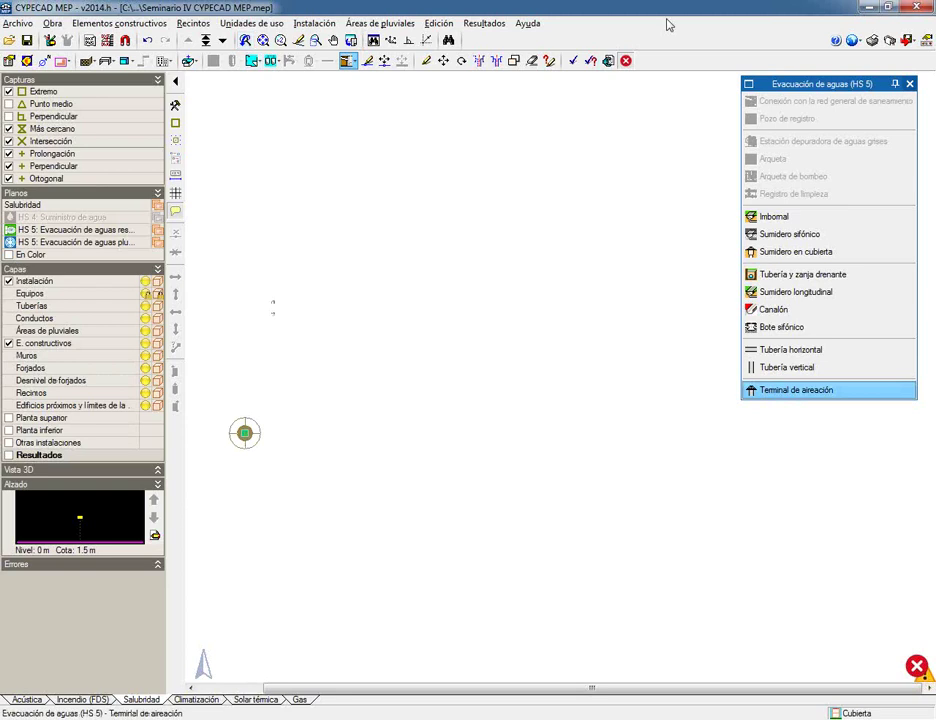
left_click(573, 60)
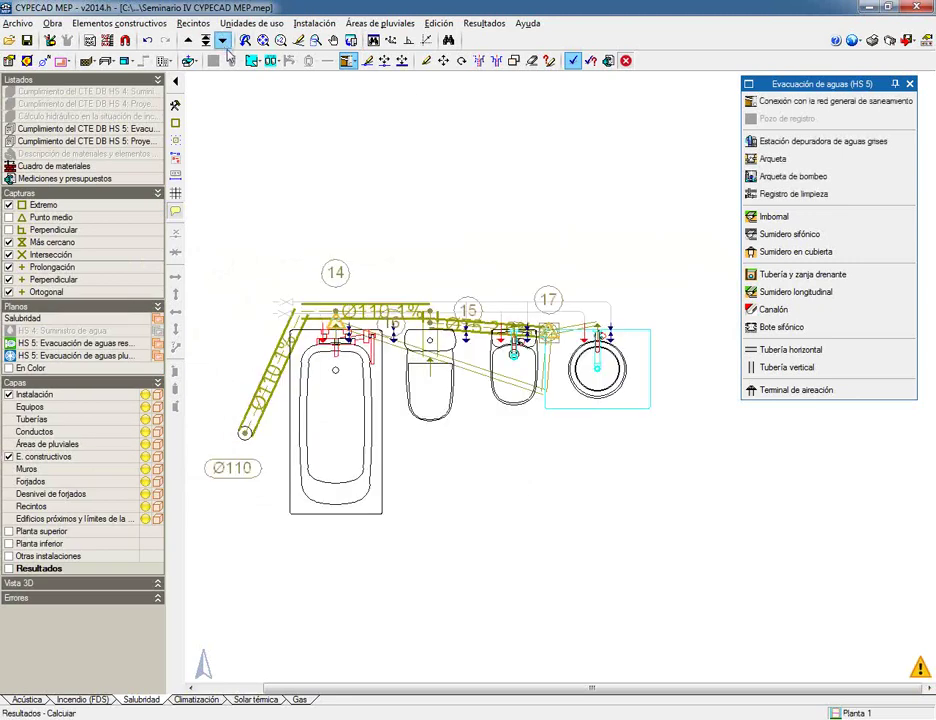
Examine the calculated diameters, slopes and flows of the collector and branch pipes on Planta 1.
scroll(210, 305, "up", 2)
mouse_move(400, 272)
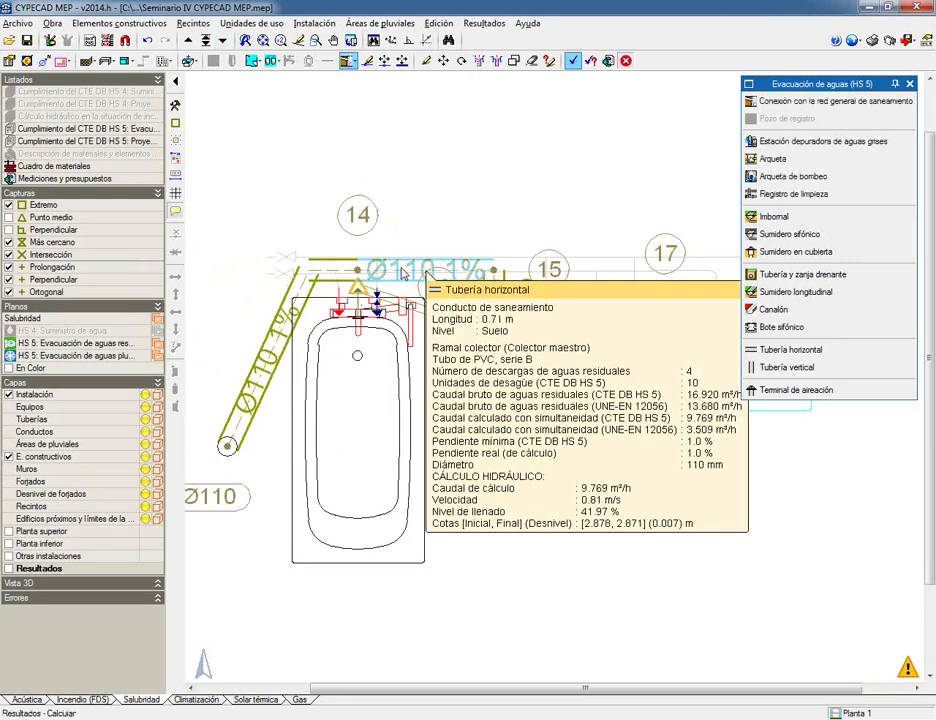
mouse_move(288, 285)
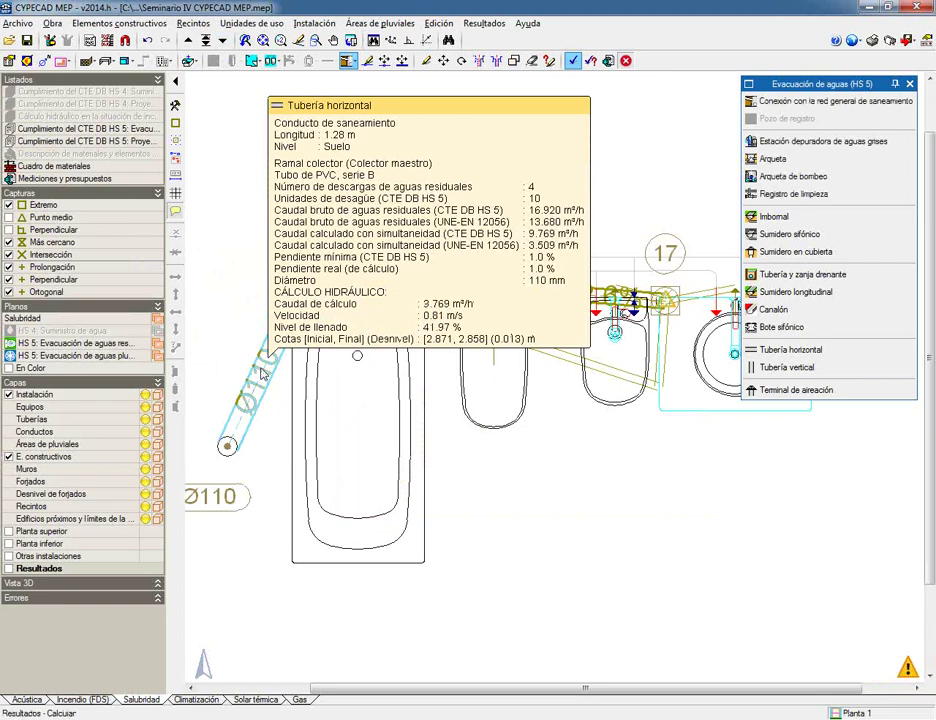
scroll(605, 330, "up", 3)
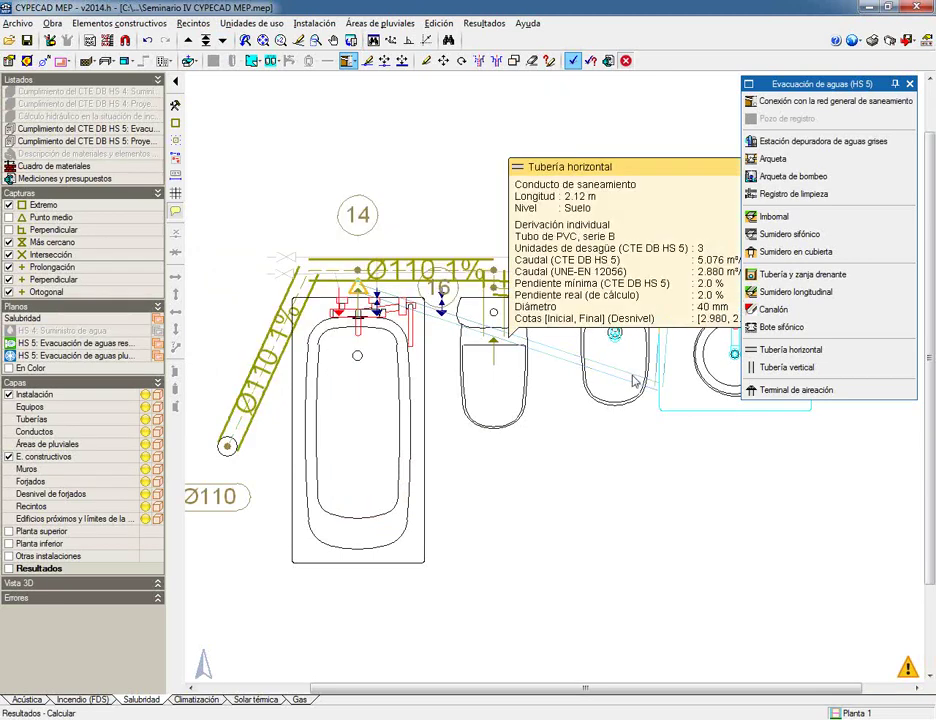
scroll(433, 578, "down", 2)
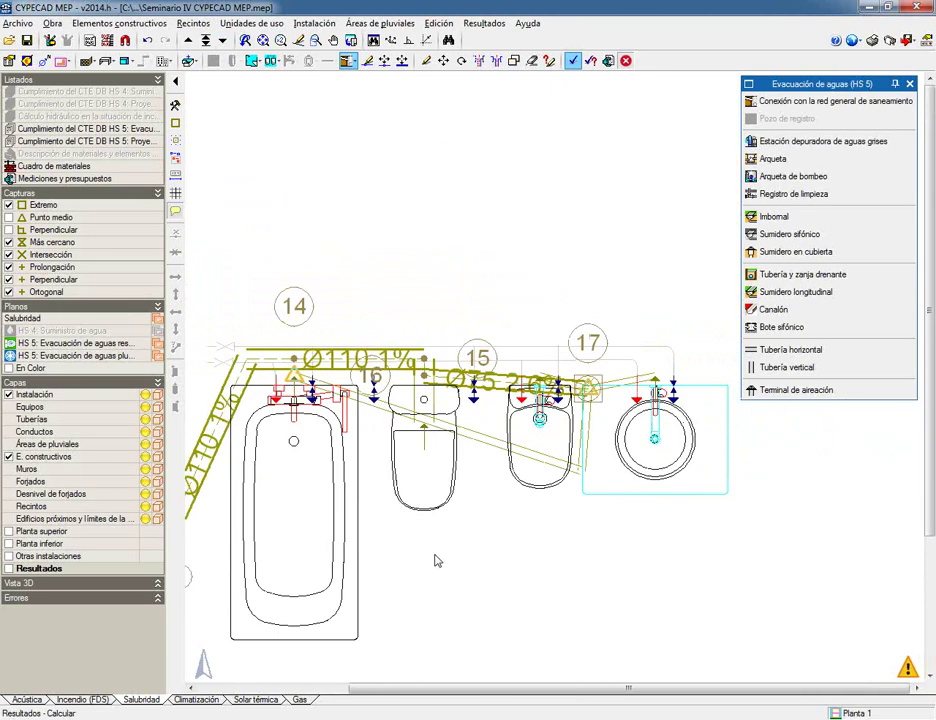
scroll(504, 532, "up", 1)
mouse_move(437, 347)
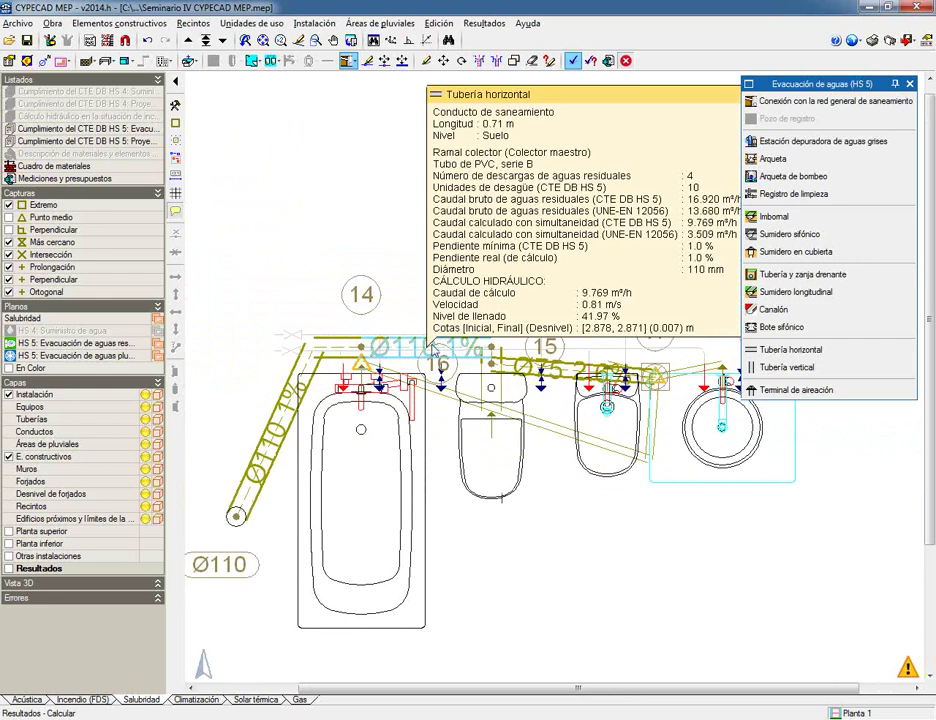
mouse_move(298, 398)
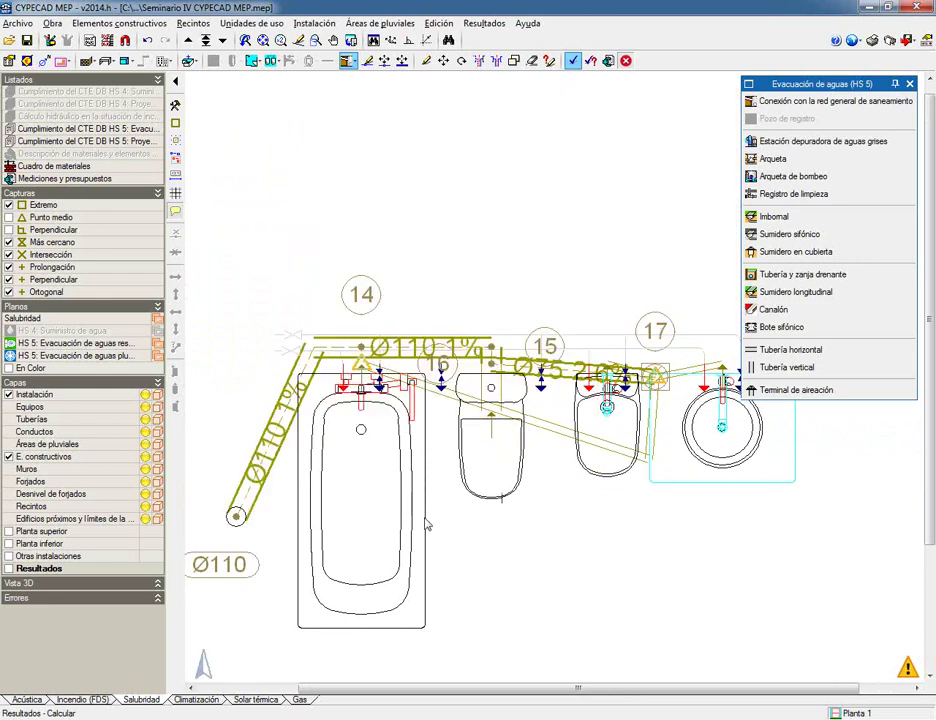
scroll(430, 520, "up", 2)
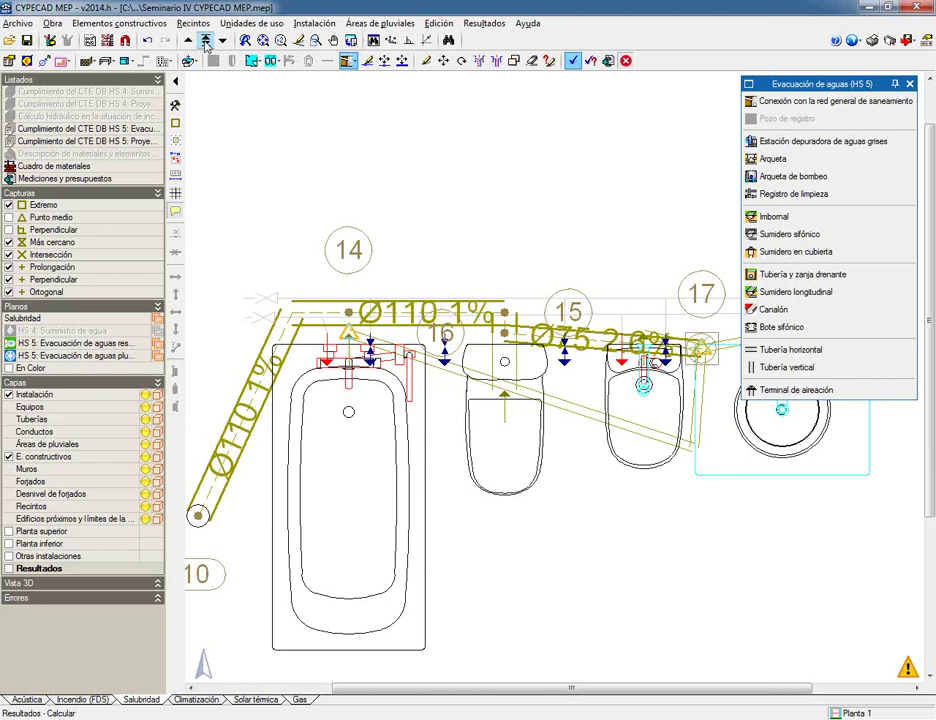
Examine the calculation results of the drainage pipes and equipment on Planta baja.
key("Page_Down")
scroll(540, 540, "down", 3)
middle_click_drag(536, 490, 576, 276)
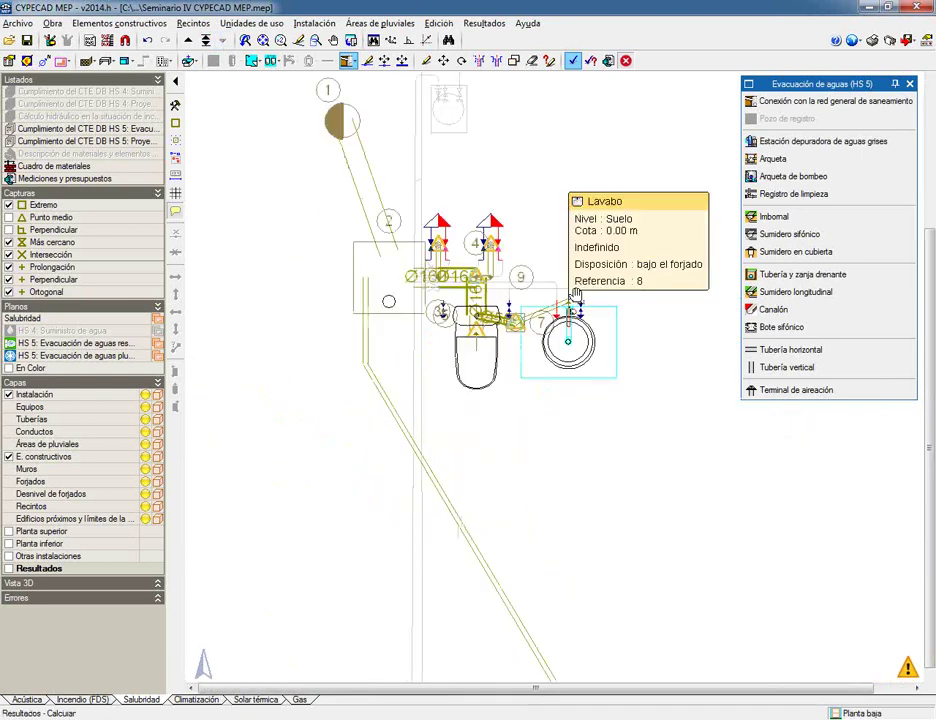
scroll(576, 282, "down", 2)
mouse_move(546, 519)
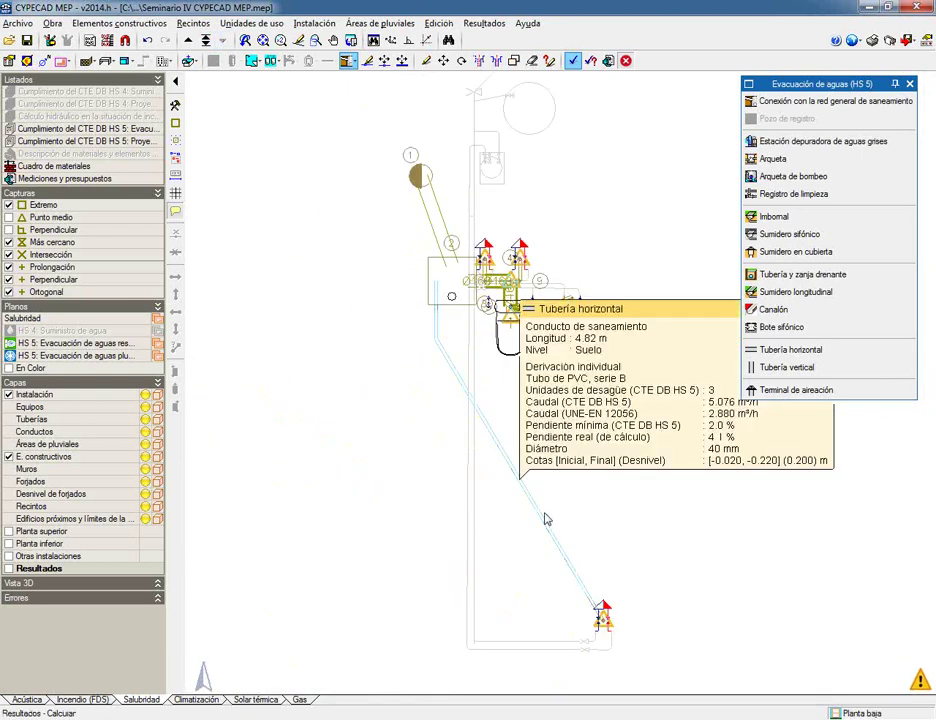
scroll(510, 232, "up", 3)
mouse_move(632, 373)
mouse_move(444, 257)
scroll(380, 350, "down", 2)
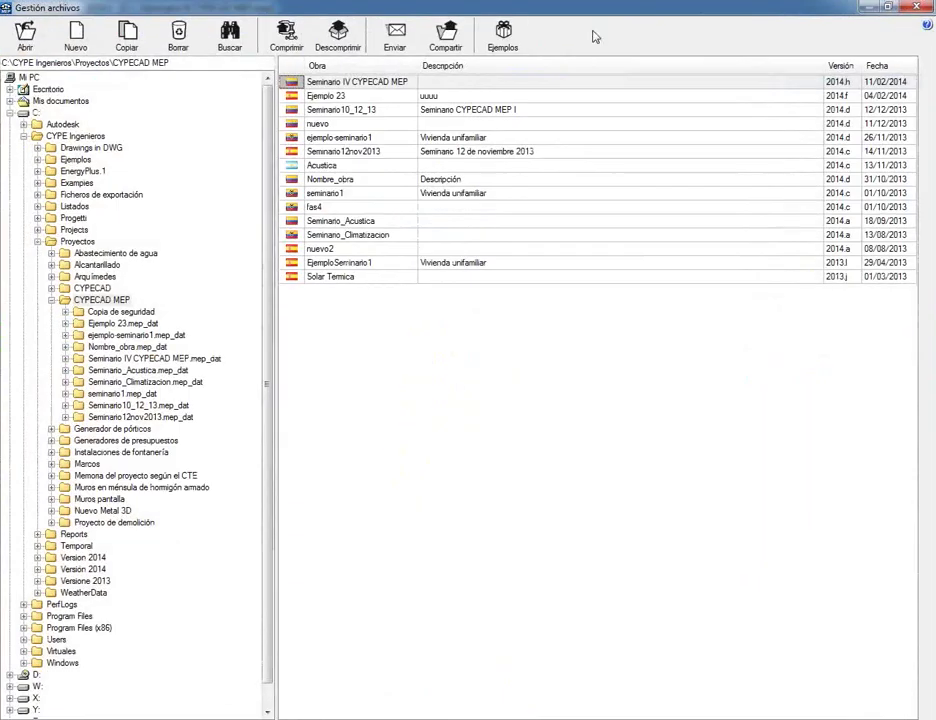
Restore all the original example projects and open the example "Plurifamiliar 8 viviendas".
left_click(502, 31)
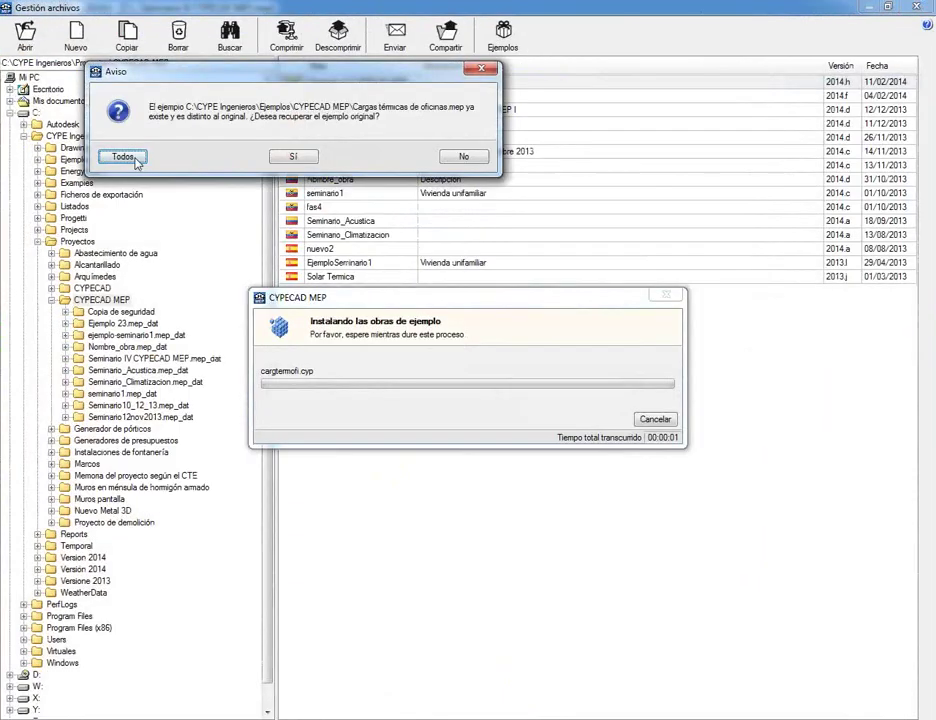
left_click(134, 160)
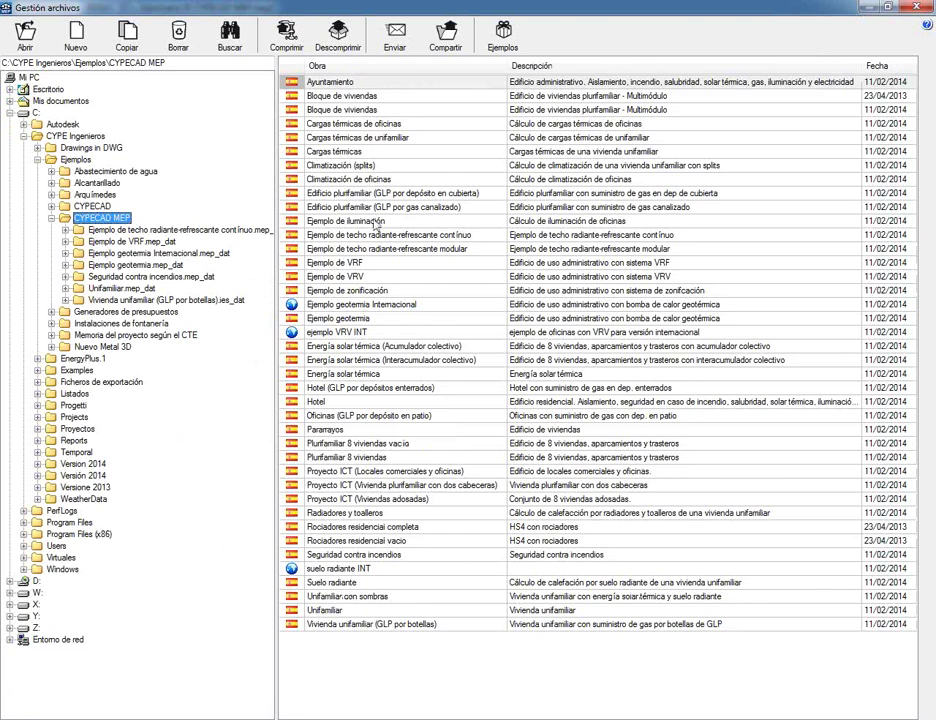
double_click(341, 457)
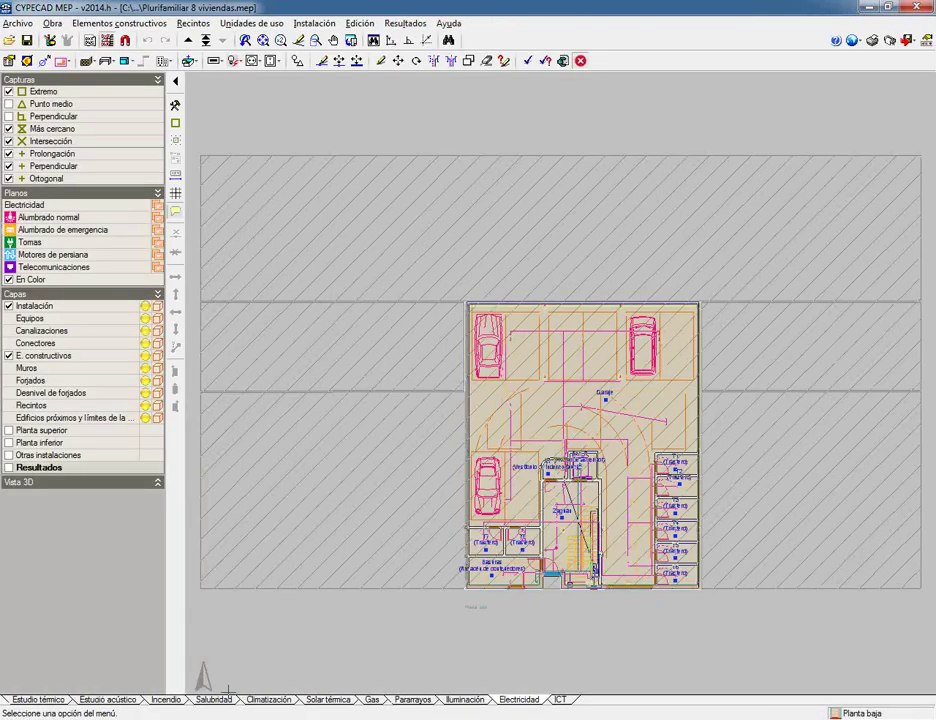
Switch the project to the Salubridad installation and calculate it.
left_click(214, 699)
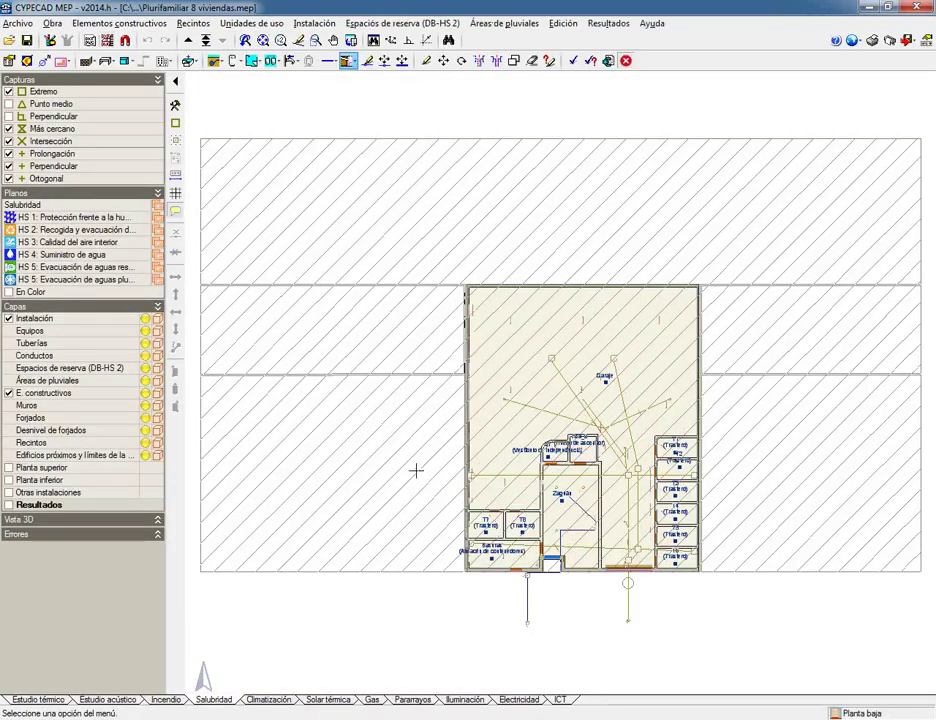
scroll(416, 470, "up", 2)
middle_click_drag(416, 470, 366, 286)
left_click(574, 61)
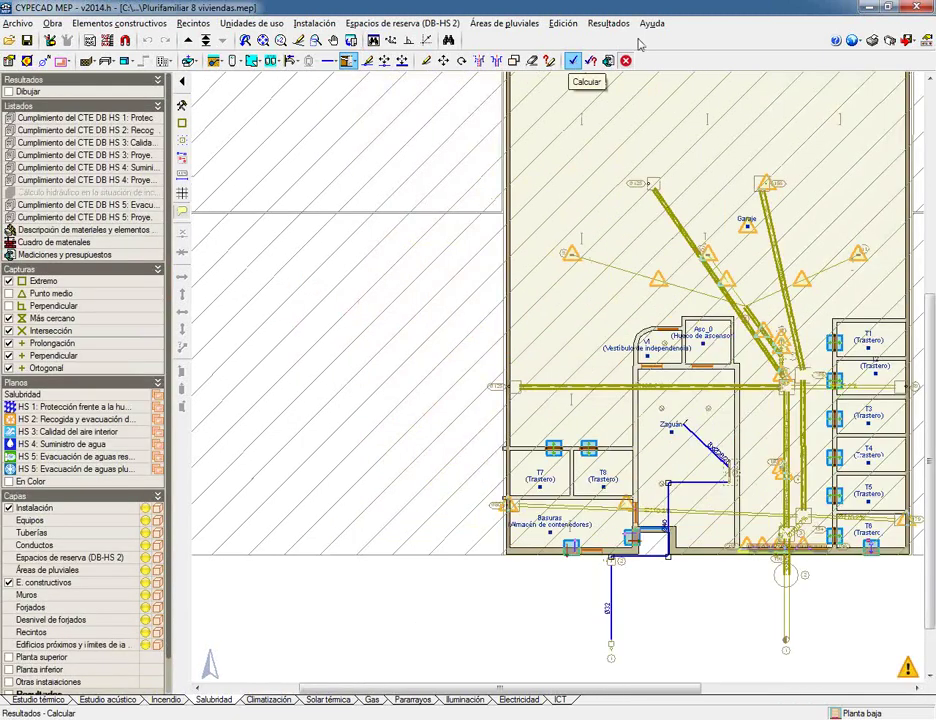
Paste a capture of the Ø160 main collector's results into Paint and outline its slope and diameter rows with a red rectangle.
scroll(688, 541, "up", 1)
middle_click_drag(845, 575, 688, 541)
scroll(688, 541, "up", 1)
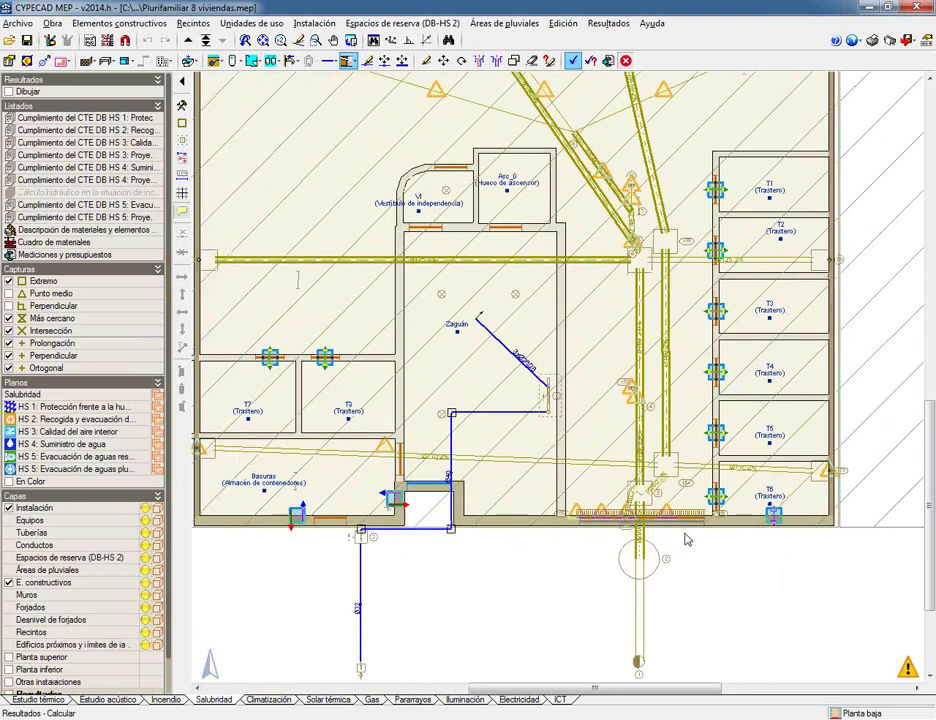
mouse_move(645, 368)
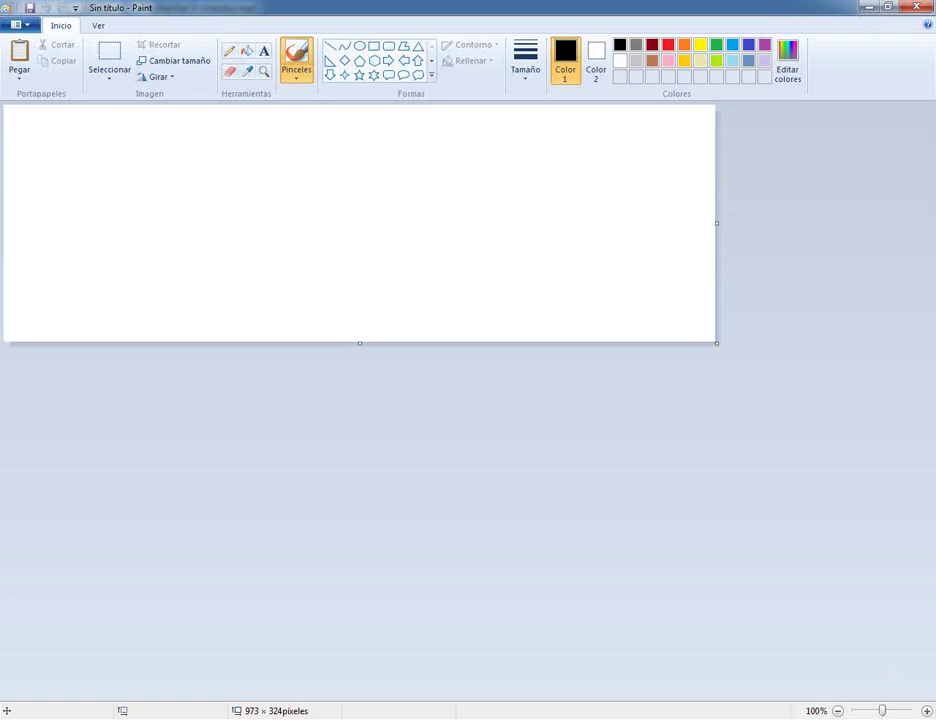
key("ctrl+v")
scroll(386, 662, "down", 3)
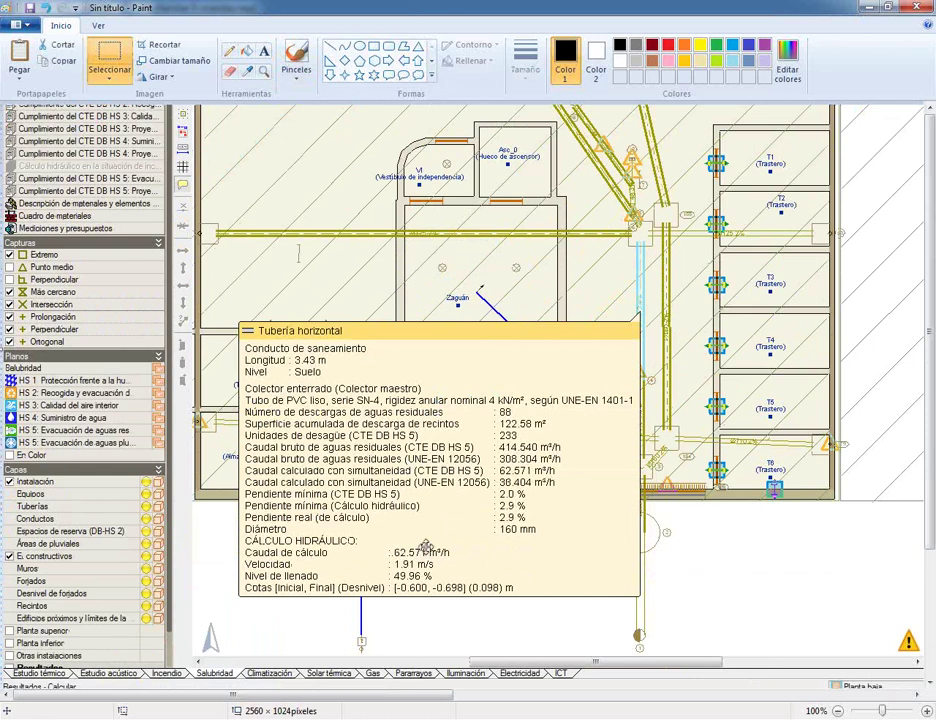
left_click(373, 45)
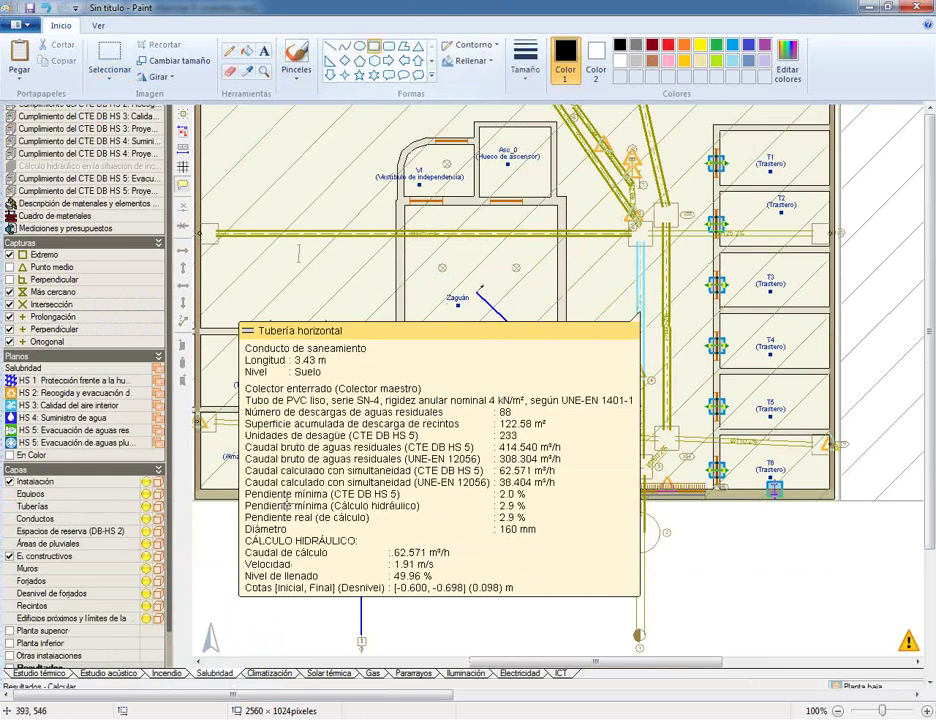
left_click_drag(240, 488, 548, 536)
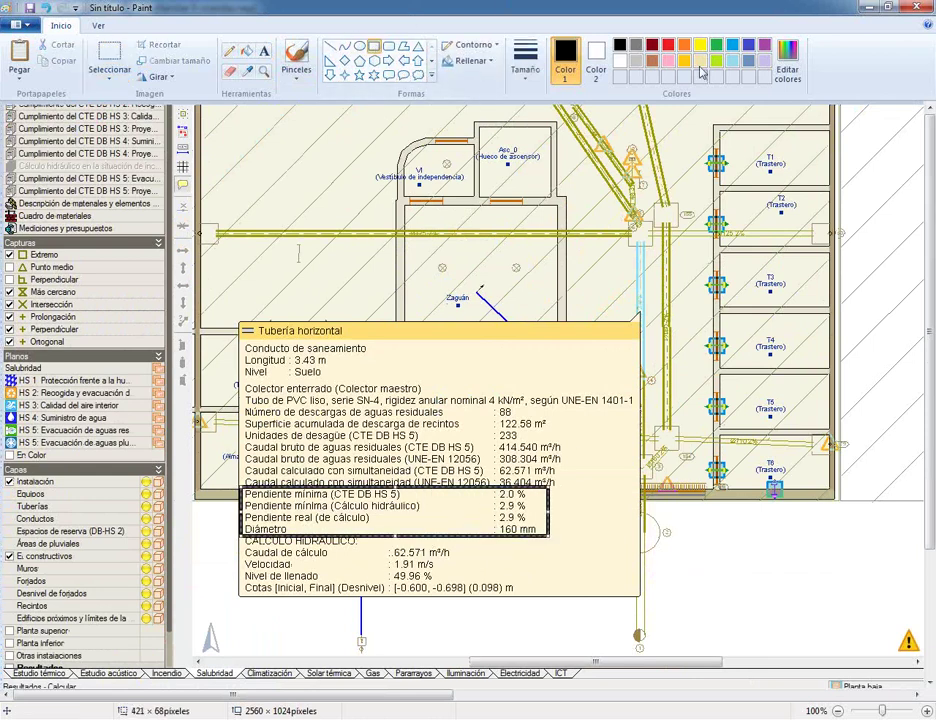
left_click(670, 46)
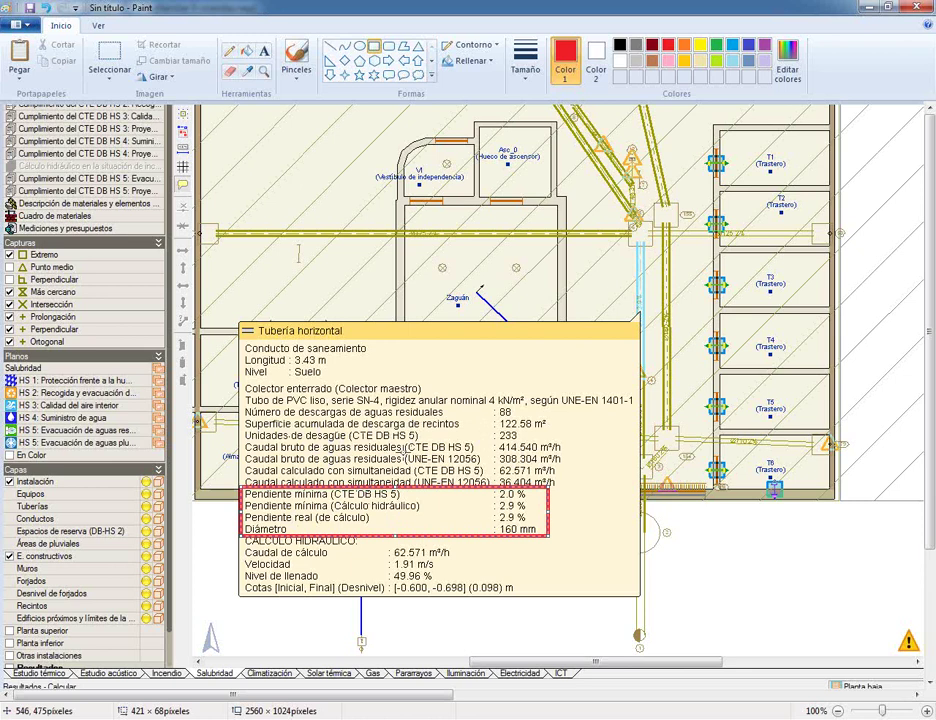
mouse_move(404, 451)
left_mouse_down()
mouse_move(503, 467)
mouse_move(483, 466)
left_mouse_up()
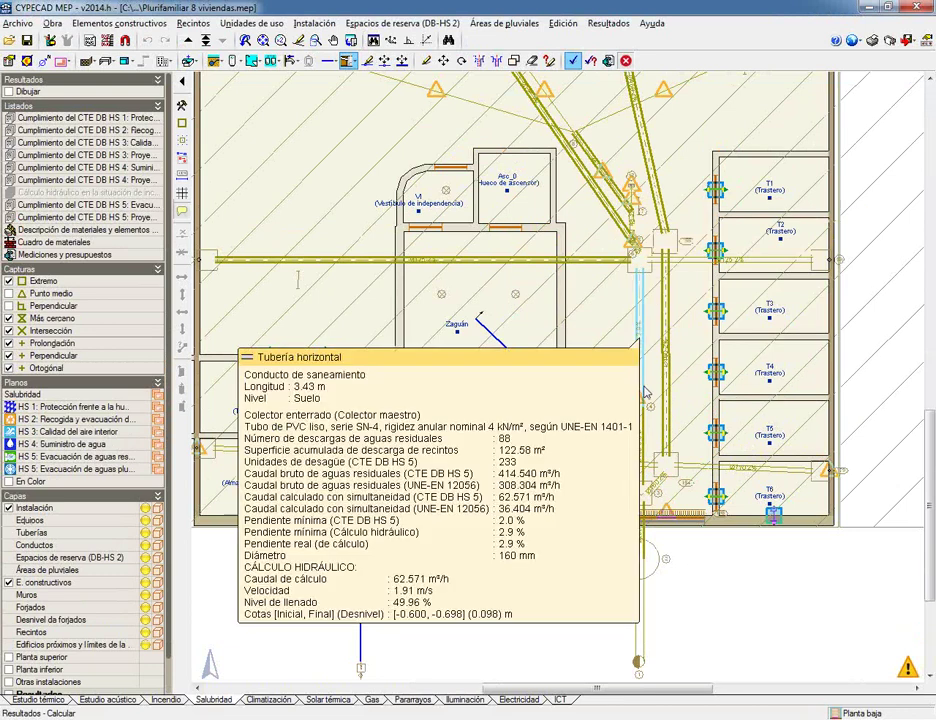
Back in CYPECAD MEP, examine the calculated slopes, diameters, flows and elevations of the Planta baja buried collectors and arquetas.
scroll(658, 497, "up", 5)
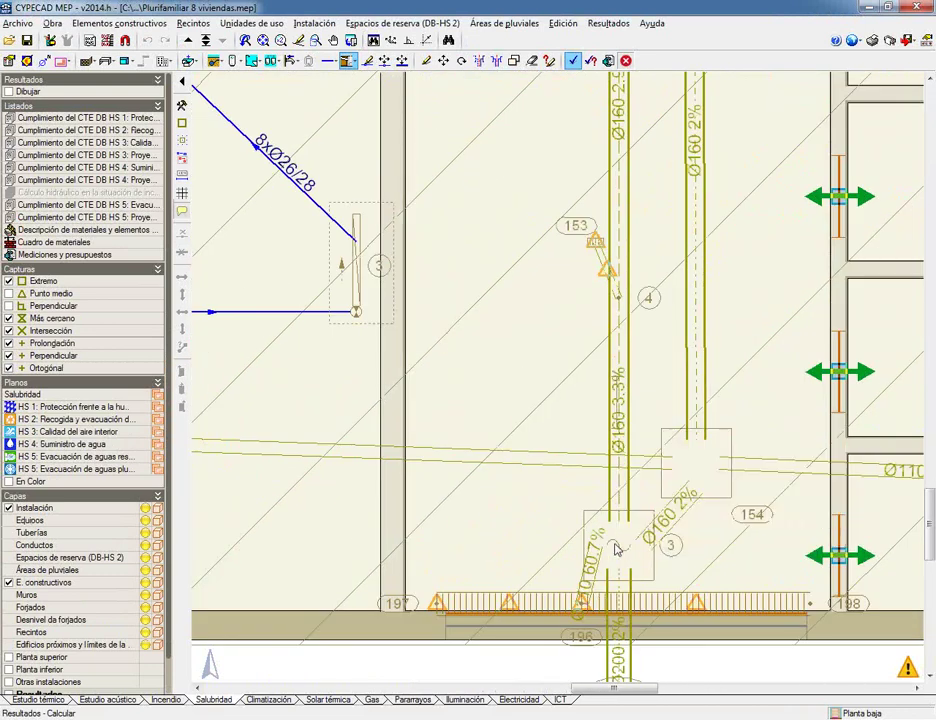
mouse_move(620, 541)
scroll(543, 277, "down", 3)
middle_click_drag(543, 277, 520, 590)
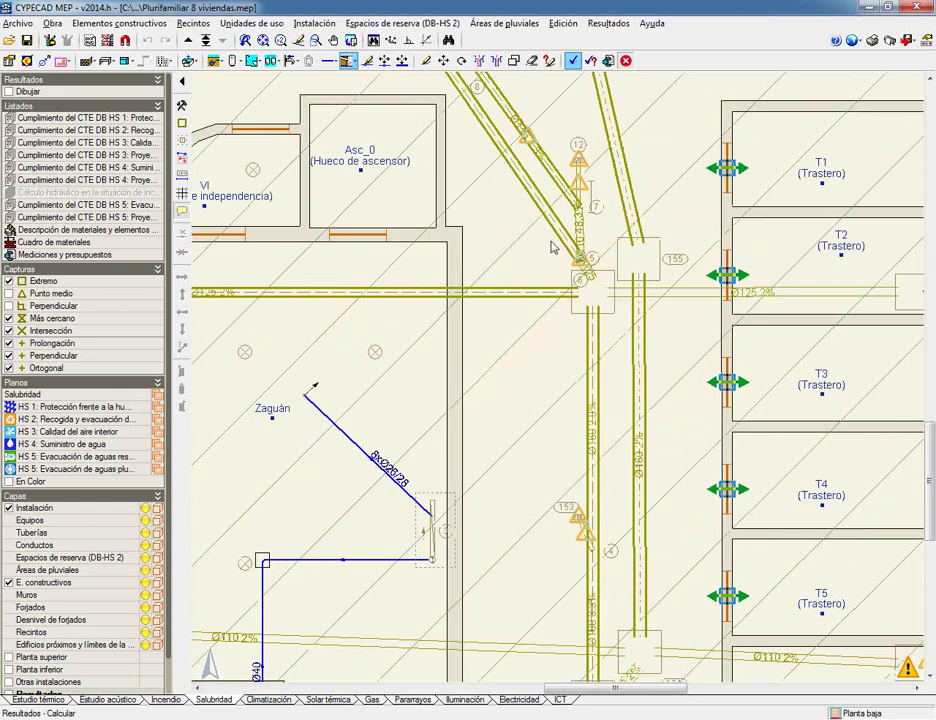
scroll(511, 345, "down", 2)
scroll(511, 345, "up", 3)
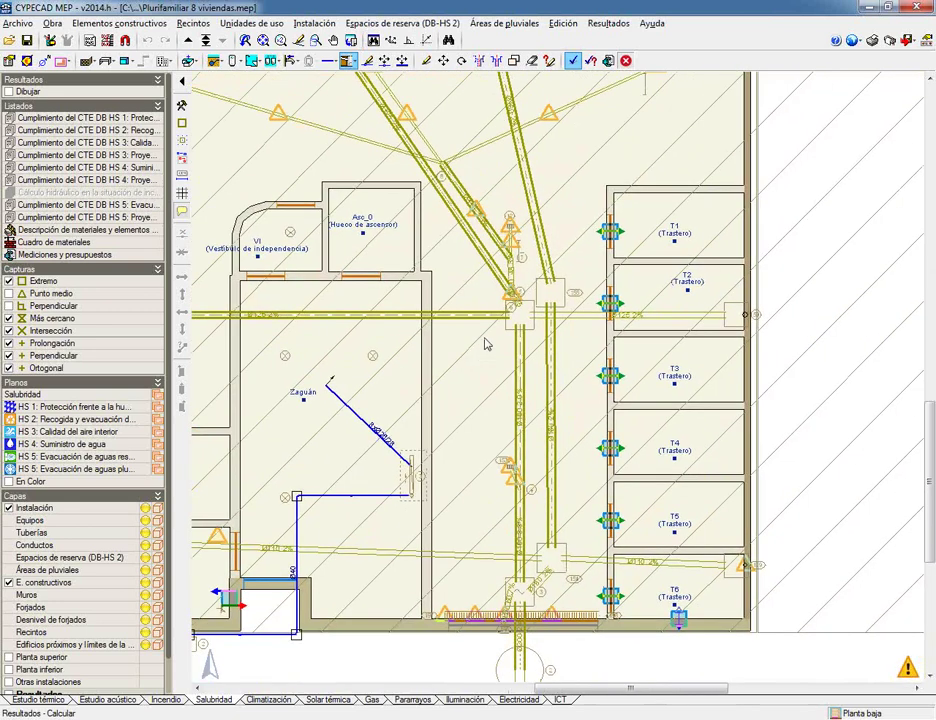
mouse_move(546, 316)
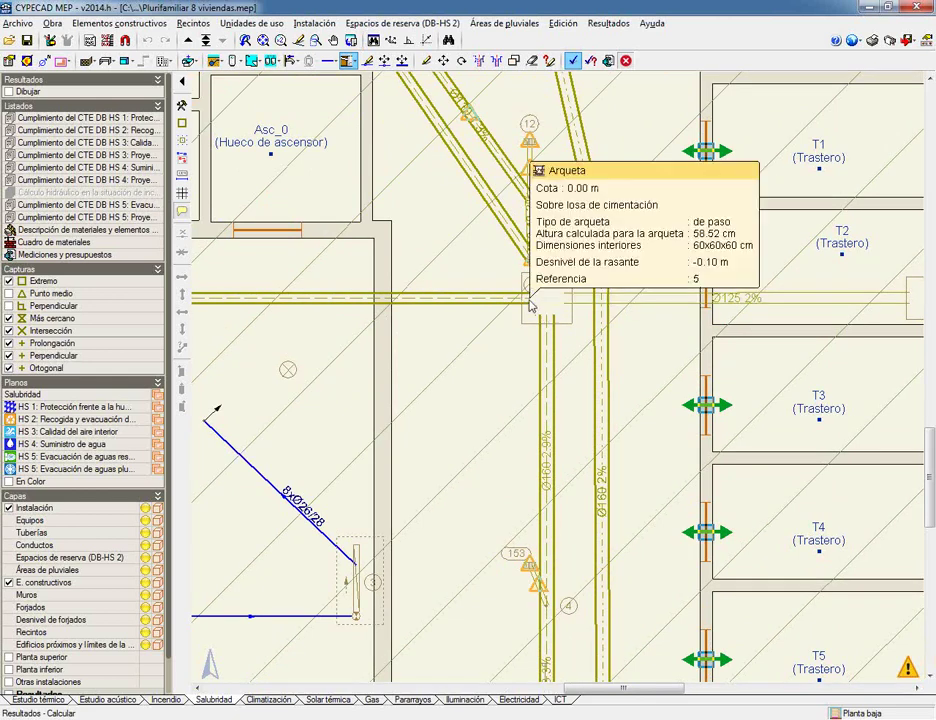
scroll(533, 283, "up", 3)
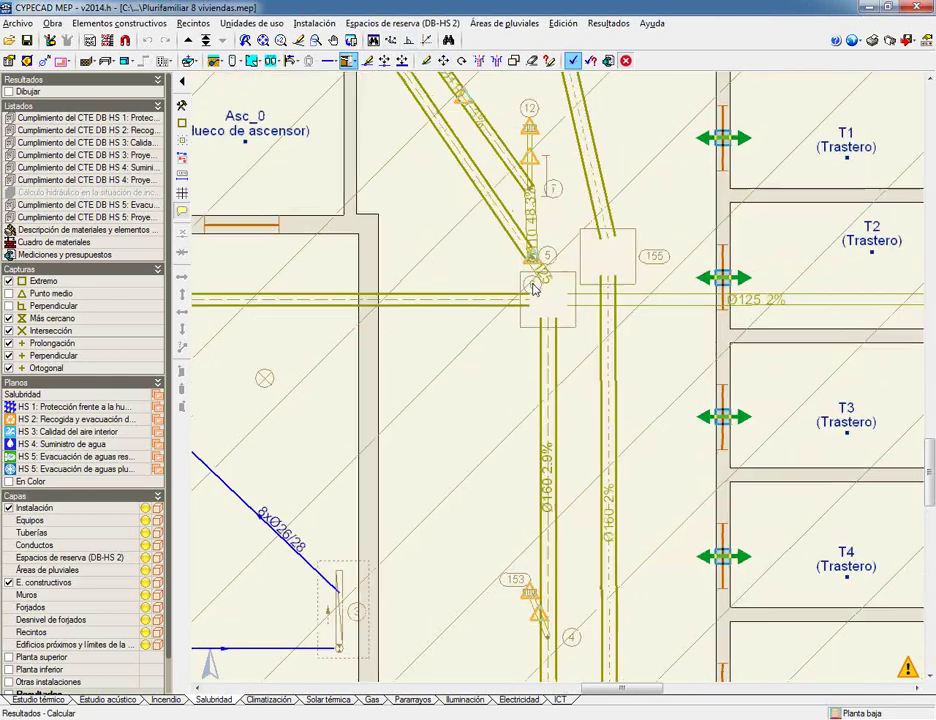
mouse_move(534, 186)
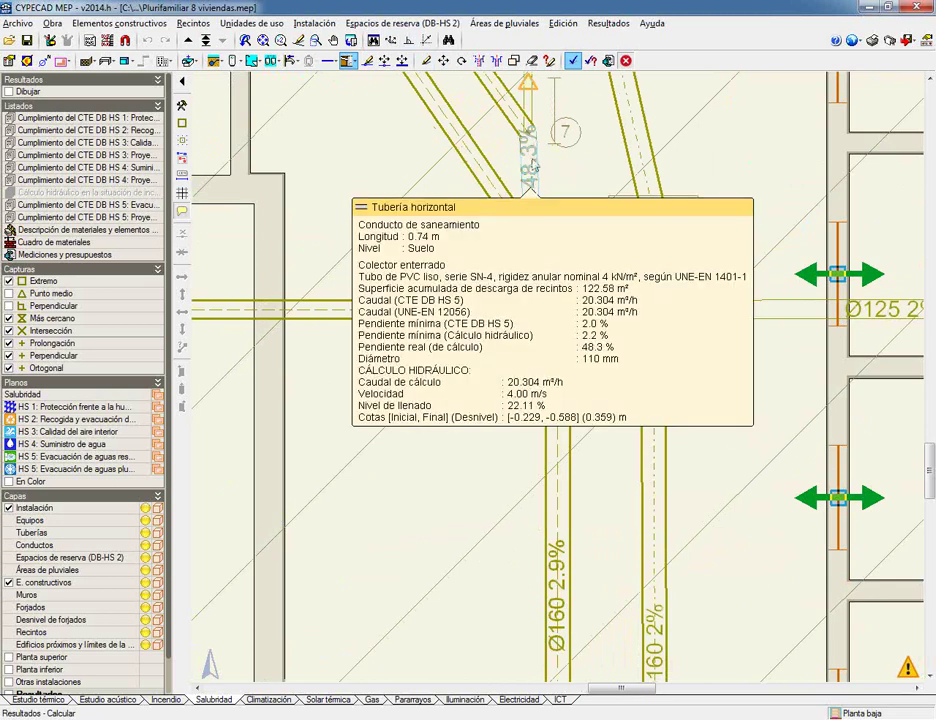
scroll(534, 160, "down", 3)
mouse_move(535, 232)
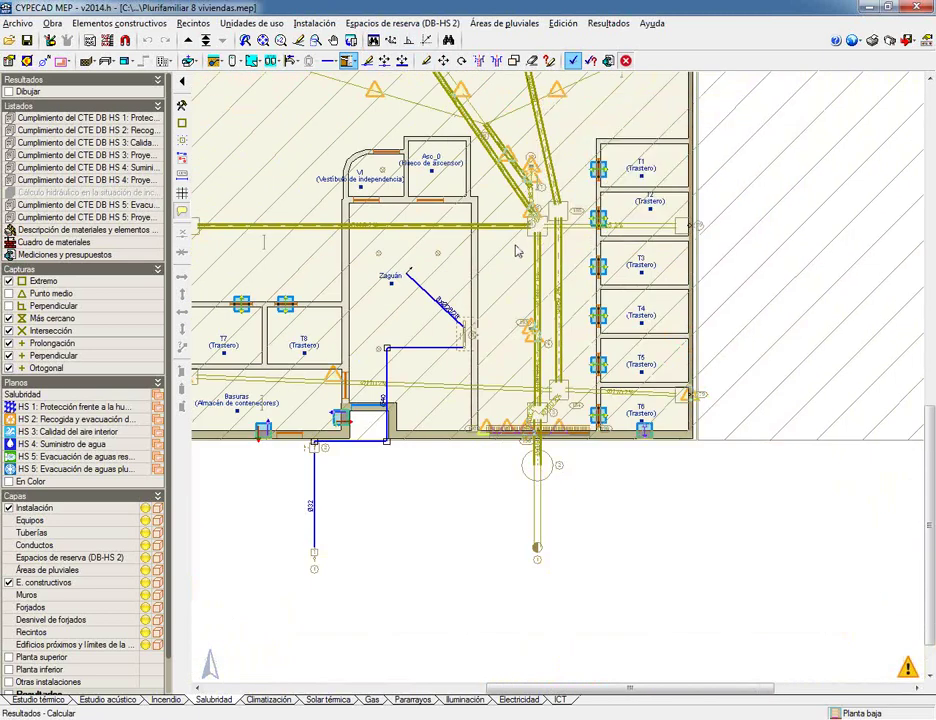
scroll(545, 170, "up", 3)
mouse_move(547, 163)
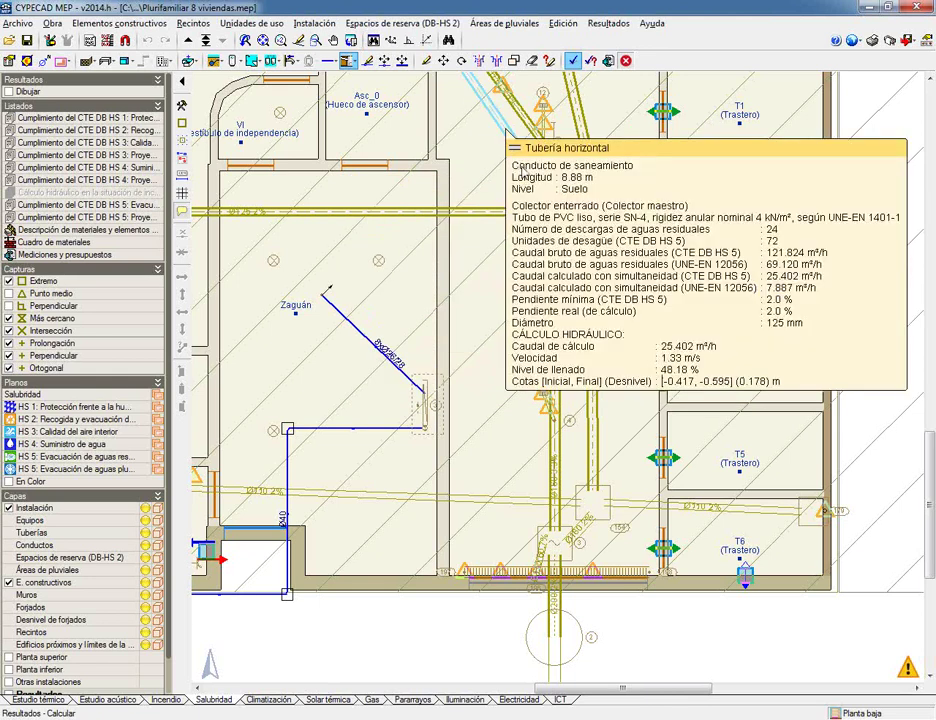
mouse_move(548, 450)
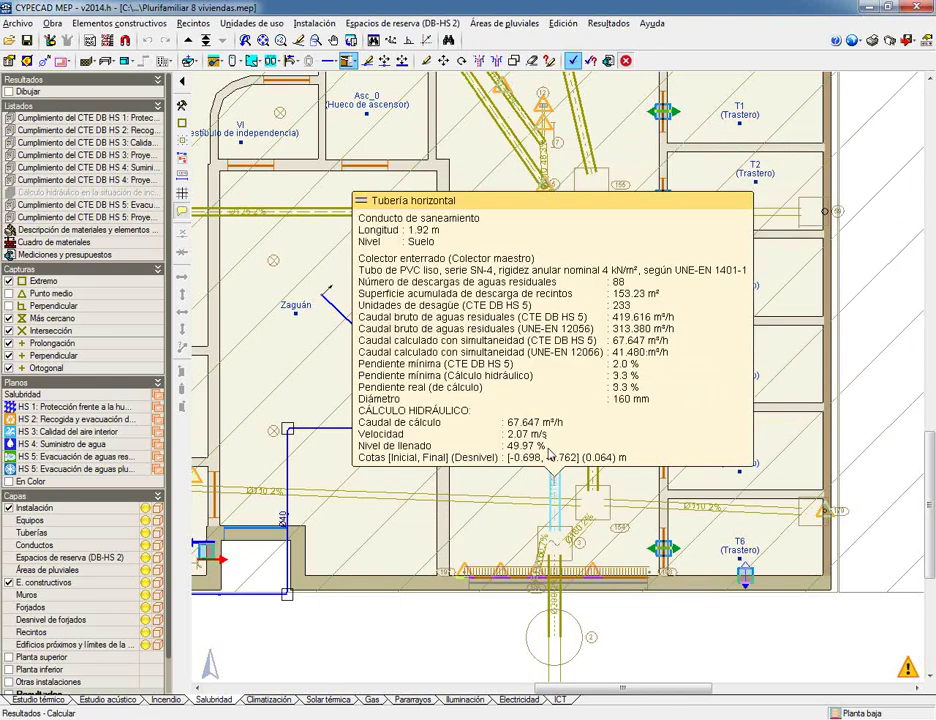
mouse_move(549, 363)
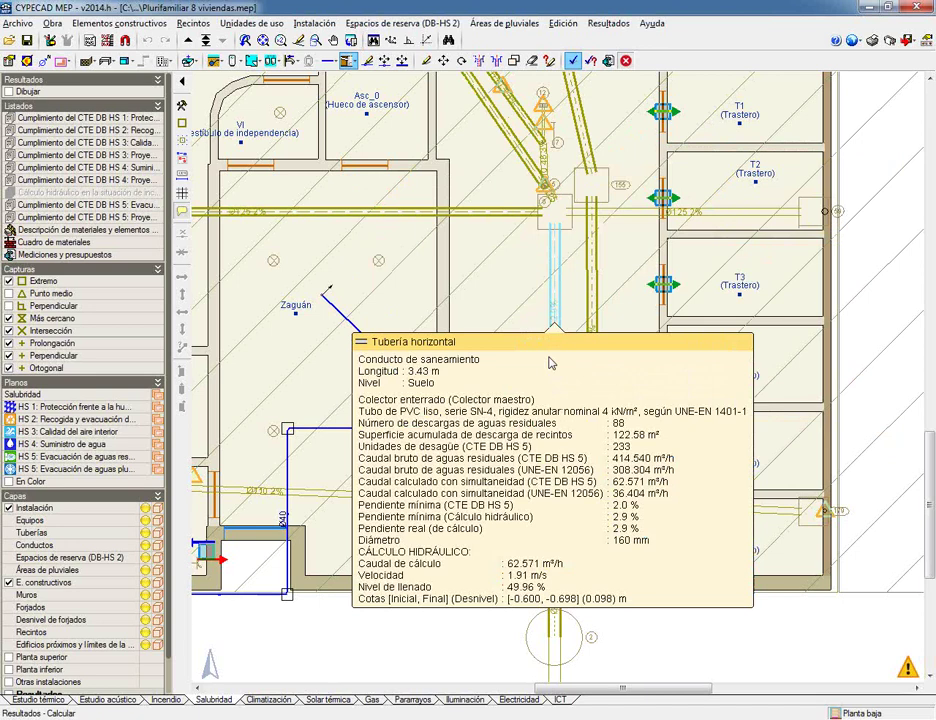
scroll(662, 517, "up", 4)
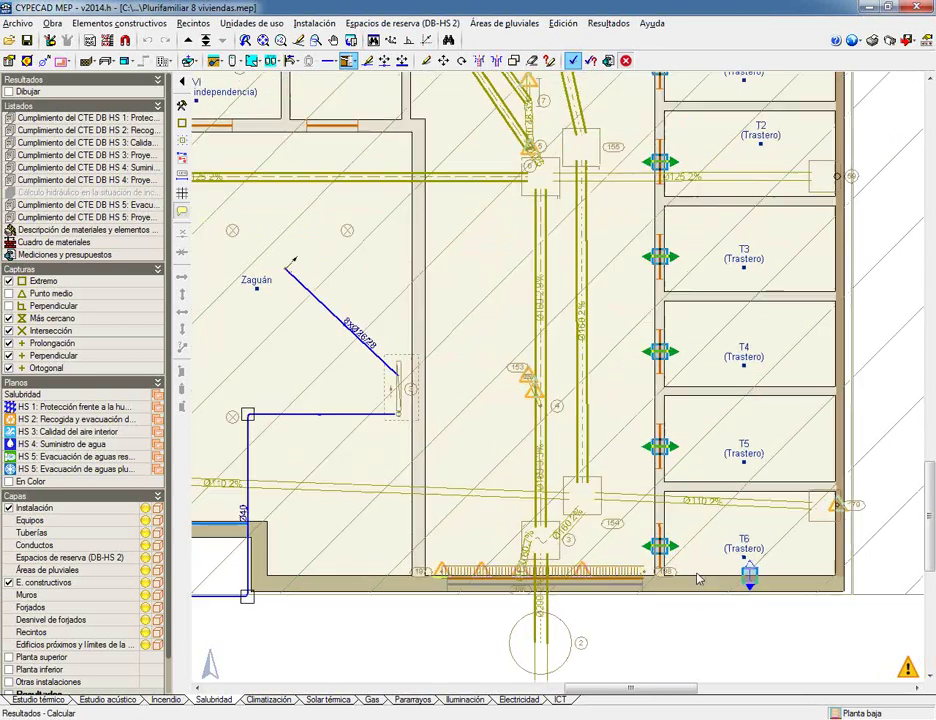
mouse_move(496, 247)
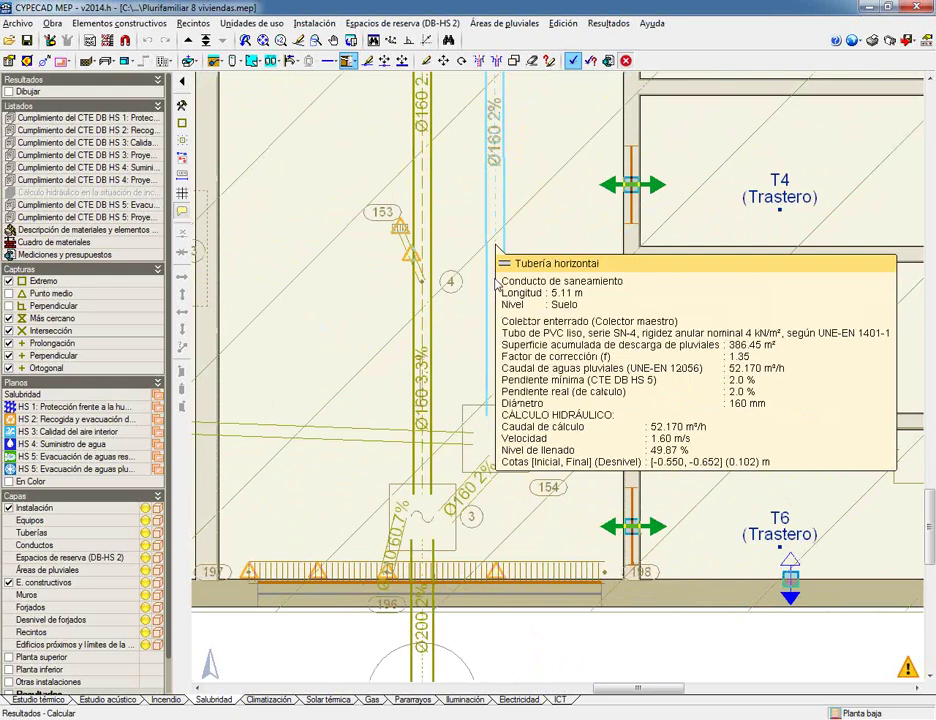
mouse_move(716, 457)
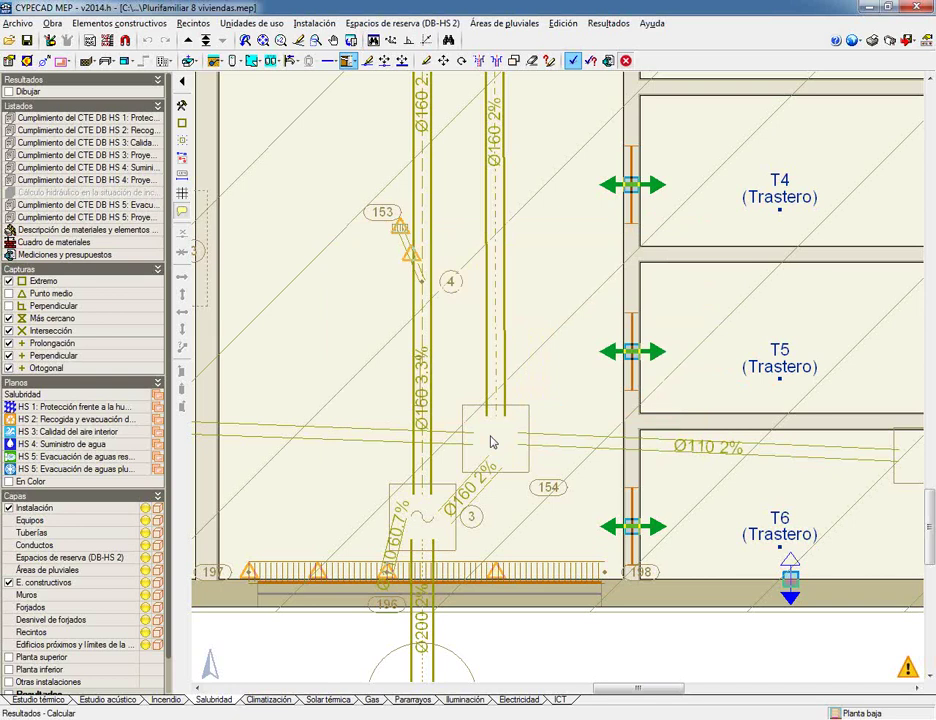
Go up to Planta 1 and examine the calculation results of the branch collector and individual drains in bathroom B4.
left_click(187, 40)
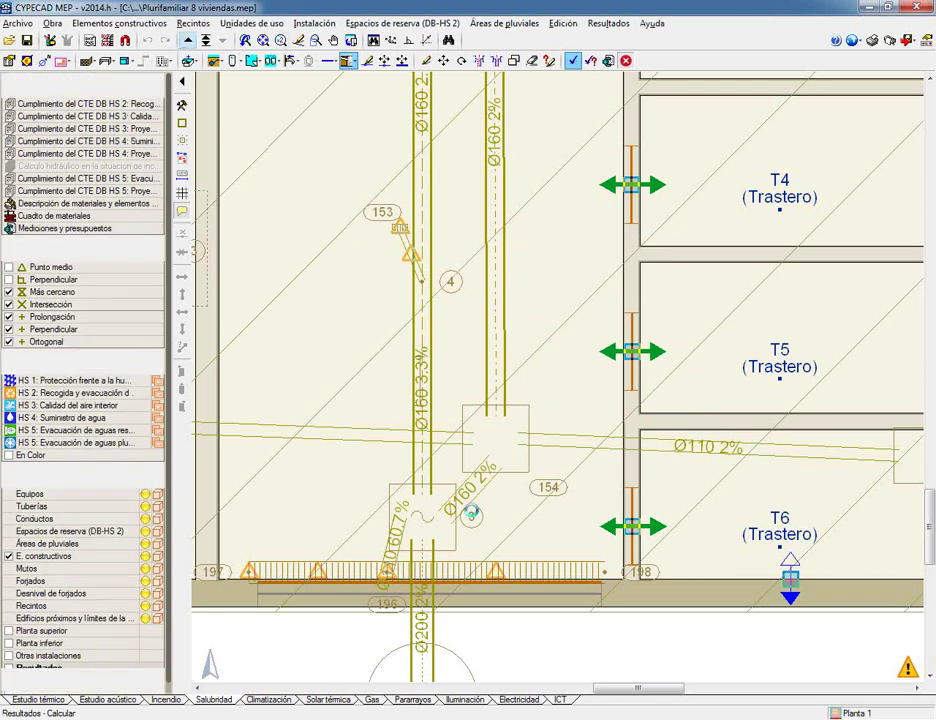
scroll(426, 292, "down", 2)
scroll(543, 282, "up", 3)
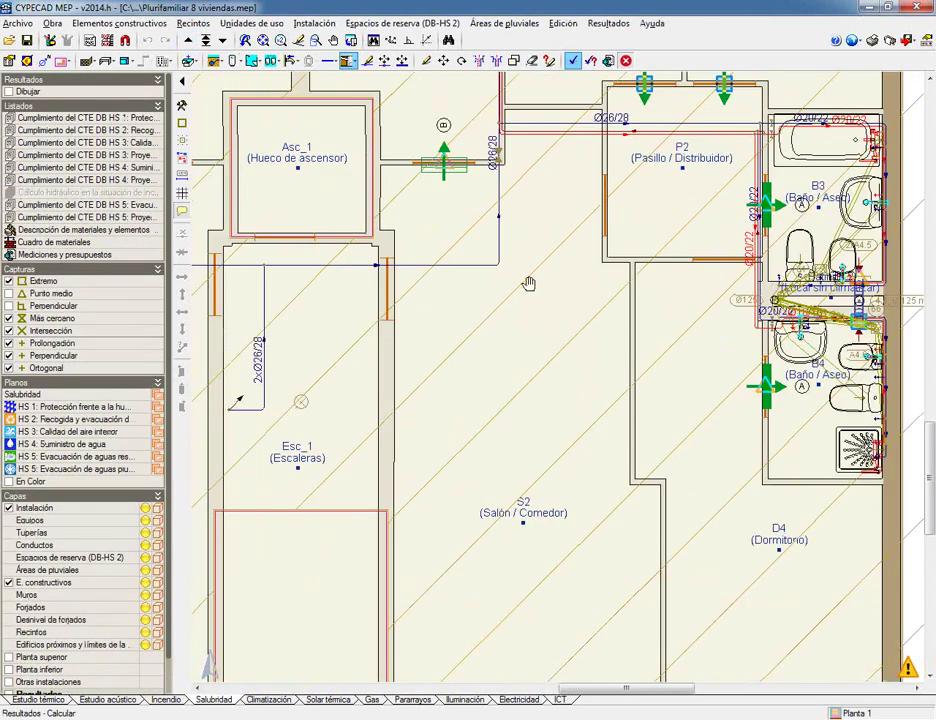
scroll(470, 344, "up", 1)
scroll(470, 344, "down", 2)
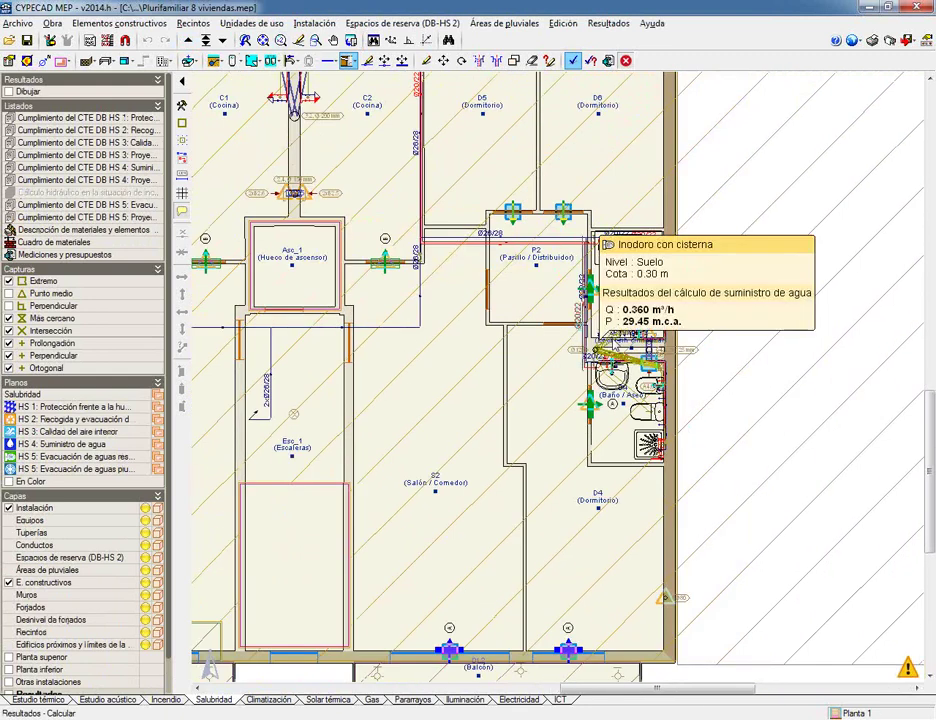
scroll(630, 385, "up", 3)
scroll(645, 368, "up", 2)
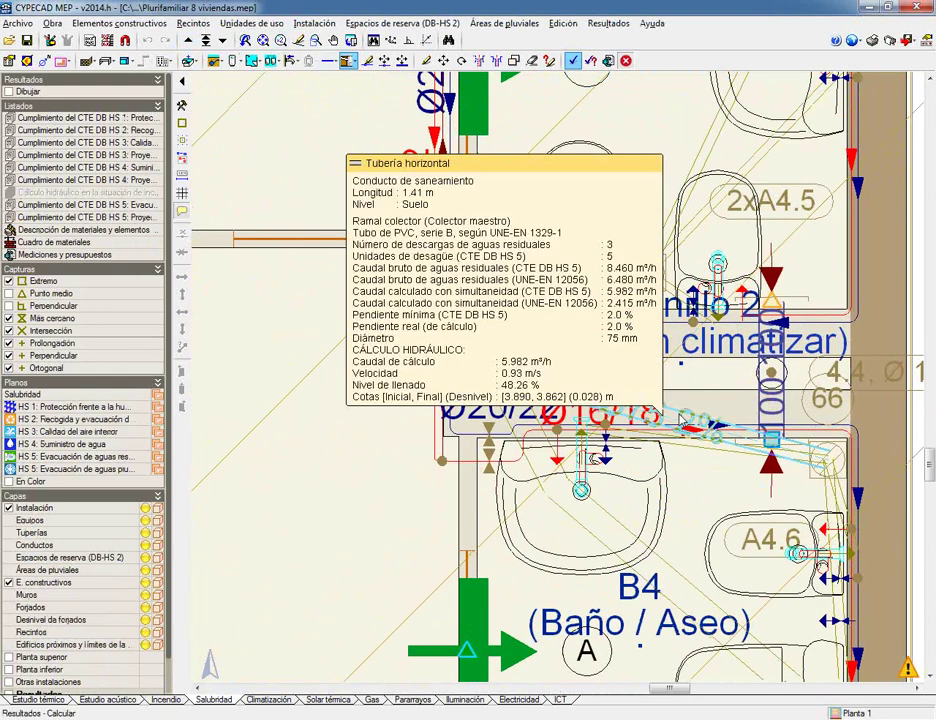
mouse_move(527, 418)
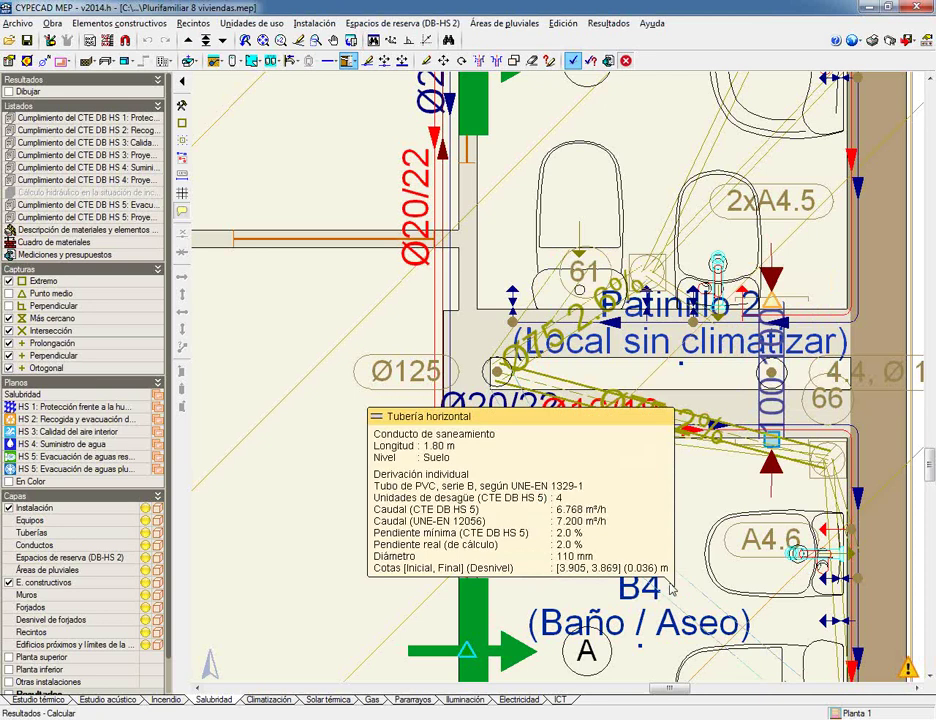
mouse_move(835, 538)
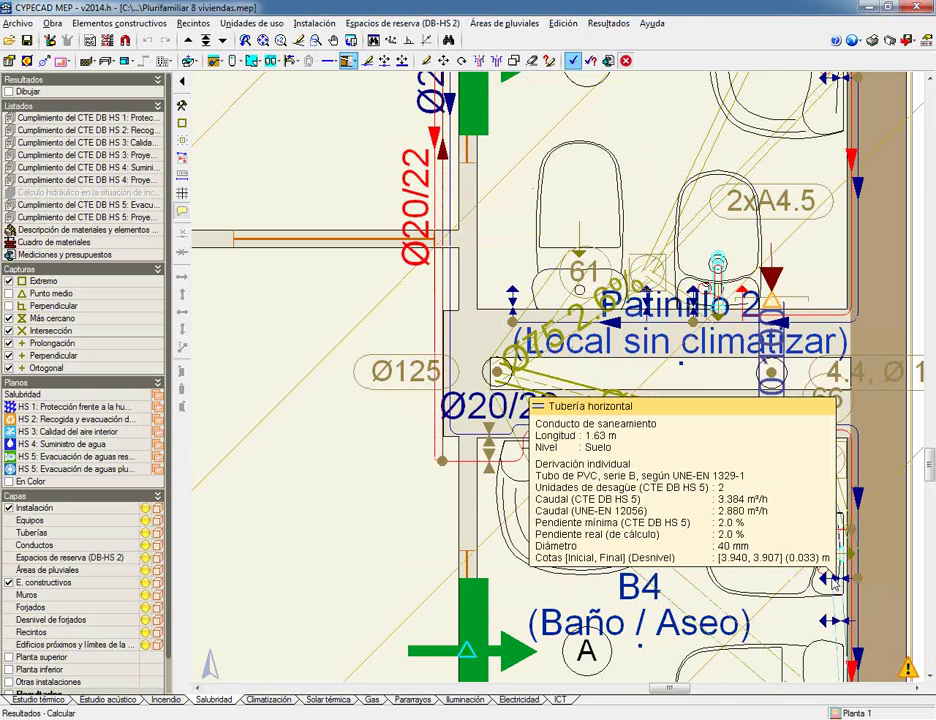
Paste a capture of the 40 mm drain's results into Paint and frame its Cotas values and both slope rows in red.
key("alt+Tab")
key("ctrl+v")
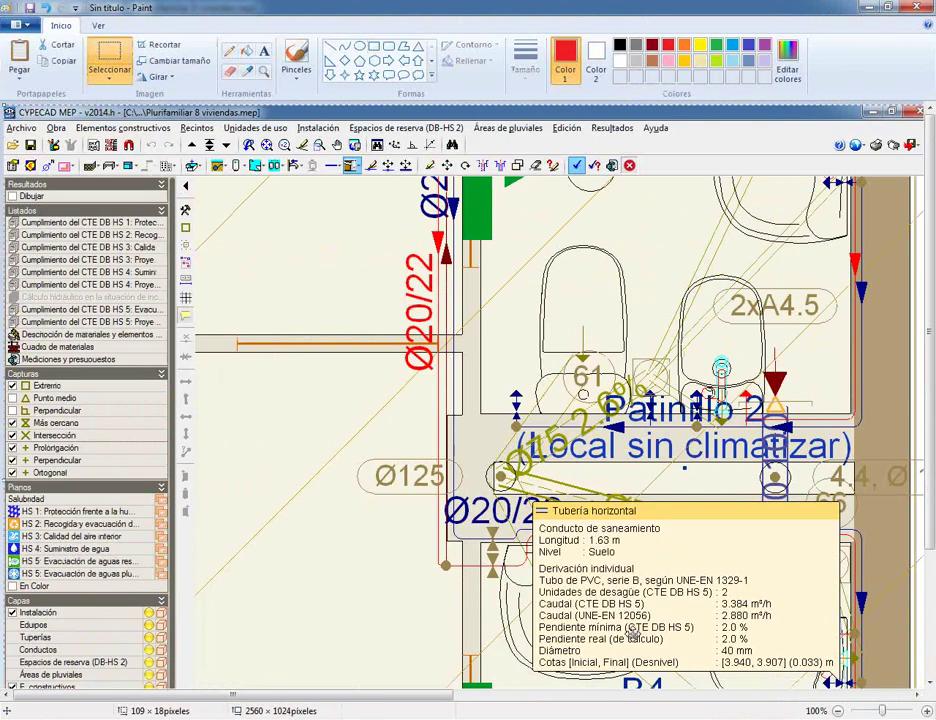
left_click(373, 46)
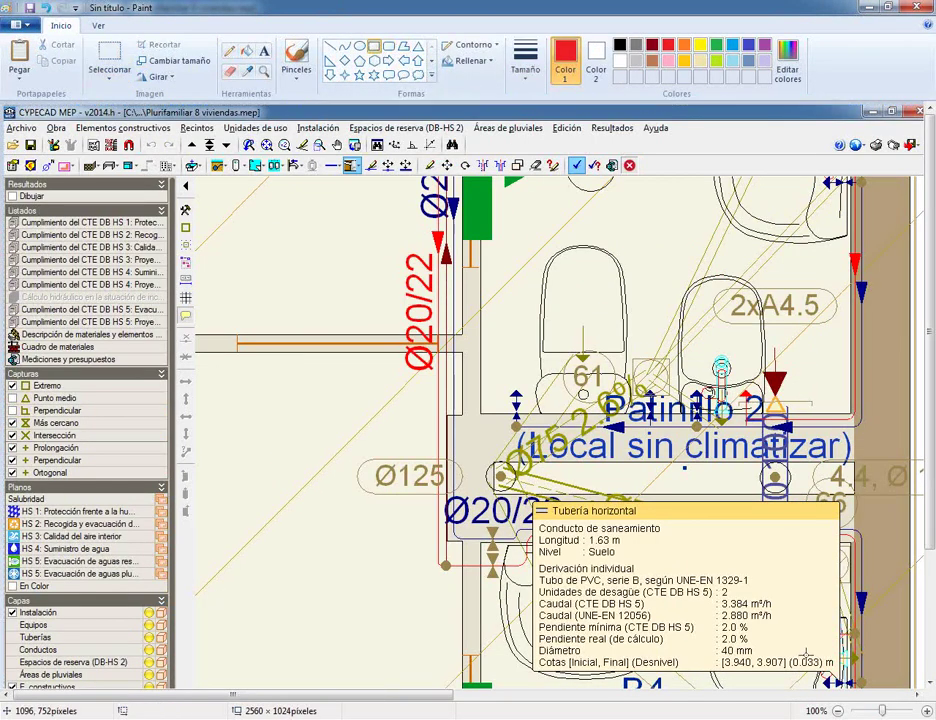
mouse_move(838, 654)
left_mouse_down()
mouse_move(704, 664)
mouse_move(704, 672)
left_mouse_up()
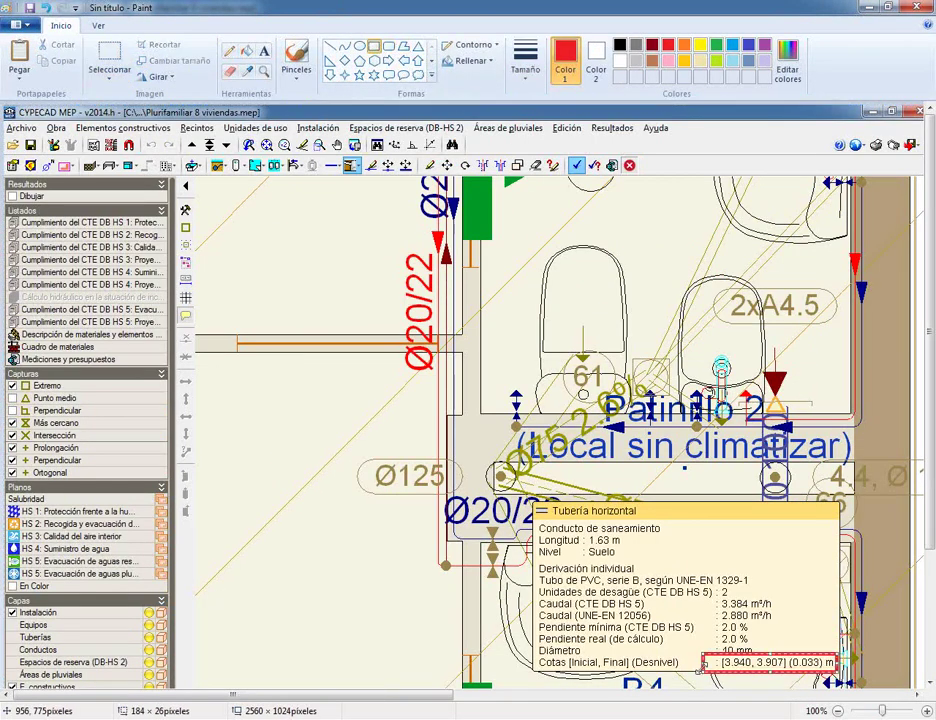
left_click_drag(530, 620, 754, 644)
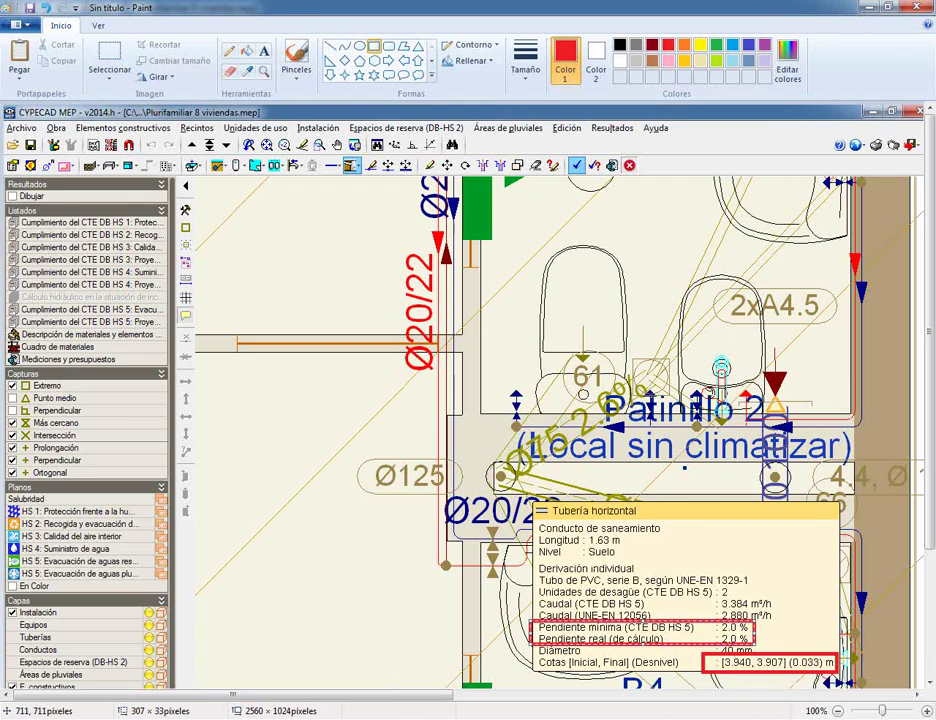
Return to CYPECAD MEP, examine the branch collector and individual drain beside Patinillo 2, and go up to Planta 2.
key("alt+Tab")
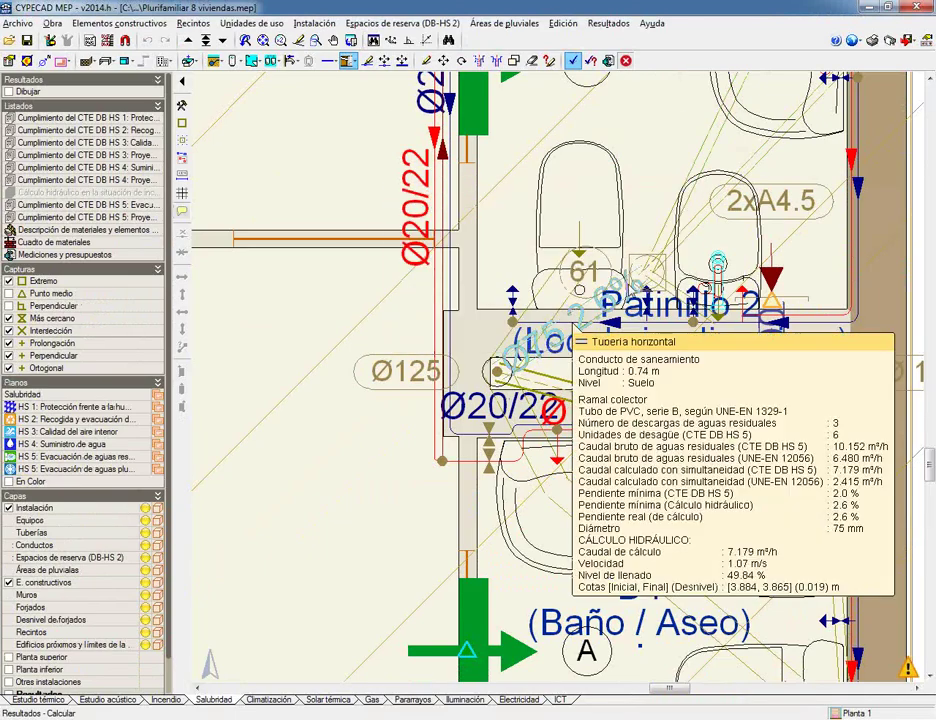
mouse_move(602, 318)
mouse_move(703, 172)
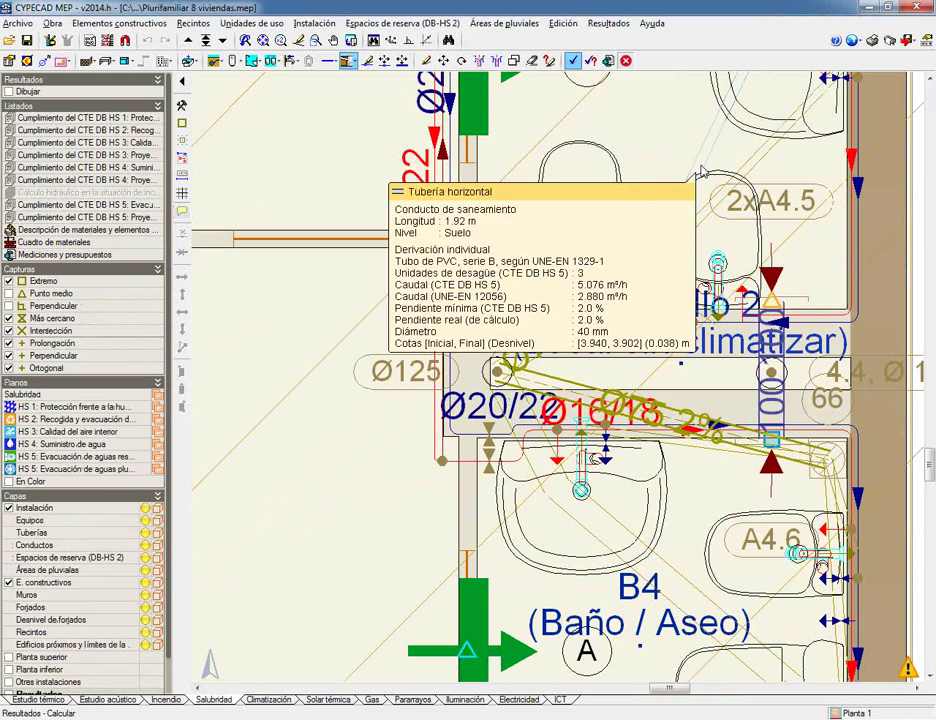
left_click(187, 40)
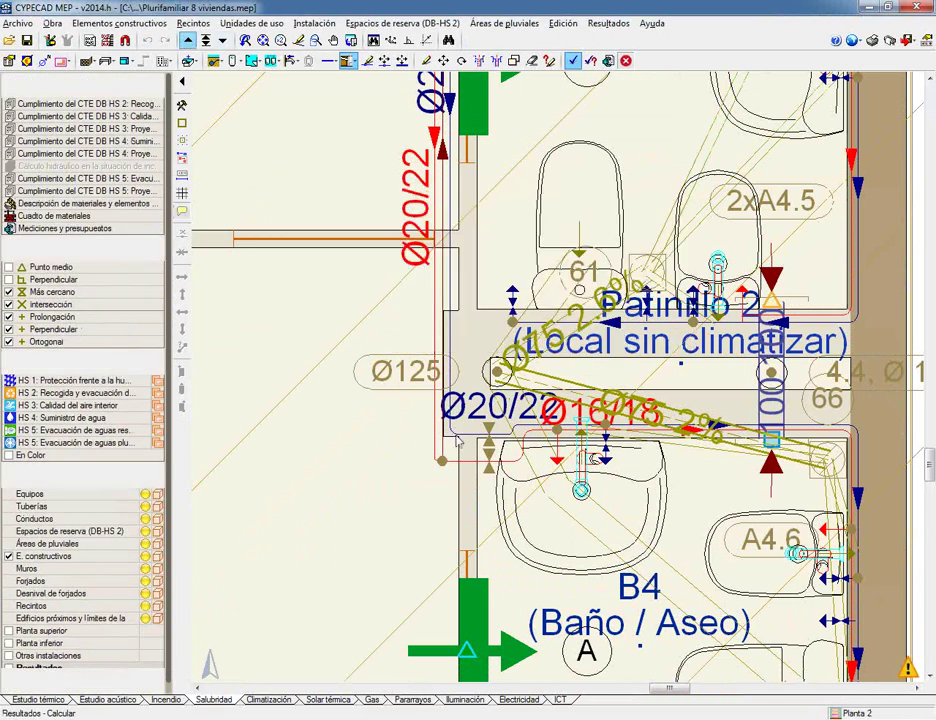
Open the 3D view of the complete Plurifamiliar building.
mouse_move(457, 440)
scroll(440, 445, "down", 3)
scroll(410, 456, "down", 5)
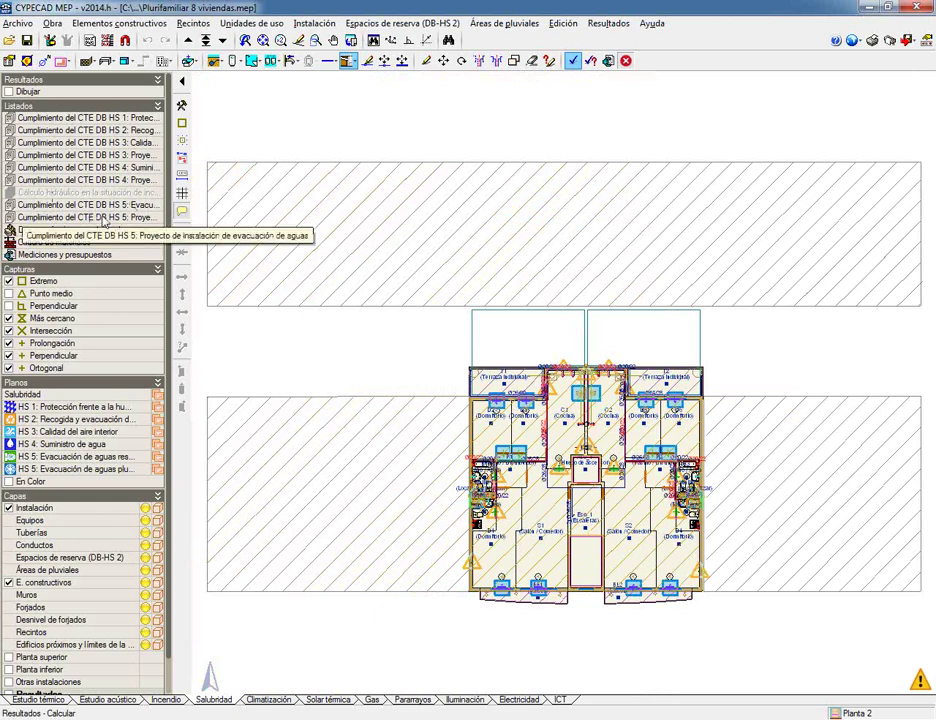
left_click(51, 23)
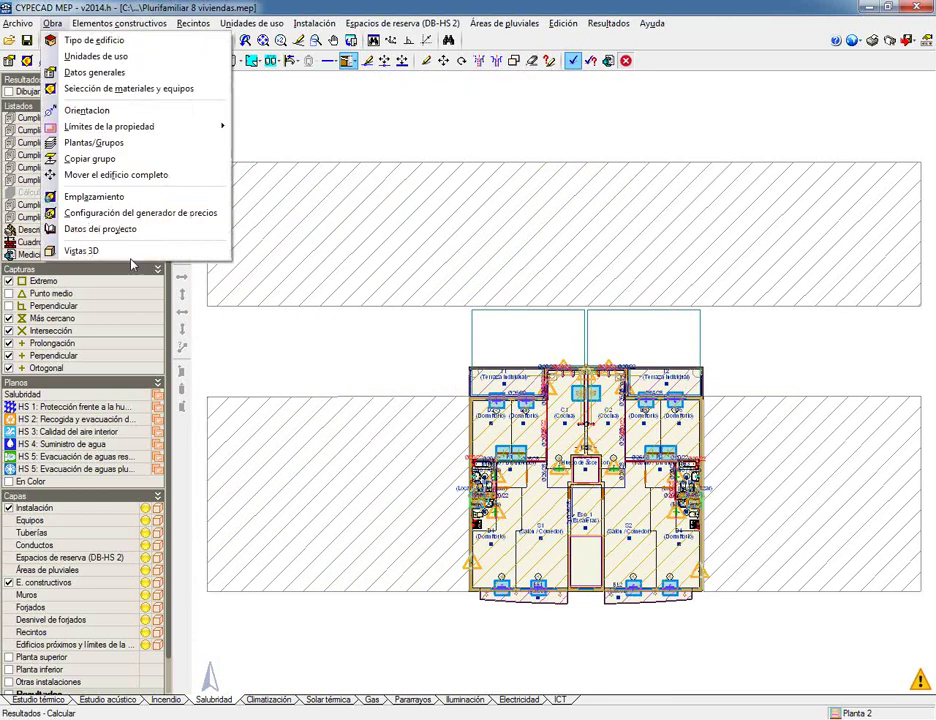
left_click(80, 249)
key("Return")
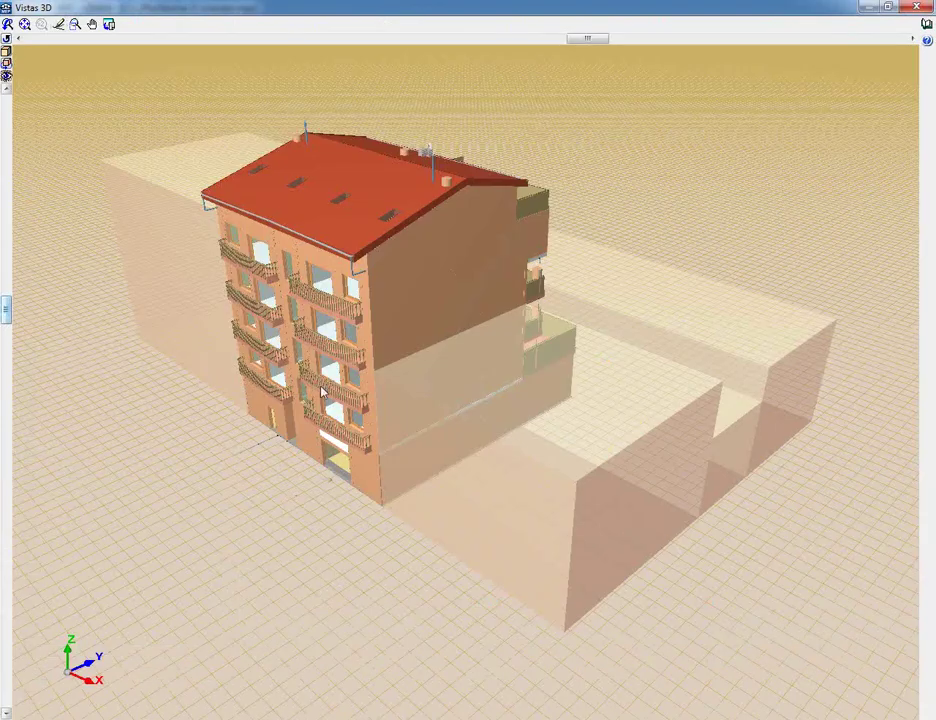
Hide the Otros, Cerramientos and Forjados elements in the 3D view to expose the installations.
left_click(5, 39)
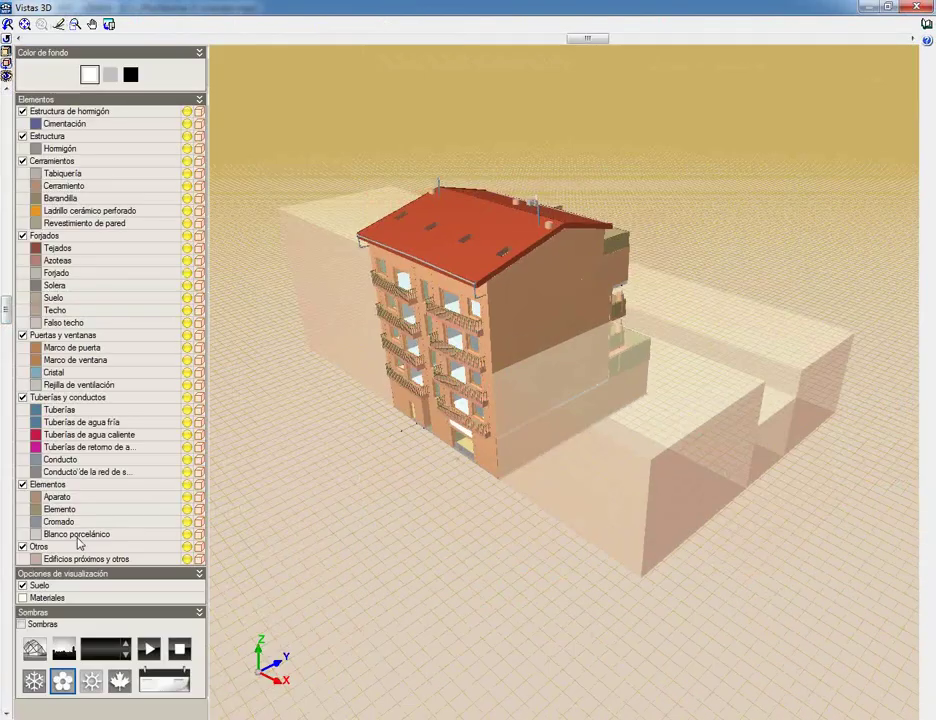
left_click(22, 547)
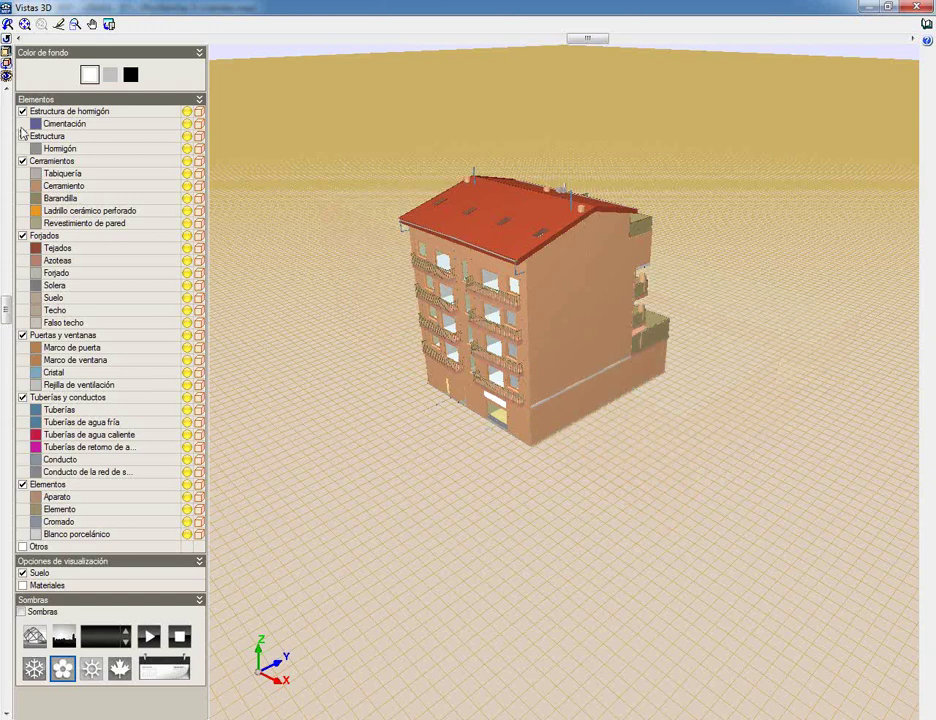
left_click(22, 161)
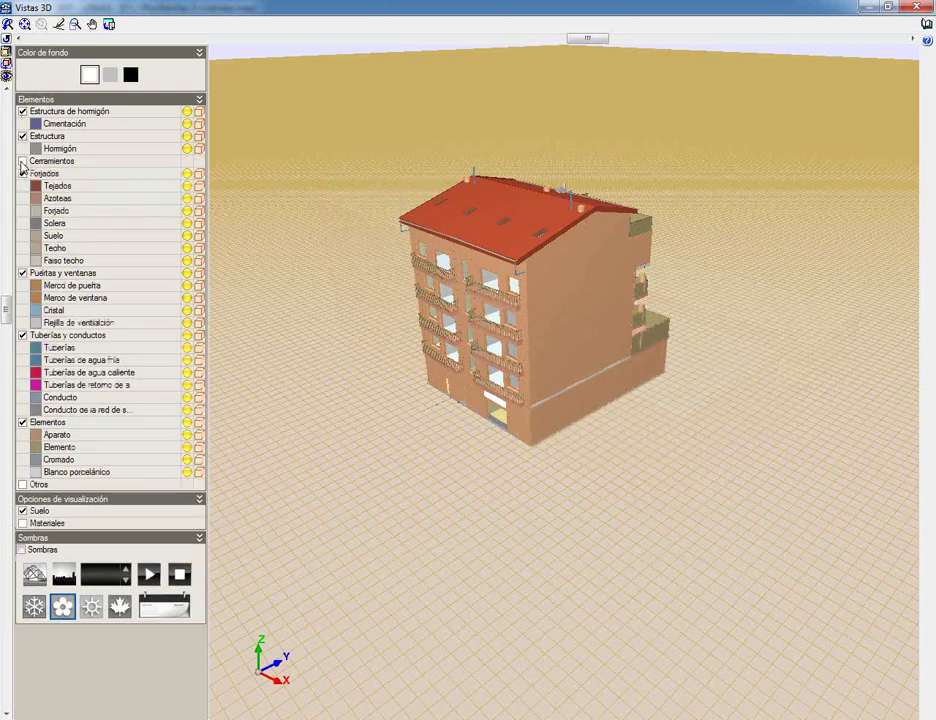
left_click(22, 173)
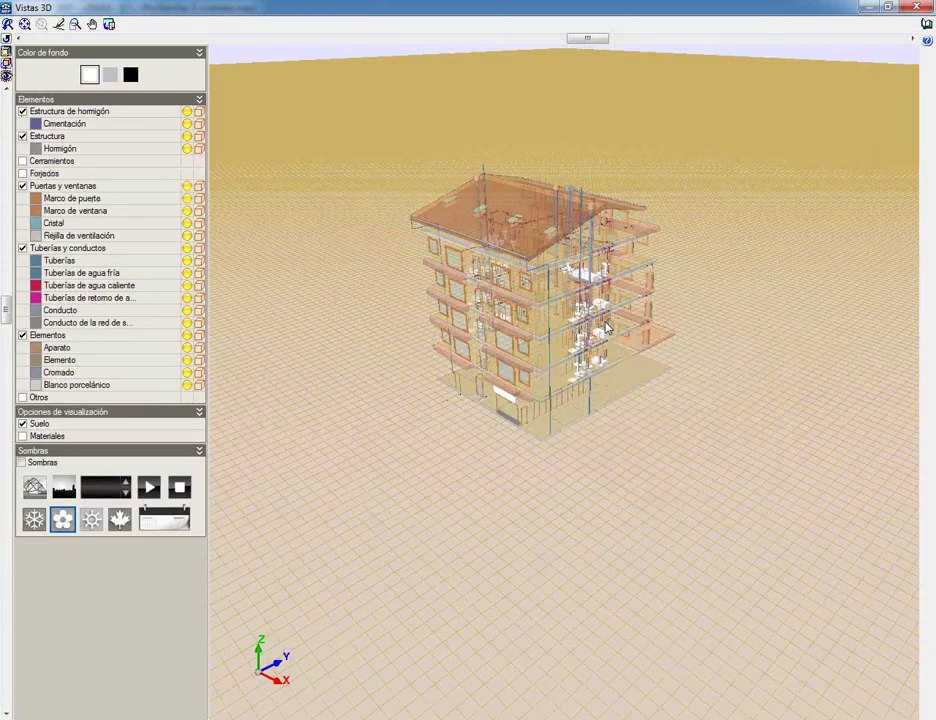
Hide the Suelo and examine the buried collectors, arquetas and downpipes beneath the building in 3D.
scroll(503, 418, "up", 5)
left_click_drag(452, 425, 474, 300)
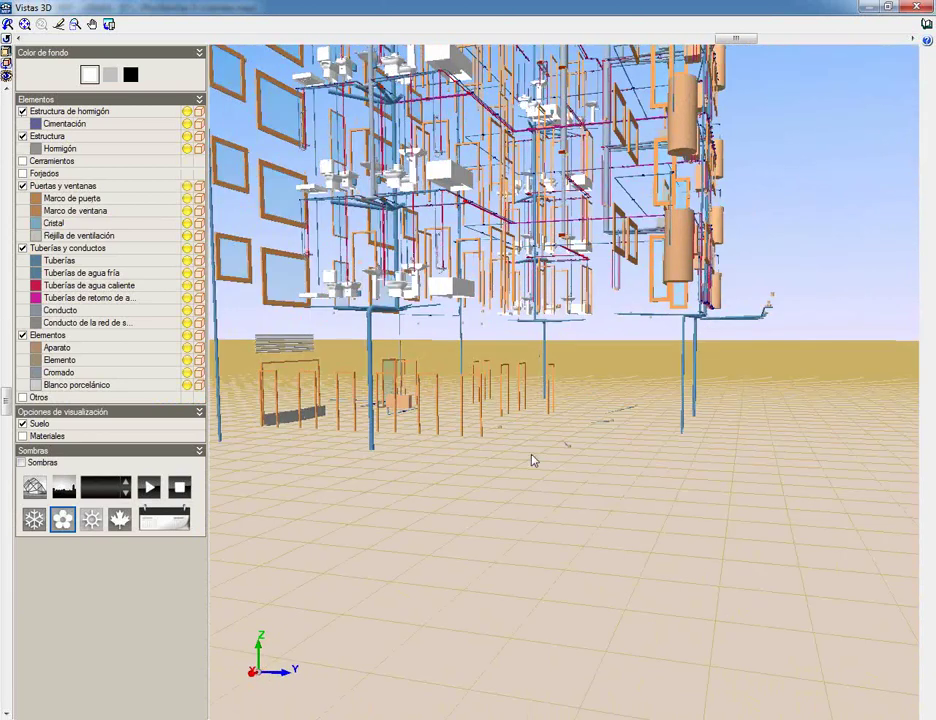
left_click(23, 425)
left_click_drag(763, 464, 686, 445)
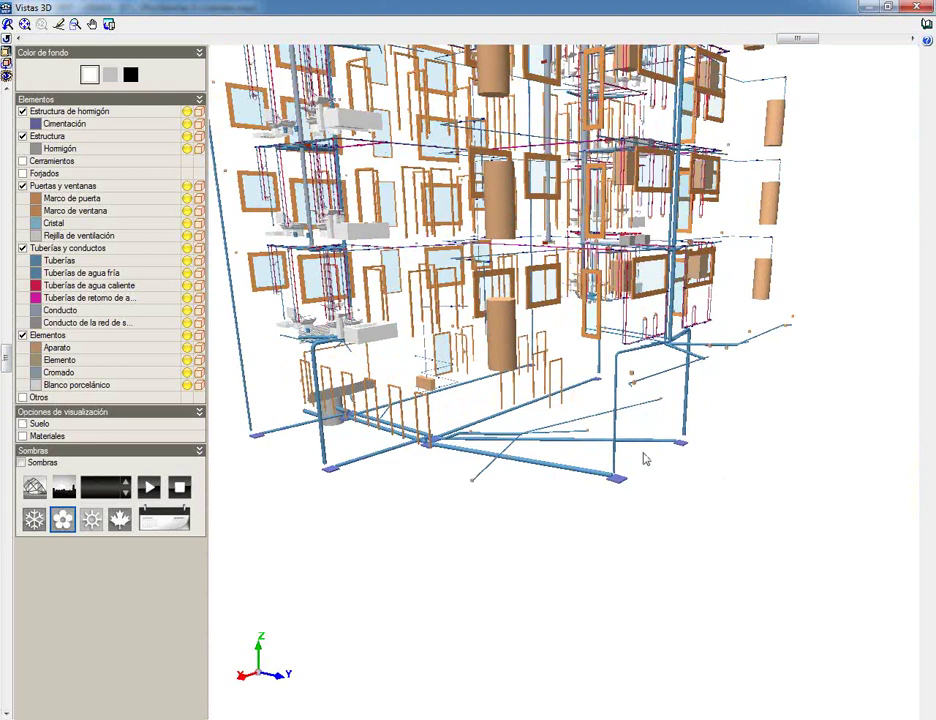
left_click_drag(501, 493, 476, 516)
scroll(440, 535, "up", 10)
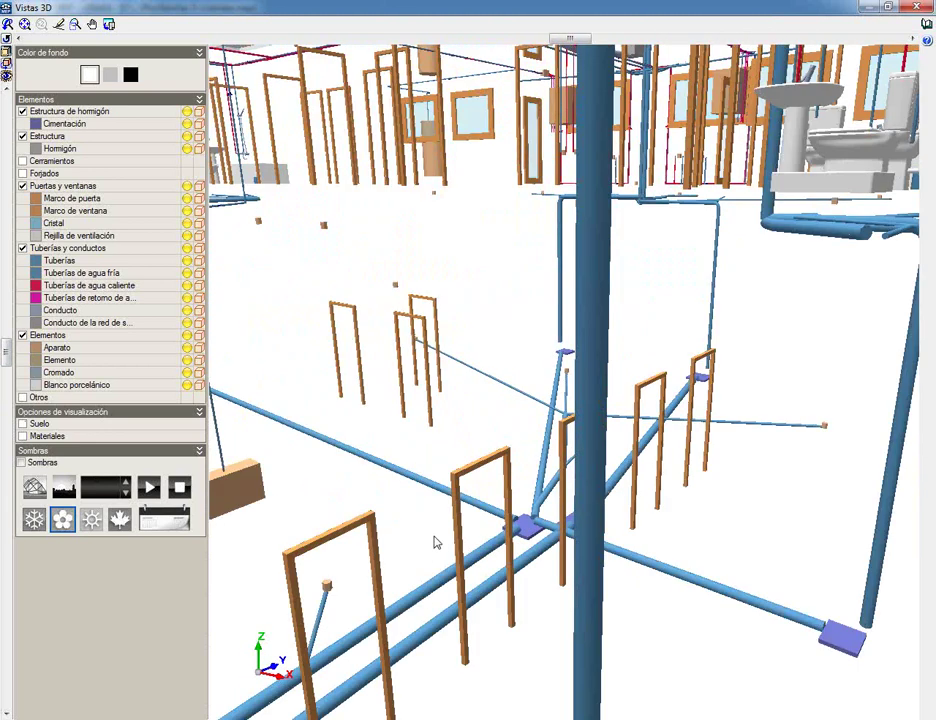
scroll(450, 520, "down", 10)
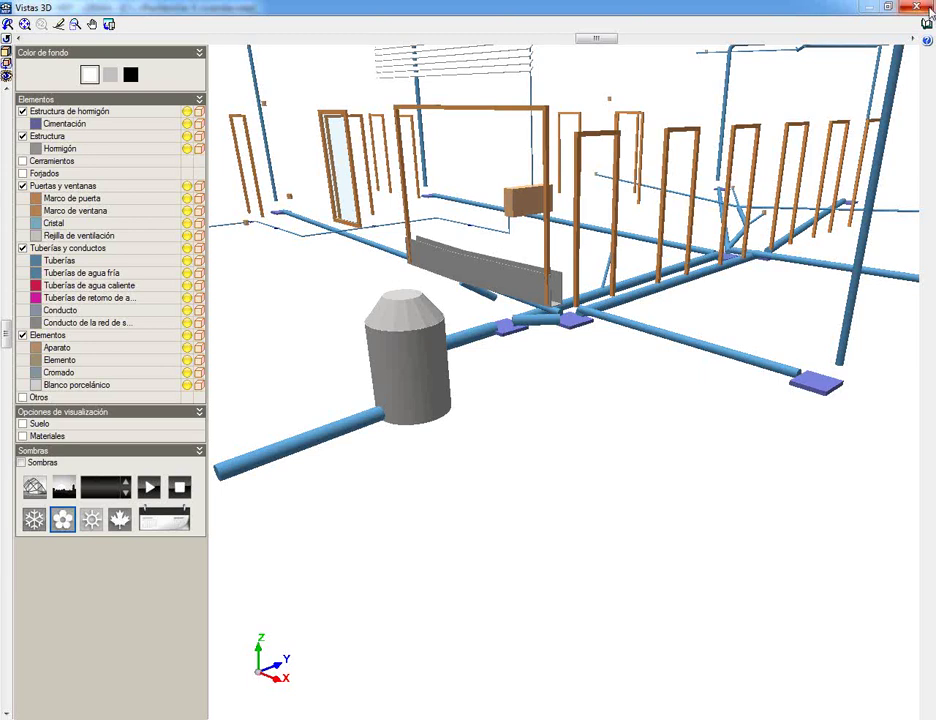
Leave the 3D view and switch the plan to Planta baja around the Zaguán.
key("alt+F4")
scroll(525, 645, "up", 3)
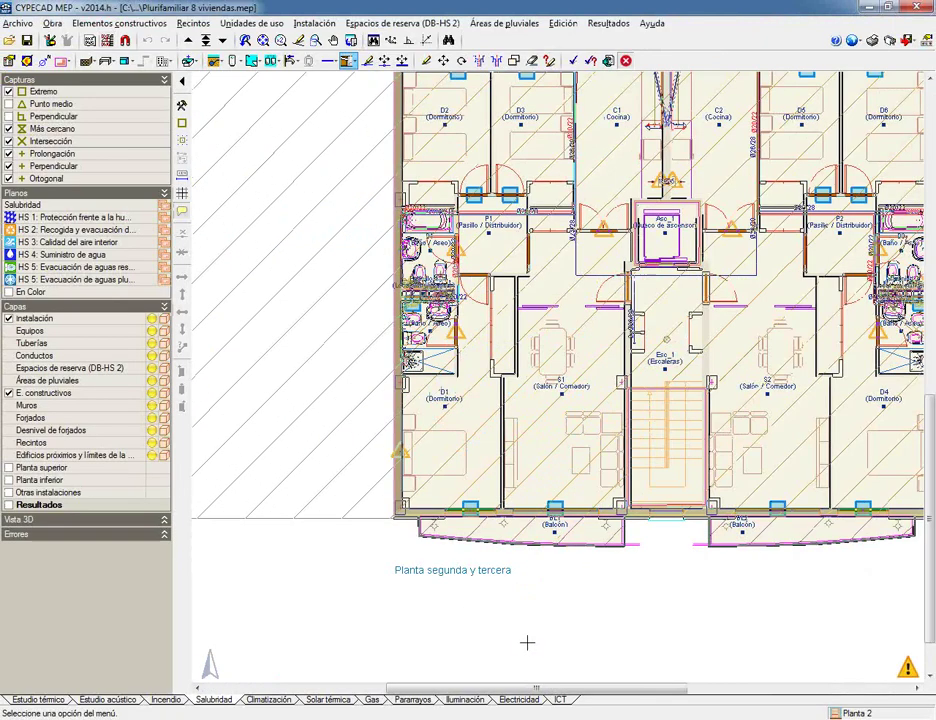
left_click(204, 41)
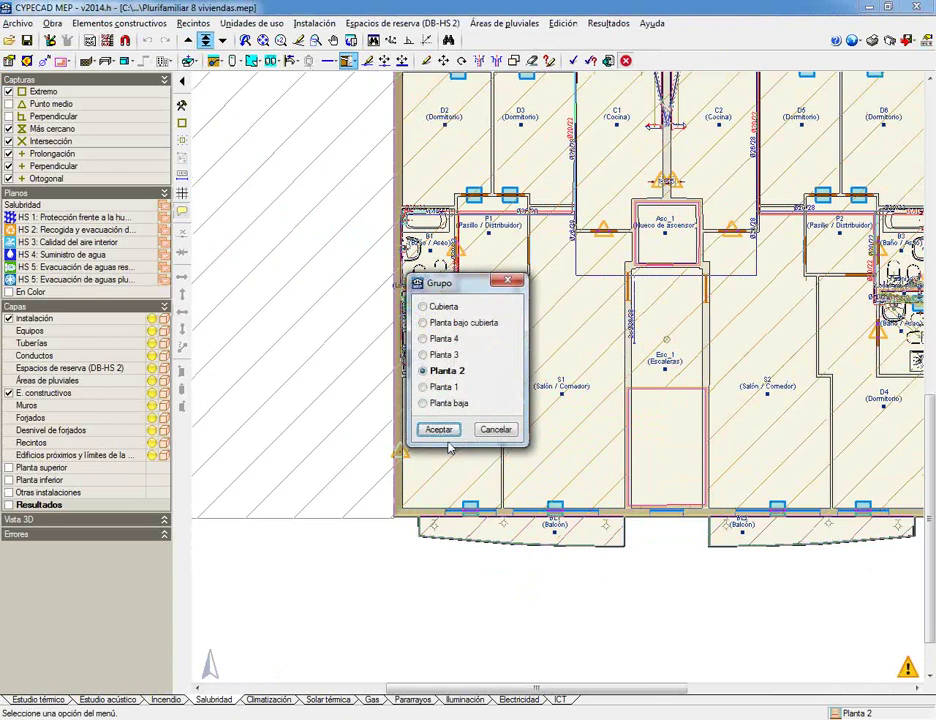
left_click(442, 402)
left_click(441, 429)
scroll(710, 518, "up", 2)
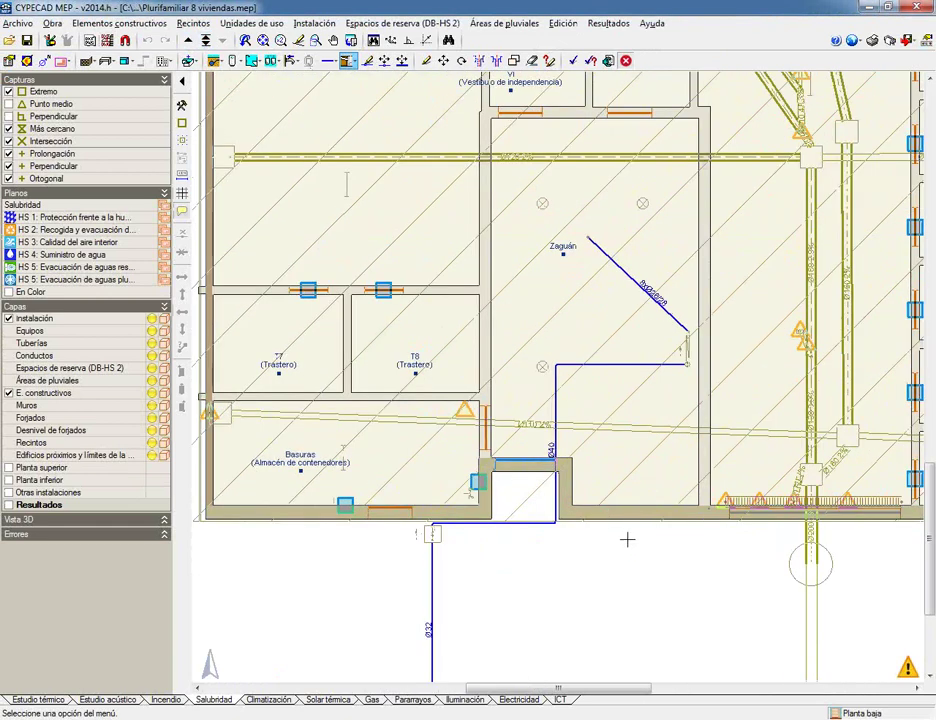
scroll(656, 145, "up", 1)
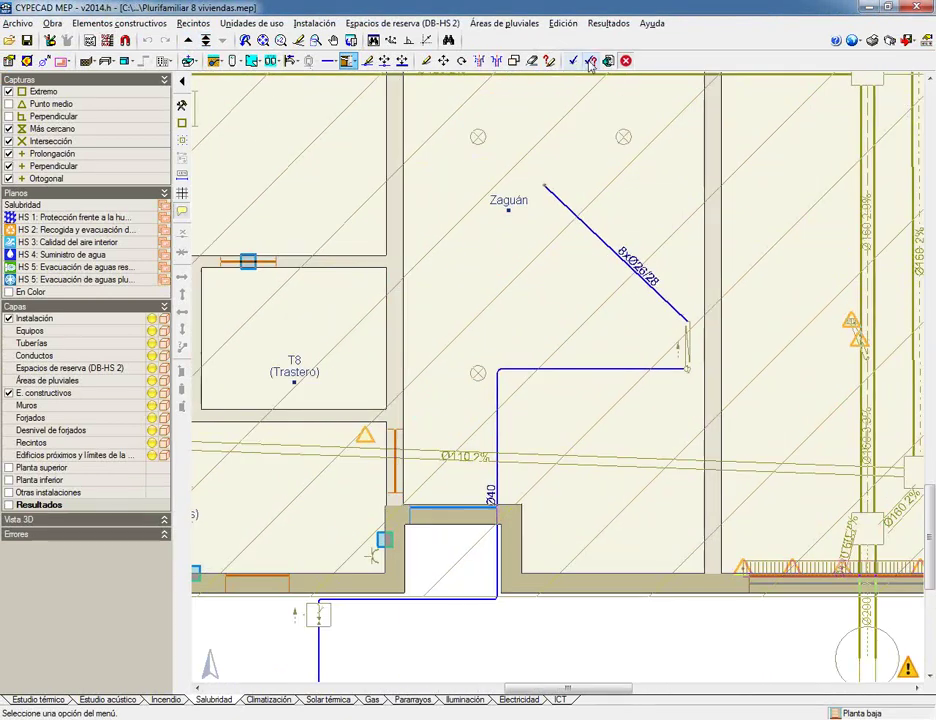
Query the element information of the Batería de contadores divisionarios in the Zaguán.
left_click(549, 61)
mouse_move(686, 373)
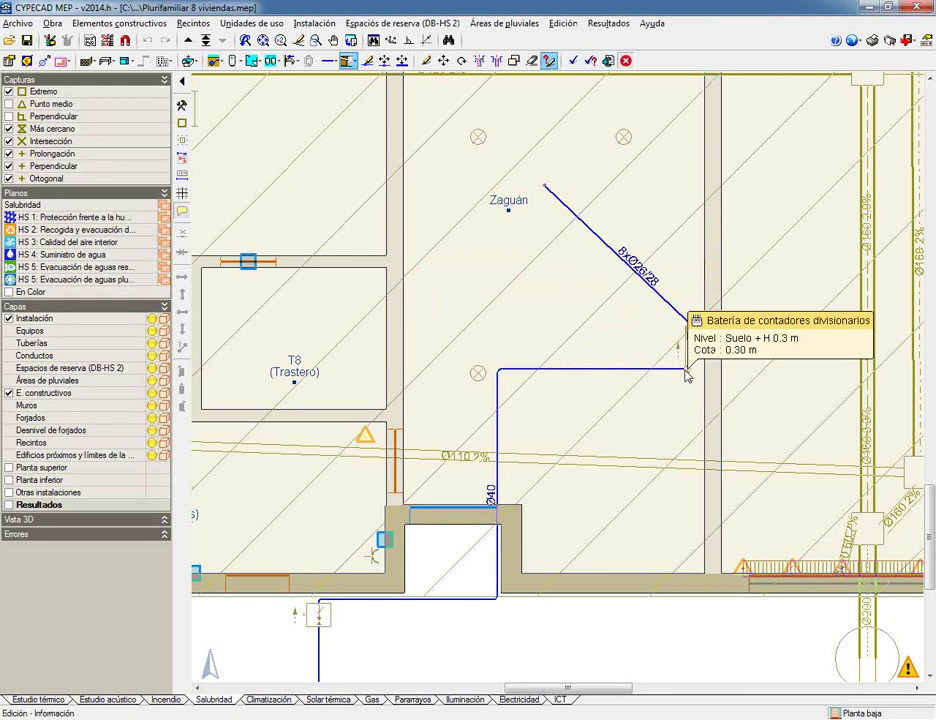
key("Escape")
Exit CYPECAD MEP and start Inst. de fontanería y saneamiento from the CYPE 2014 launcher.
key("alt+F4")
left_click(466, 397)
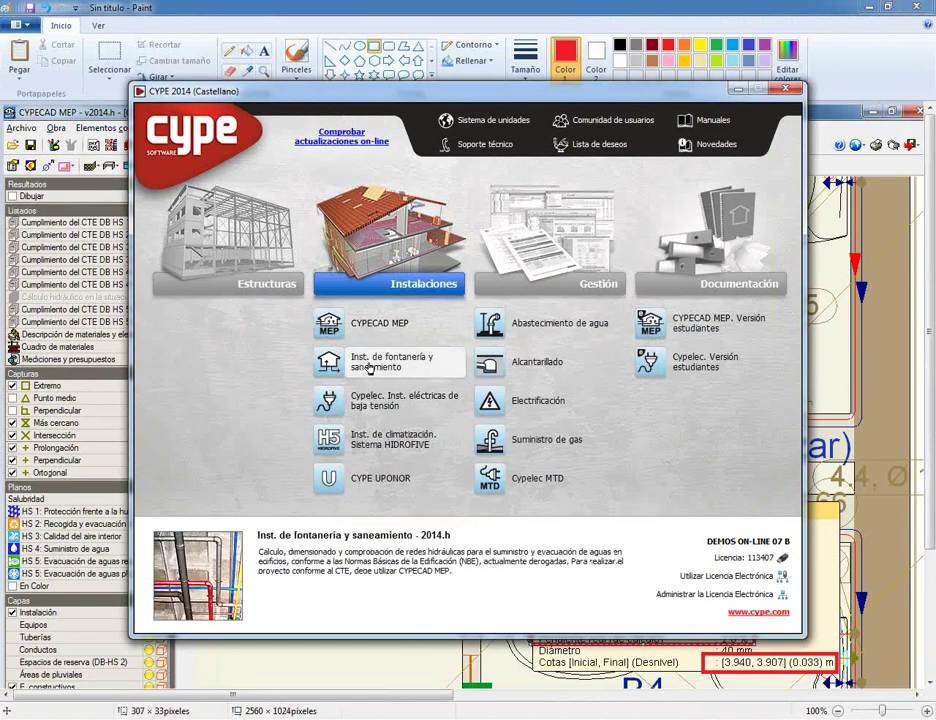
left_click(369, 369)
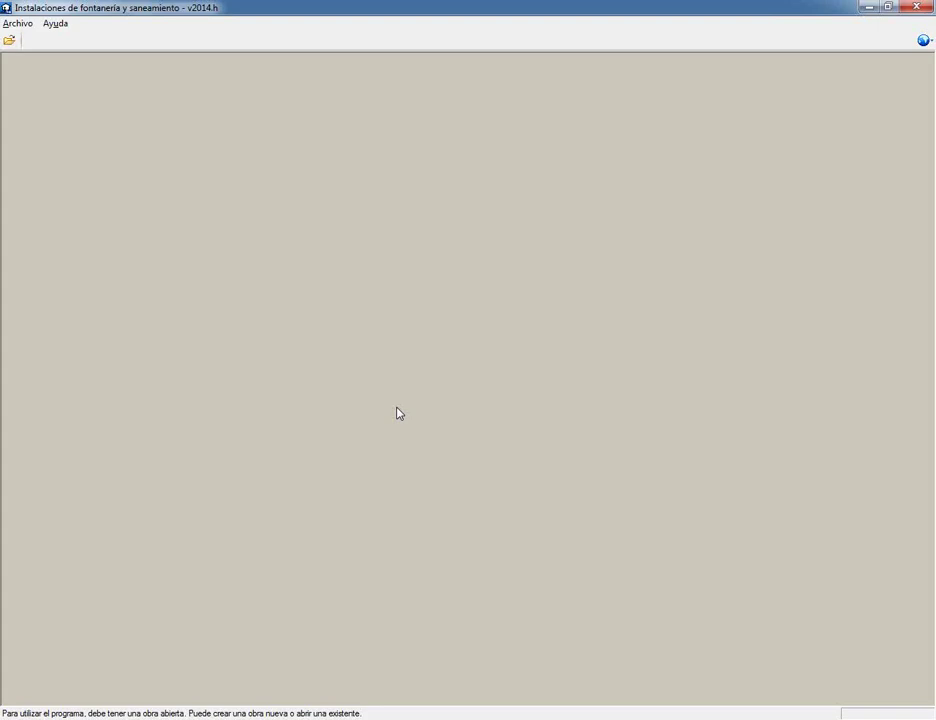
Install the sample jobs through the file manager and open the Bloque de viviendas example.
left_click(17, 23)
left_click(45, 56)
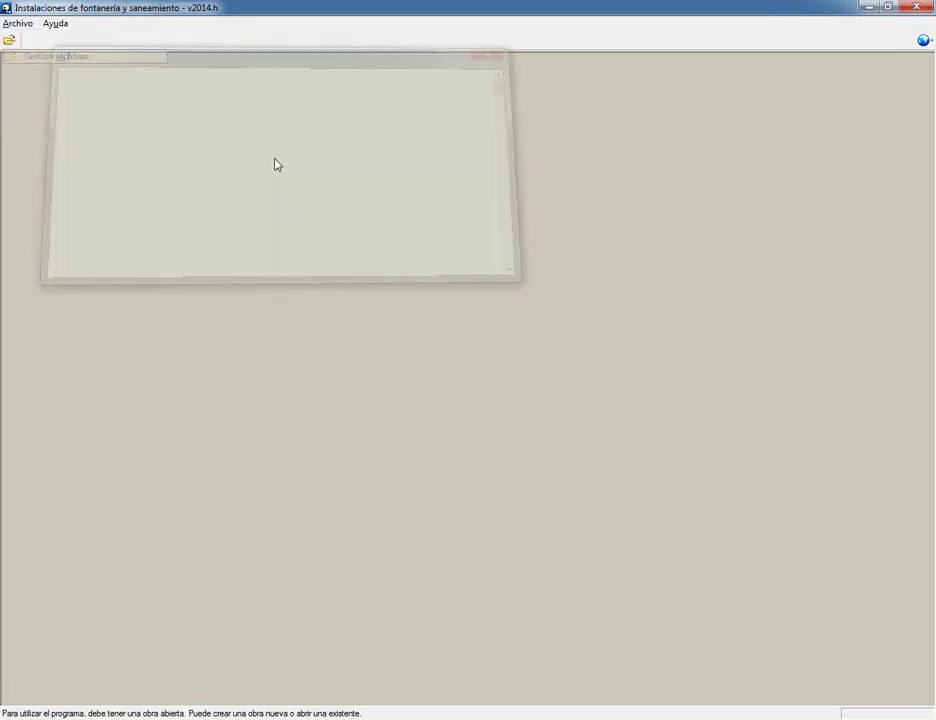
left_click(498, 52)
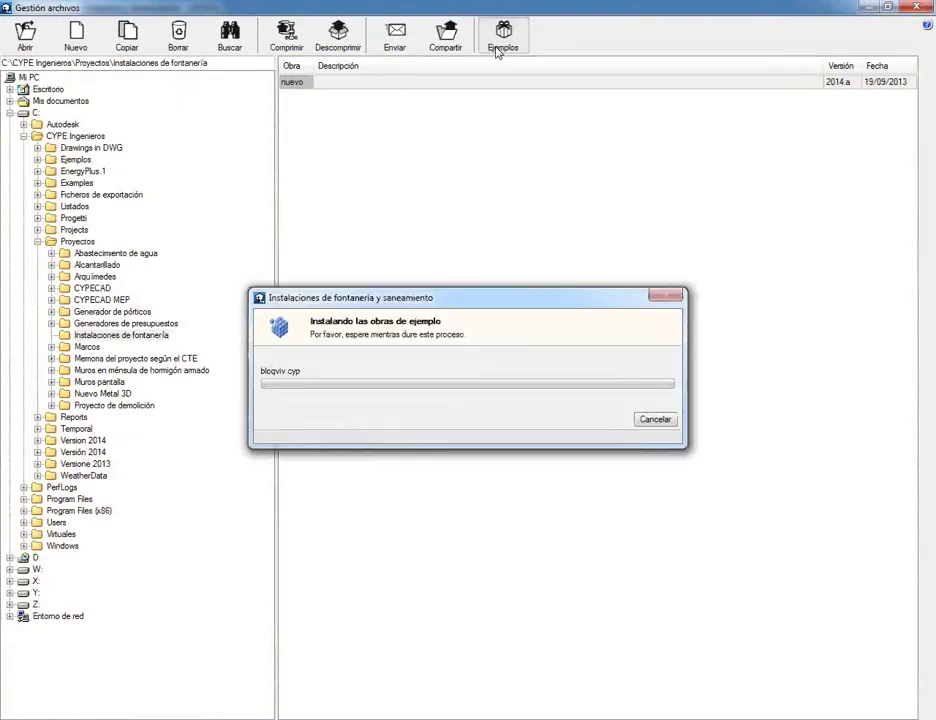
left_click(116, 154)
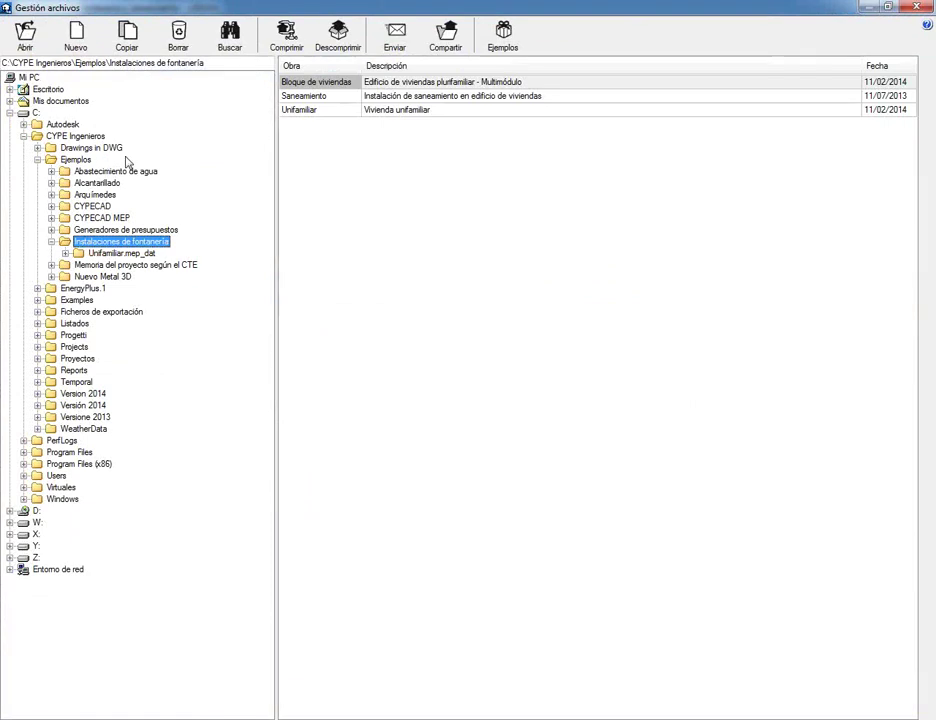
double_click(310, 84)
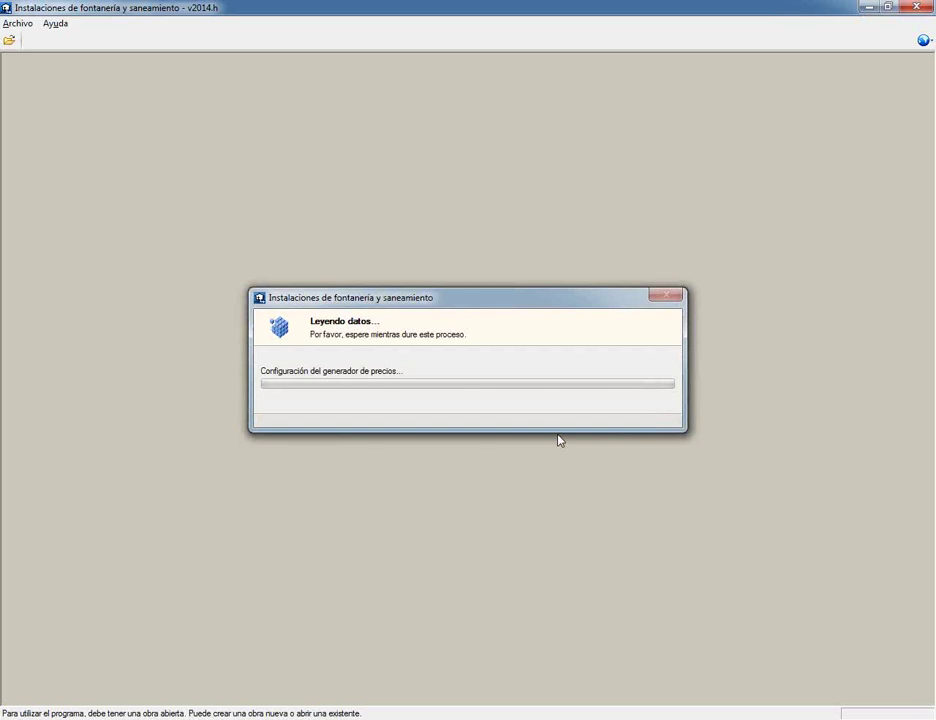